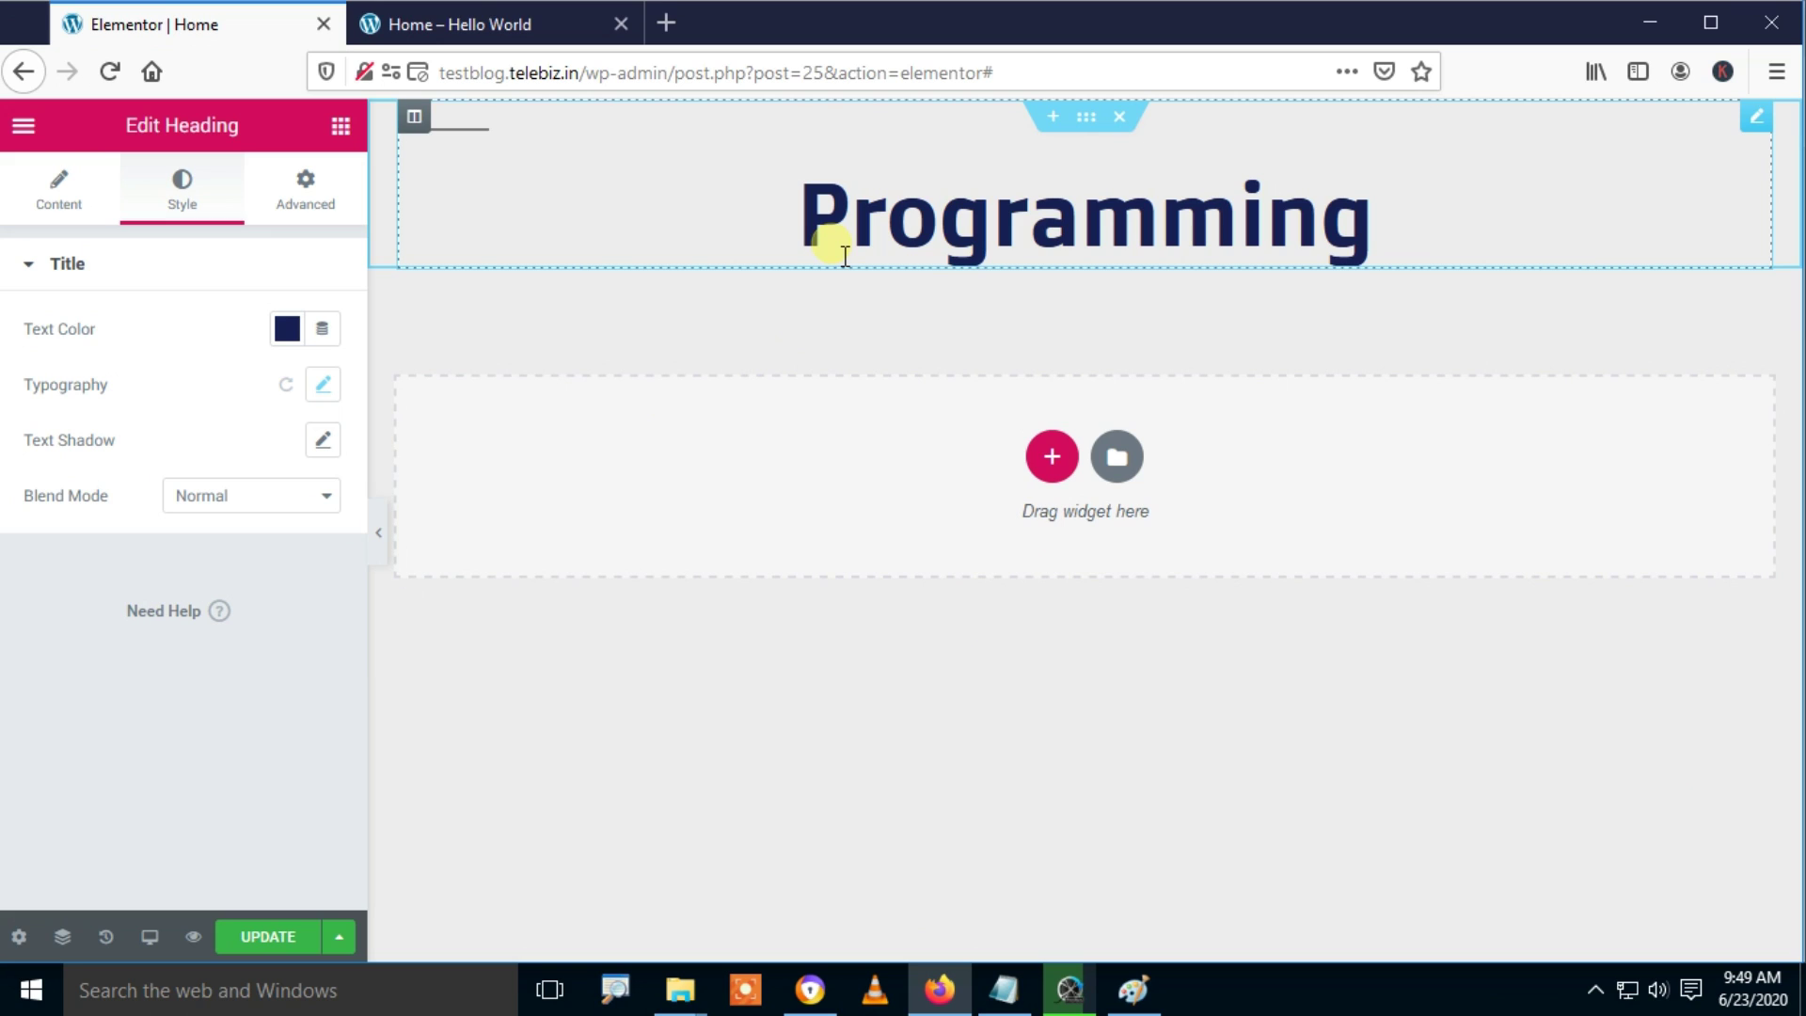
# Step: Review the heading's content and style settings, including the available blend modes
pyautogui.click(62, 205)
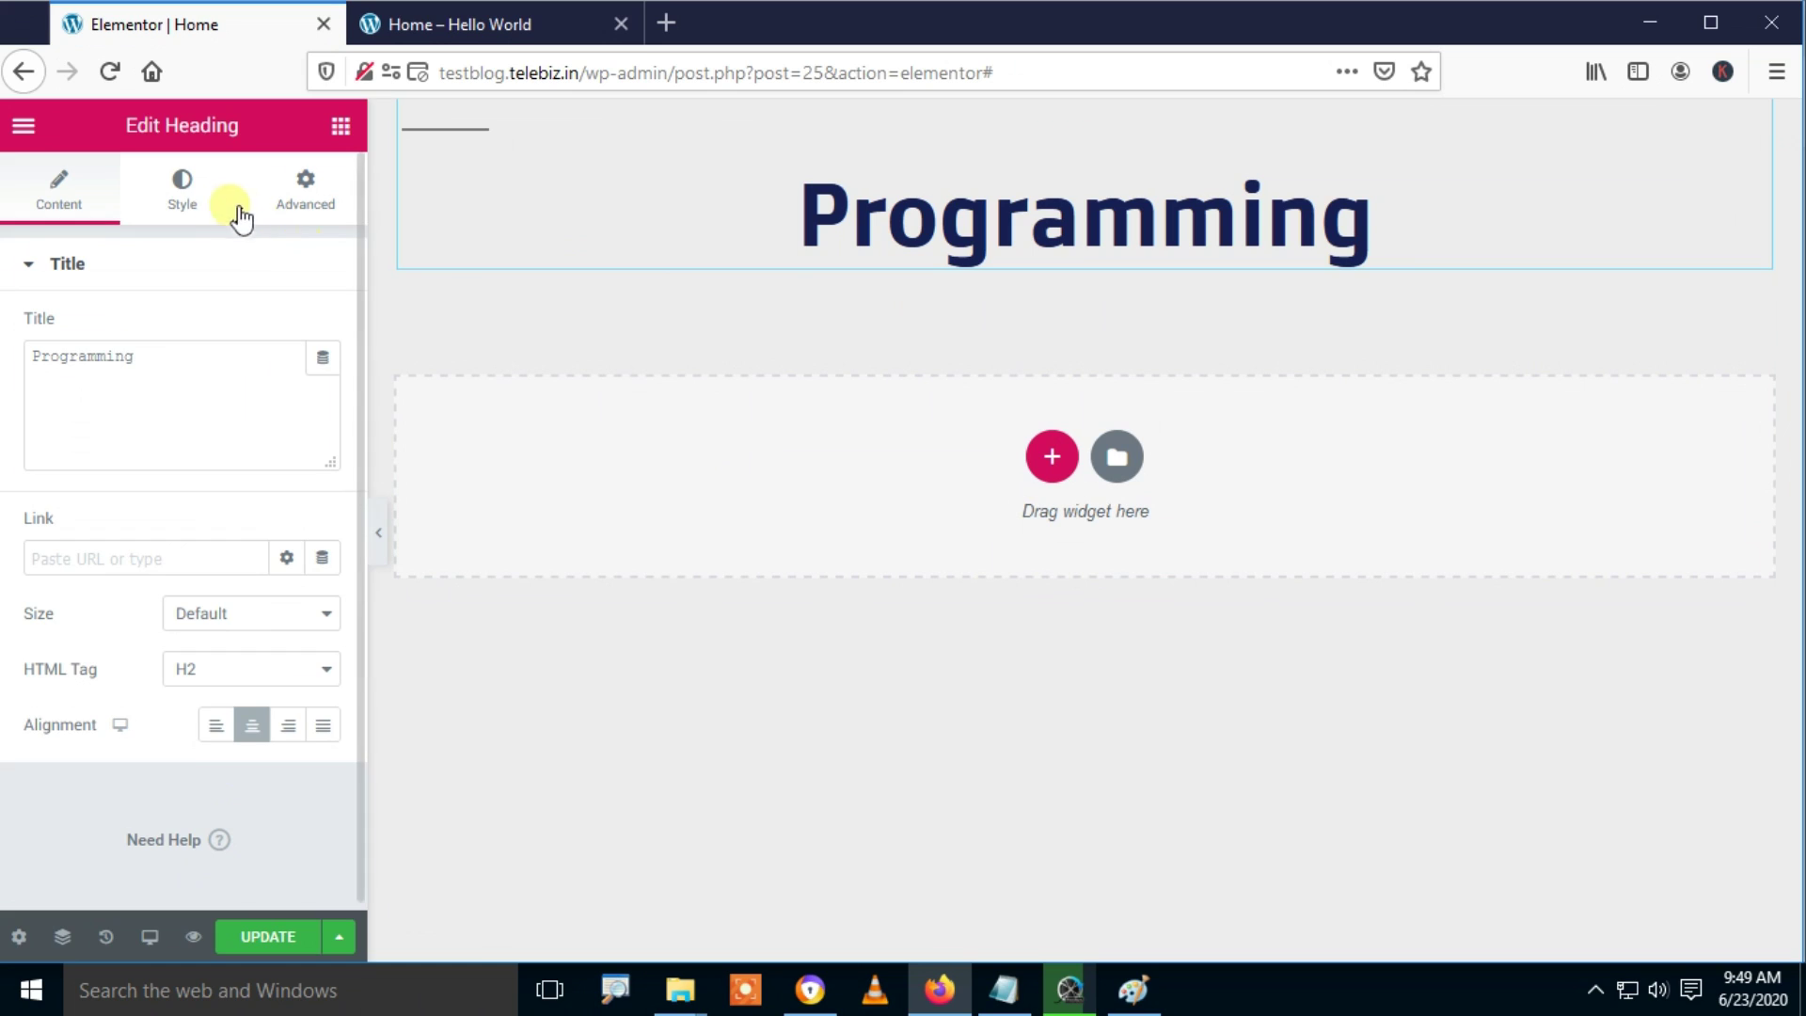
pyautogui.click(204, 197)
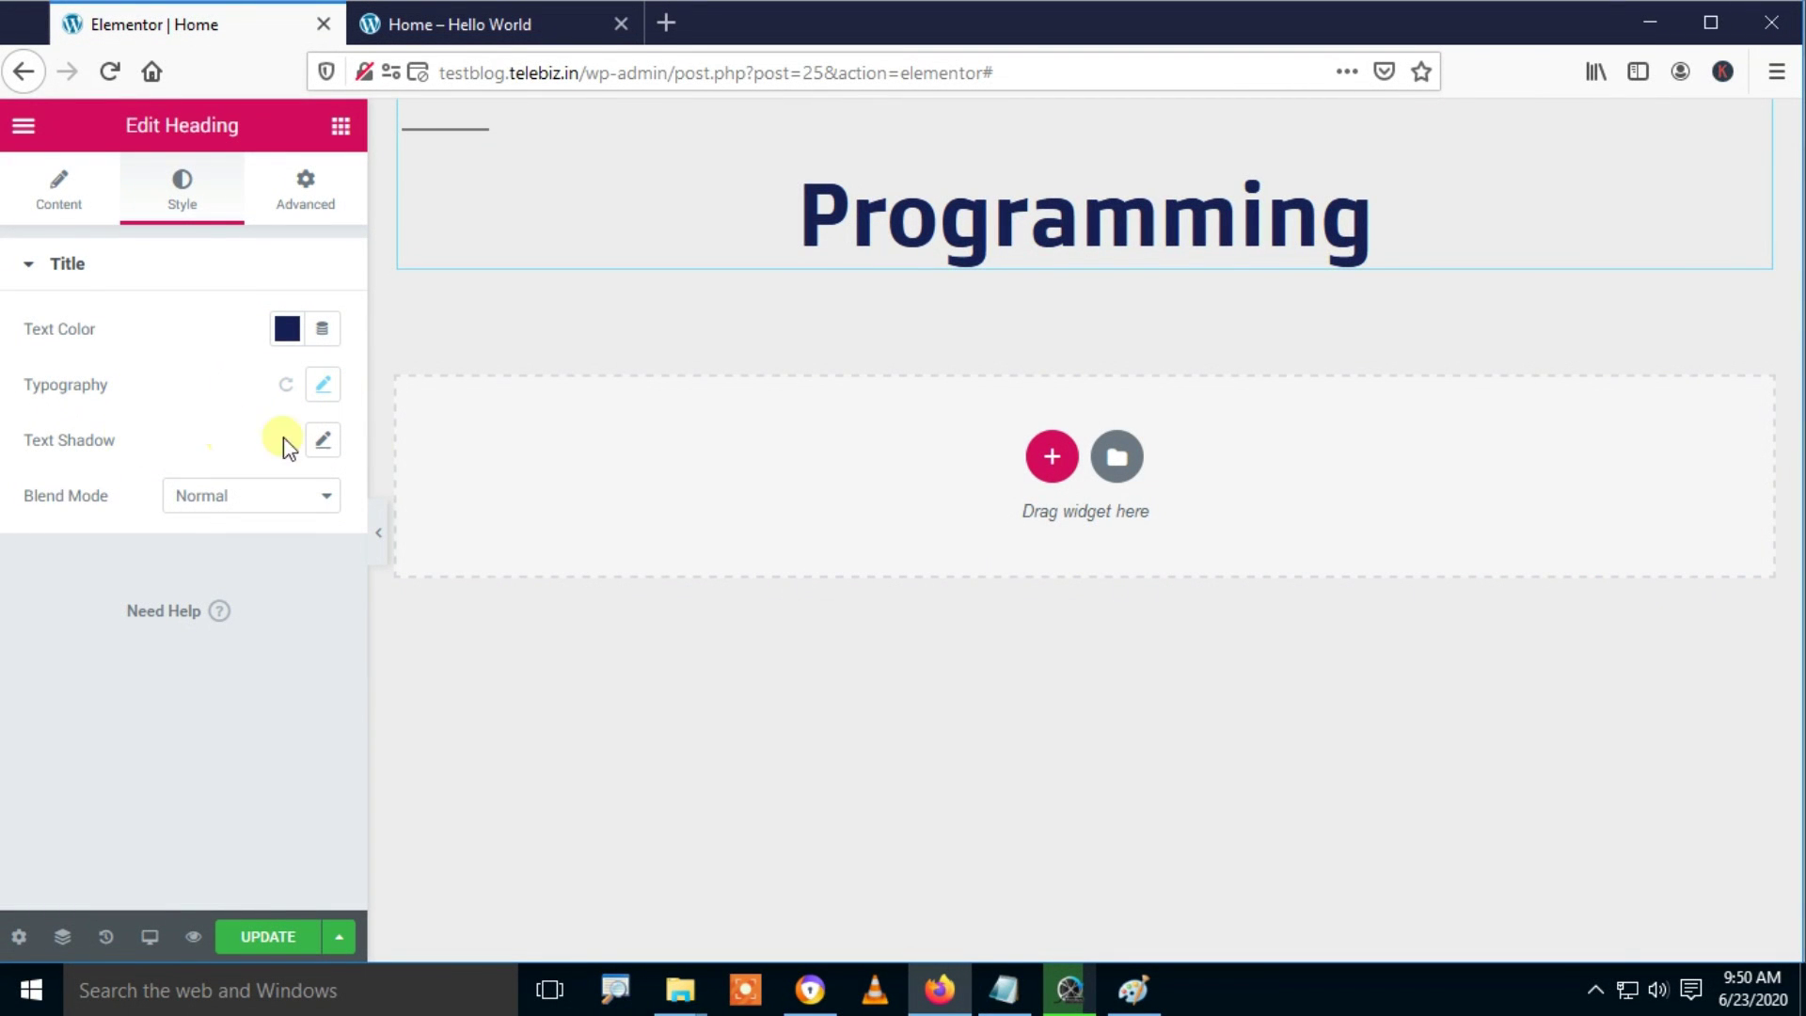
pyautogui.click(326, 505)
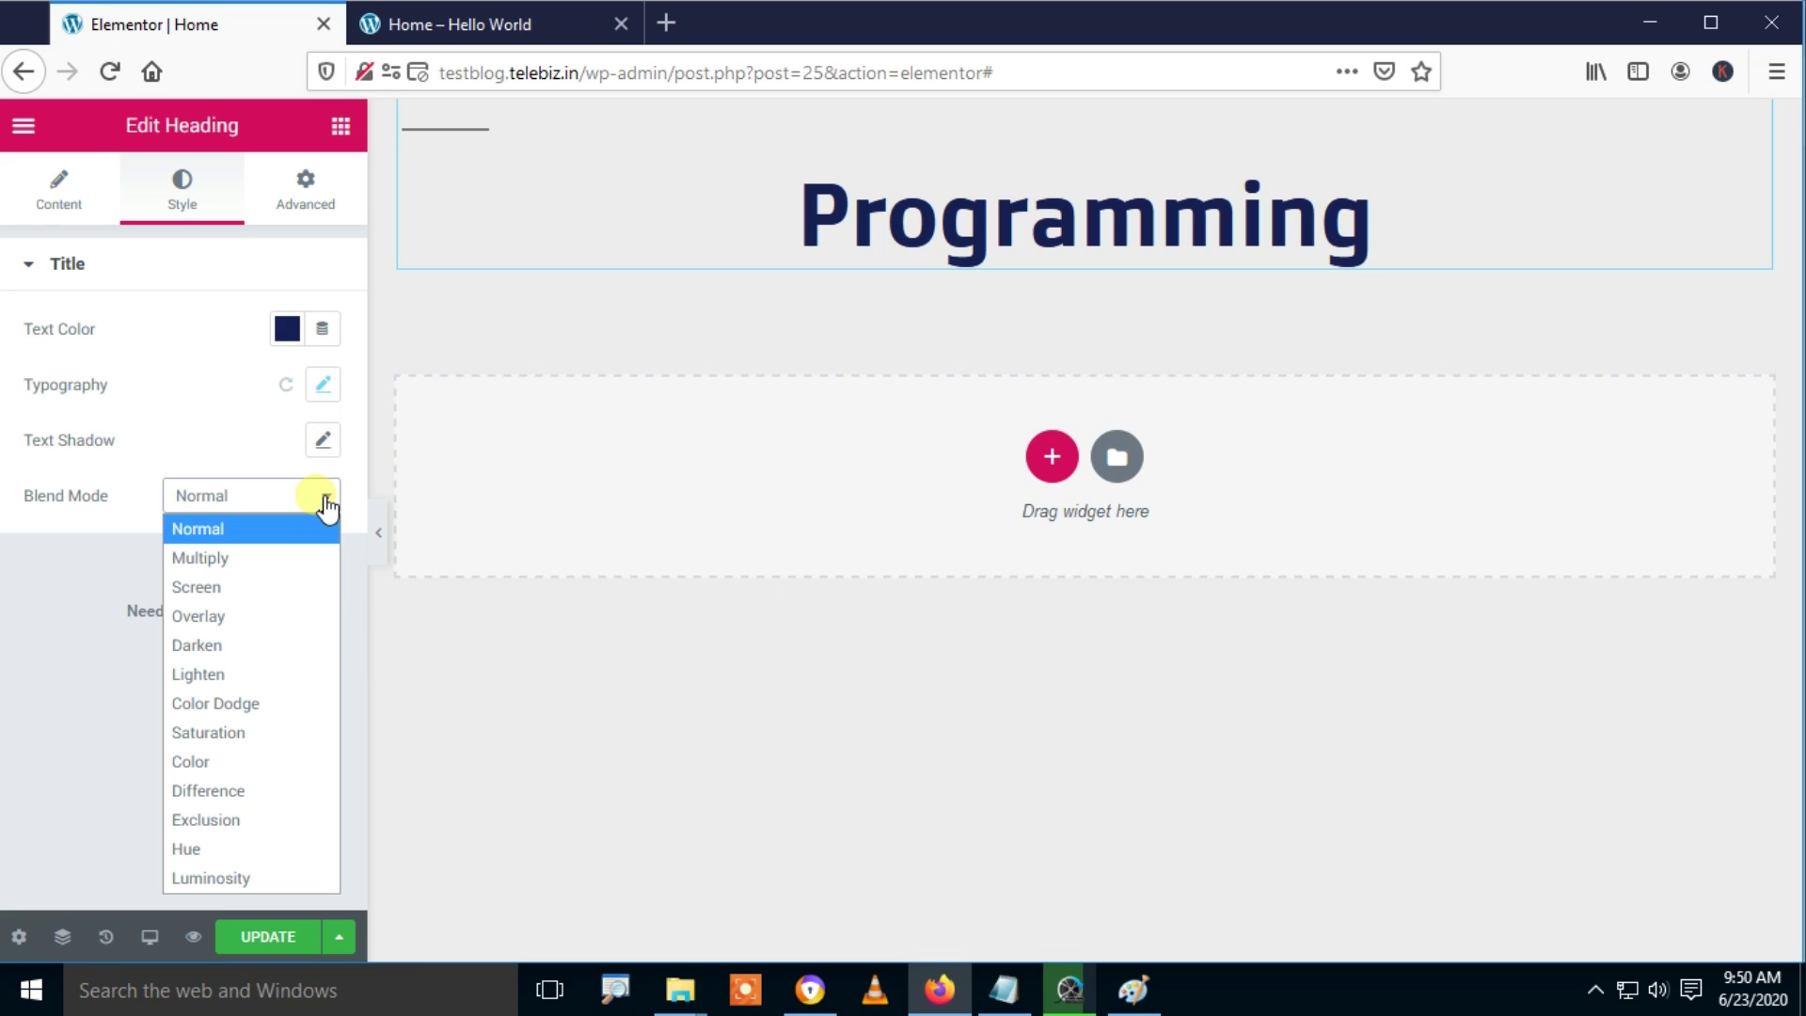
pyautogui.click(326, 506)
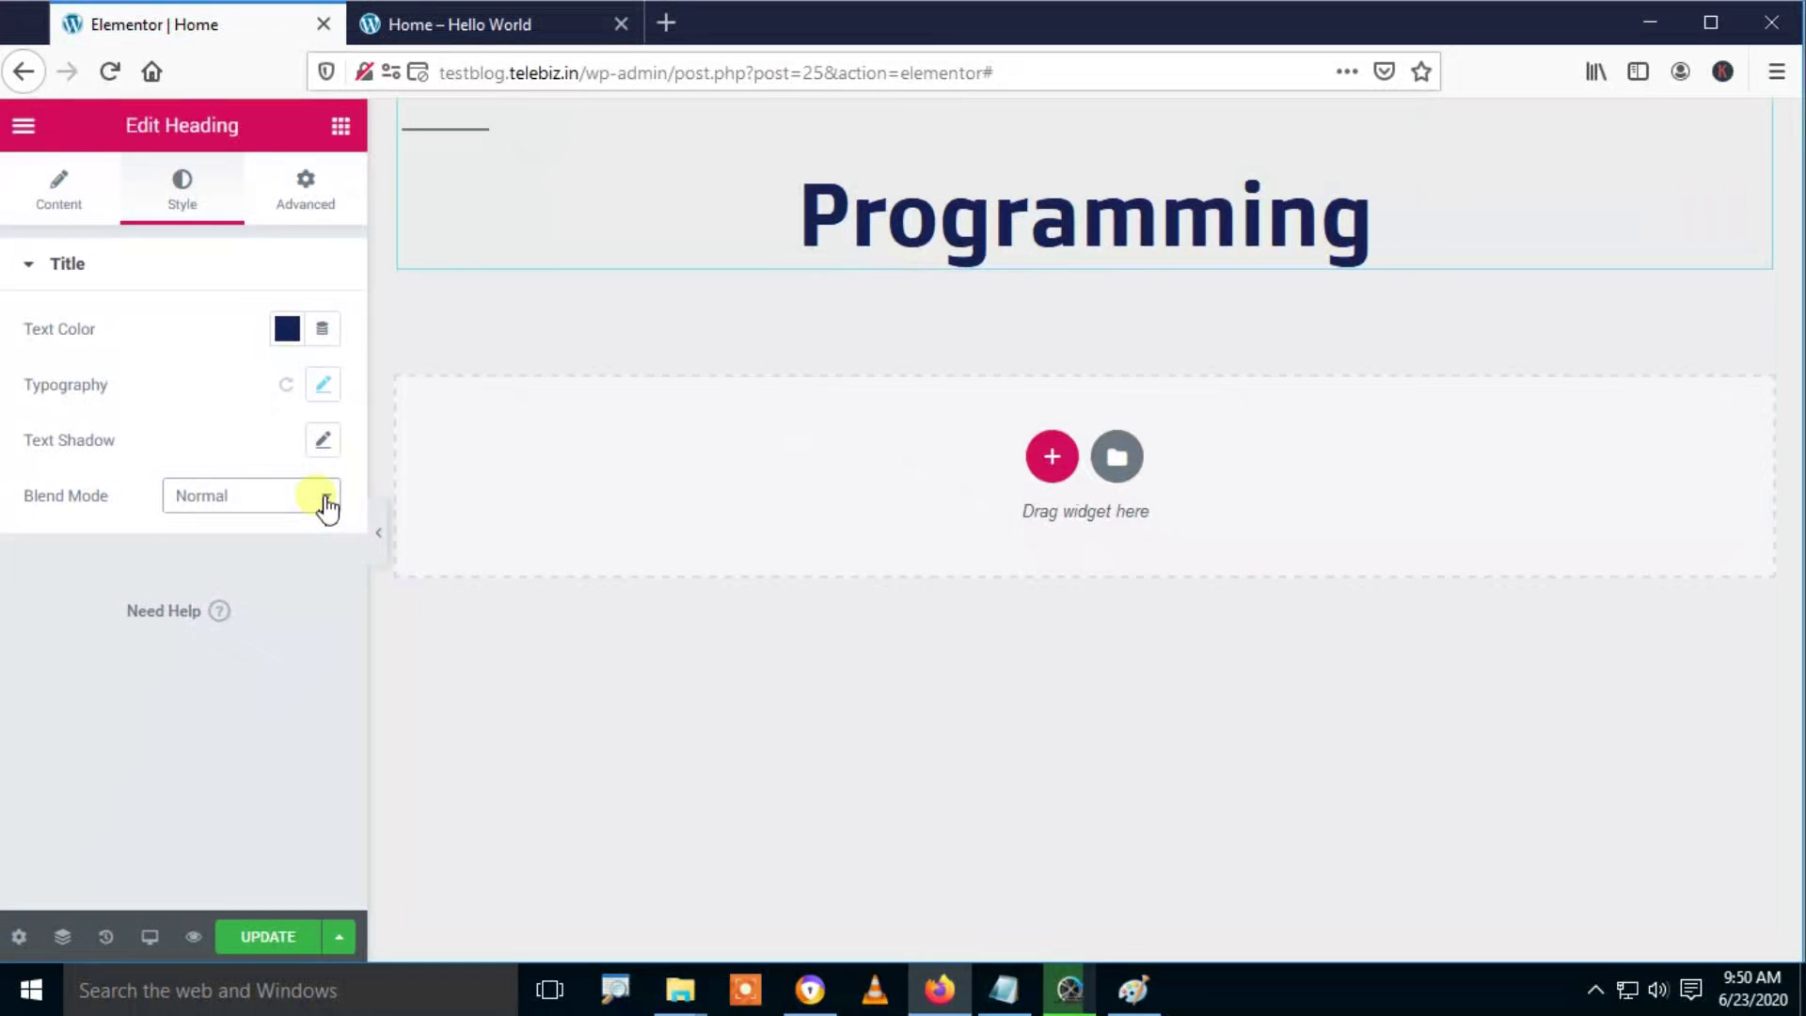
# Step: Try linked margins of 4 and 5 px on all sides of the heading and return them to 3 px
pyautogui.click(302, 188)
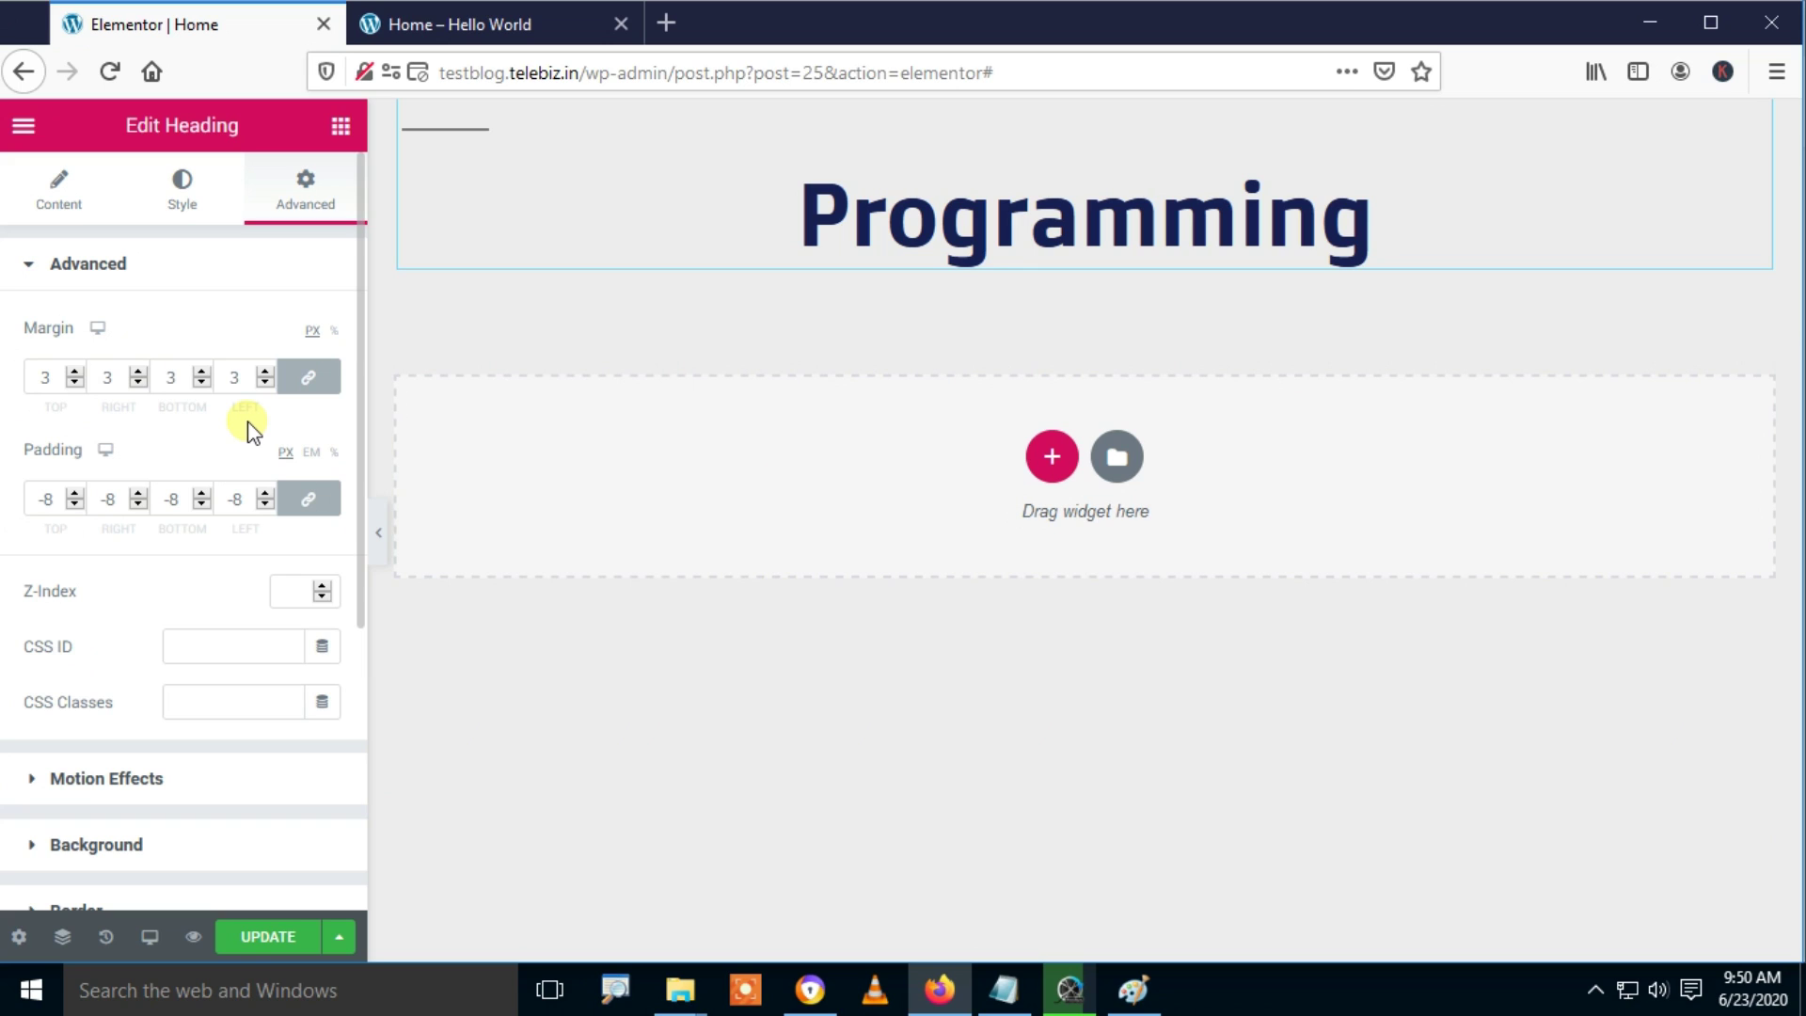
pyautogui.moveTo(18, 342)
pyautogui.mouseDown()
pyautogui.moveTo(342, 386)
pyautogui.moveTo(353, 420)
pyautogui.mouseUp()
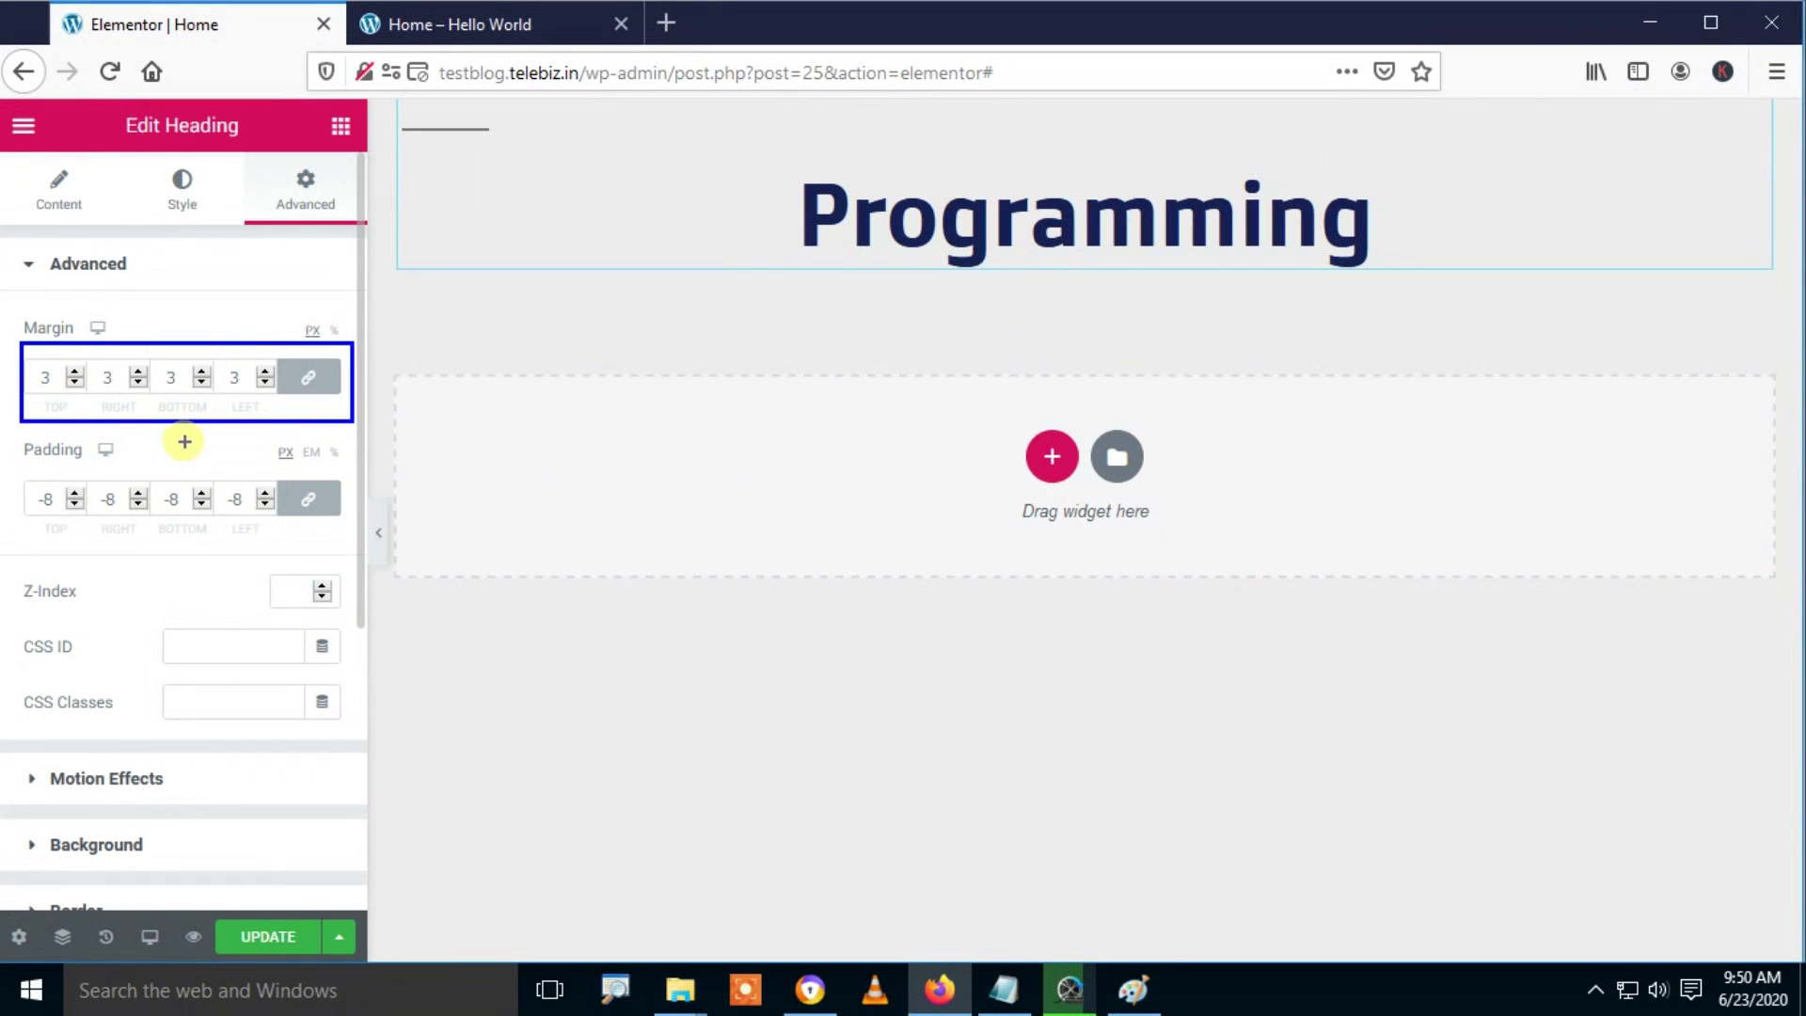
pyautogui.moveTo(175, 420); pyautogui.dragTo(157, 583)
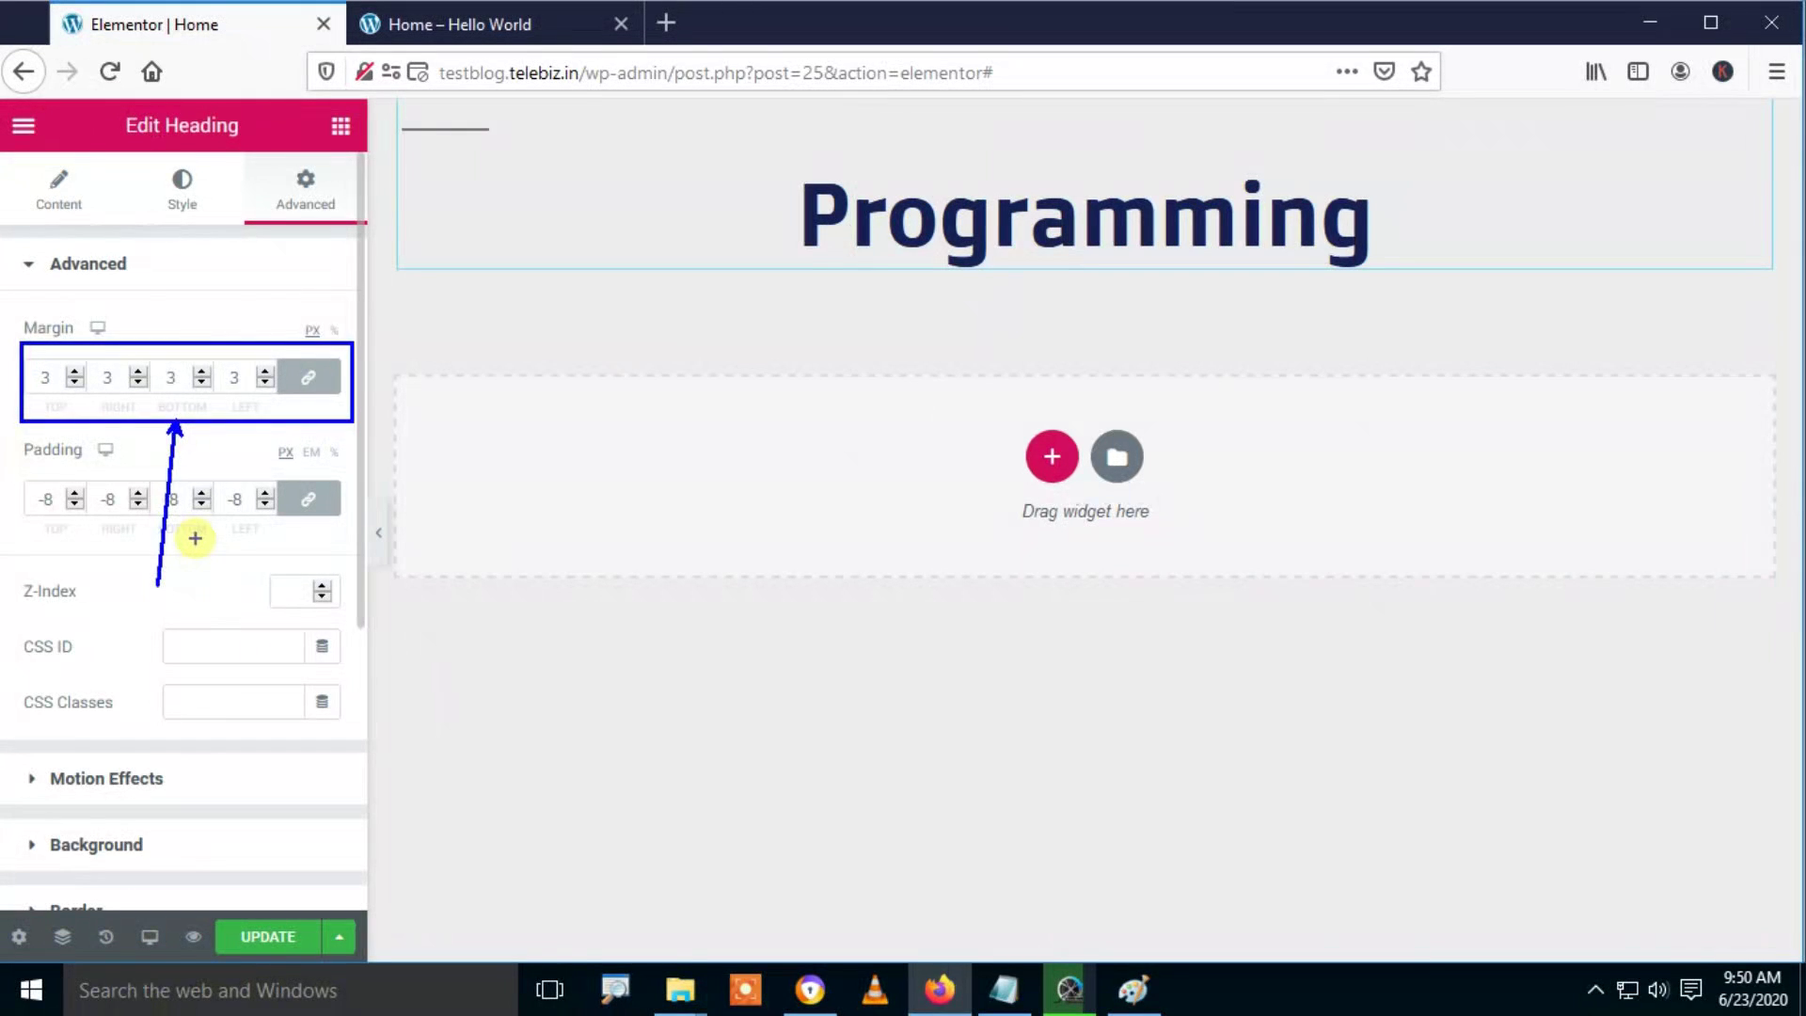
pyautogui.click(81, 373)
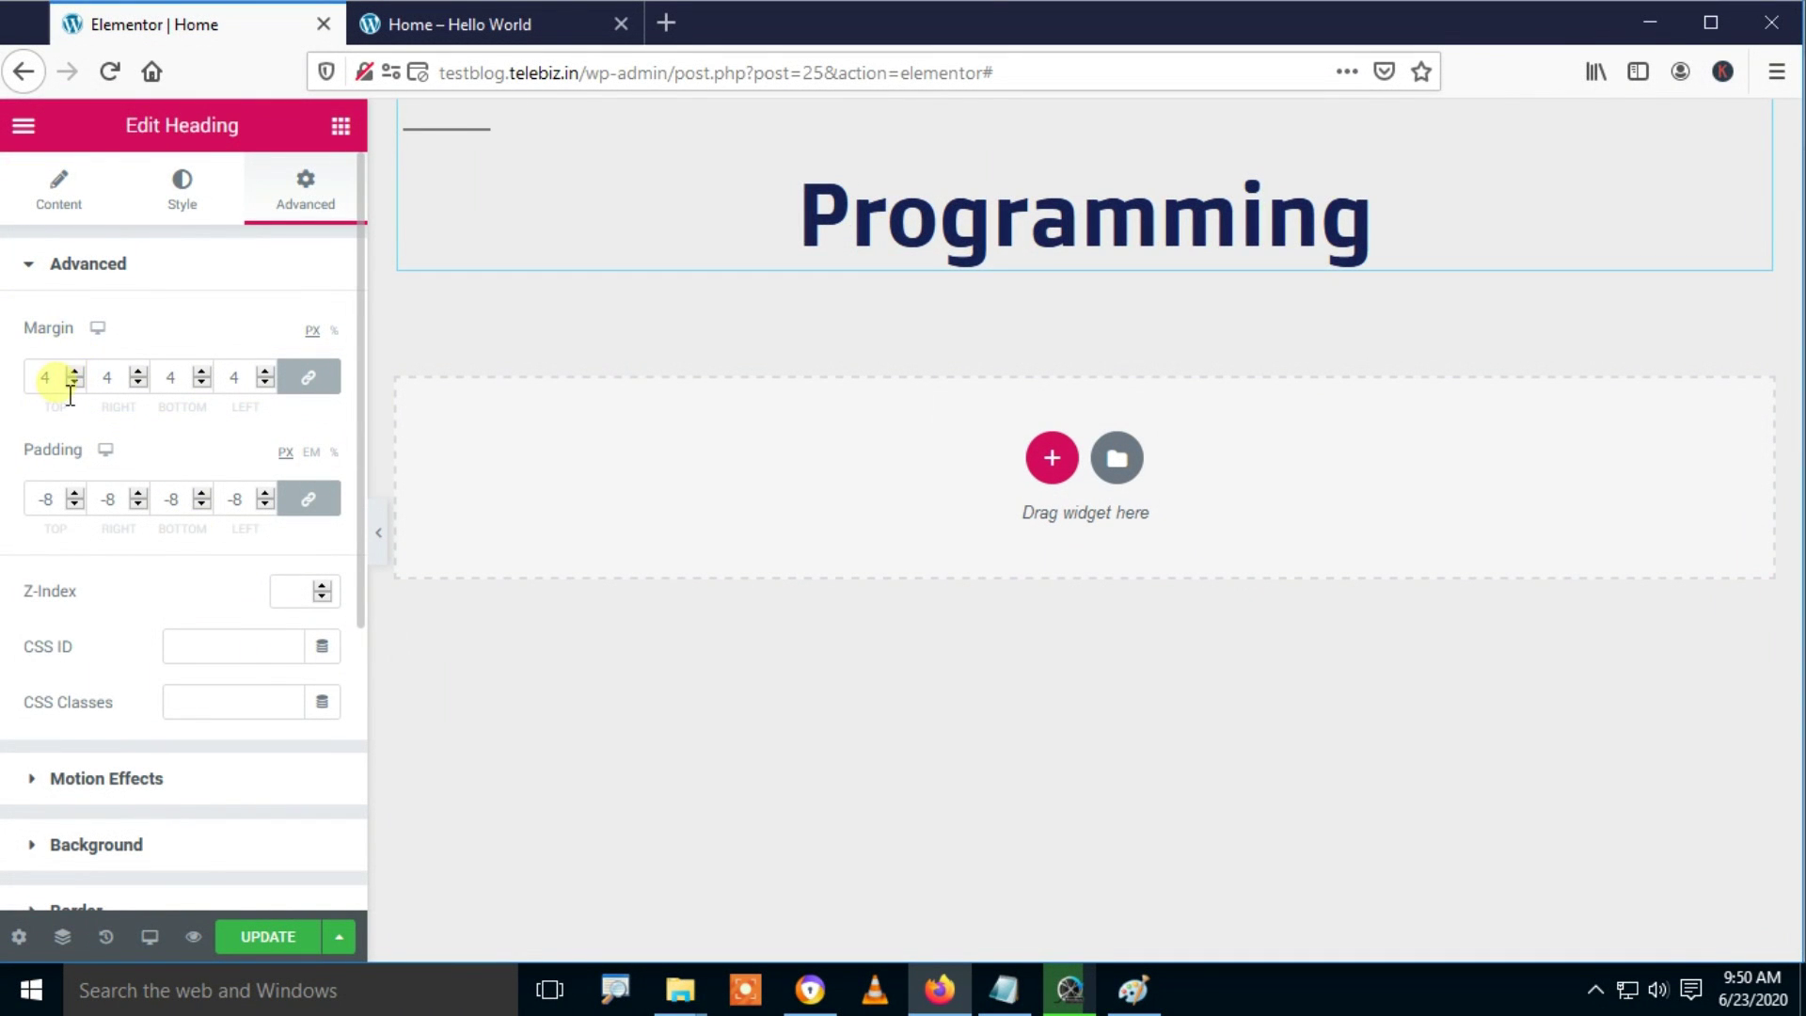
pyautogui.click(75, 373)
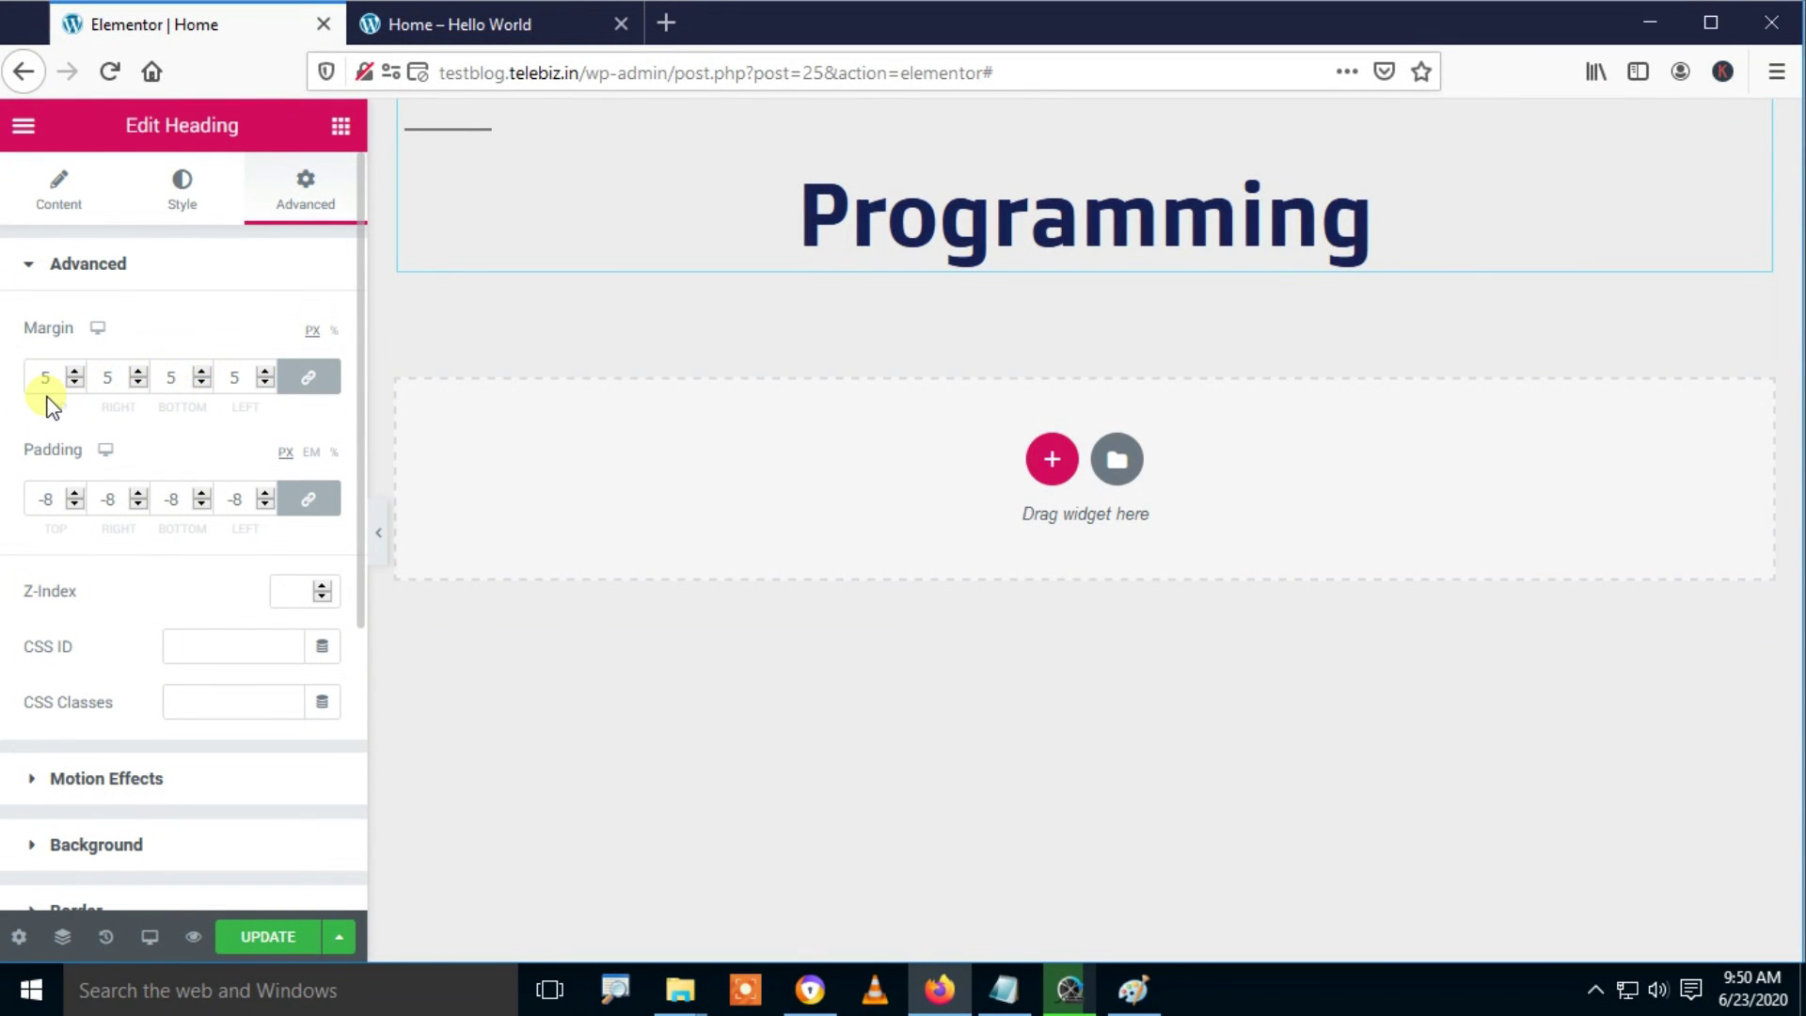
pyautogui.click(74, 383)
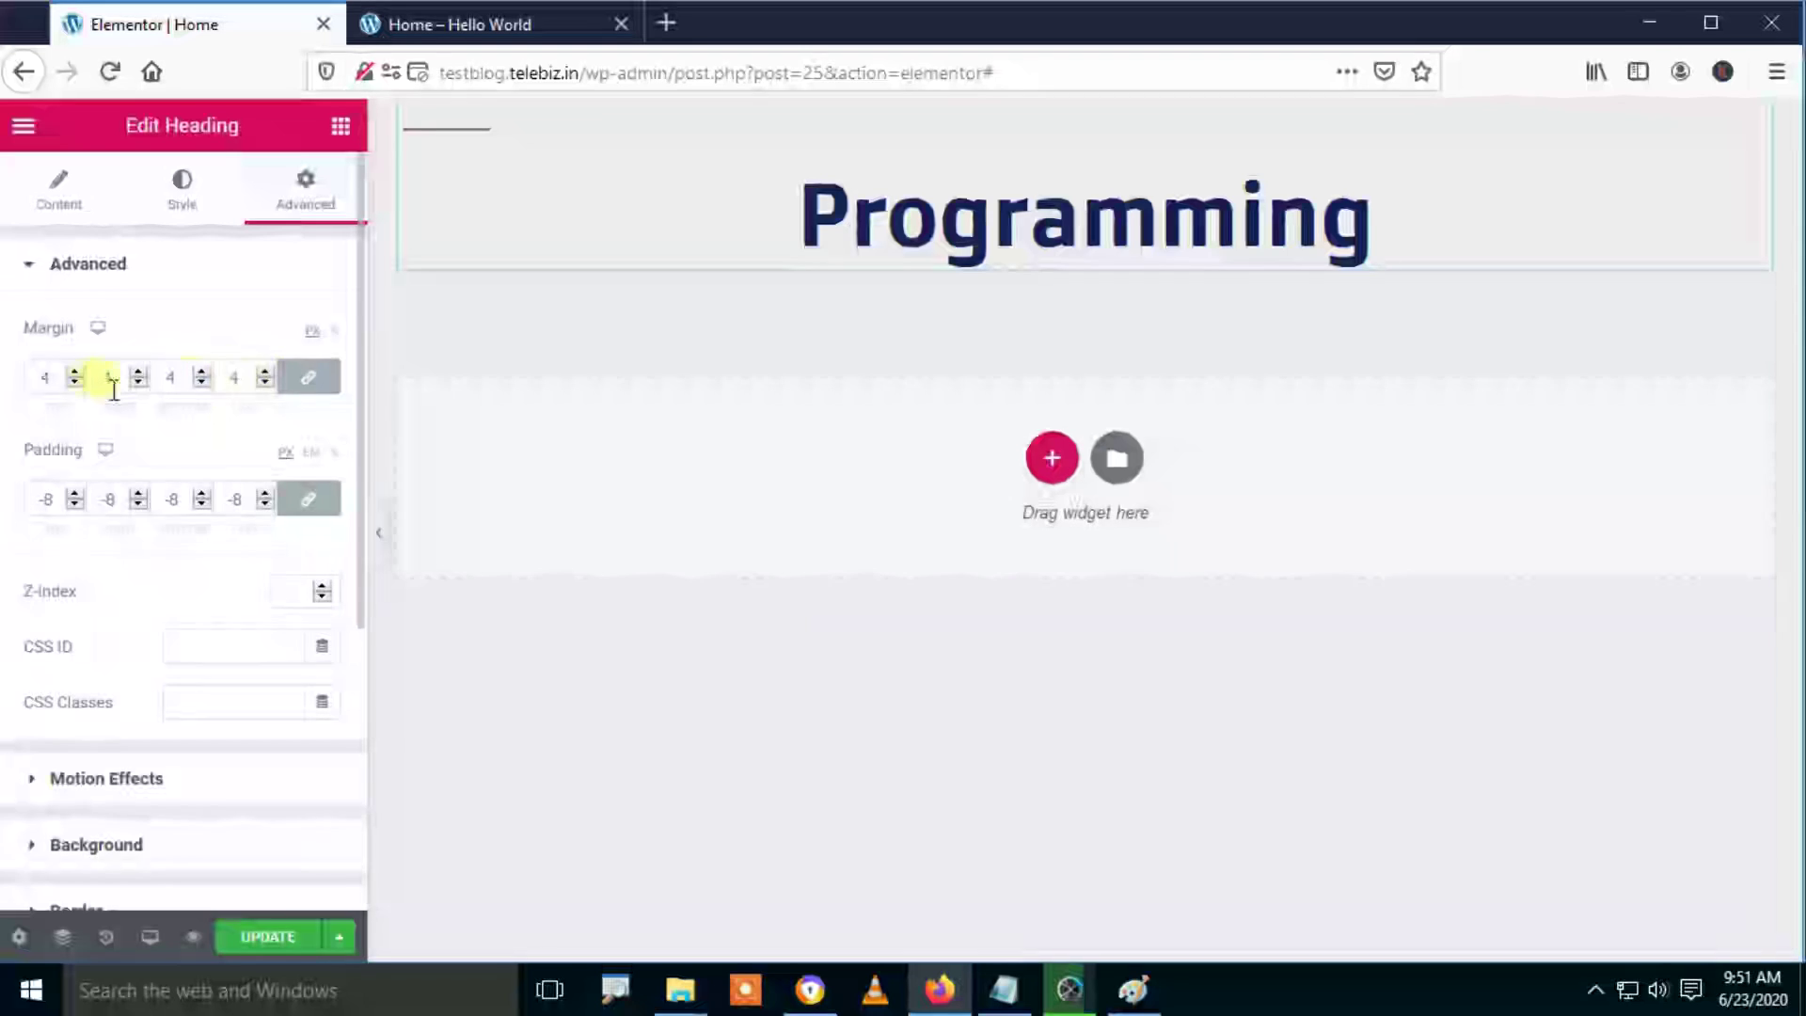
pyautogui.click(75, 383)
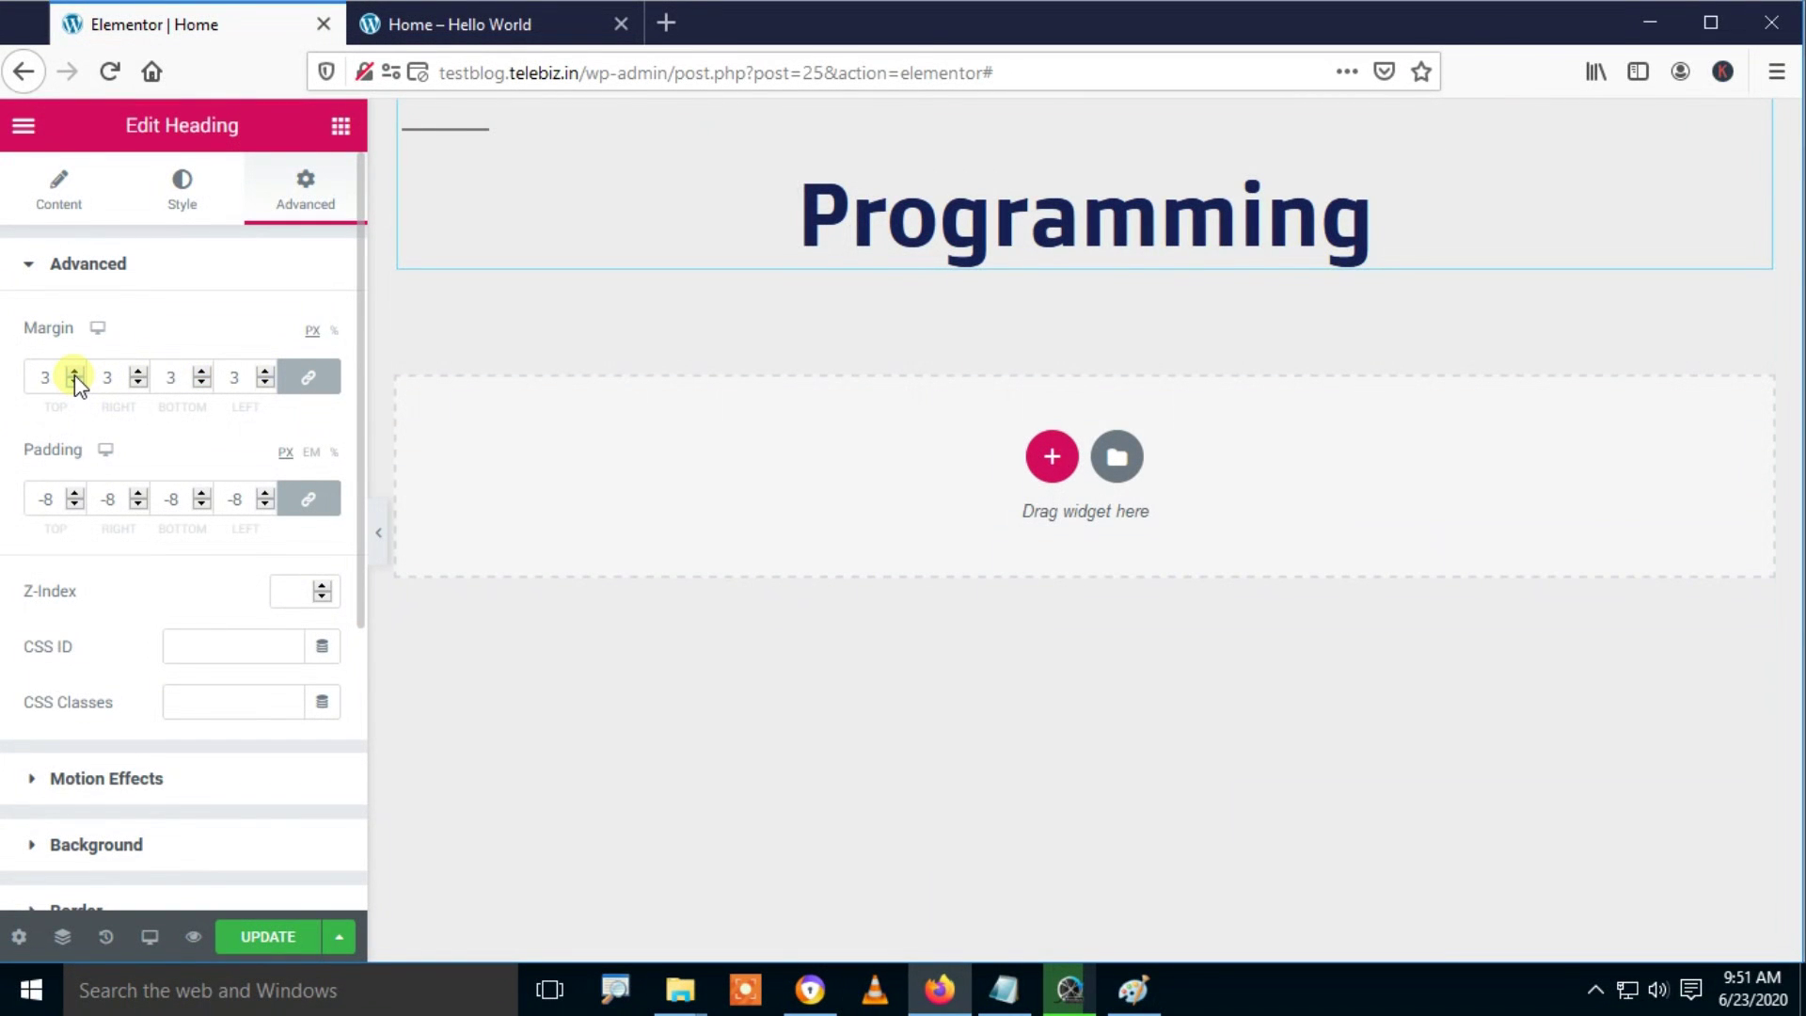
# Step: Set the heading's linked margins to 7 px on all four sides
pyautogui.click(75, 375)
pyautogui.click(75, 374)
pyautogui.click(74, 374)
pyautogui.click(74, 374)
pyautogui.click(75, 375)
pyautogui.click(74, 374)
pyautogui.click(74, 375)
pyautogui.click(74, 375)
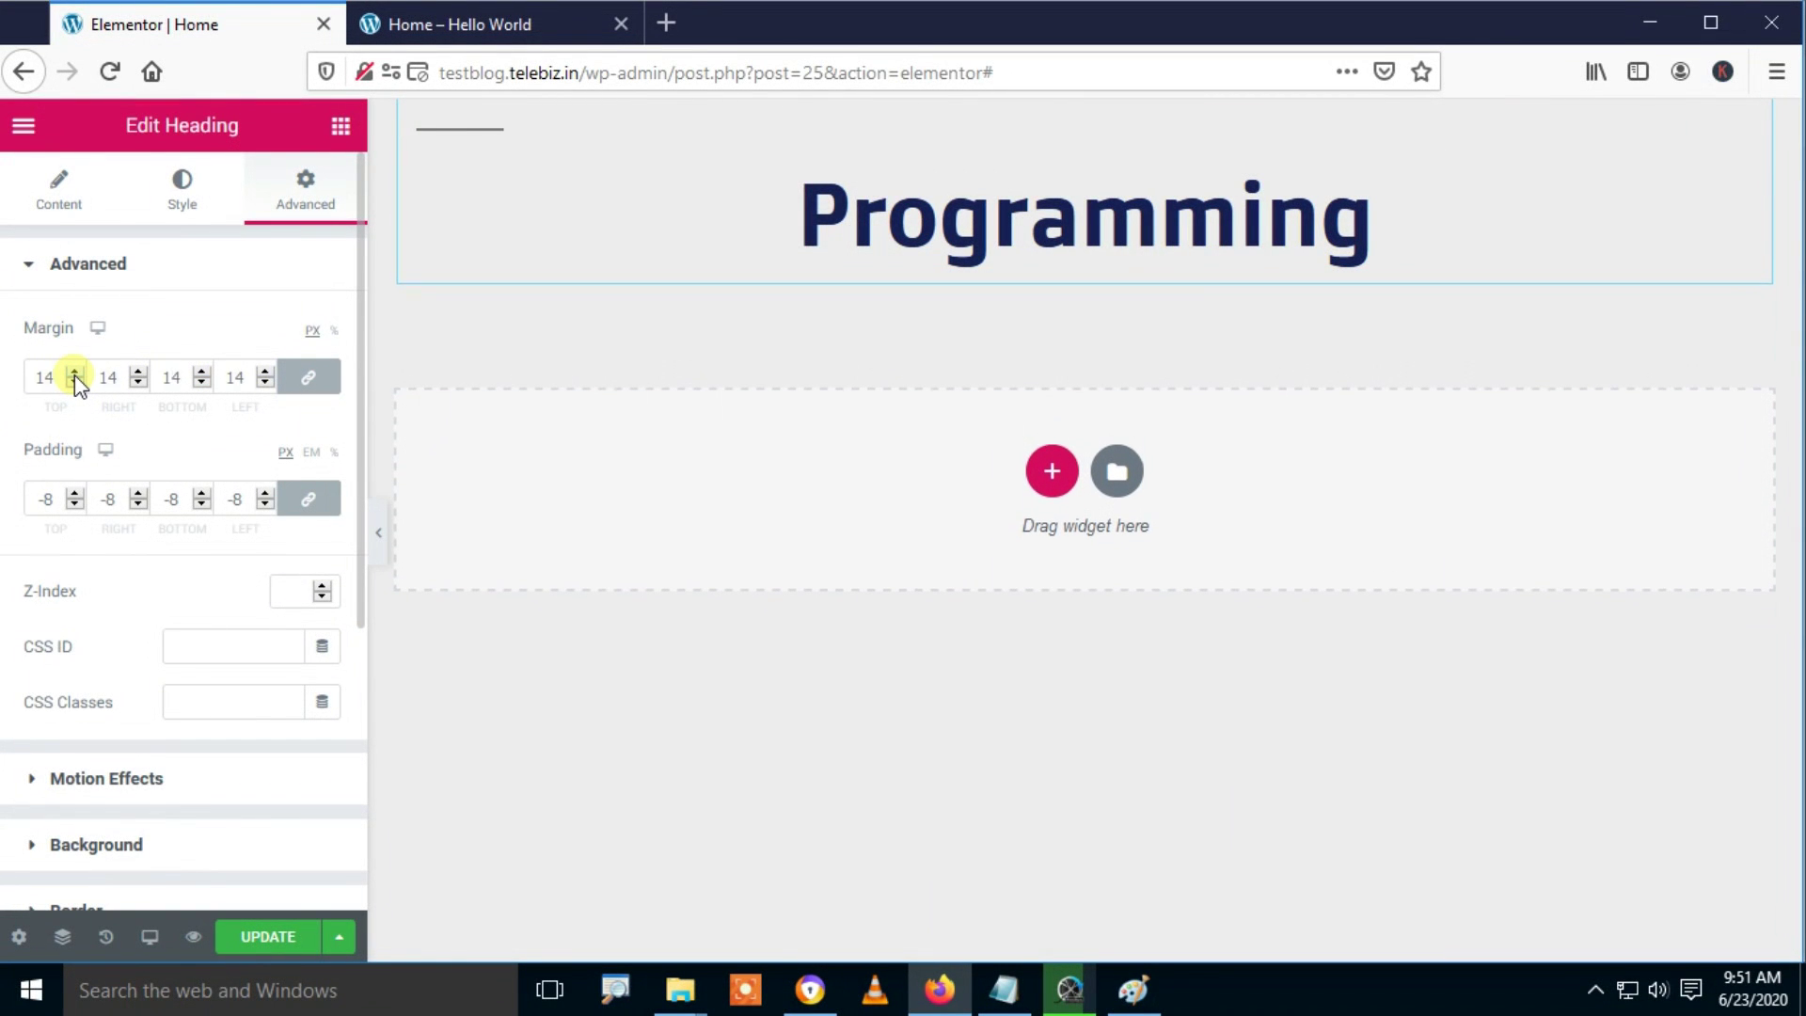
pyautogui.click(75, 375)
pyautogui.click(74, 374)
pyautogui.click(74, 375)
pyautogui.click(74, 374)
pyautogui.click(74, 374)
pyautogui.click(74, 383)
pyautogui.click(75, 383)
pyautogui.click(74, 383)
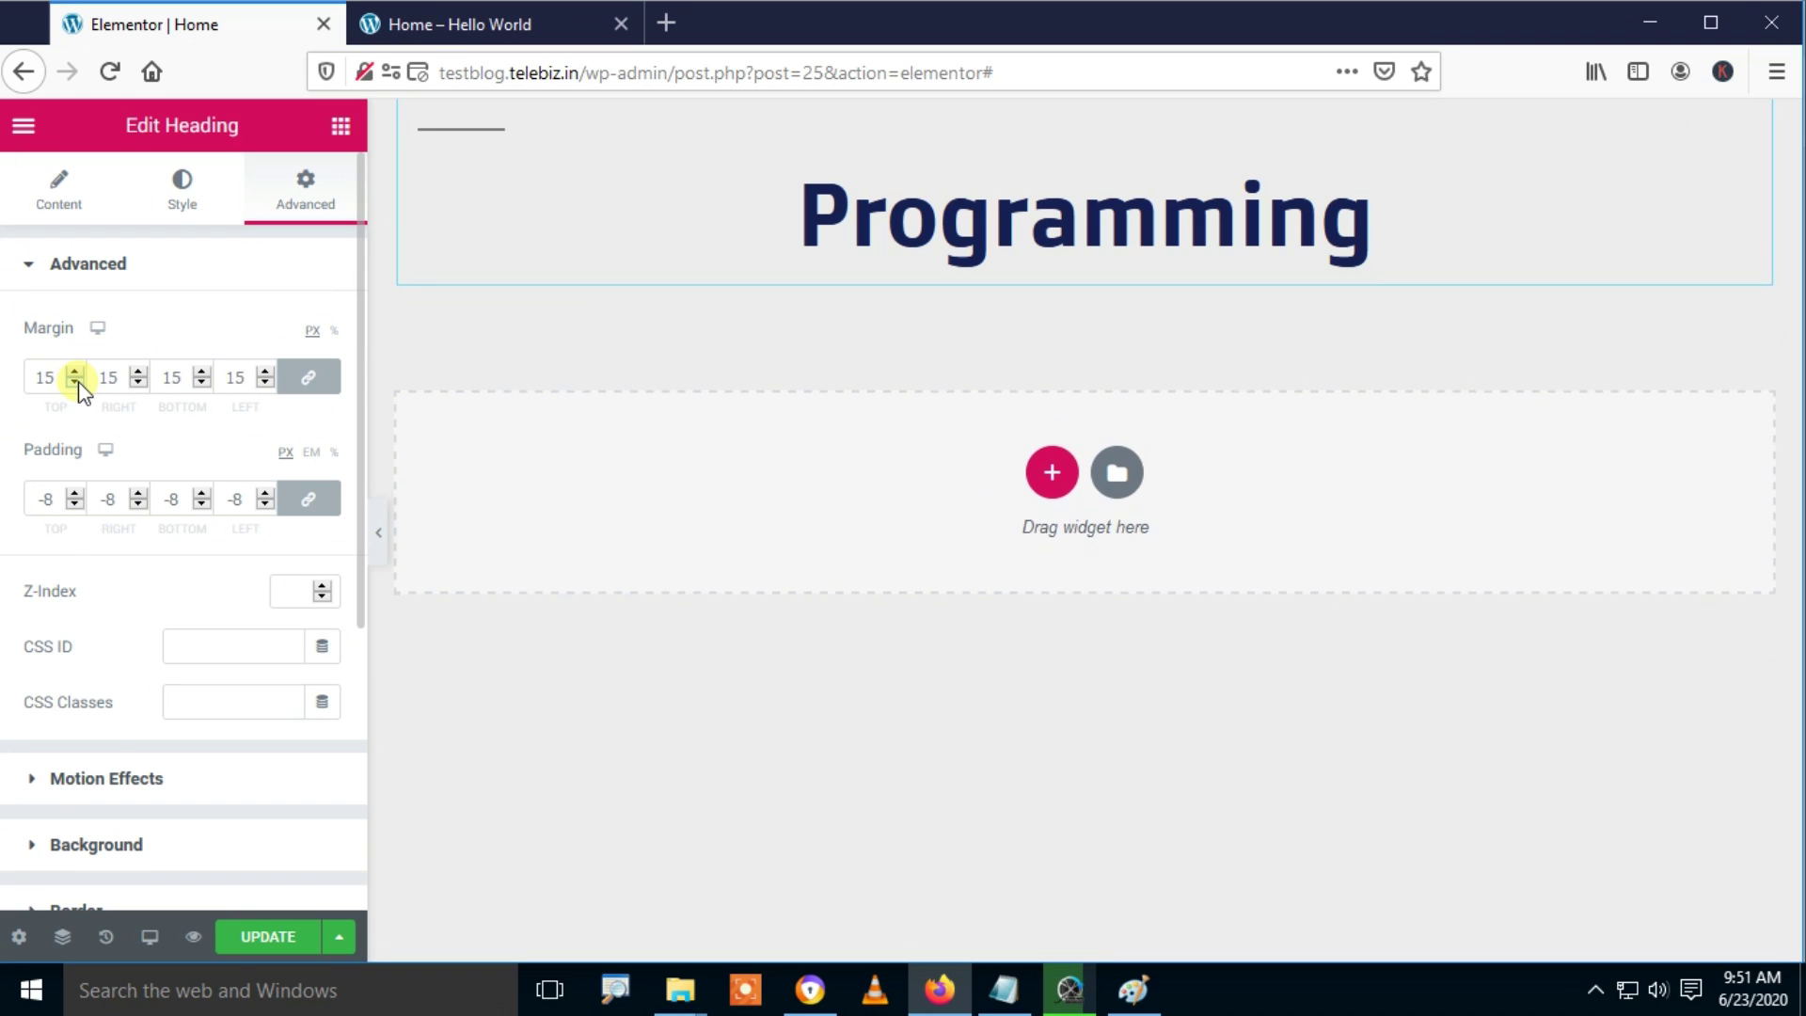
pyautogui.click(74, 383)
pyautogui.click(75, 383)
pyautogui.click(74, 383)
pyautogui.click(74, 383)
pyautogui.click(75, 383)
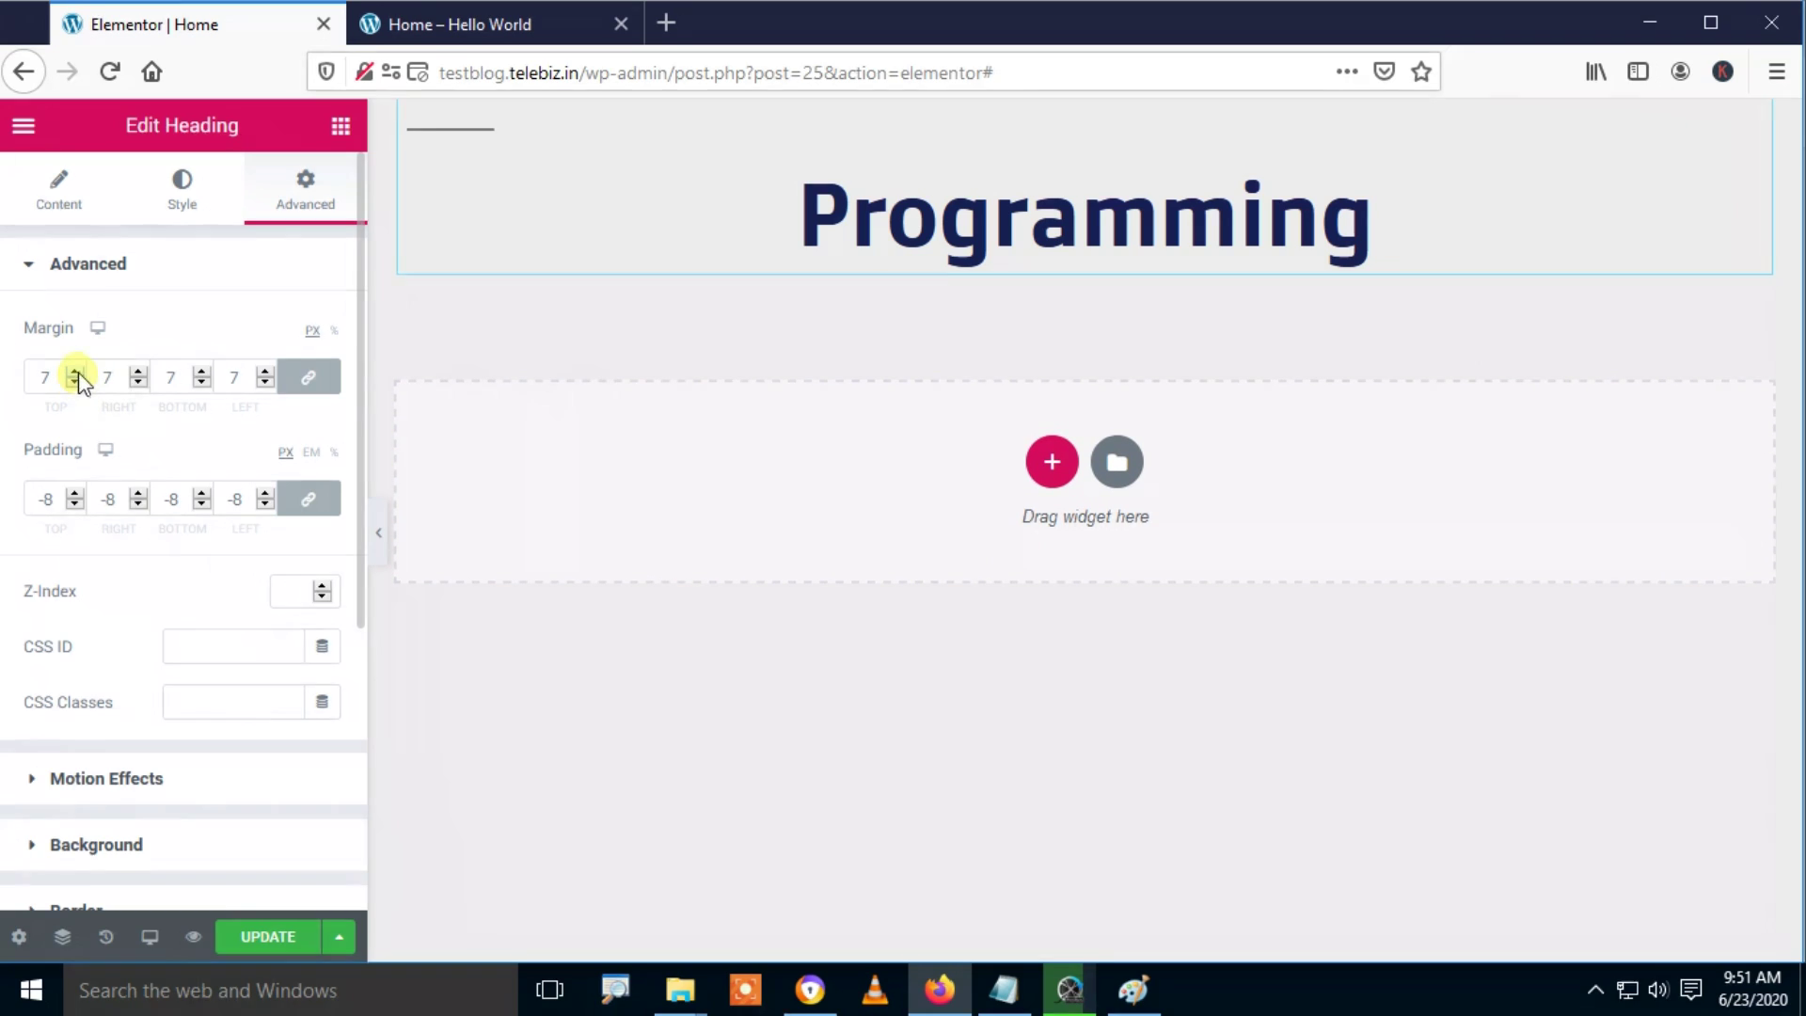
pyautogui.click(74, 383)
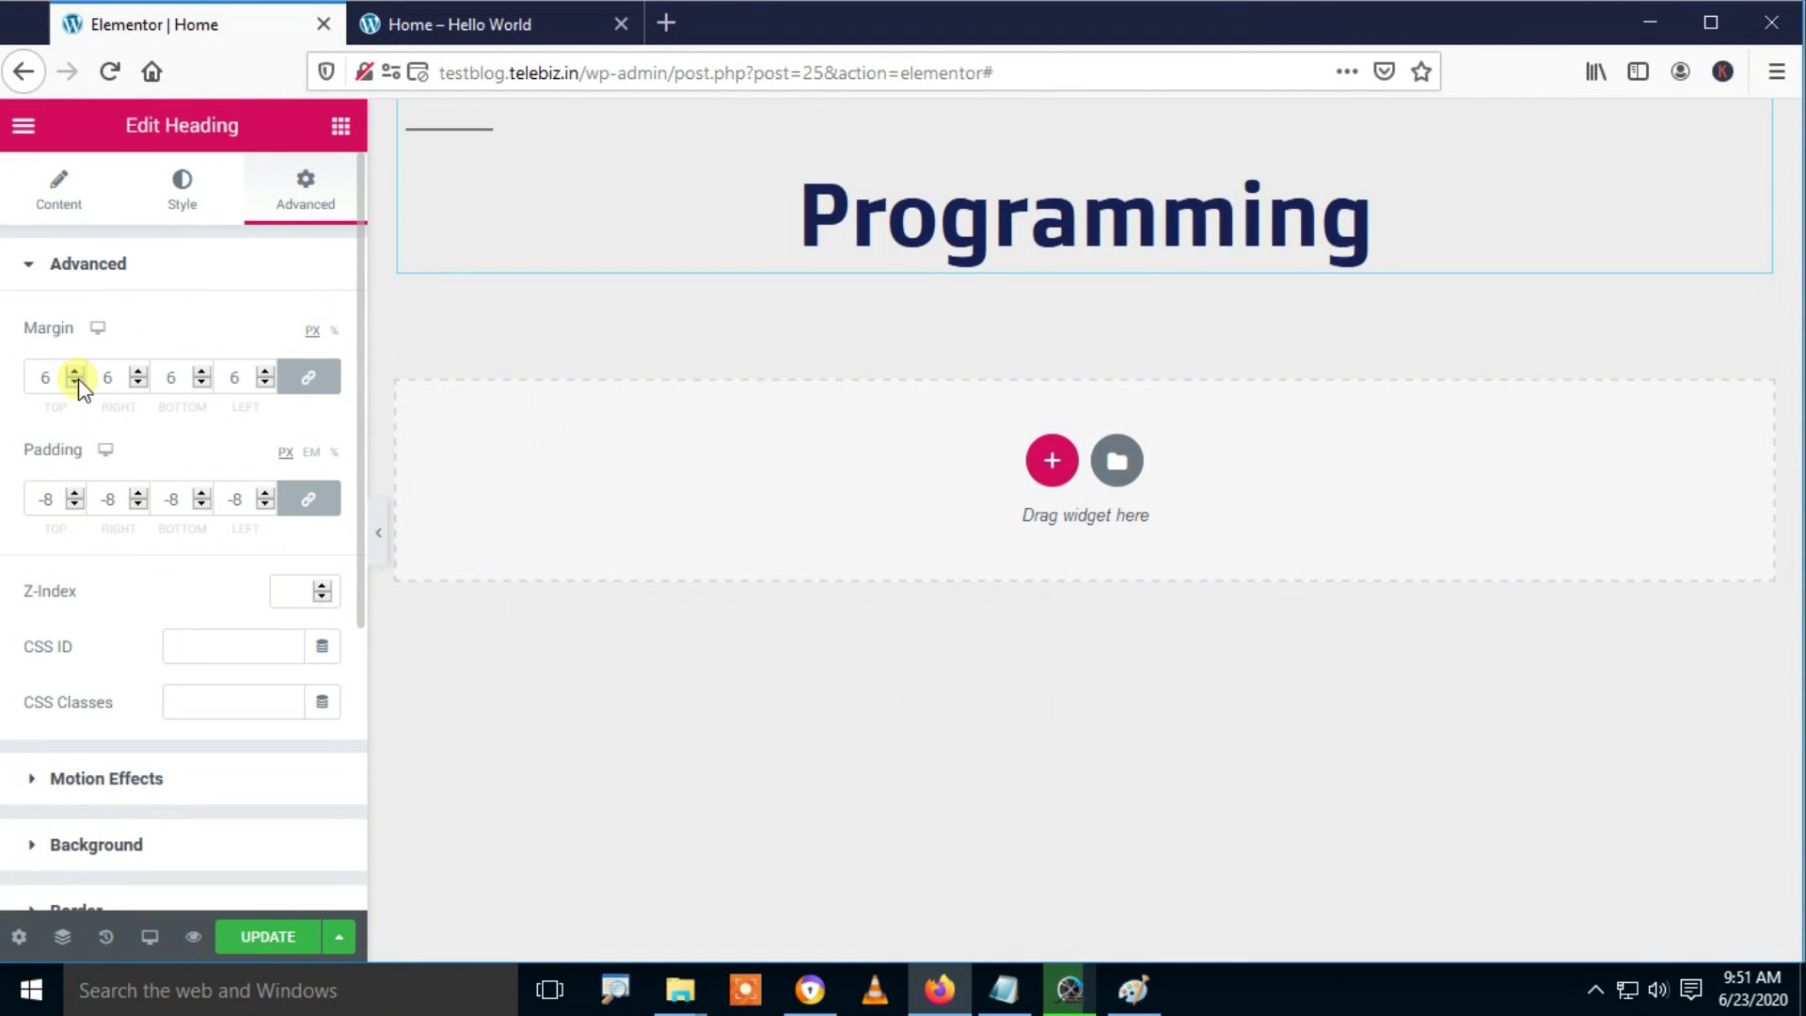
pyautogui.click(75, 372)
pyautogui.click(76, 375)
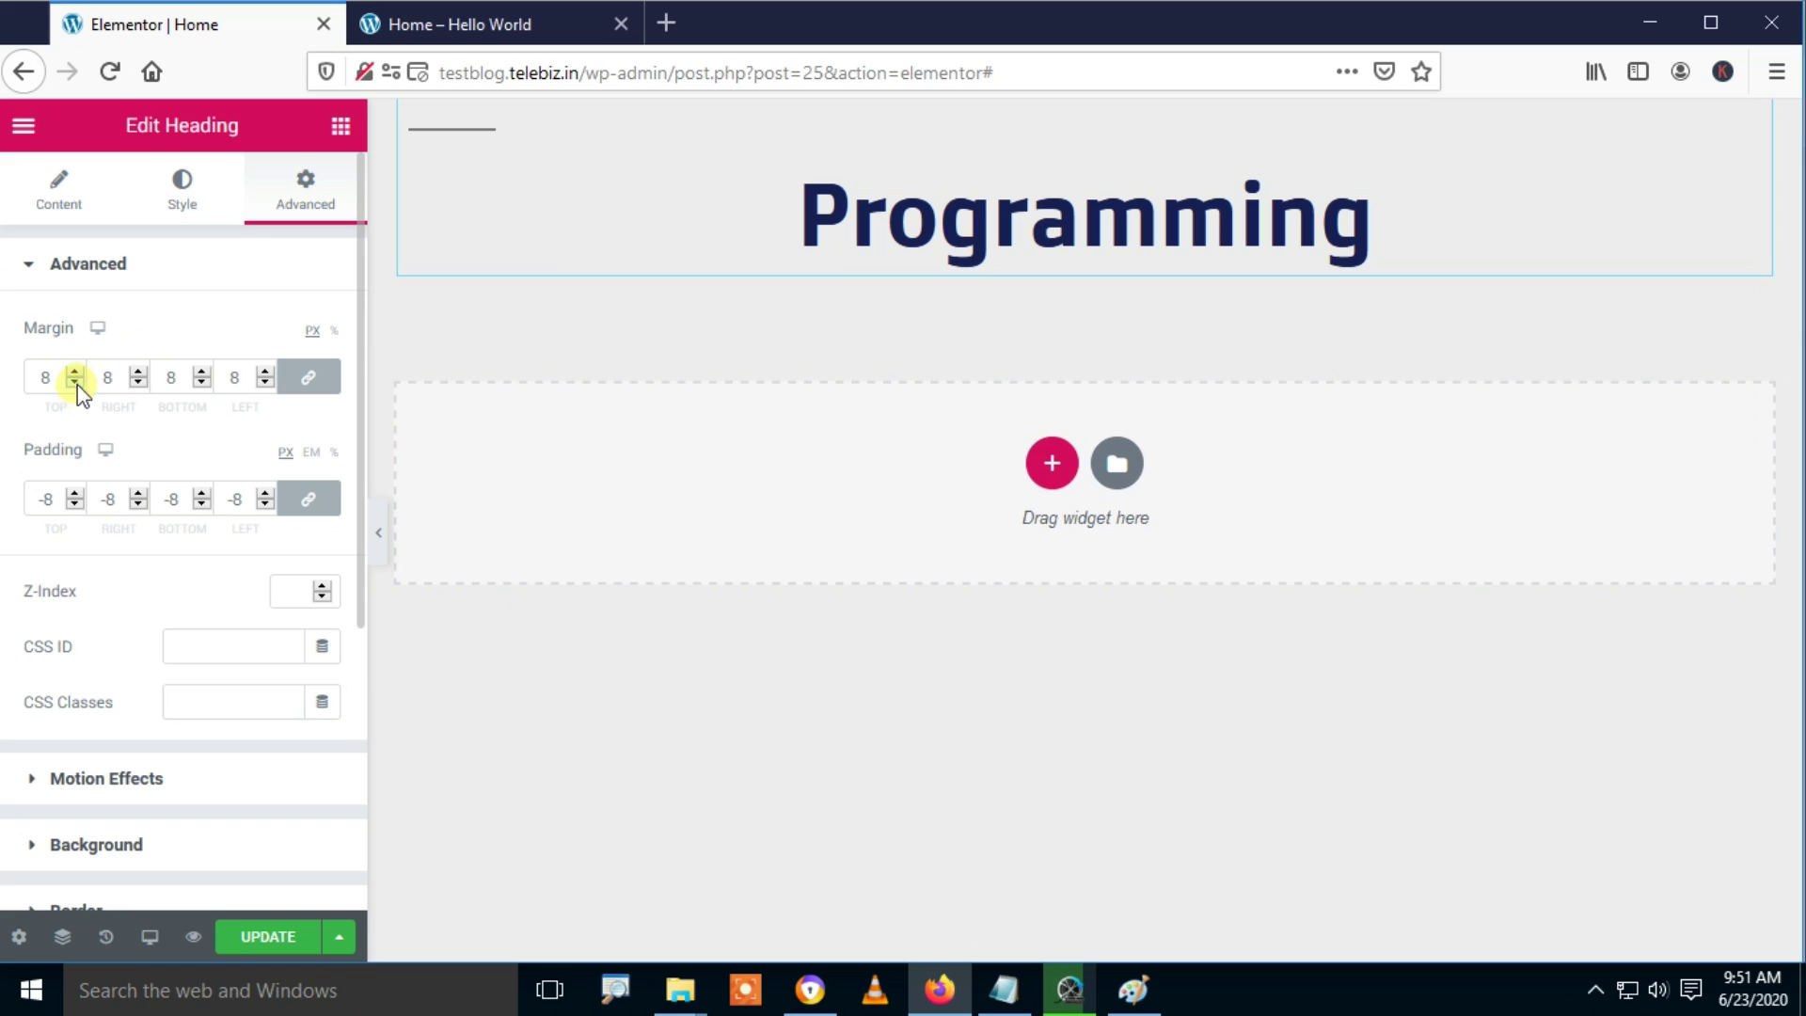
pyautogui.click(74, 382)
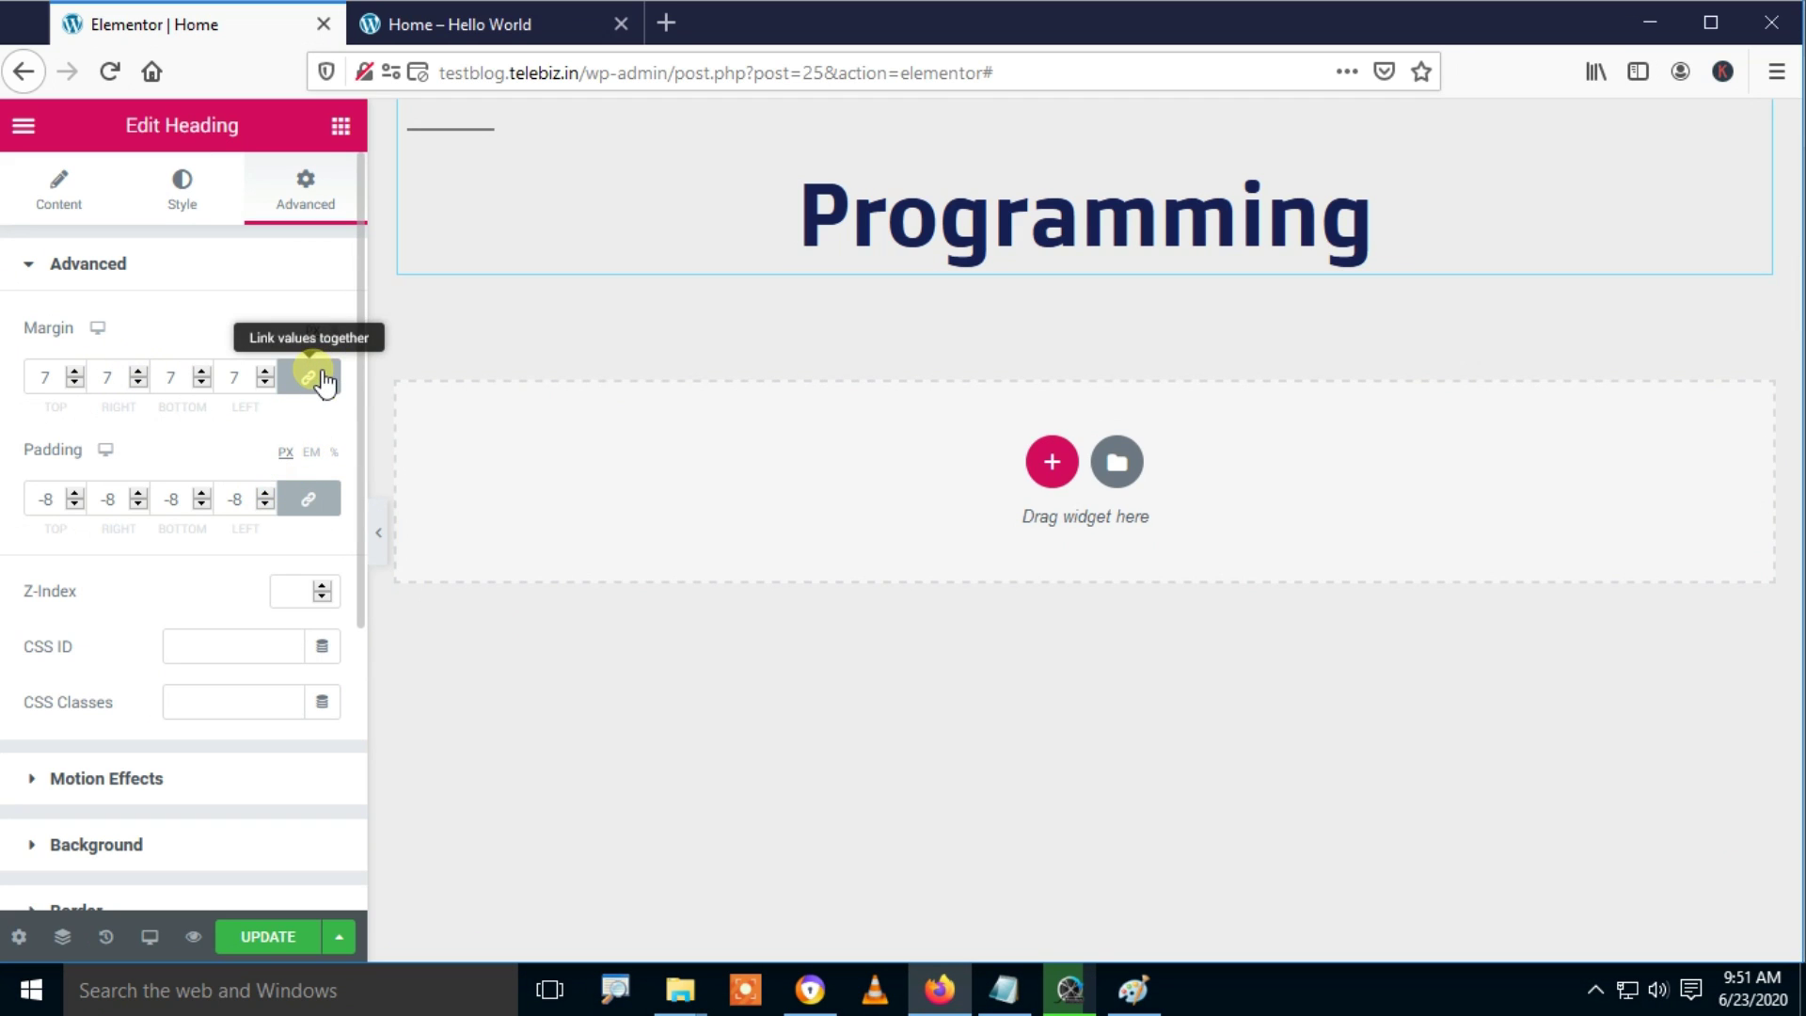
# Step: Unlink the heading's margin values and set the top margin to -28 px and the right margin to 0
pyautogui.click(323, 386)
pyautogui.click(75, 382)
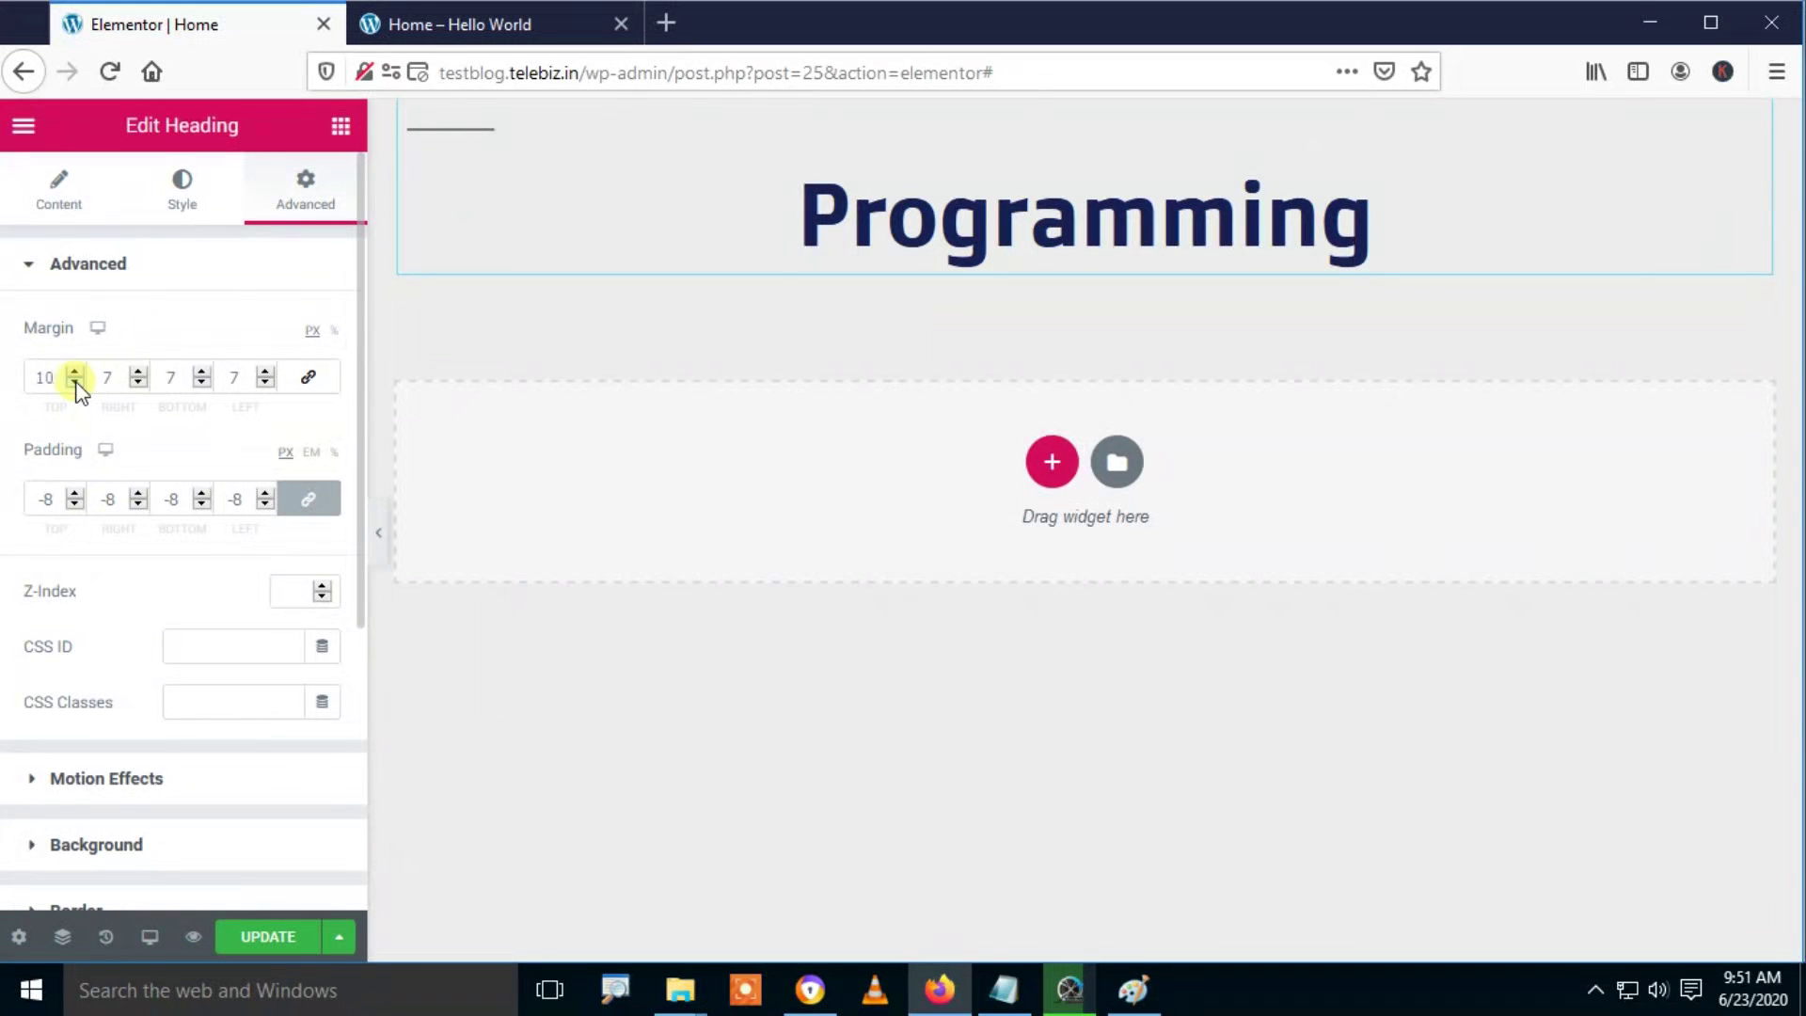
pyautogui.moveTo(75, 382); pyautogui.dragTo(139, 381)
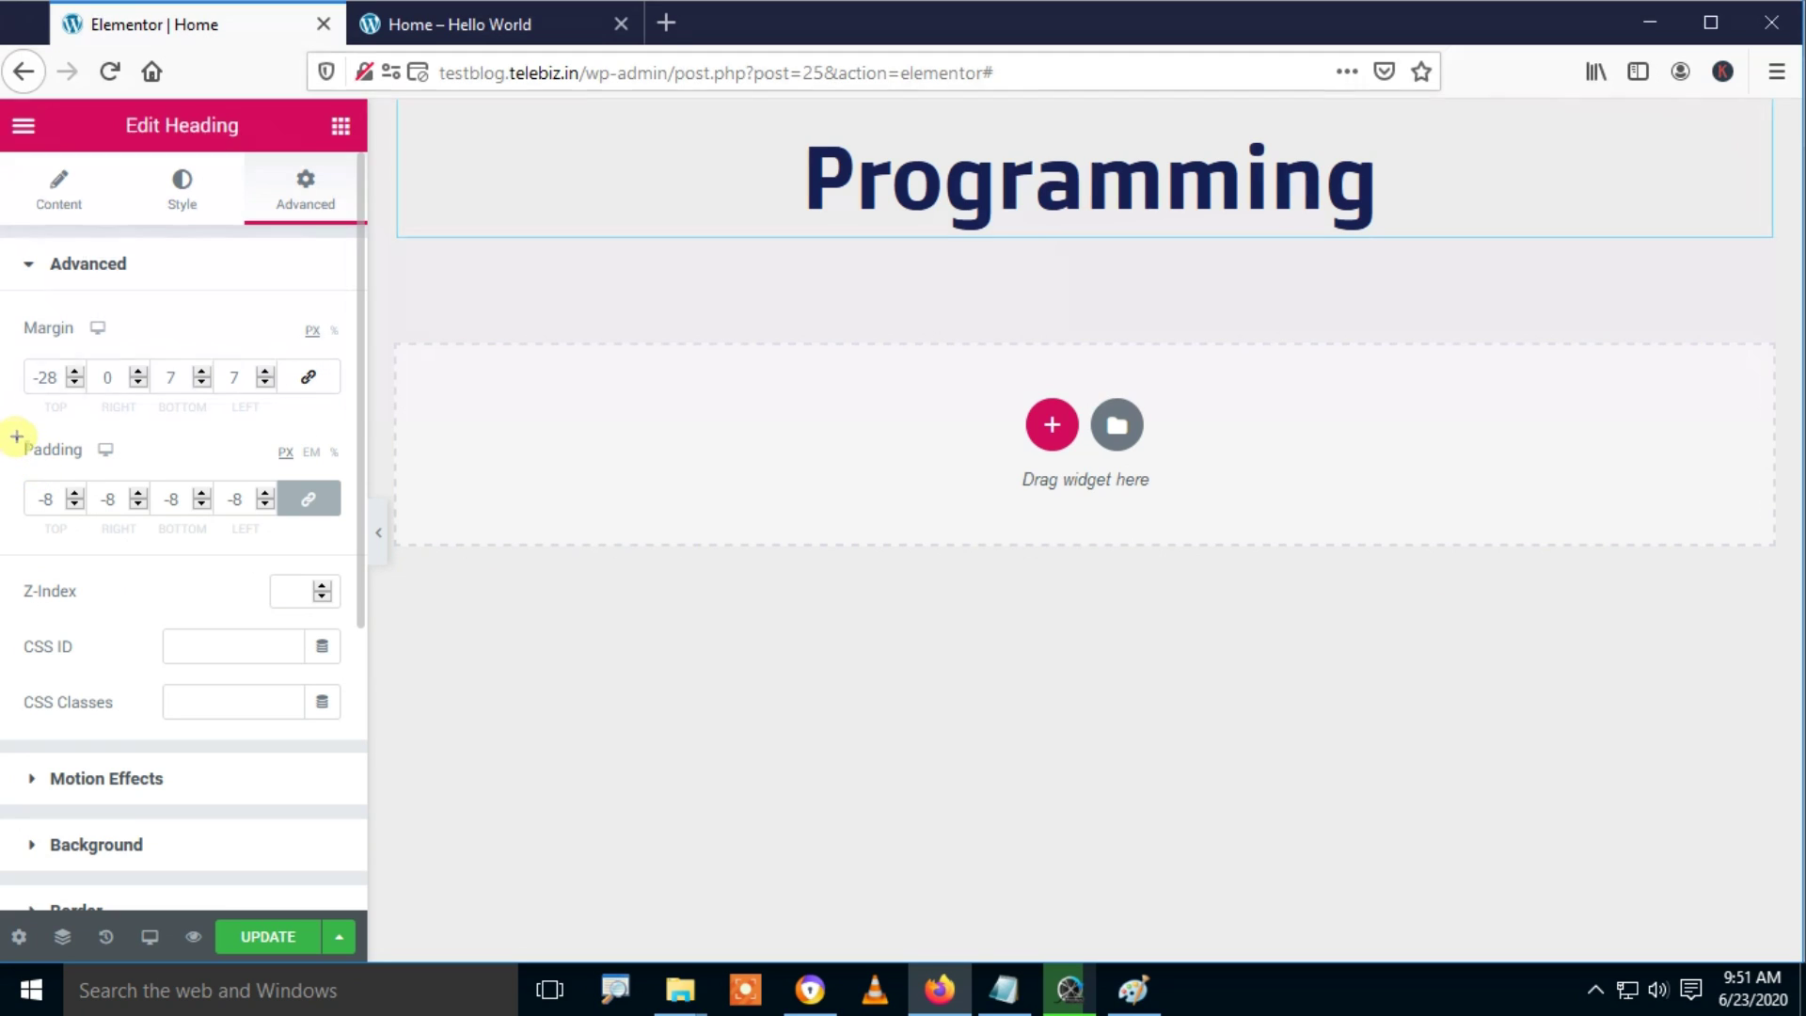
# Step: Switch to Paint and draw a red outlined rectangle about 6.36 × 2.14 in on the blank canvas
pyautogui.moveTo(17, 437); pyautogui.dragTo(350, 534)
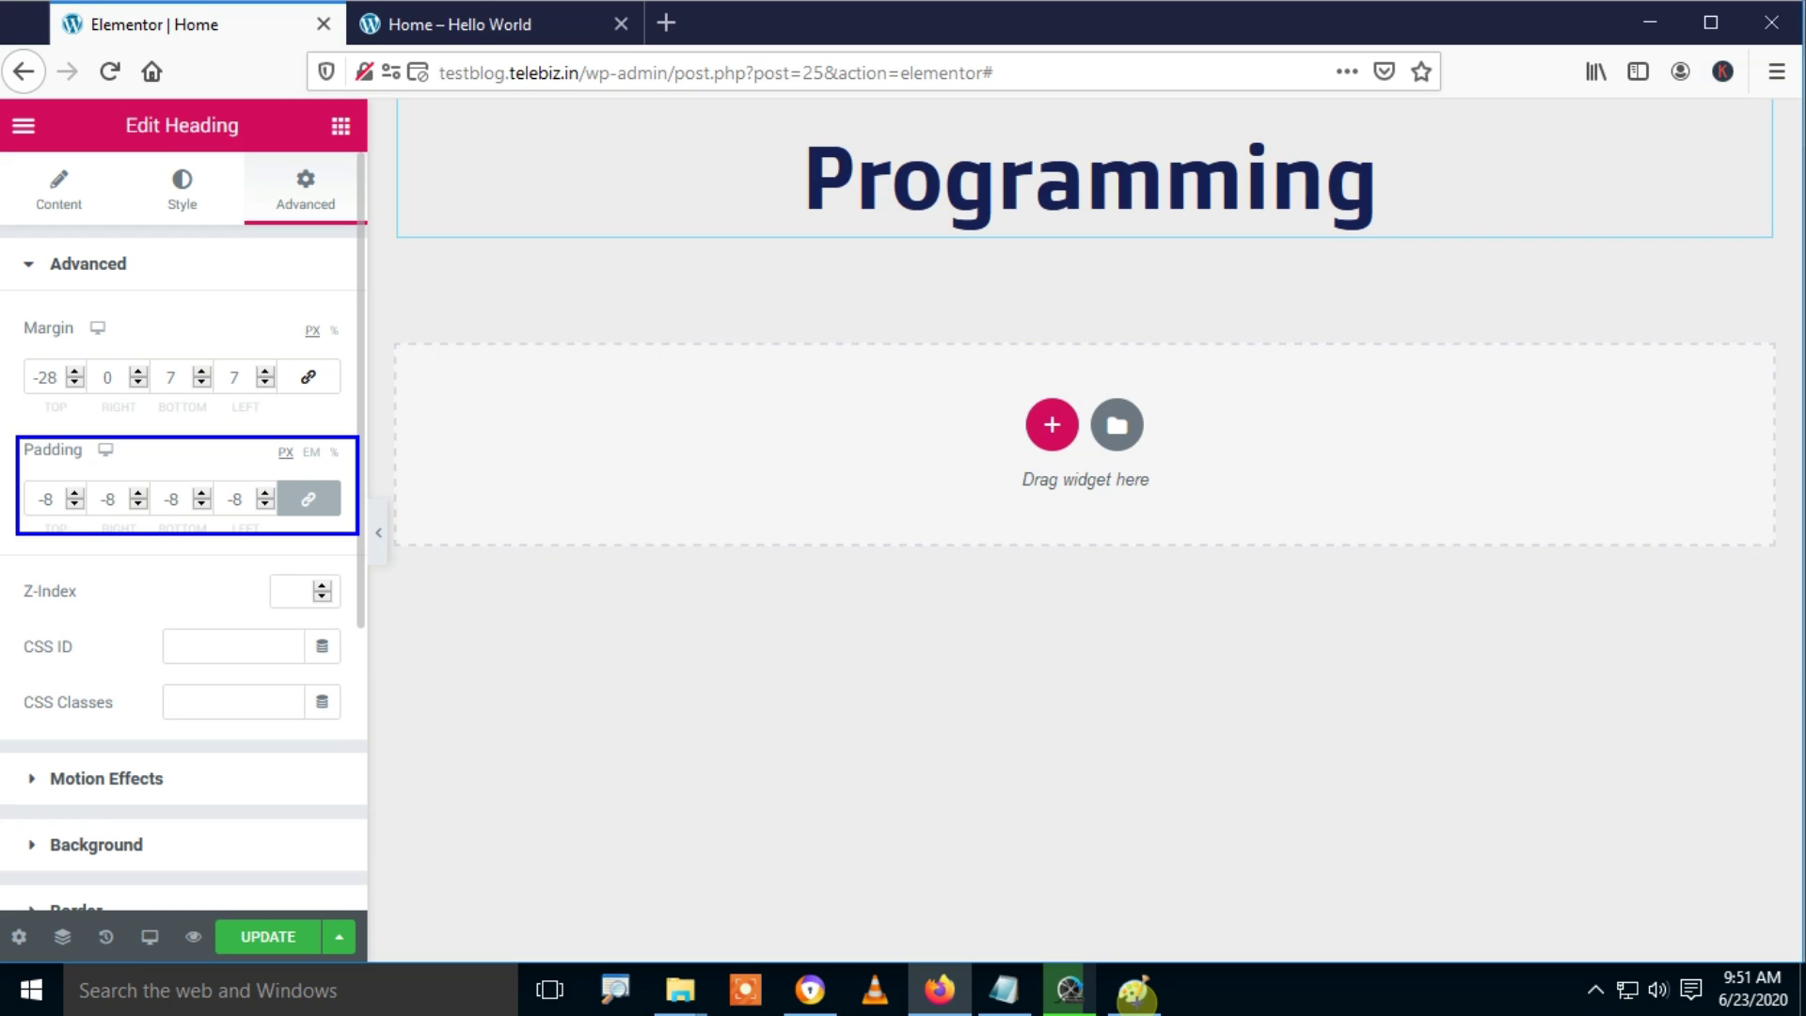
pyautogui.click(1135, 992)
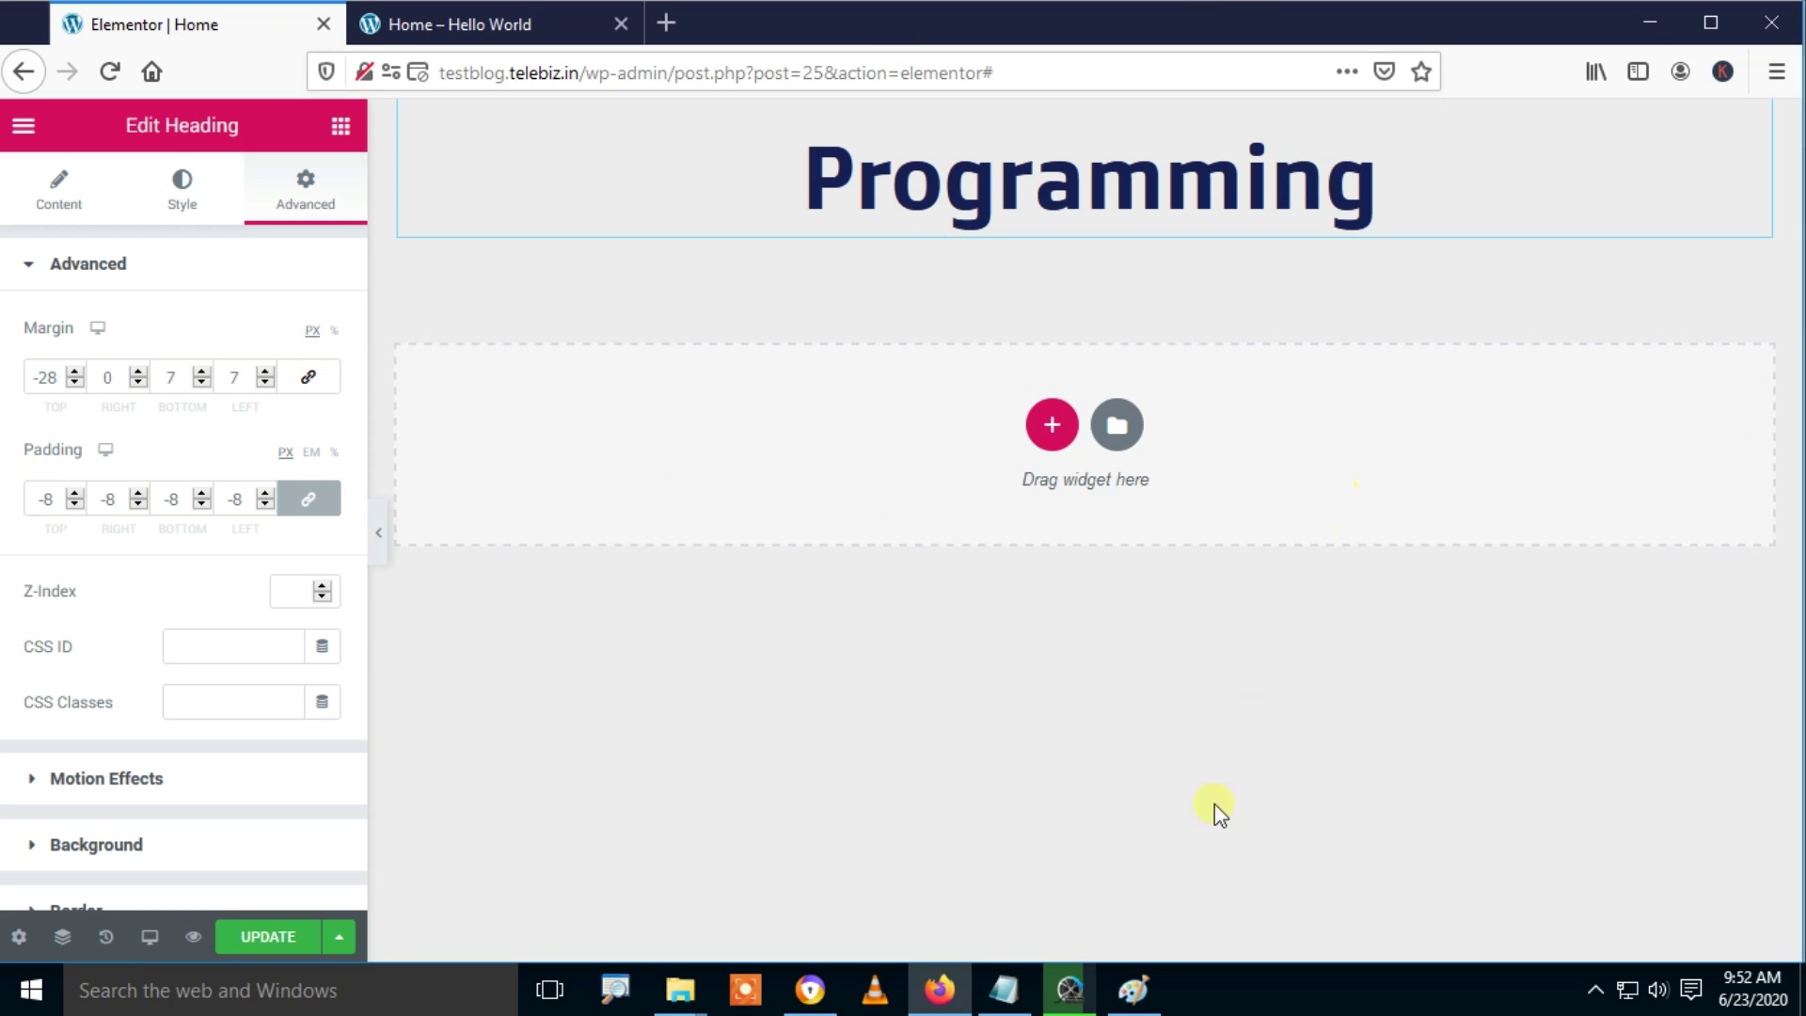
pyautogui.click(1135, 992)
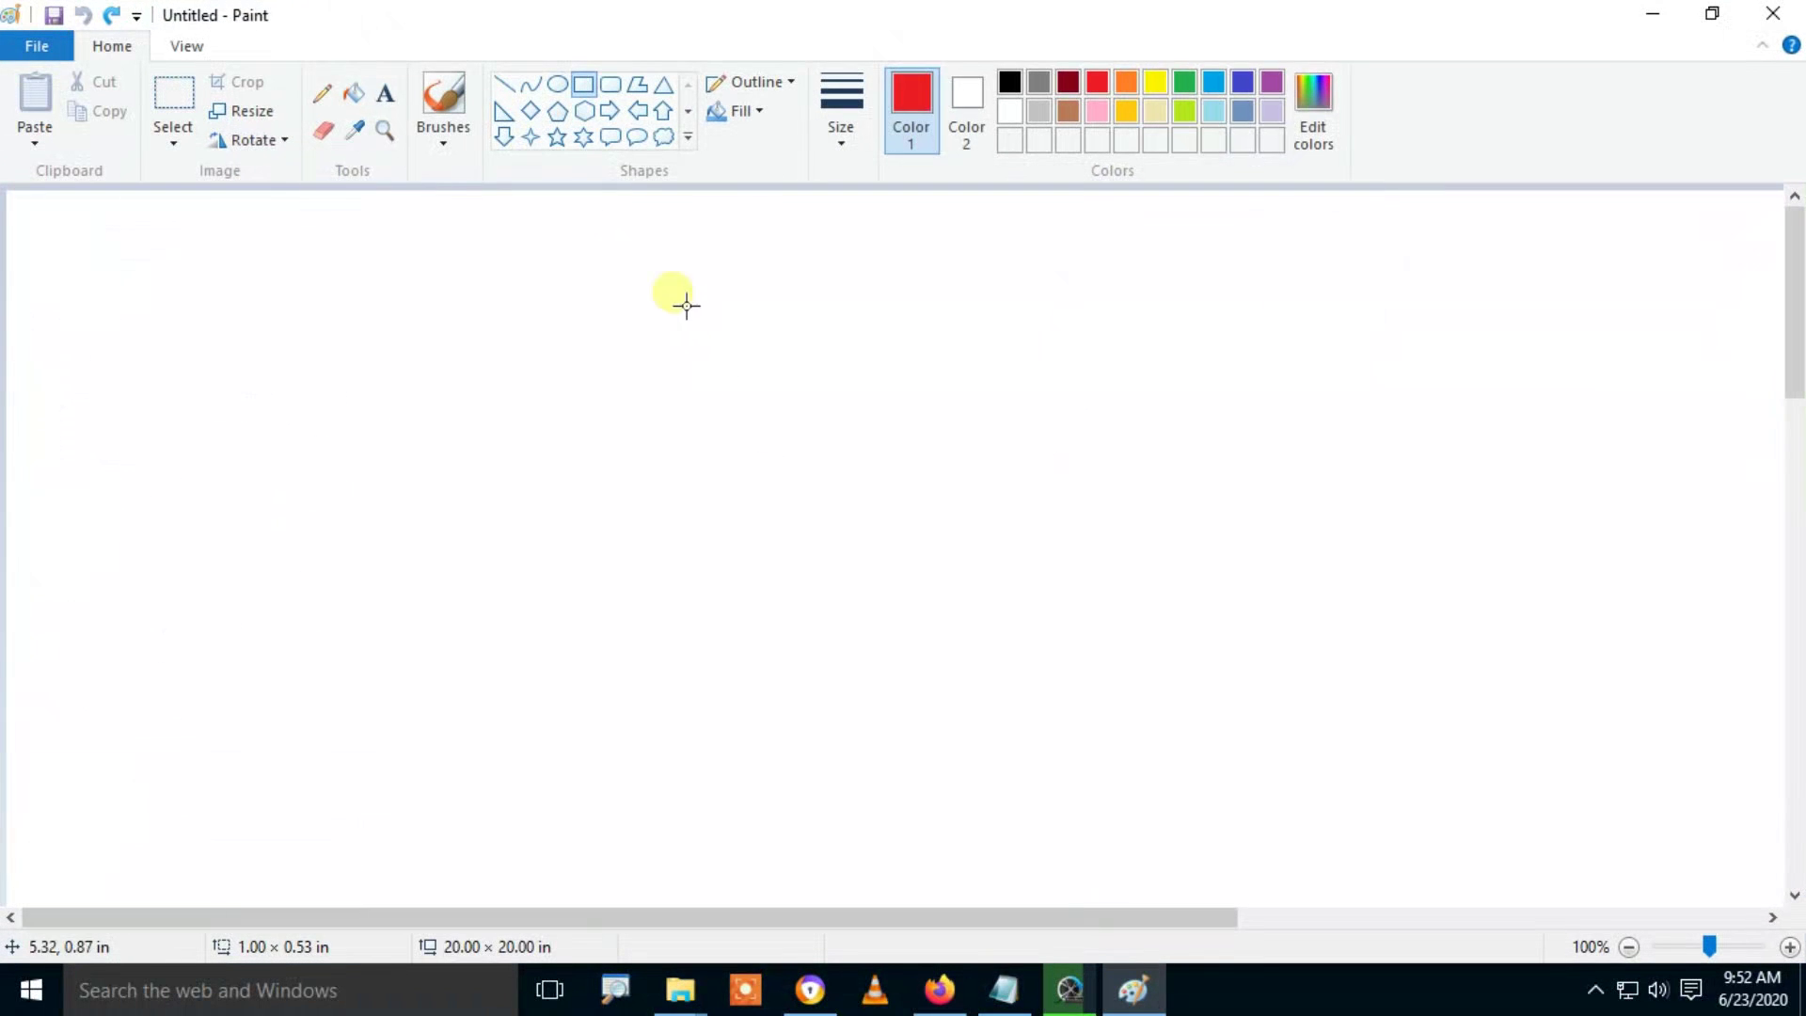
pyautogui.click(386, 96)
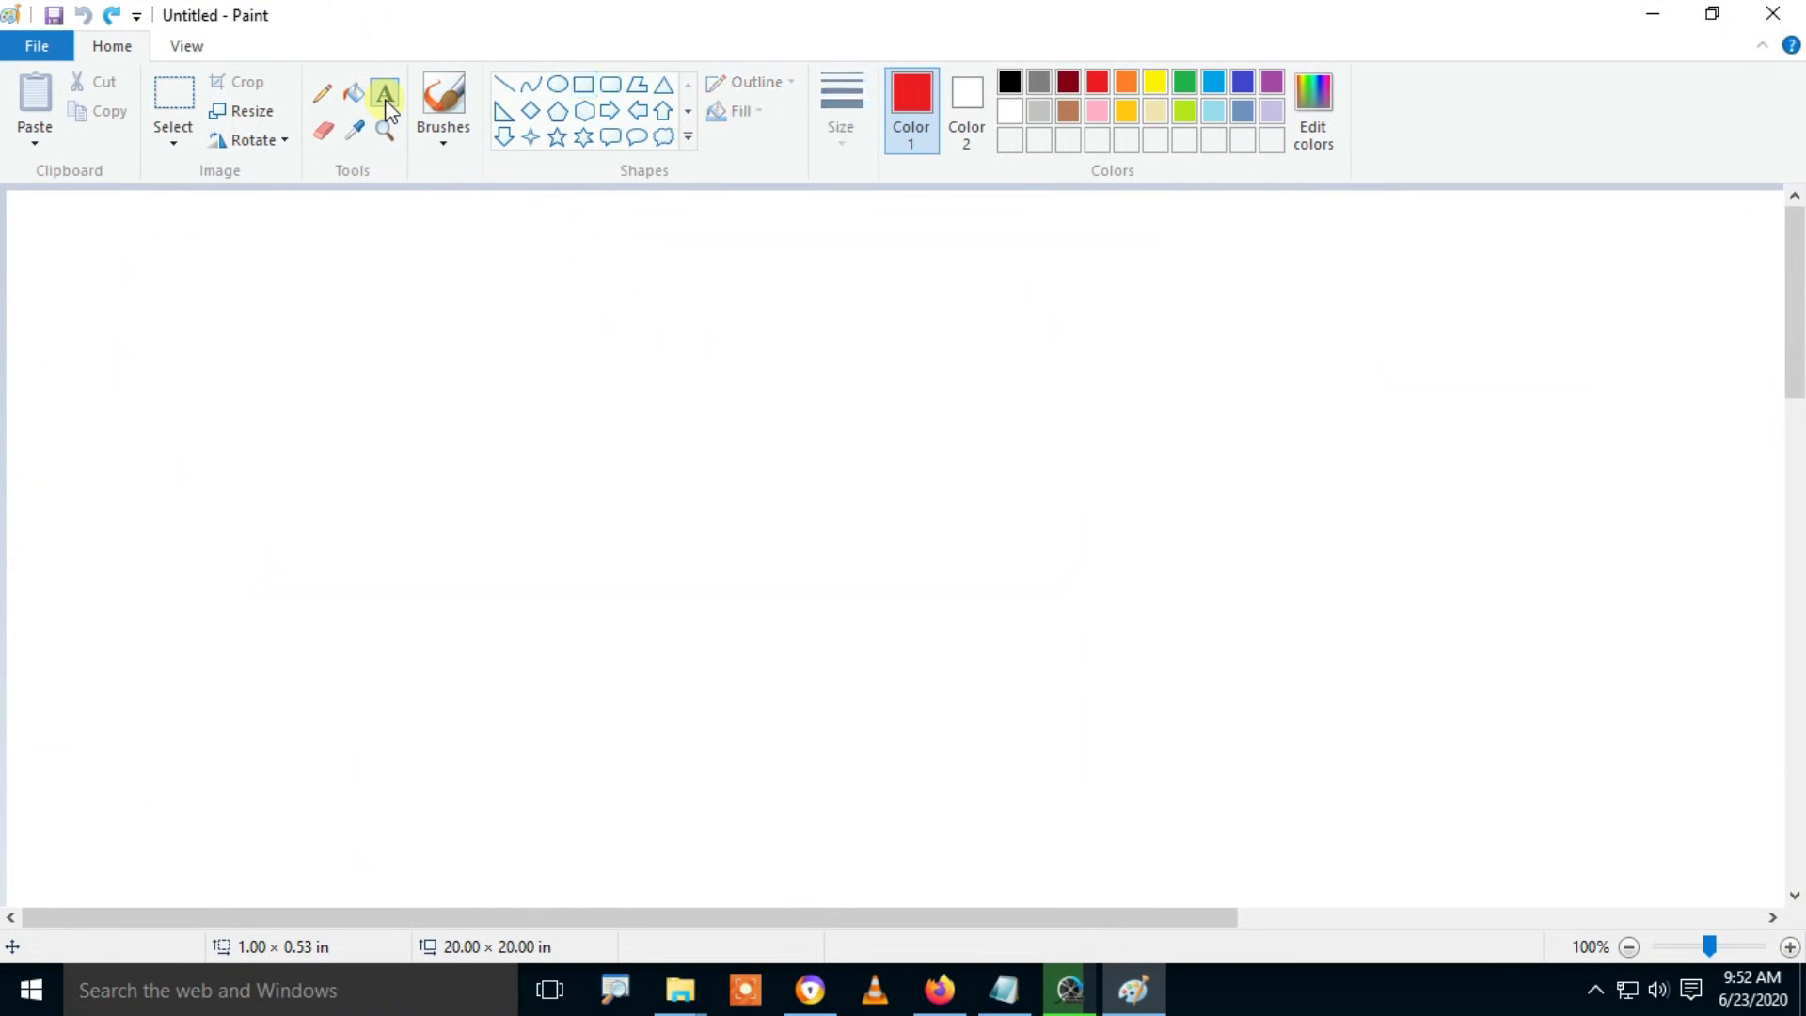
pyautogui.click(583, 86)
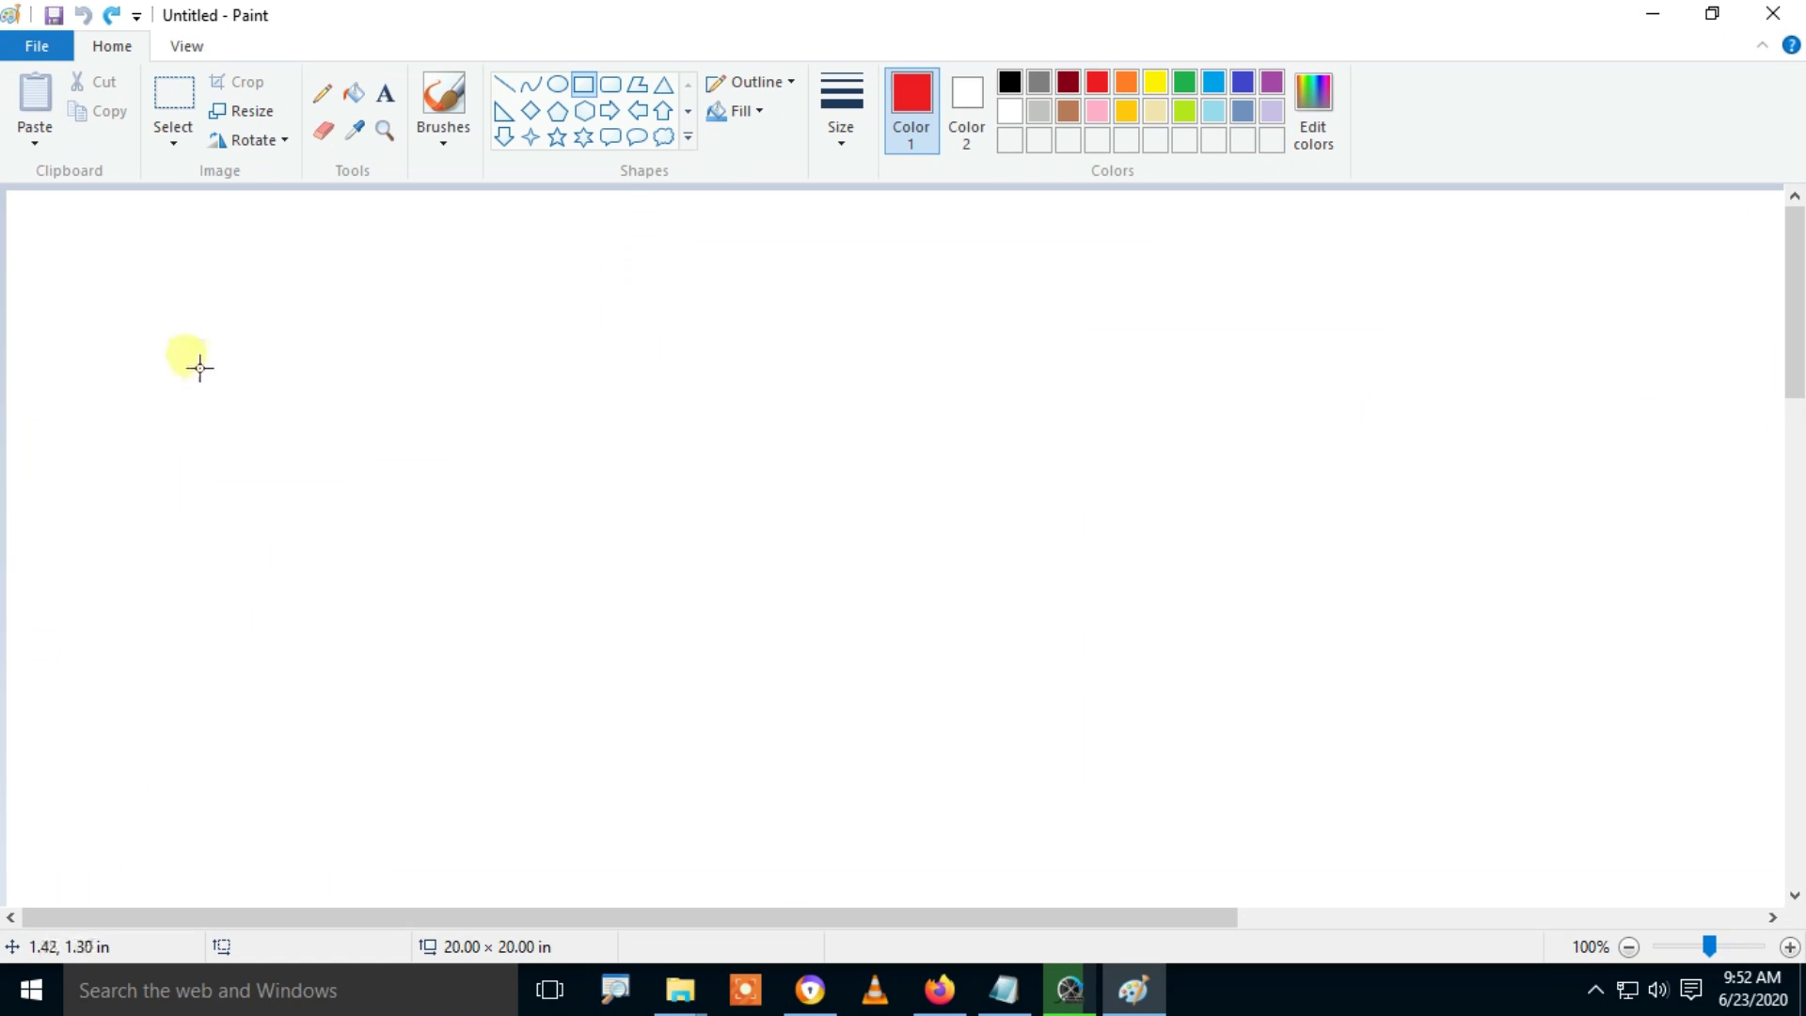
pyautogui.moveTo(198, 367); pyautogui.dragTo(1016, 648)
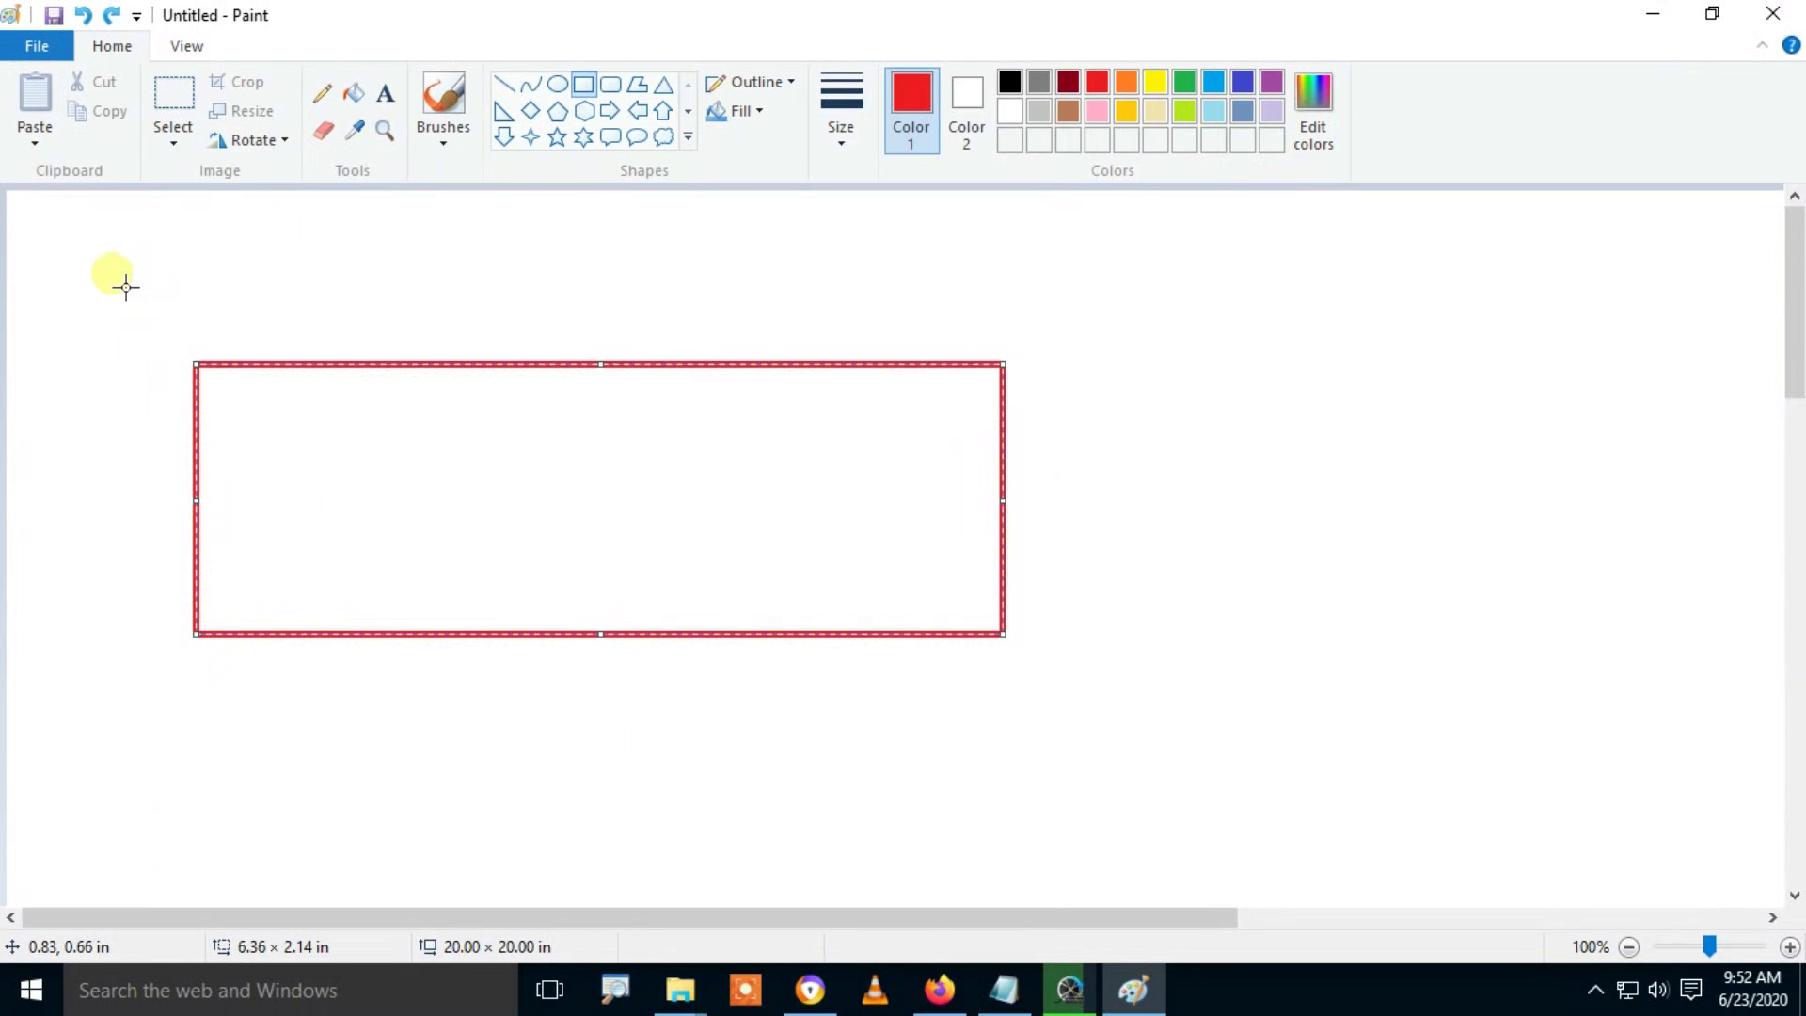
# Step: Draw a larger rectangle about 8.05 × 4.13 in around the red one and give it a blue outline
pyautogui.moveTo(110, 270); pyautogui.dragTo(1134, 795)
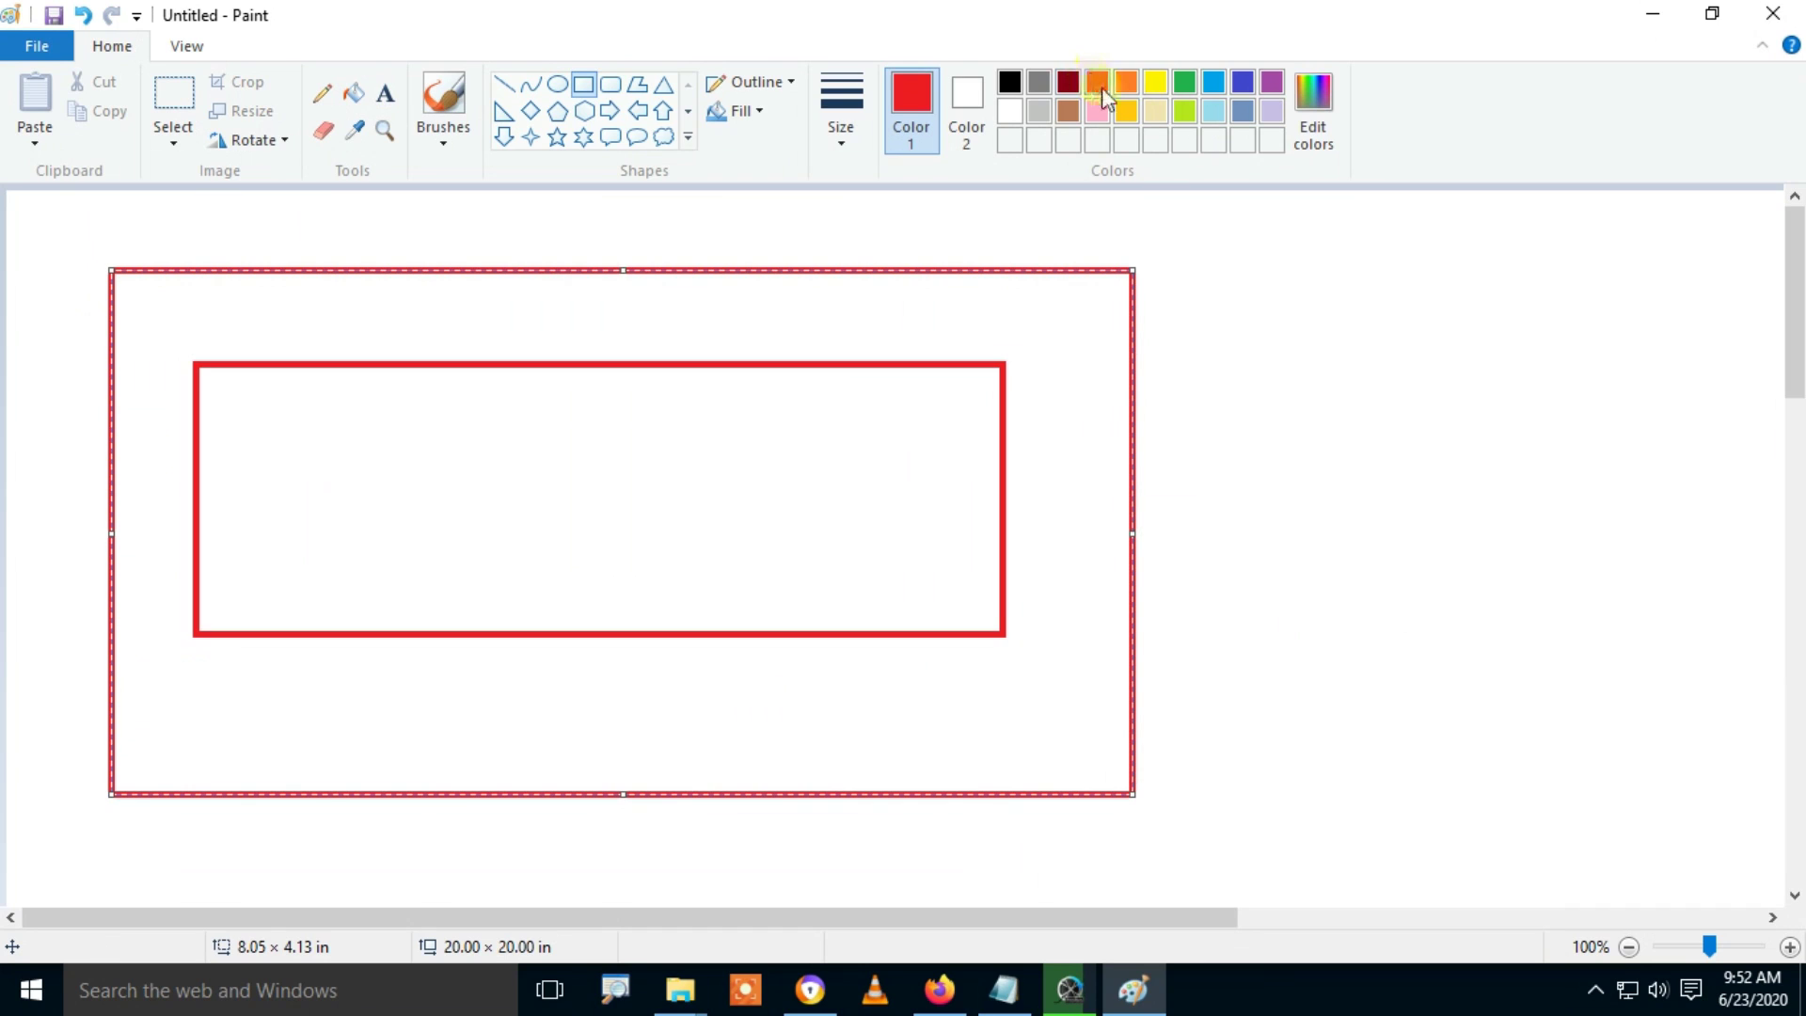
pyautogui.click(1242, 85)
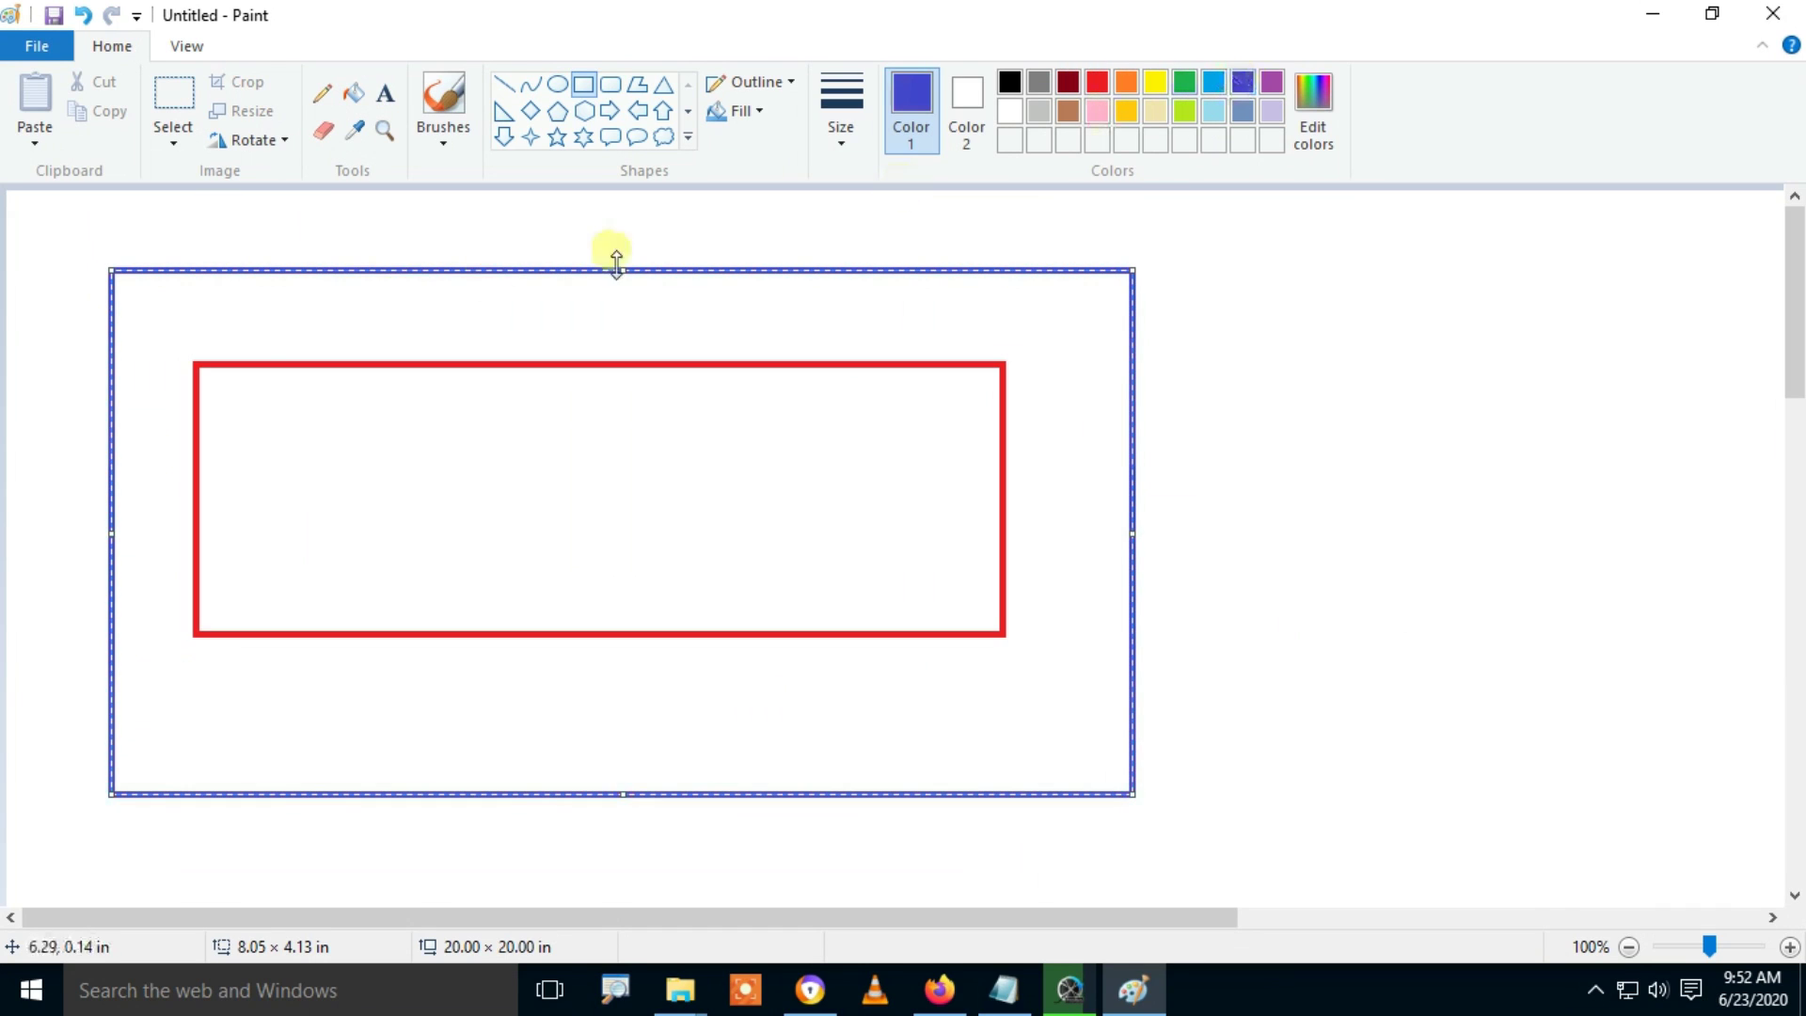
pyautogui.click(348, 247)
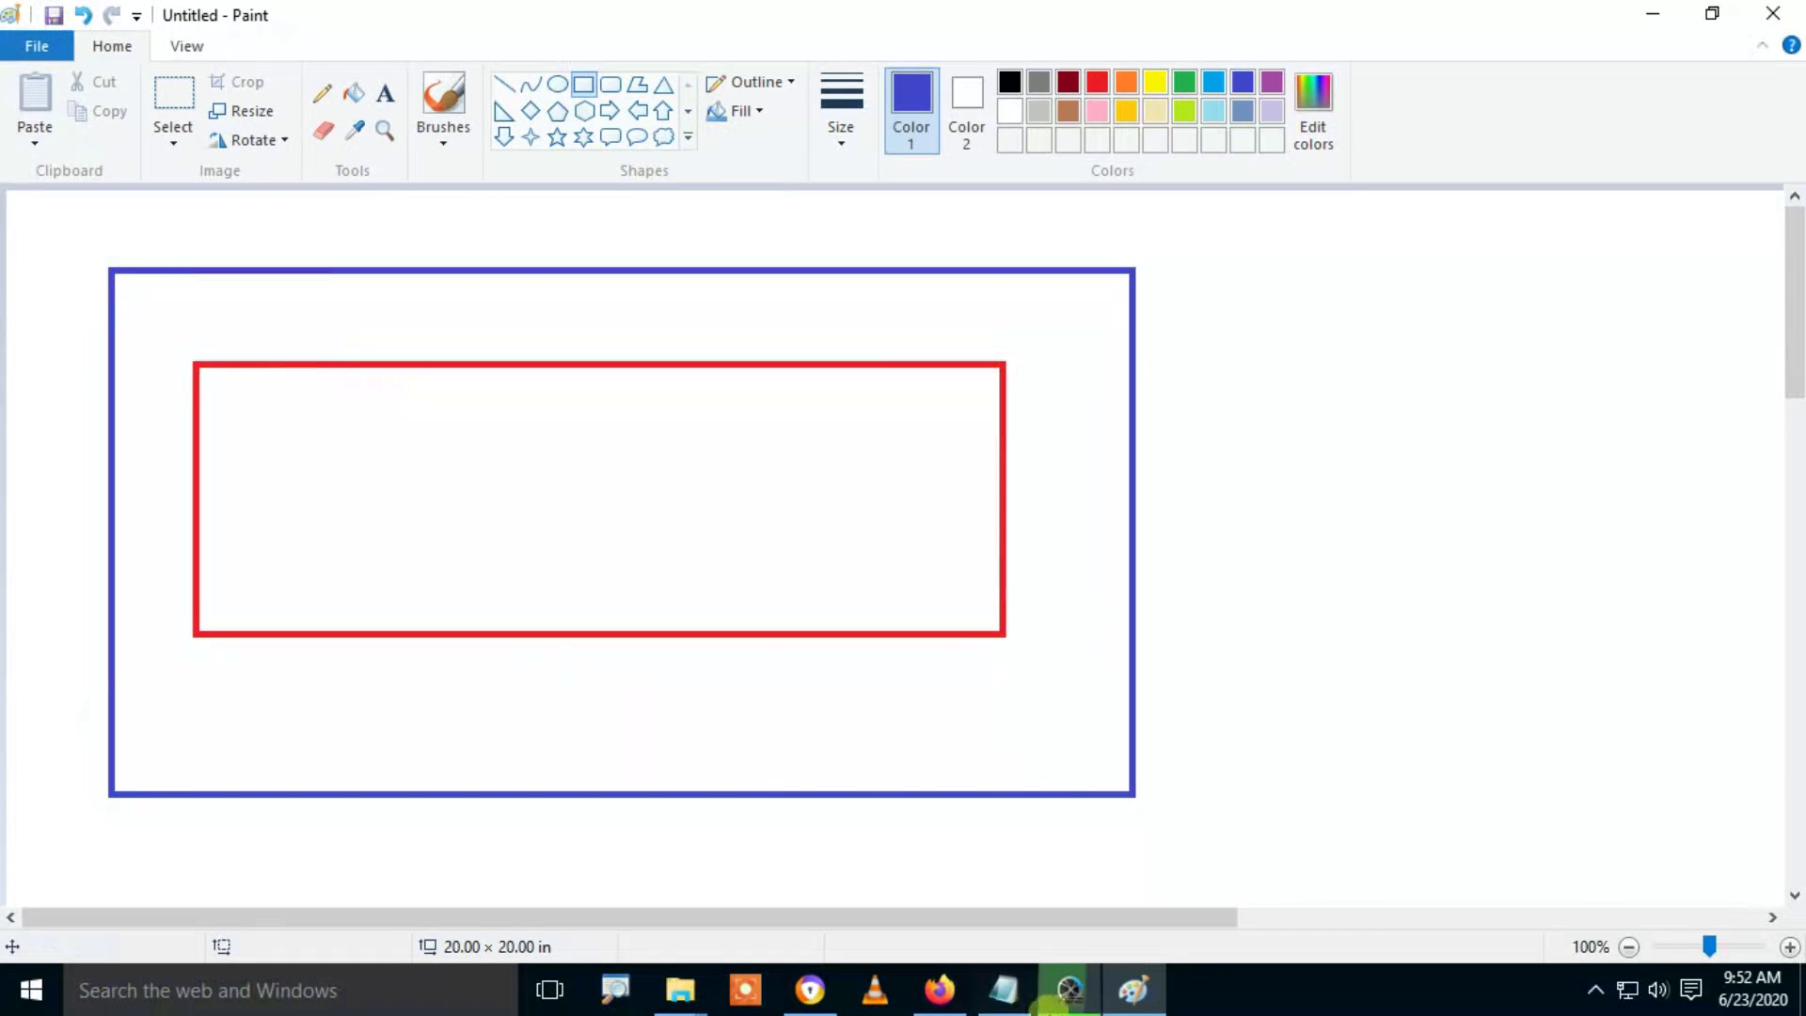
# Step: Between the two rectangles, draw a blue right arrow about 0.45 × 0.37 in on the left side and an up arrow about 0.54 × 0.66 in below
pyautogui.click(942, 1003)
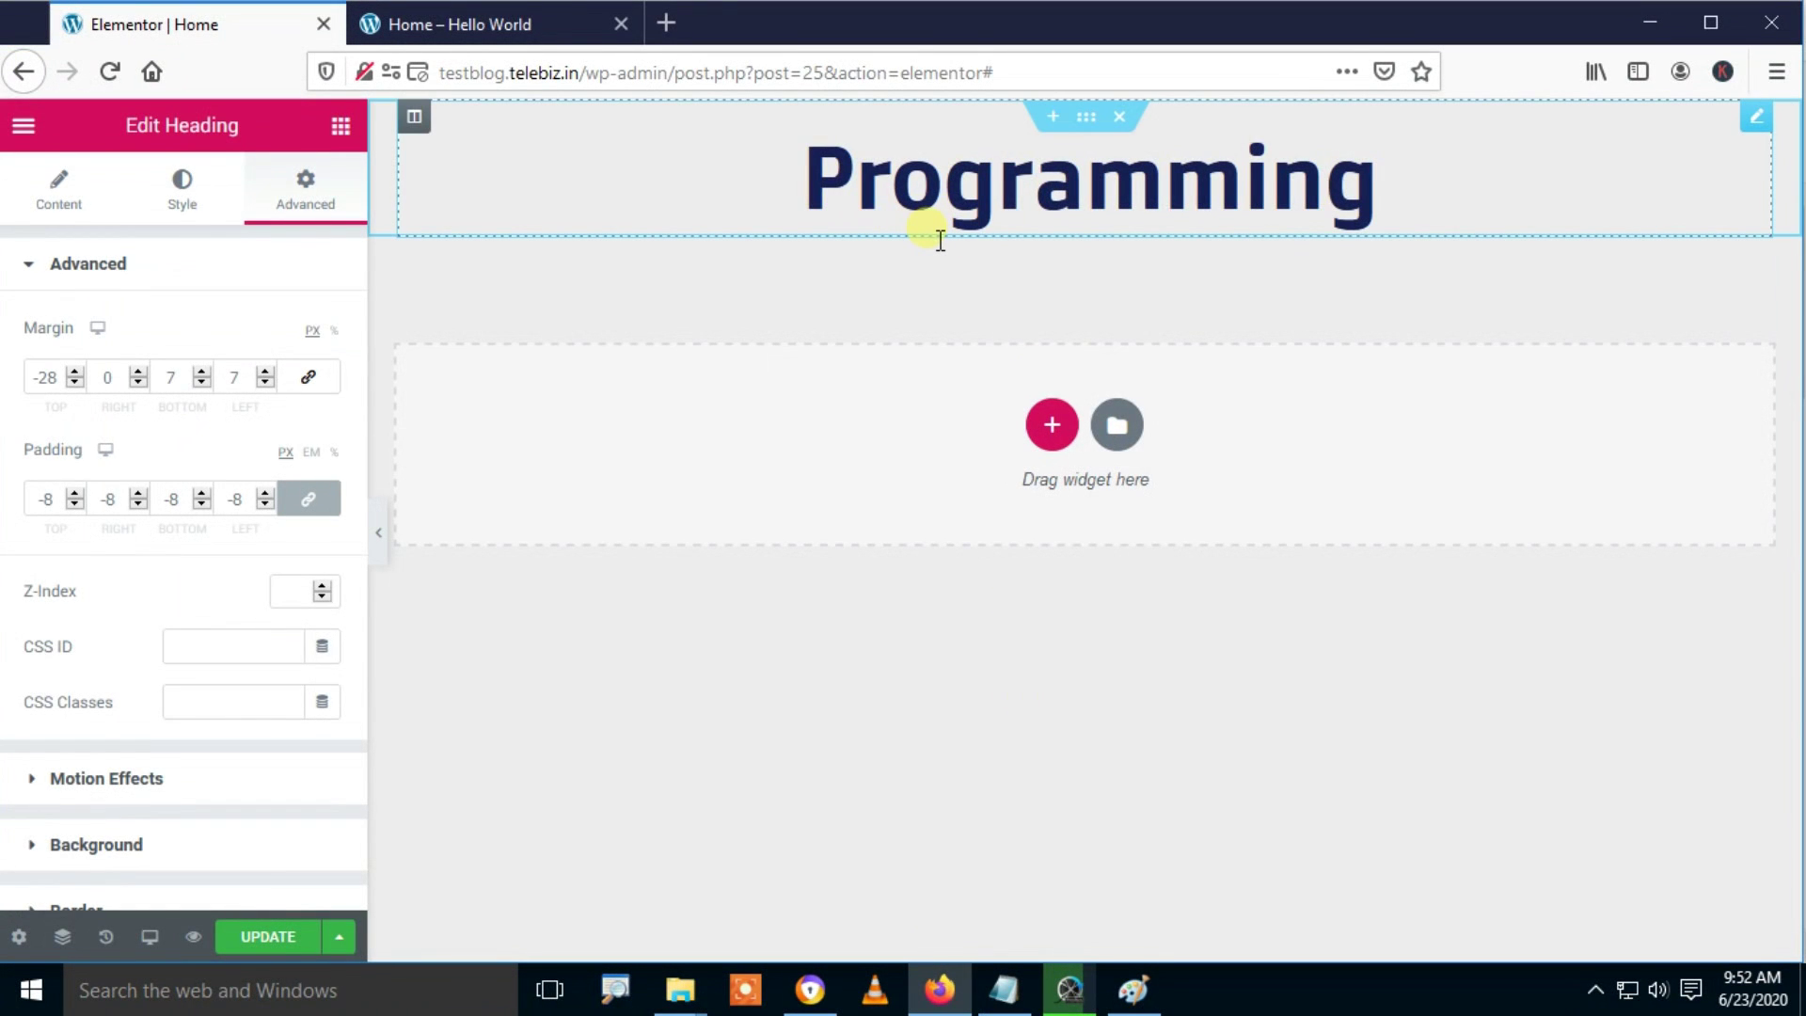
pyautogui.hotkey('alt', 'Tab')
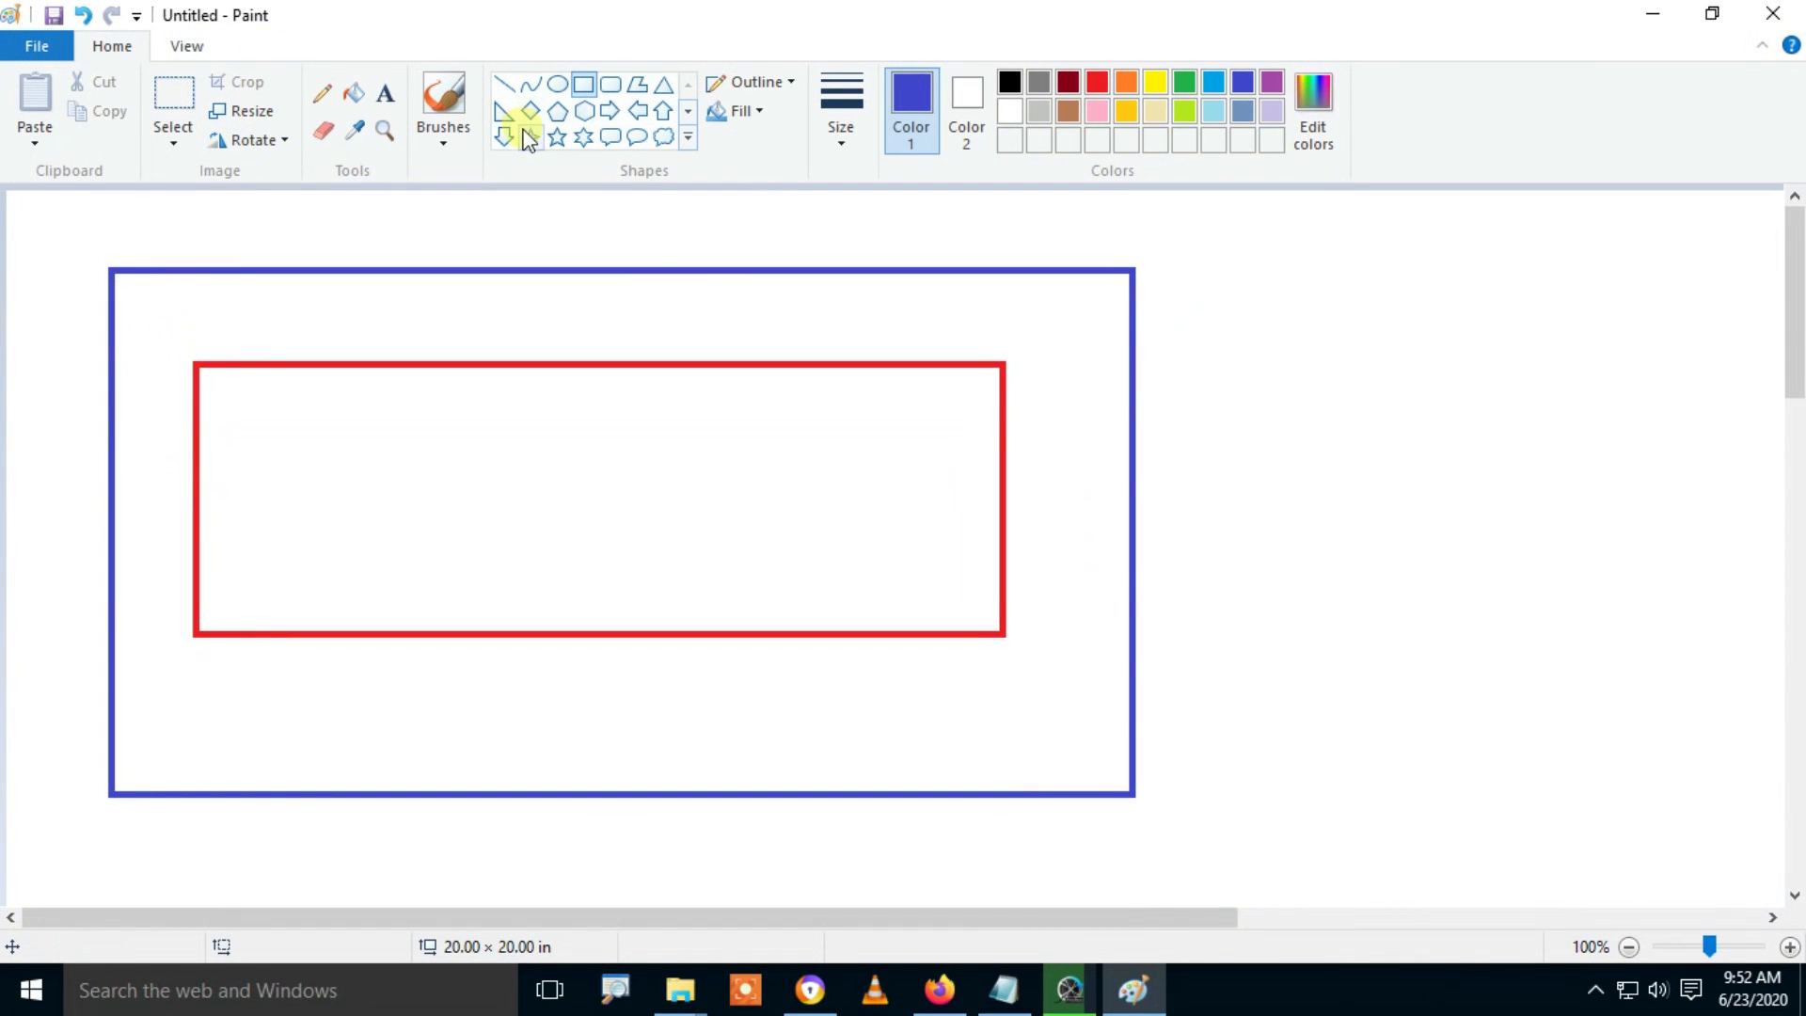
pyautogui.click(607, 111)
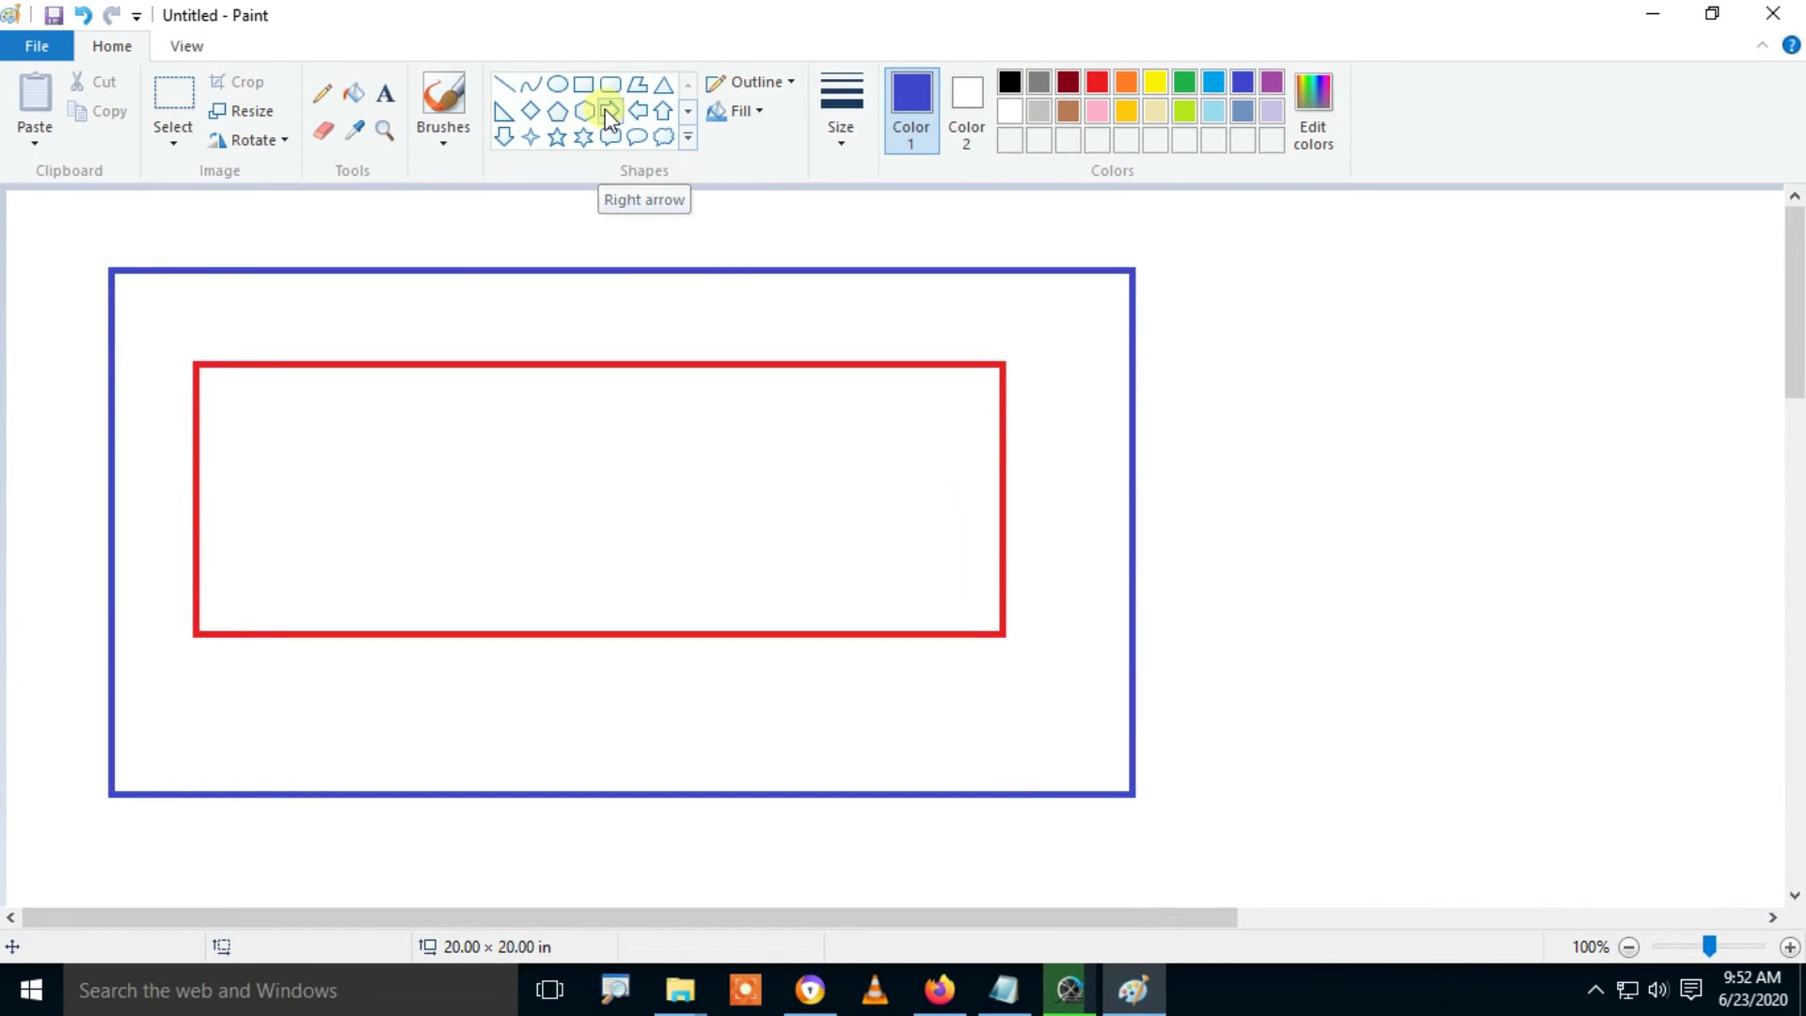
pyautogui.moveTo(129, 461); pyautogui.dragTo(185, 506)
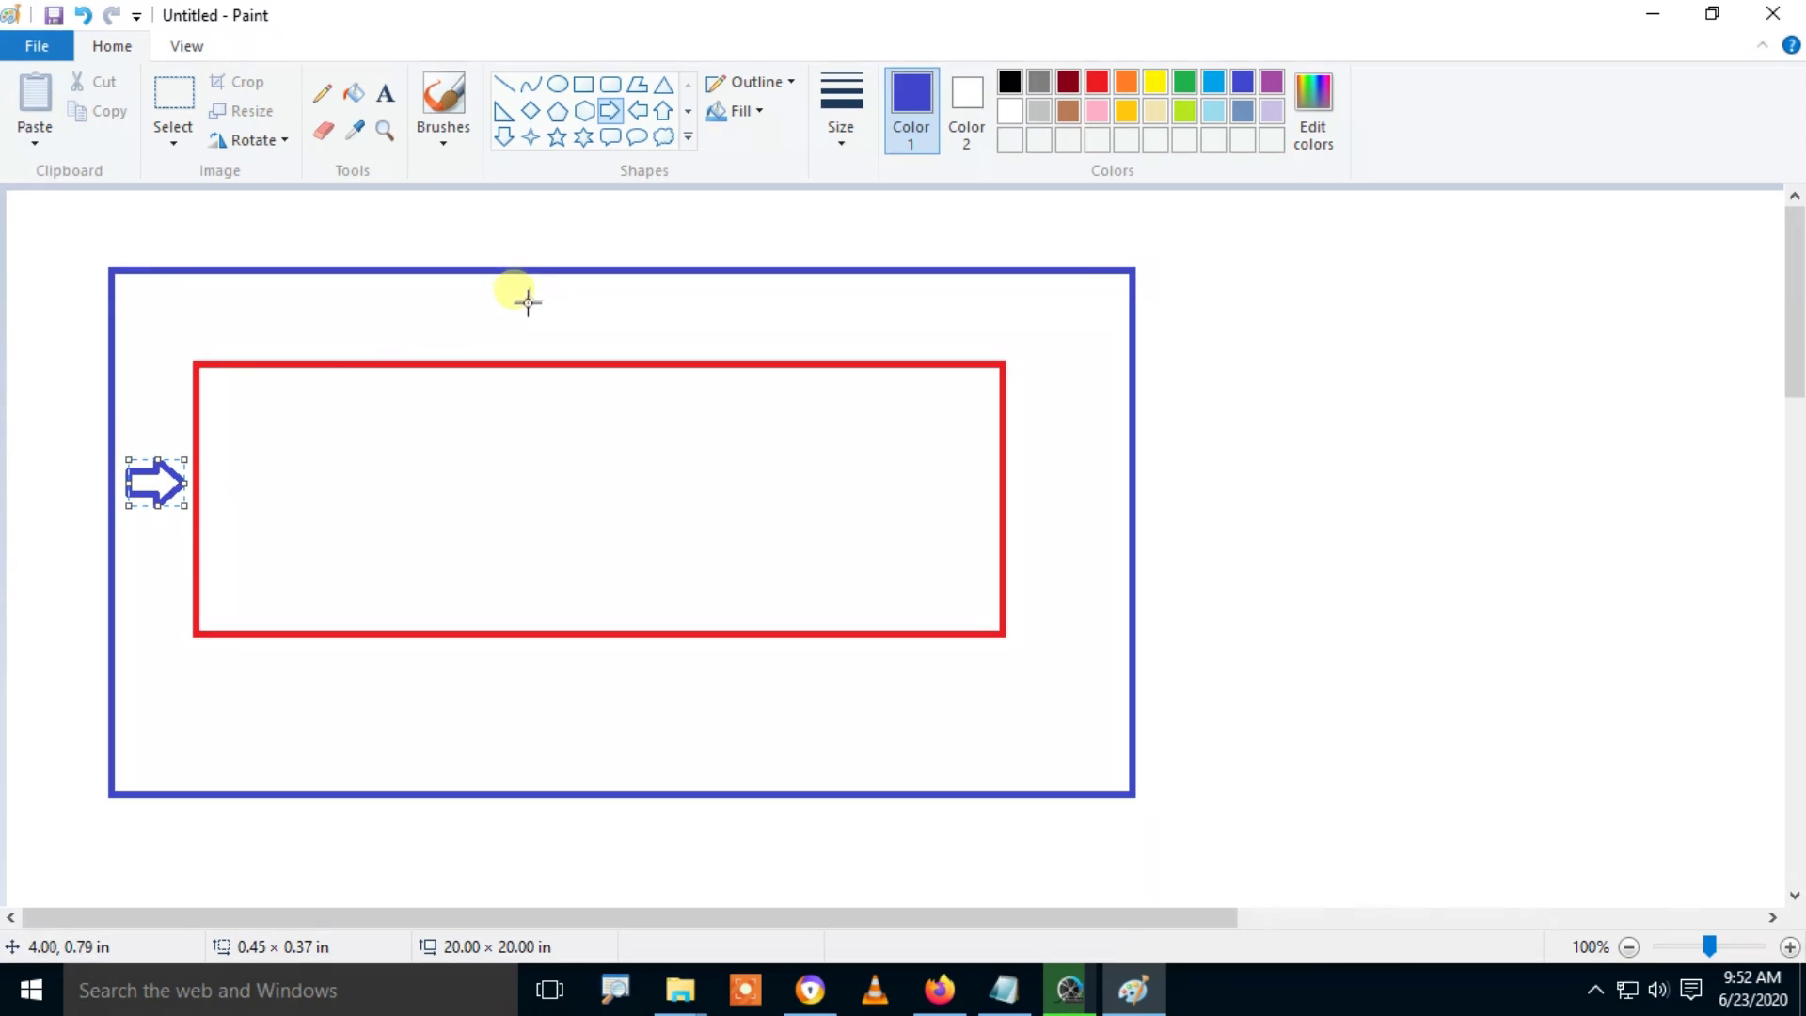
pyautogui.moveTo(517, 285); pyautogui.dragTo(583, 353)
pyautogui.press('Escape')
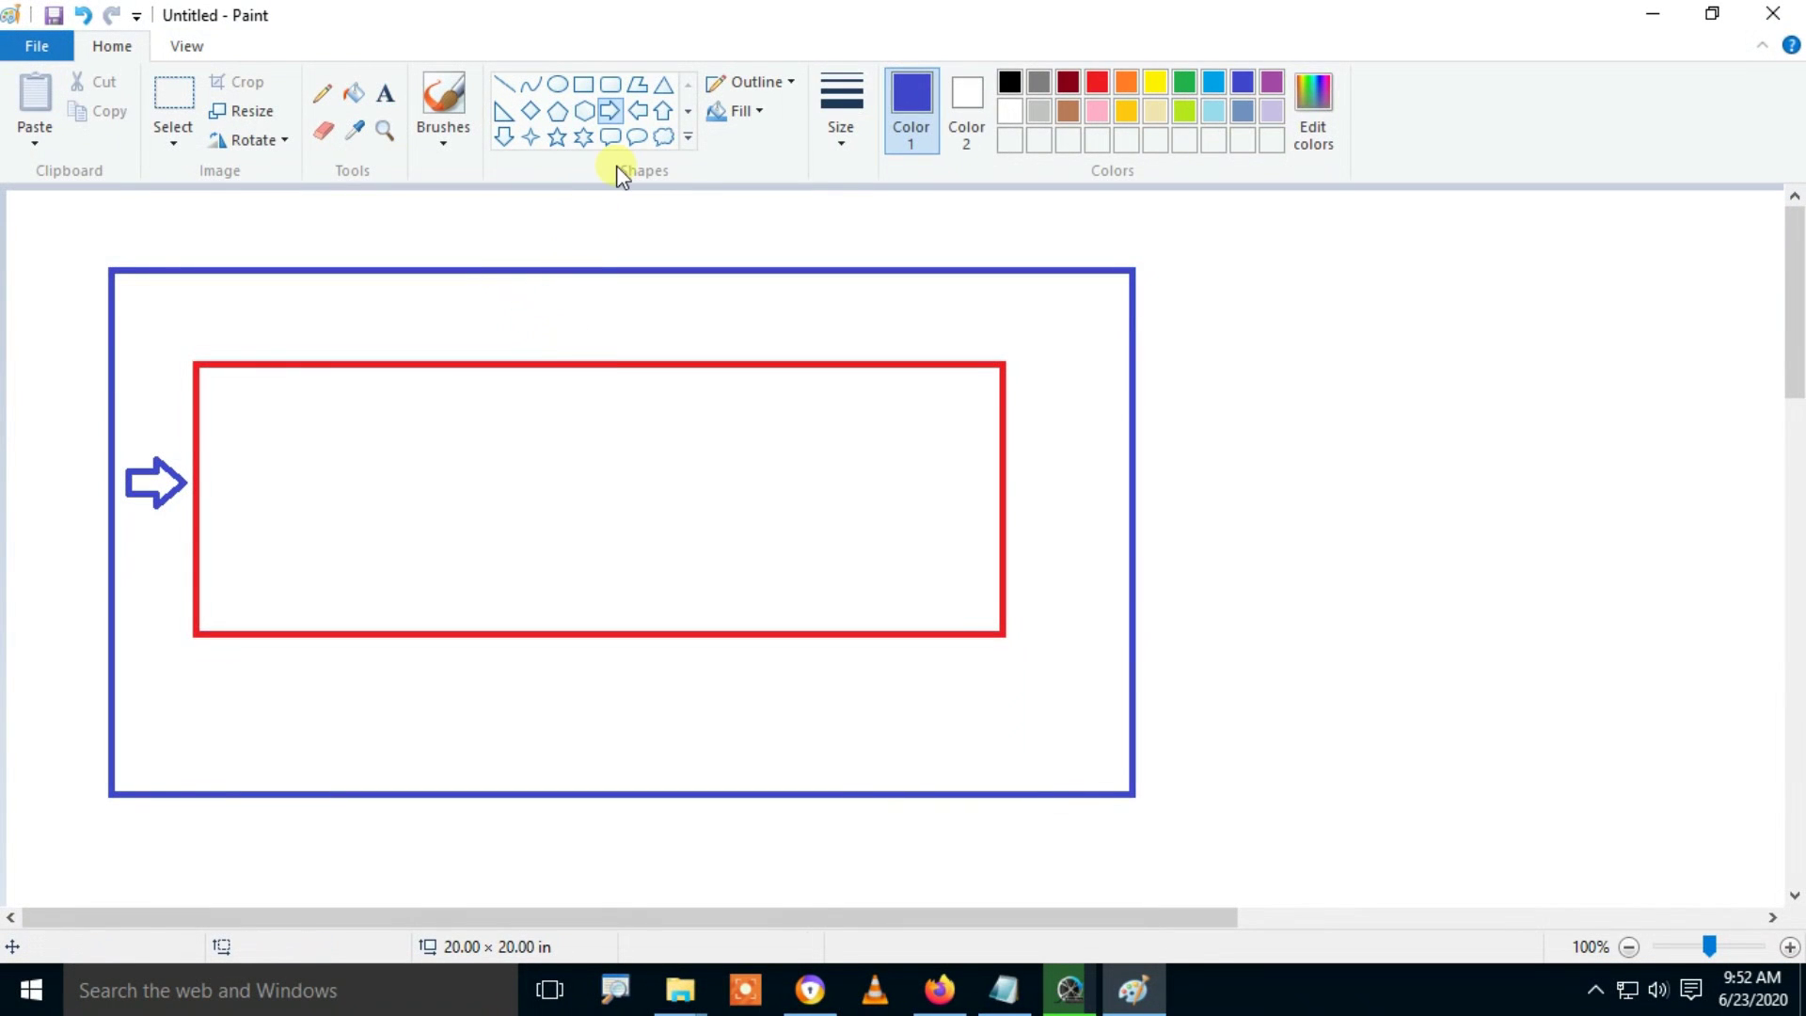
pyautogui.click(664, 113)
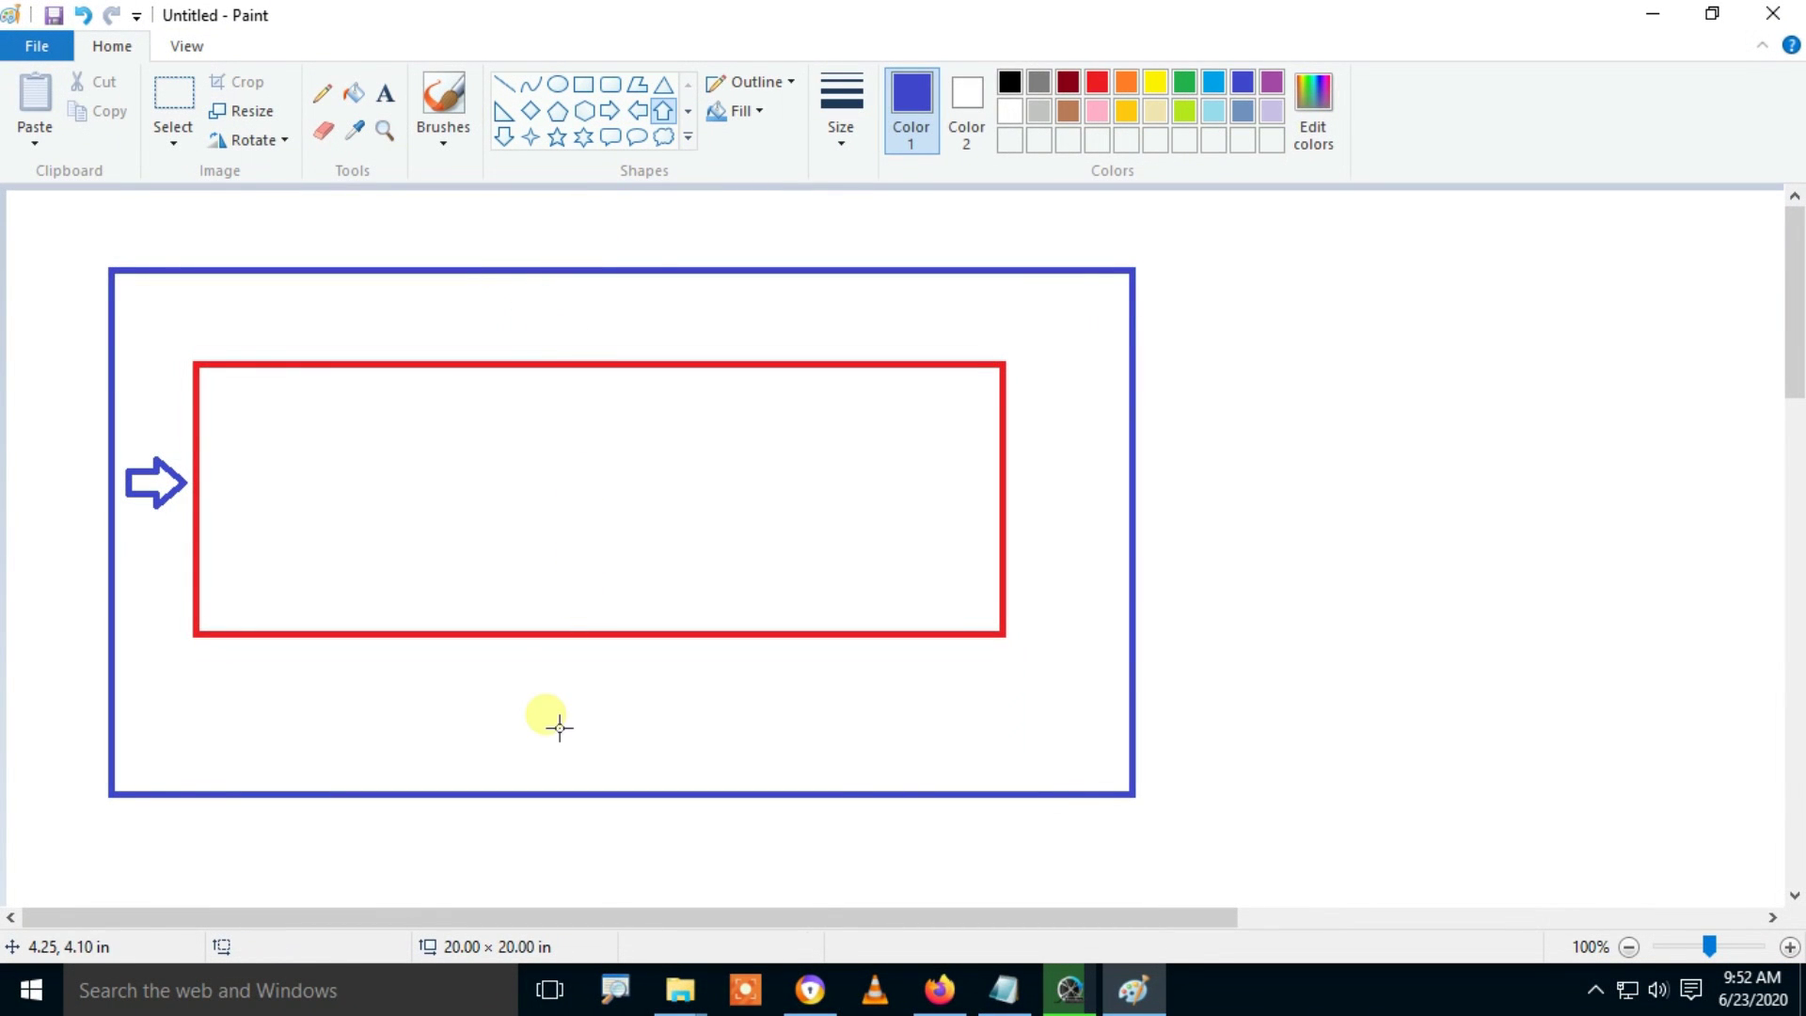
pyautogui.moveTo(558, 680); pyautogui.dragTo(640, 775)
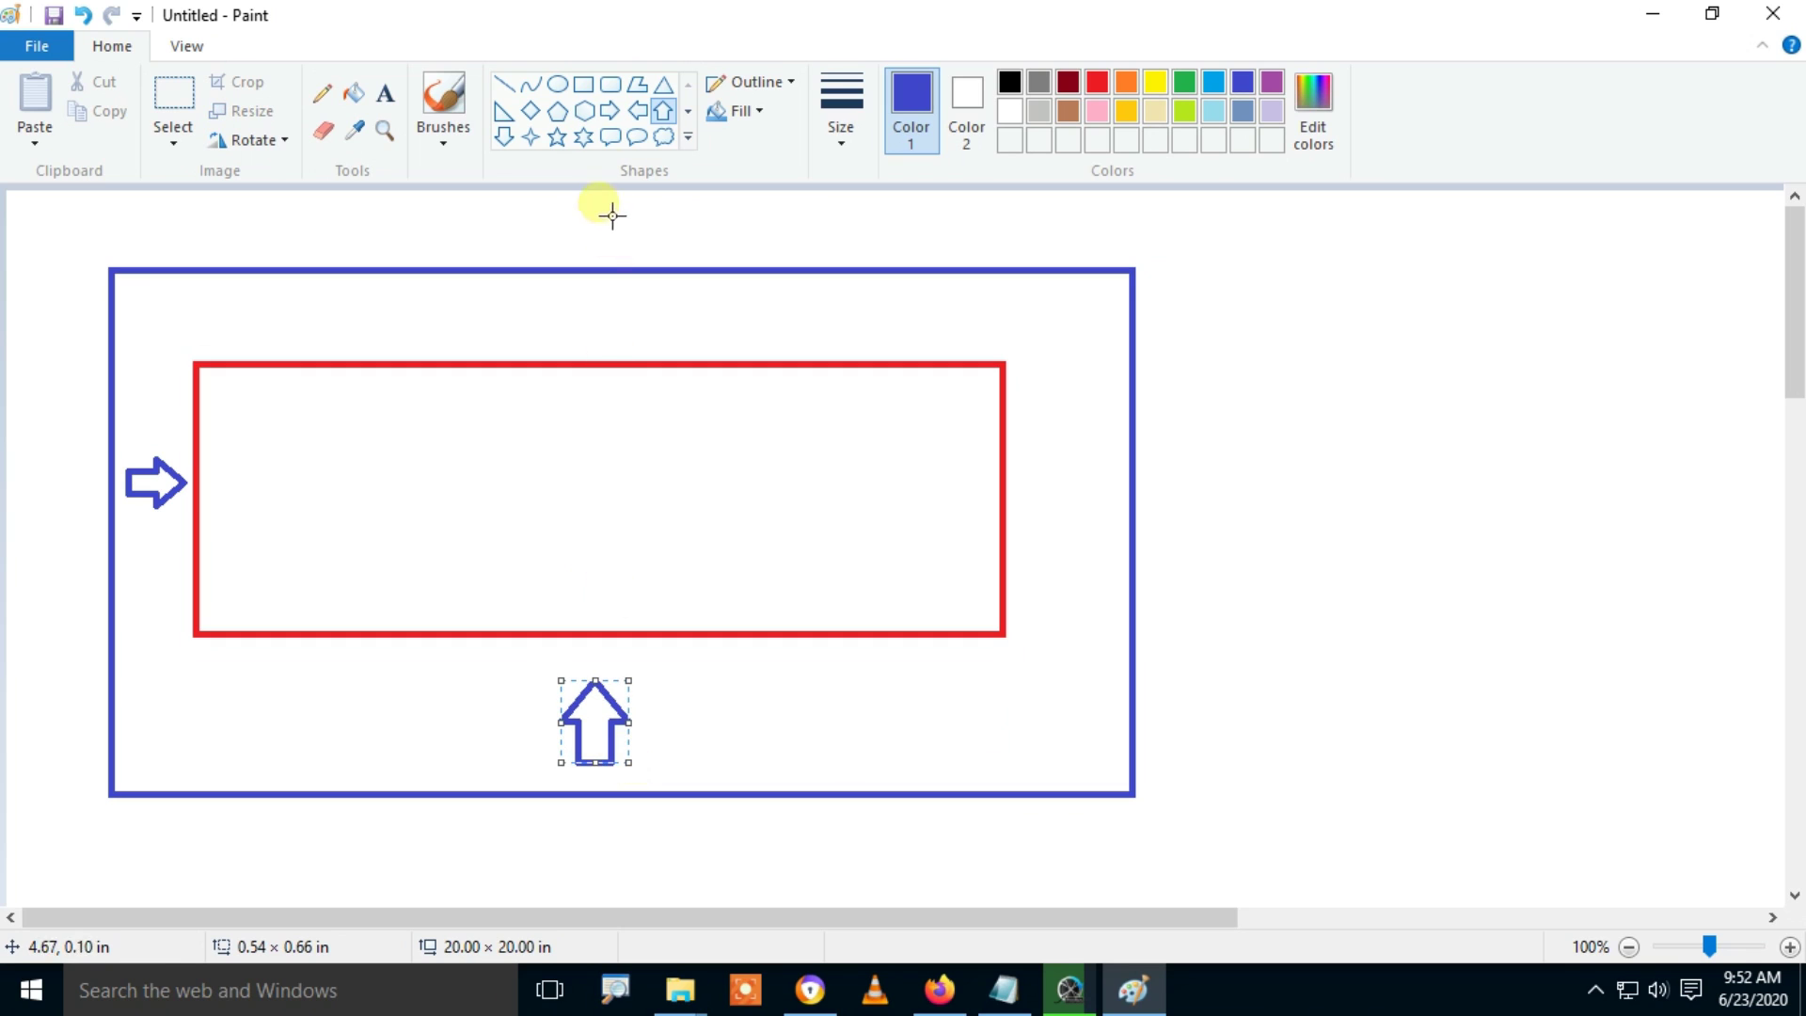
# Step: Between the two rectangles, draw a blue down arrow about 0.41 × 0.48 in above and a left arrow about 0.57 × 0.44 in on the right side
pyautogui.click(504, 136)
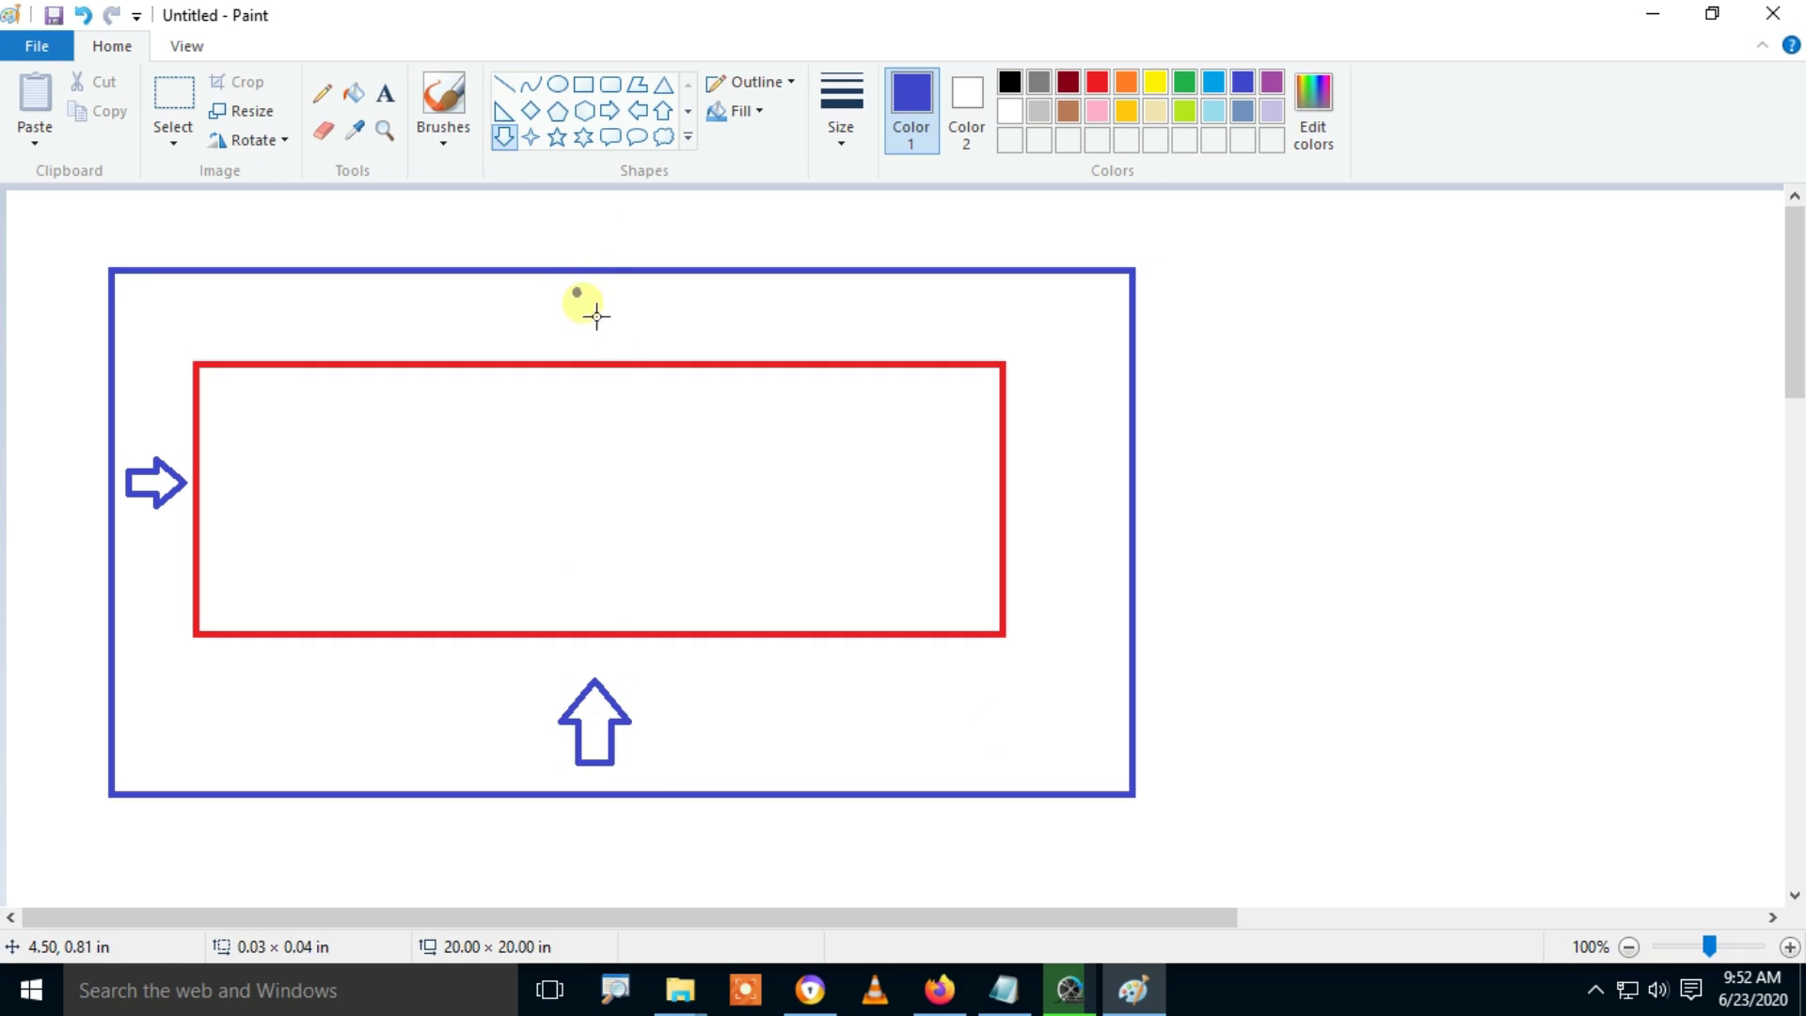
pyautogui.moveTo(575, 290); pyautogui.dragTo(627, 350)
pyautogui.click(640, 111)
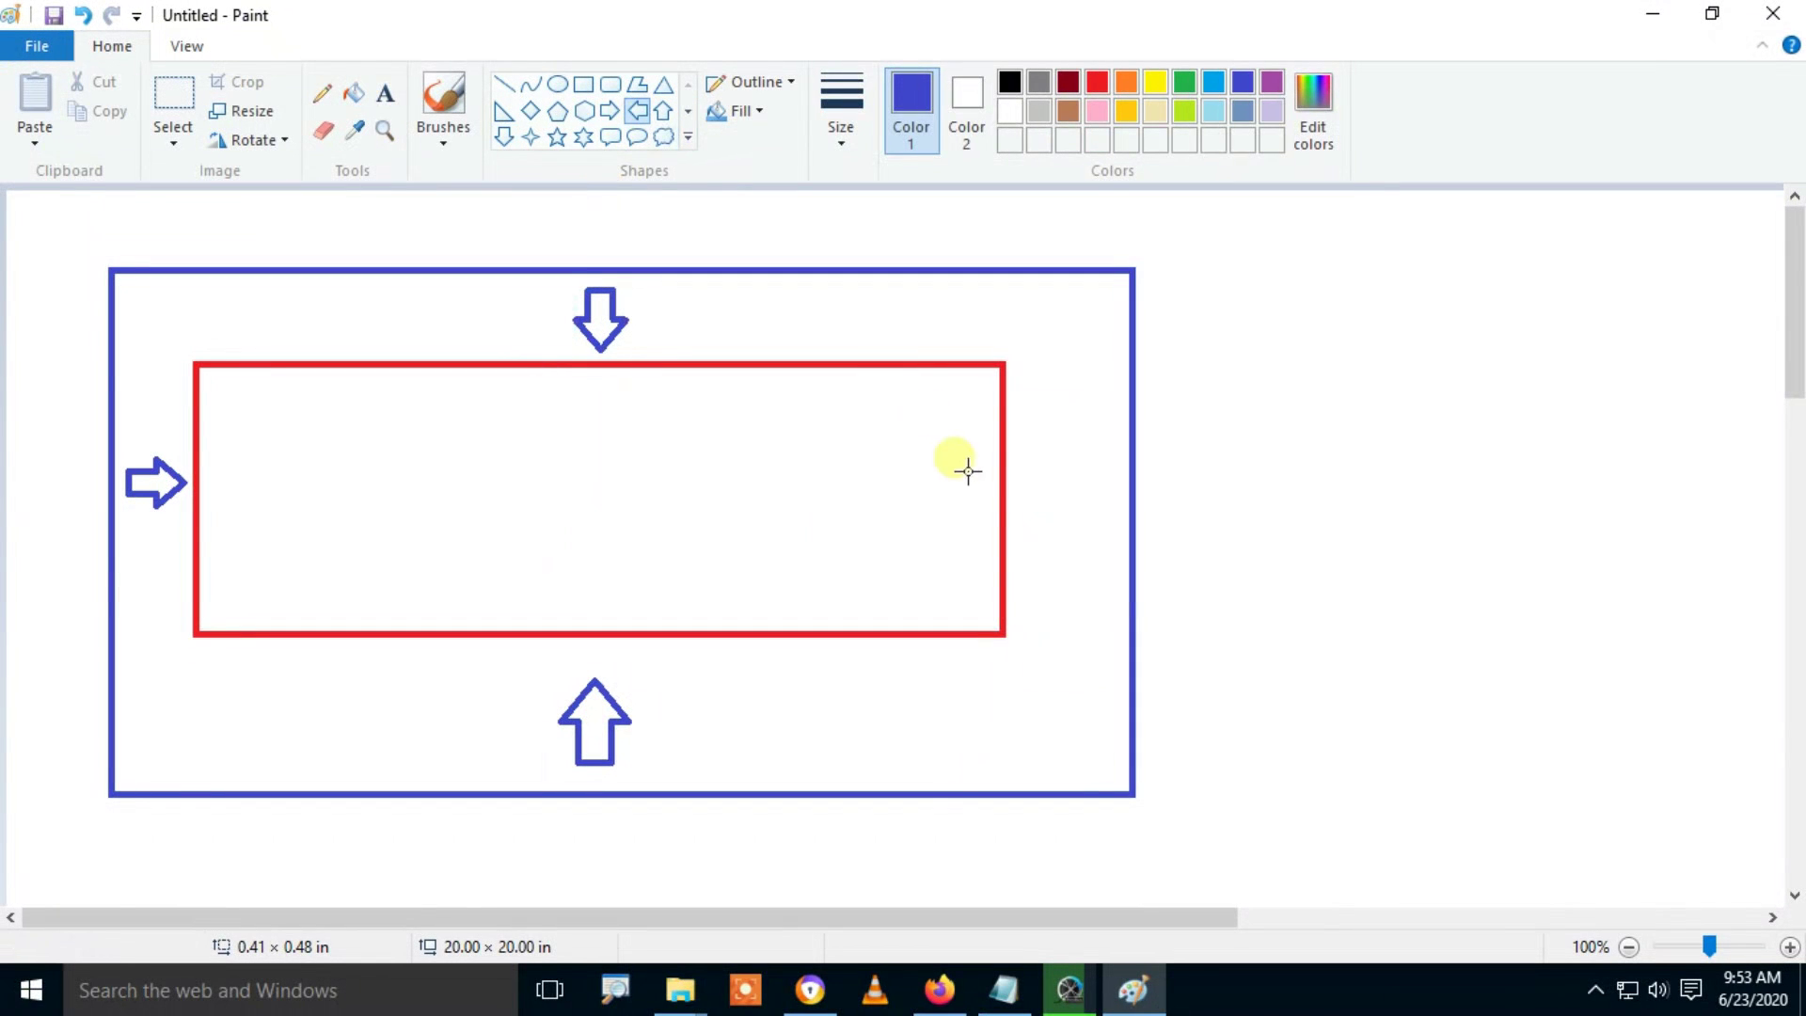
pyautogui.moveTo(1035, 471); pyautogui.dragTo(1108, 526)
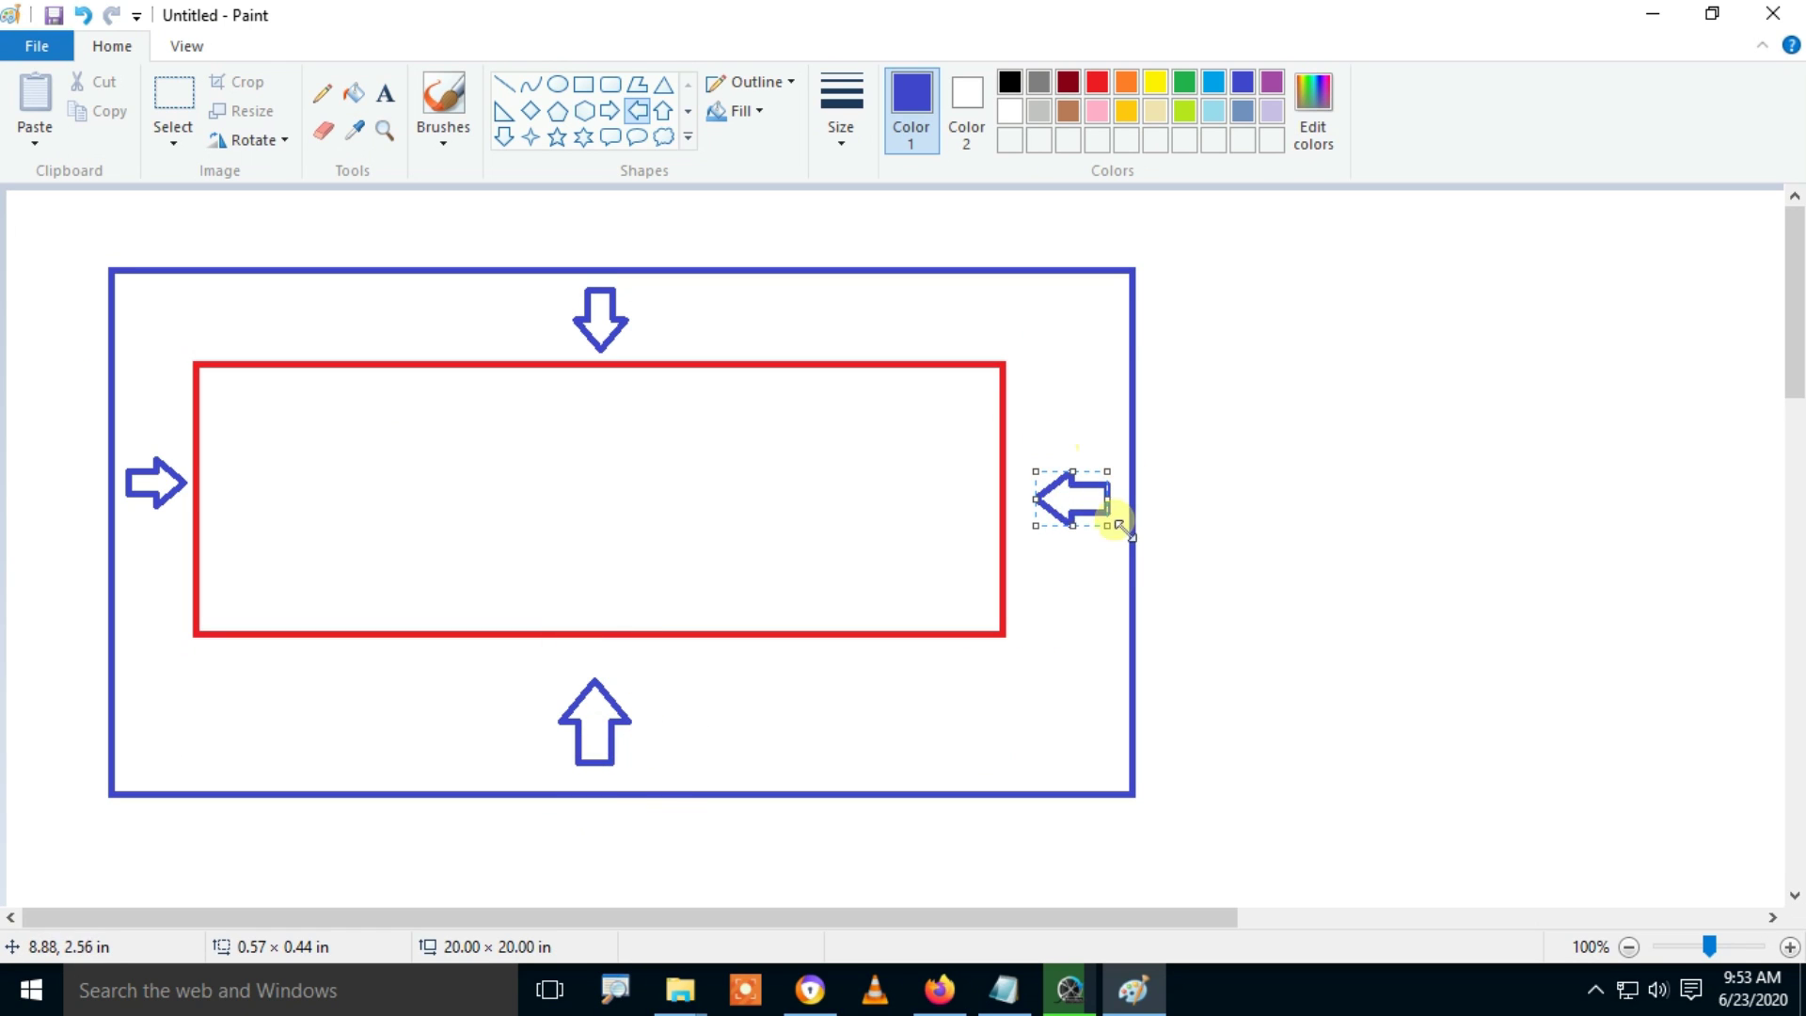
pyautogui.click(1321, 507)
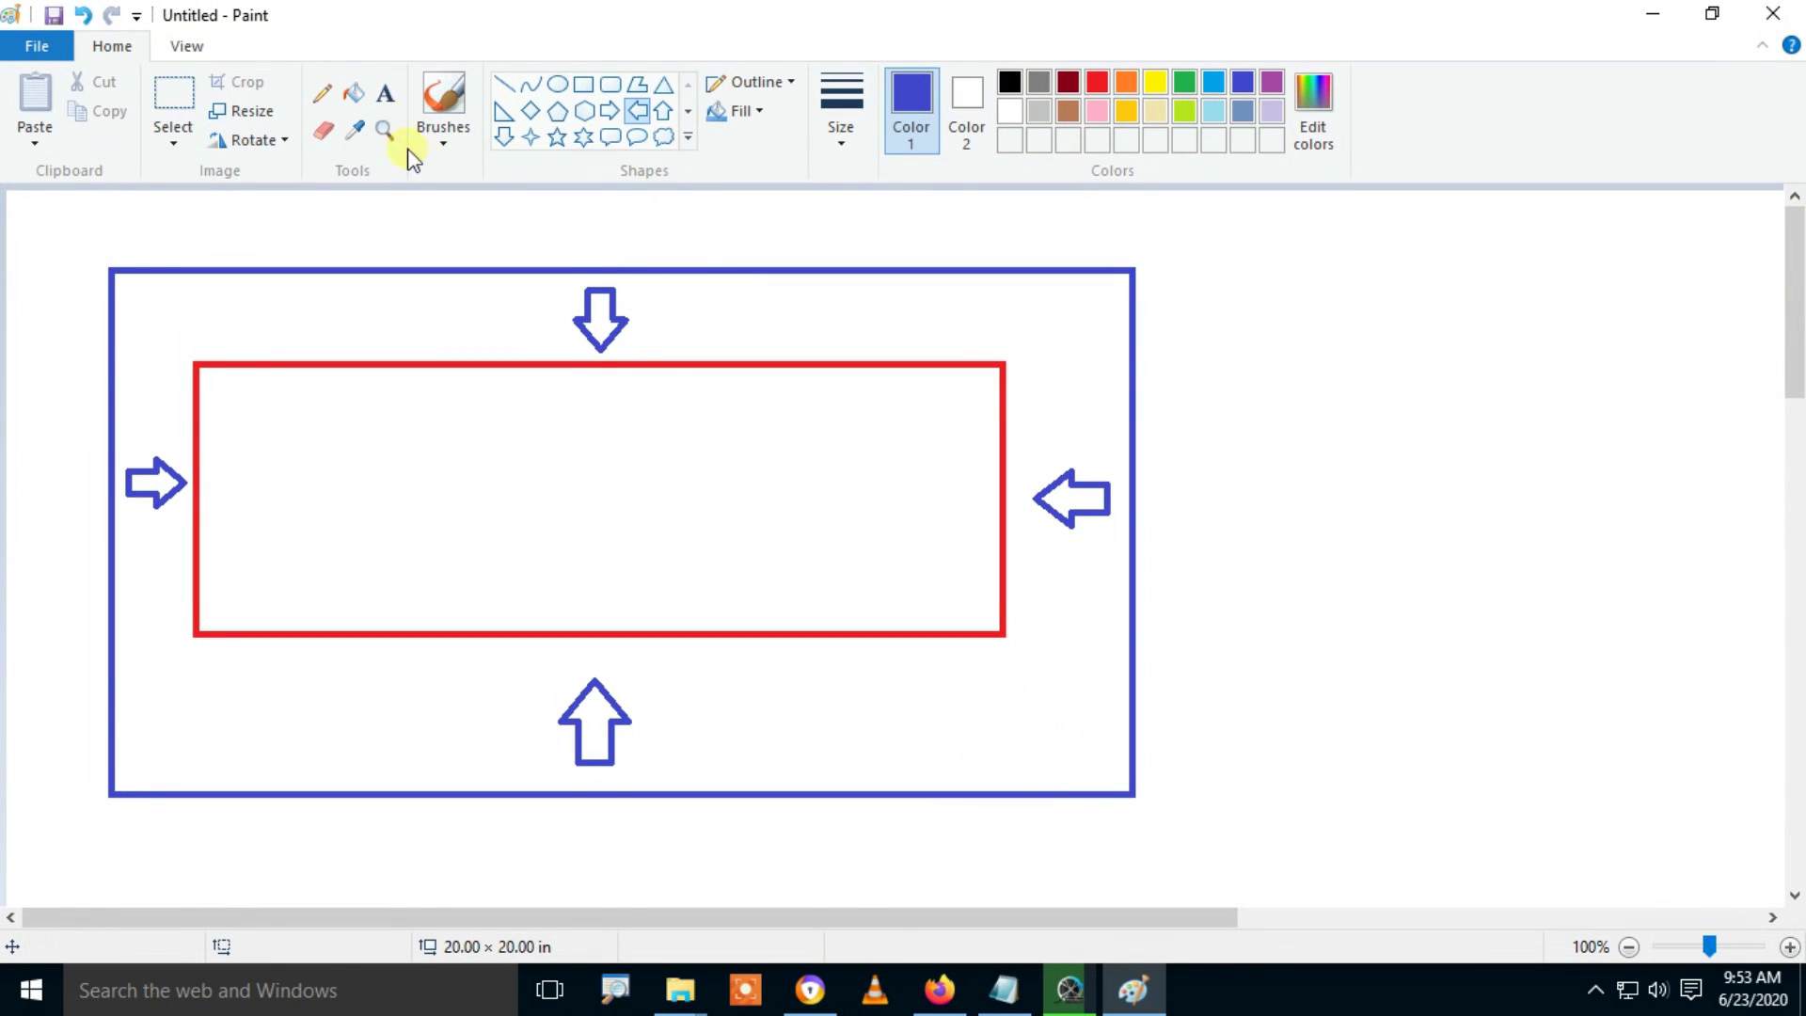
# Step: Add the purple text "Programming" inside the red rectangle and narrow its text box so the word sits near the middle
pyautogui.click(384, 92)
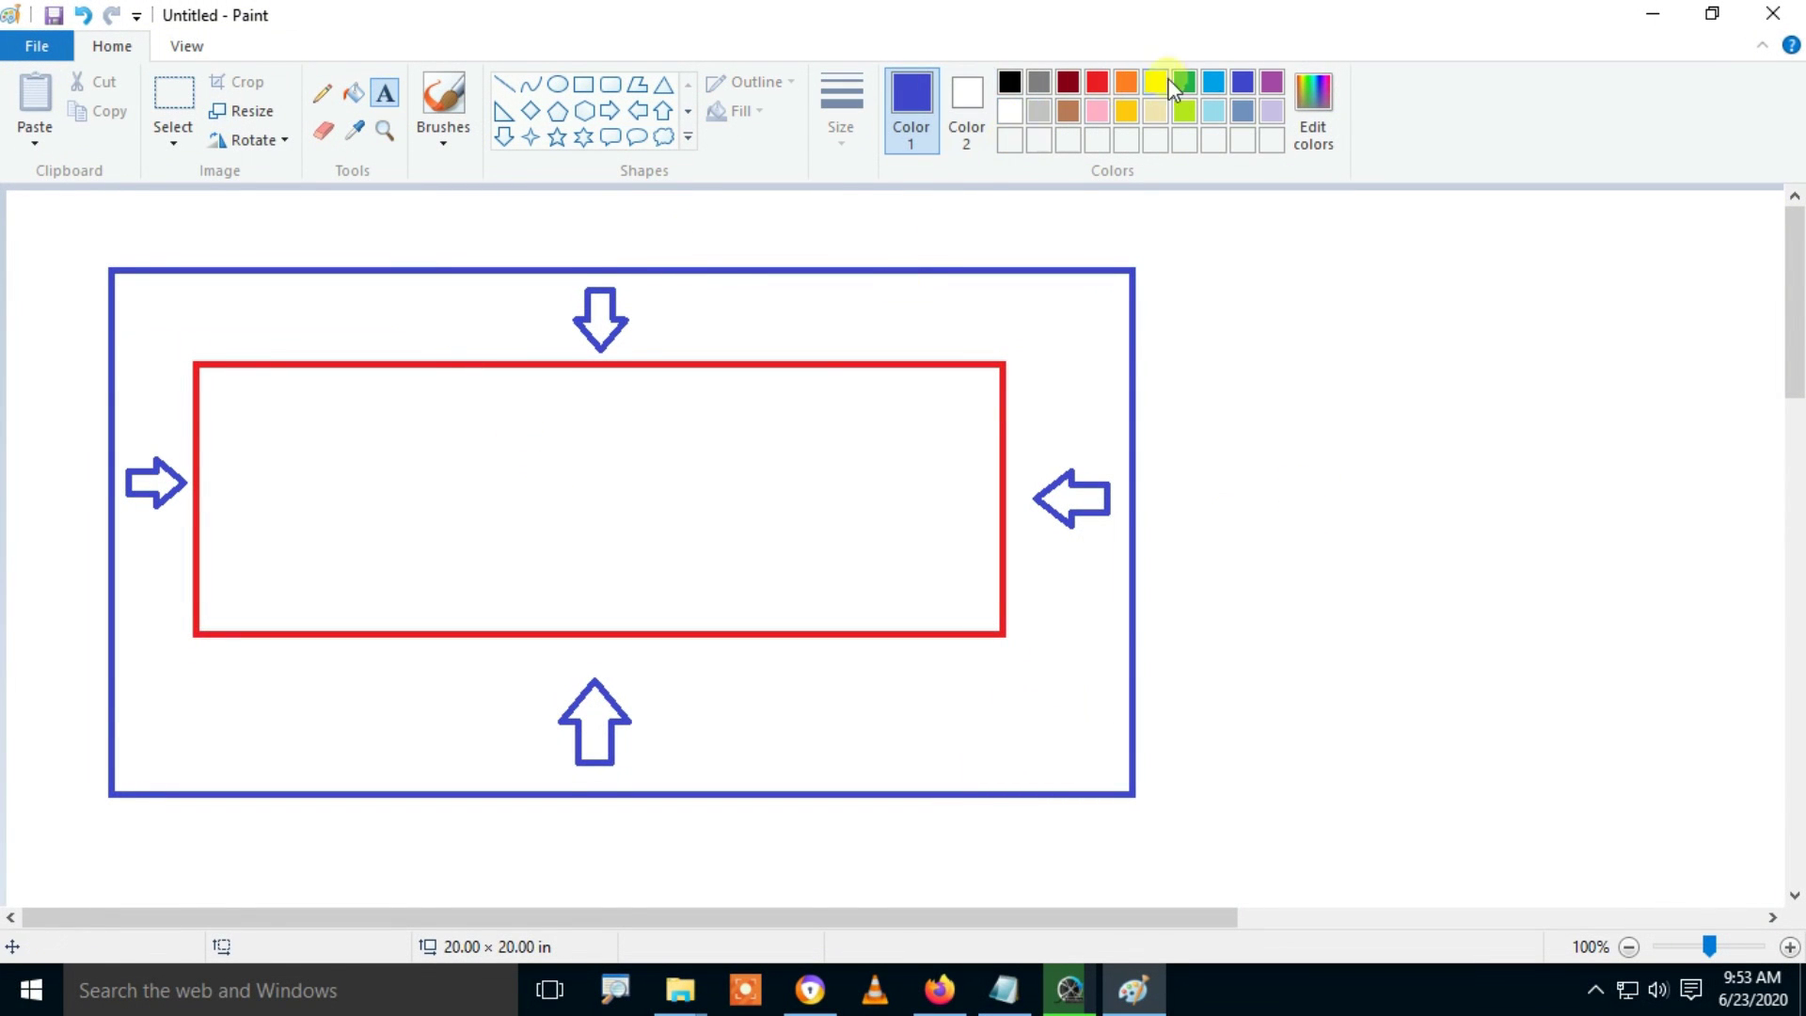
pyautogui.click(1270, 81)
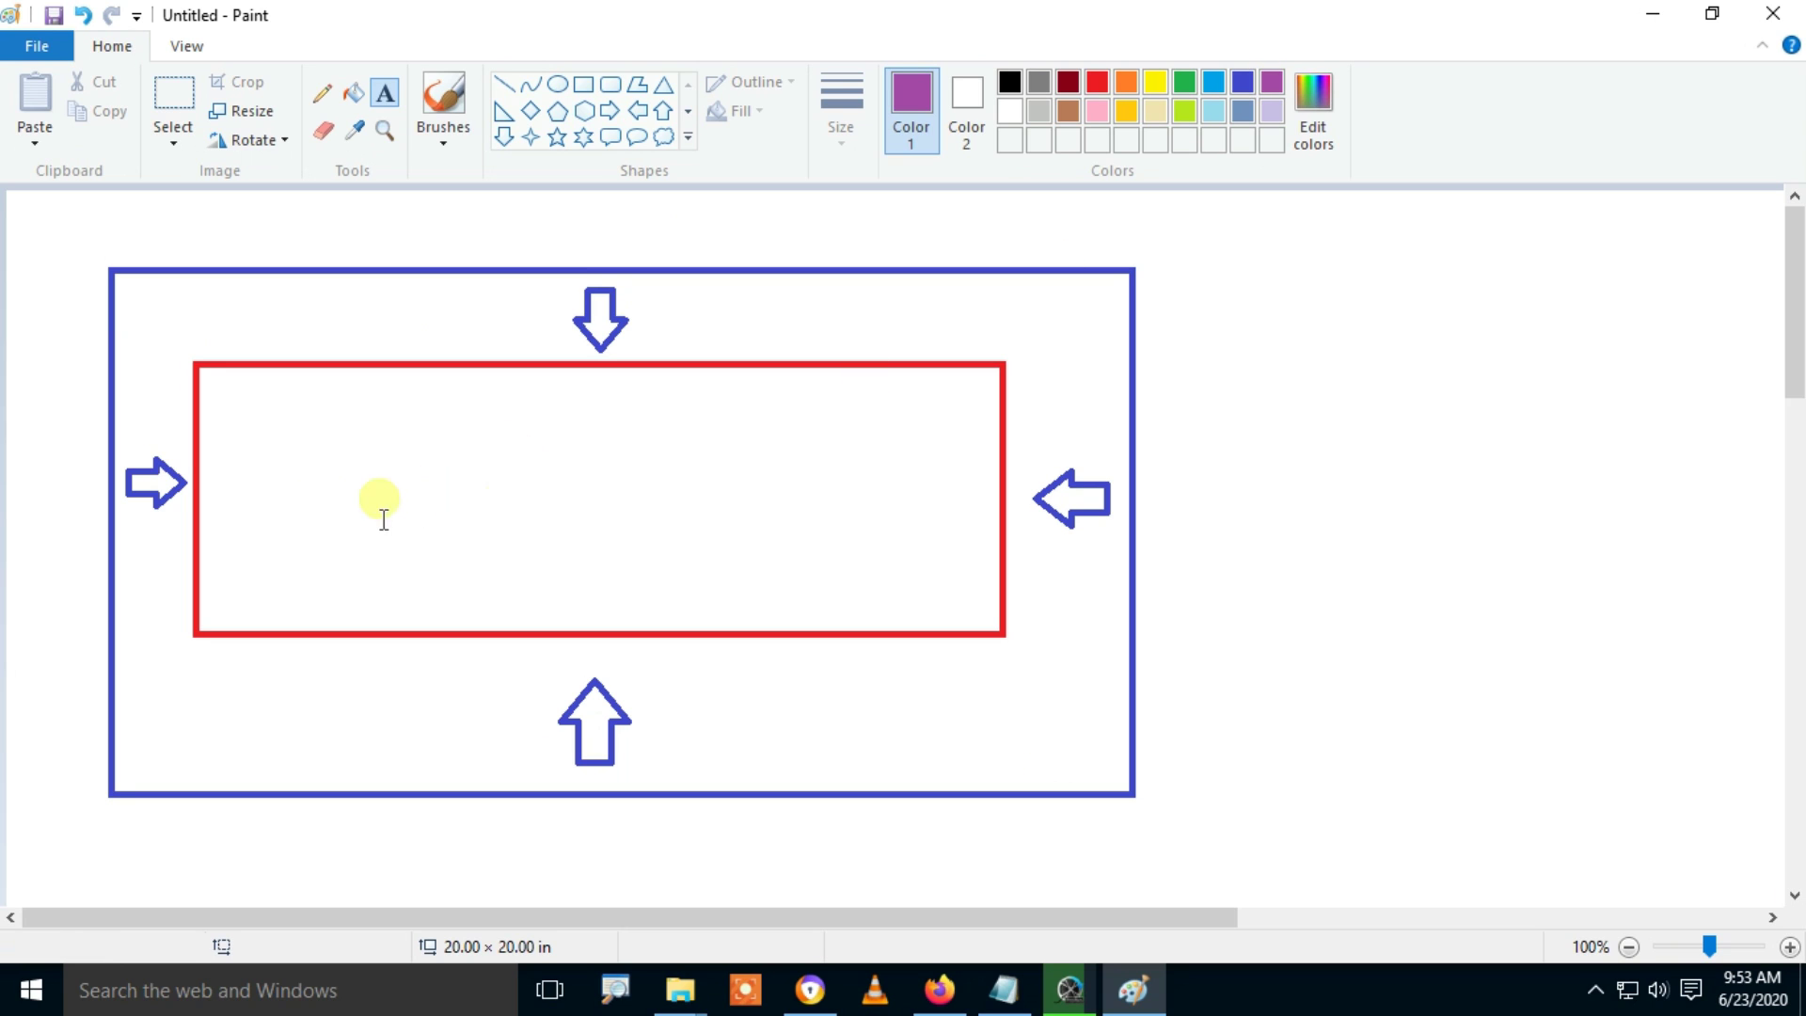
pyautogui.click(289, 475)
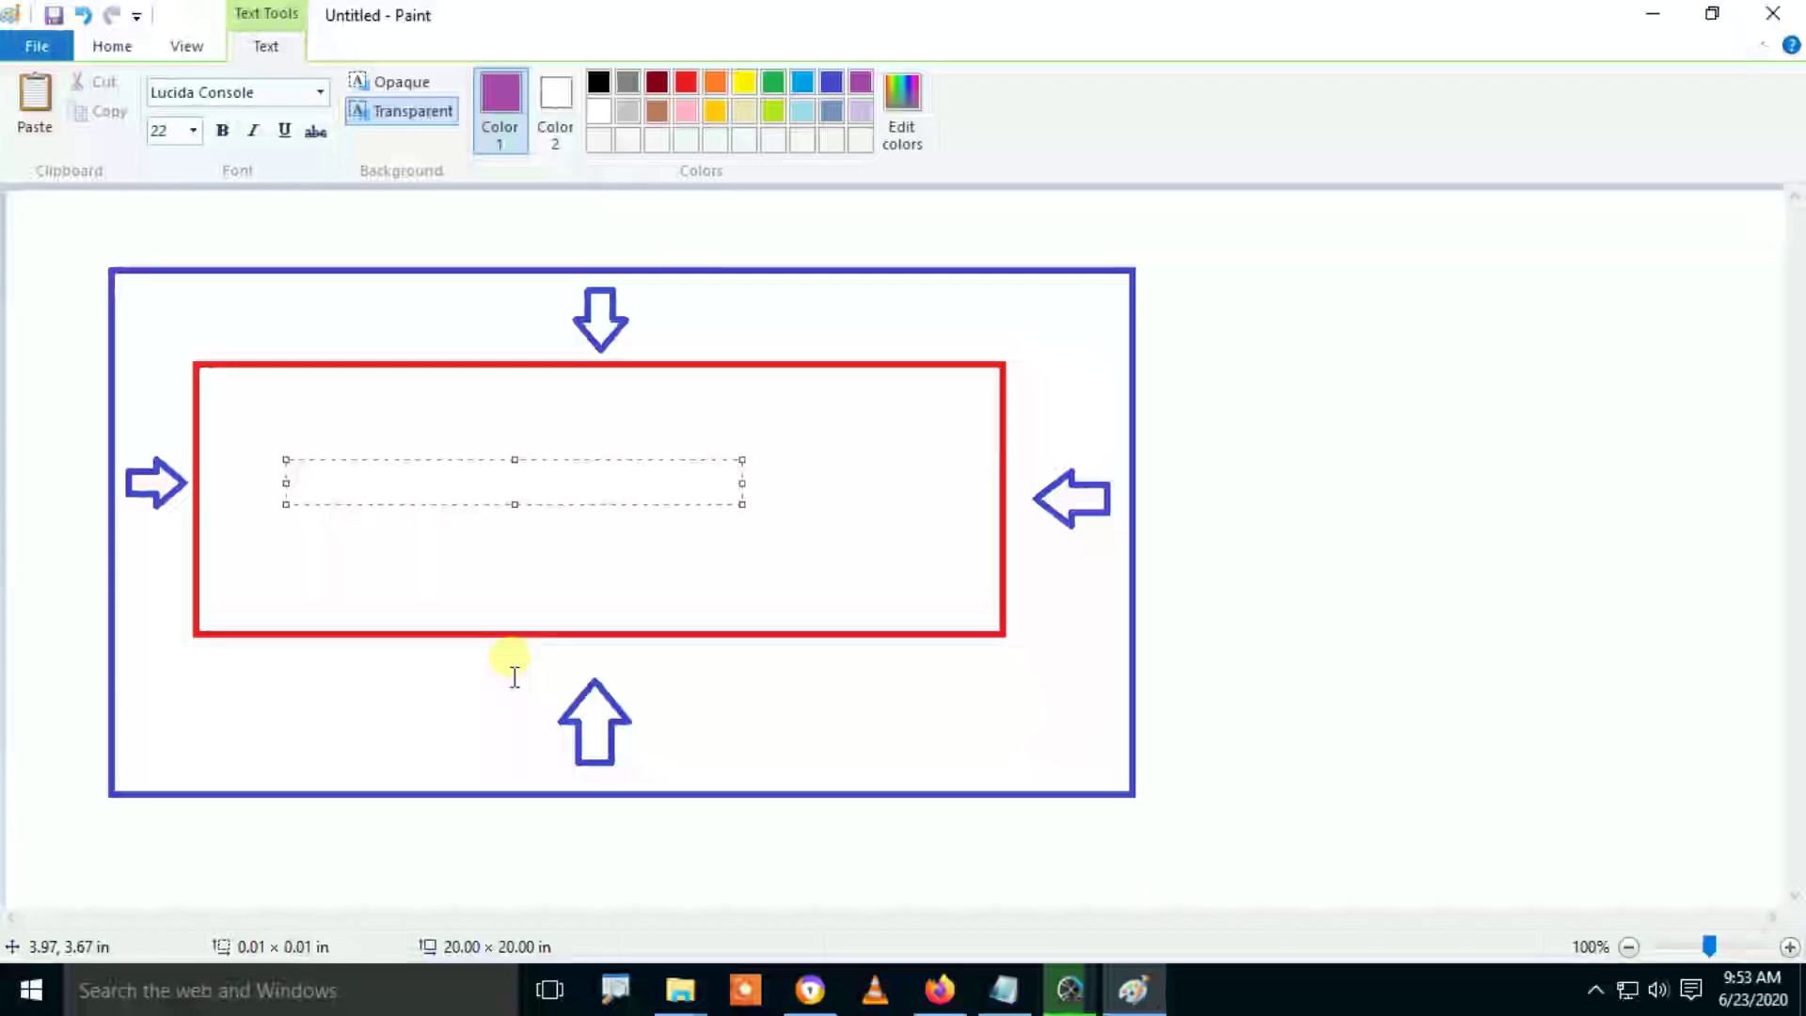
pyautogui.write('Programming')
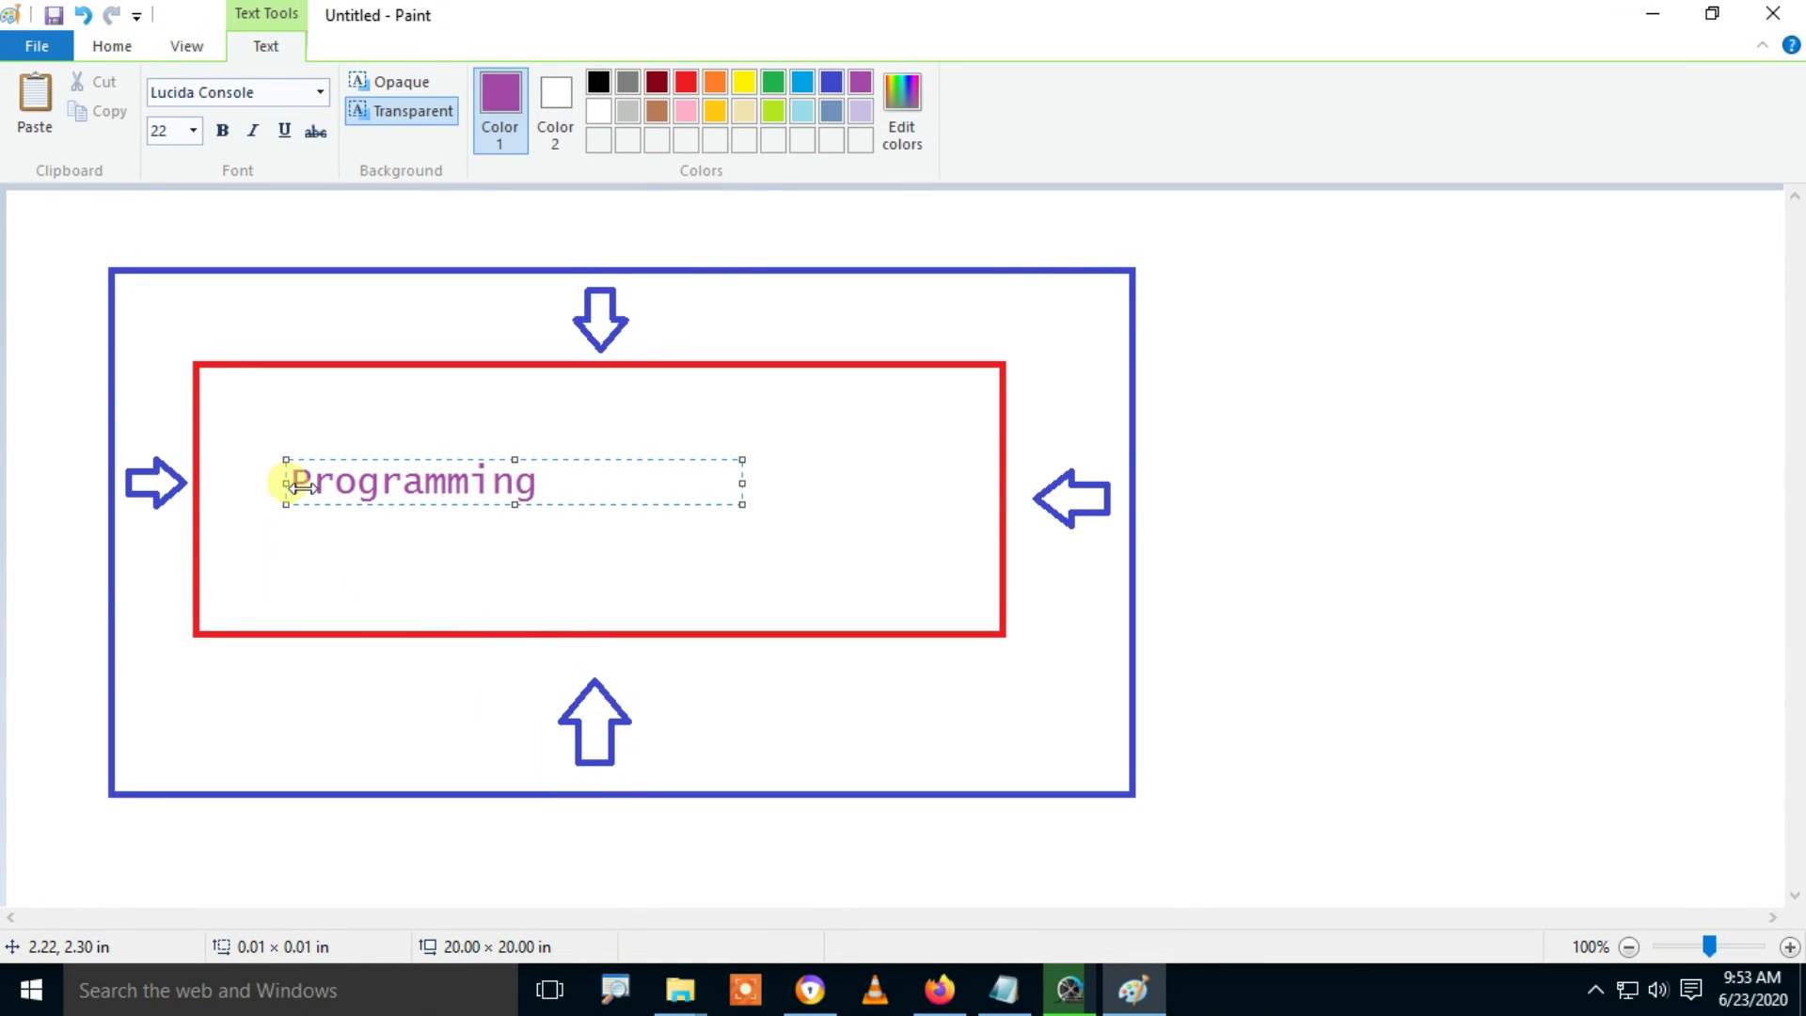
pyautogui.moveTo(301, 486); pyautogui.dragTo(483, 490)
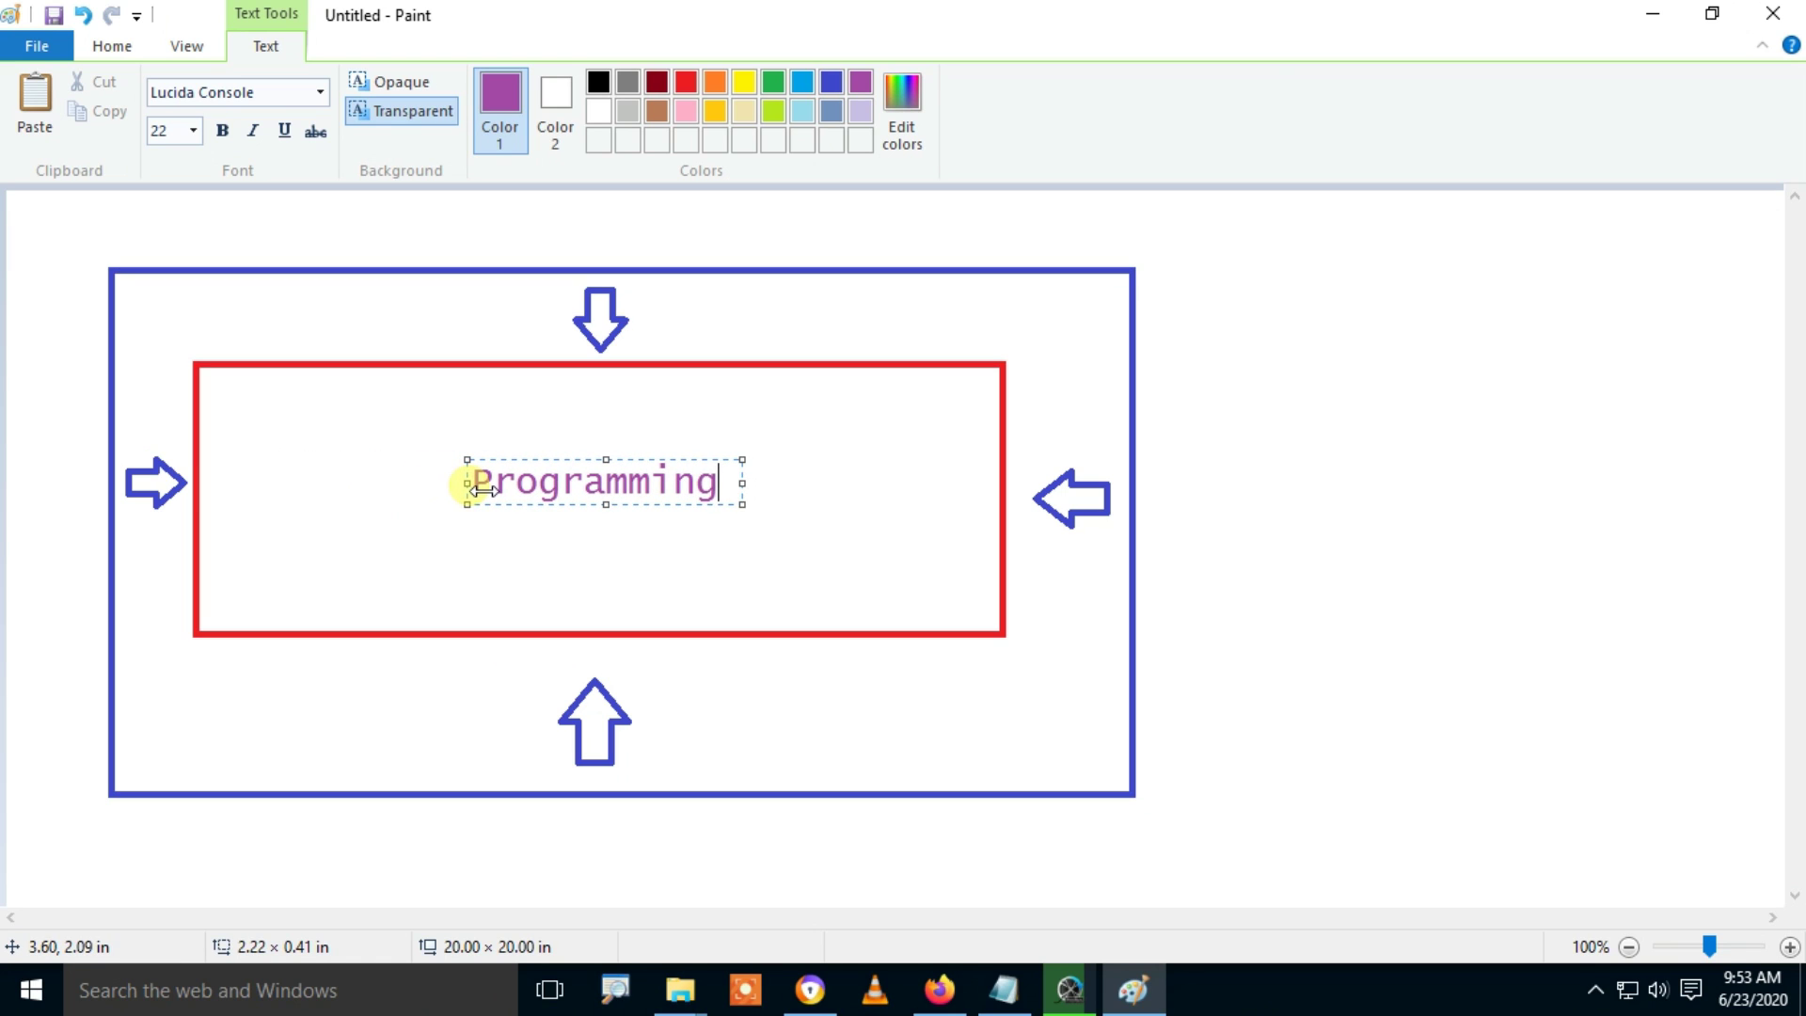
pyautogui.click(556, 550)
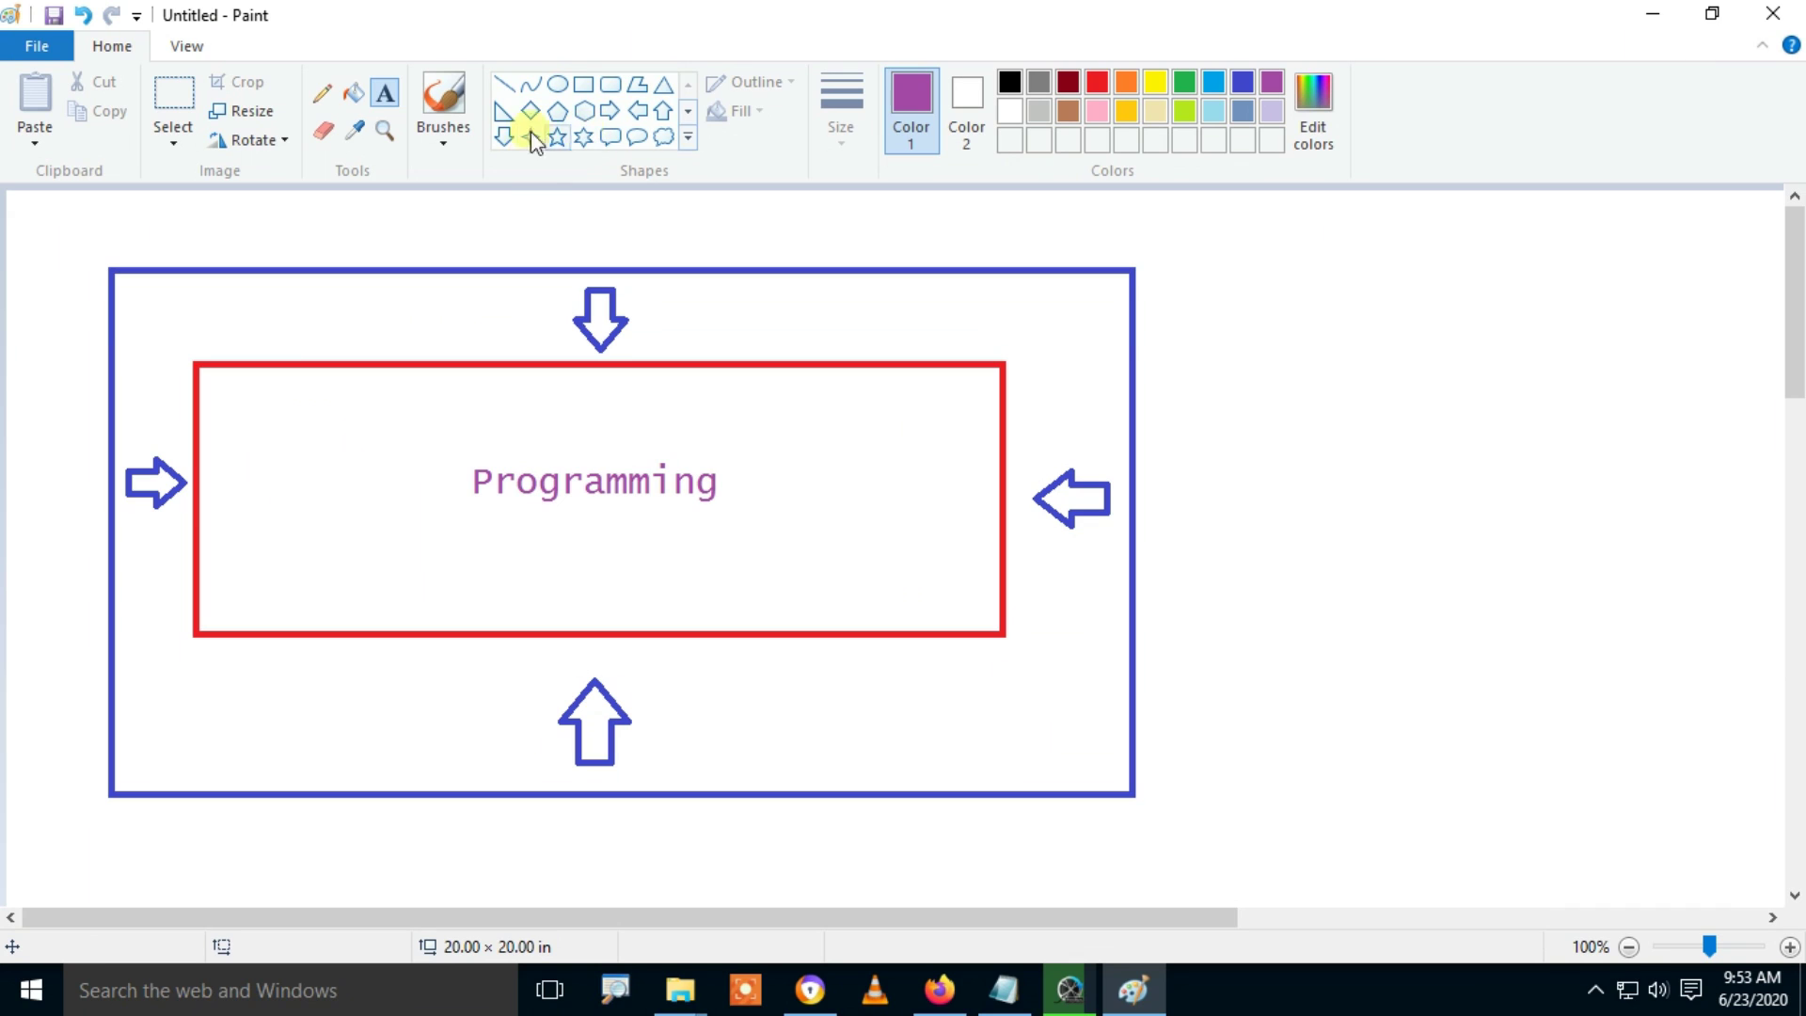
# Step: Inside the red rectangle, draw a dark red down arrow about 0.47 × 0.47 in above the text and a right arrow about 1.32 × 0.42 in to its left
pyautogui.click(504, 139)
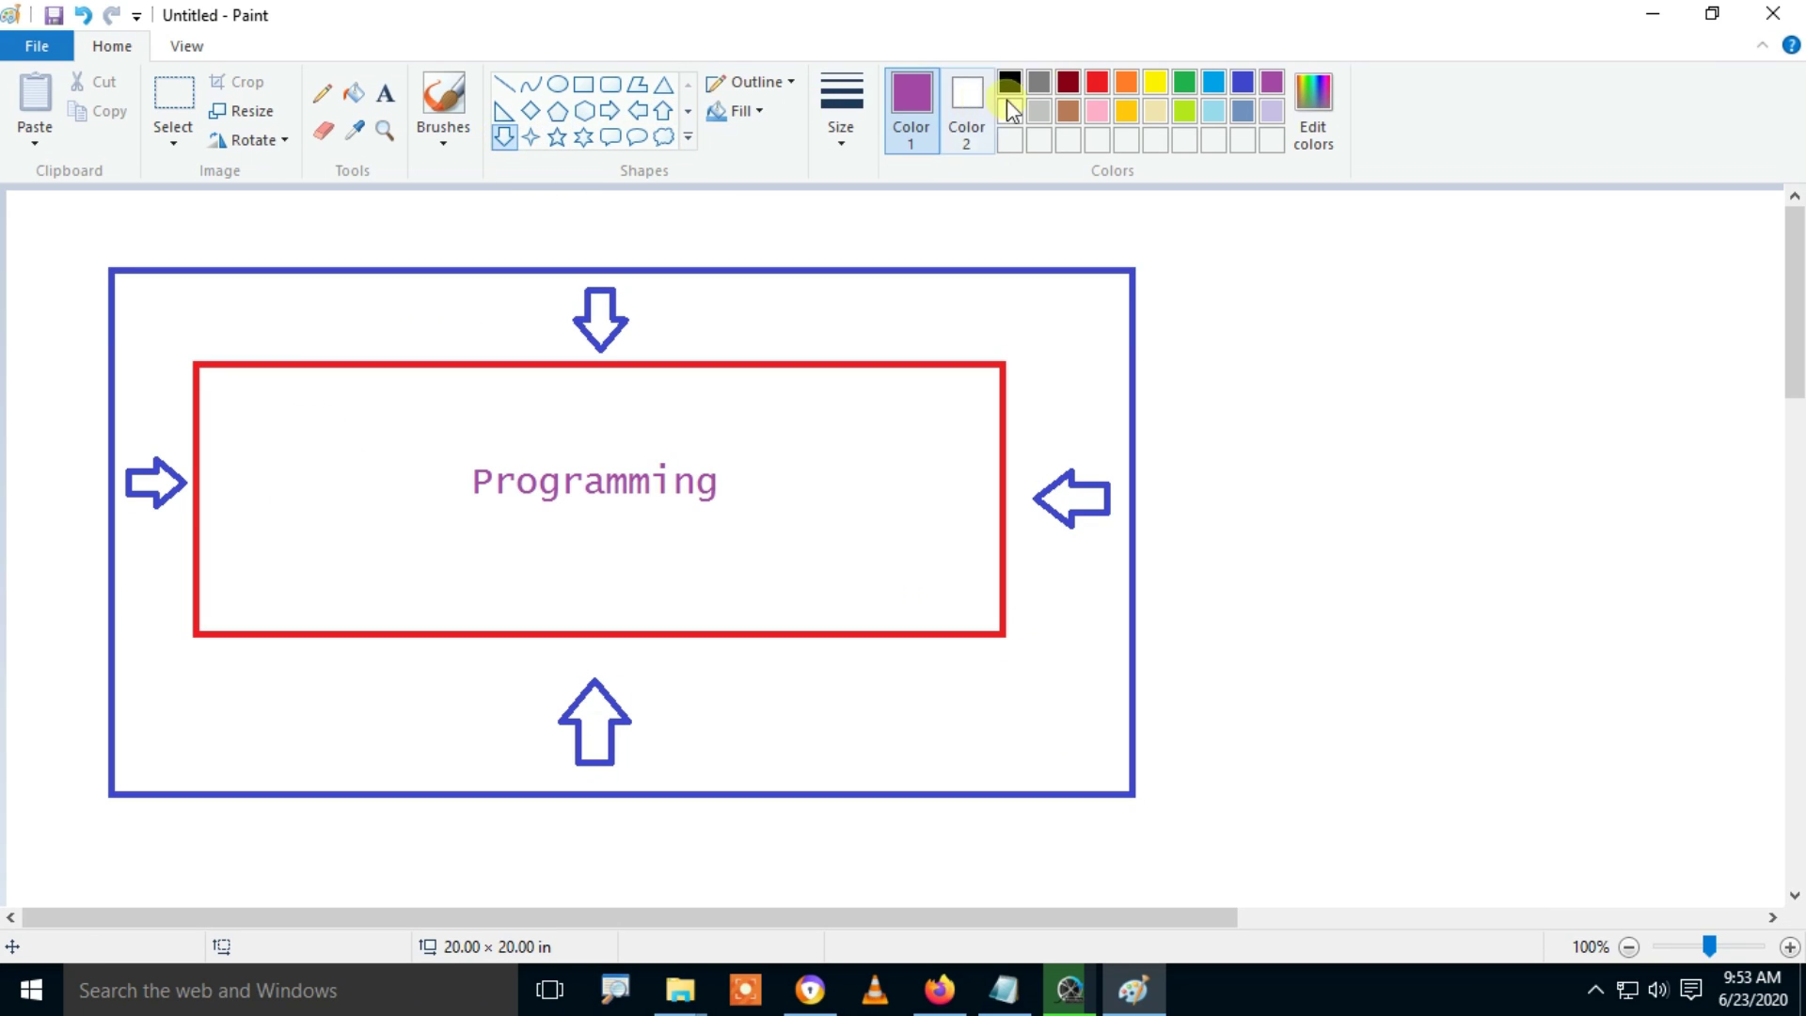
pyautogui.click(1069, 81)
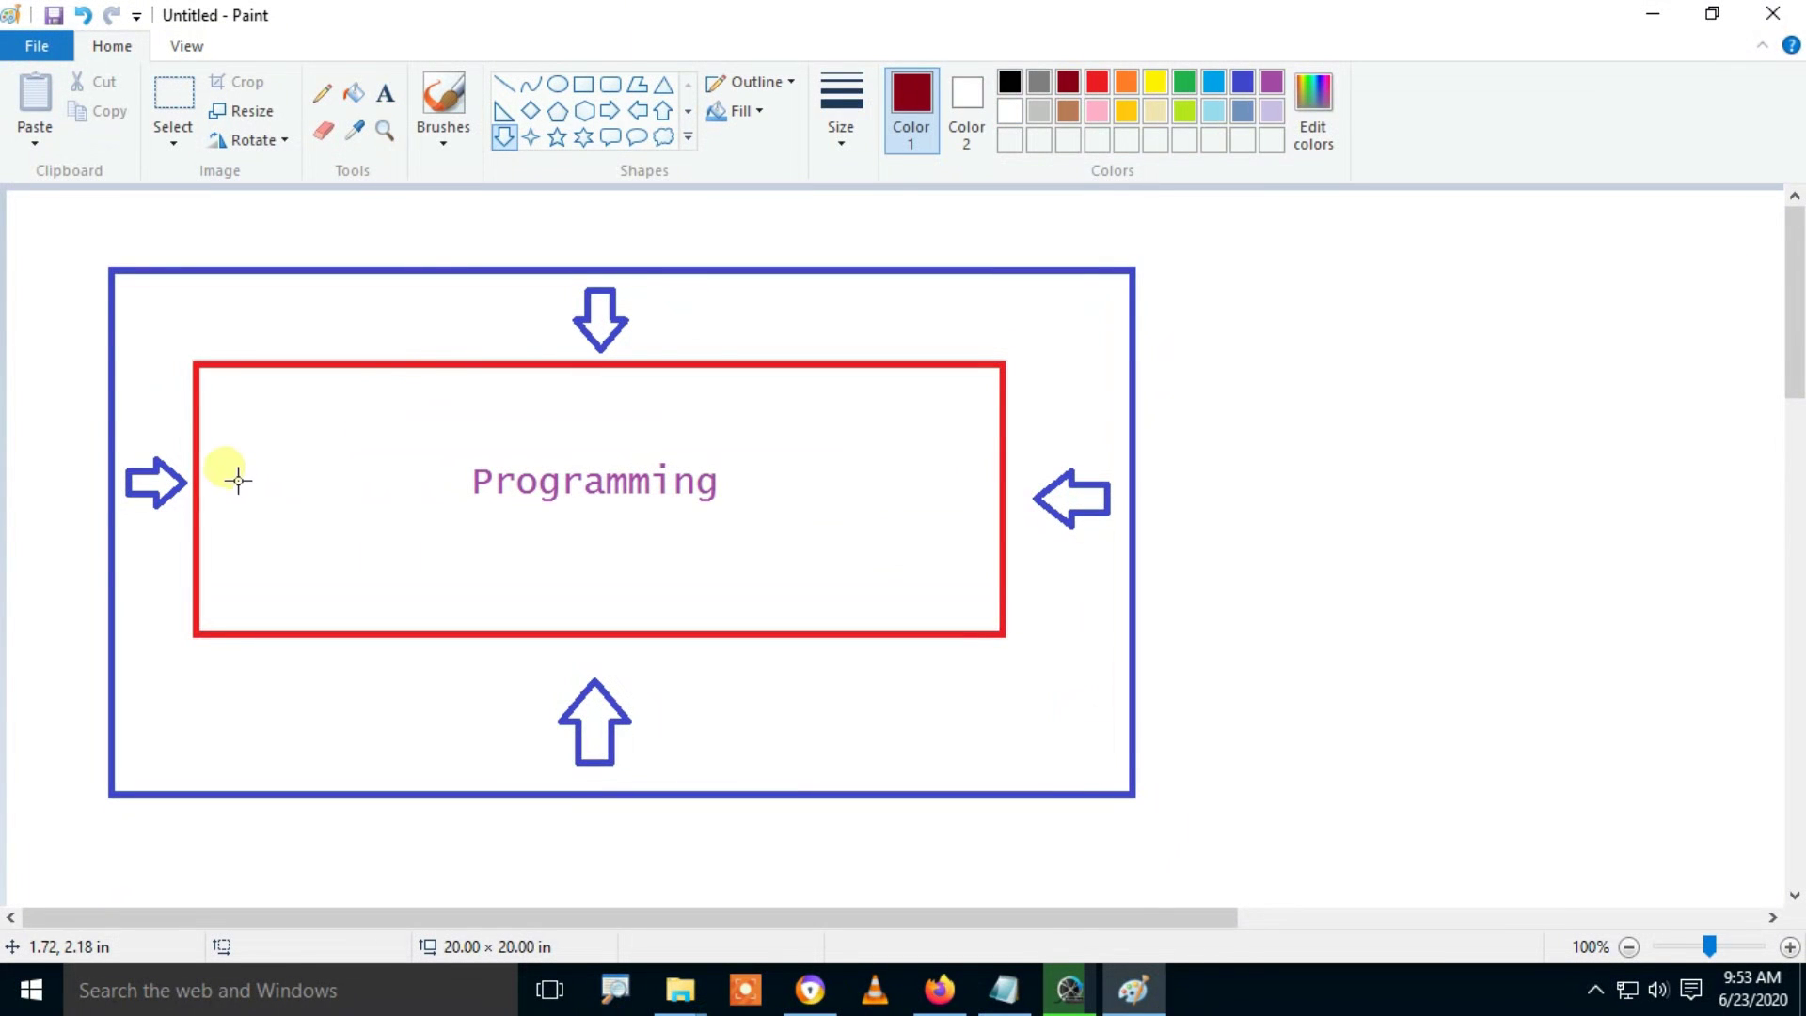
pyautogui.moveTo(224, 466); pyautogui.dragTo(418, 520)
pyautogui.press('Escape')
pyautogui.moveTo(567, 389); pyautogui.dragTo(629, 450)
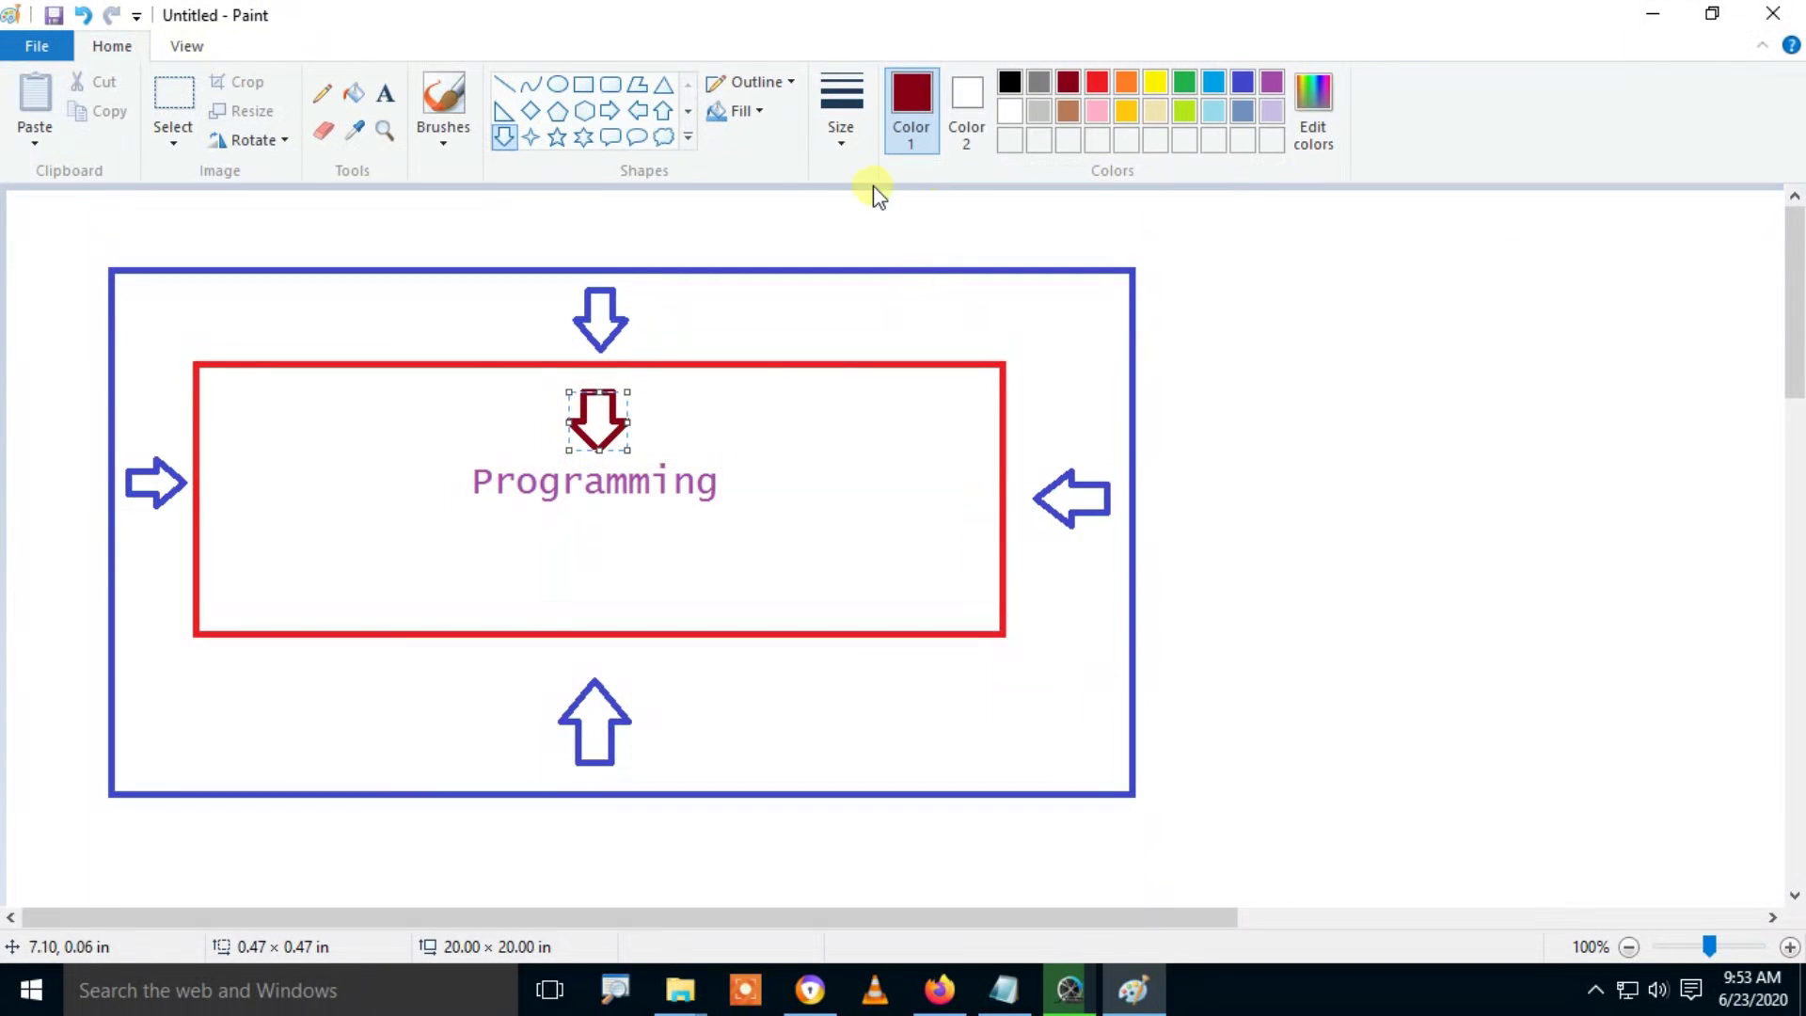
pyautogui.click(609, 110)
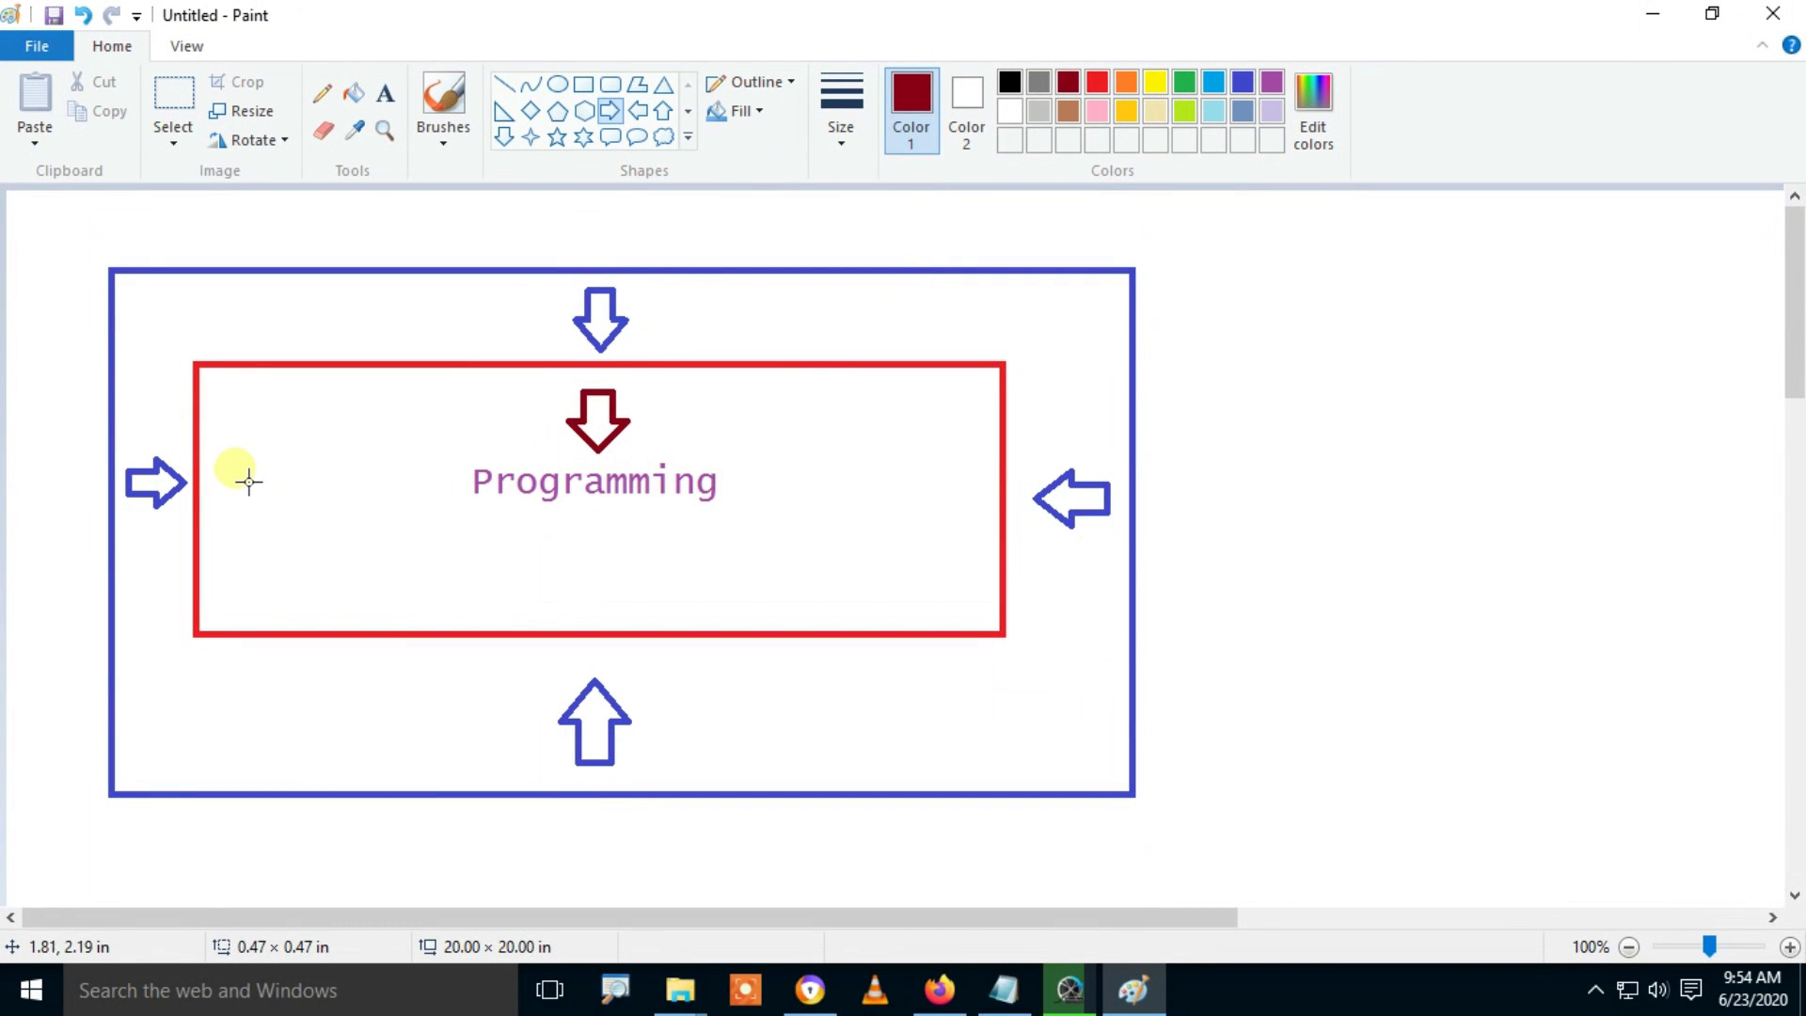
pyautogui.moveTo(248, 482); pyautogui.dragTo(408, 528)
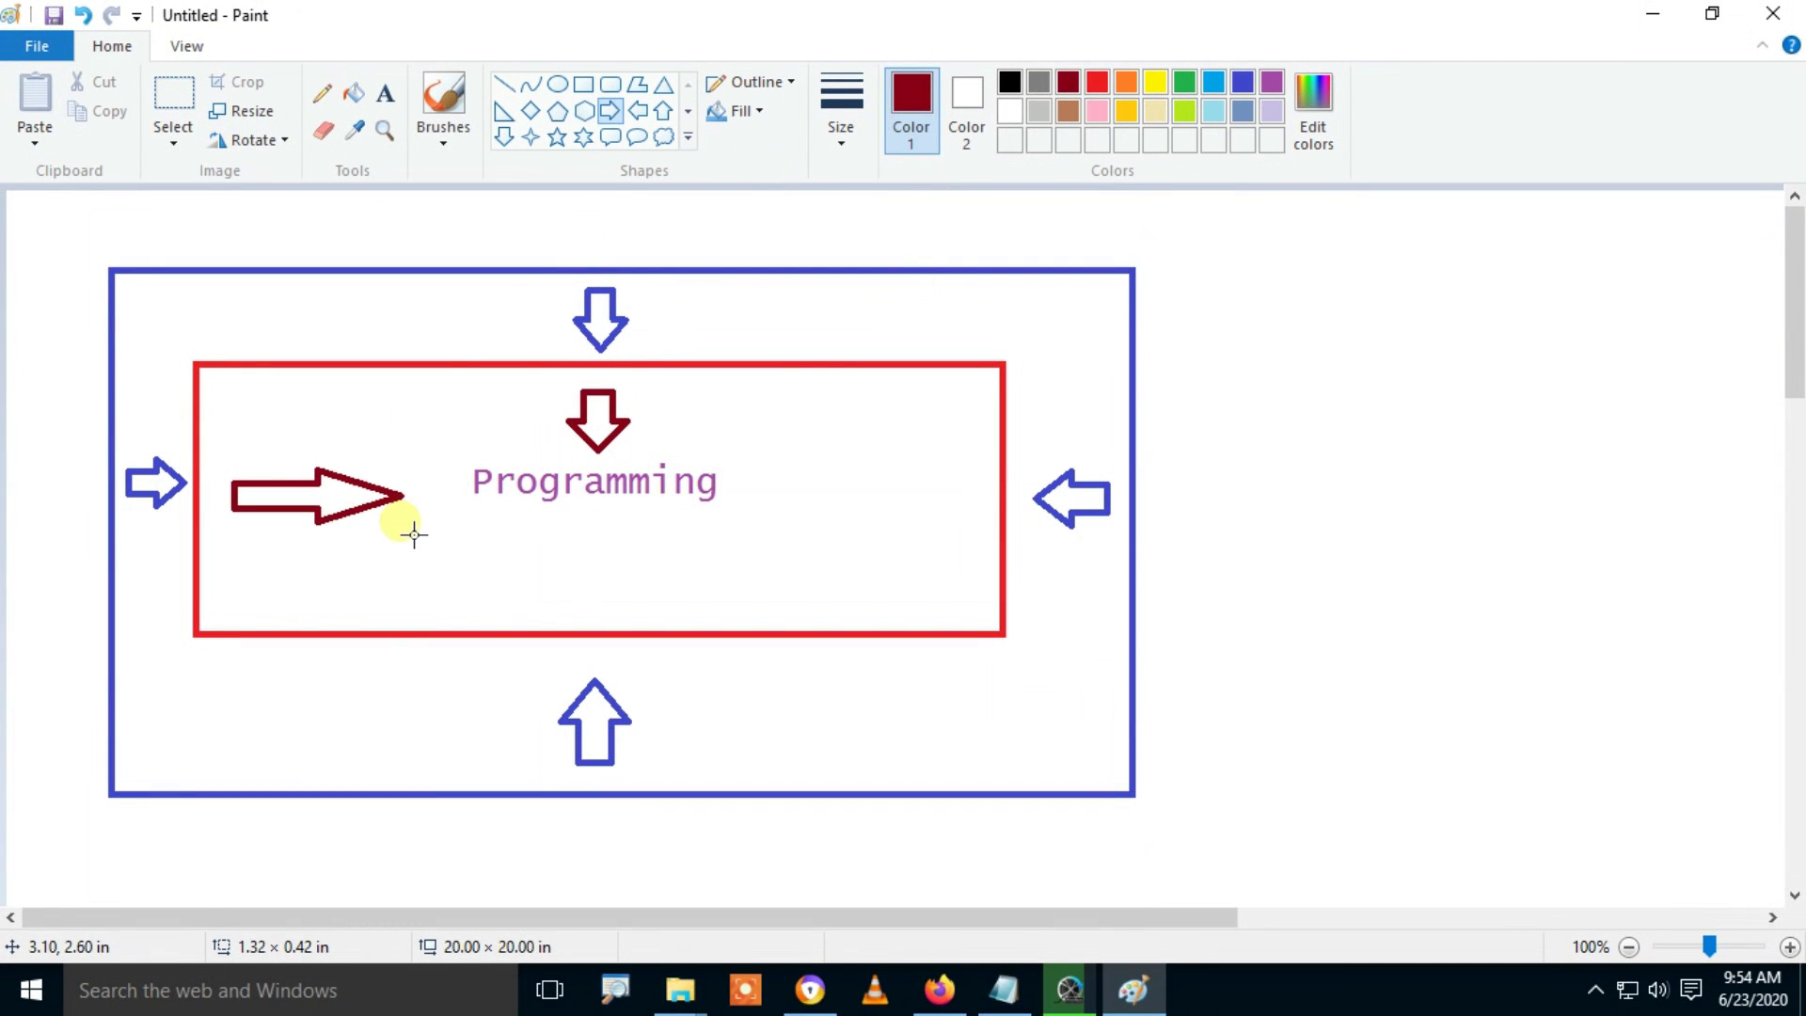
# Step: Draw a dark red left arrow about 0.99 × 0.41 in to the right of the text and an up arrow about 0.57 × 0.60 in below it
pyautogui.click(637, 116)
pyautogui.moveTo(952, 512); pyautogui.dragTo(821, 454)
pyautogui.click(663, 110)
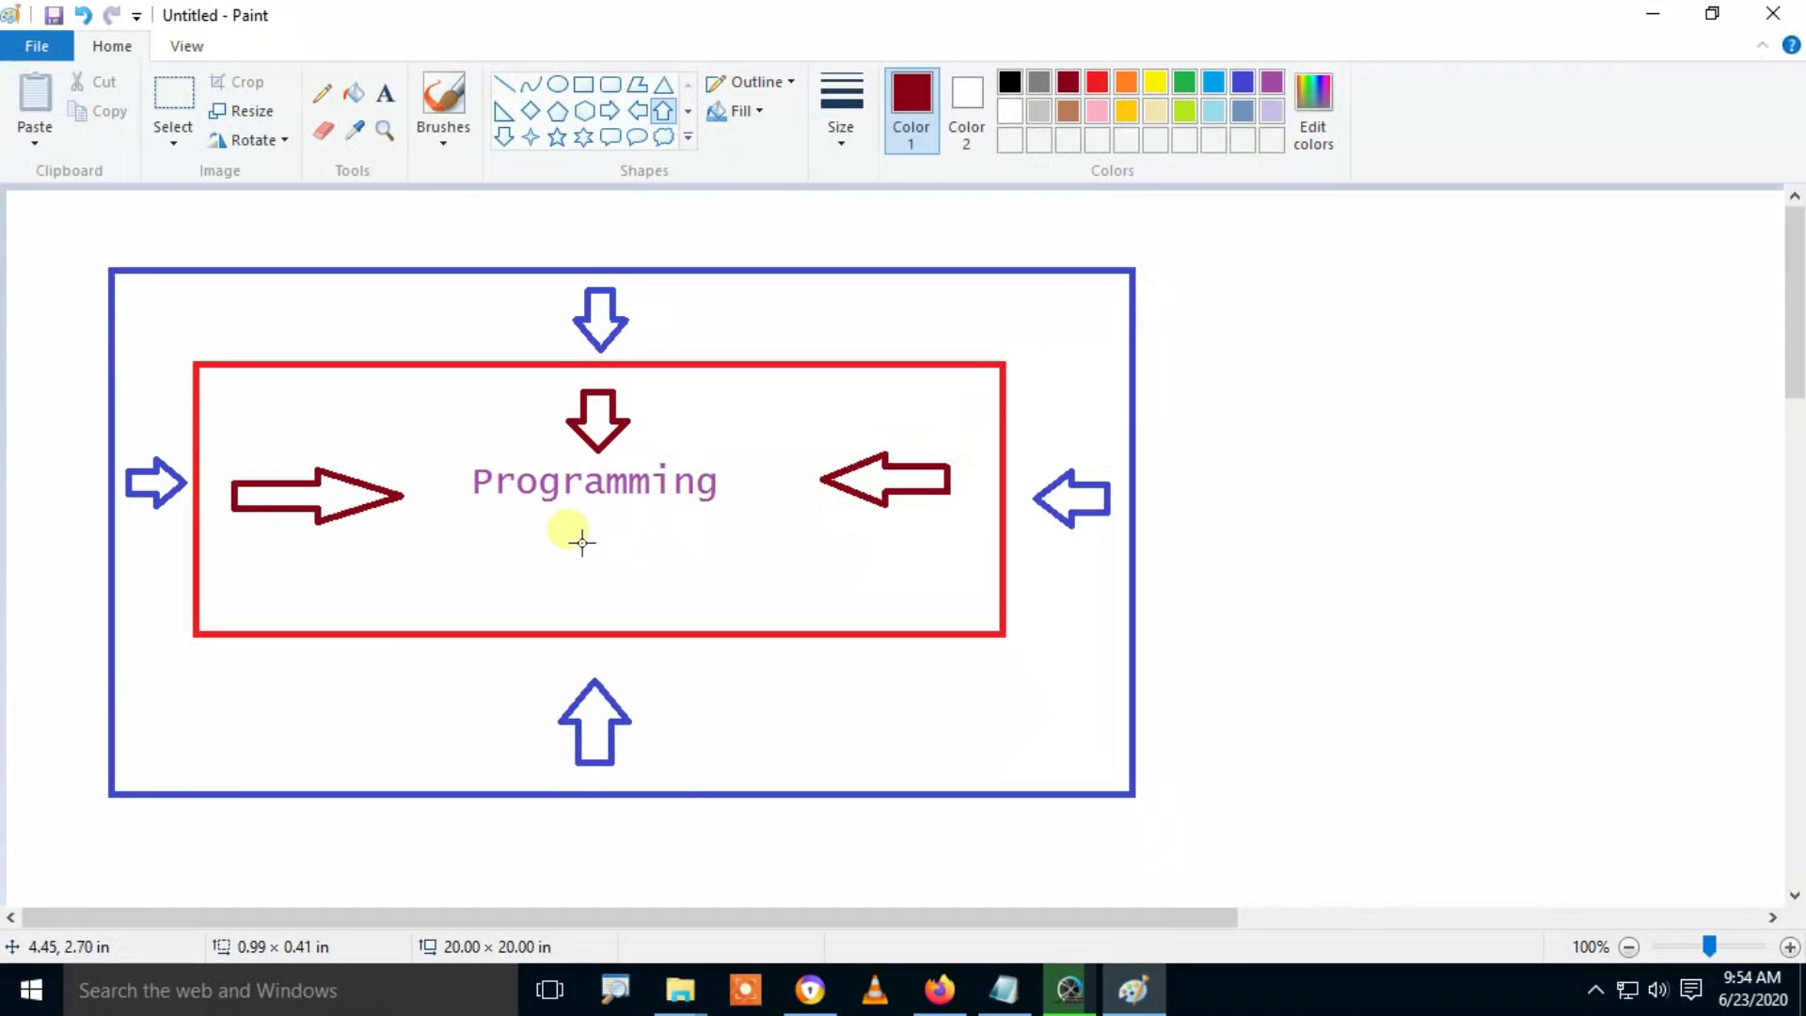
pyautogui.moveTo(582, 543); pyautogui.dragTo(637, 605)
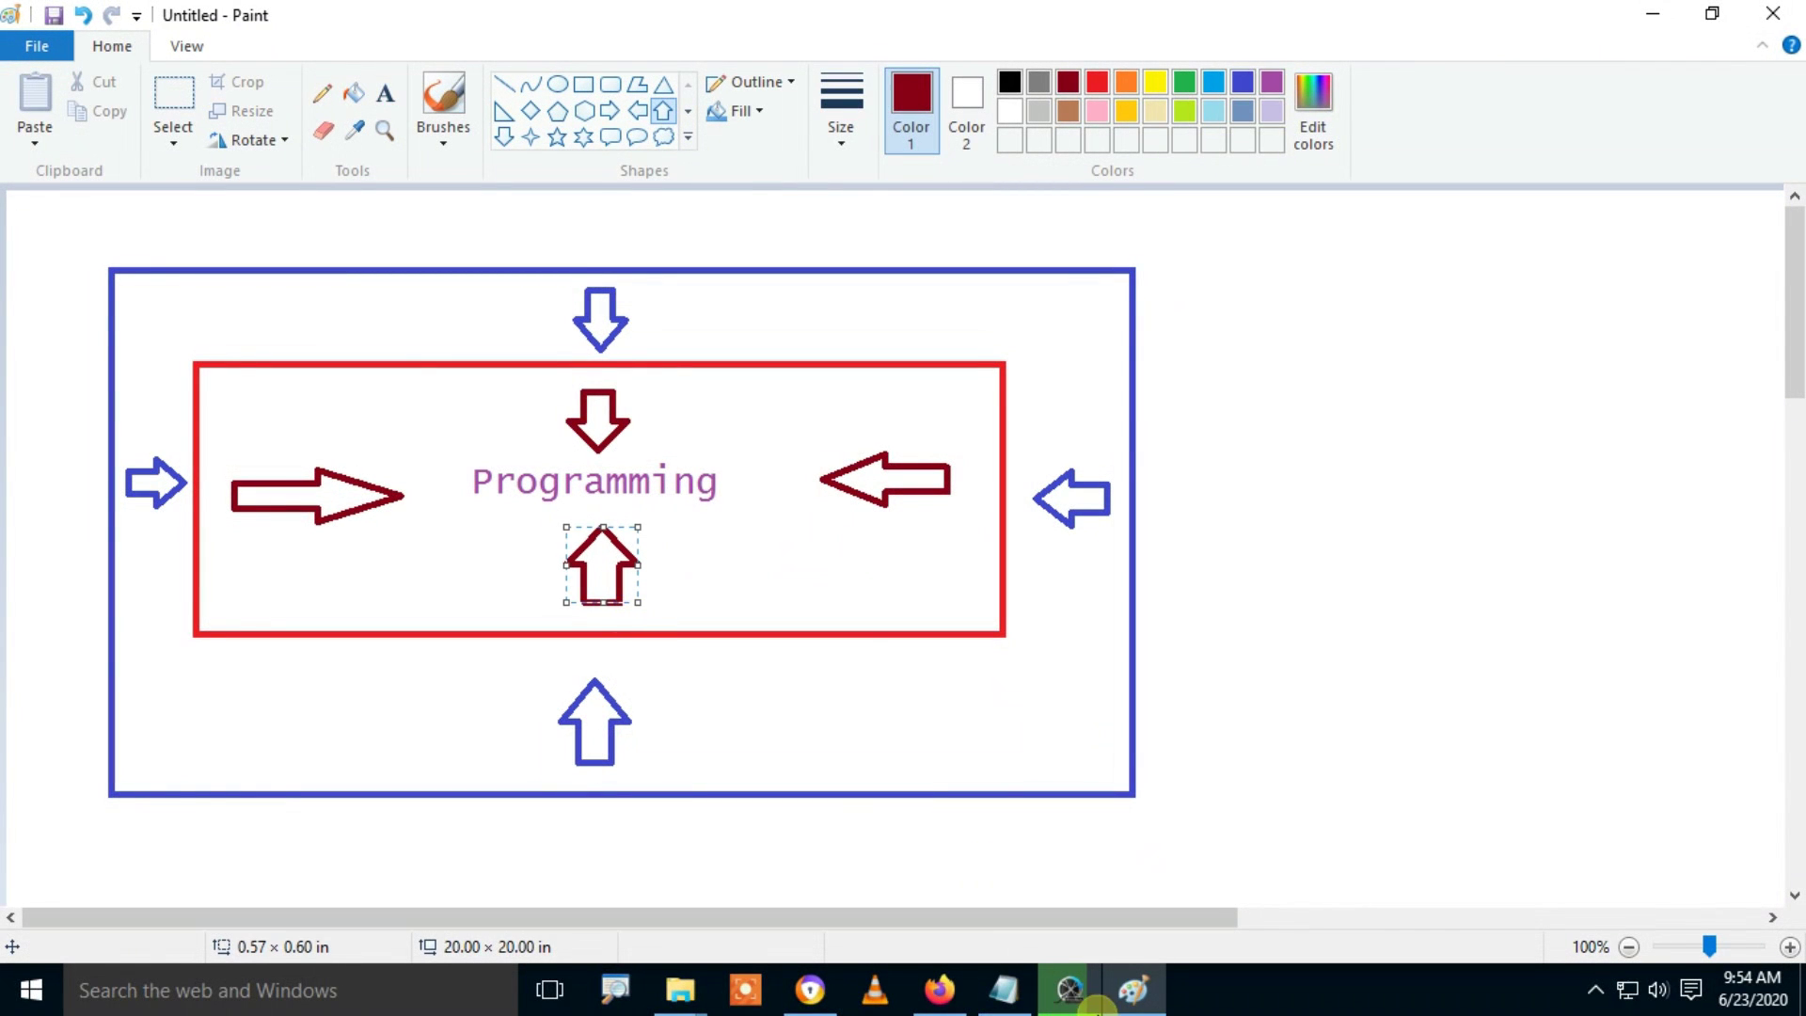
# Step: Switch to Elementor in Firefox and set the heading's padding to 38 px top, 51 px right, 24 px bottom and 7 px left
pyautogui.click(940, 990)
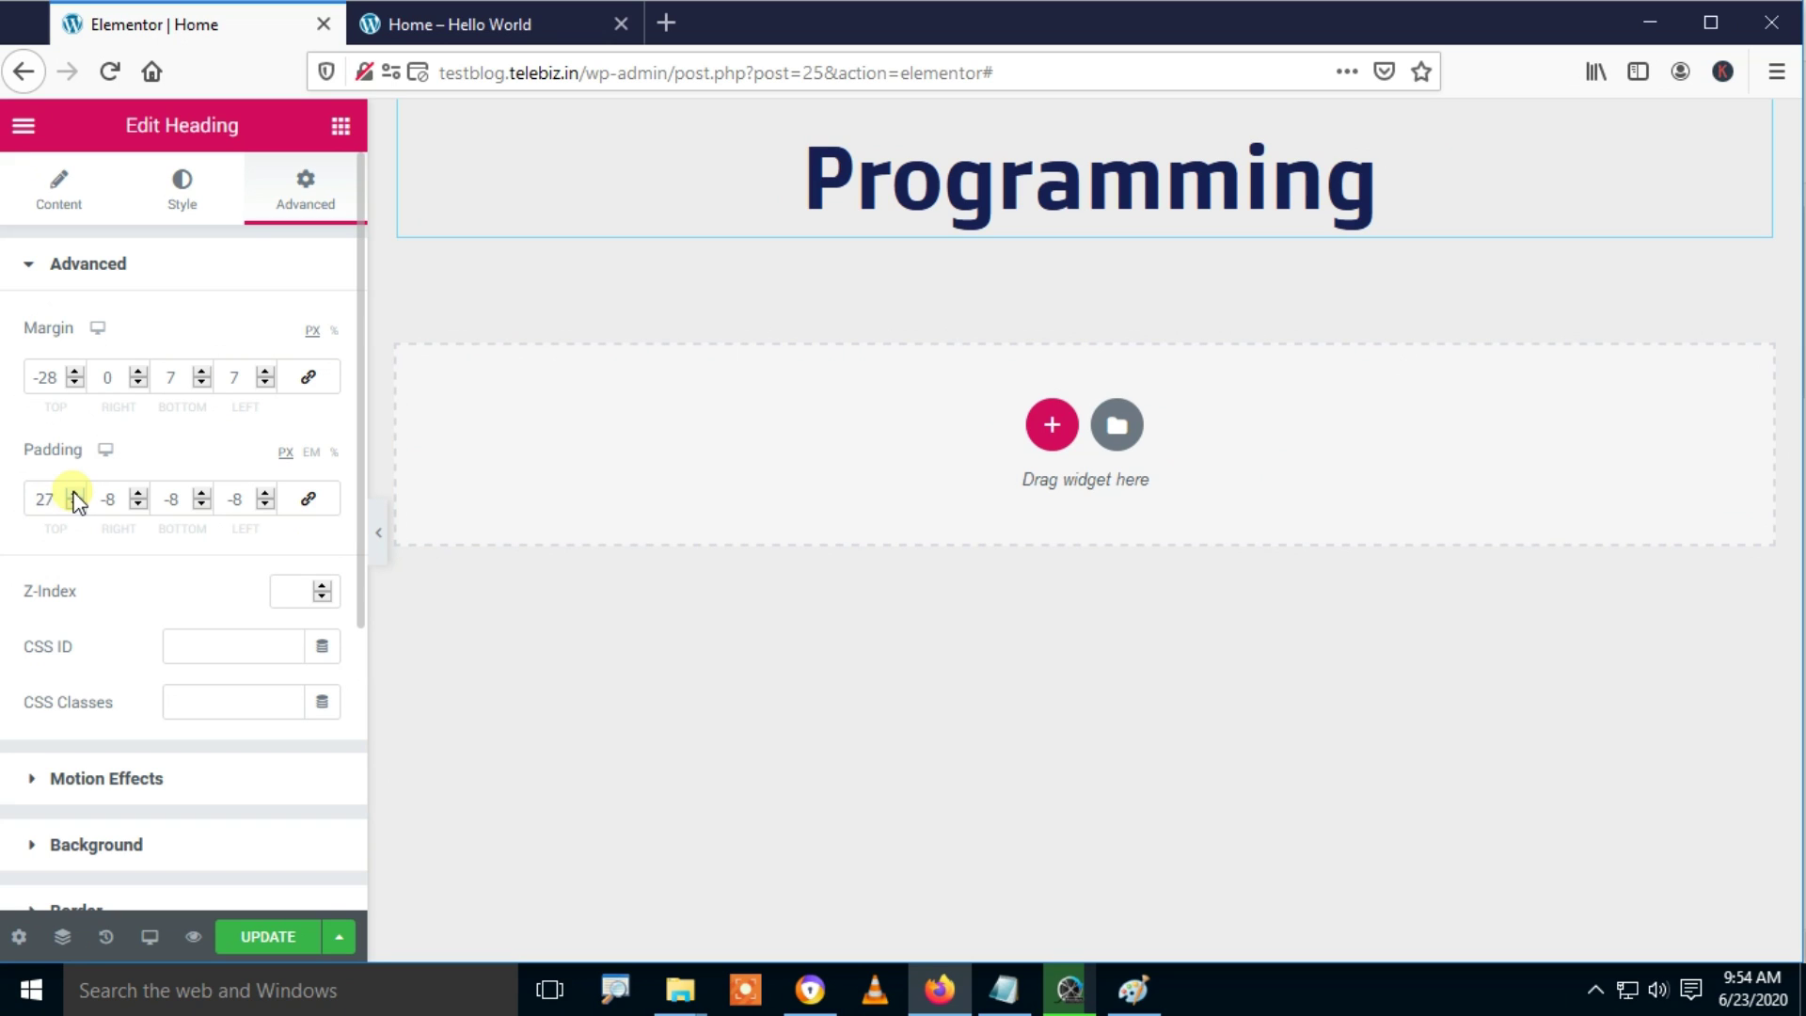
pyautogui.click(137, 491)
pyautogui.click(137, 491)
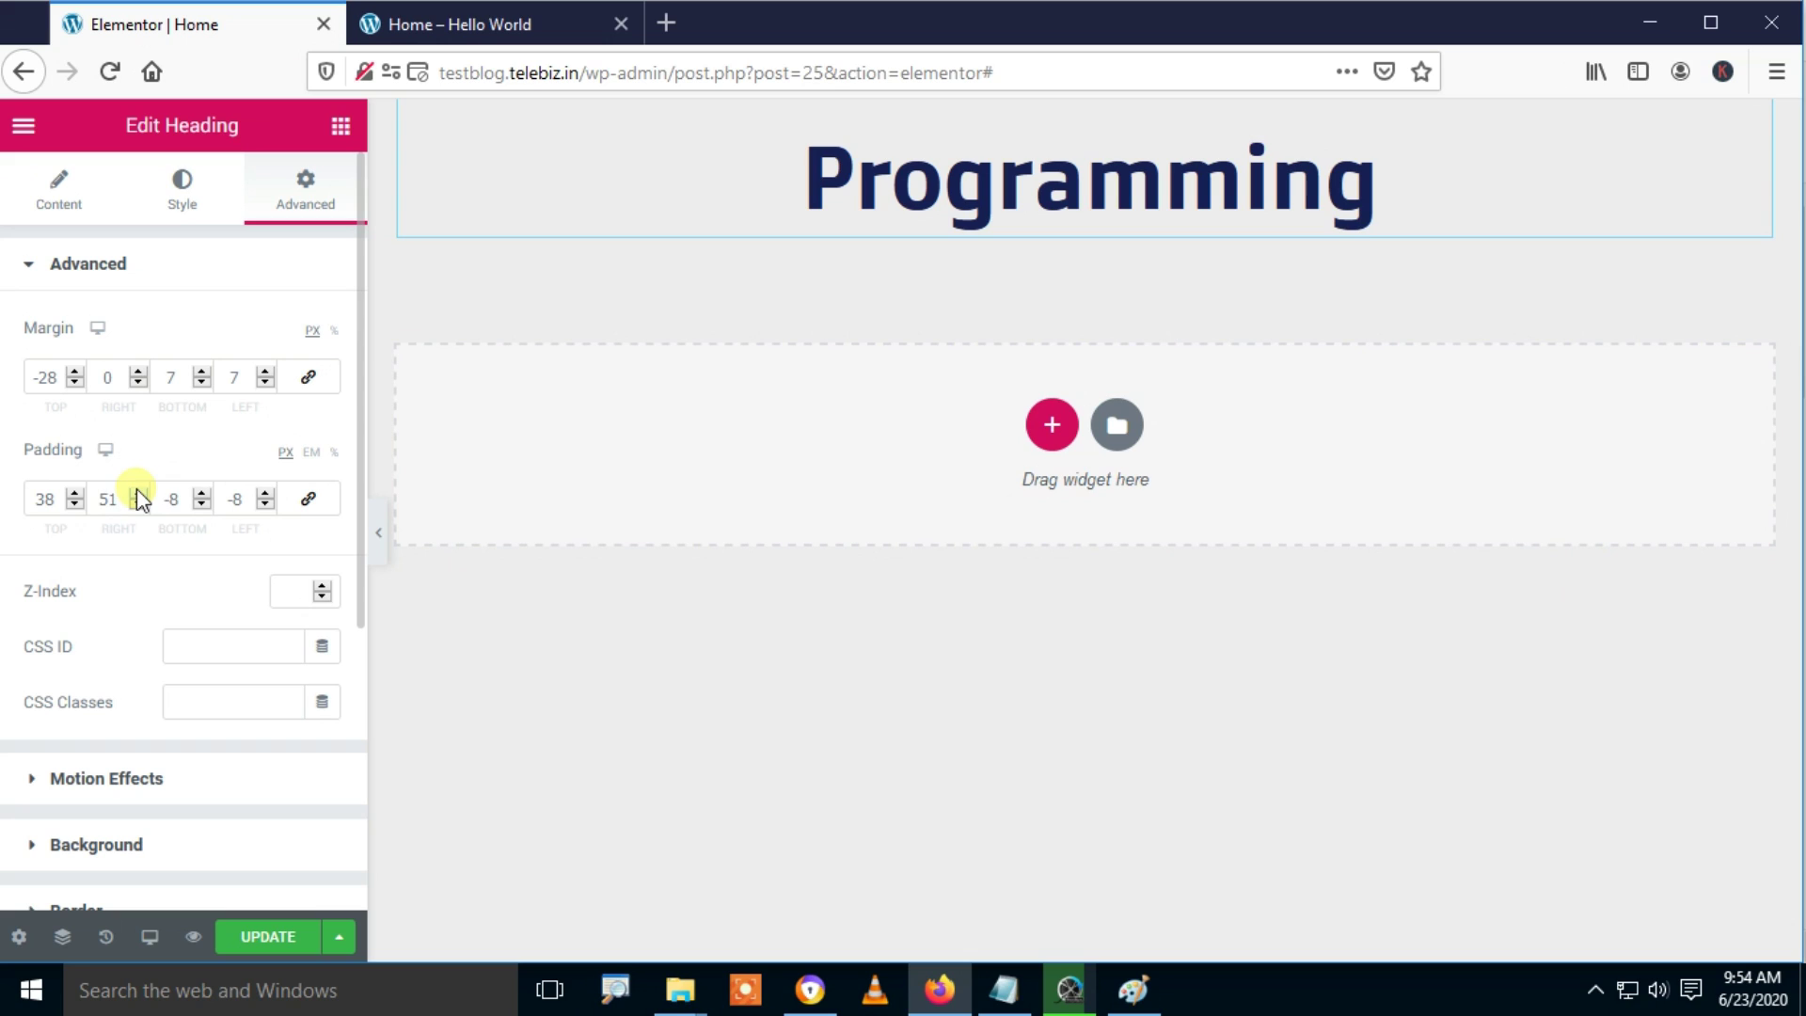
pyautogui.click(199, 493)
pyautogui.click(264, 493)
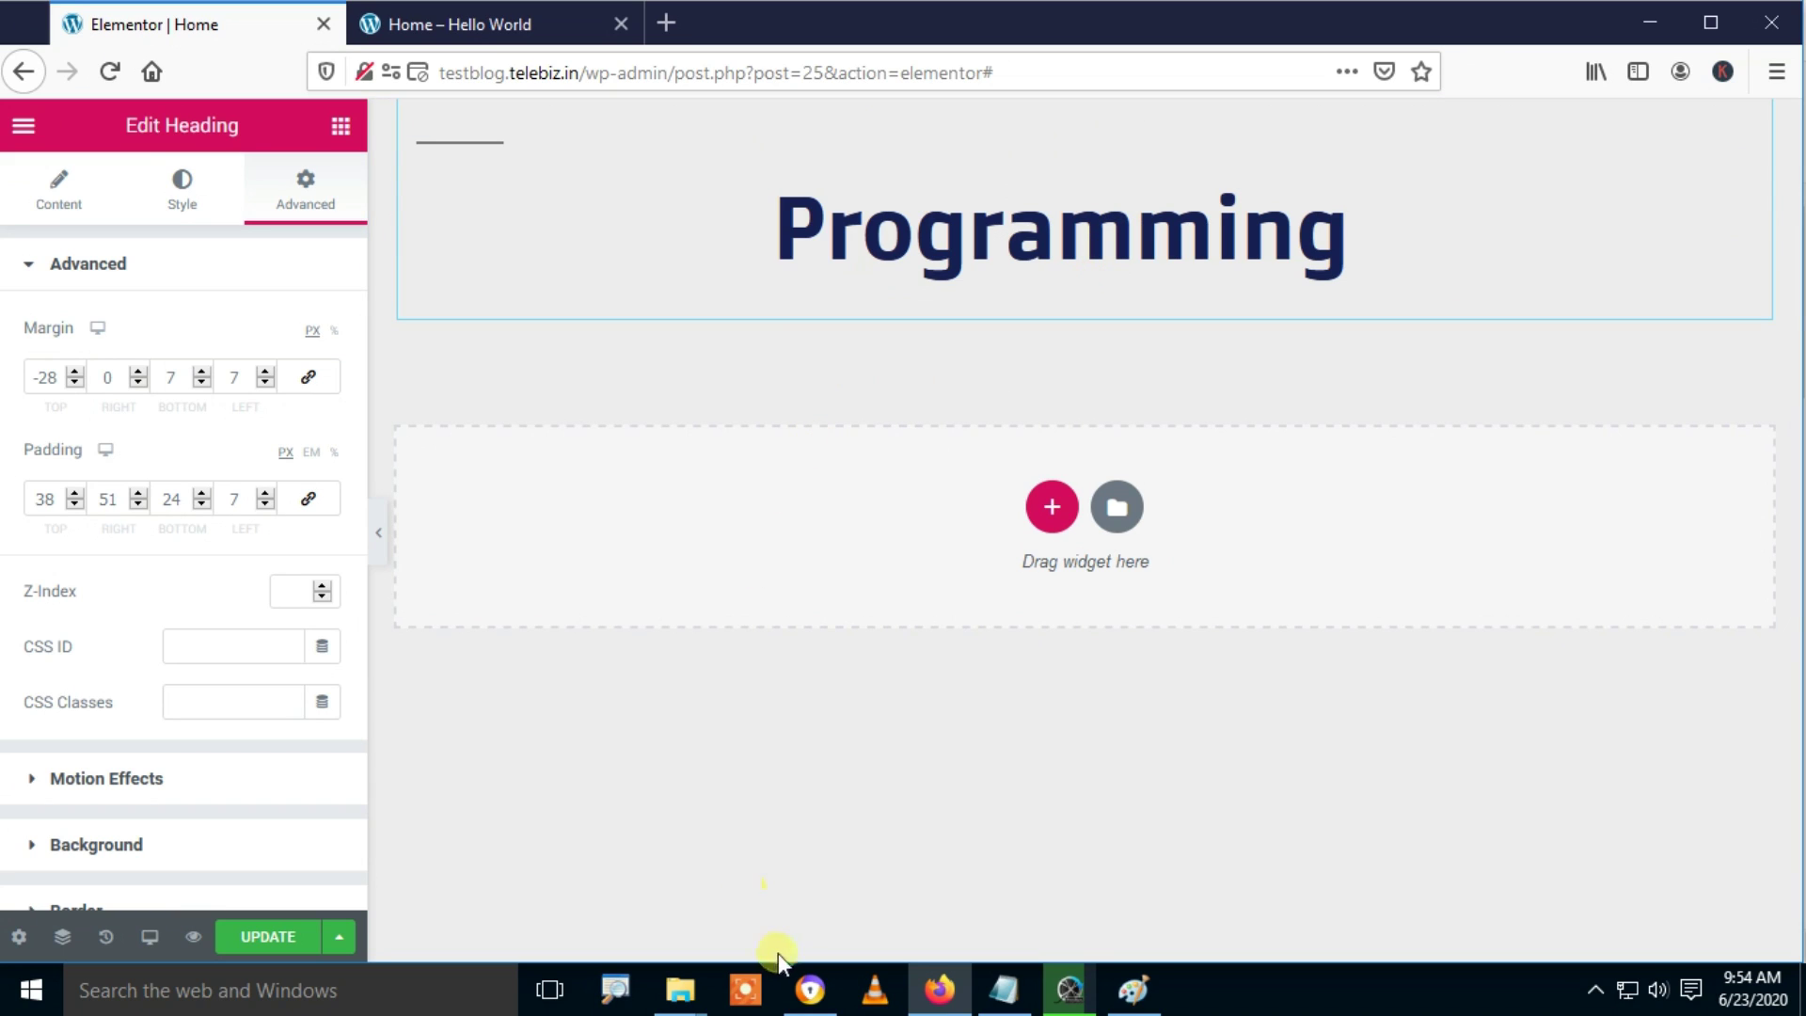
# Step: Switch to Paint, draw a solid-outline rectangle about 2.43 × 1.74 in to the right of the diagram and fill it with dark red
pyautogui.click(1134, 990)
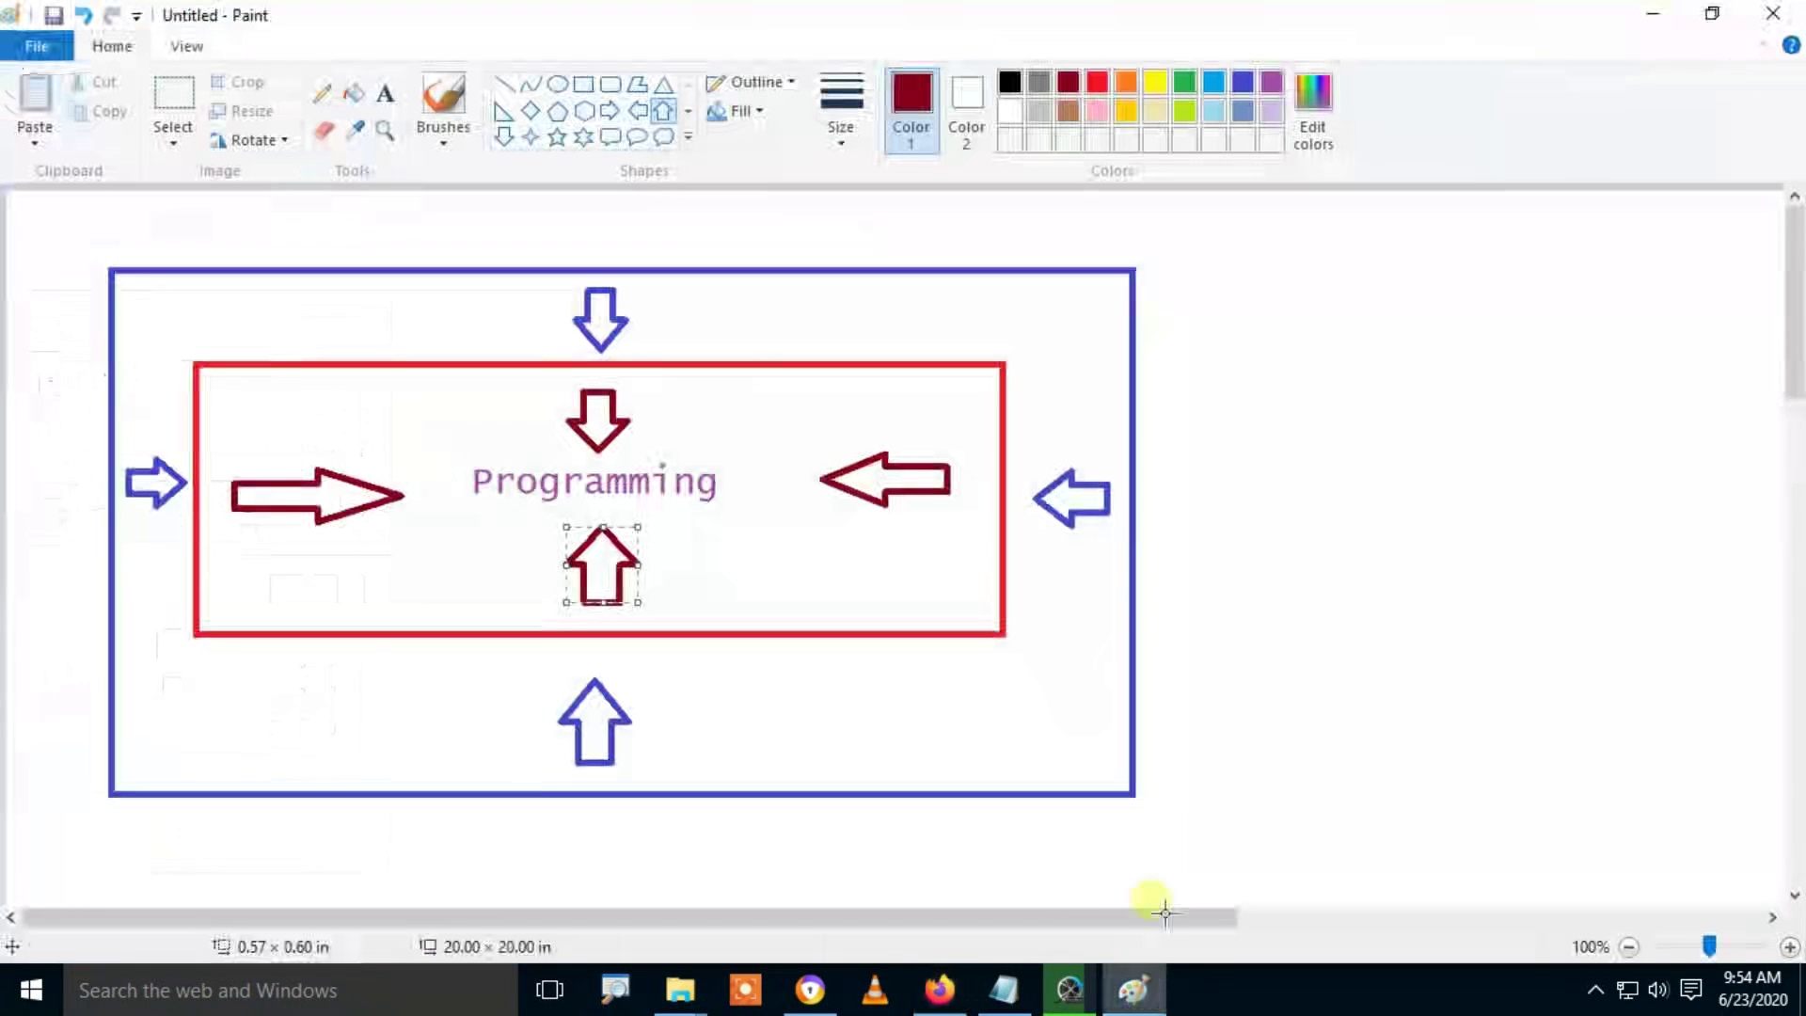
pyautogui.click(1359, 577)
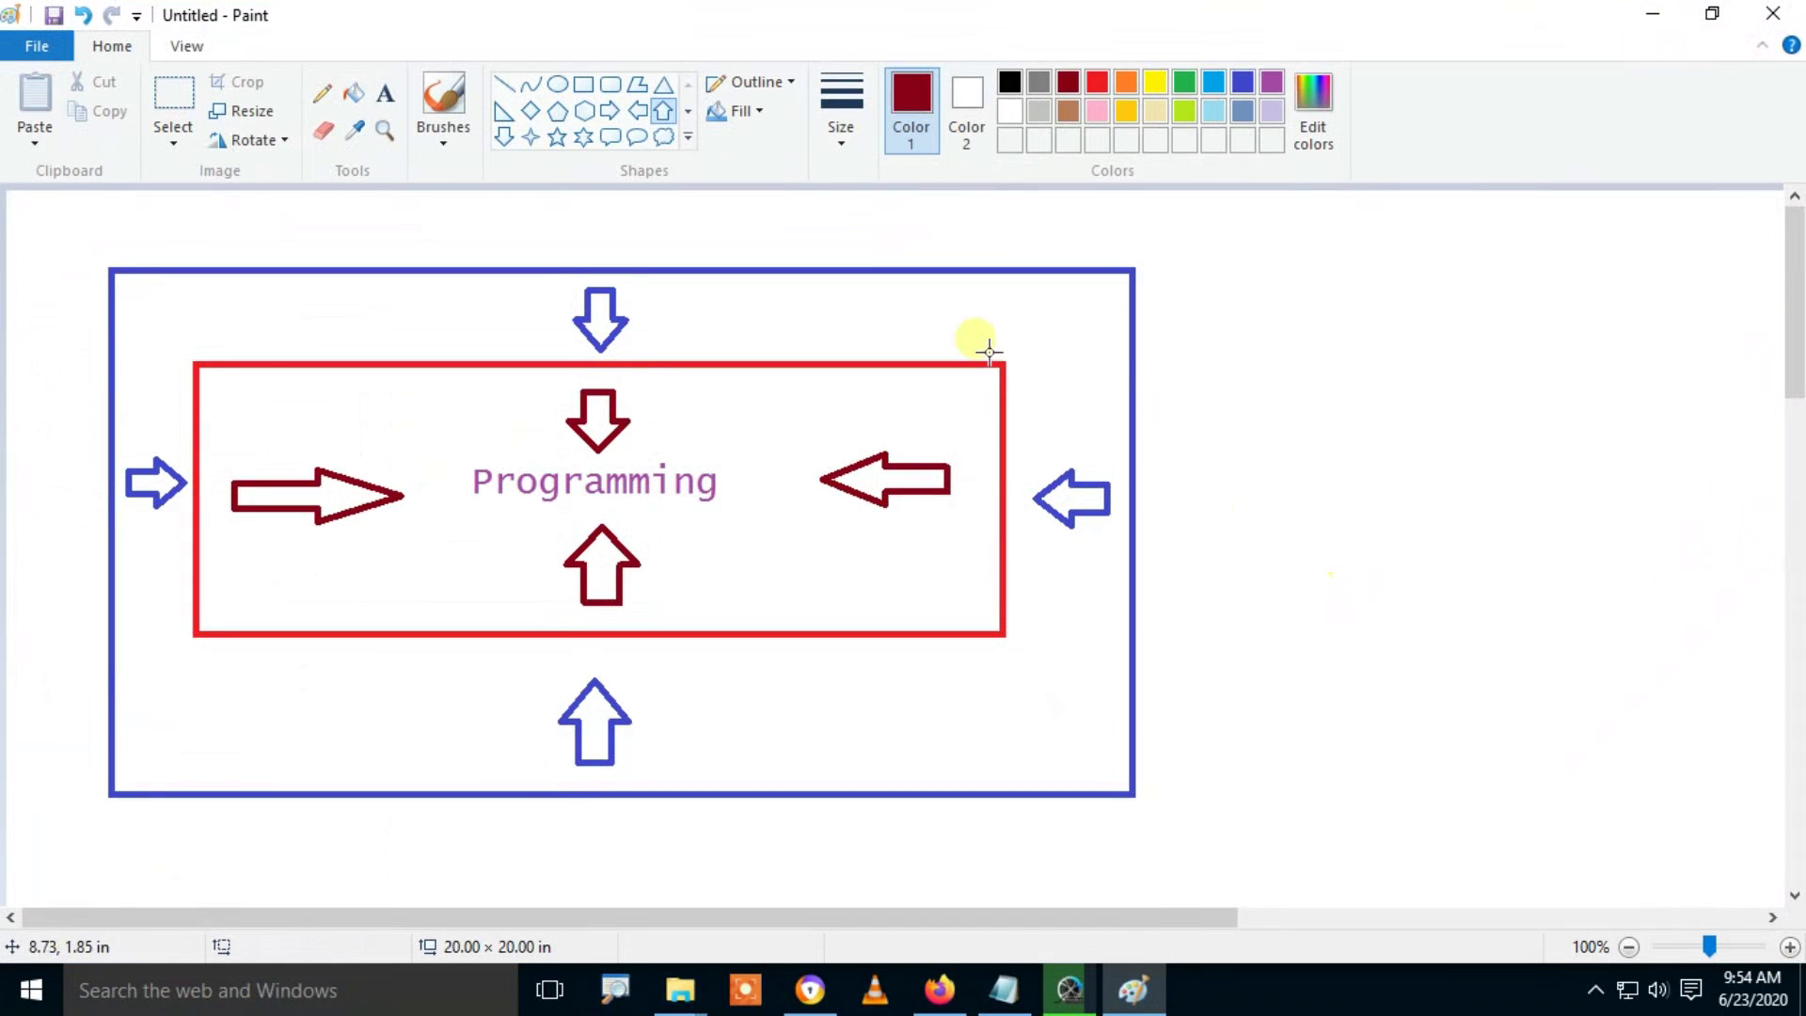
pyautogui.click(595, 87)
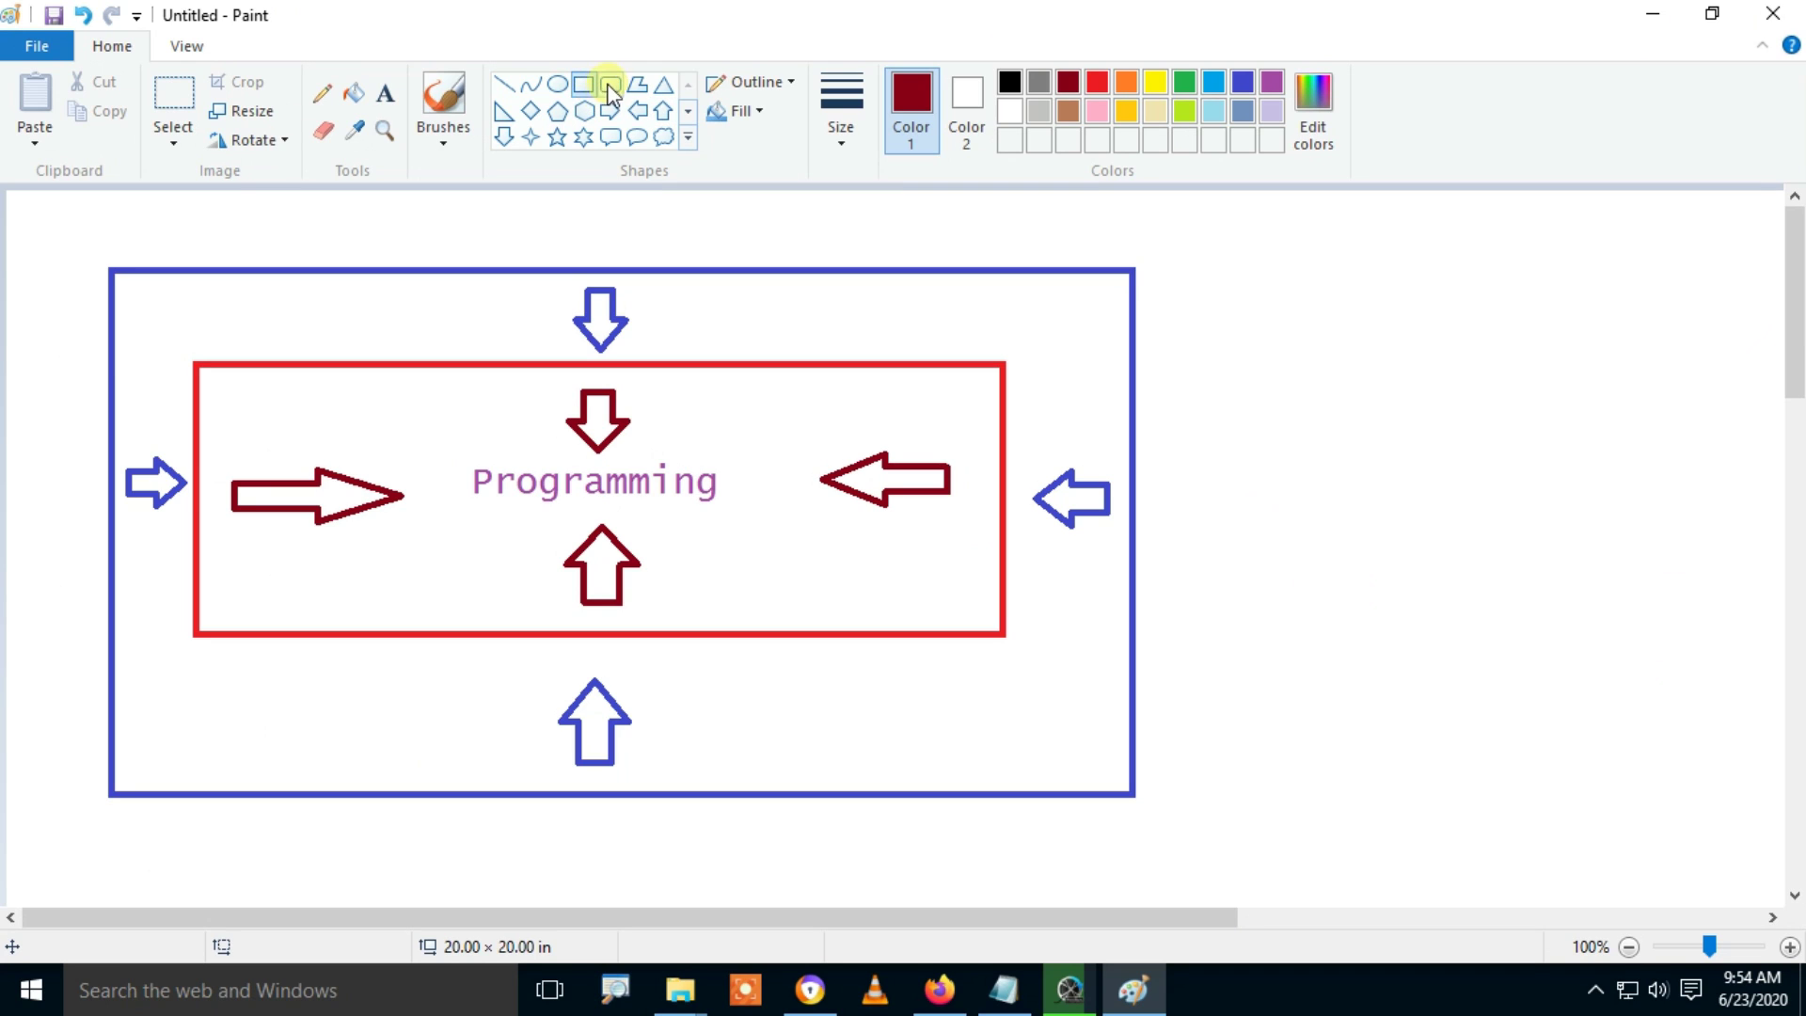
pyautogui.click(782, 82)
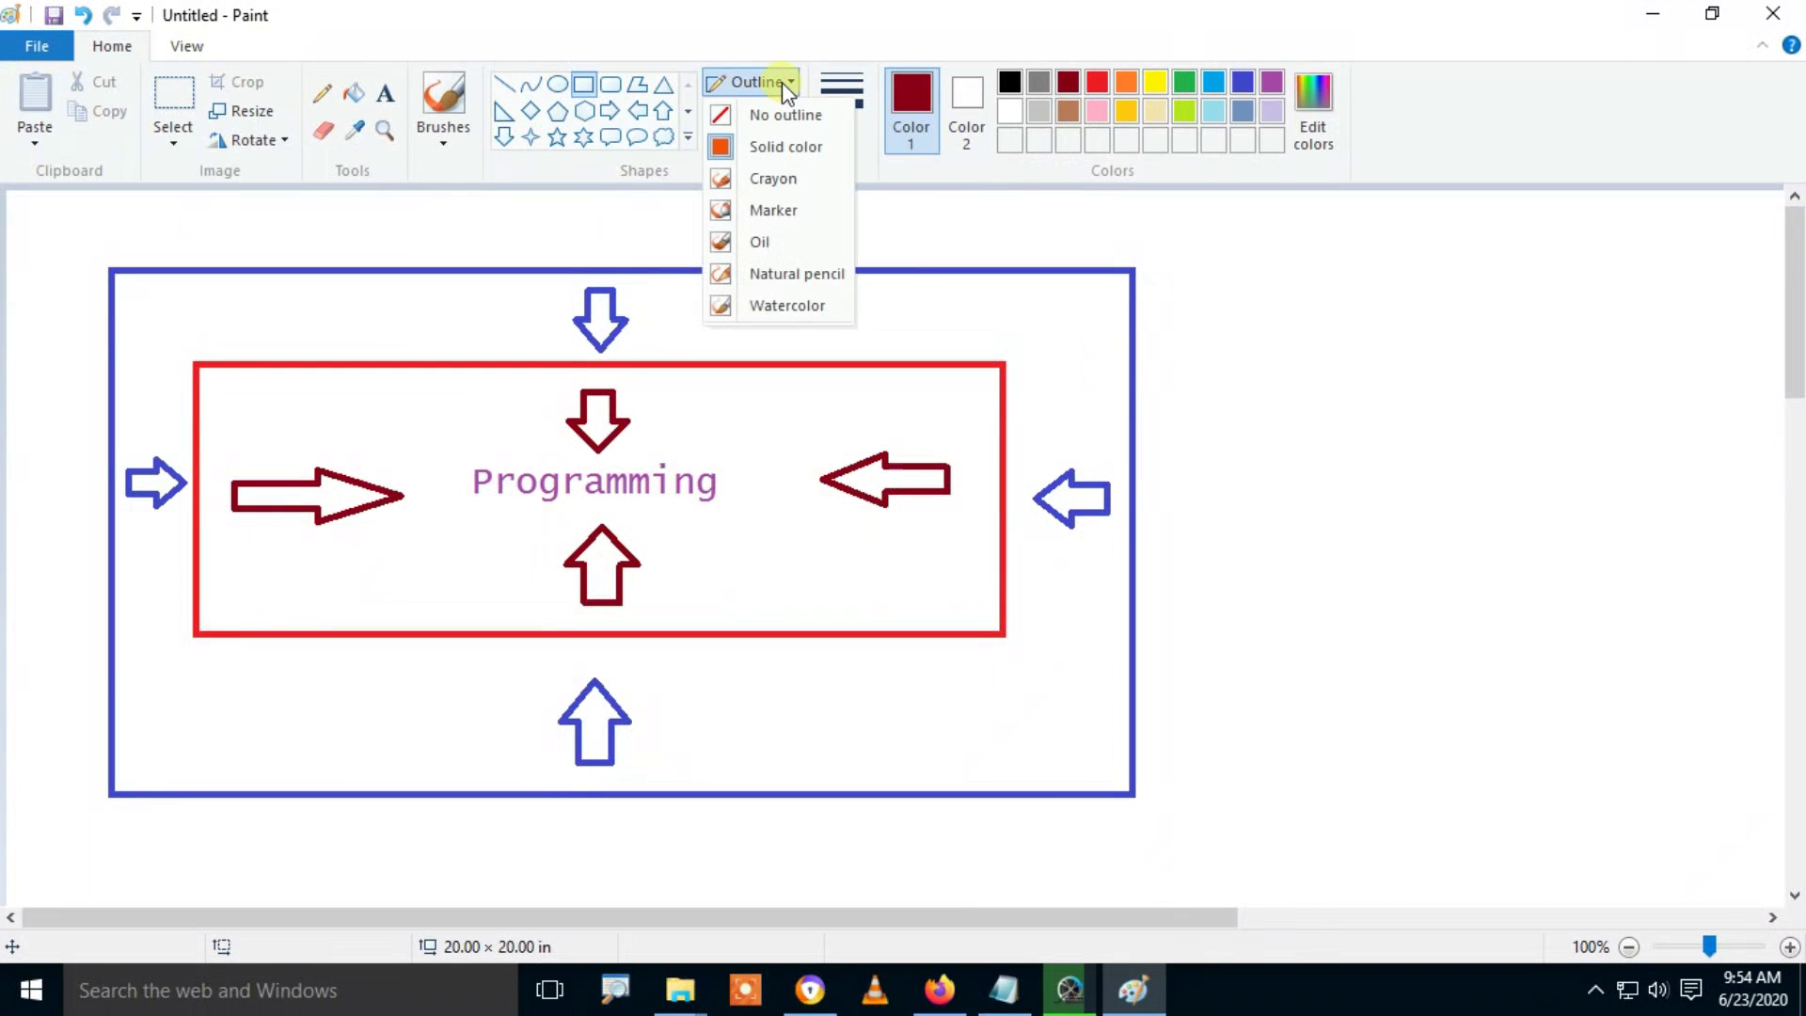
pyautogui.click(771, 149)
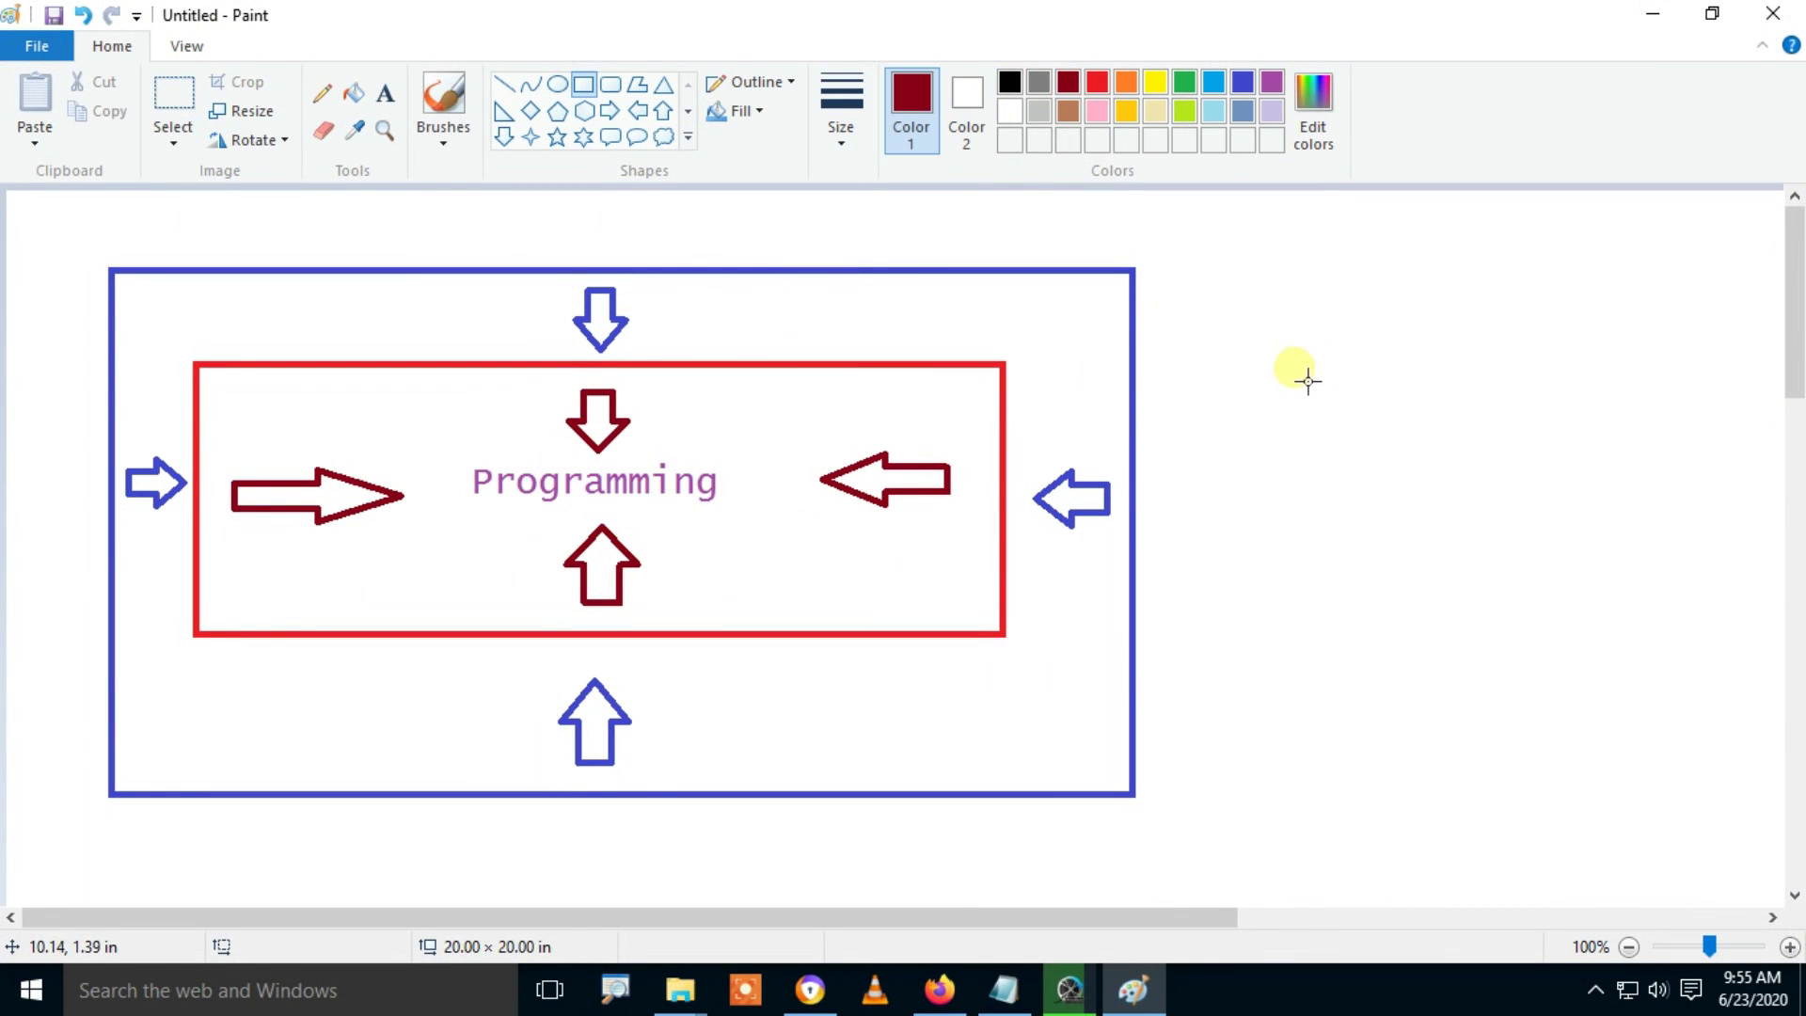
pyautogui.moveTo(1296, 378)
pyautogui.mouseDown()
pyautogui.moveTo(1392, 468)
pyautogui.moveTo(1604, 598)
pyautogui.mouseUp()
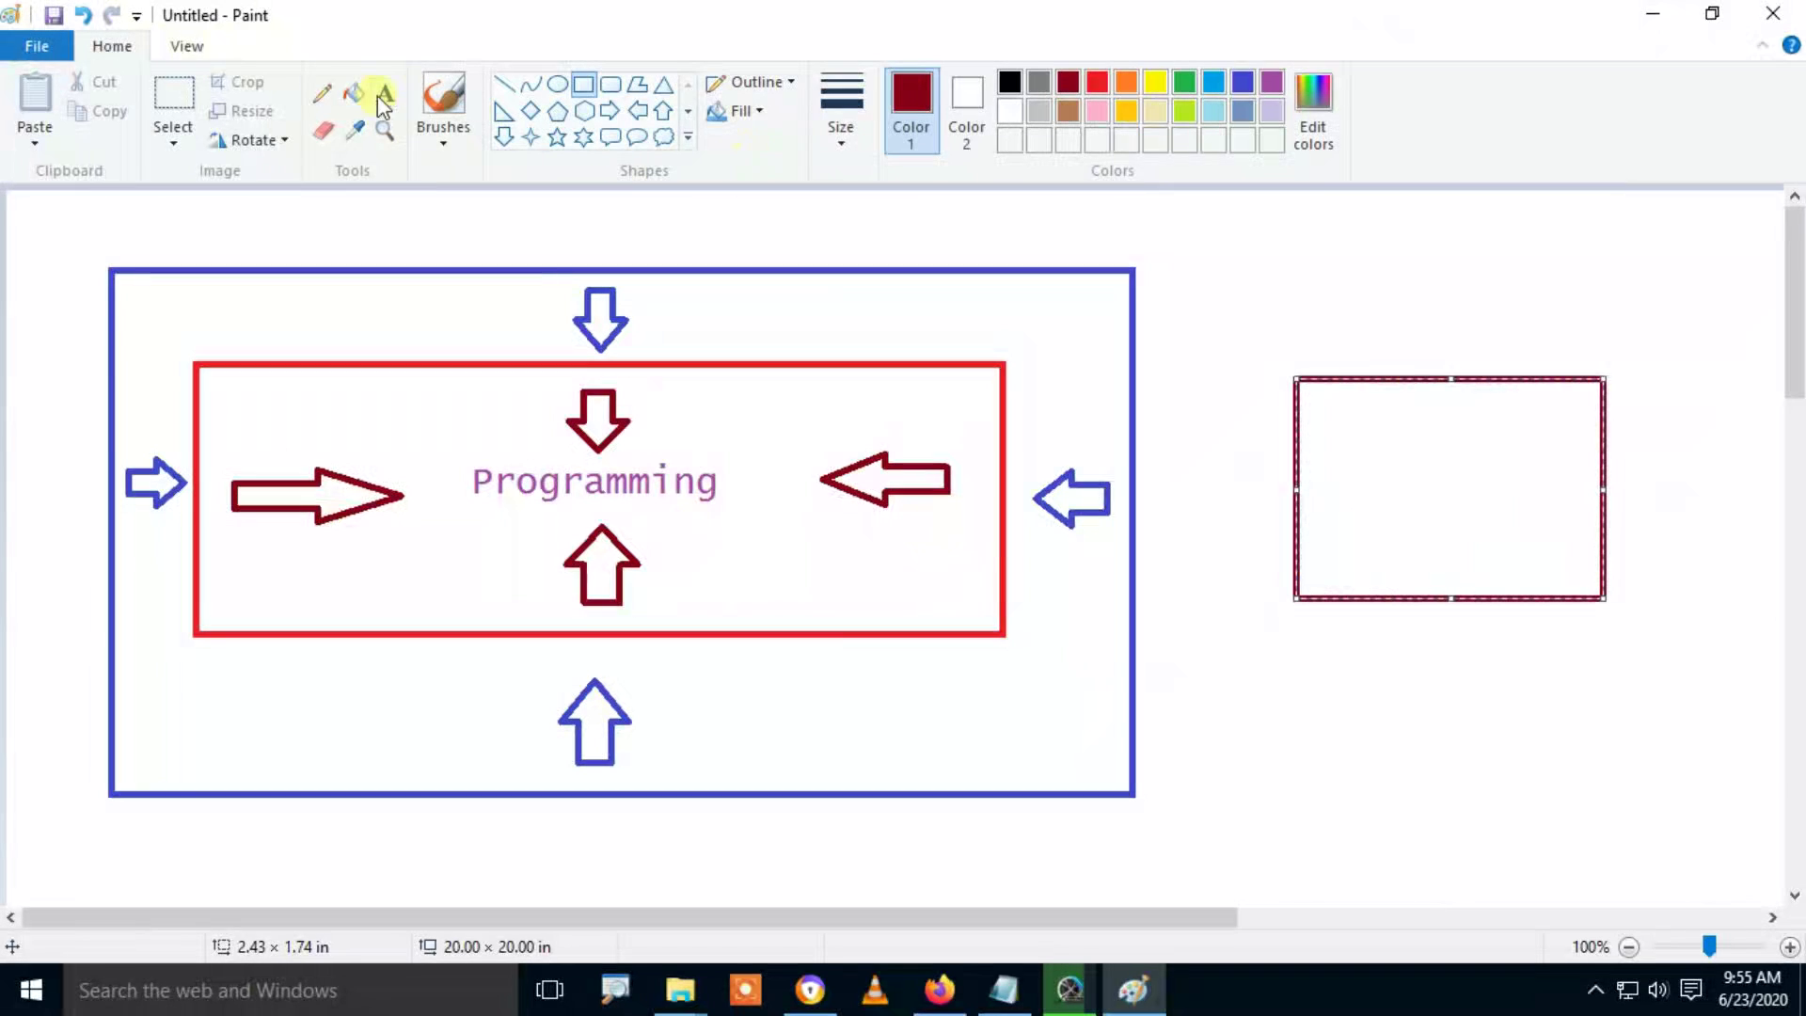
pyautogui.click(354, 93)
pyautogui.click(1342, 423)
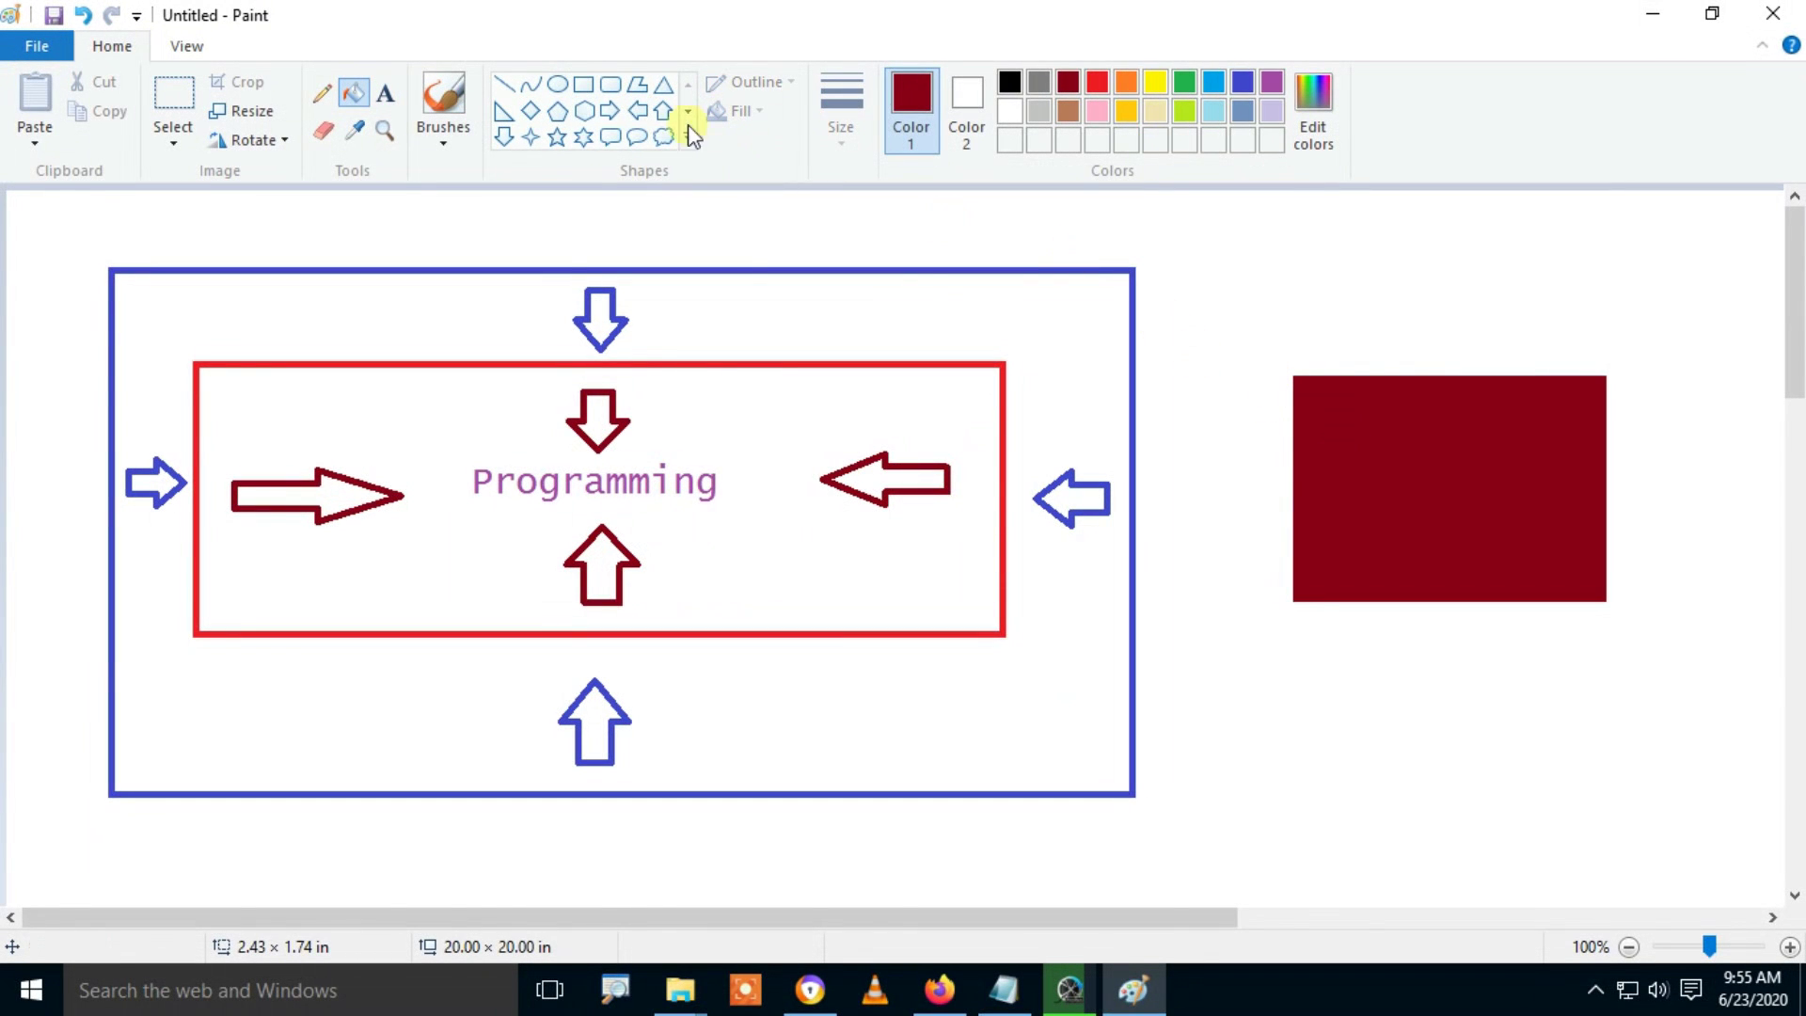
# Step: Draw a blue outlined rectangle about 1.78 × 1.22 in overlapping the upper-right corner of the dark red rectangle
pyautogui.click(585, 85)
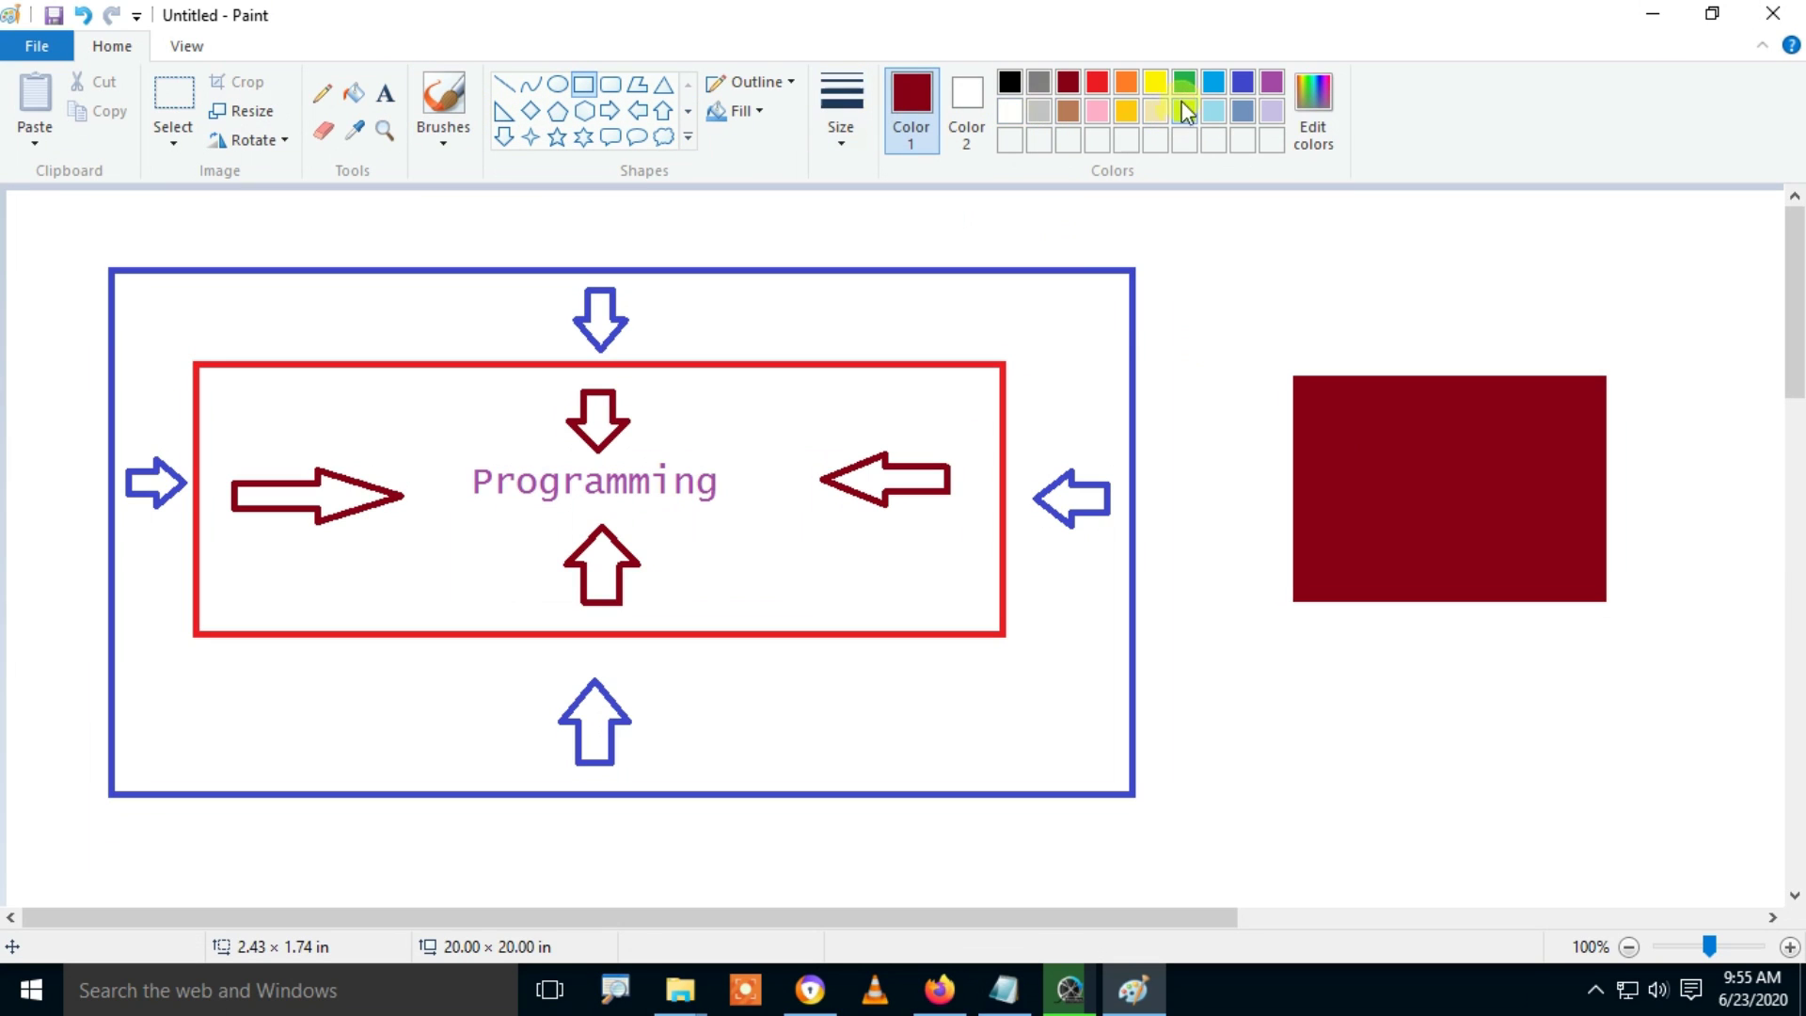
pyautogui.click(1242, 77)
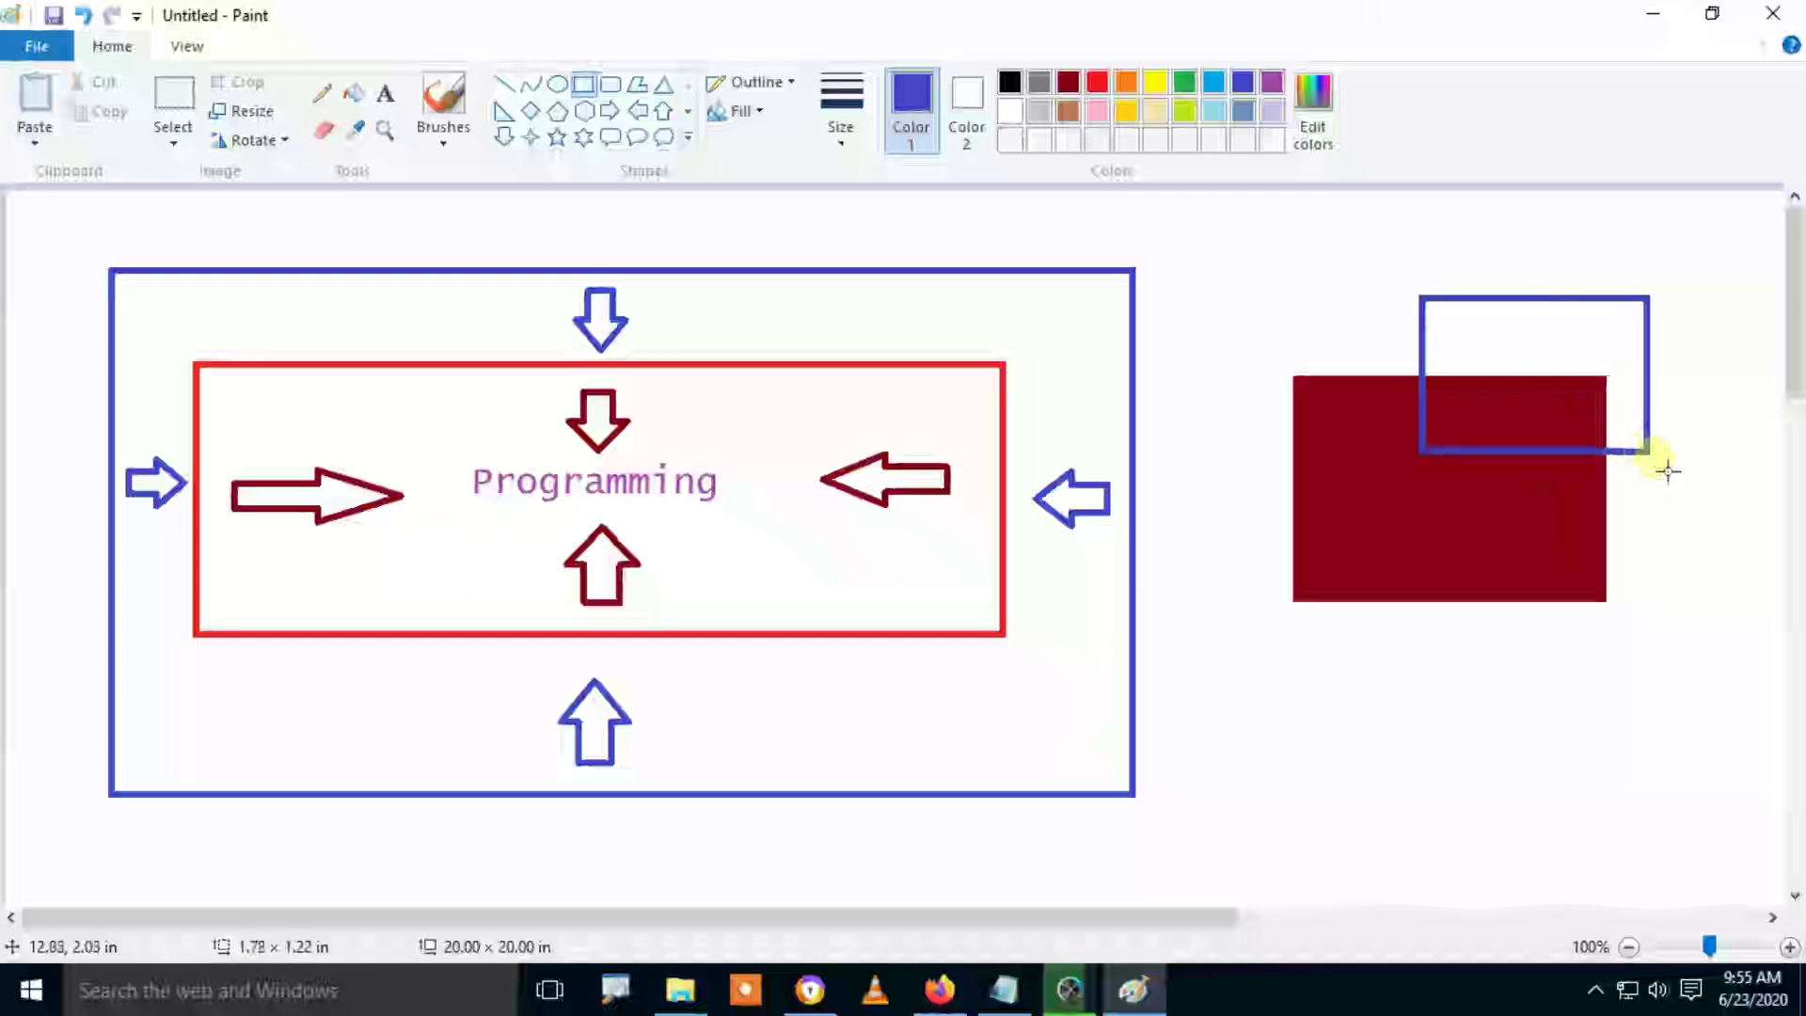
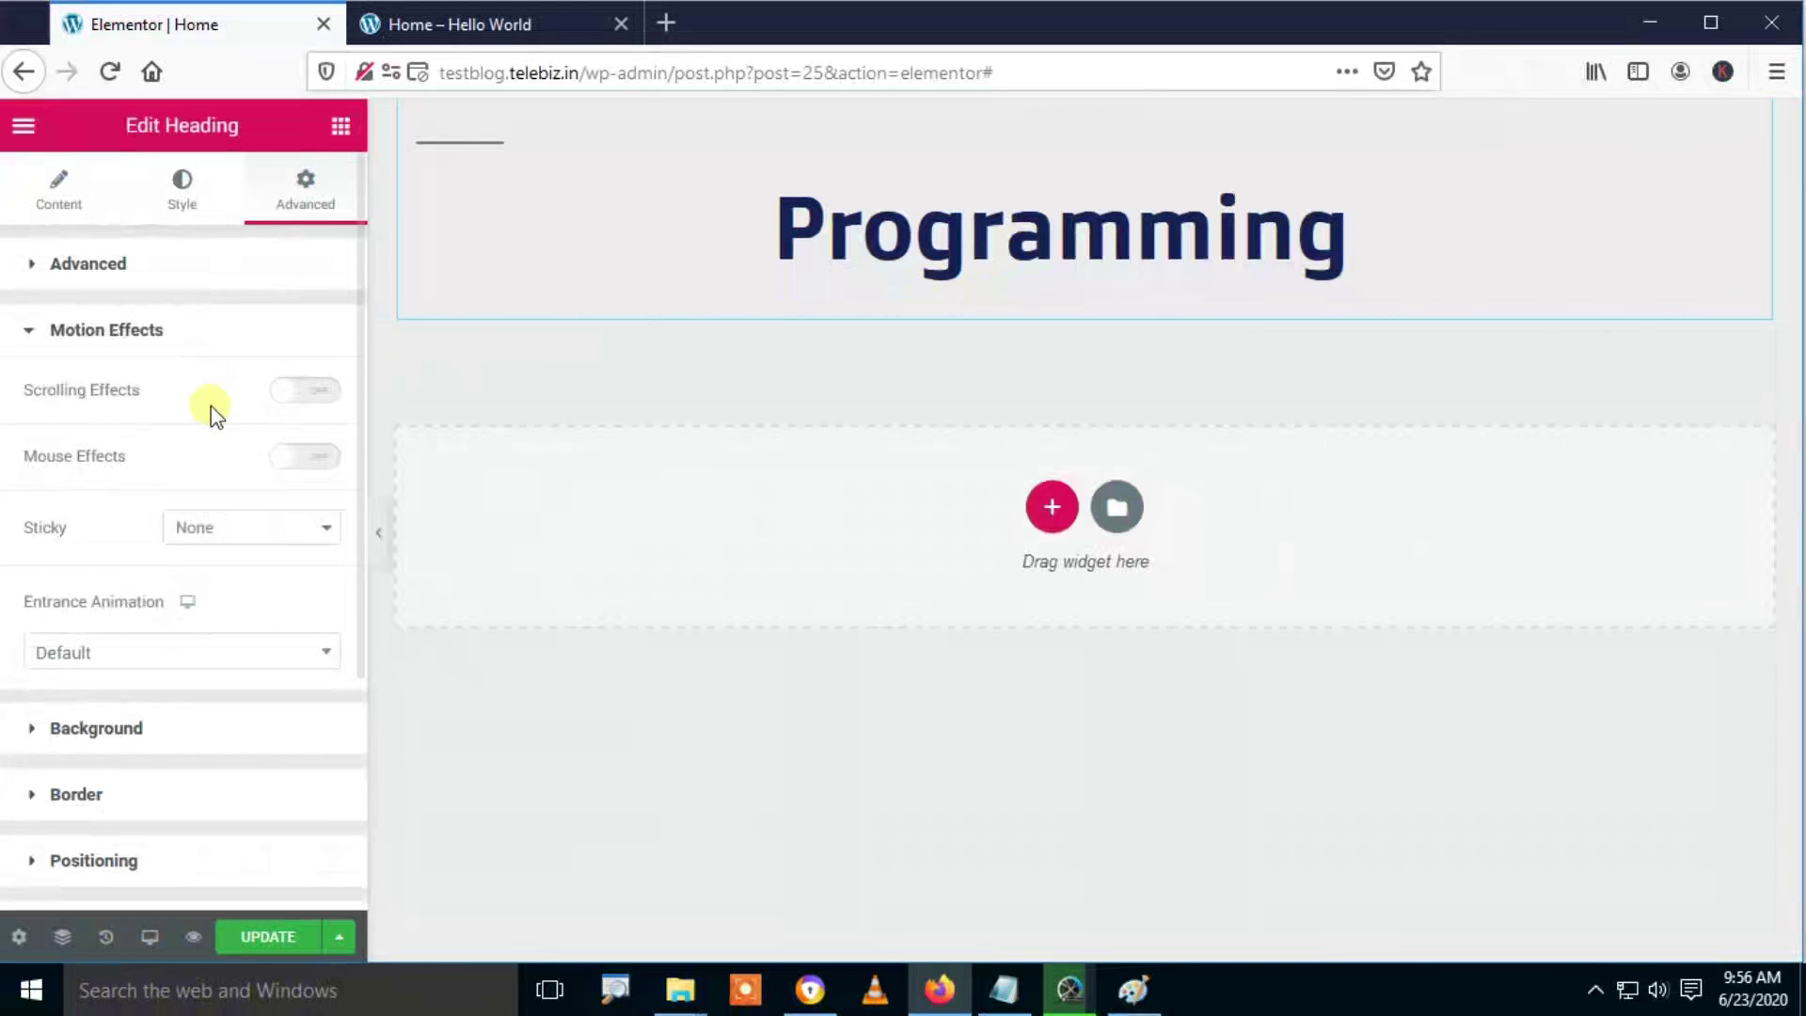
# Step: Turn on the heading's scrolling effects and set an upward vertical scroll with speed 1.8 and a viewport from 8% to 100%
pyautogui.click(314, 393)
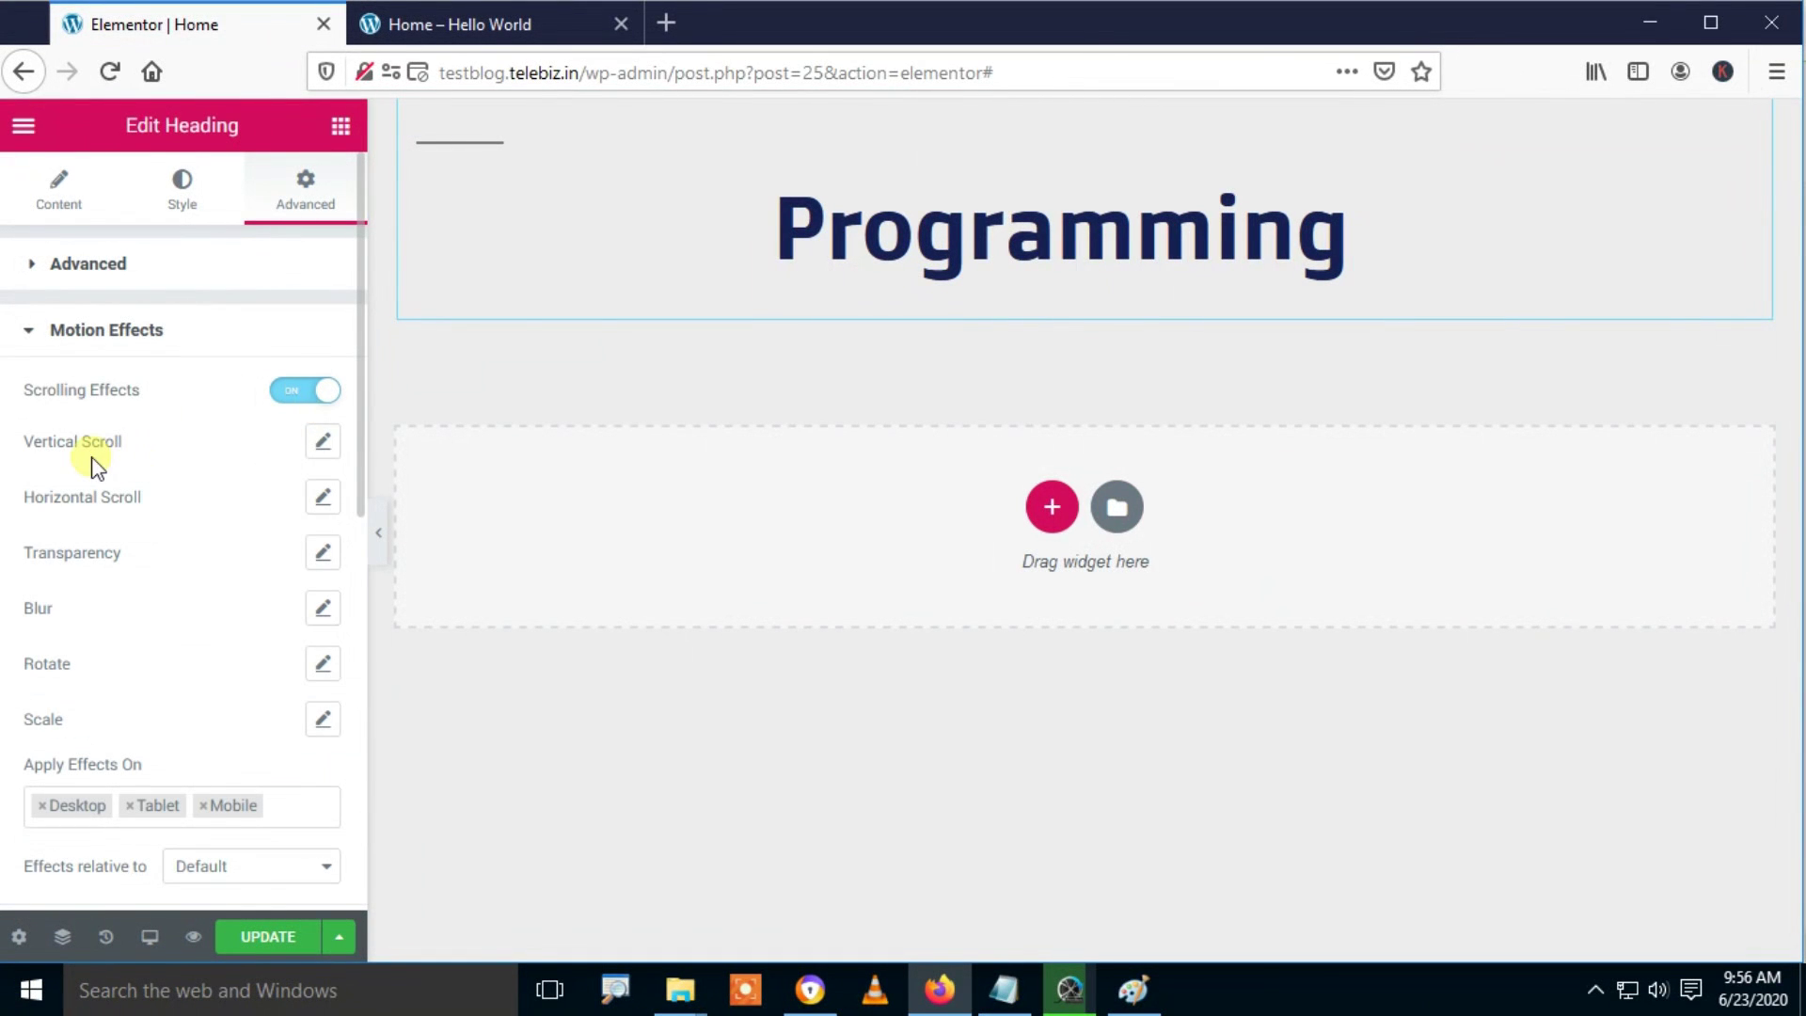
pyautogui.click(323, 442)
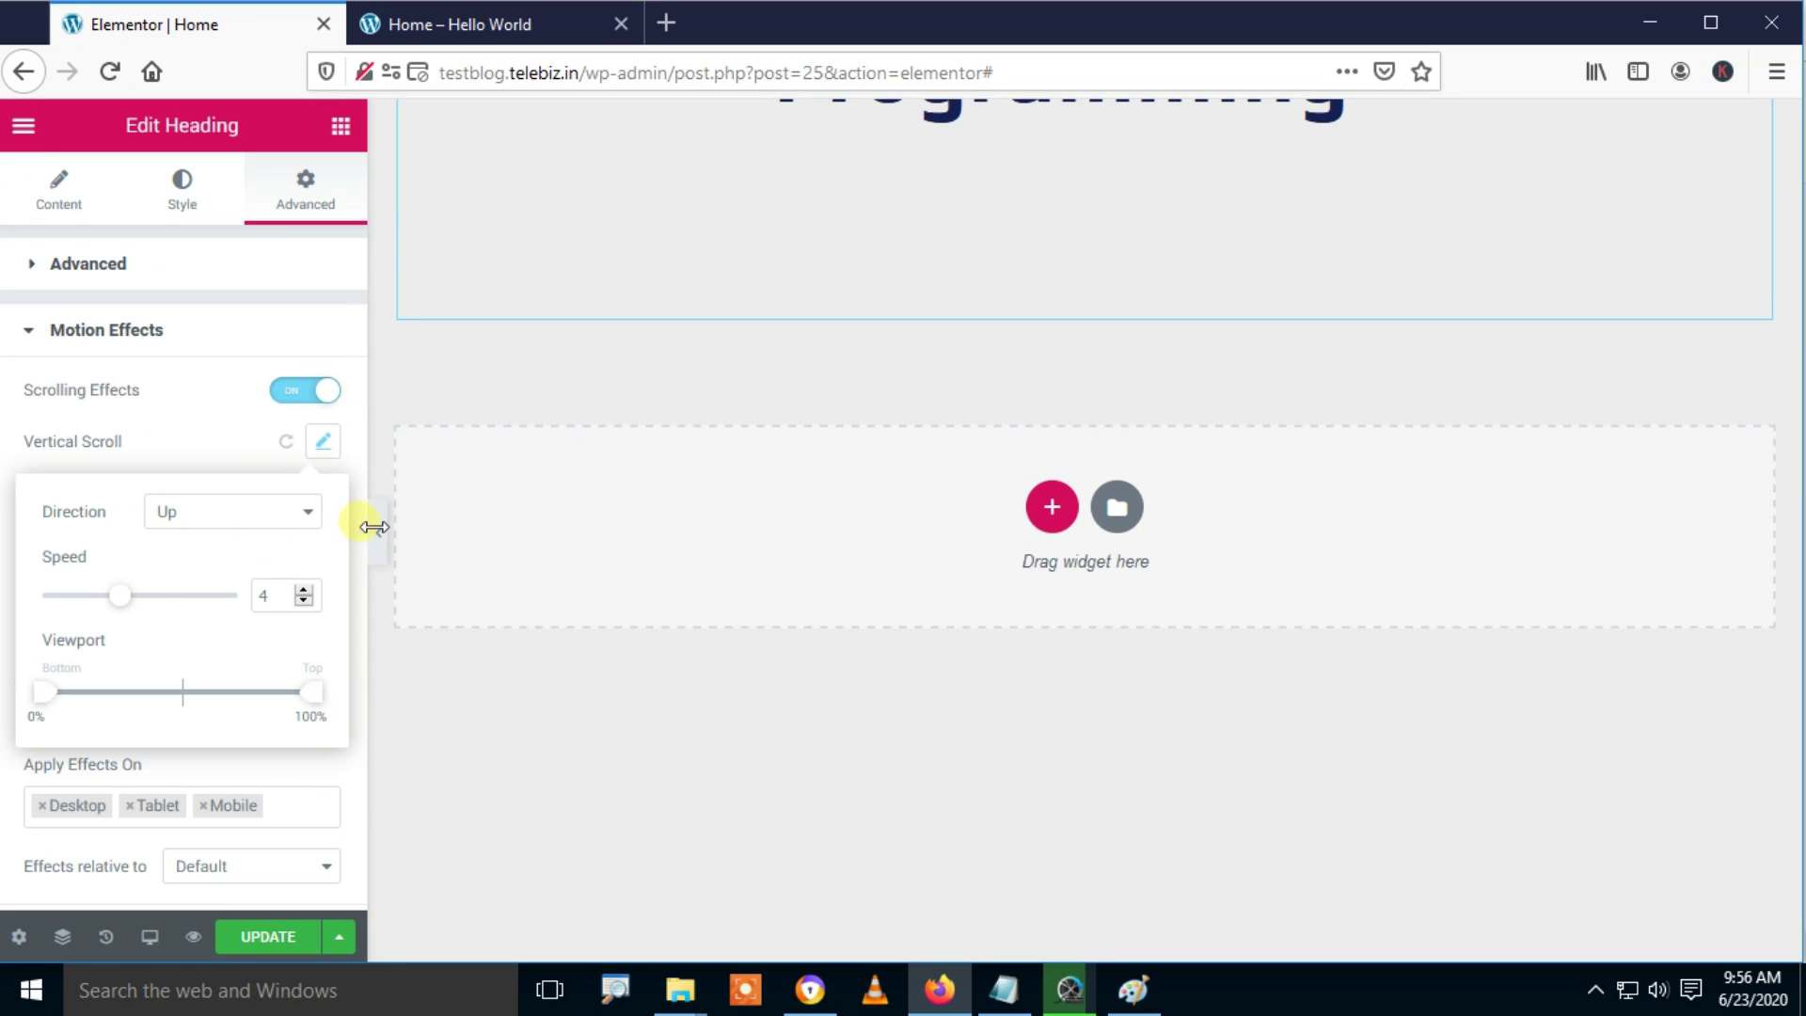
pyautogui.moveTo(119, 595)
pyautogui.mouseDown()
pyautogui.moveTo(179, 616)
pyautogui.moveTo(57, 598)
pyautogui.moveTo(124, 607)
pyautogui.moveTo(76, 605)
pyautogui.moveTo(107, 611)
pyautogui.moveTo(91, 602)
pyautogui.mouseUp()
pyautogui.moveTo(44, 691)
pyautogui.mouseDown()
pyautogui.moveTo(125, 708)
pyautogui.moveTo(73, 701)
pyautogui.moveTo(60, 666)
pyautogui.mouseUp()
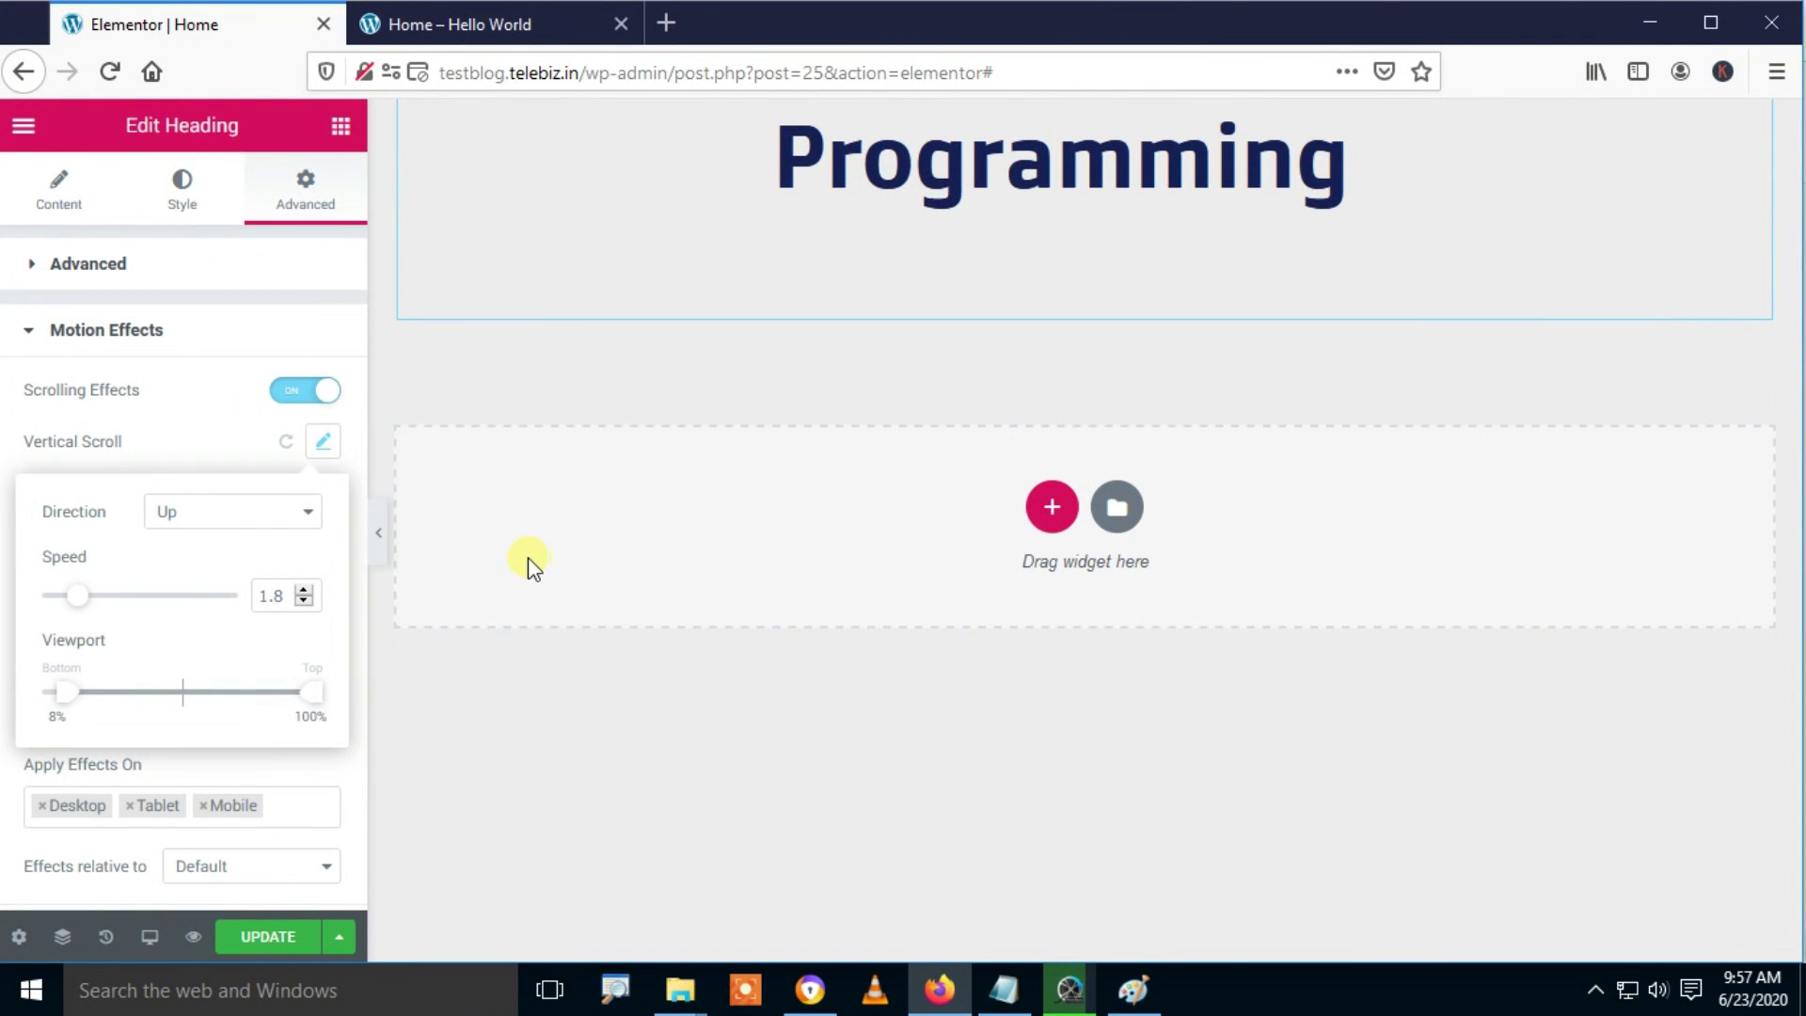
pyautogui.click(333, 344)
pyautogui.click(230, 329)
pyautogui.click(231, 336)
pyautogui.click(231, 331)
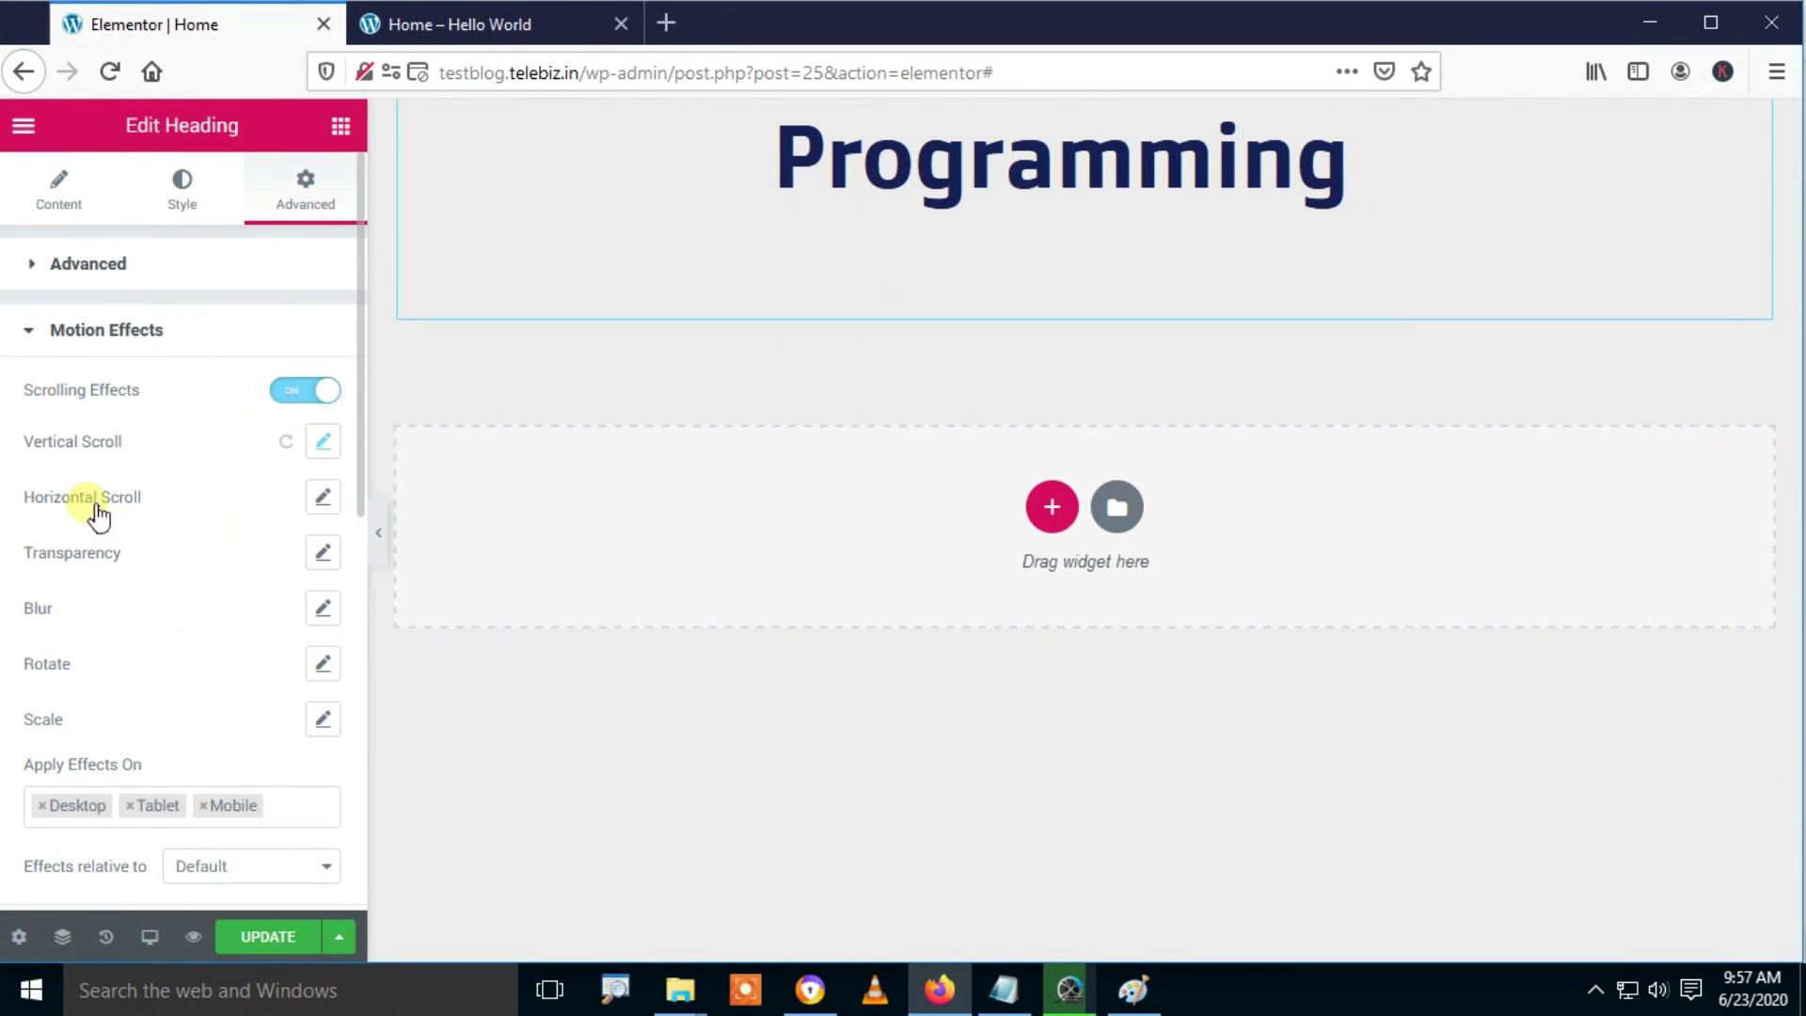
# Step: Add a horizontal scroll effect to the heading, moving to the left at speed 7 with a viewport from 11% to 100%
pyautogui.click(324, 498)
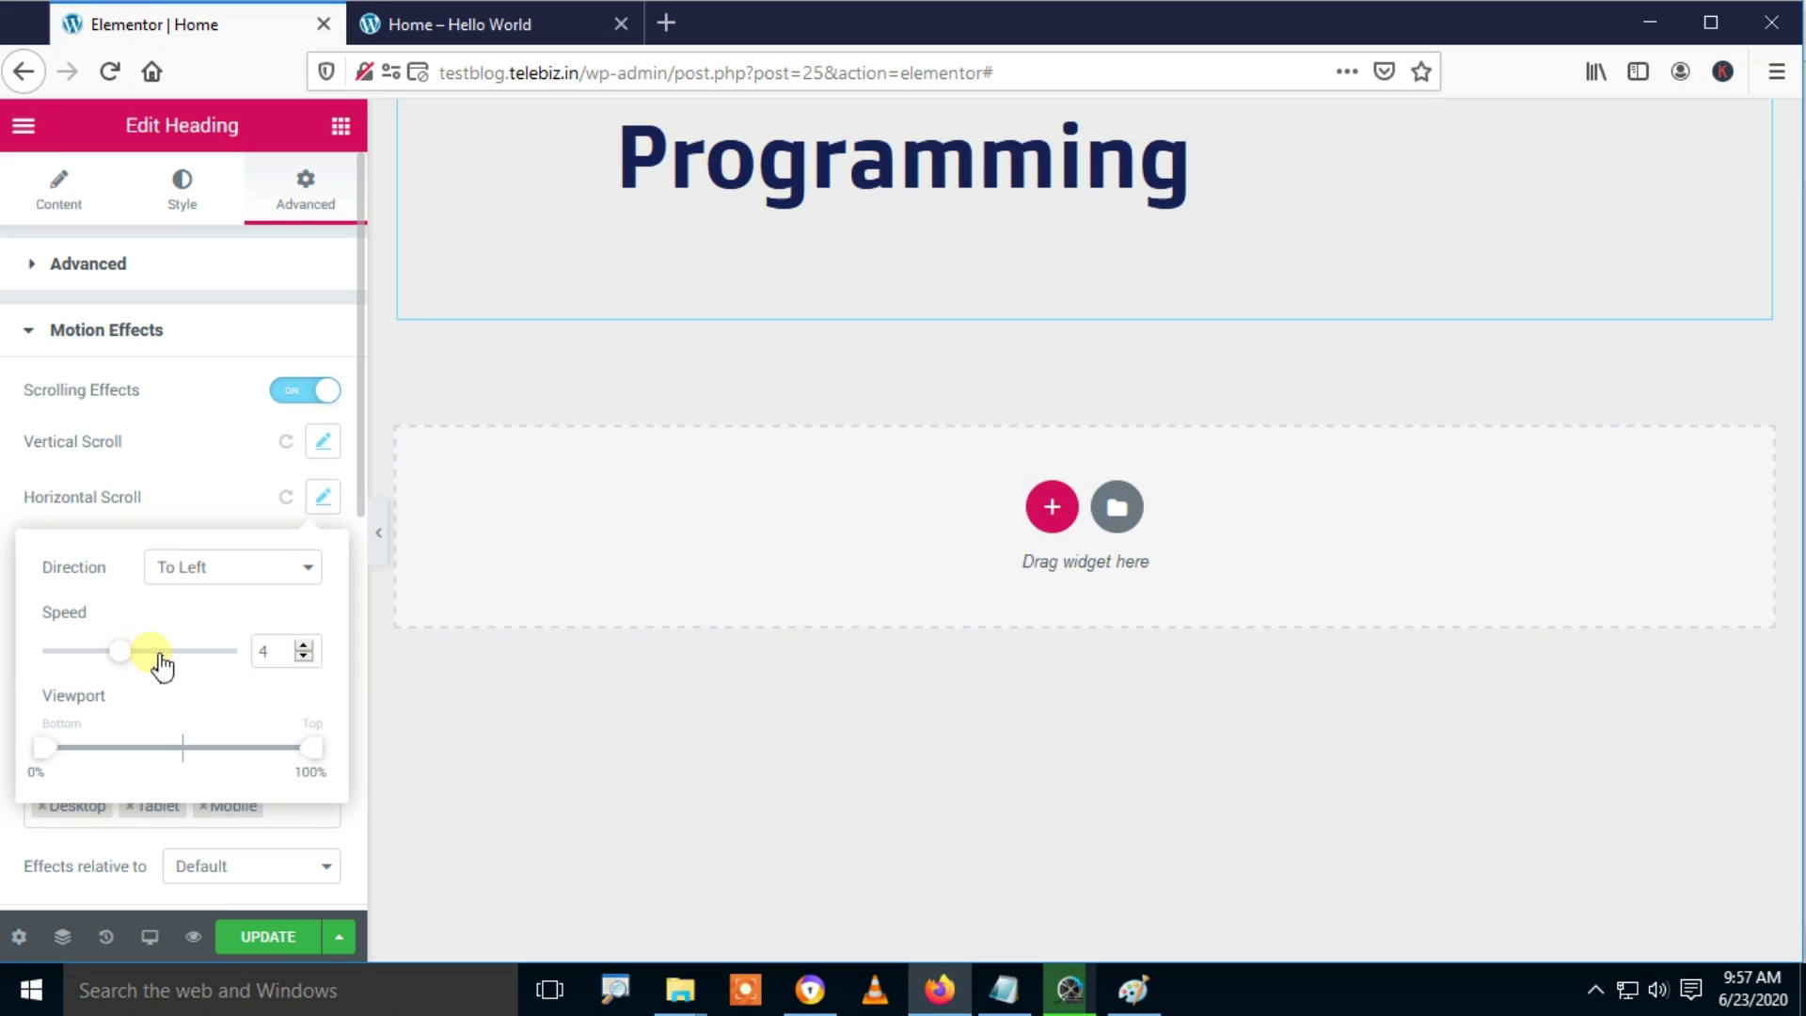
pyautogui.moveTo(122, 651); pyautogui.dragTo(179, 666)
pyautogui.moveTo(51, 757); pyautogui.dragTo(85, 753)
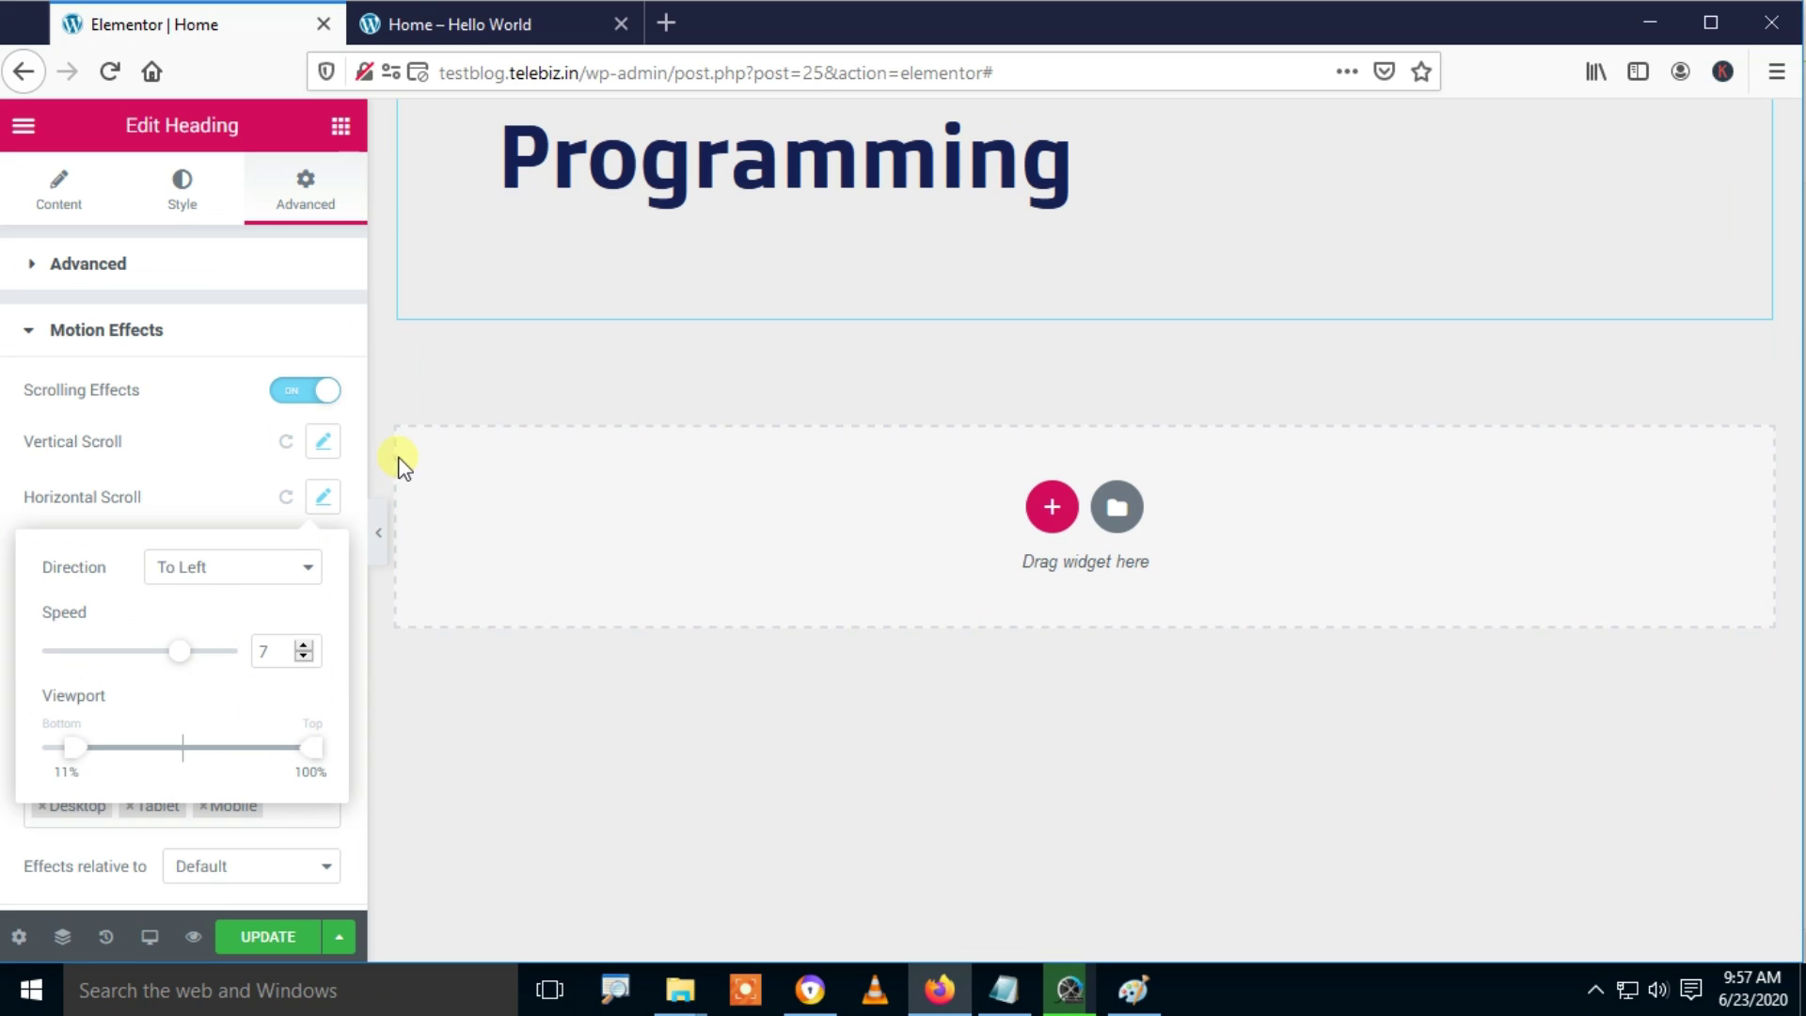
pyautogui.click(221, 350)
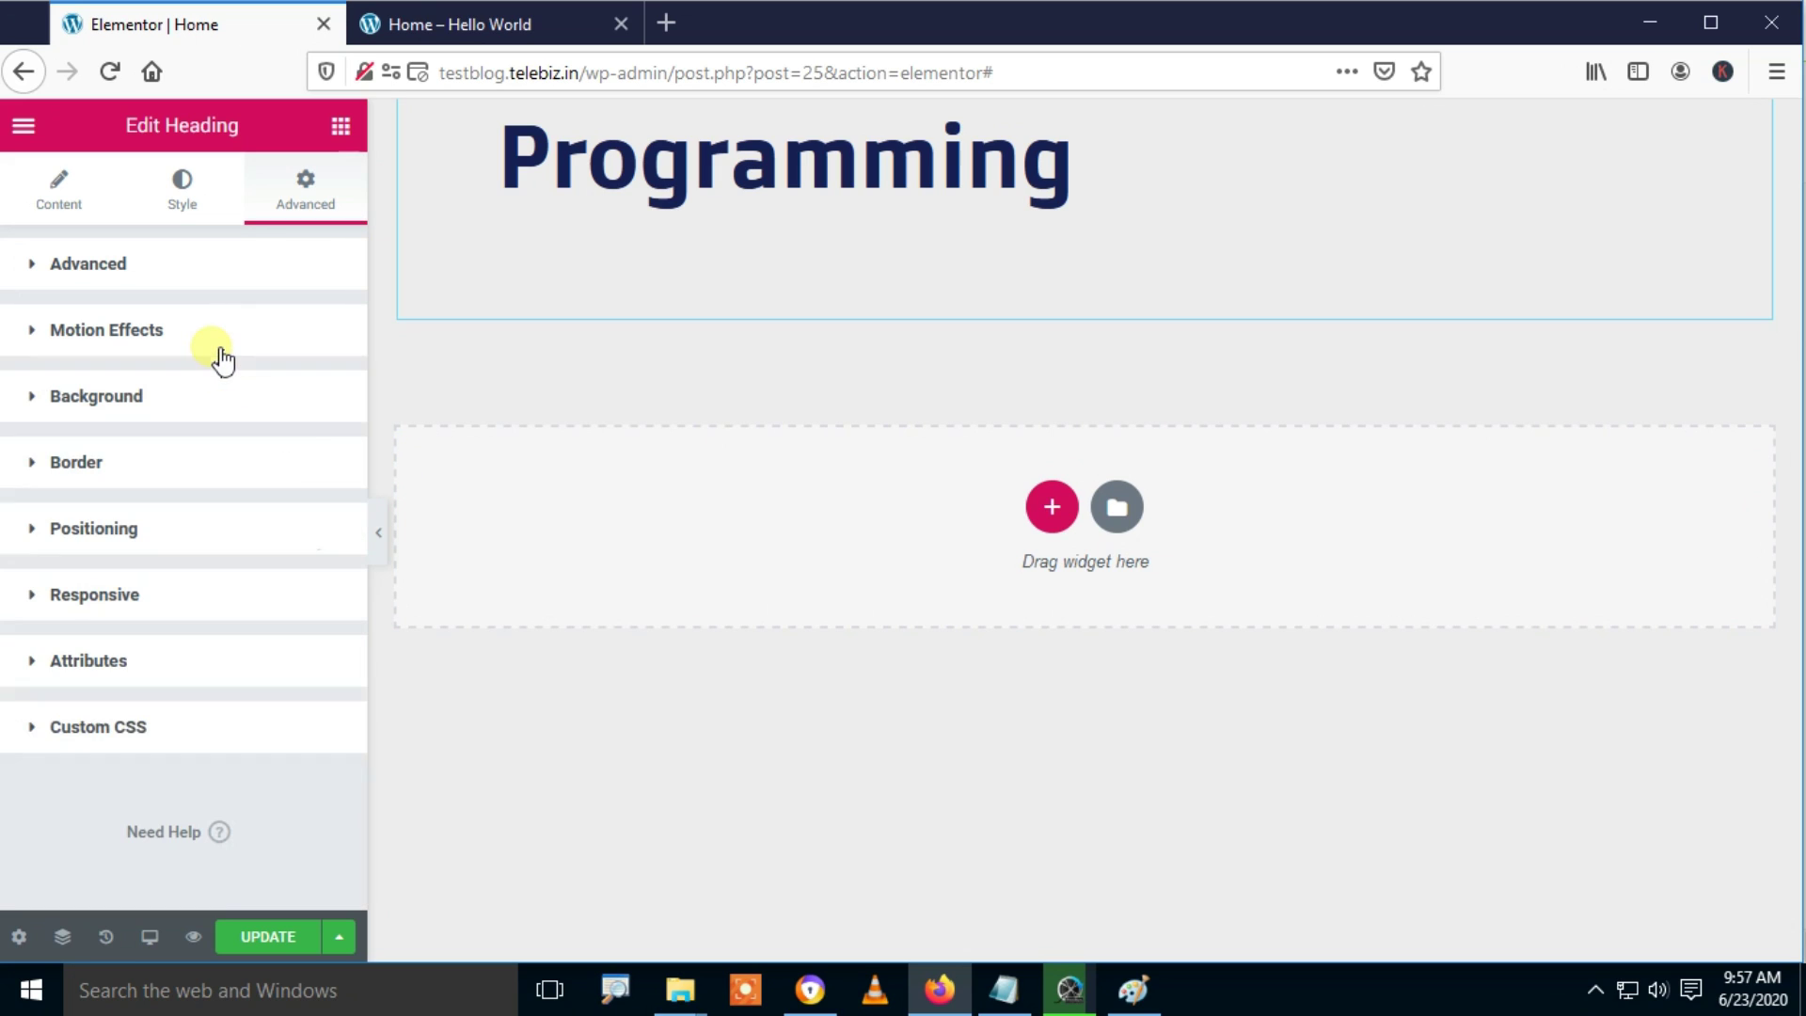
pyautogui.click(237, 348)
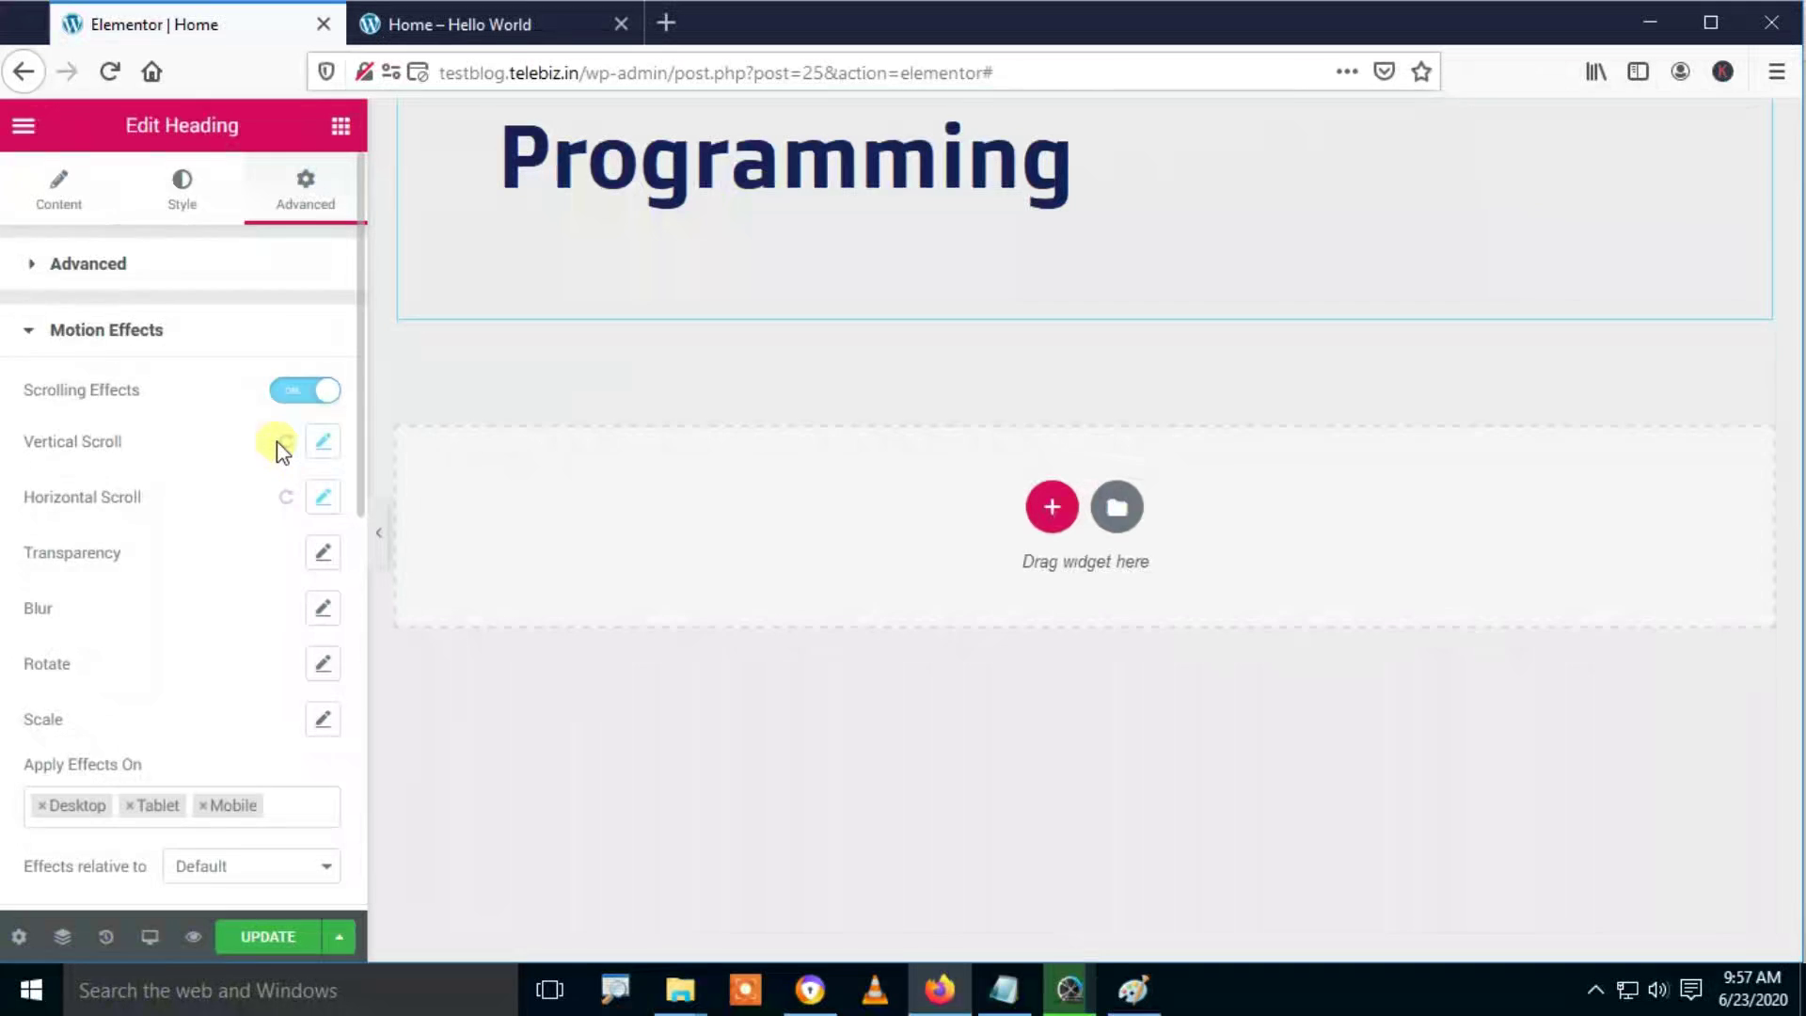
pyautogui.moveTo(270, 417)
pyautogui.mouseDown()
pyautogui.moveTo(303, 459)
pyautogui.moveTo(218, 546)
pyautogui.mouseUp()
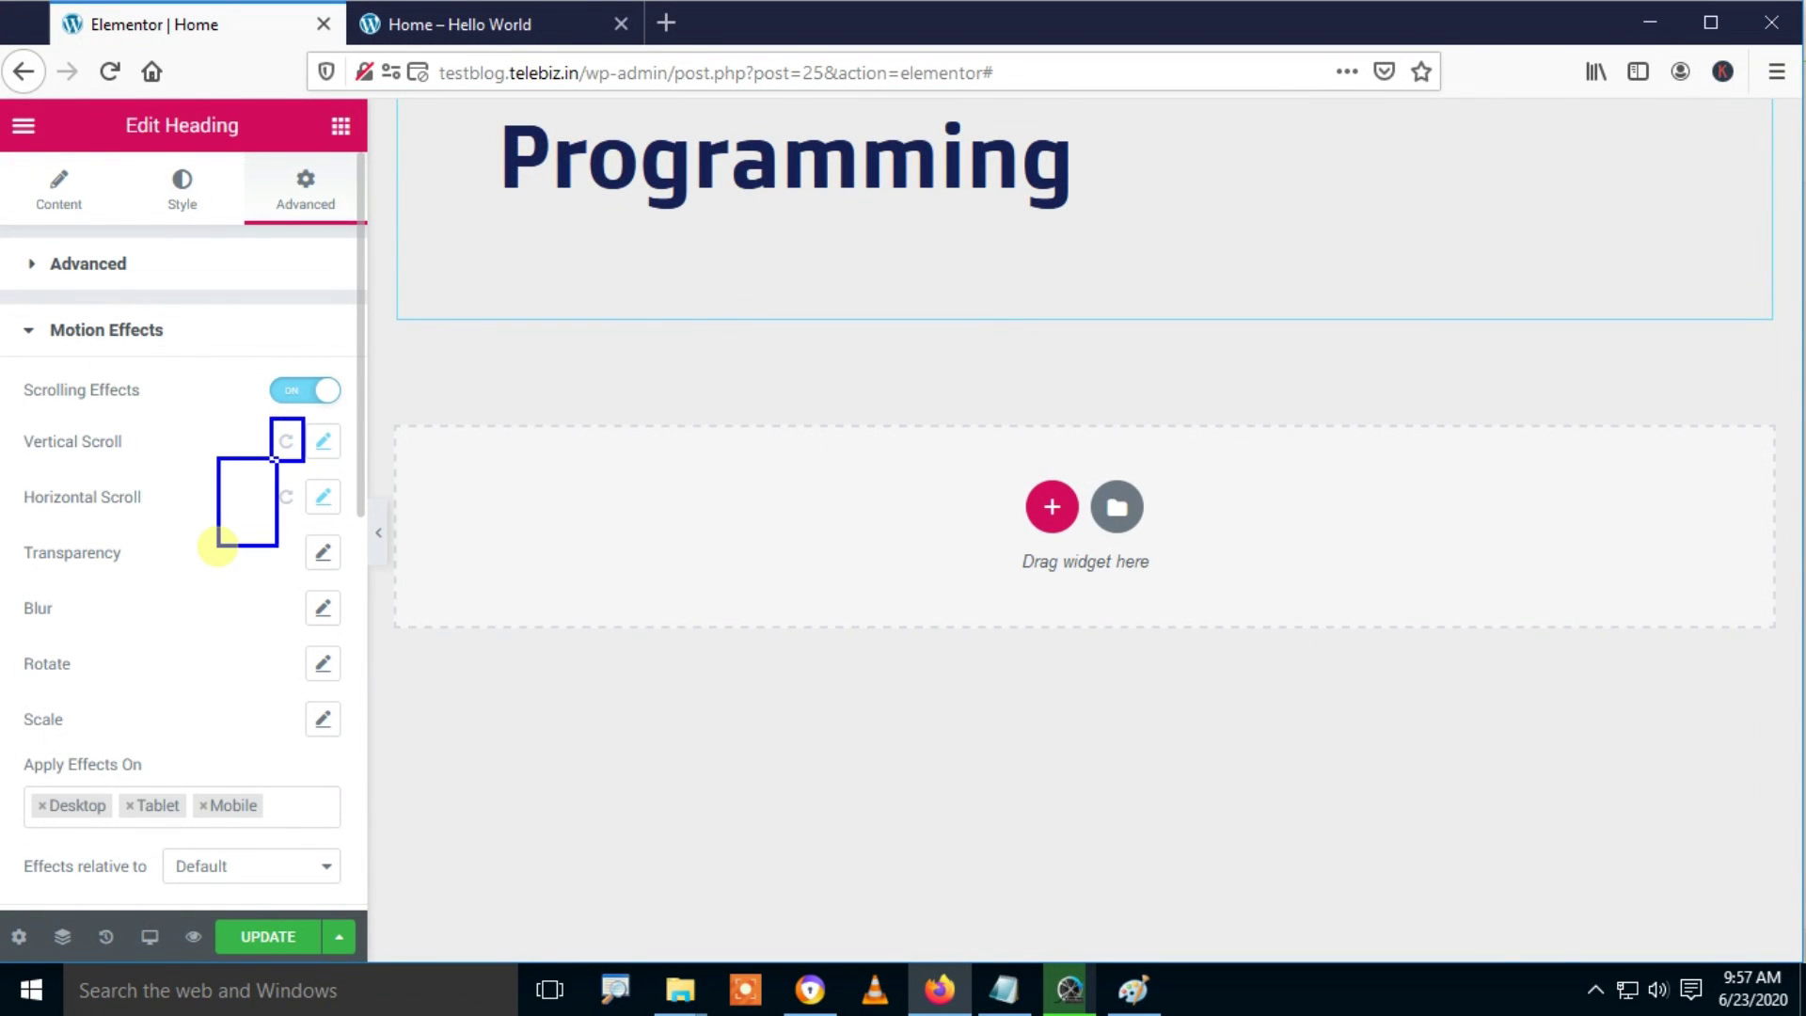
pyautogui.press('Escape')
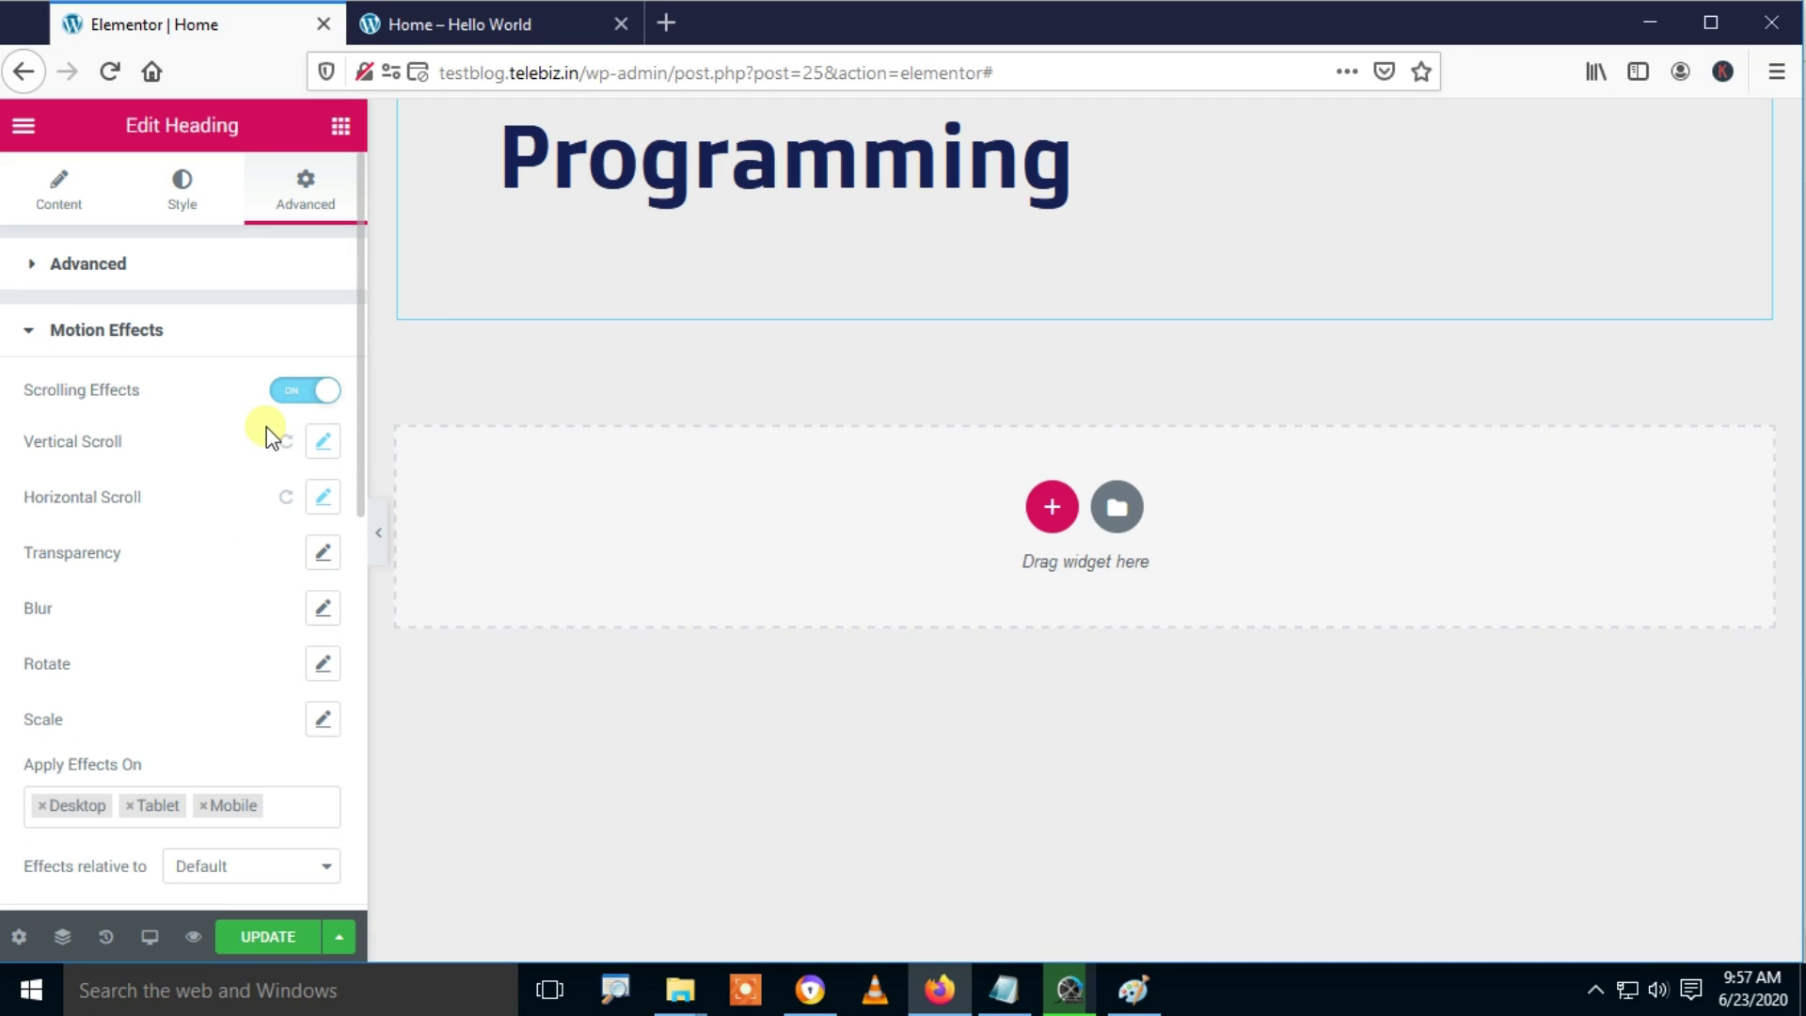
pyautogui.moveTo(267, 425)
pyautogui.mouseDown()
pyautogui.moveTo(303, 458)
pyautogui.moveTo(233, 523)
pyautogui.mouseUp()
pyautogui.press('Escape')
# Step: Update the page, reload its Home preview to check the heading's scroll effects, and return to the Elementor editor
pyautogui.click(268, 936)
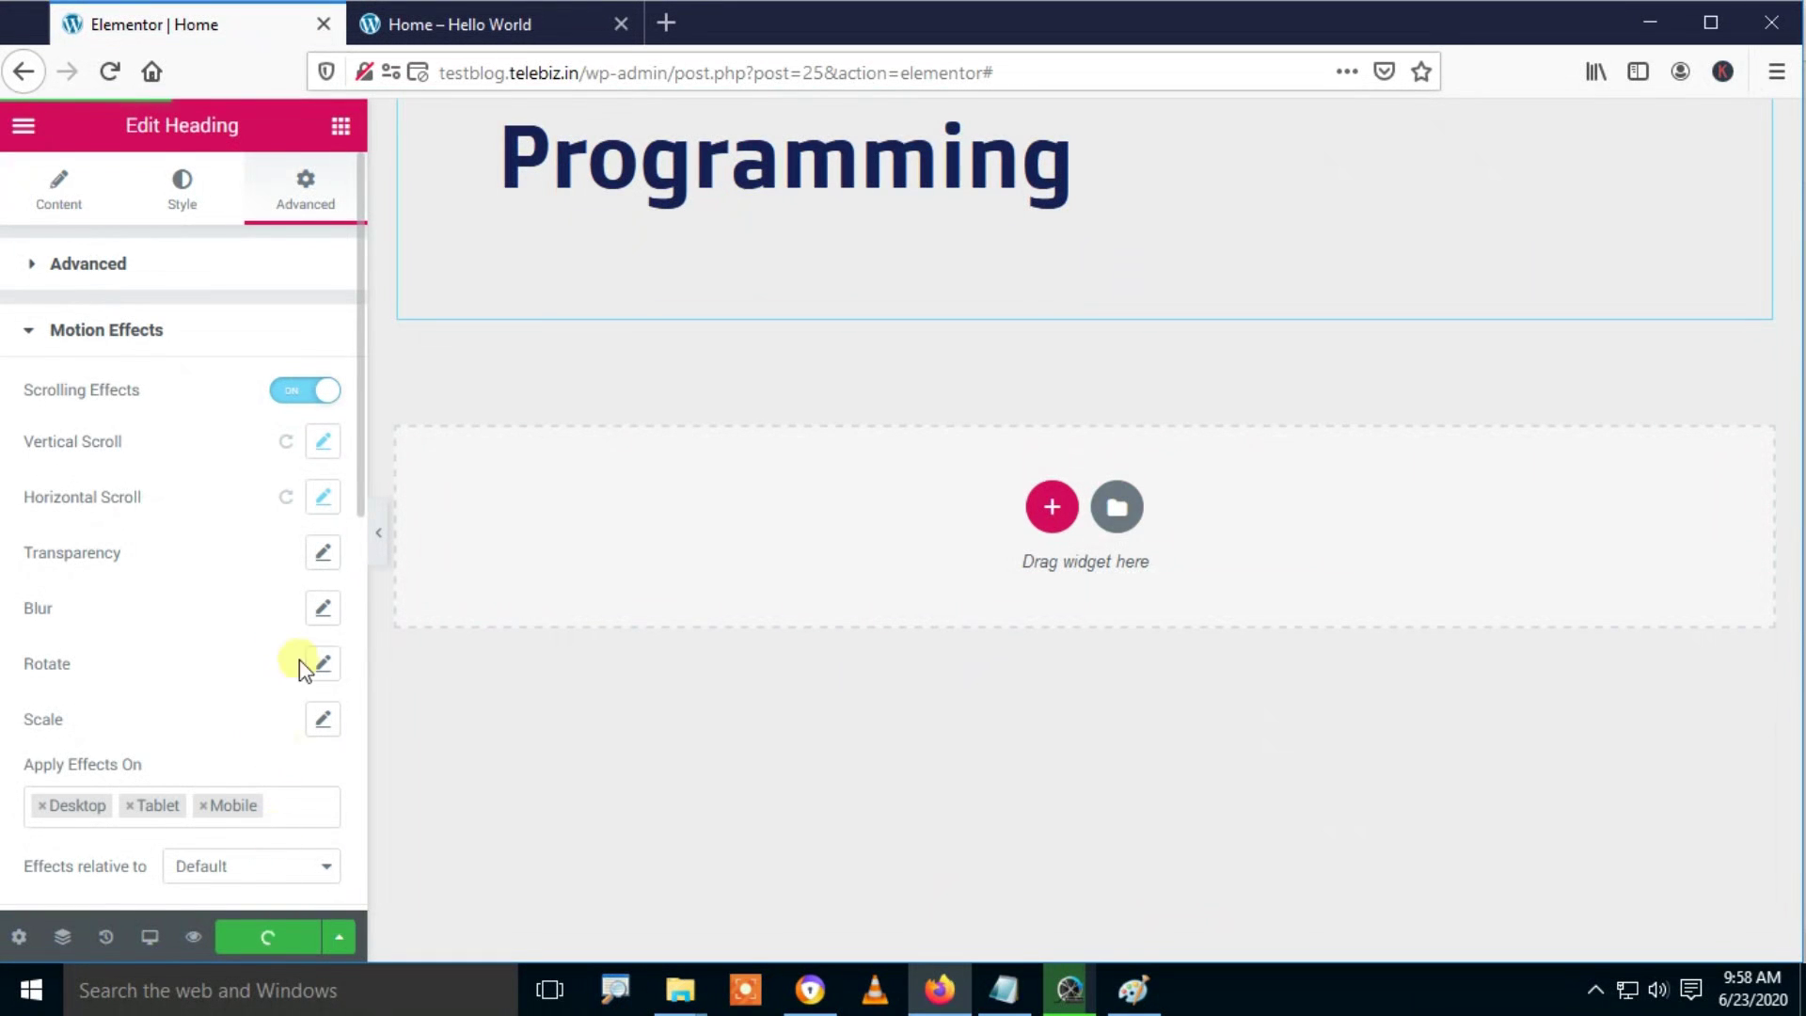
pyautogui.click(193, 937)
pyautogui.click(406, 25)
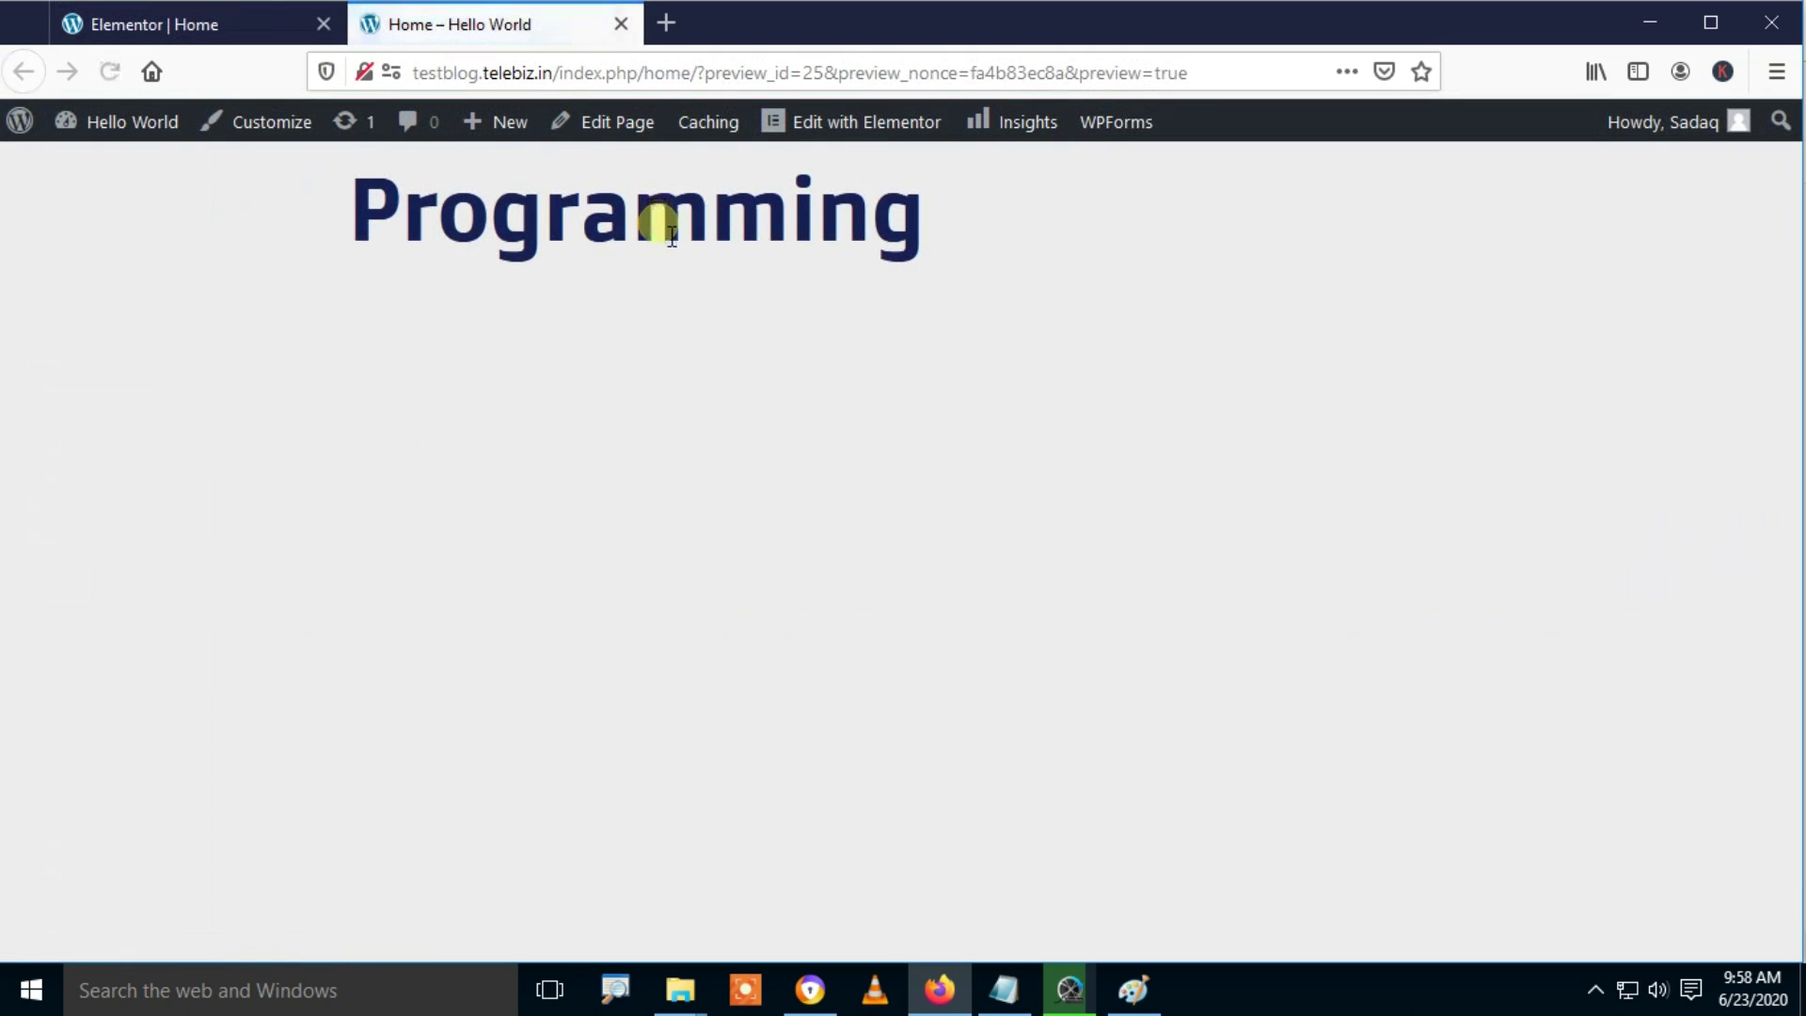
pyautogui.click(108, 75)
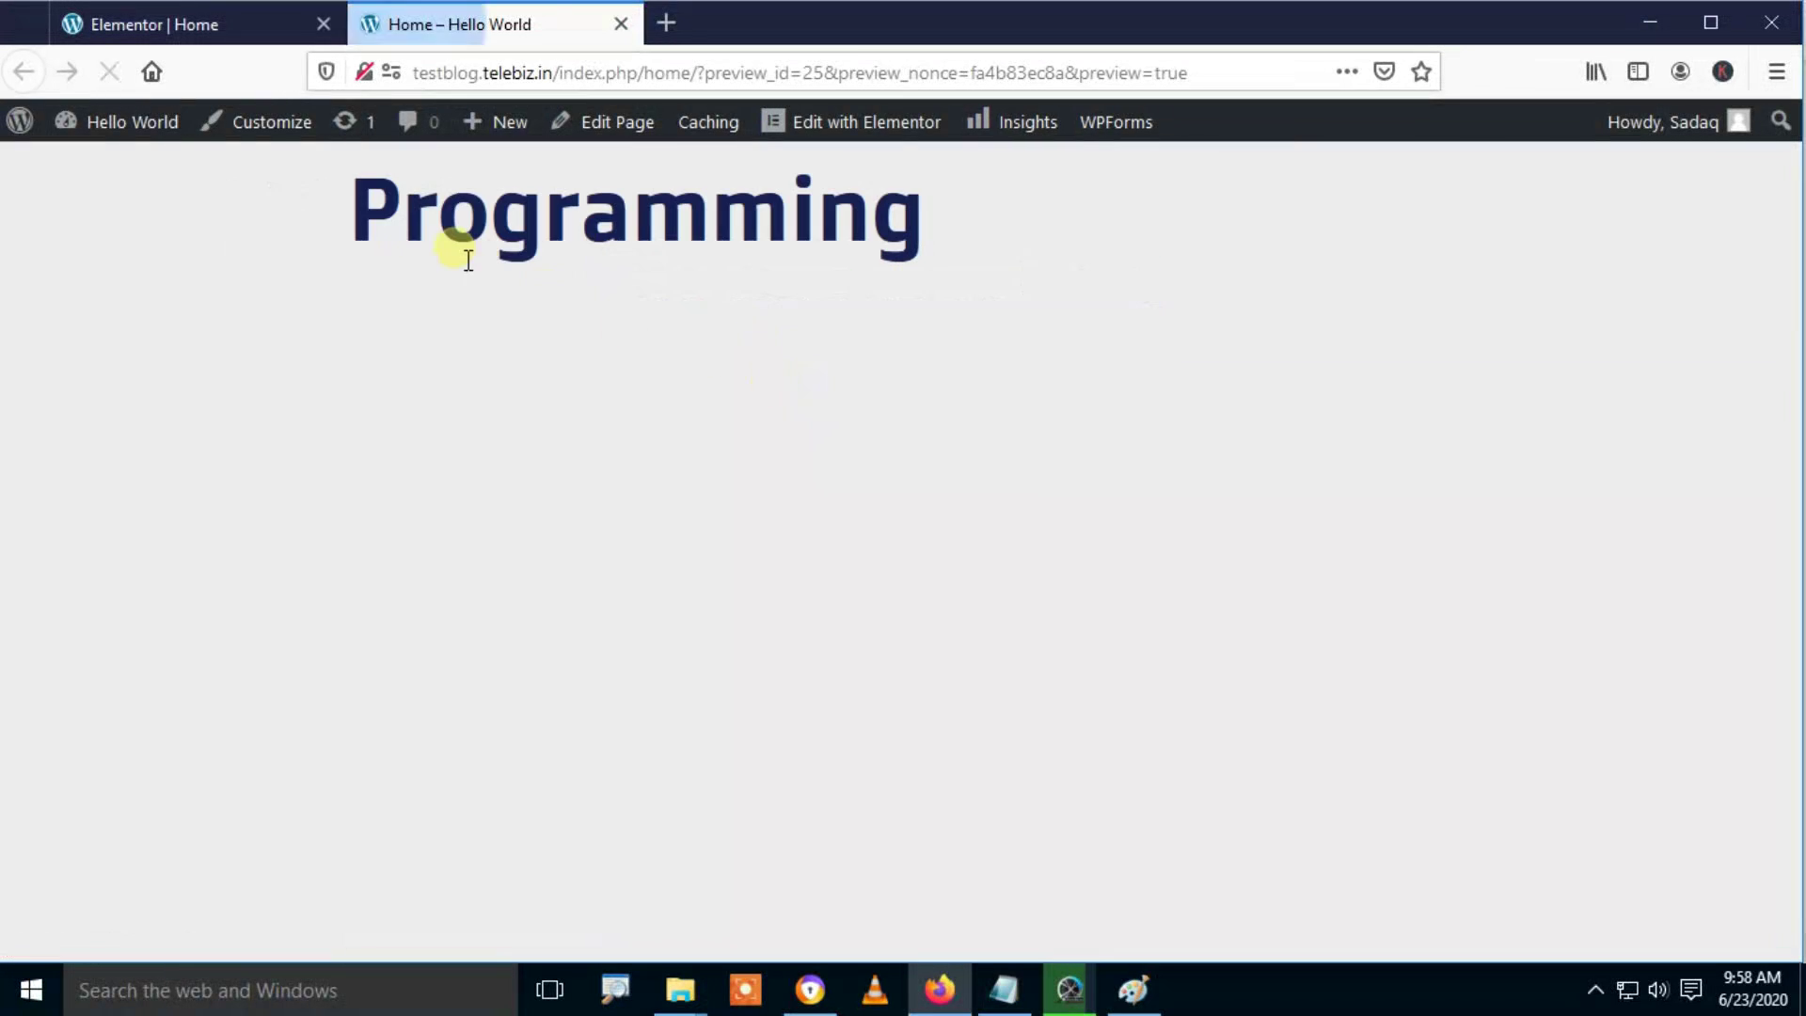
pyautogui.click(235, 21)
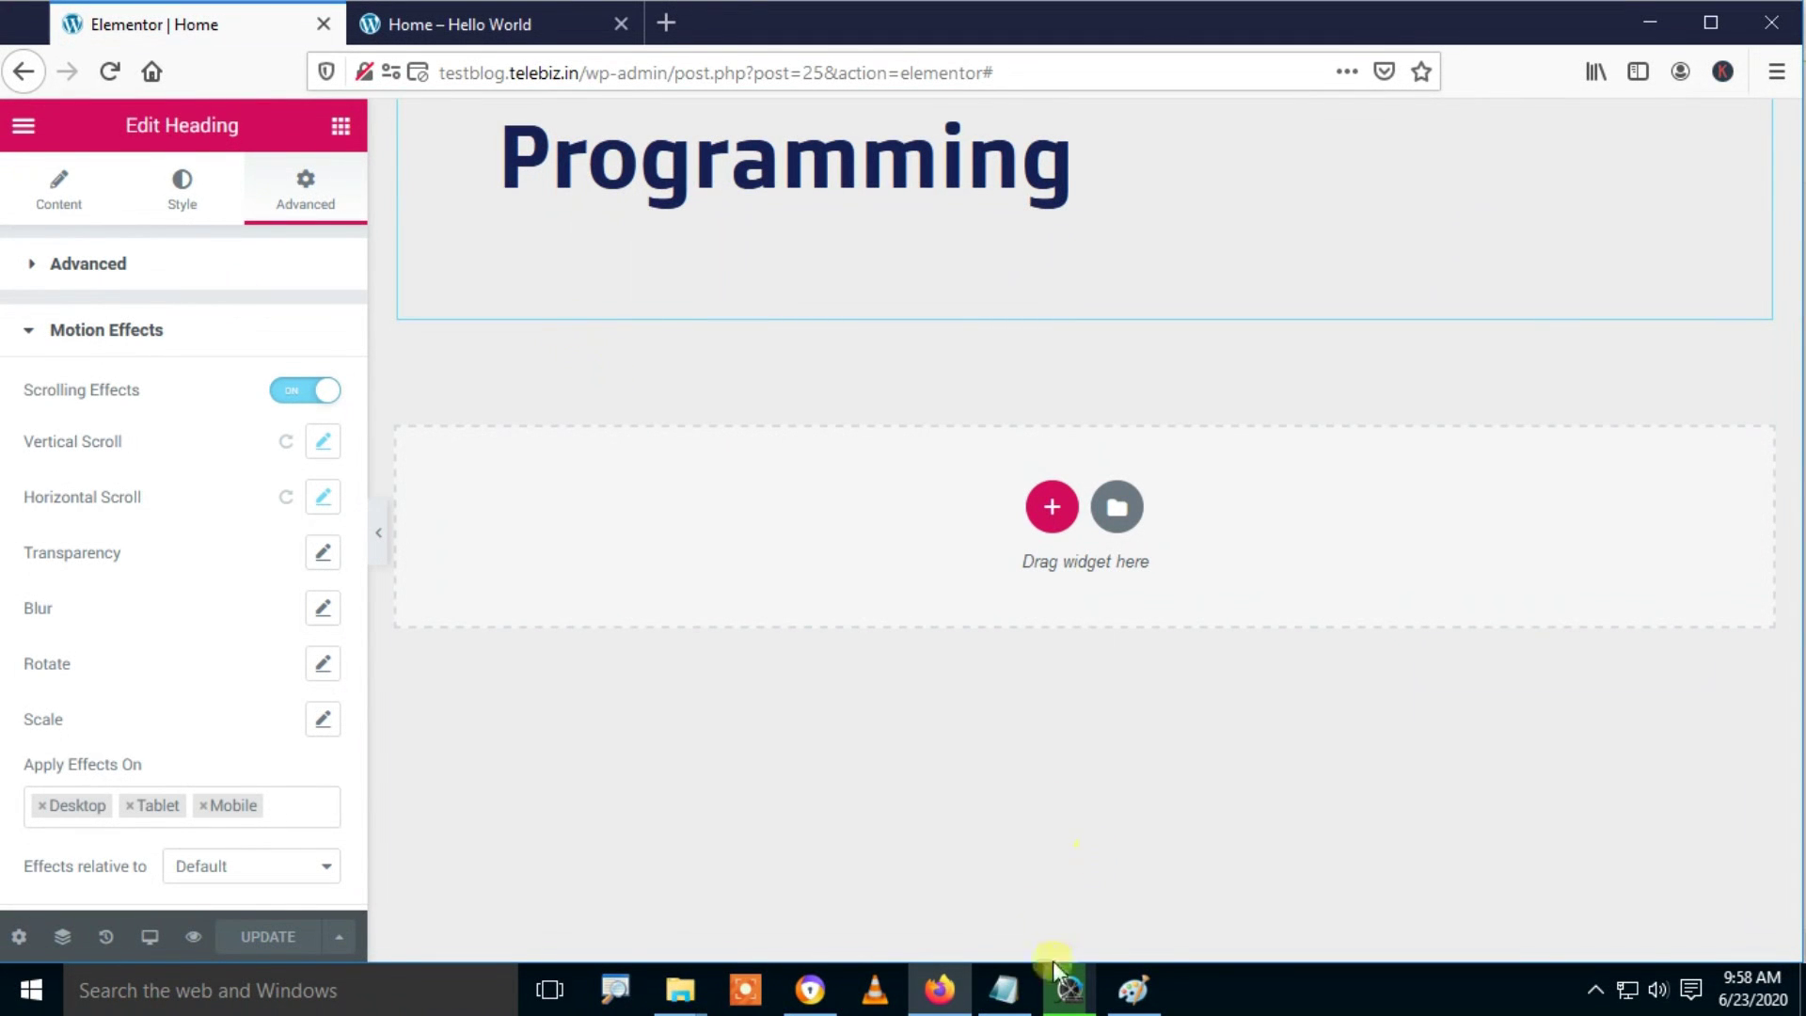
# Step: Review the overlapping rectangles diagram in Paint and the heading's position in the Home page preview, and return to the Elementor editor
pyautogui.click(1134, 1009)
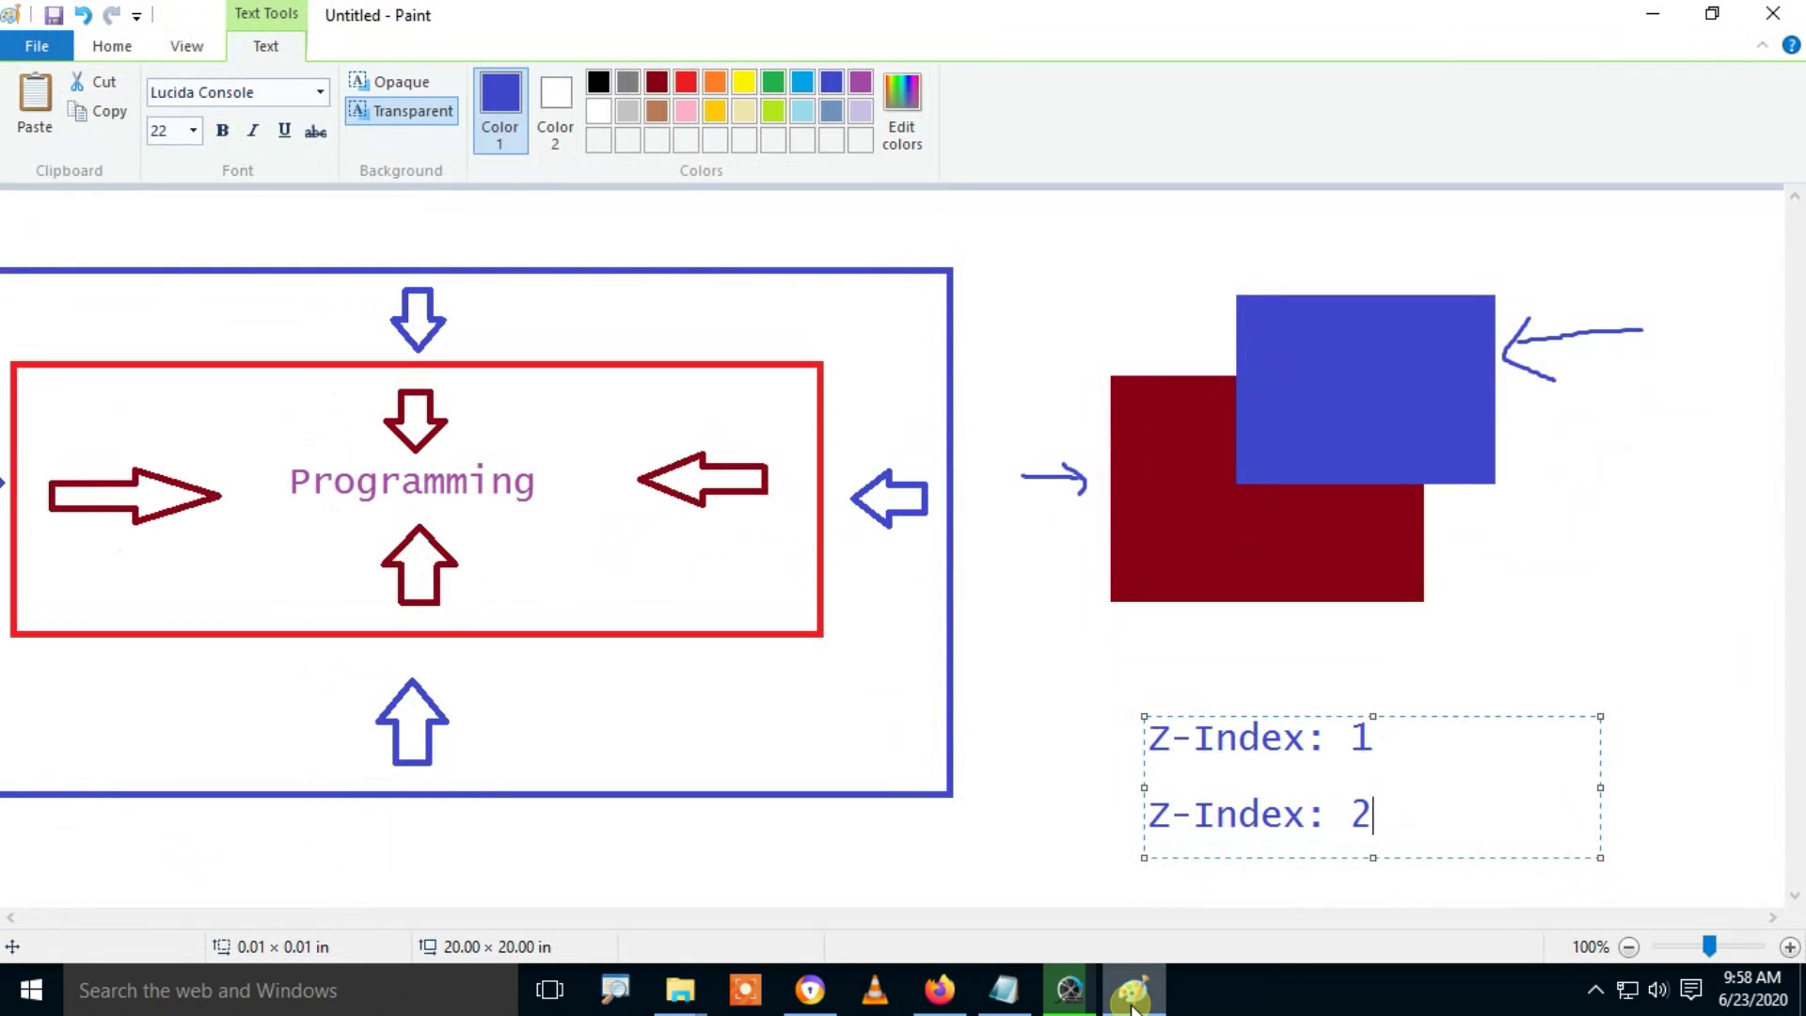
pyautogui.click(1134, 1009)
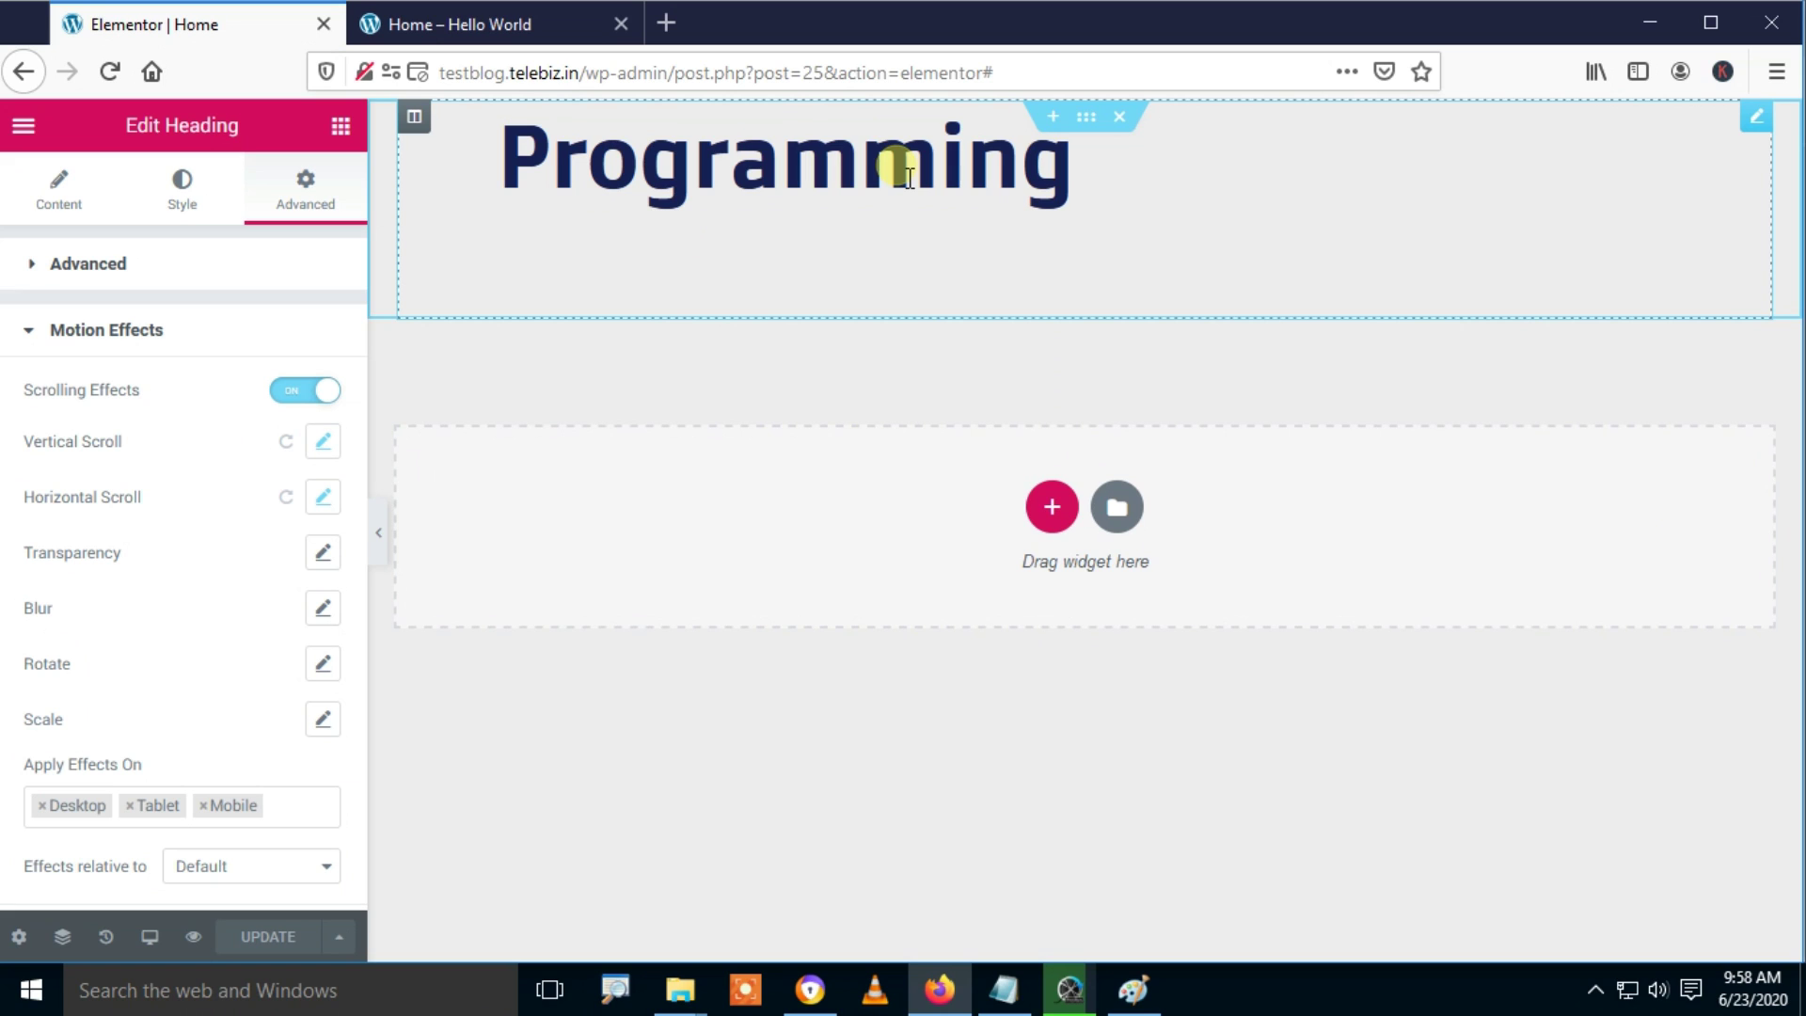
pyautogui.click(515, 21)
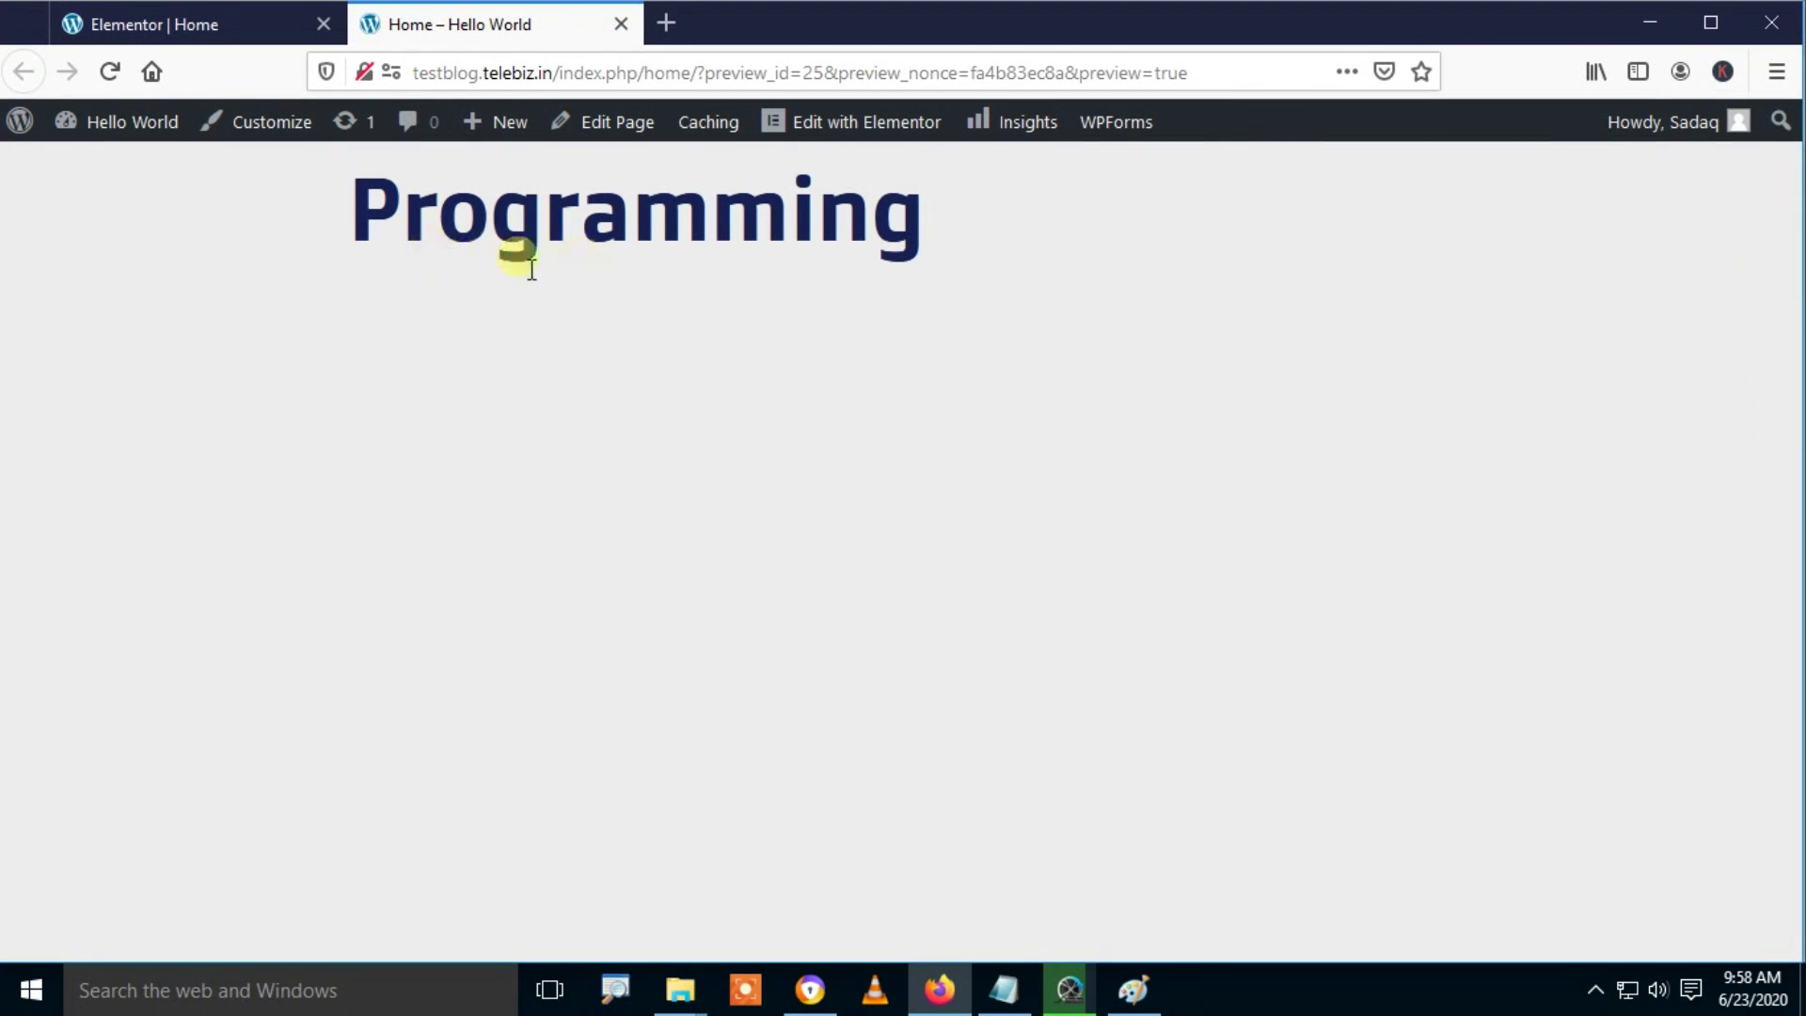
pyautogui.moveTo(351, 231); pyautogui.dragTo(969, 258)
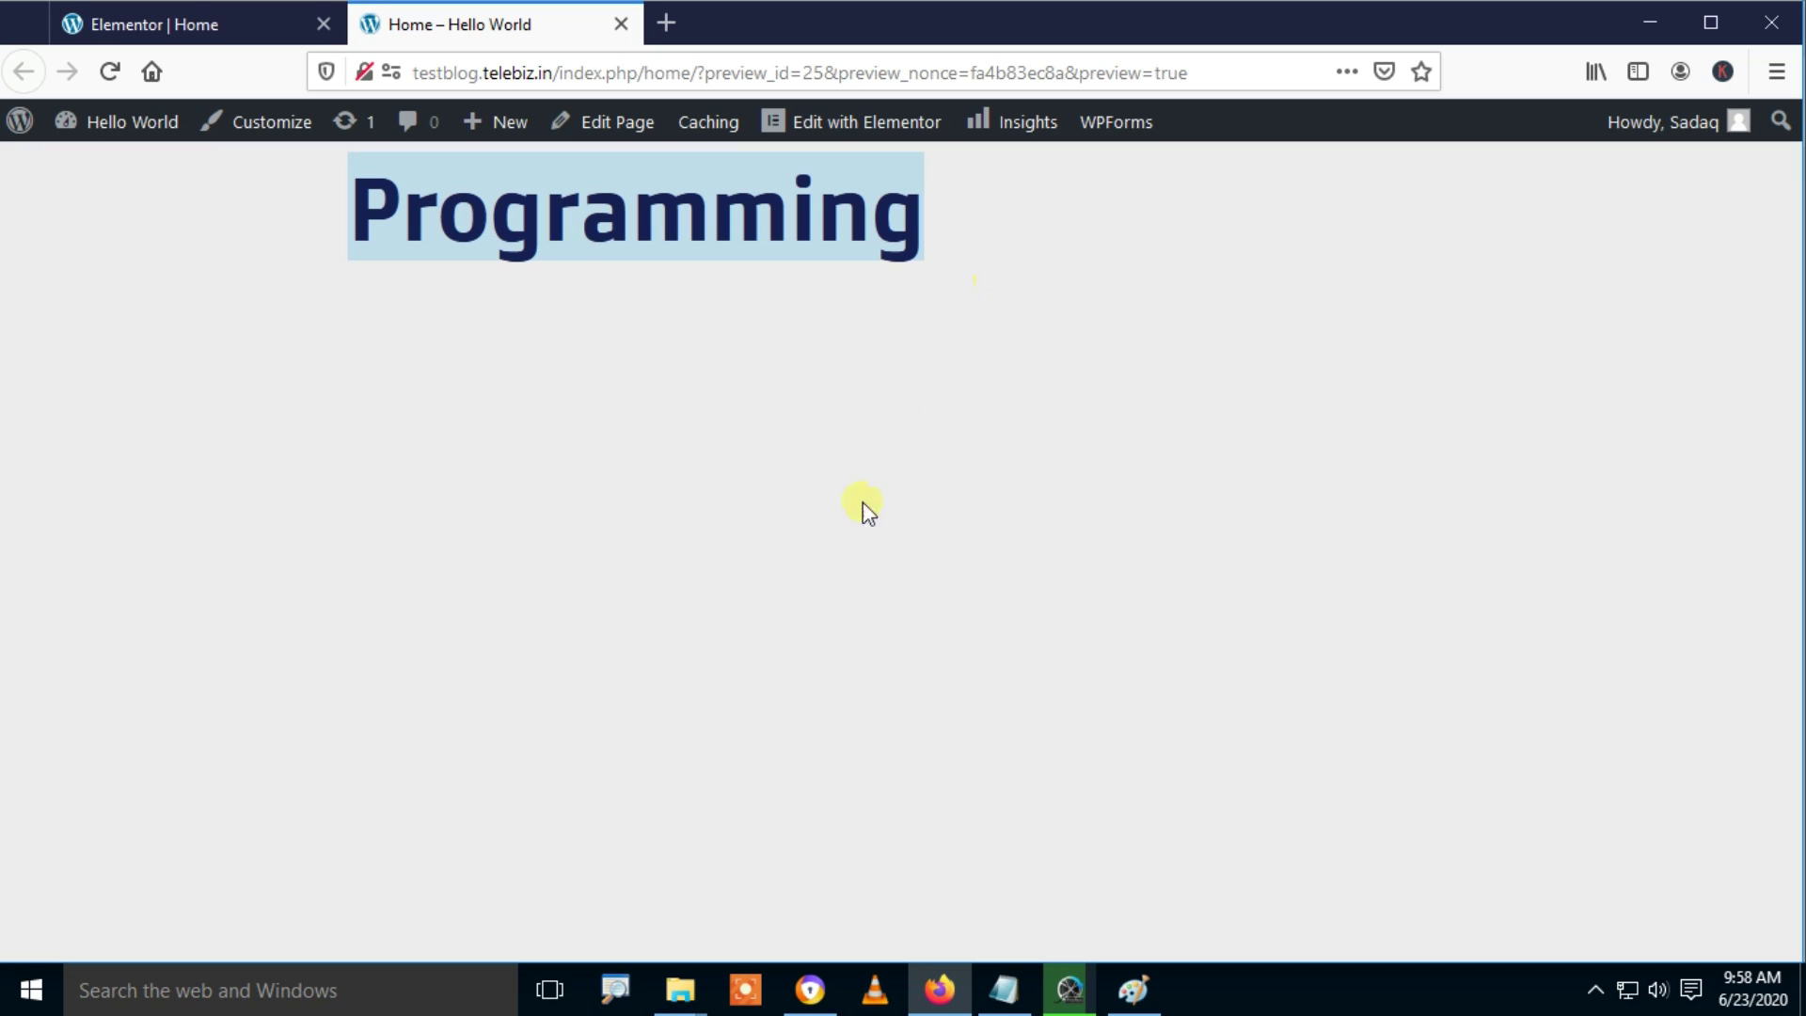
pyautogui.click(847, 540)
pyautogui.click(184, 28)
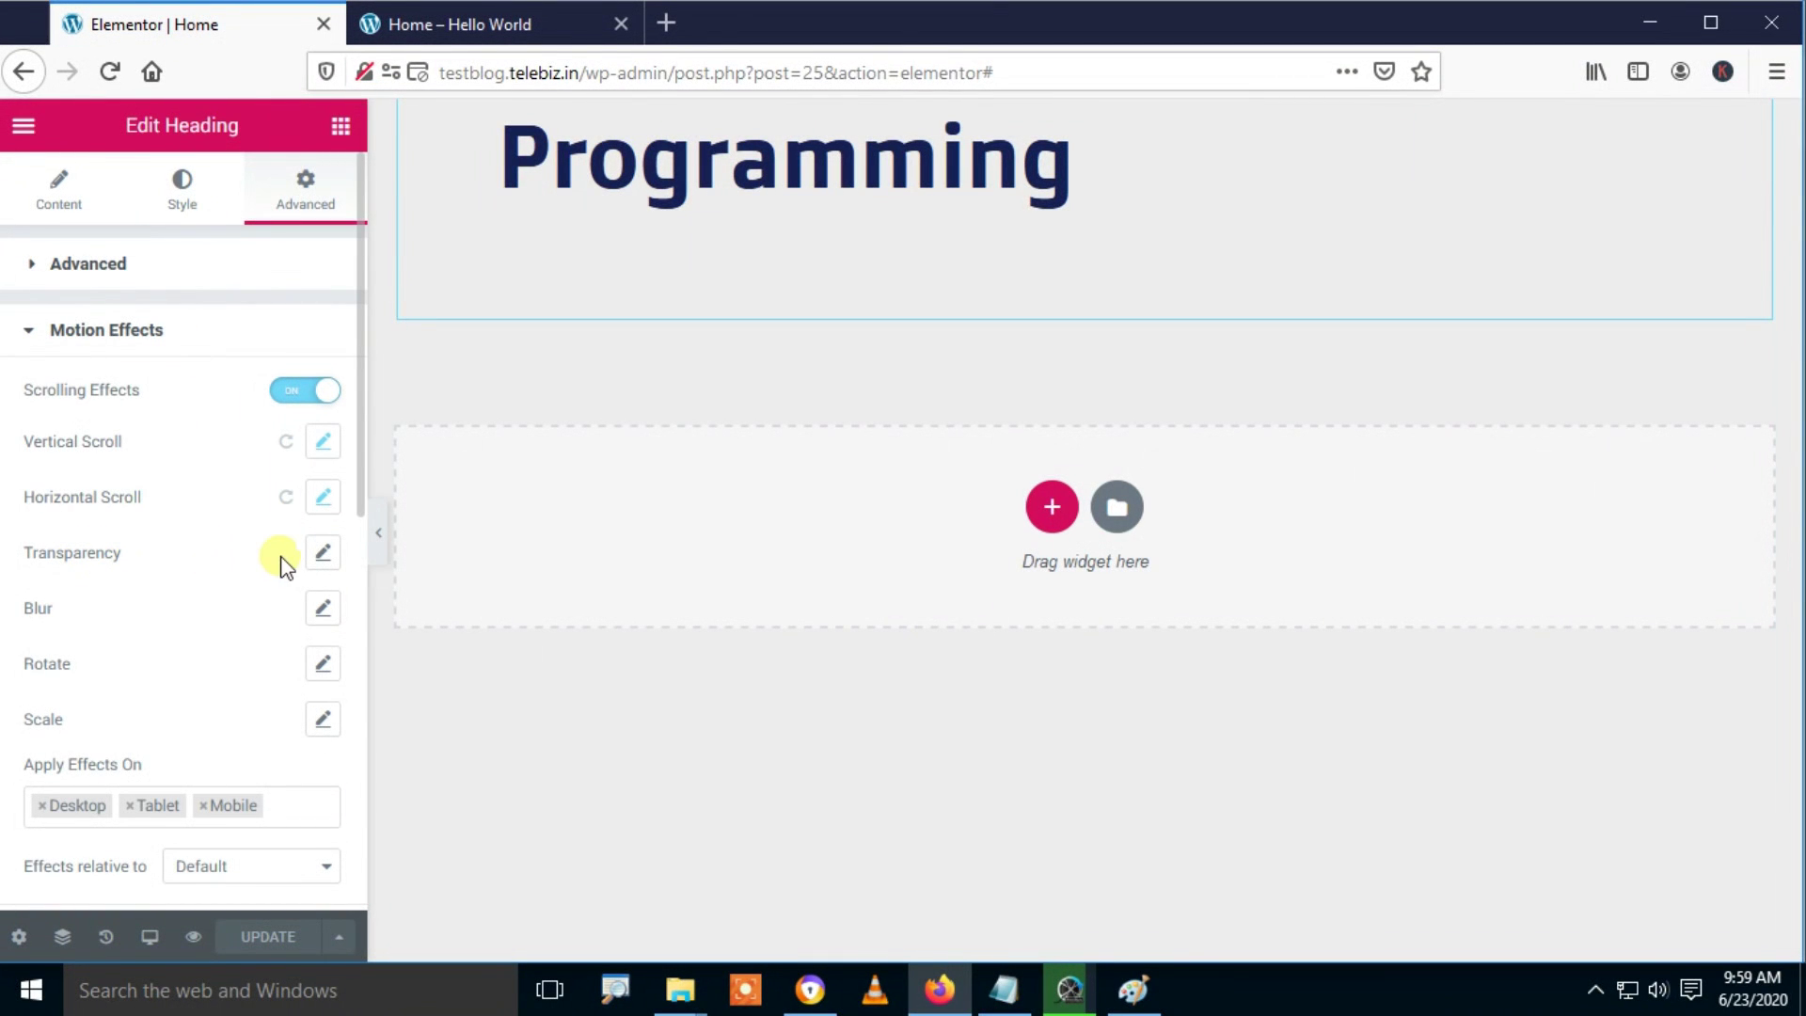
# Step: Turn on the heading's transparency effect, try the Fade In and Fade Out directions, and choose Fade Out In
pyautogui.click(330, 563)
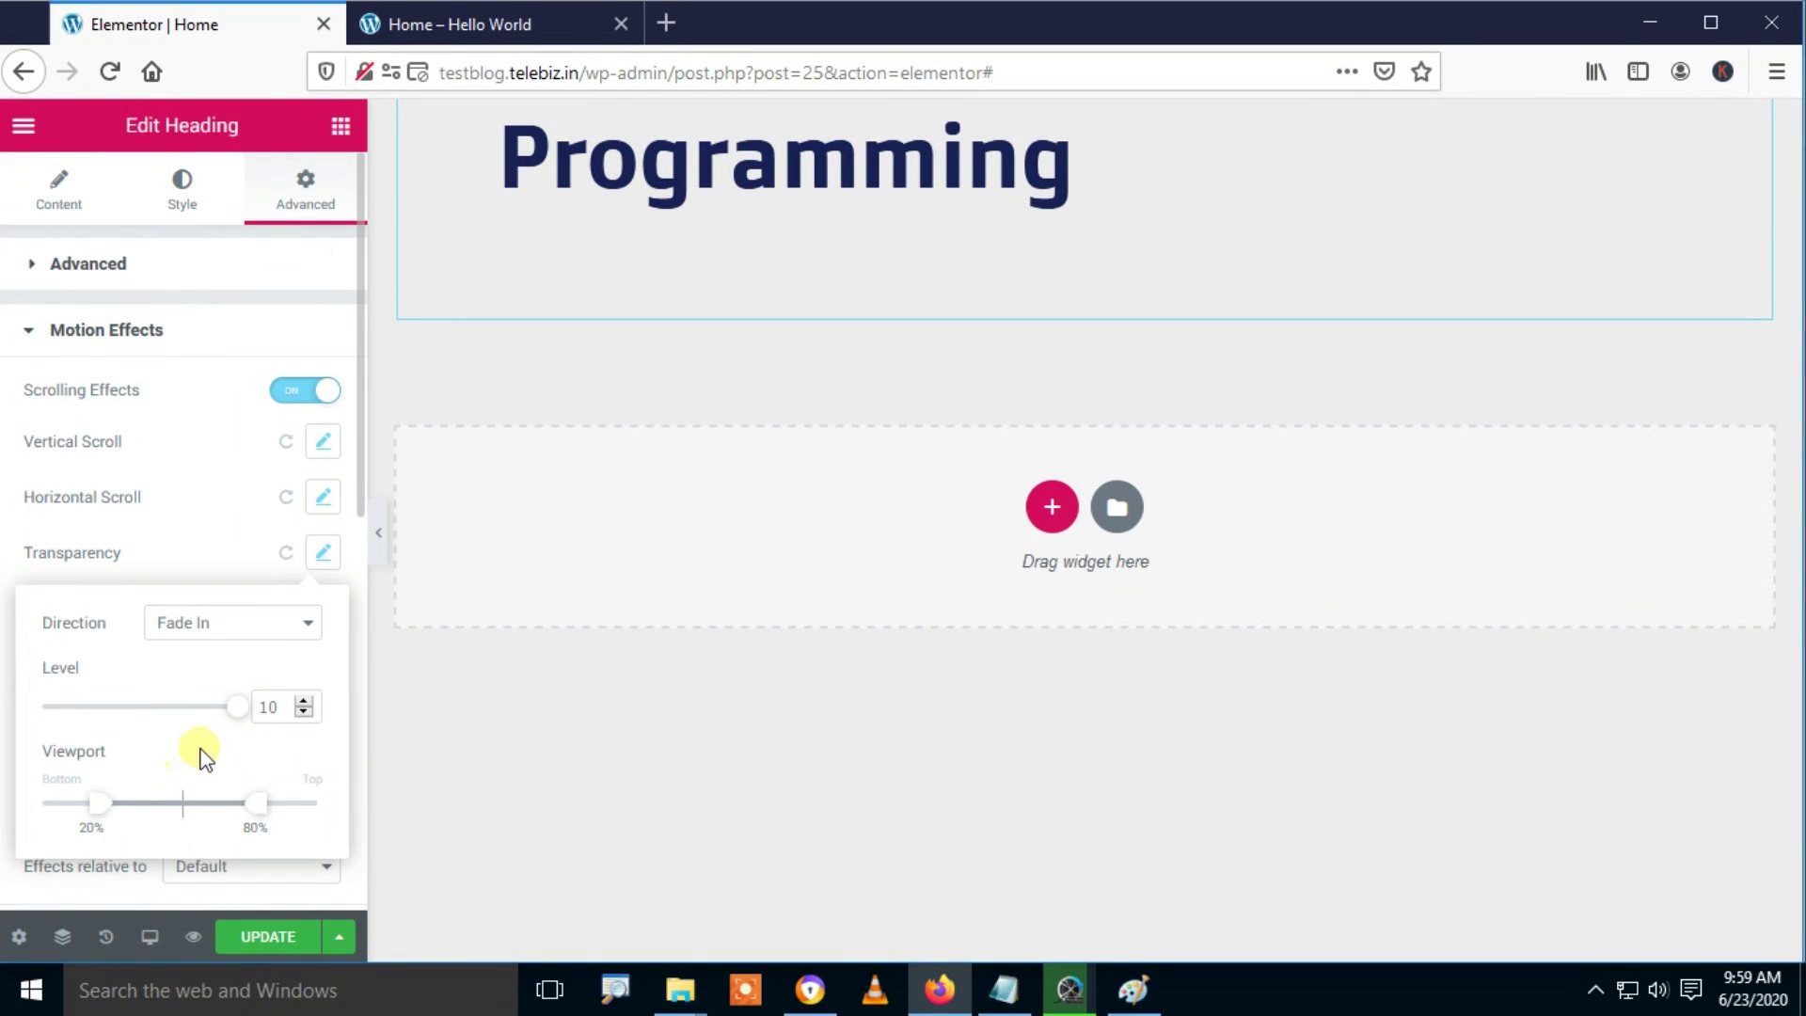
pyautogui.click(216, 627)
pyautogui.click(192, 686)
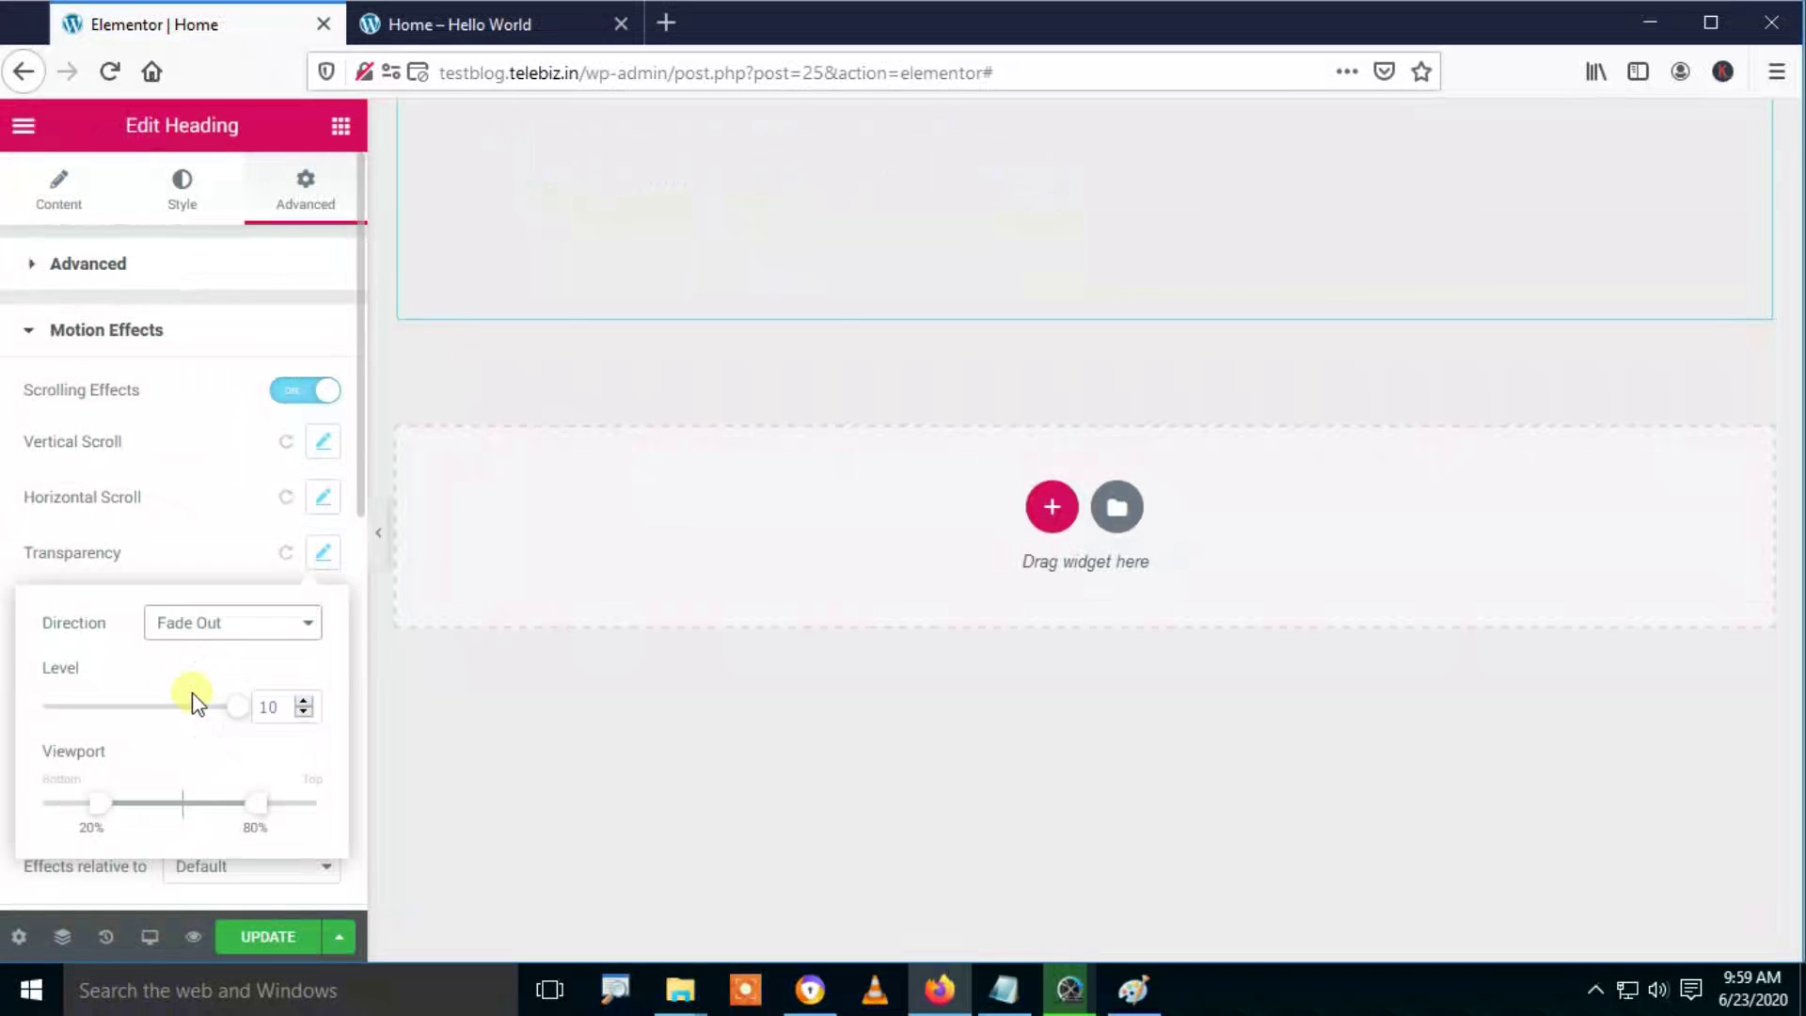
pyautogui.click(205, 628)
pyautogui.click(207, 713)
pyautogui.click(230, 628)
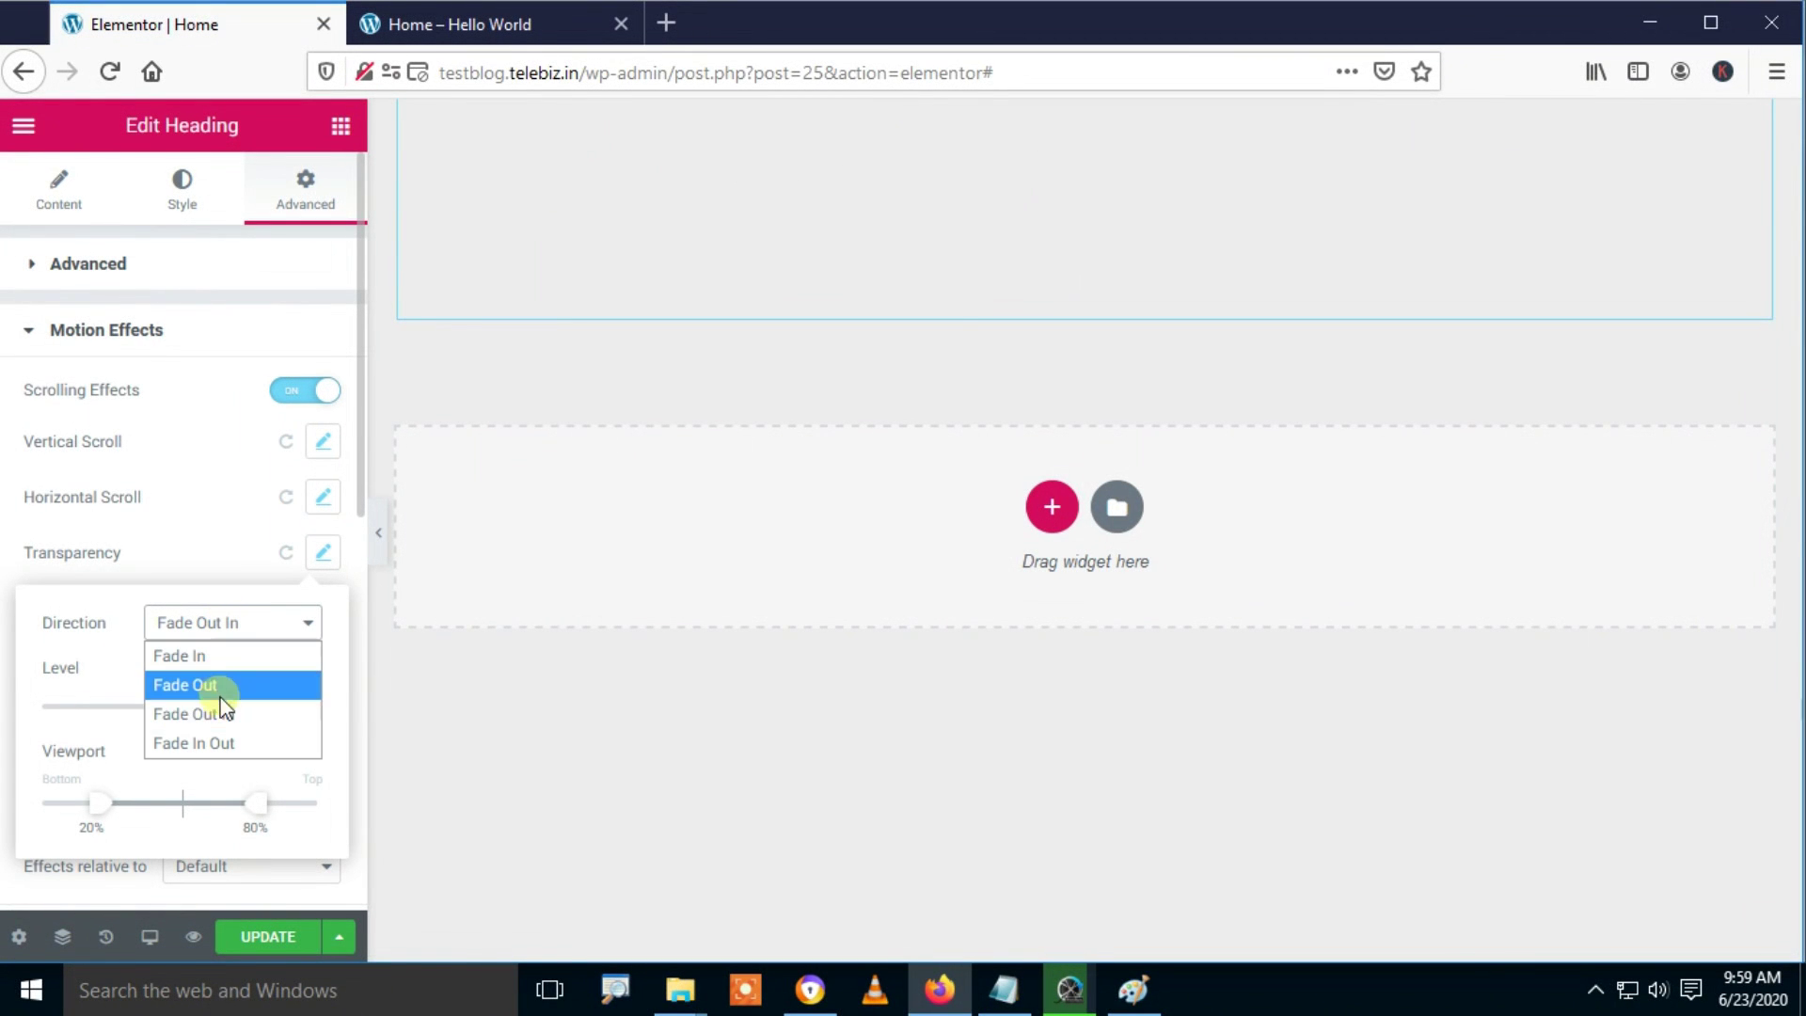
pyautogui.click(220, 722)
pyautogui.click(256, 628)
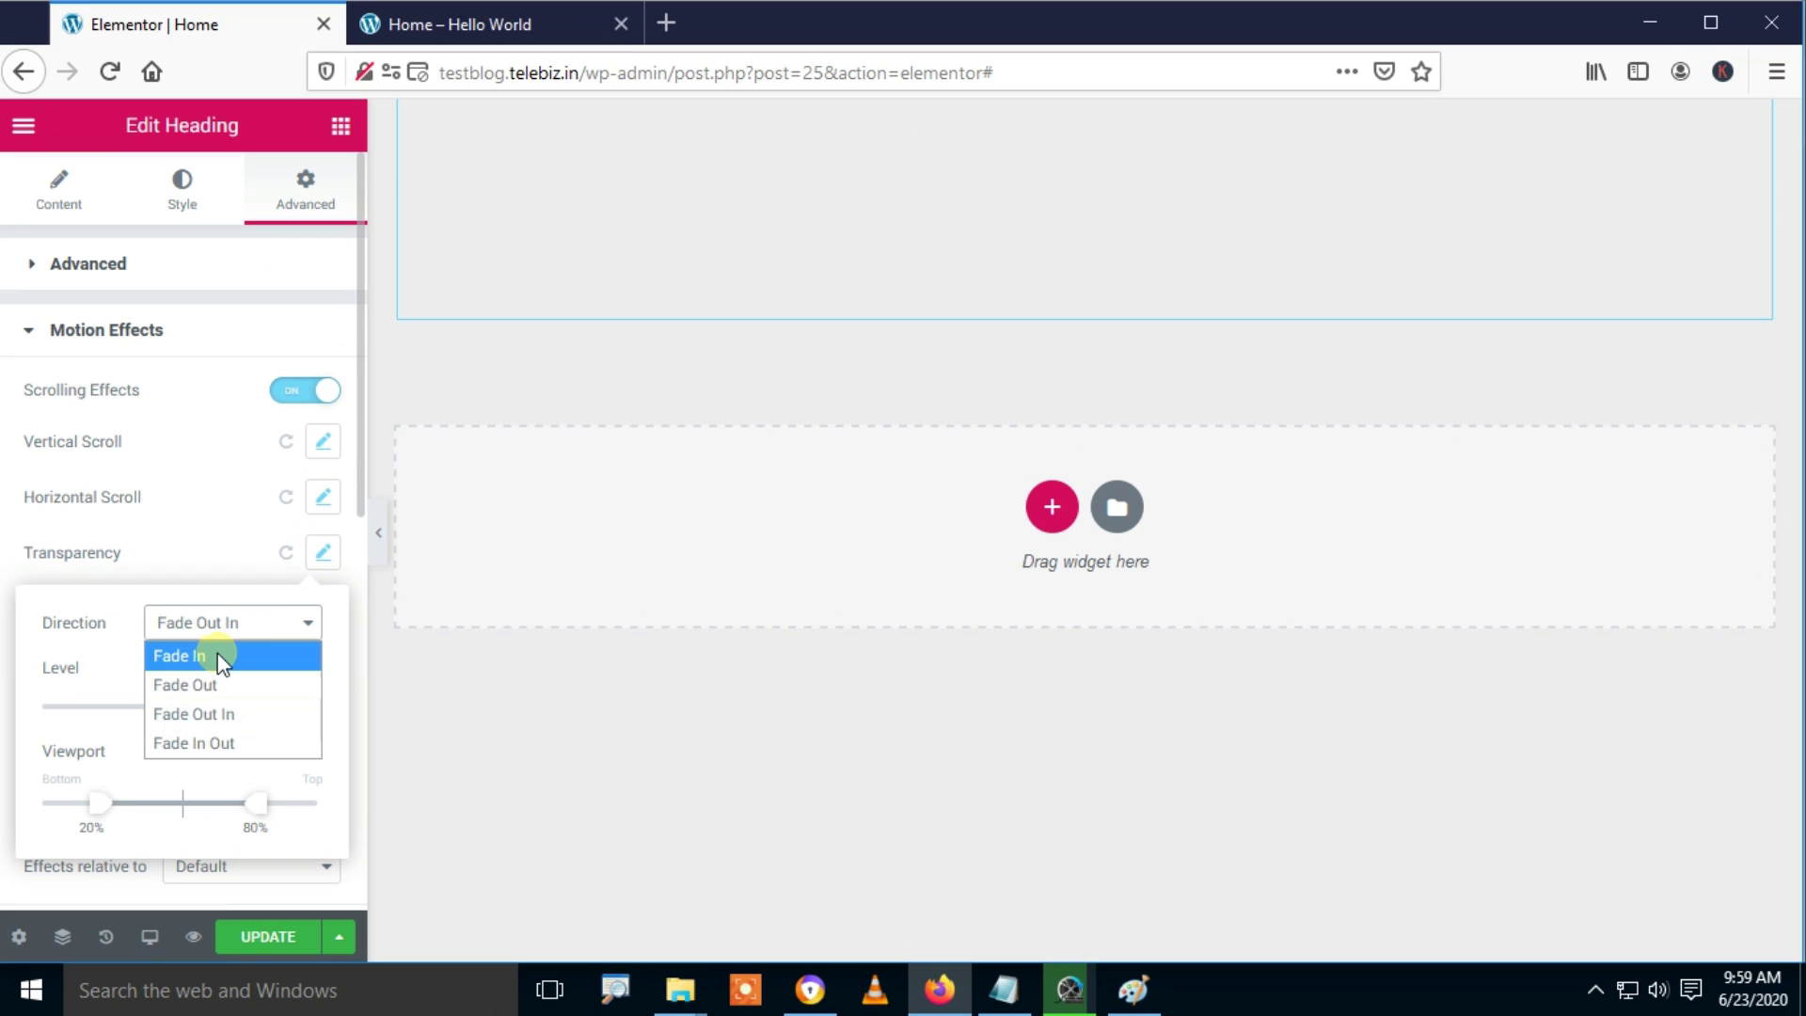
pyautogui.click(225, 655)
pyautogui.click(230, 629)
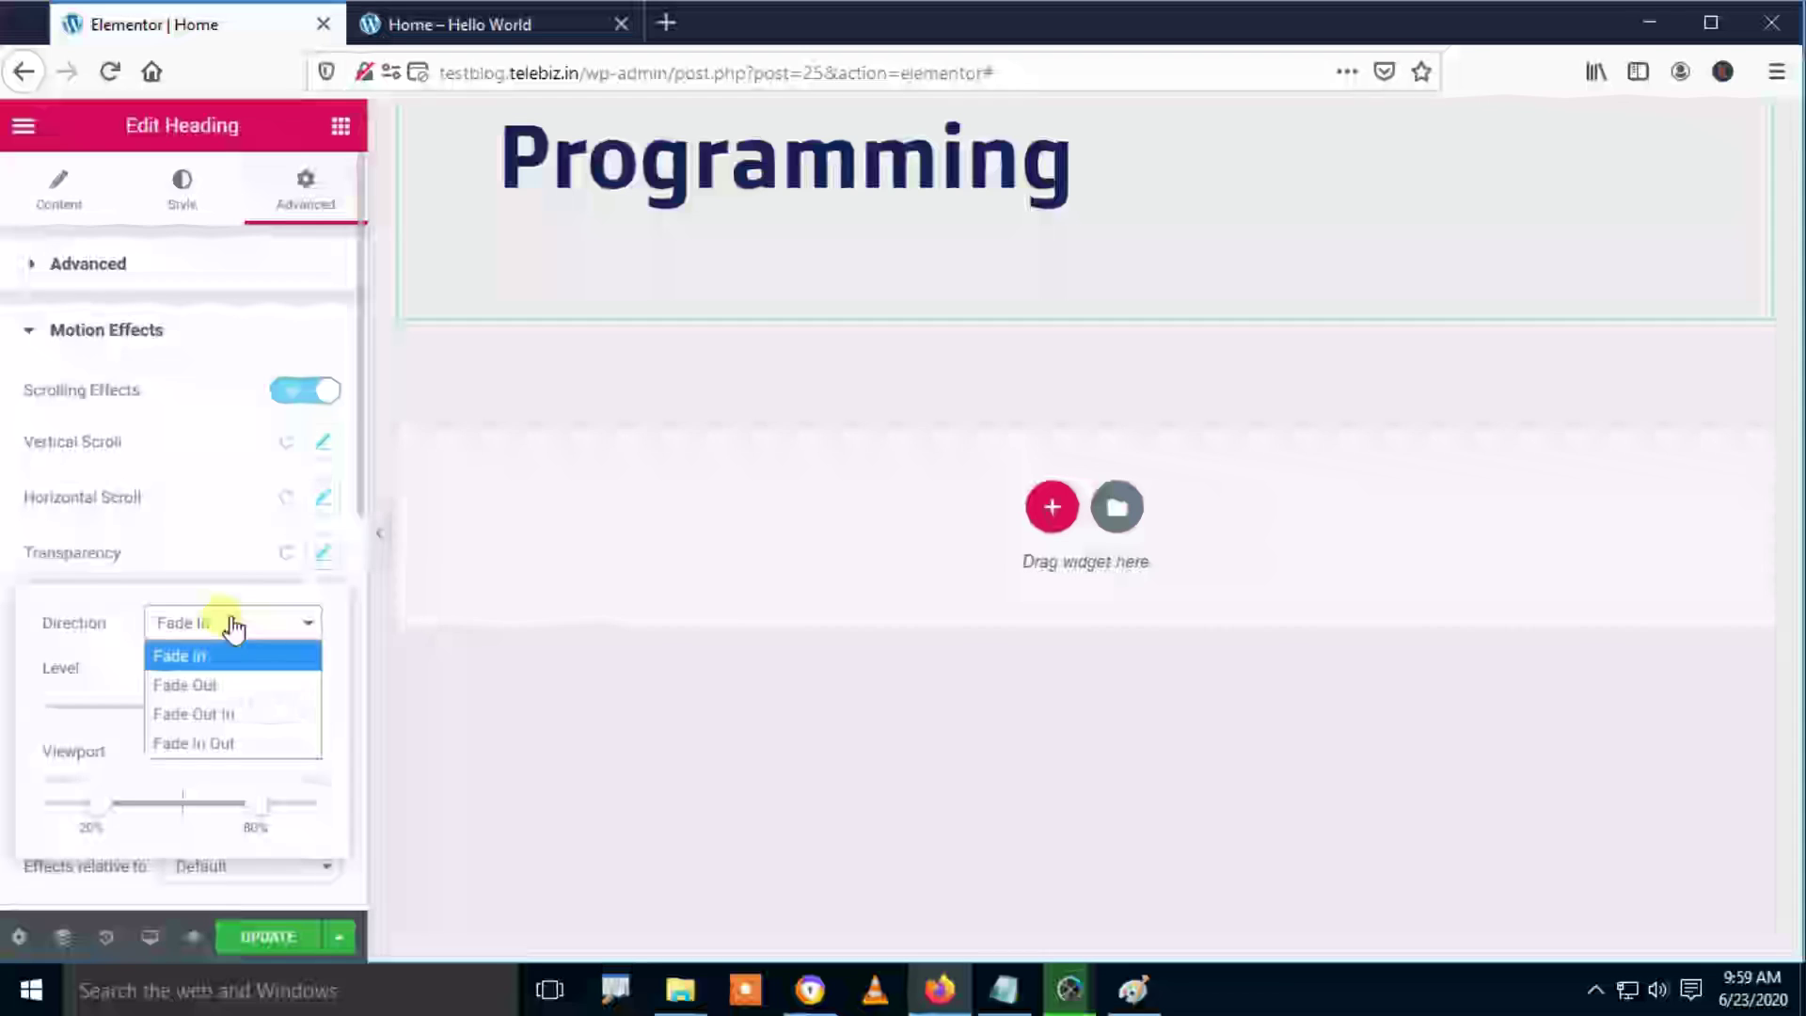
pyautogui.click(232, 717)
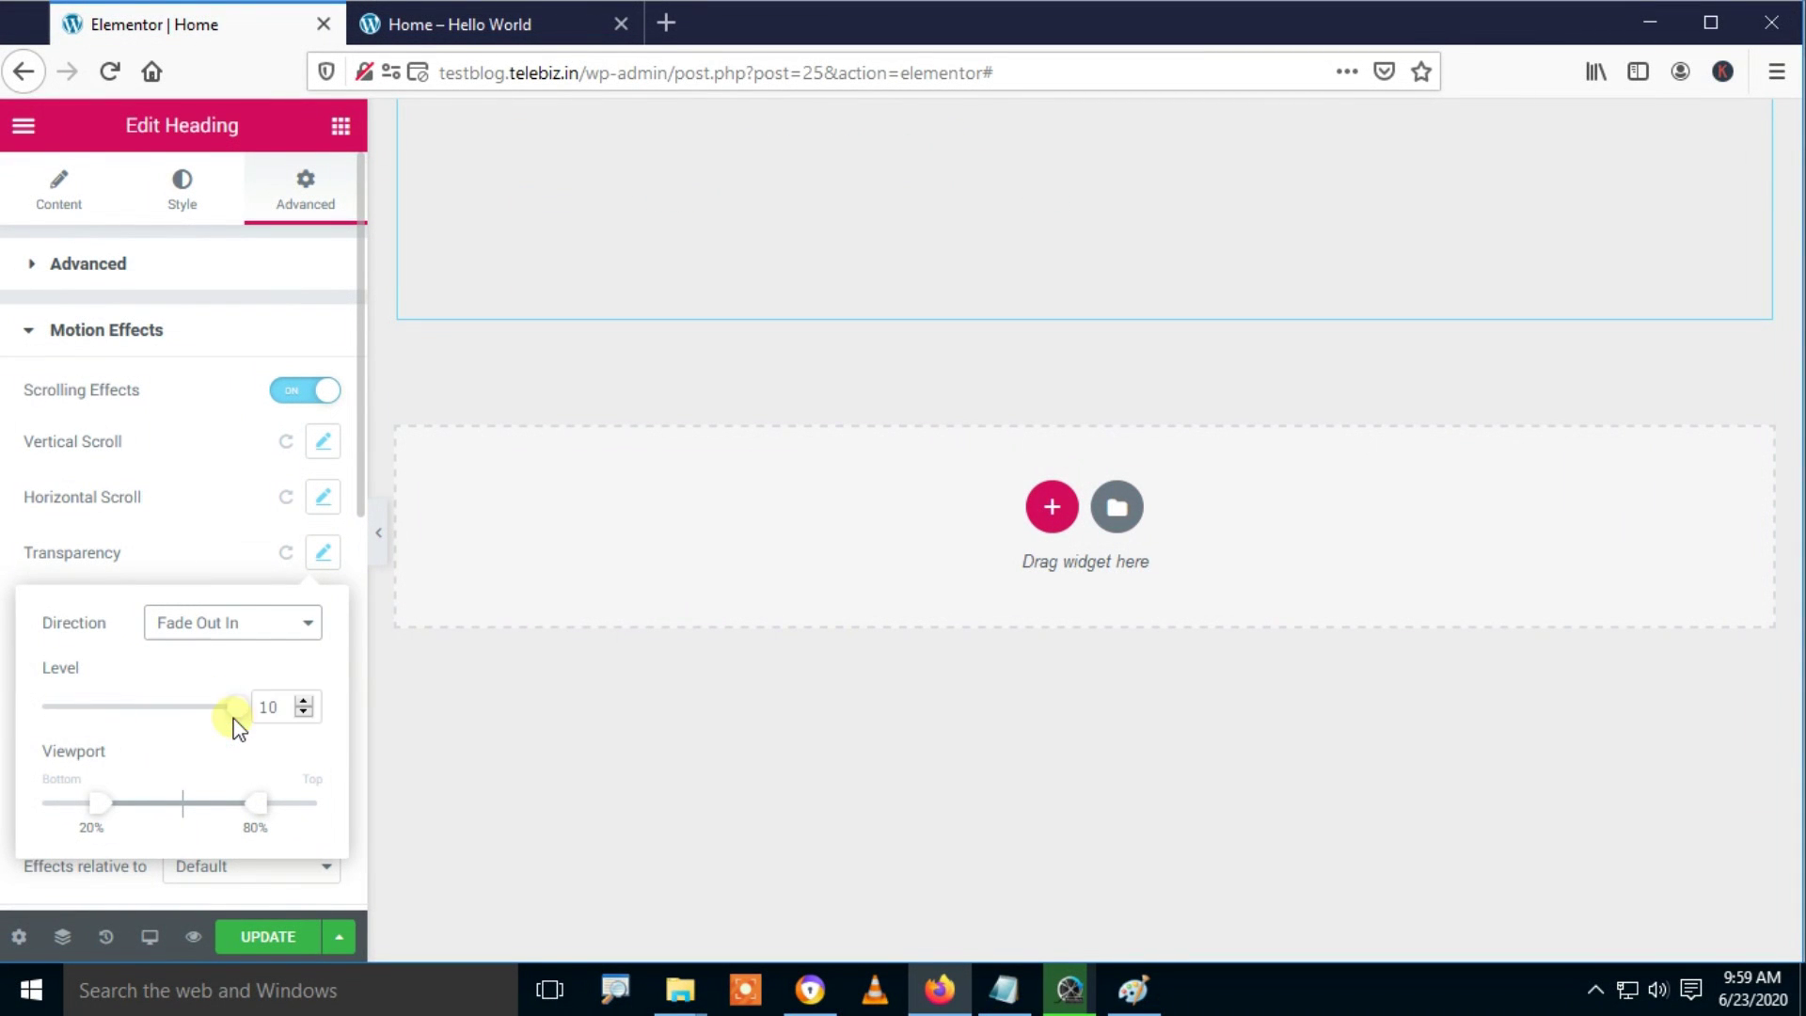
# Step: Update the page with the transparency effect, reload the Home preview to check it, and return to the Elementor editor
pyautogui.click(267, 920)
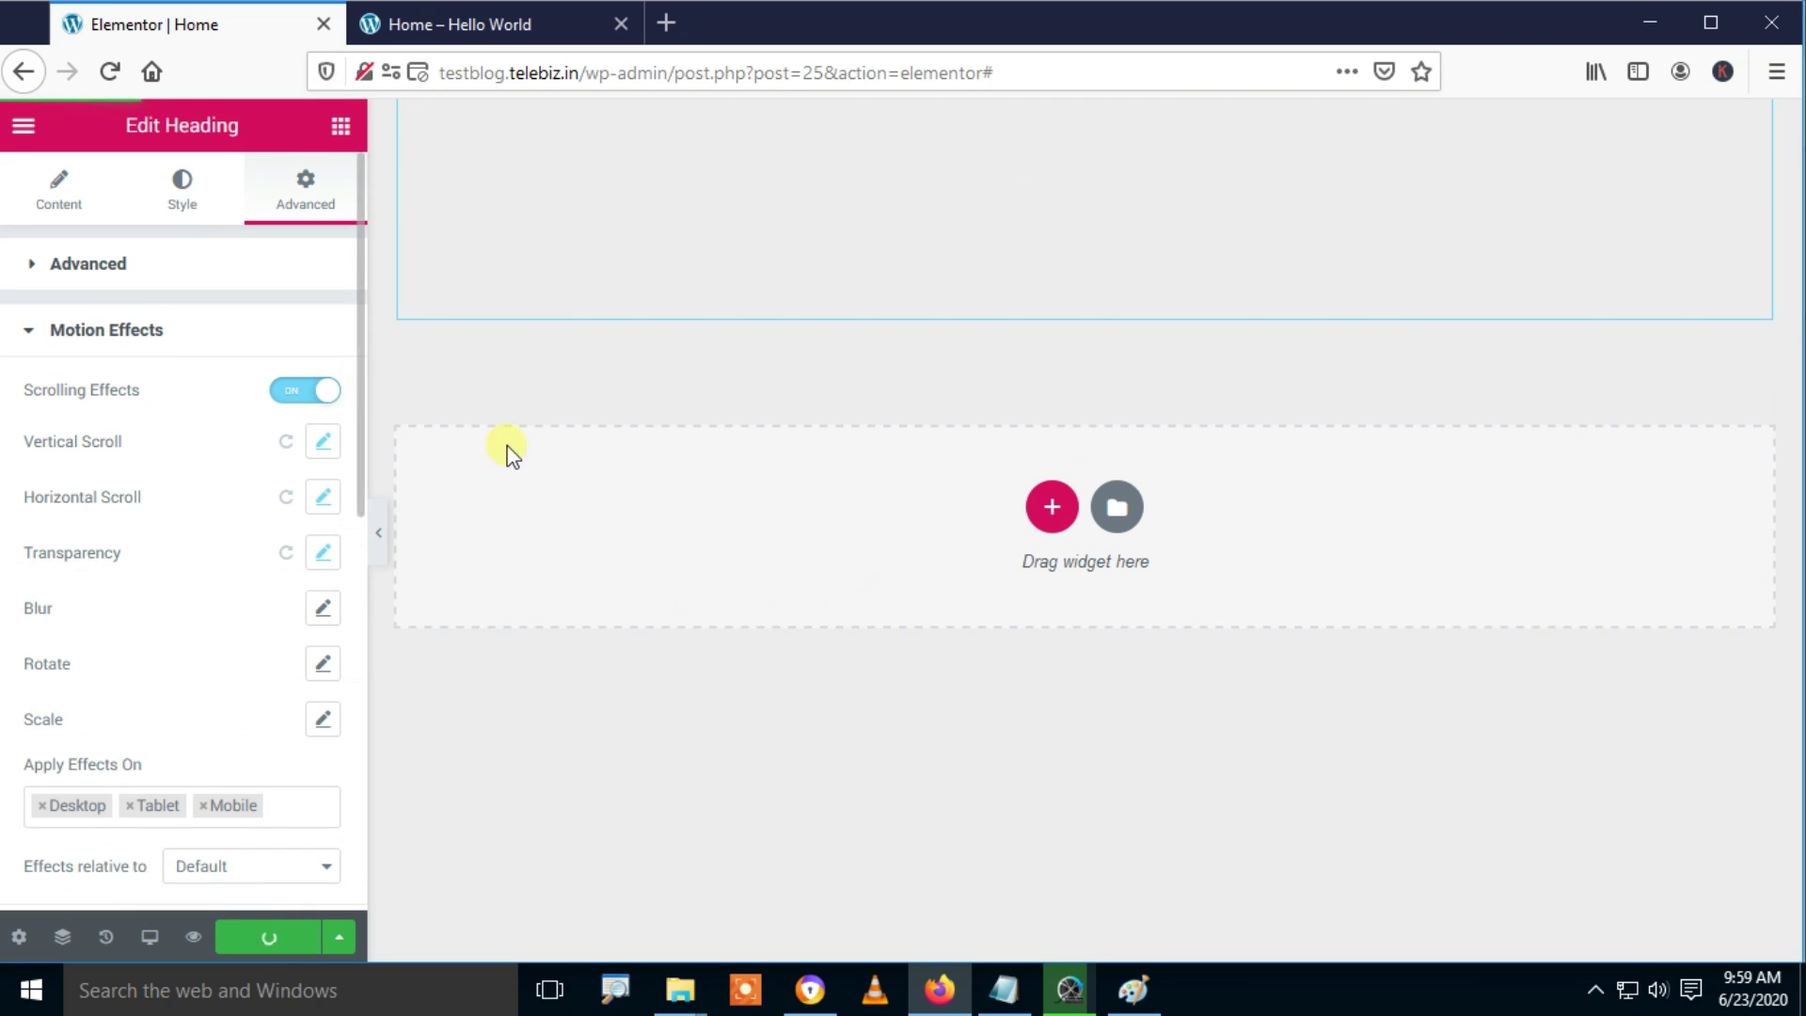
pyautogui.click(432, 26)
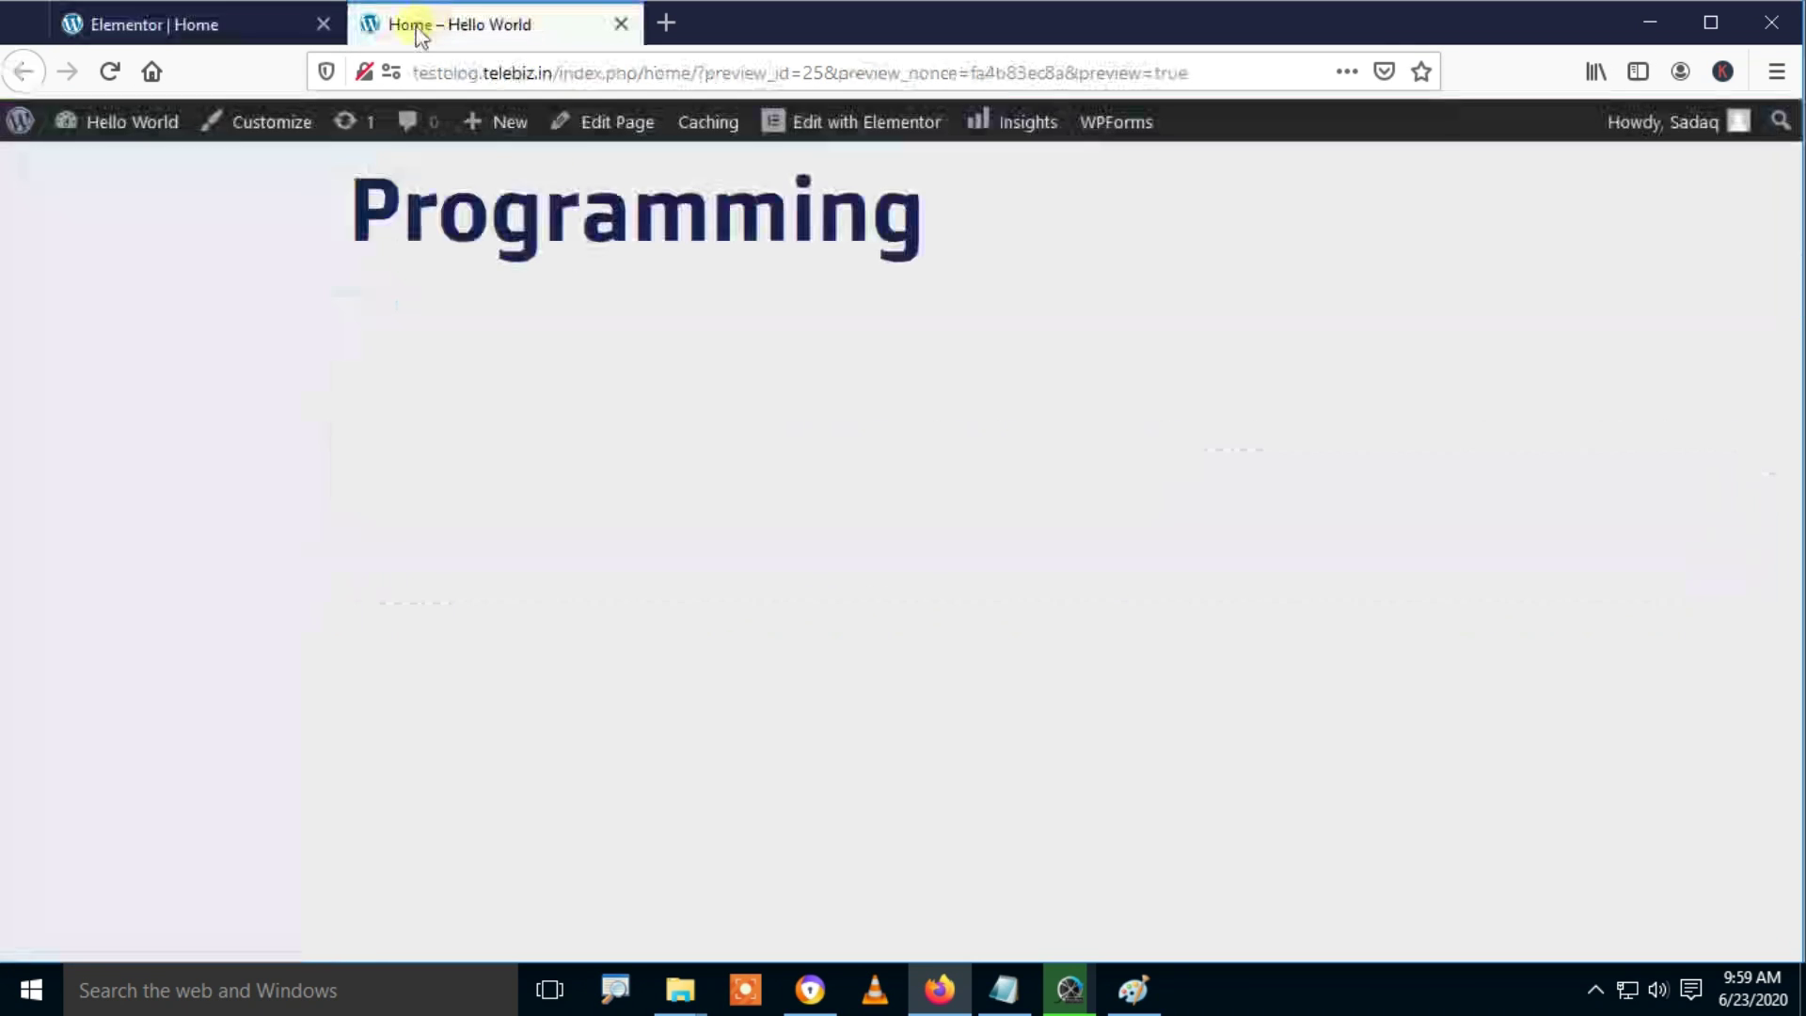
pyautogui.click(106, 72)
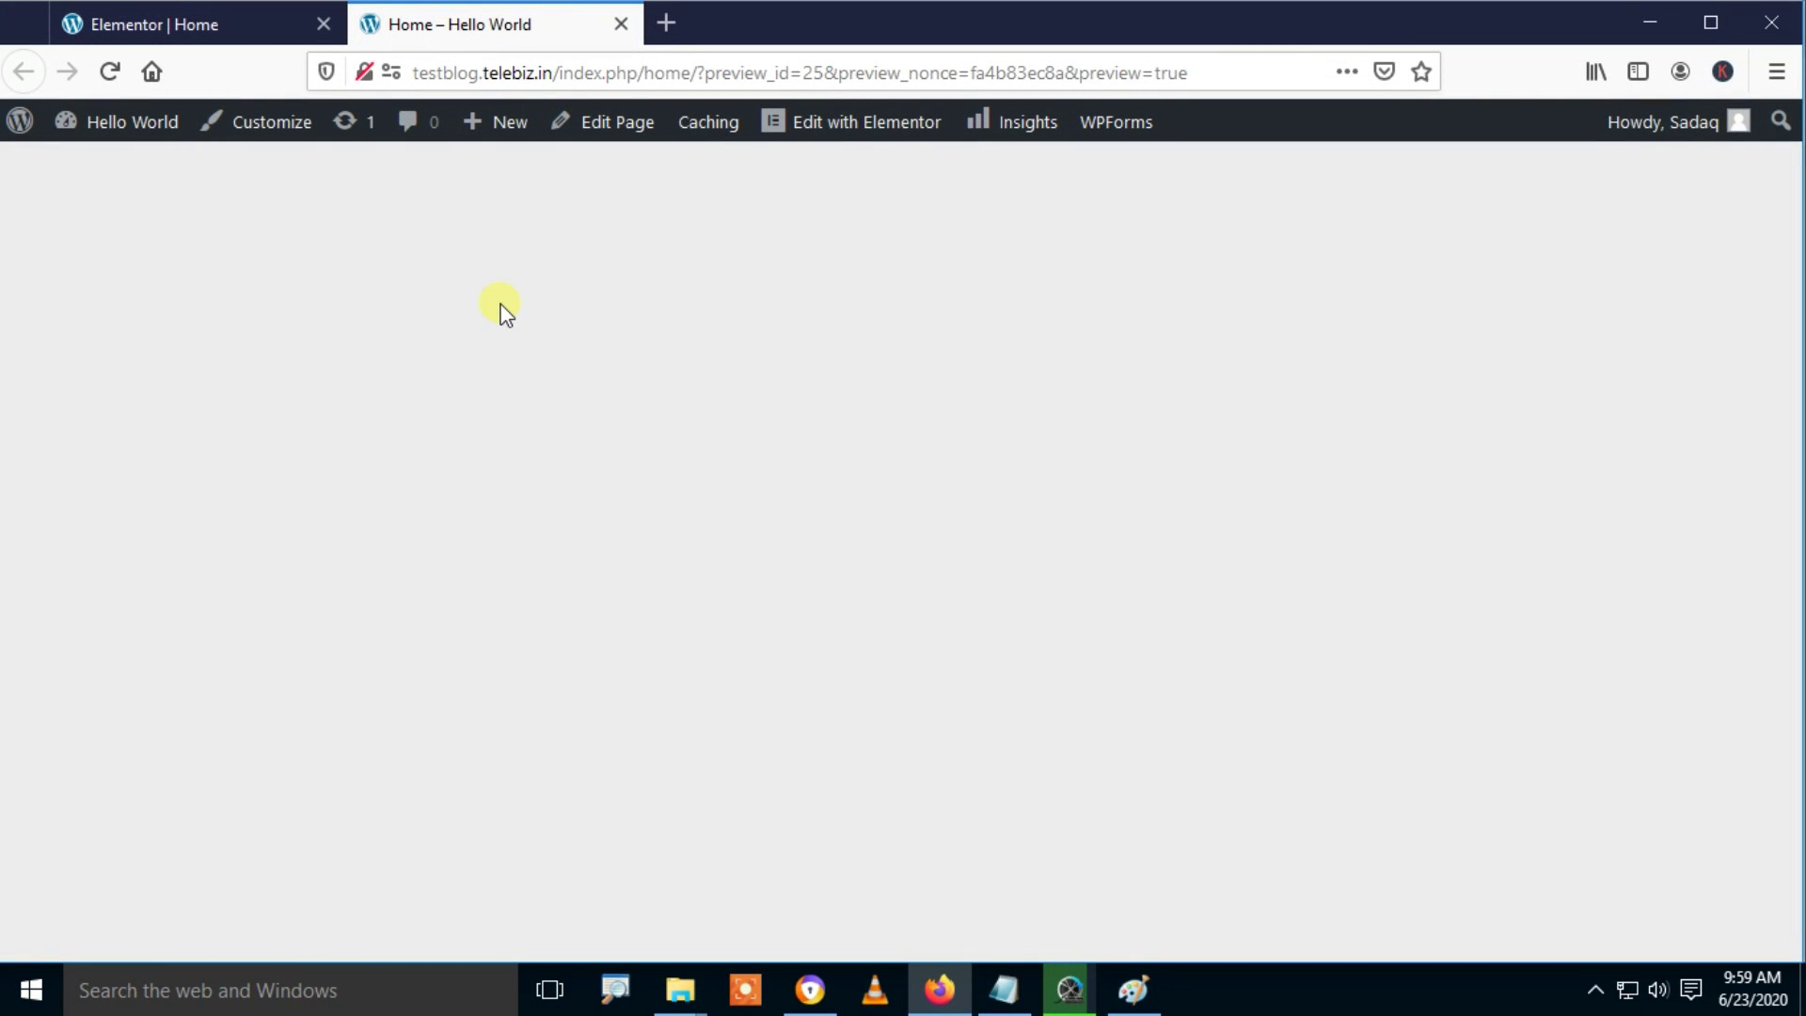
pyautogui.click(245, 34)
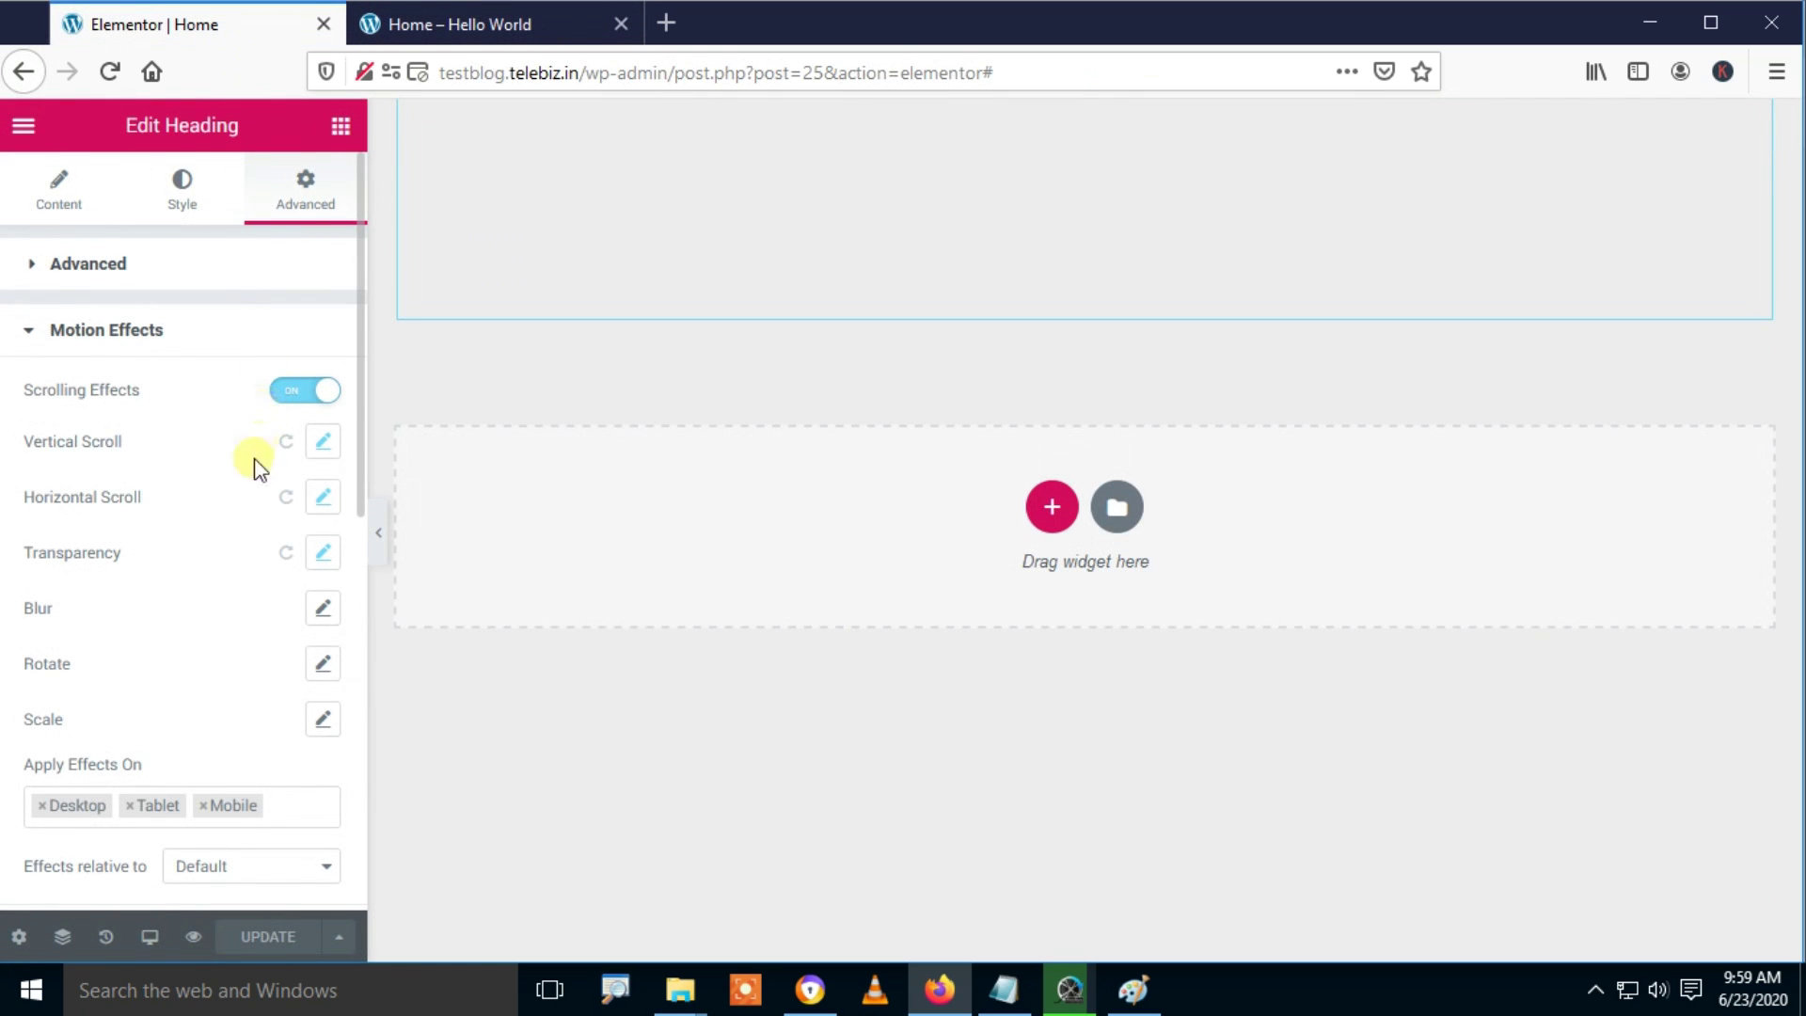
# Step: Lower the heading's transparency level to 1 and reset the transparency effect to its default
pyautogui.click(322, 555)
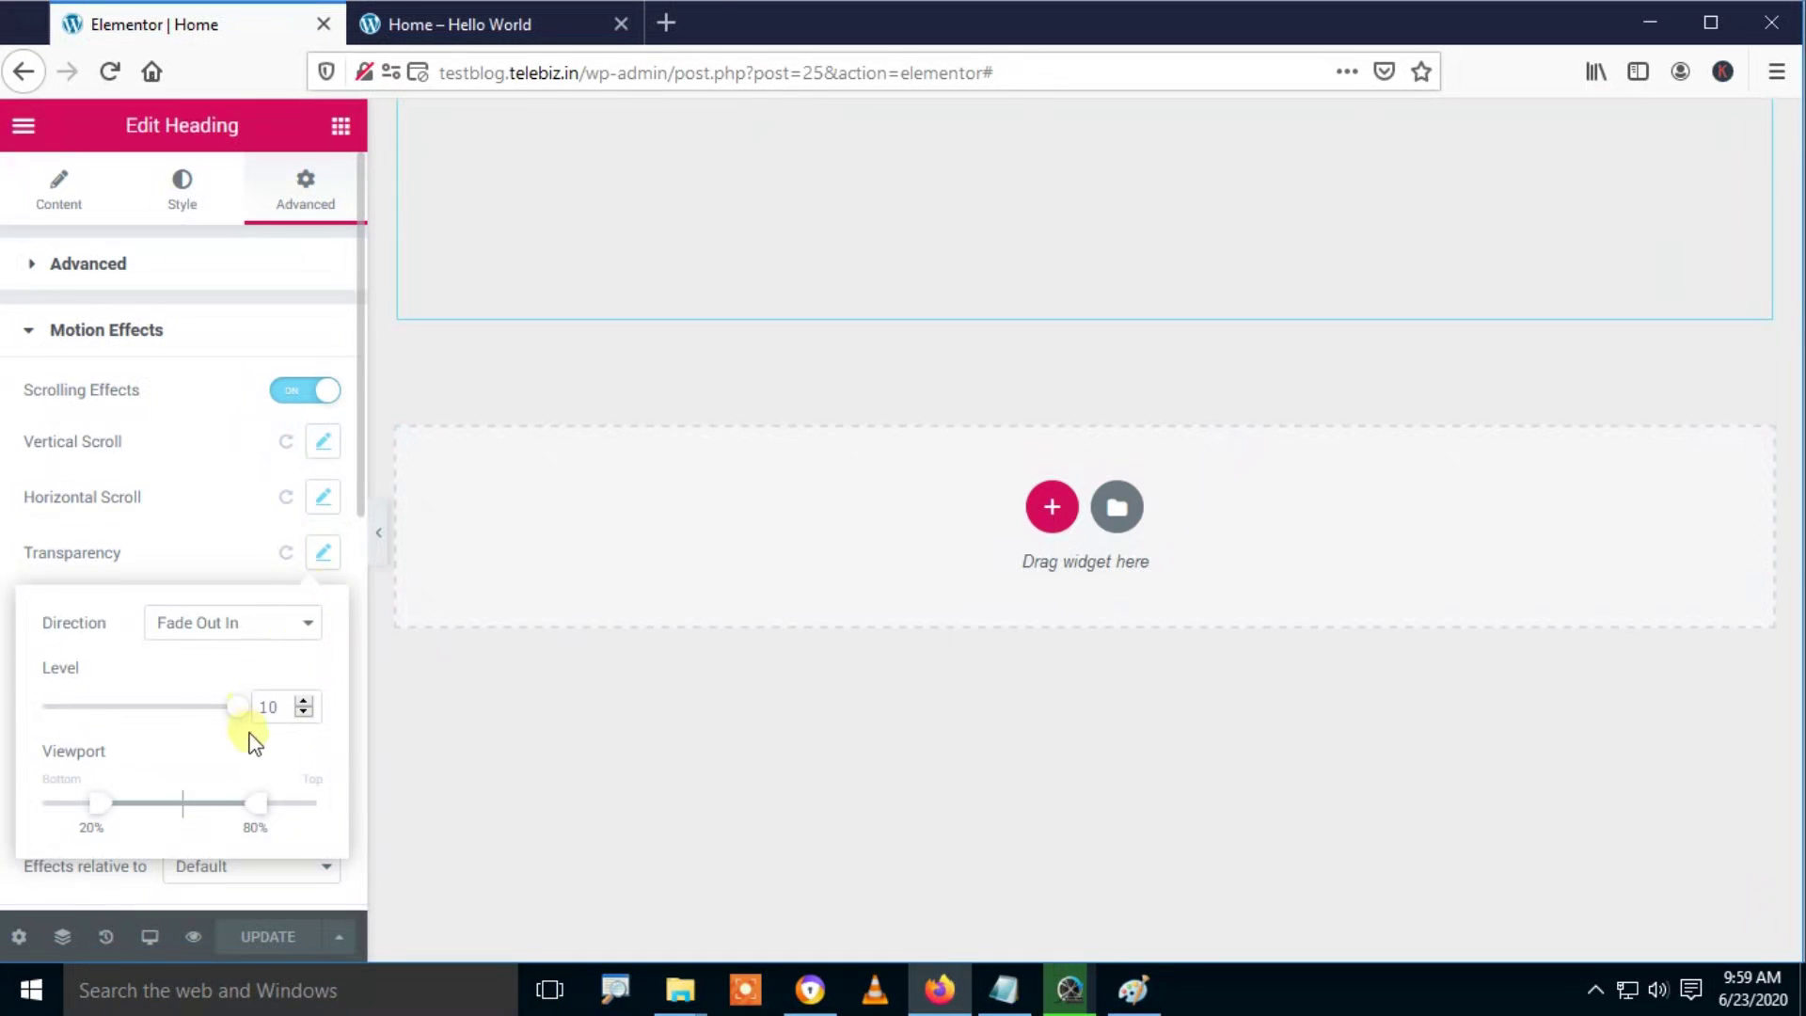
pyautogui.moveTo(242, 726)
pyautogui.mouseDown()
pyautogui.moveTo(73, 725)
pyautogui.moveTo(153, 714)
pyautogui.moveTo(189, 722)
pyautogui.moveTo(113, 730)
pyautogui.moveTo(270, 748)
pyautogui.moveTo(225, 748)
pyautogui.mouseUp()
pyautogui.moveTo(234, 746); pyautogui.dragTo(239, 746)
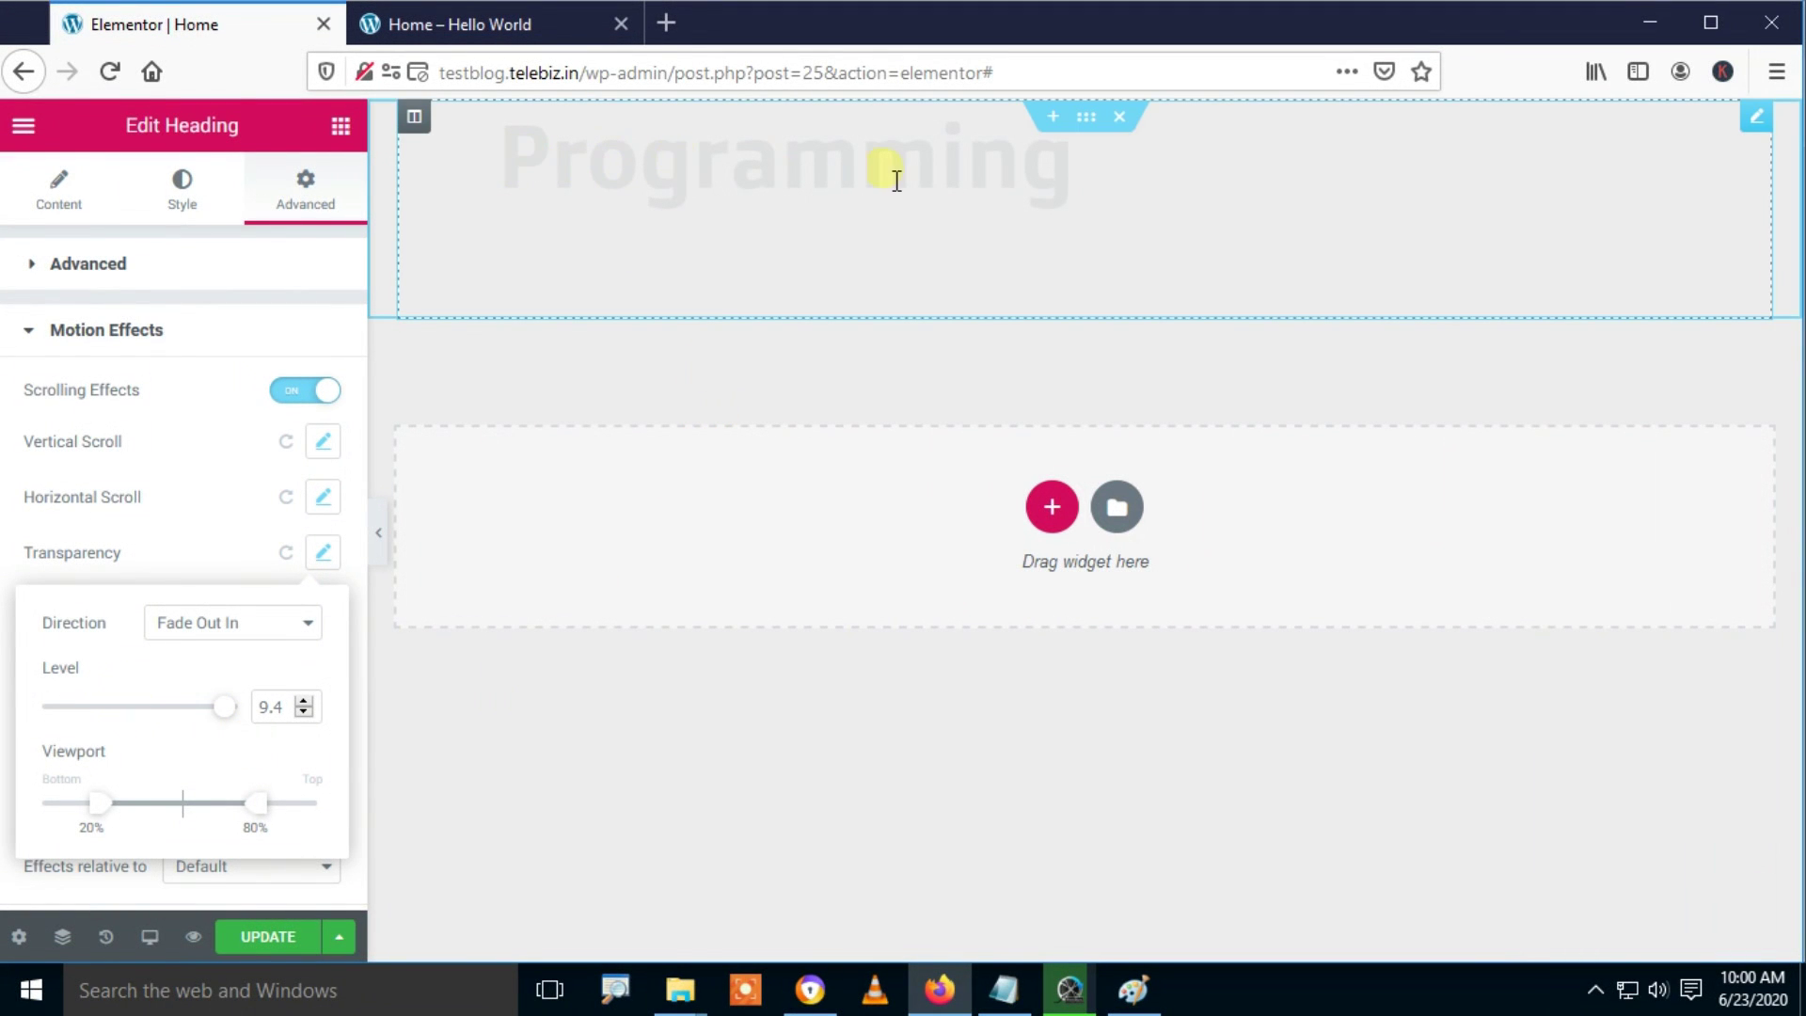
pyautogui.moveTo(234, 694); pyautogui.dragTo(11, 743)
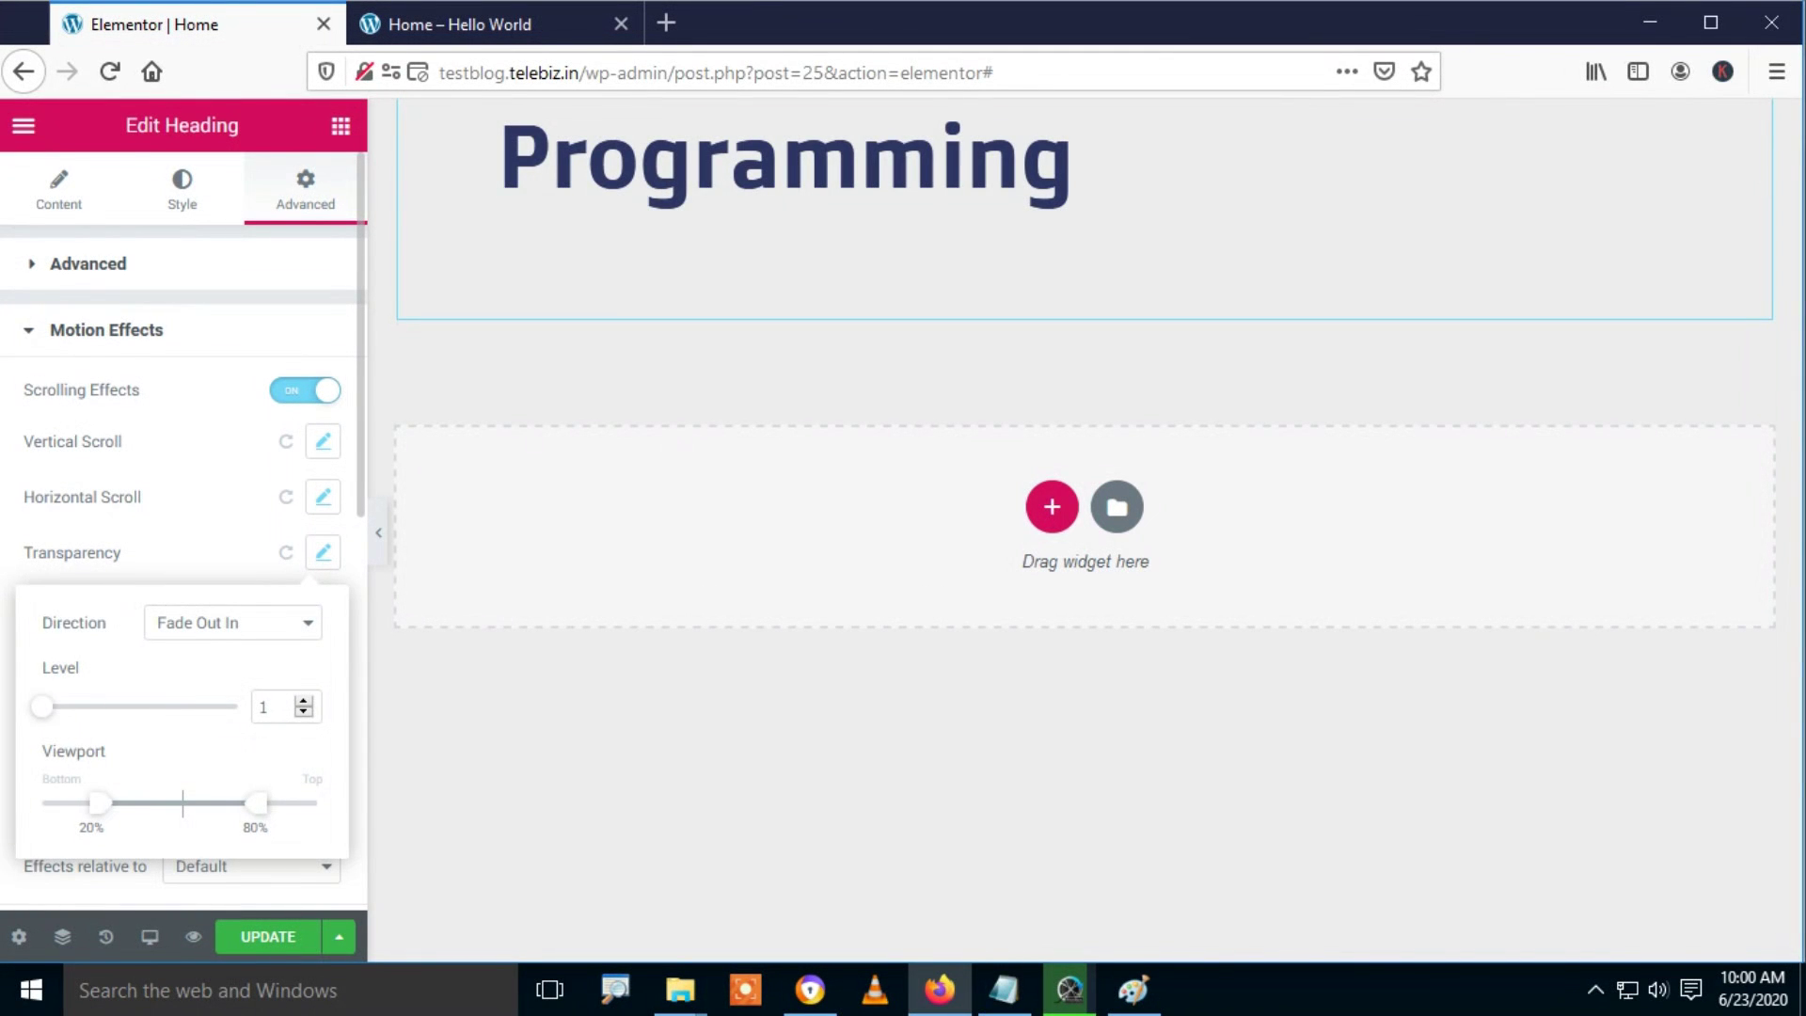
pyautogui.click(15, 733)
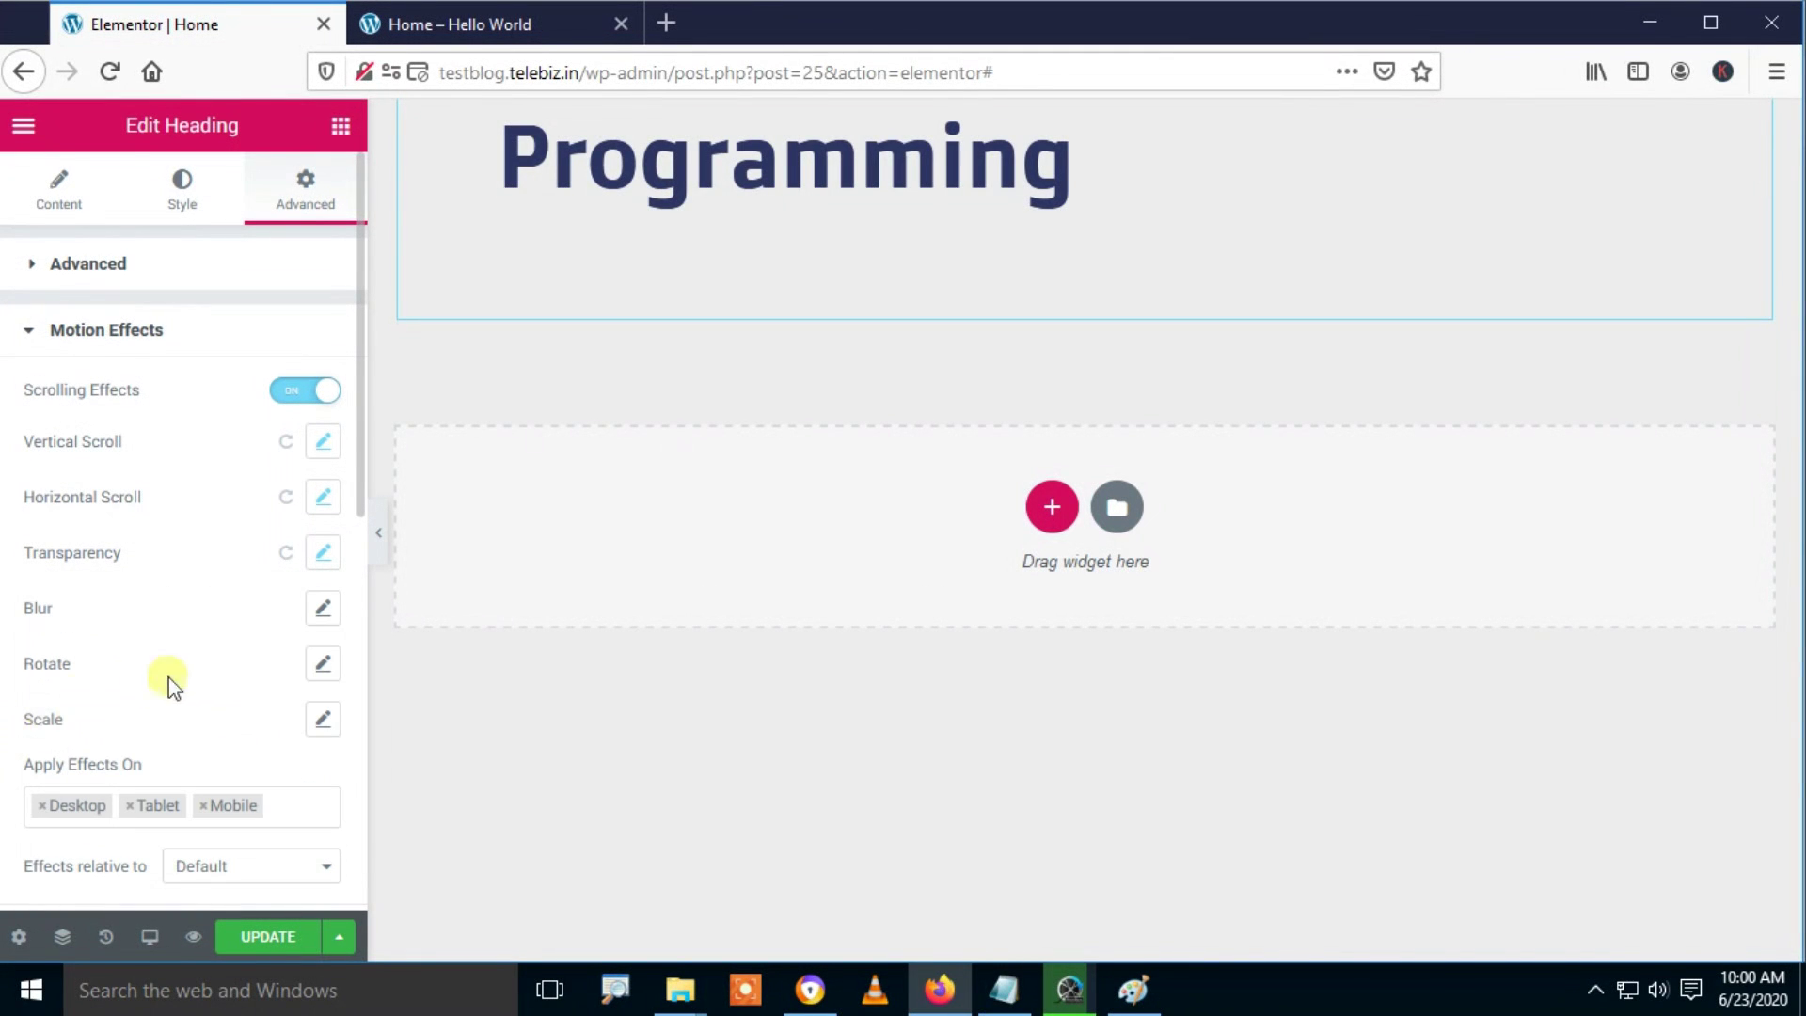
pyautogui.click(292, 555)
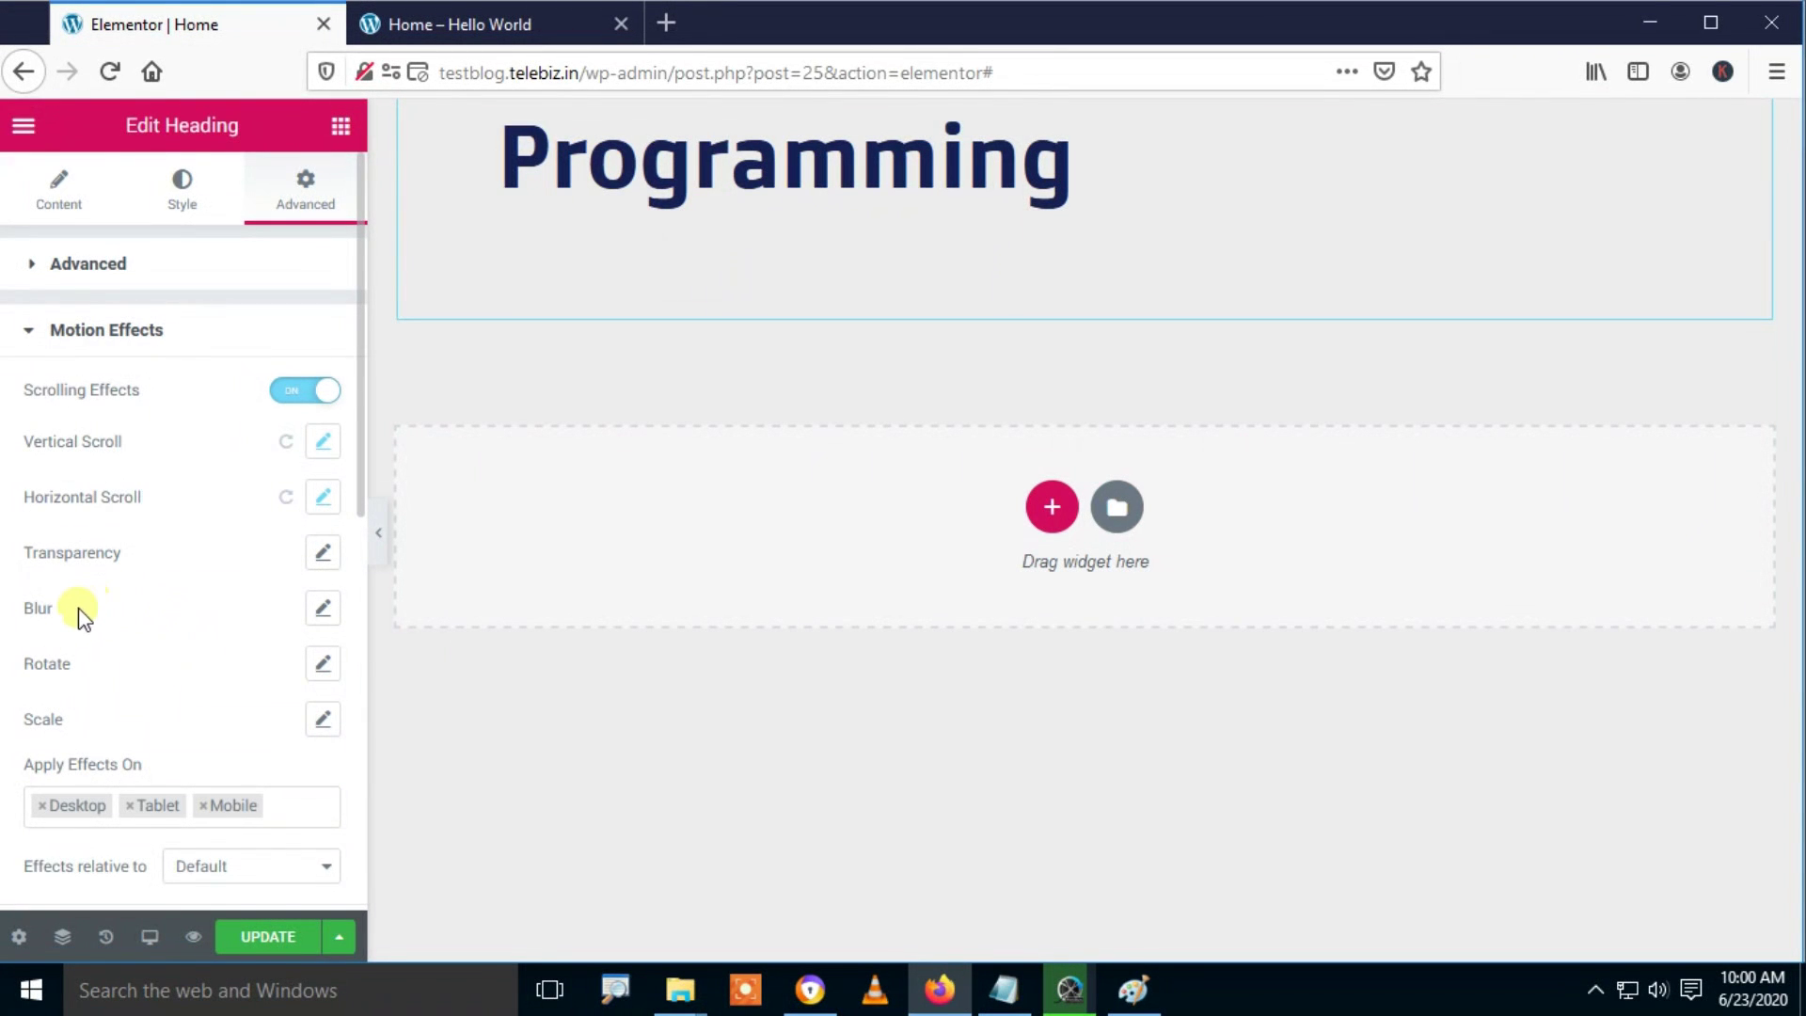
# Step: Try a Fade In blur effect on the heading at level 12 and reset blur to its default
pyautogui.click(323, 609)
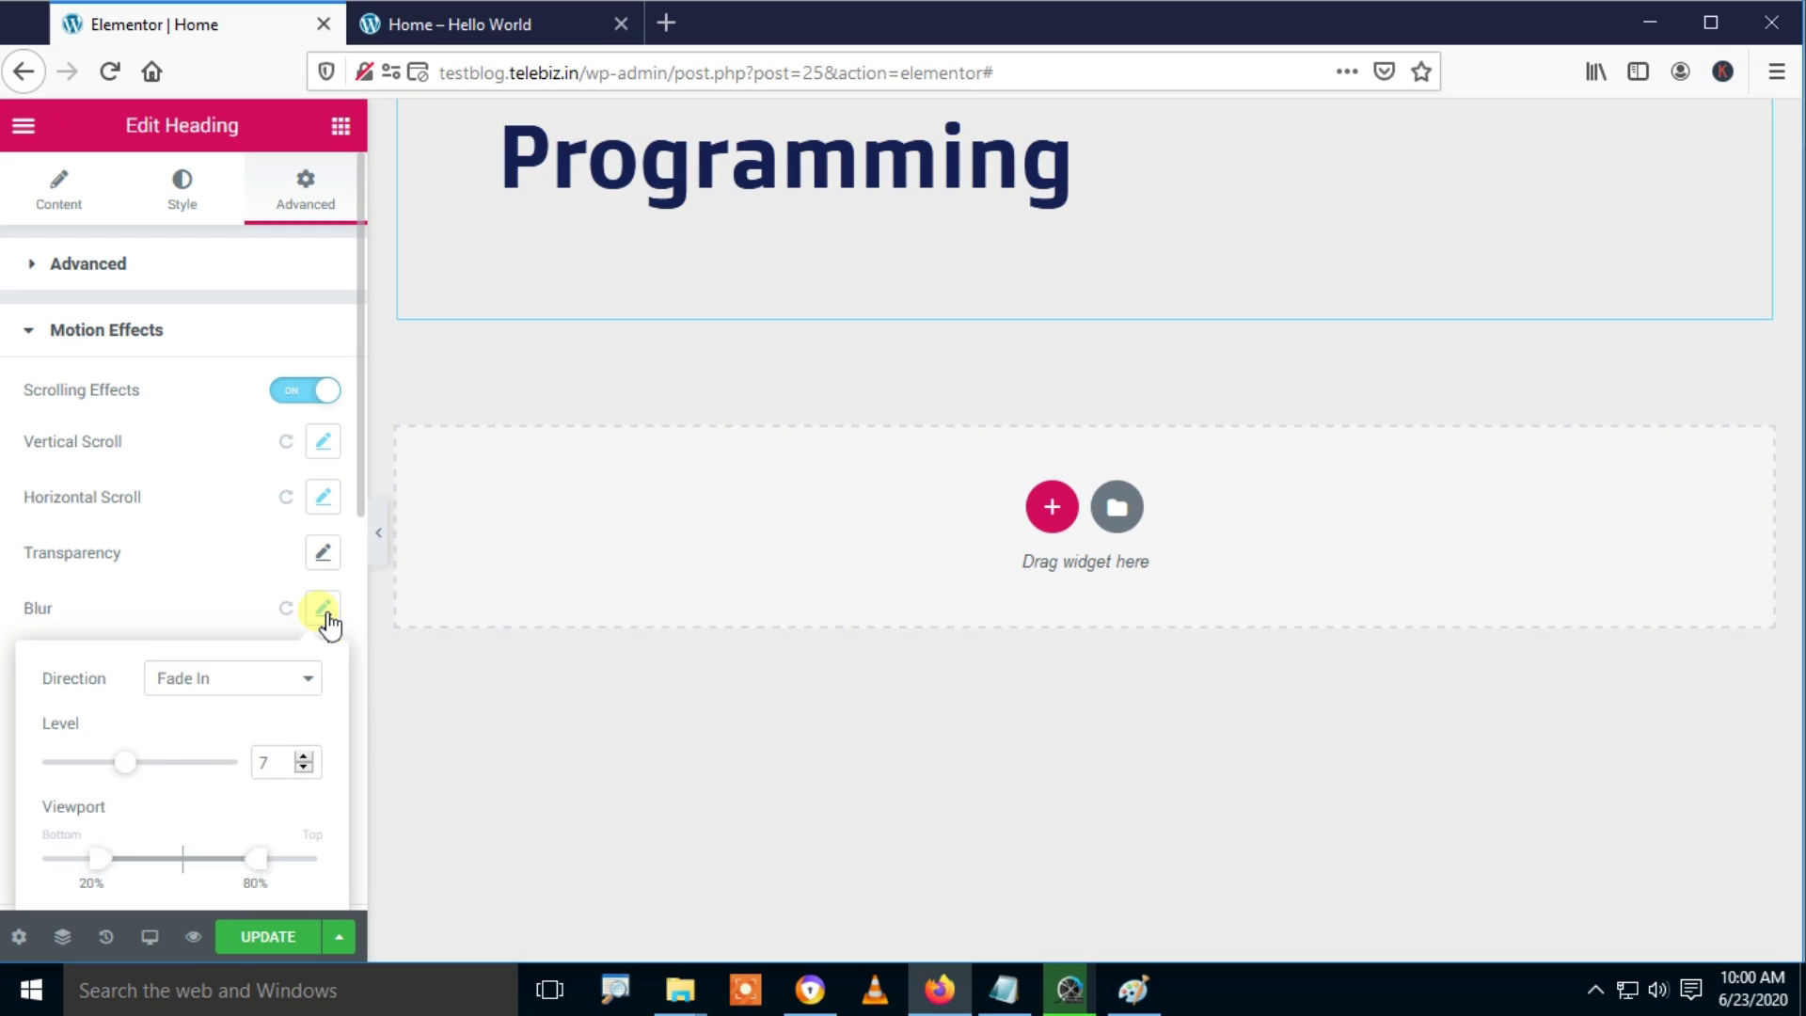
pyautogui.moveTo(131, 778); pyautogui.dragTo(203, 770)
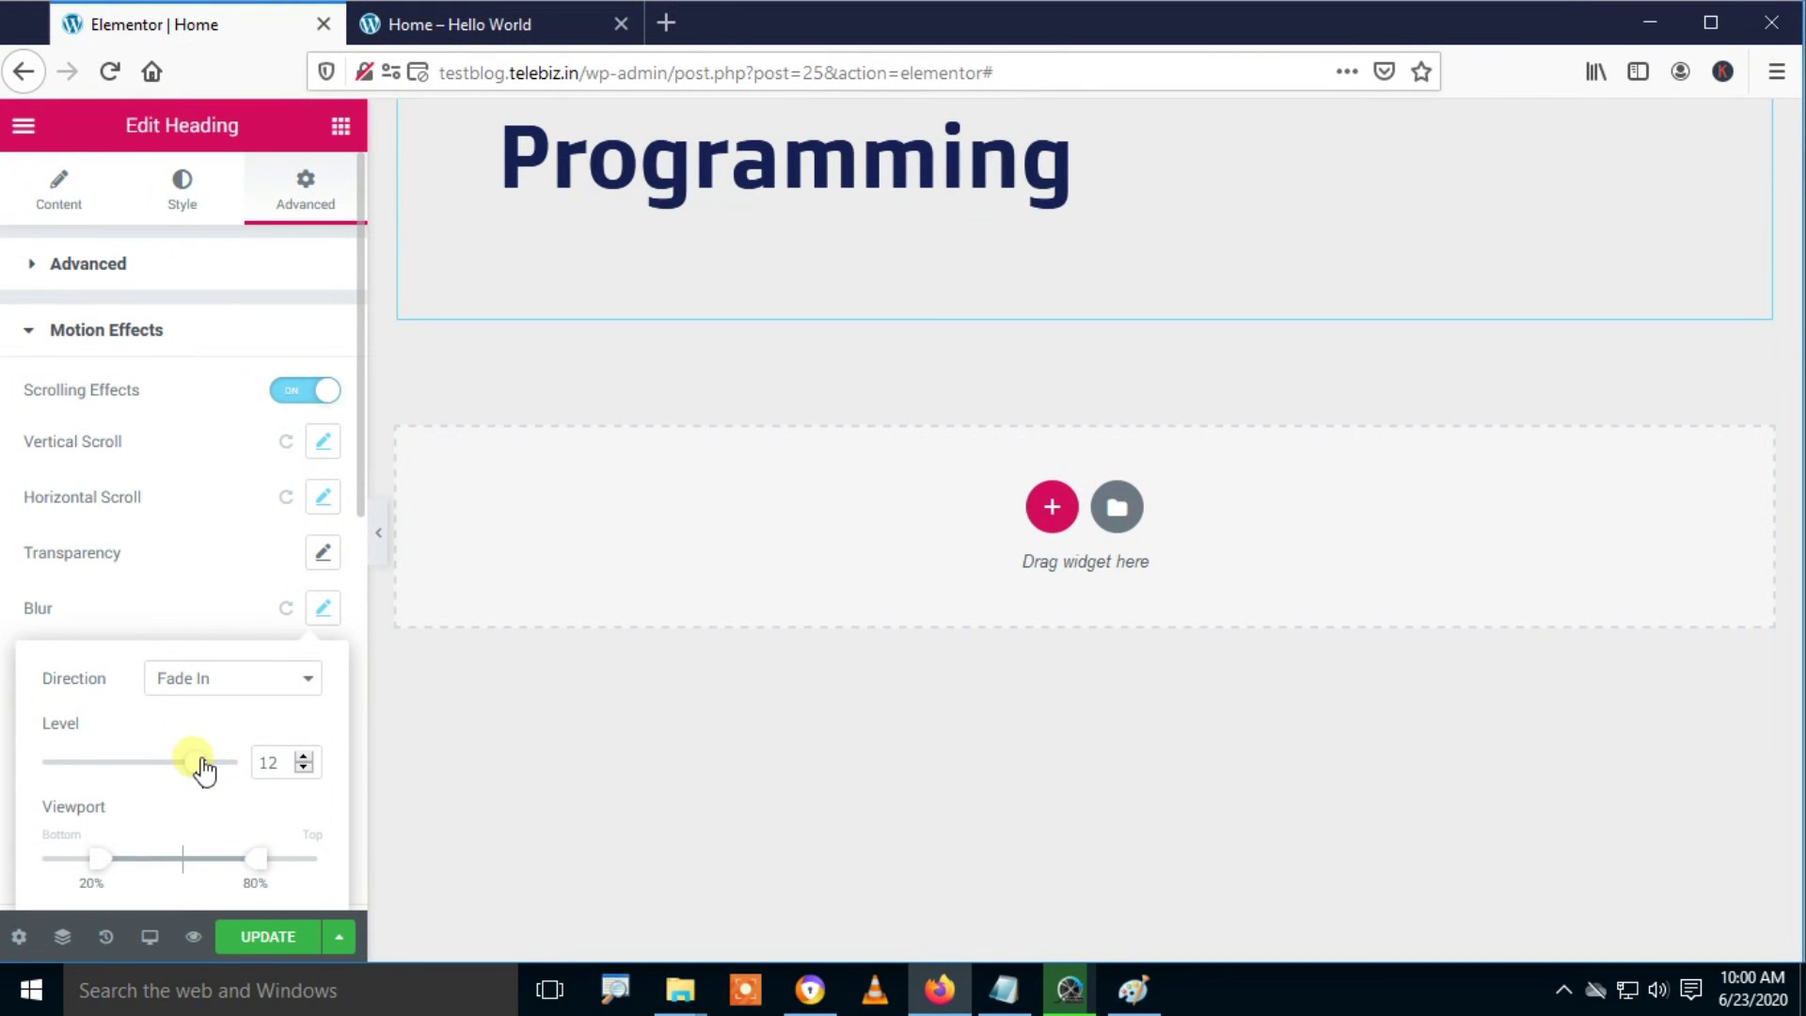
pyautogui.moveTo(203, 770); pyautogui.dragTo(132, 794)
pyautogui.click(154, 622)
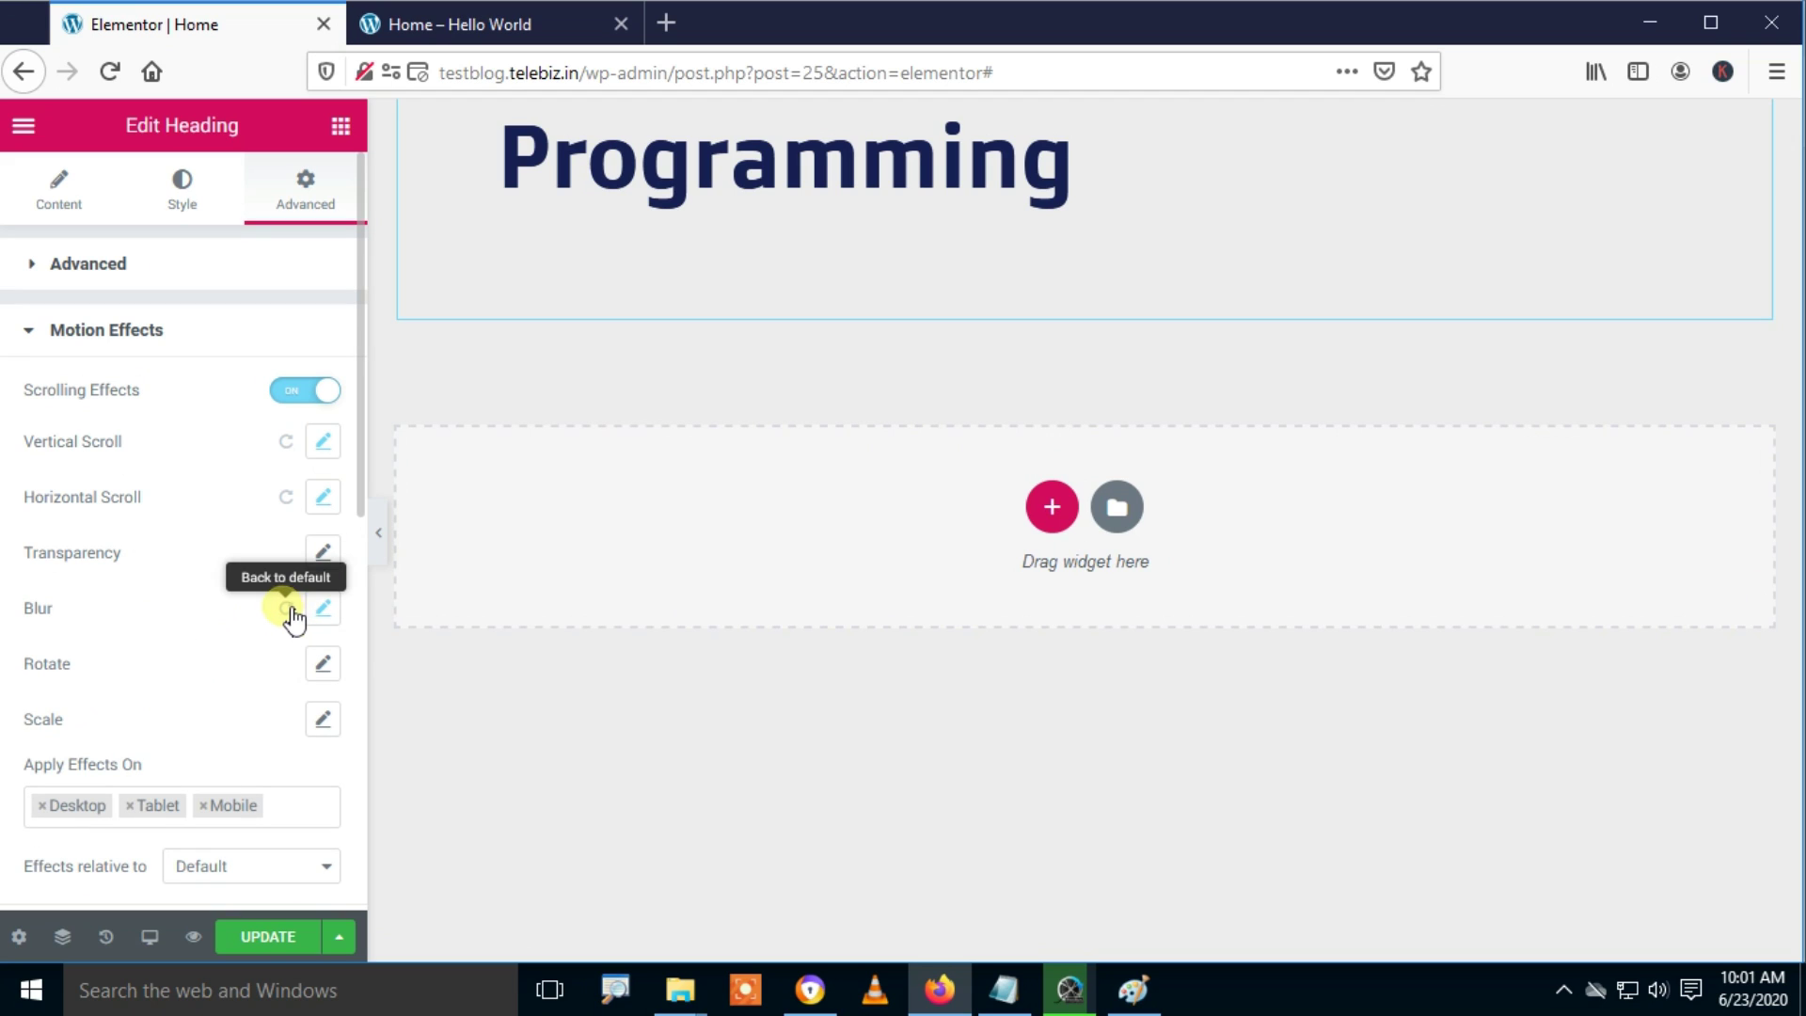
pyautogui.click(287, 611)
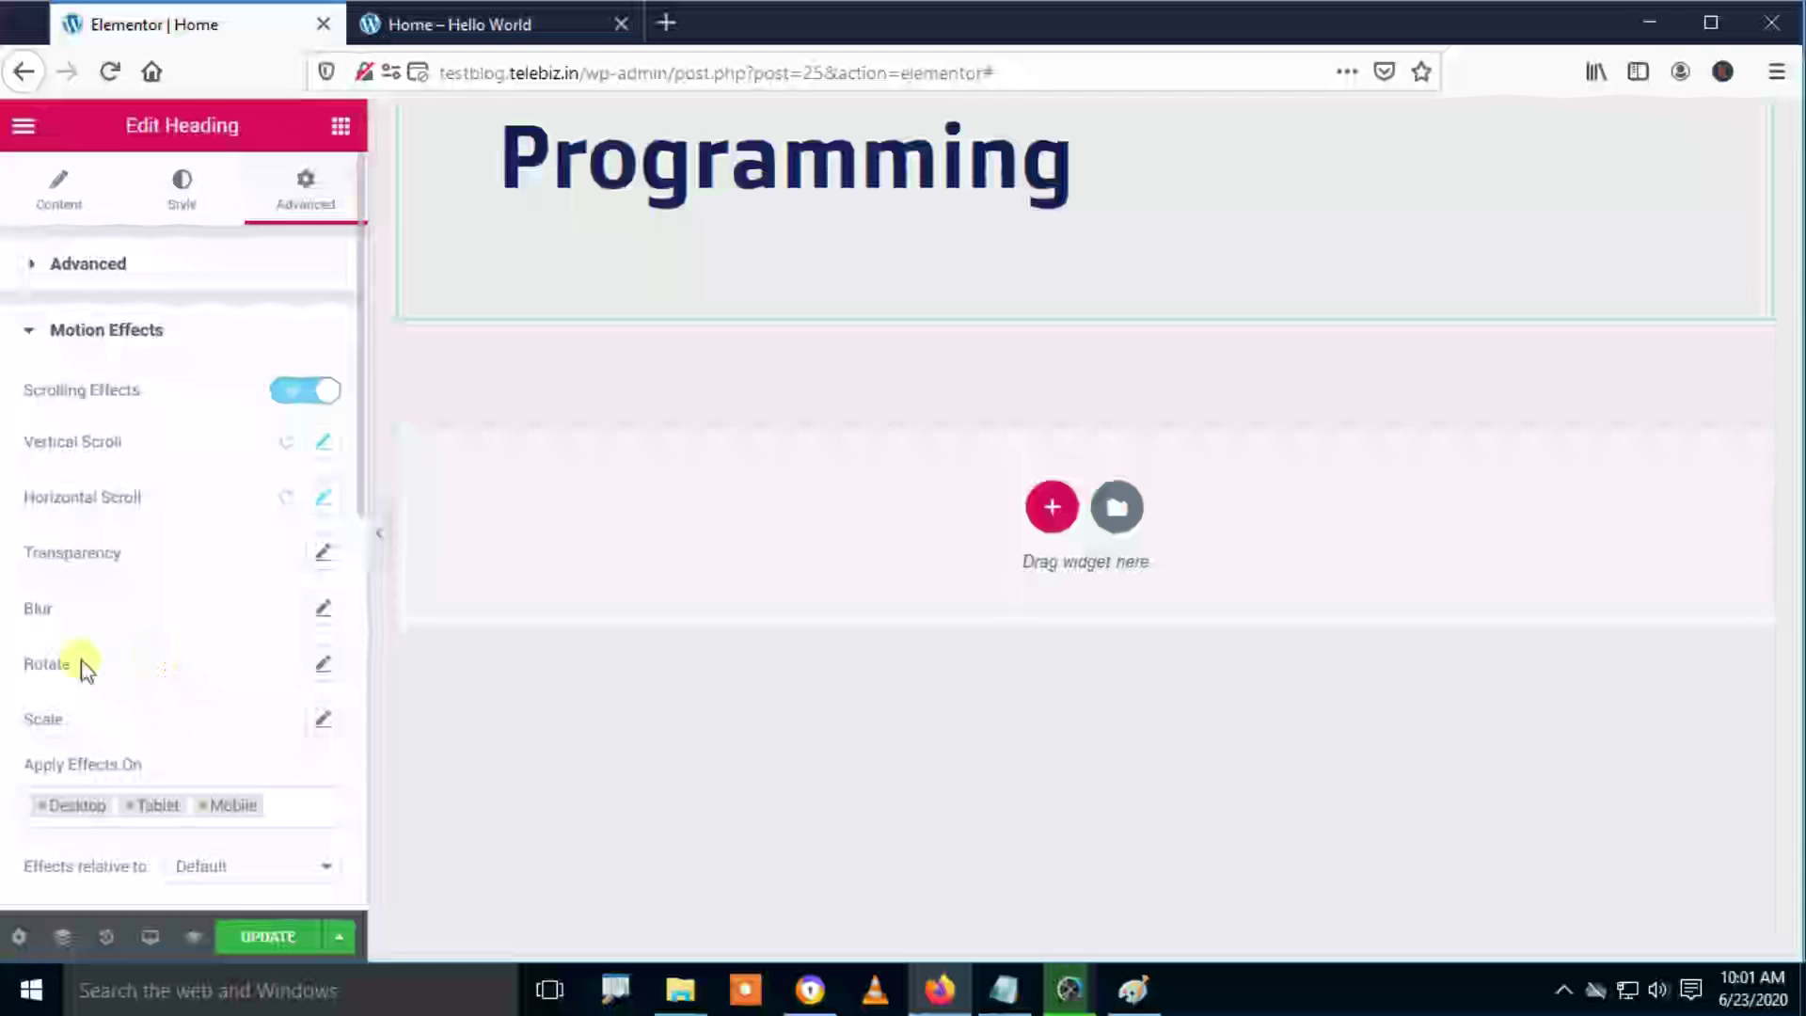
# Step: Turn on the heading's rotate effect, try To Left at speed 1.9, and switch the direction to To Right with a higher speed
pyautogui.click(323, 664)
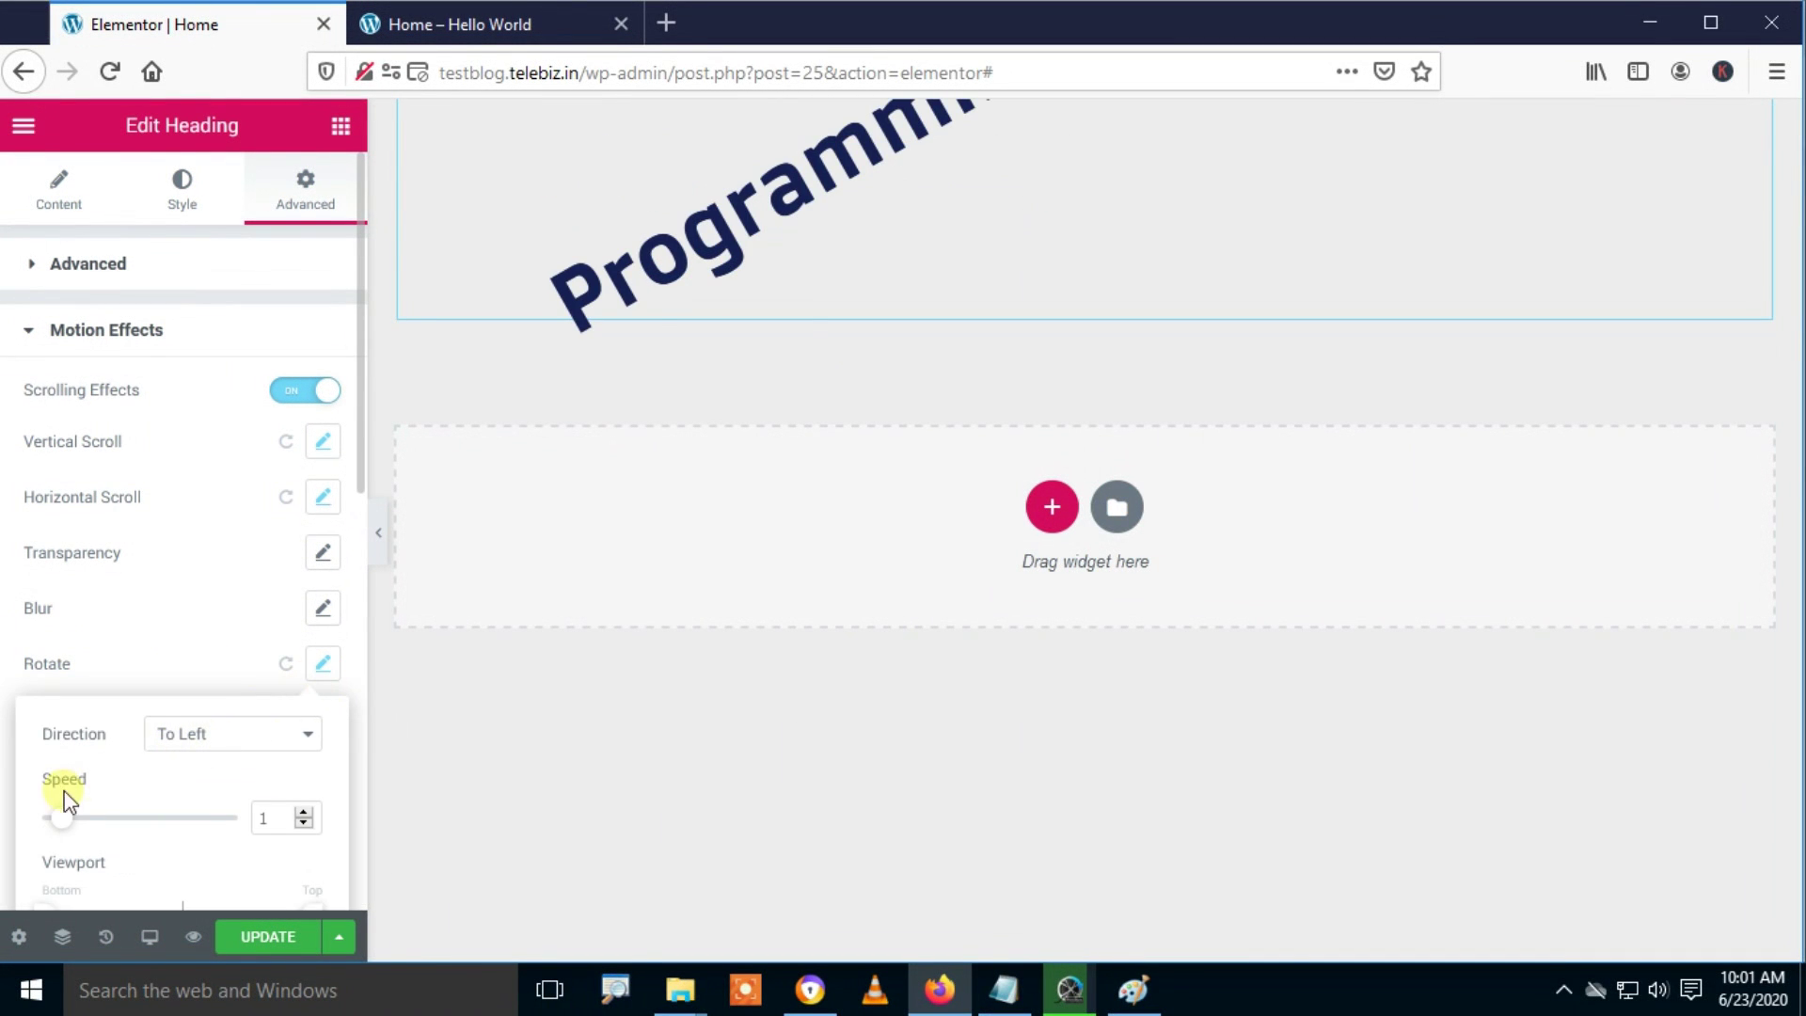
pyautogui.moveTo(60, 826)
pyautogui.mouseDown()
pyautogui.moveTo(153, 834)
pyautogui.moveTo(255, 804)
pyautogui.moveTo(79, 819)
pyautogui.mouseUp()
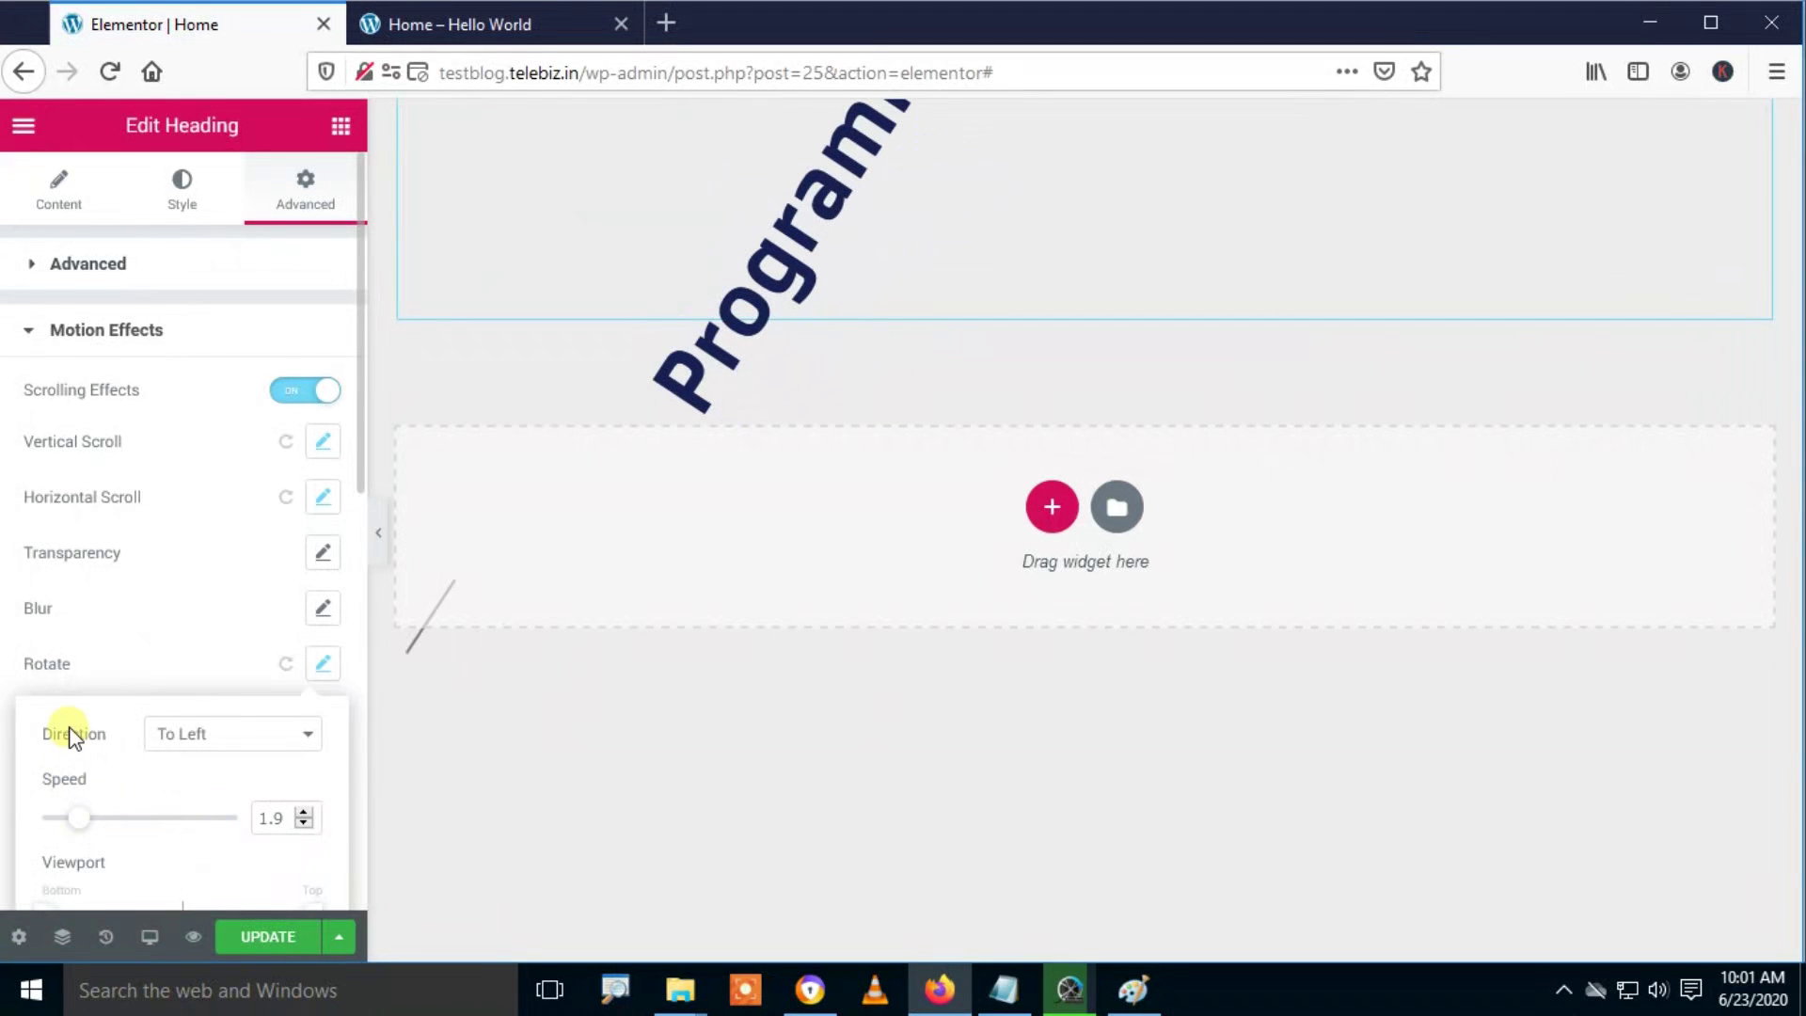
pyautogui.click(222, 737)
pyautogui.click(184, 798)
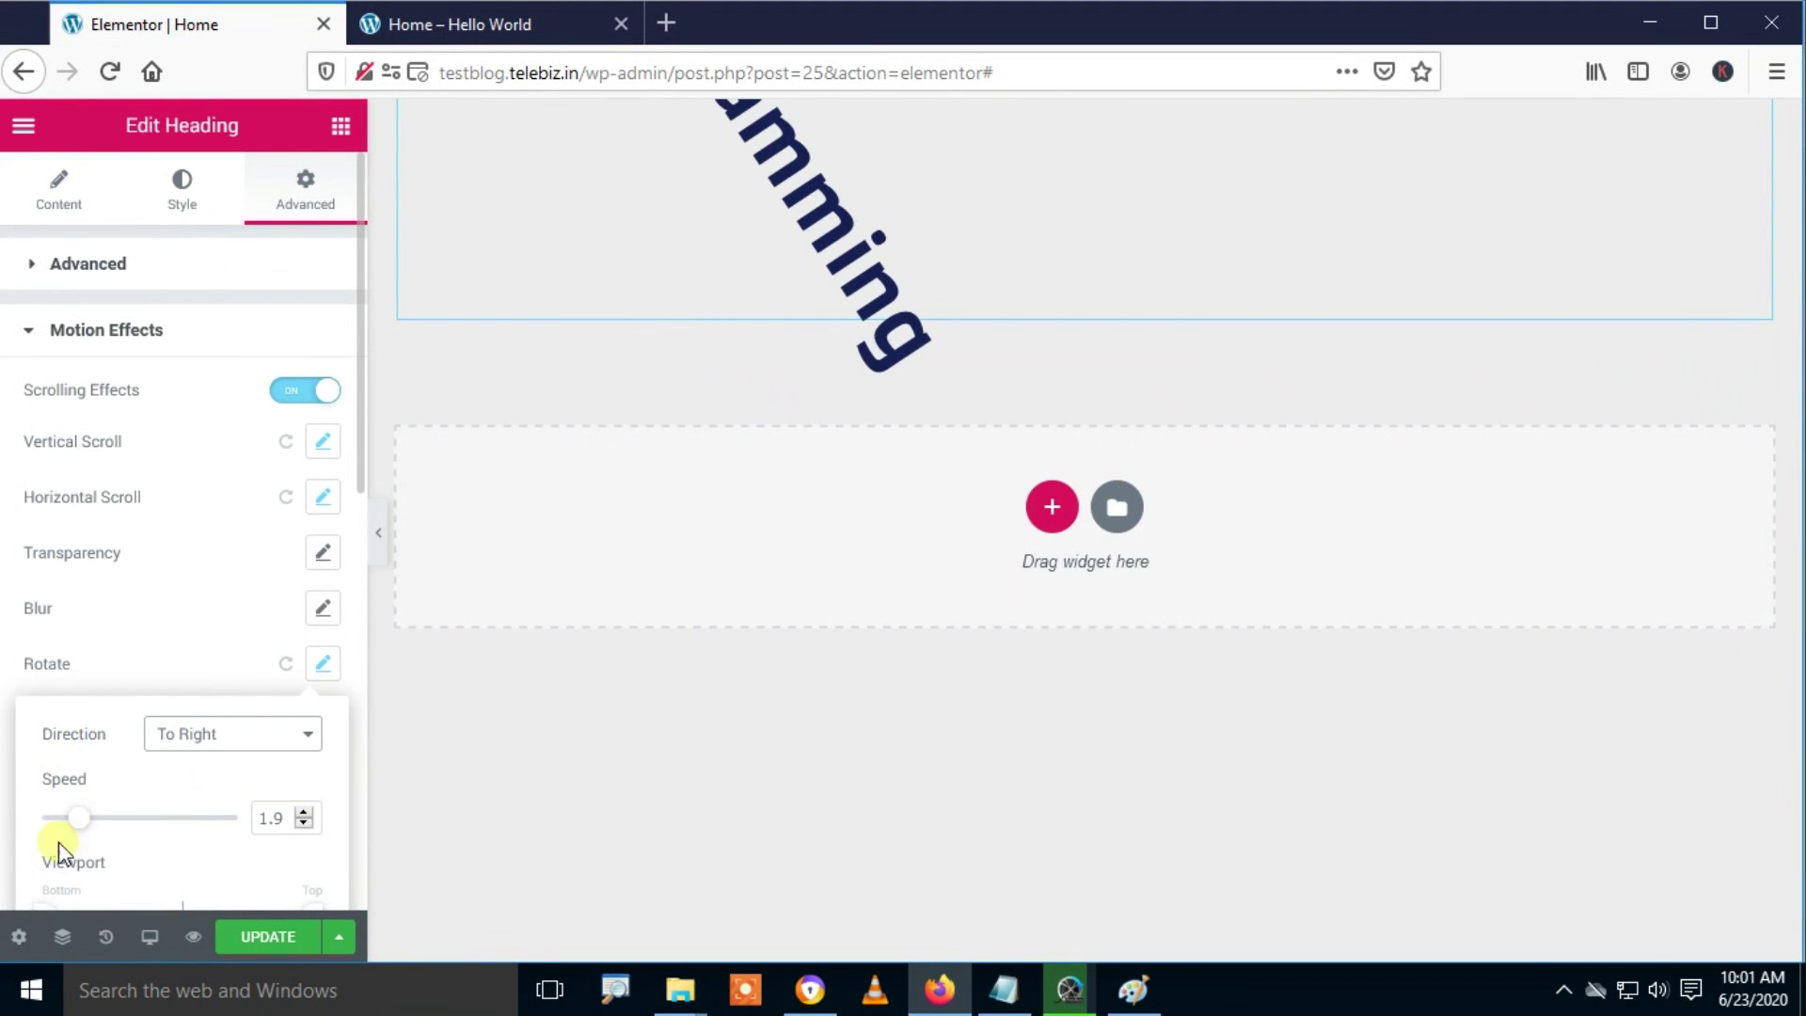
pyautogui.moveTo(80, 827); pyautogui.dragTo(163, 850)
# Step: Update the page, check the rotate effect in the reloaded Home preview, and reset rotate to its default in the Elementor editor
pyautogui.click(273, 938)
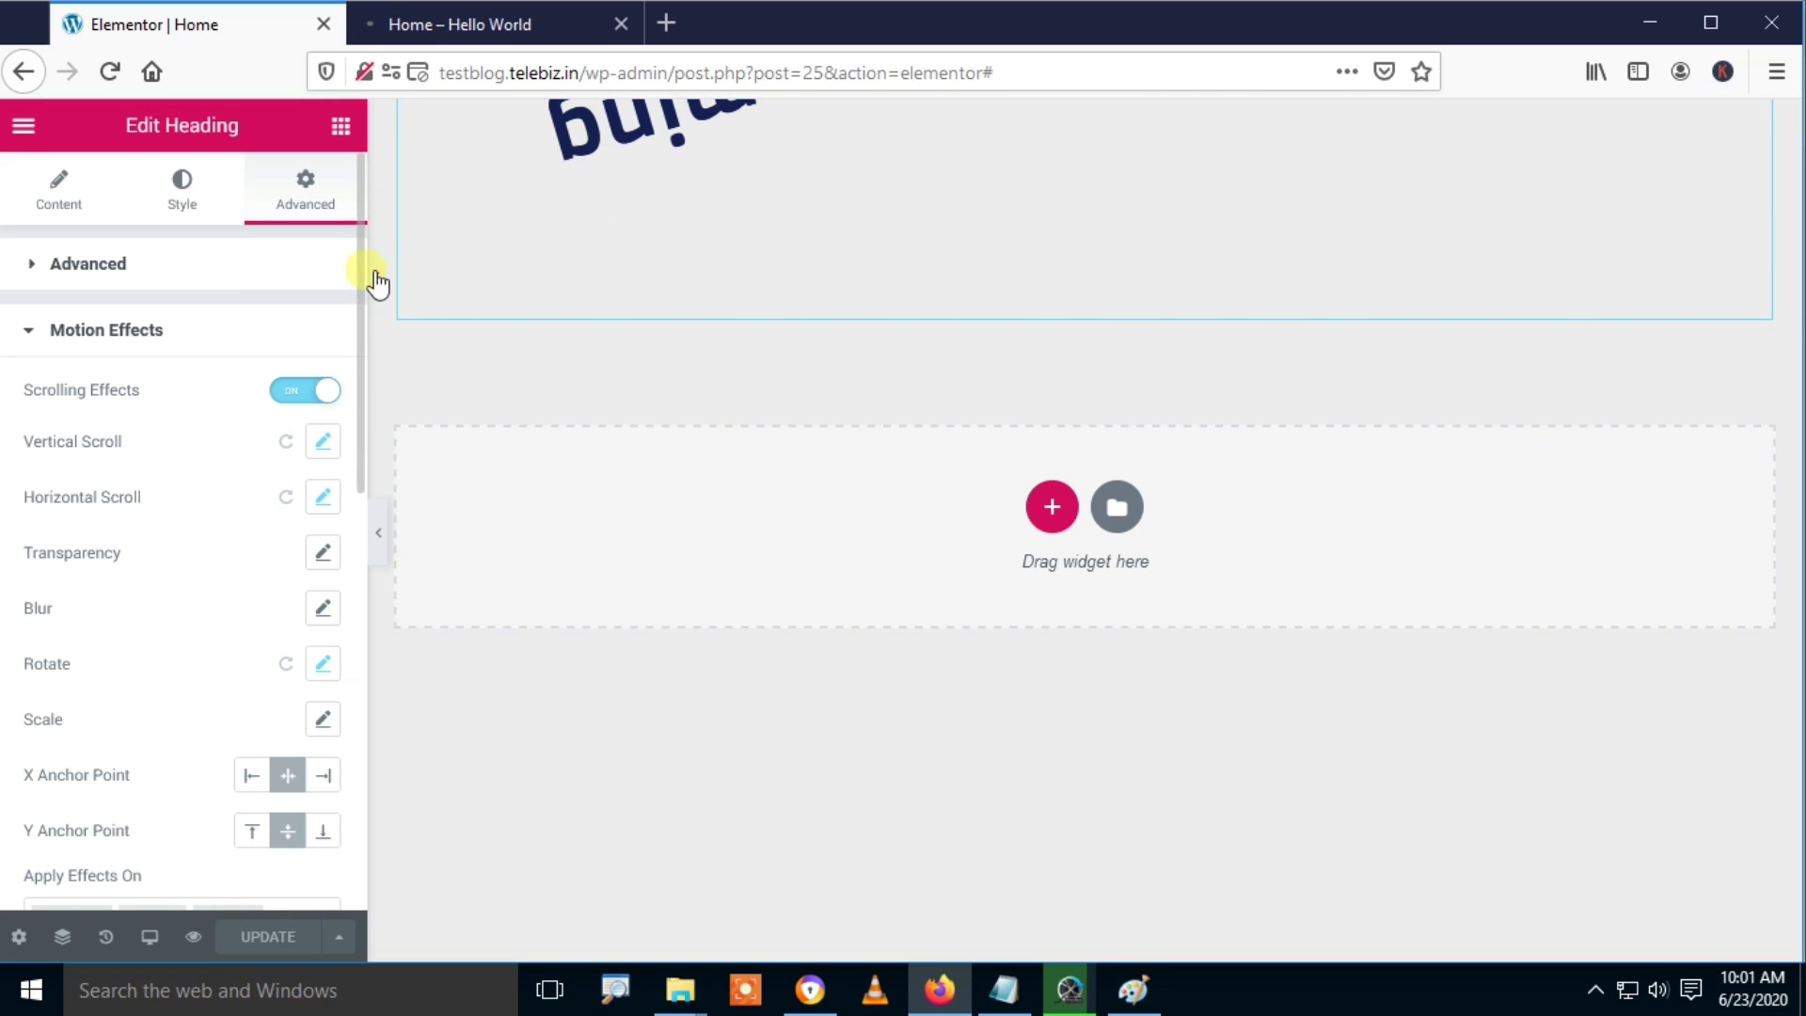
pyautogui.click(470, 24)
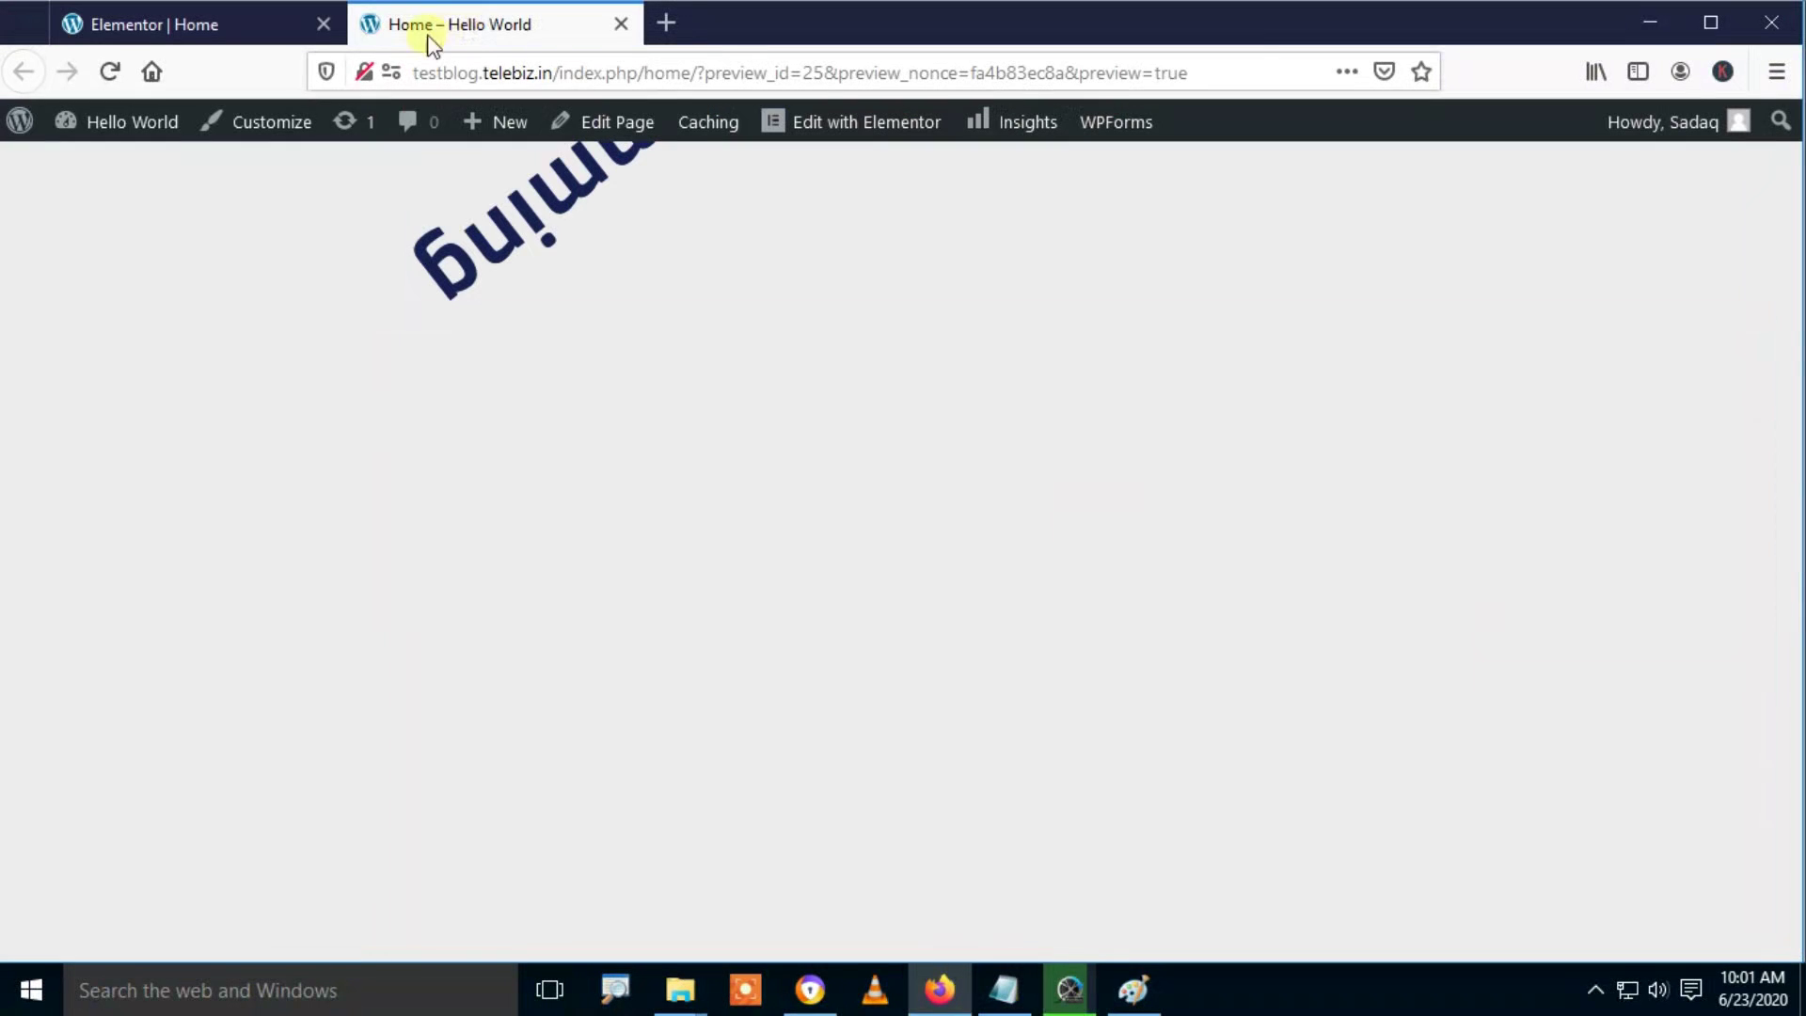
pyautogui.click(110, 69)
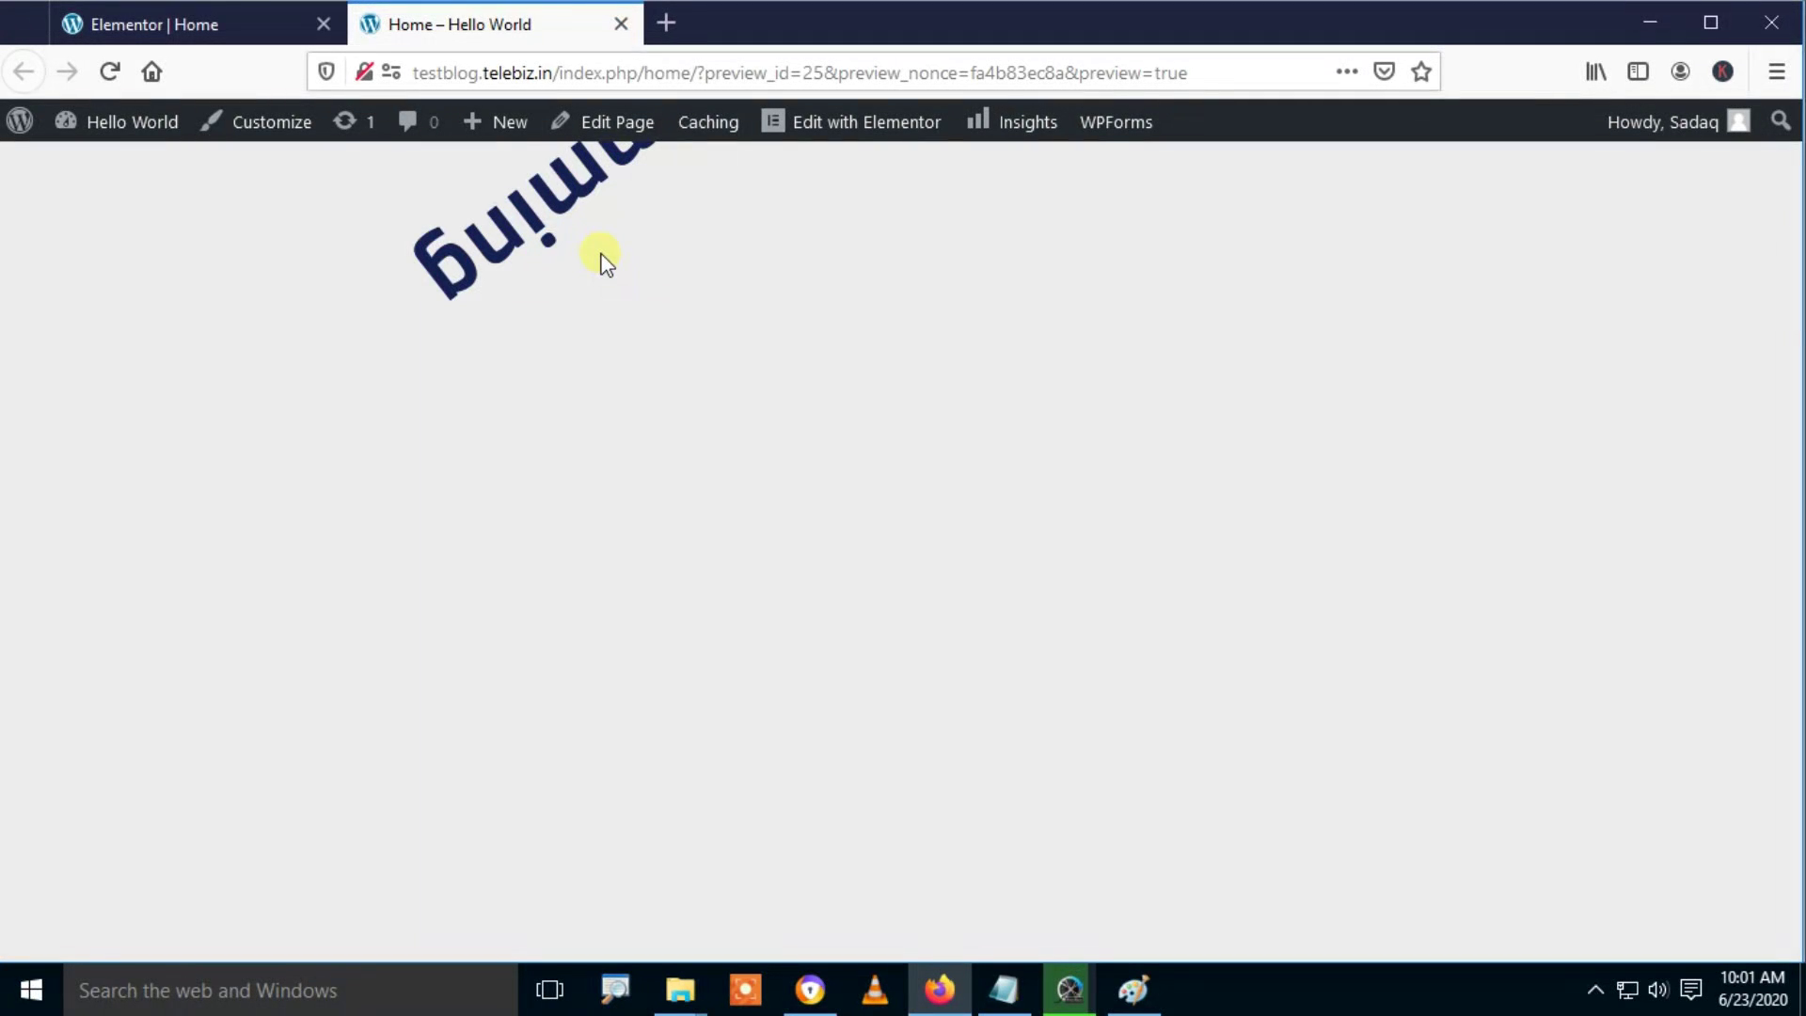
pyautogui.click(131, 25)
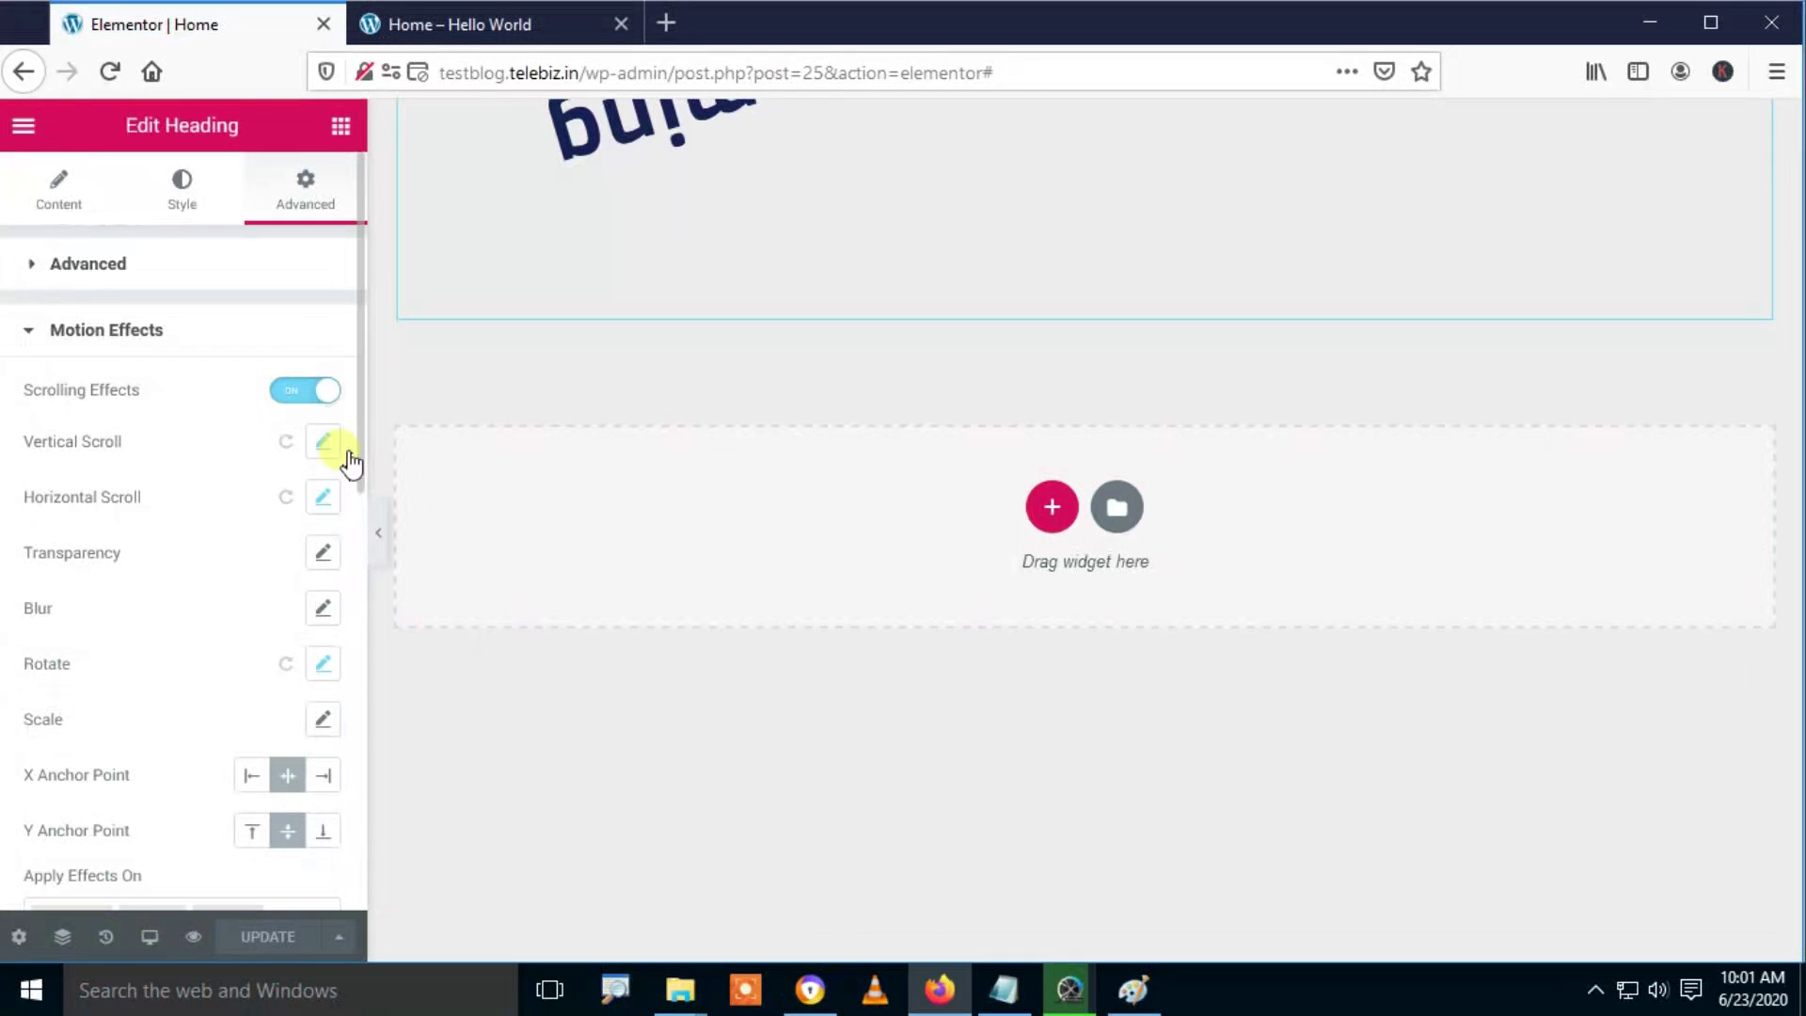
pyautogui.click(288, 665)
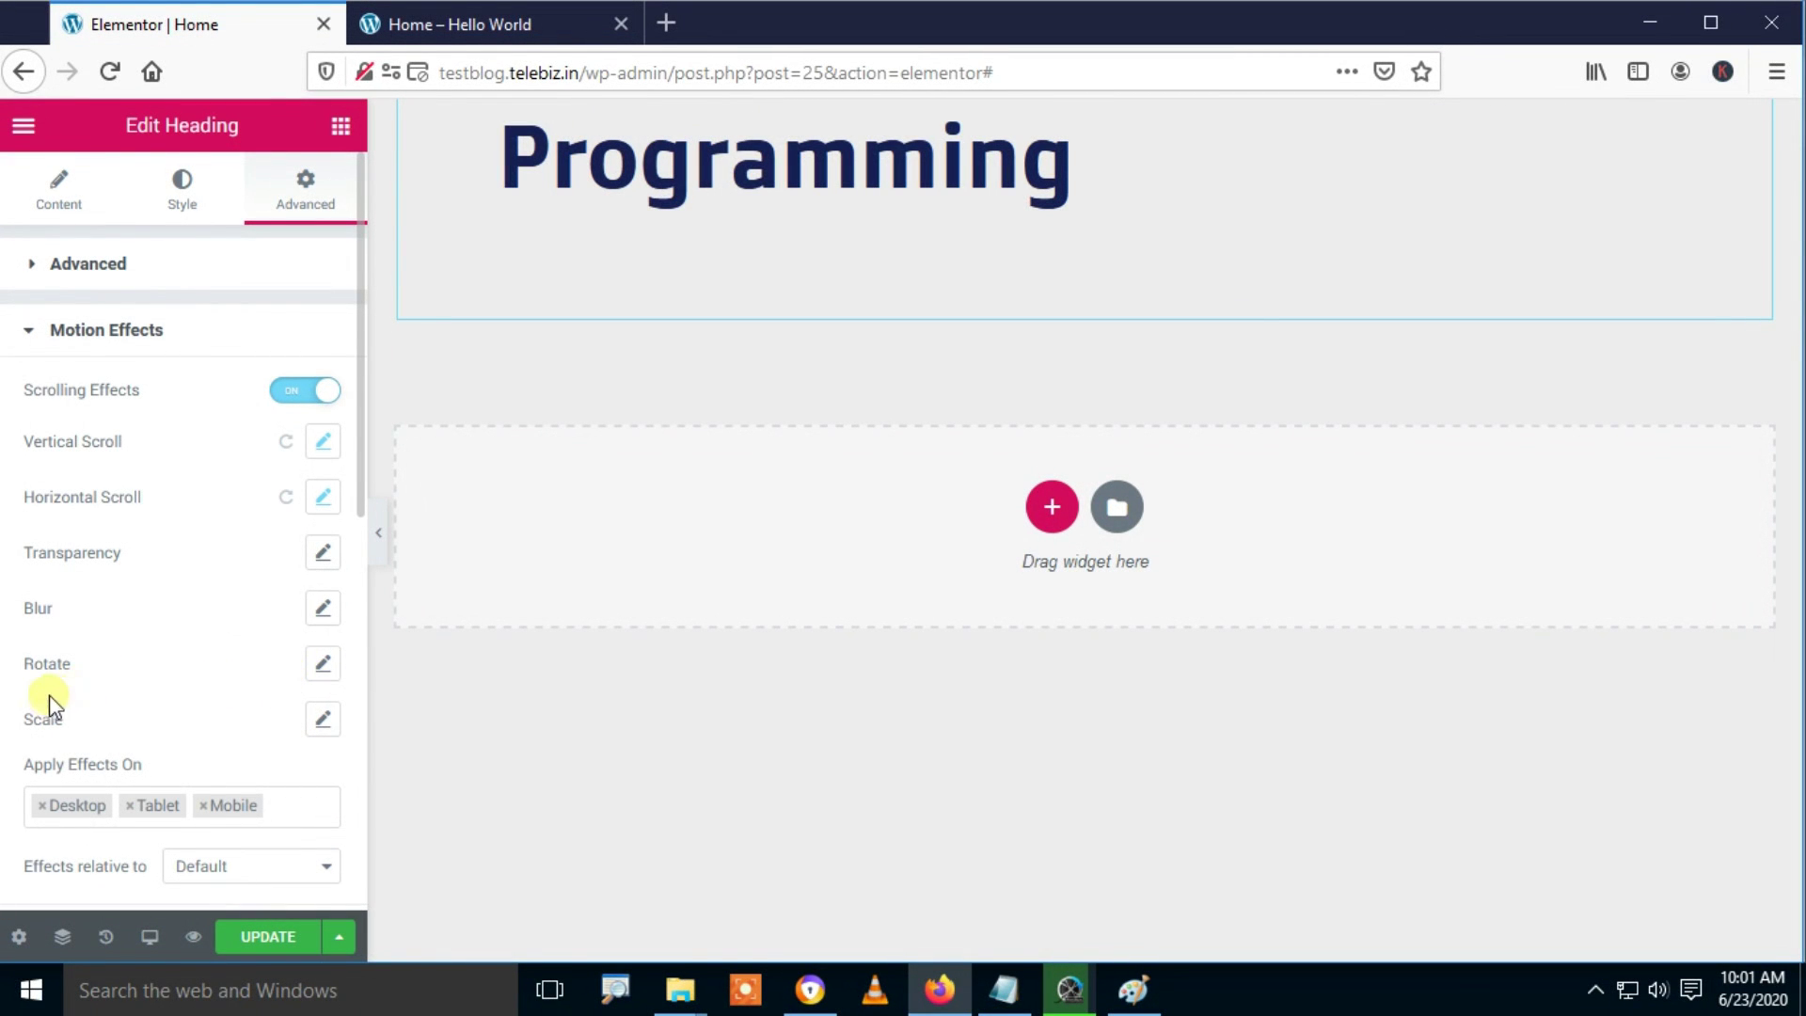
# Step: Turn on the heading's scale effect, try the Scale Down direction, choose Scale Down Up and adjust the speed
pyautogui.click(322, 720)
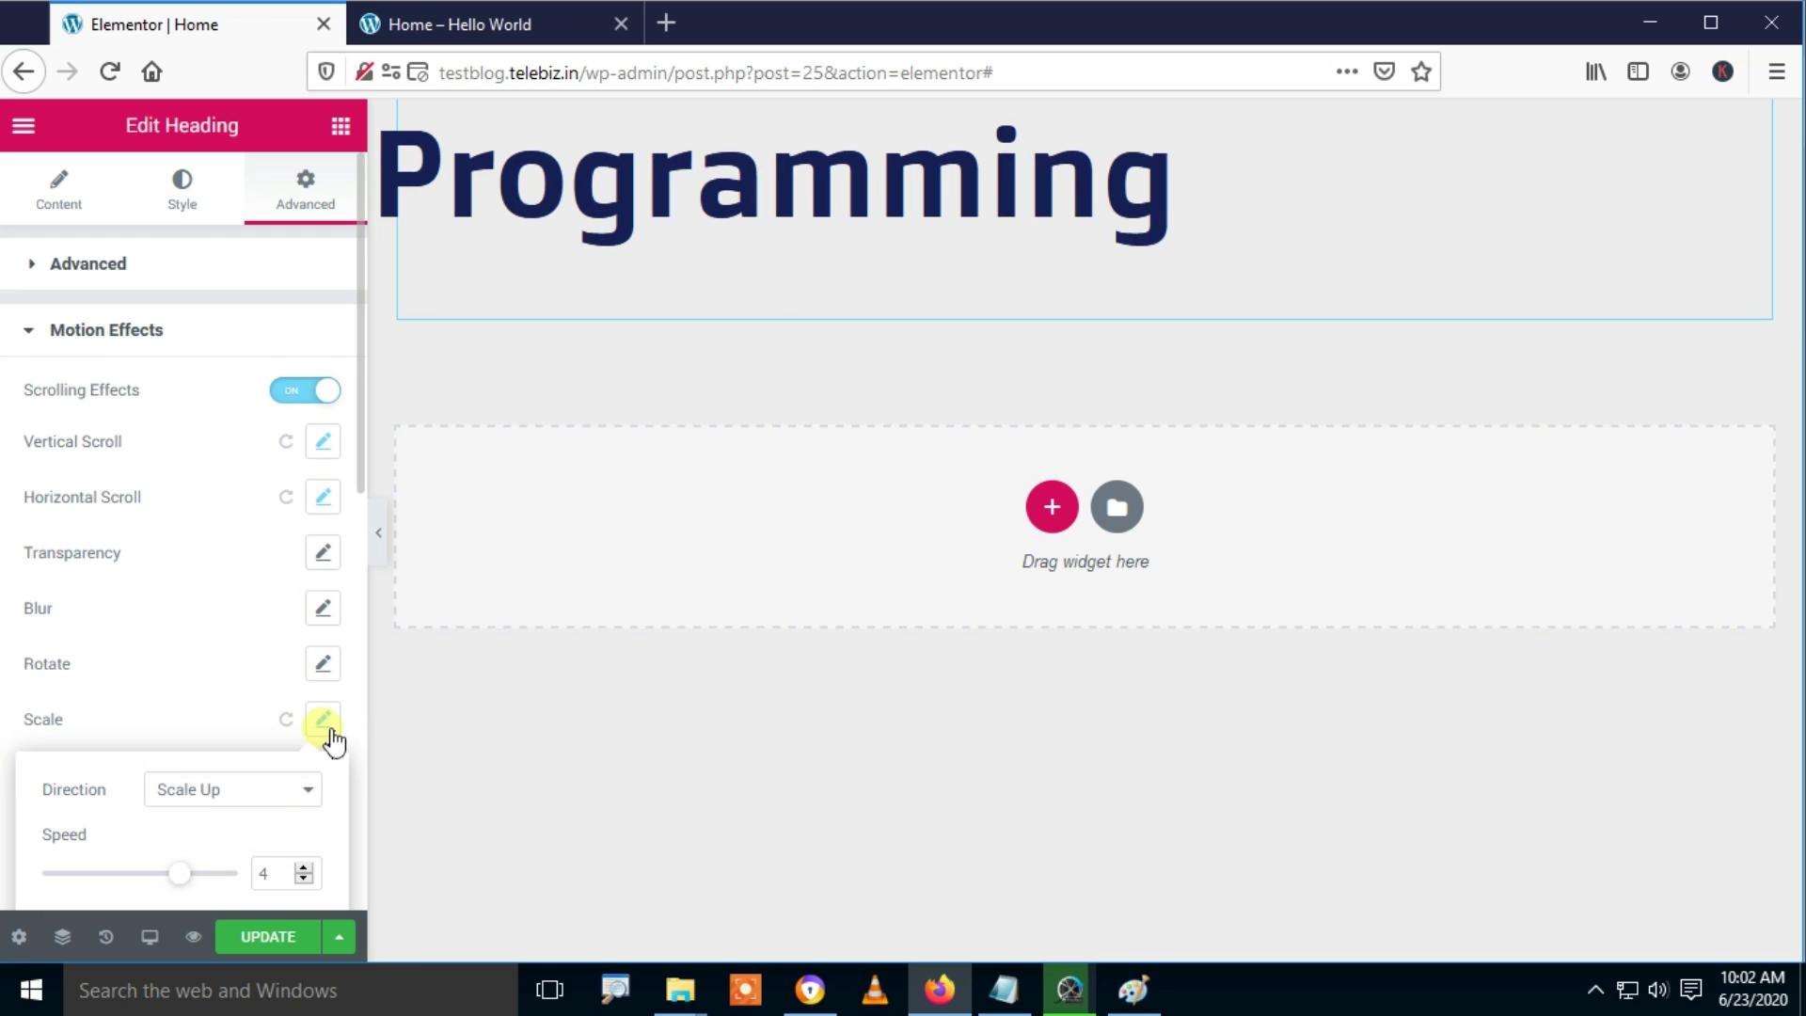
pyautogui.click(230, 800)
pyautogui.click(218, 853)
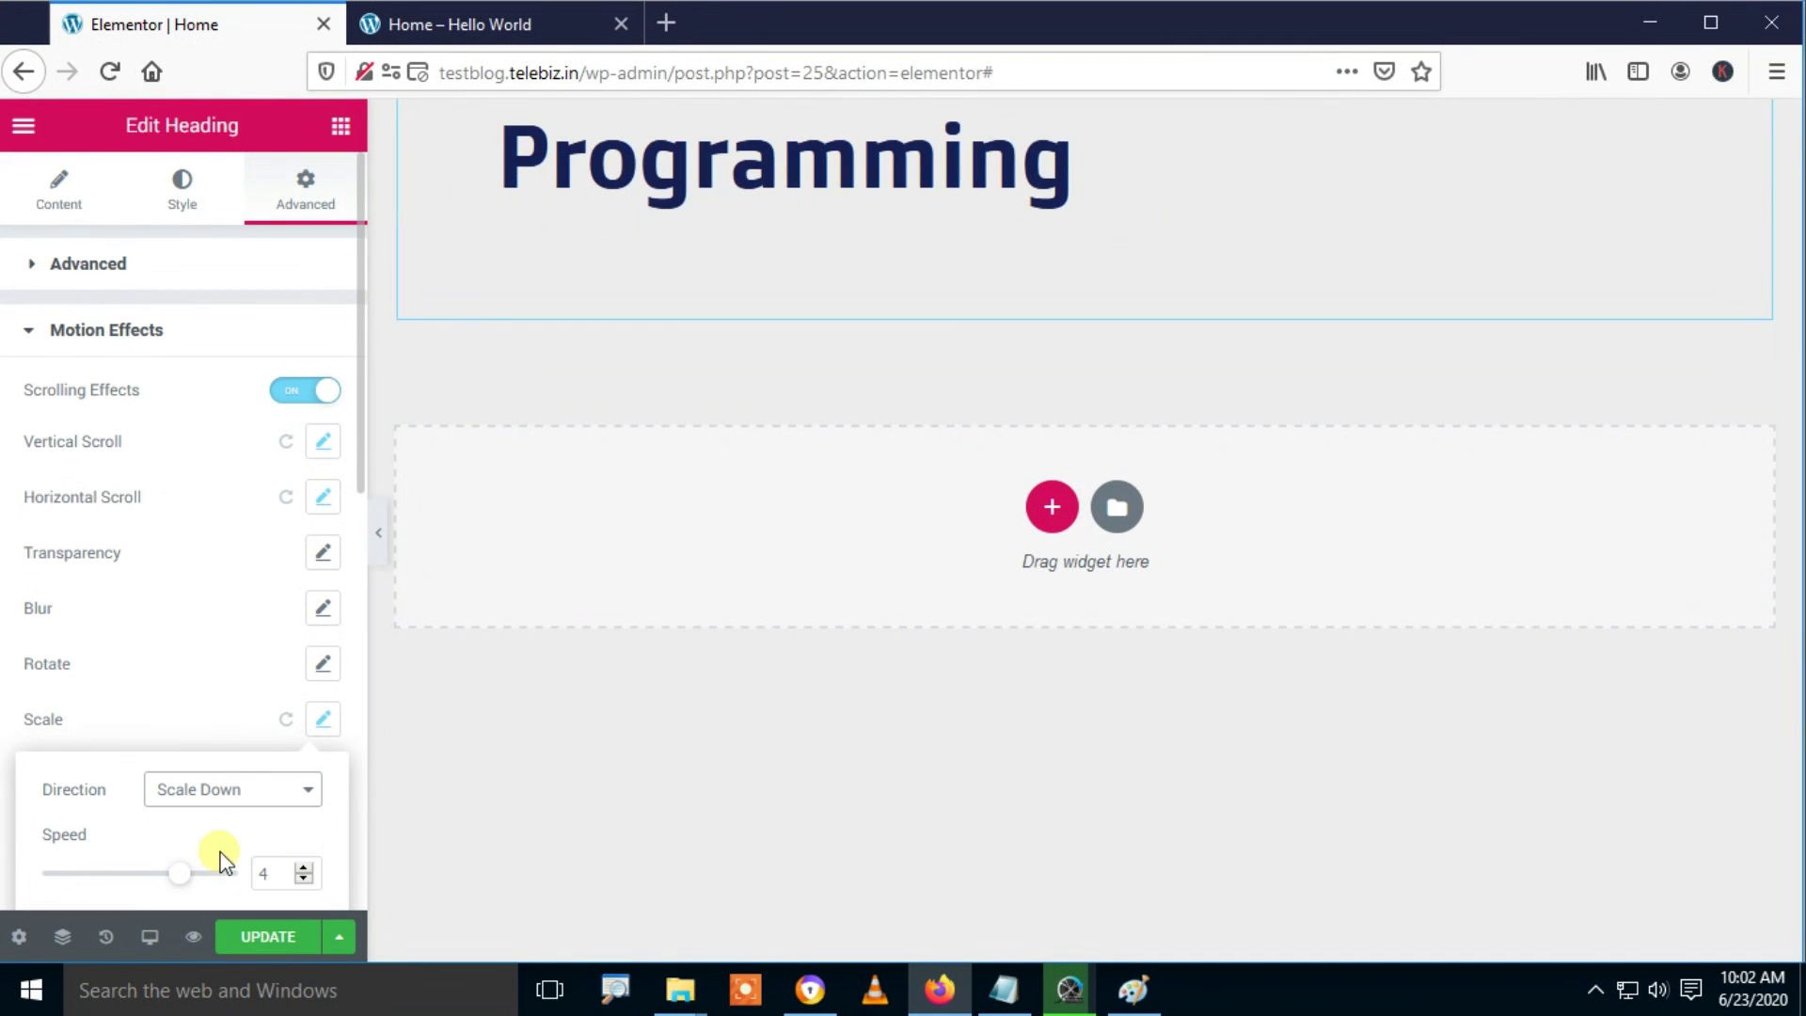
pyautogui.click(250, 798)
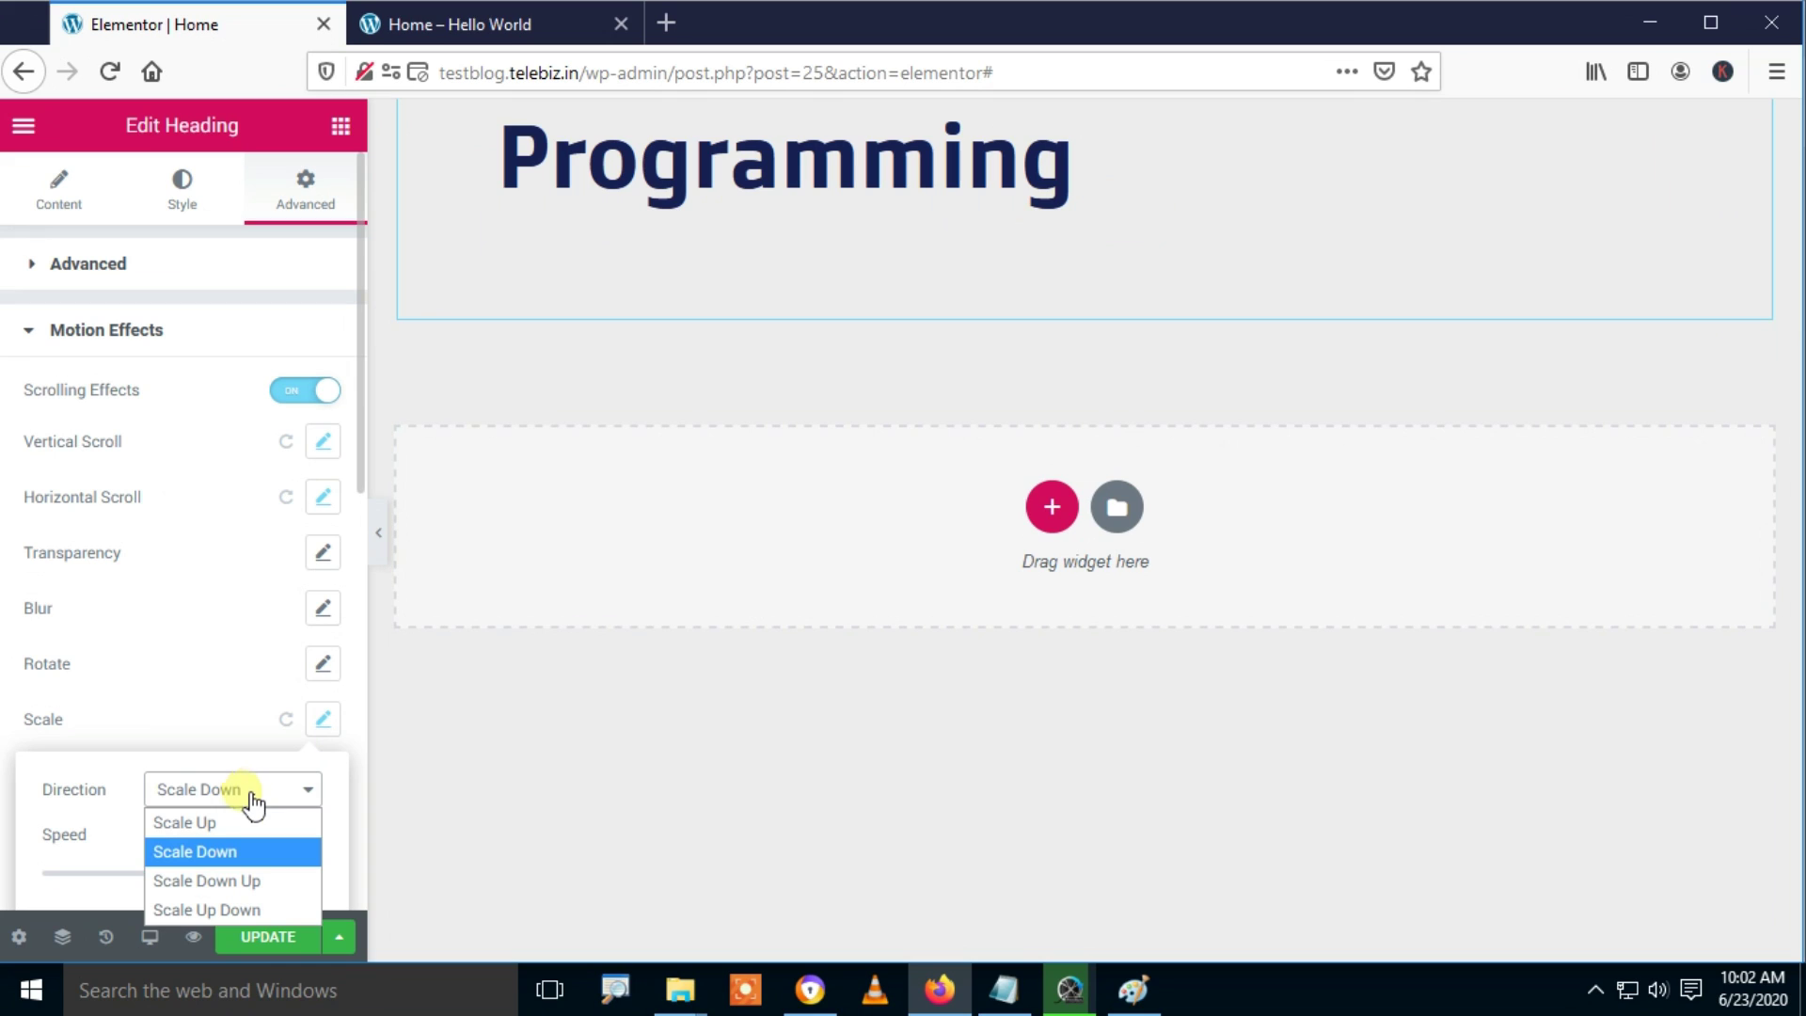
pyautogui.click(228, 881)
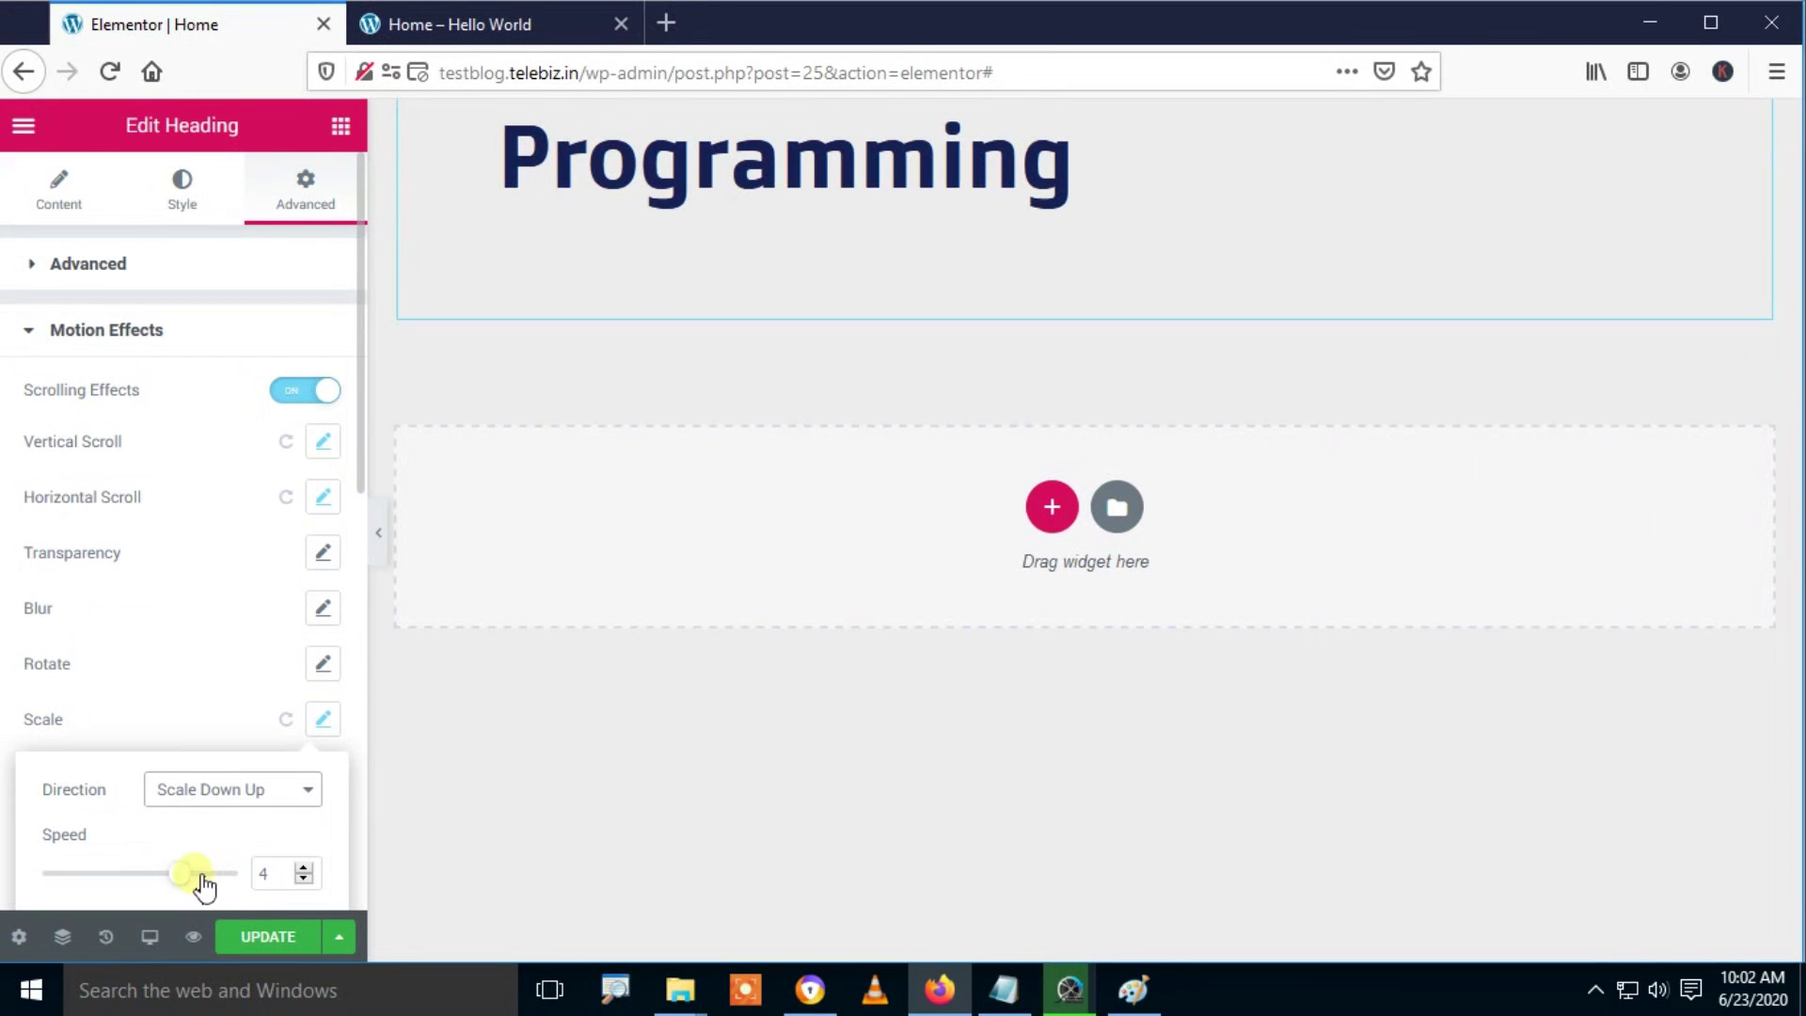
pyautogui.moveTo(189, 883)
pyautogui.mouseDown()
pyautogui.moveTo(259, 889)
pyautogui.moveTo(189, 887)
pyautogui.mouseUp()
# Step: Update the page, check the scale effect in the reloaded Home preview, and reset scale to its default in the Elementor editor
pyautogui.click(268, 937)
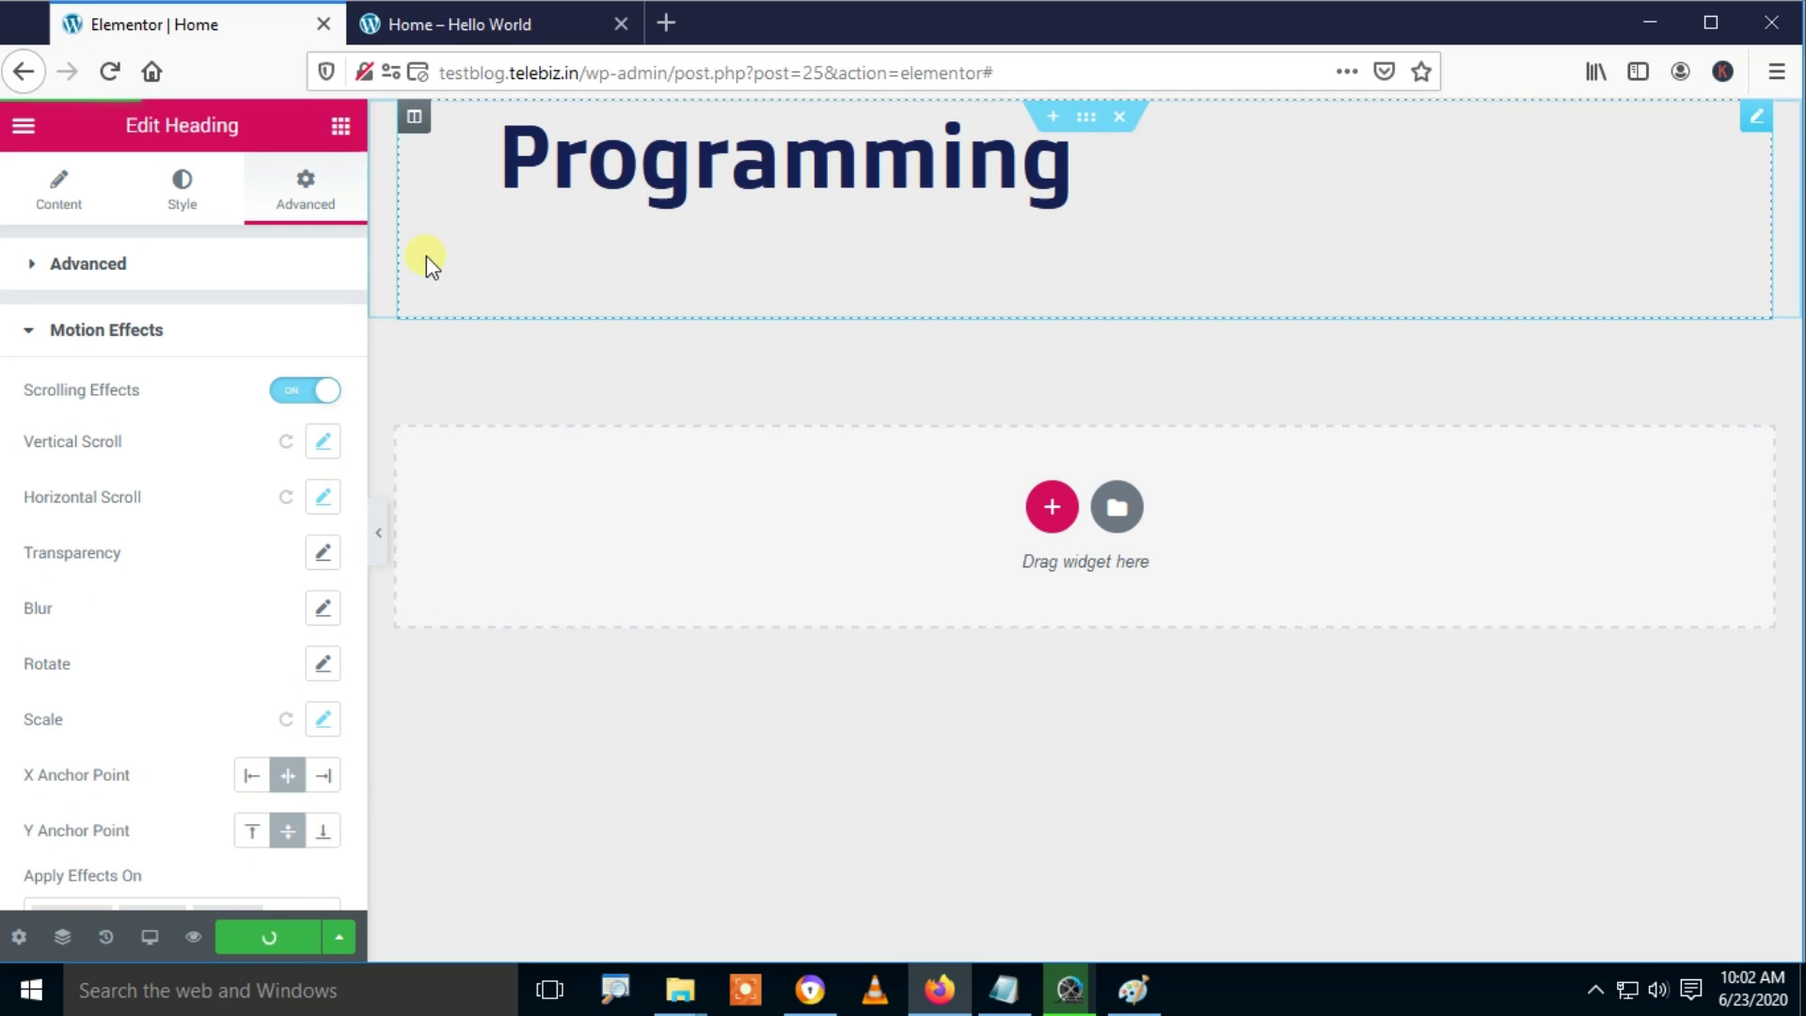
pyautogui.click(447, 24)
pyautogui.click(111, 72)
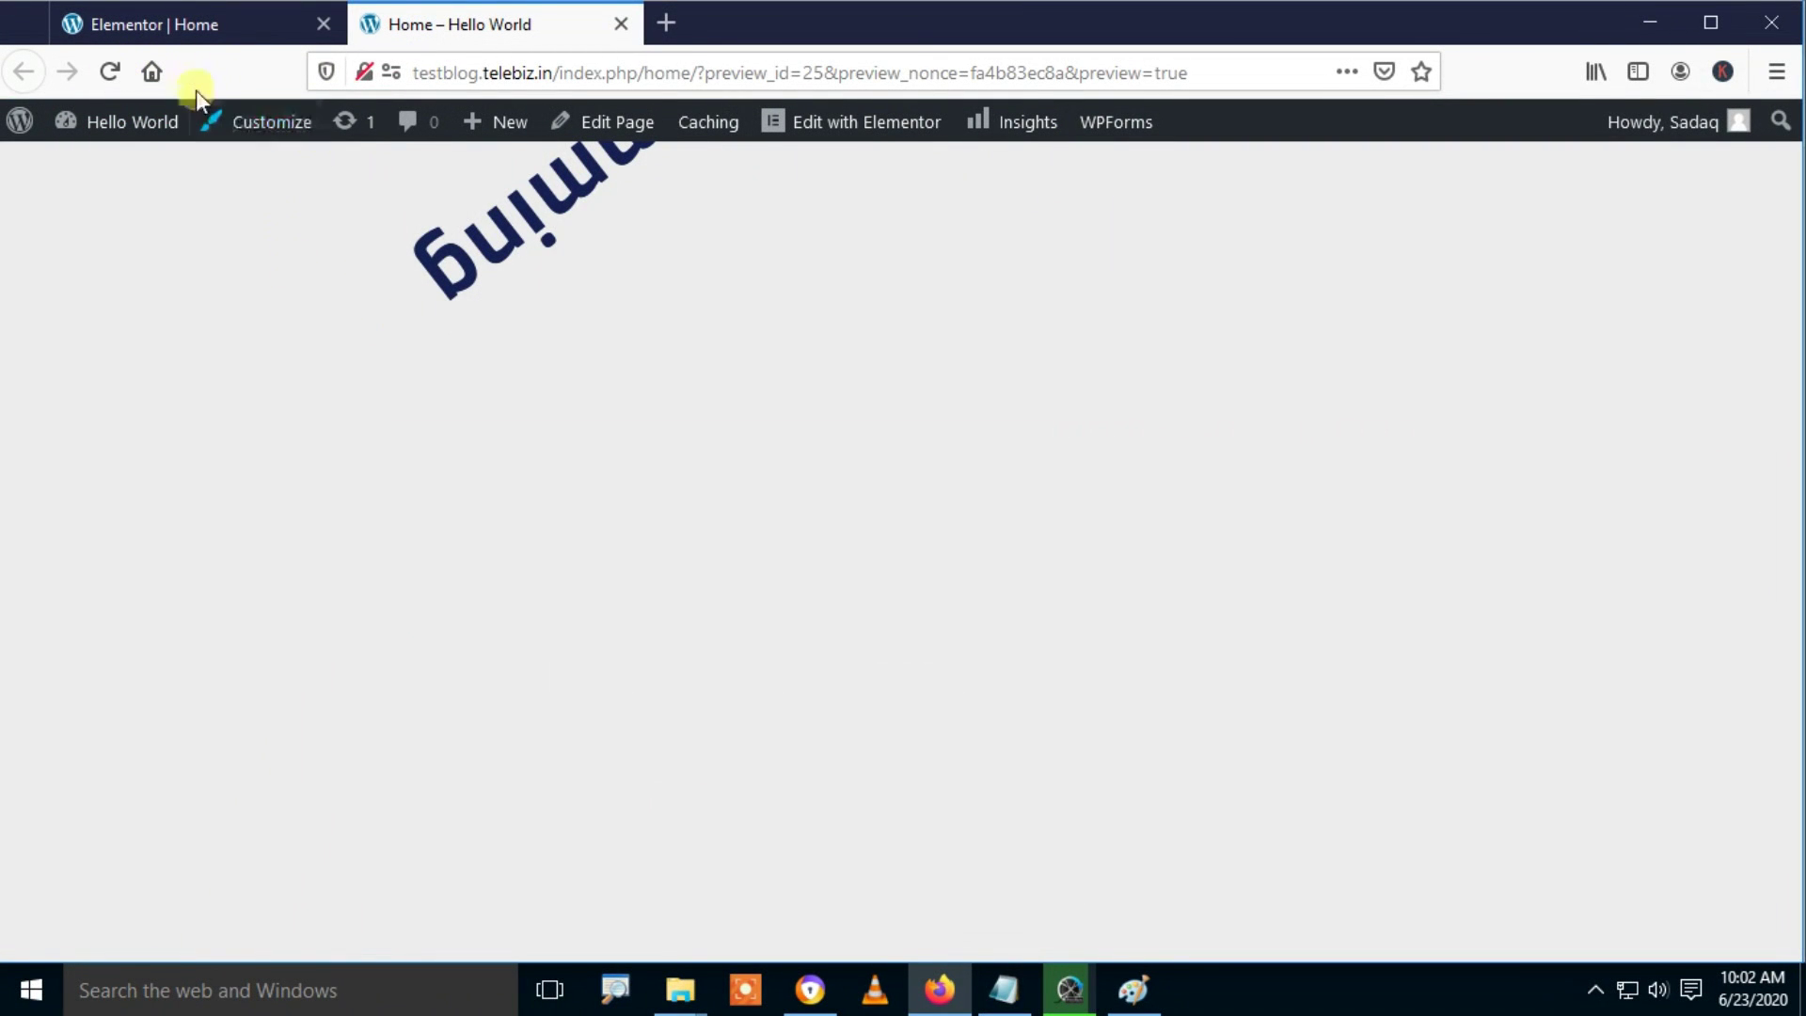
pyautogui.click(110, 72)
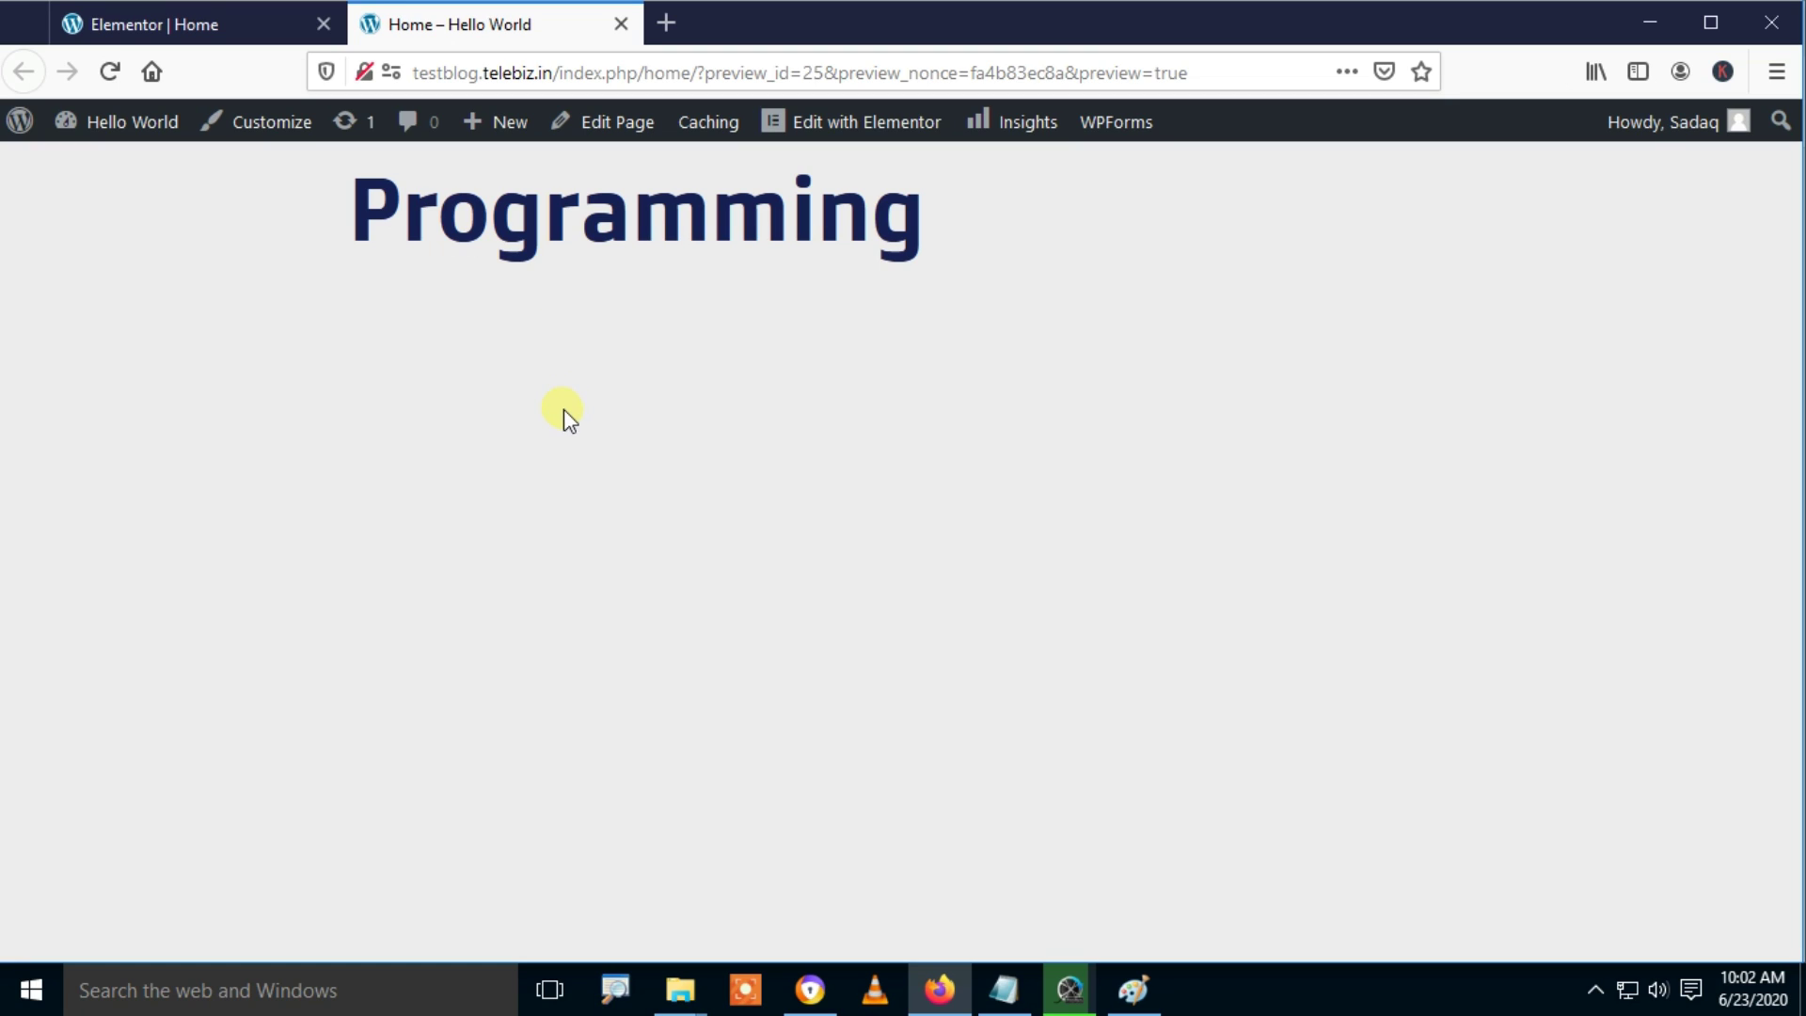
pyautogui.click(263, 25)
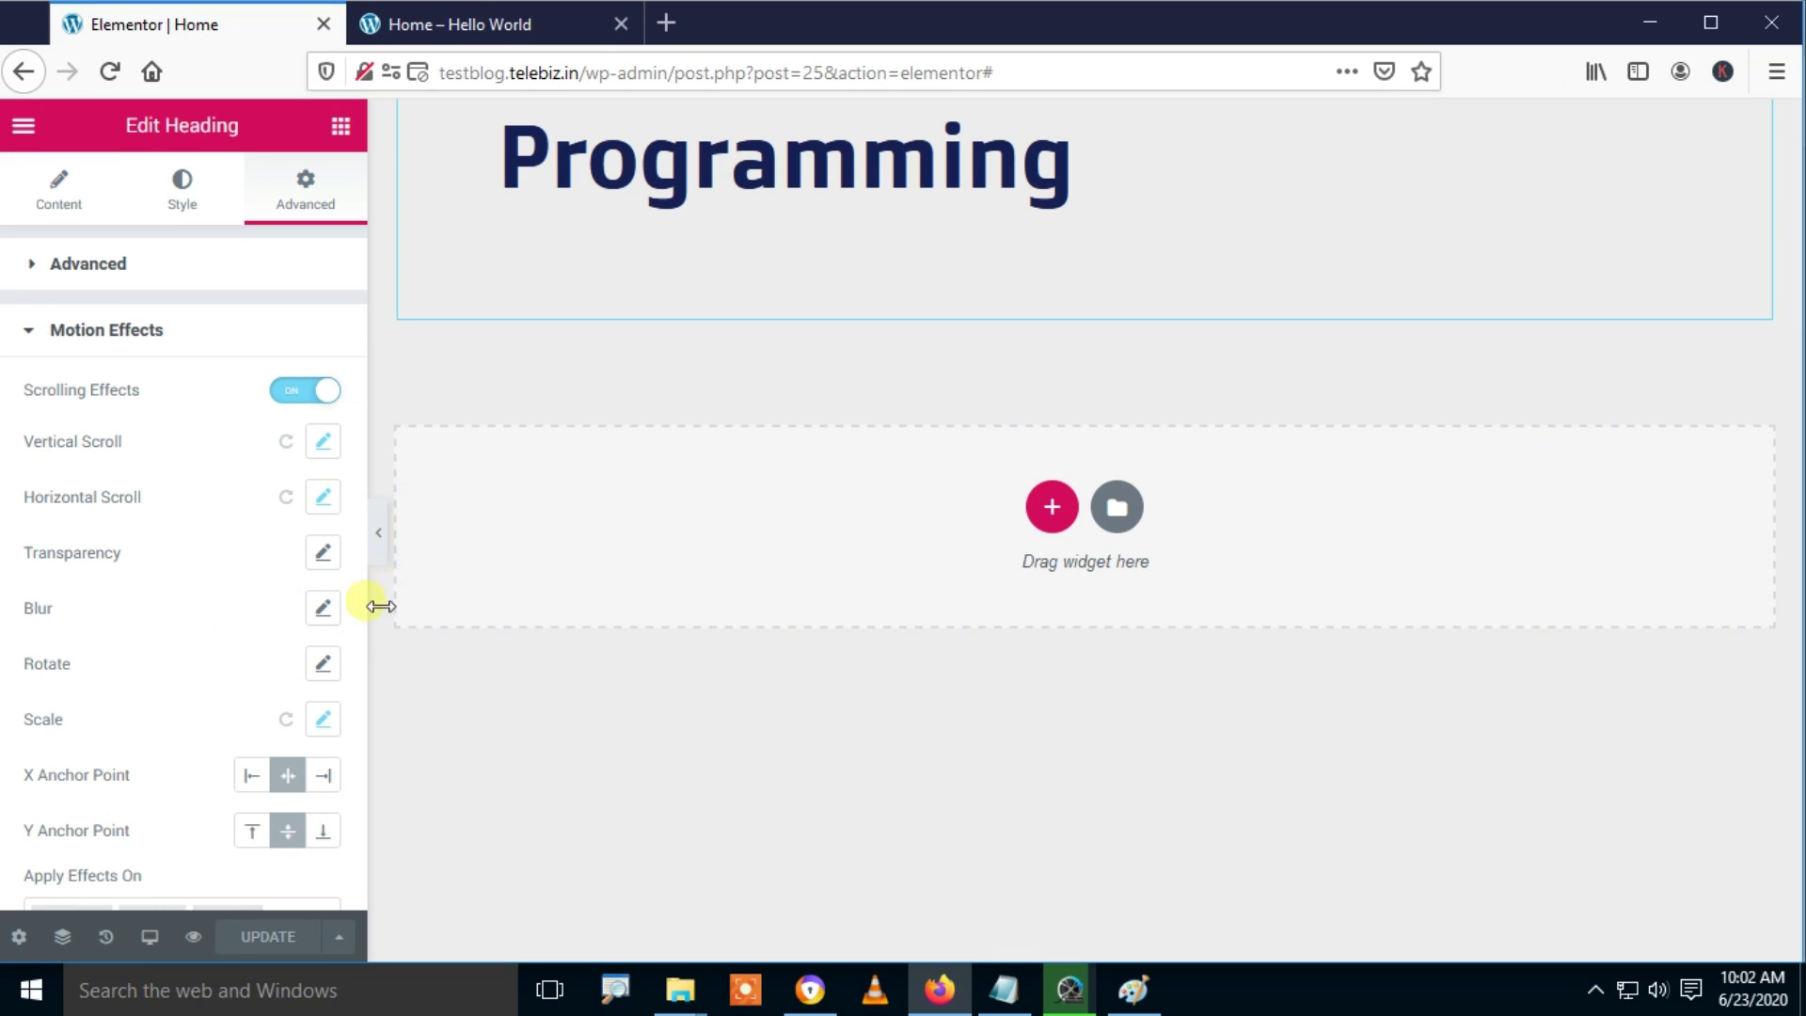
pyautogui.click(285, 720)
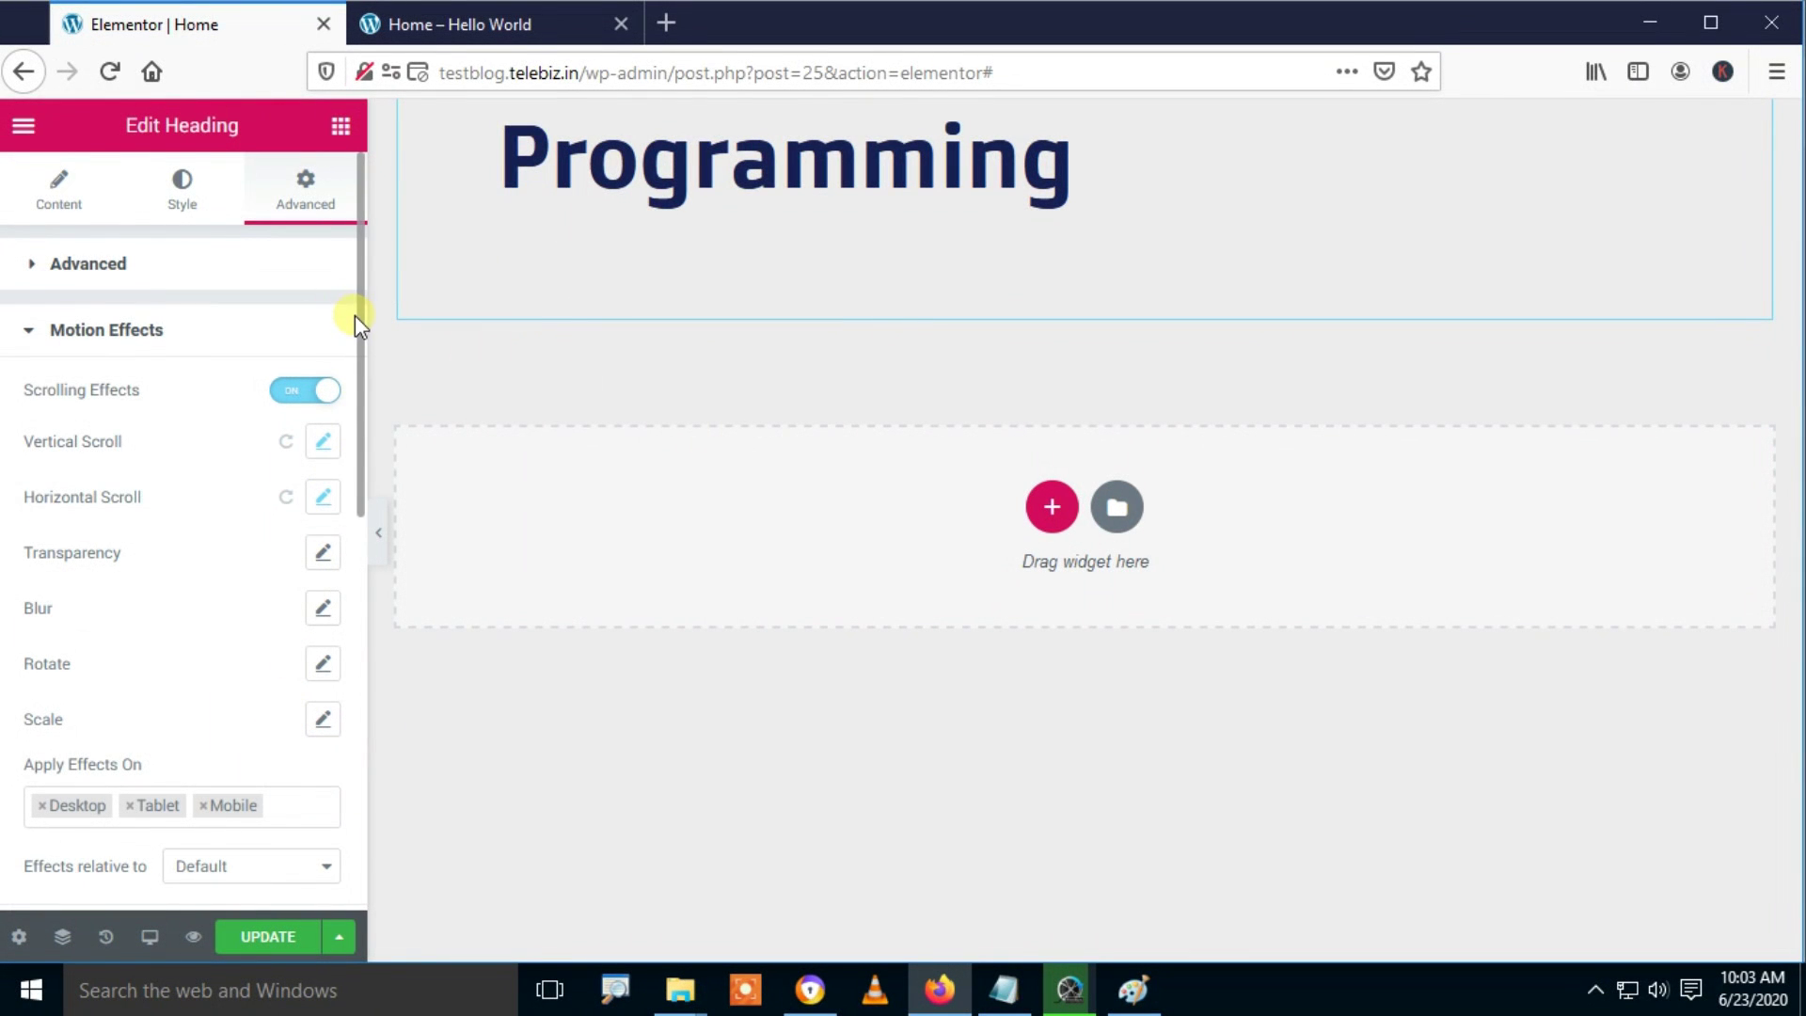
# Step: Review the reference options for what the heading's scrolling effects are relative to, keeping Default
pyautogui.moveTo(362, 334); pyautogui.dragTo(362, 562)
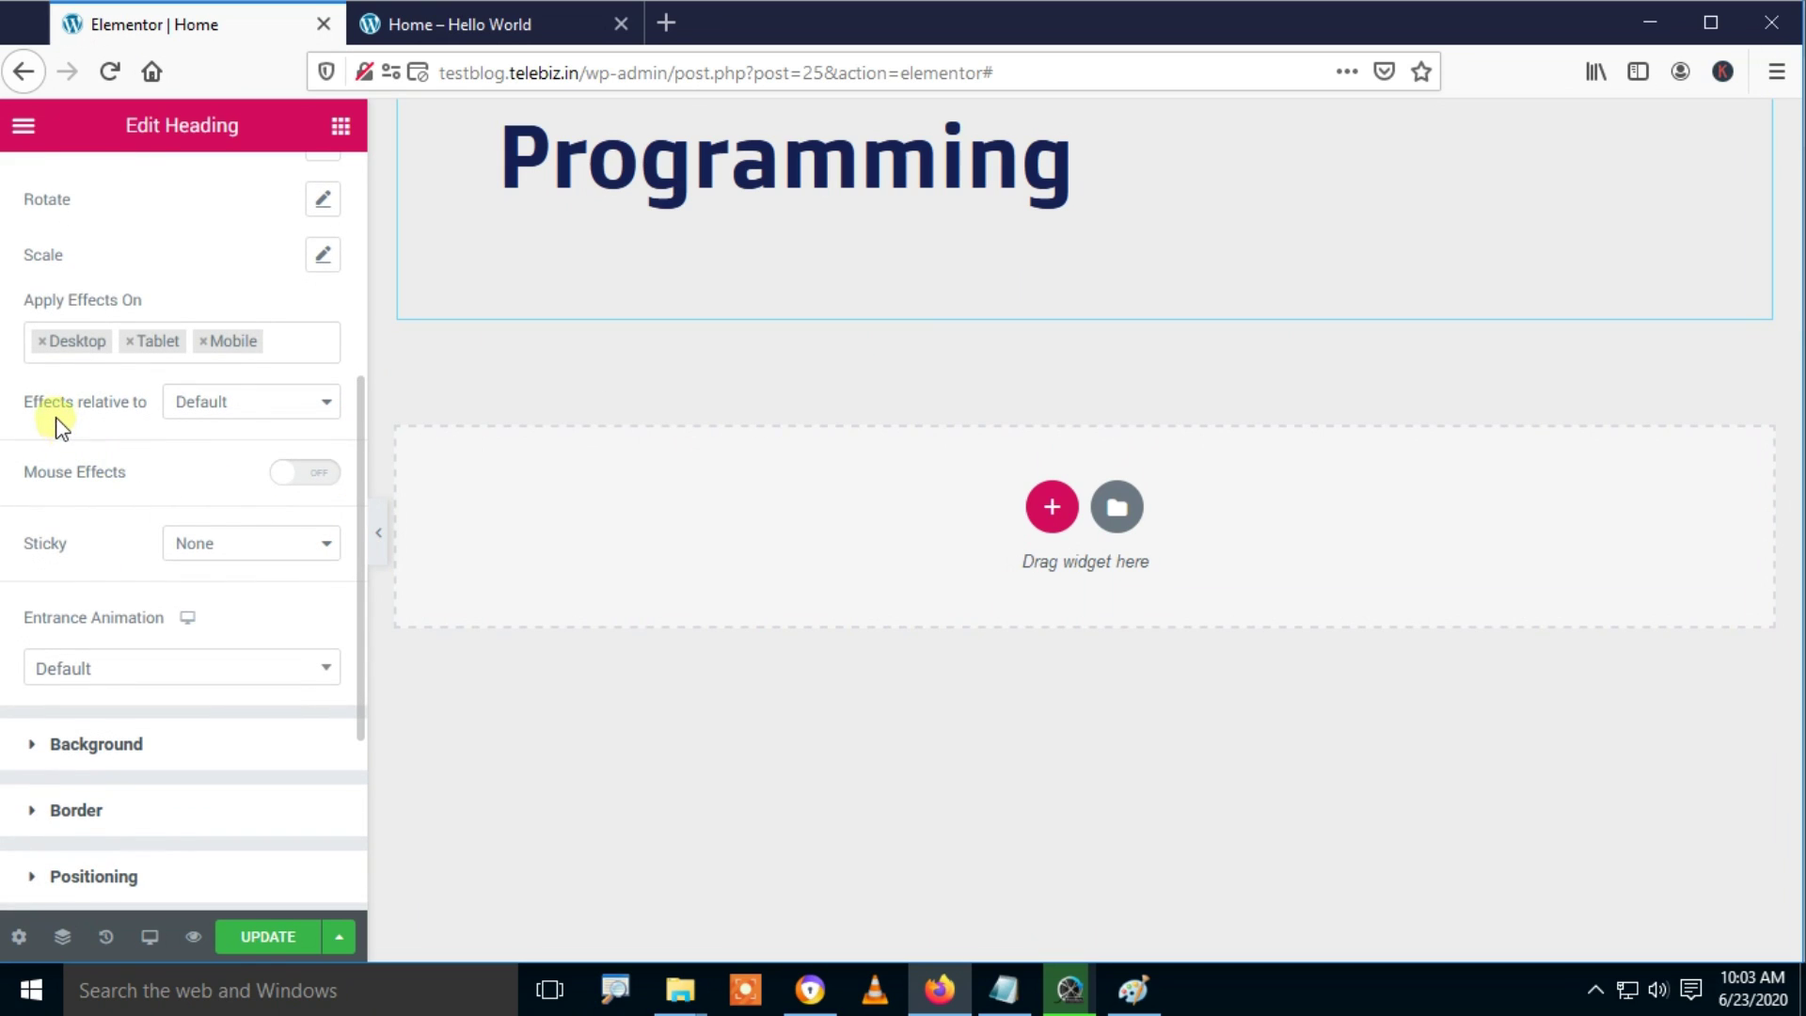
pyautogui.click(198, 406)
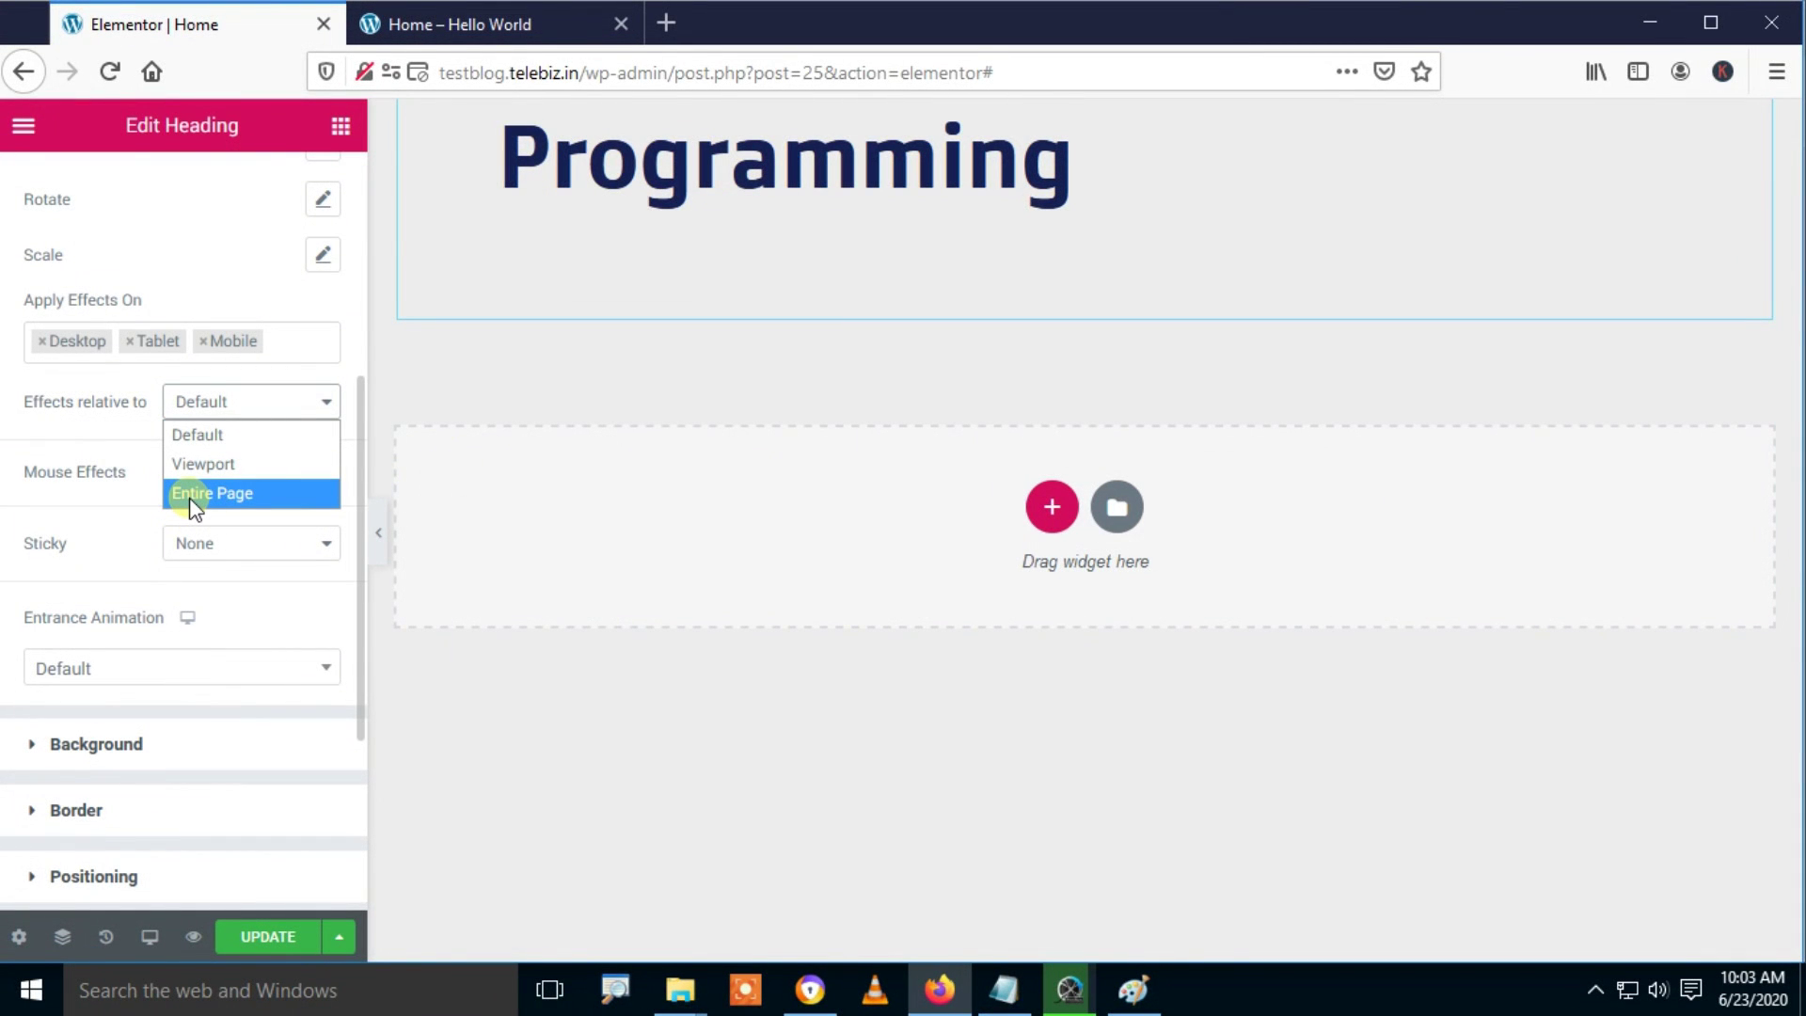
pyautogui.click(192, 437)
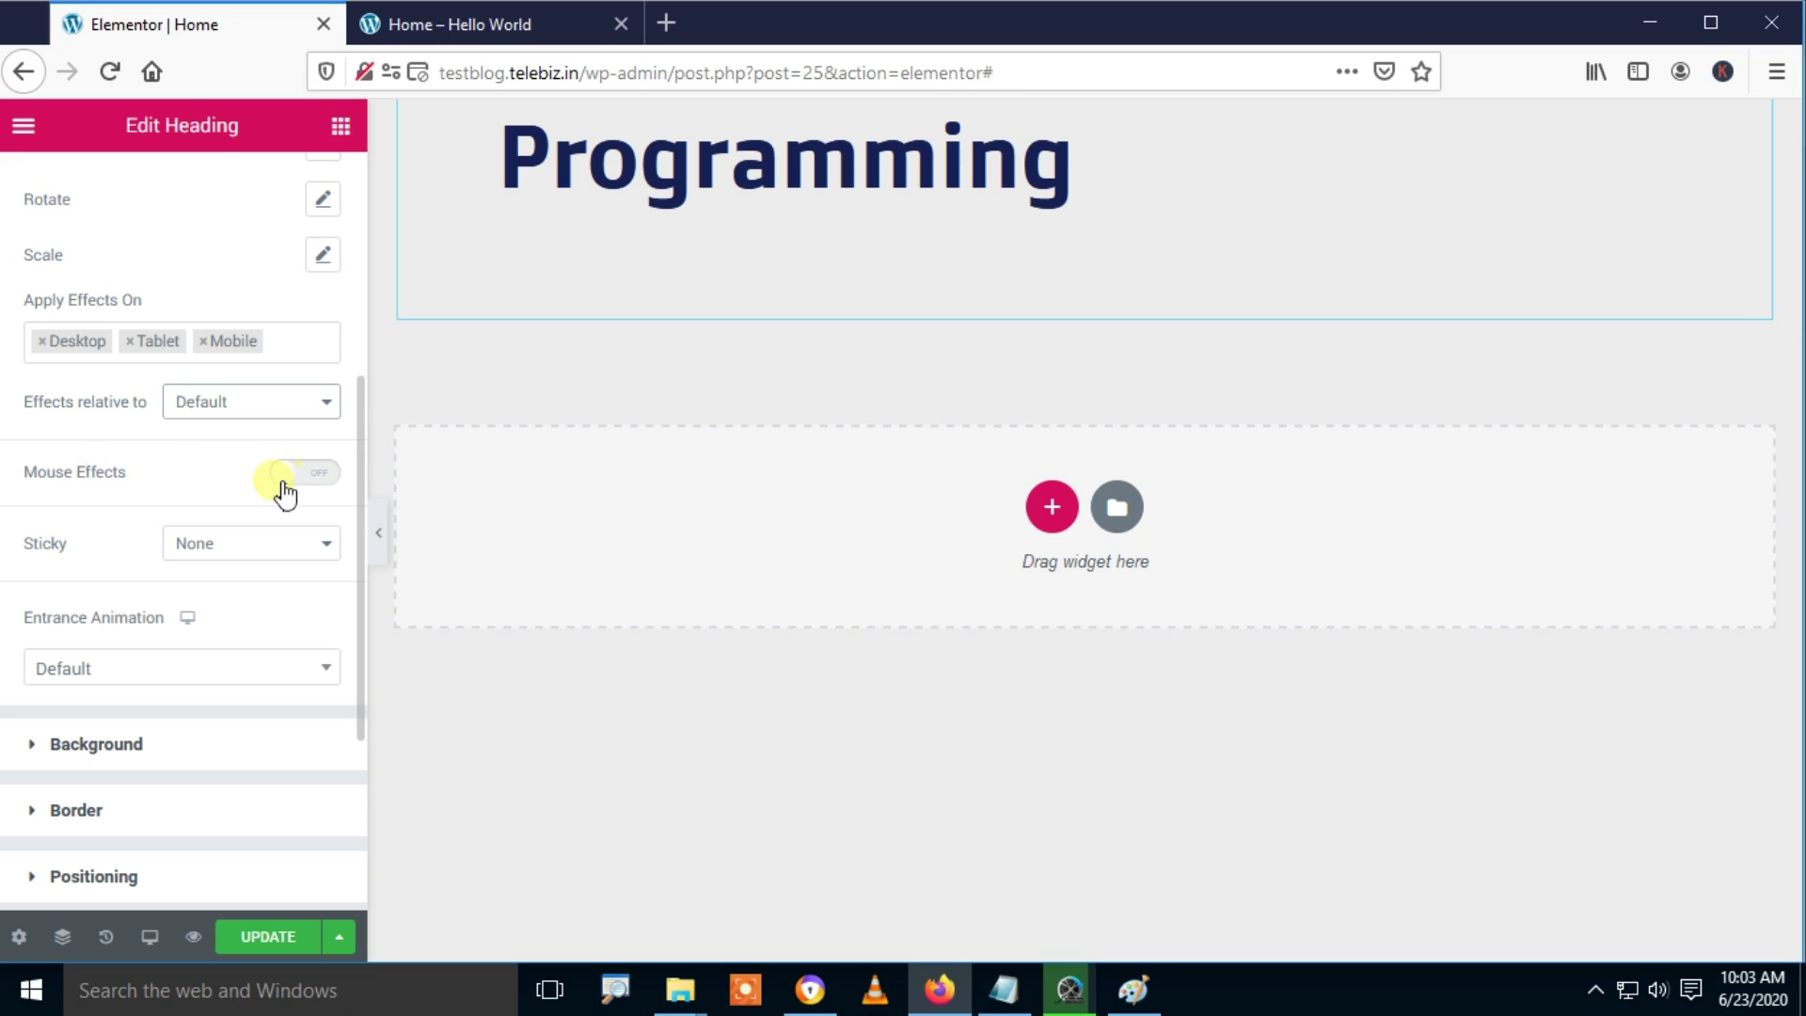
# Step: Enable mouse effects for the heading and turn on Mouse Track with the Opposite direction at speed 2.9
pyautogui.click(320, 473)
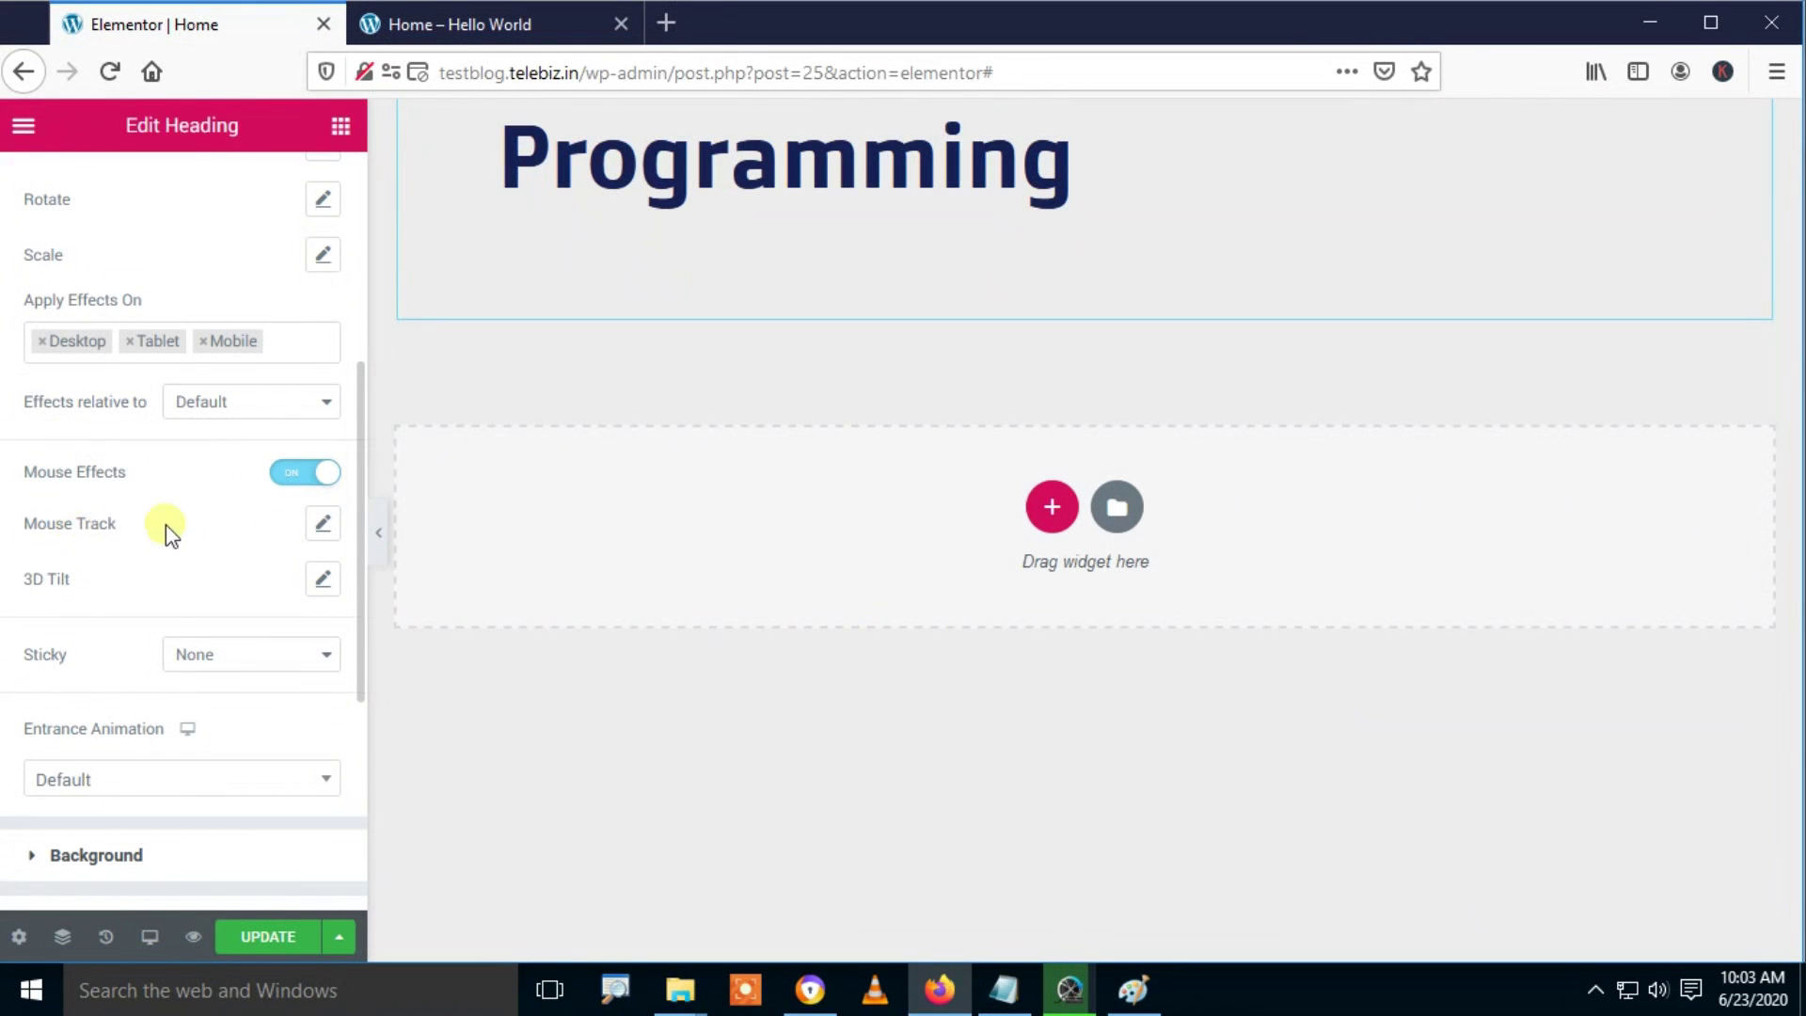
pyautogui.click(323, 523)
pyautogui.click(184, 598)
pyautogui.click(101, 644)
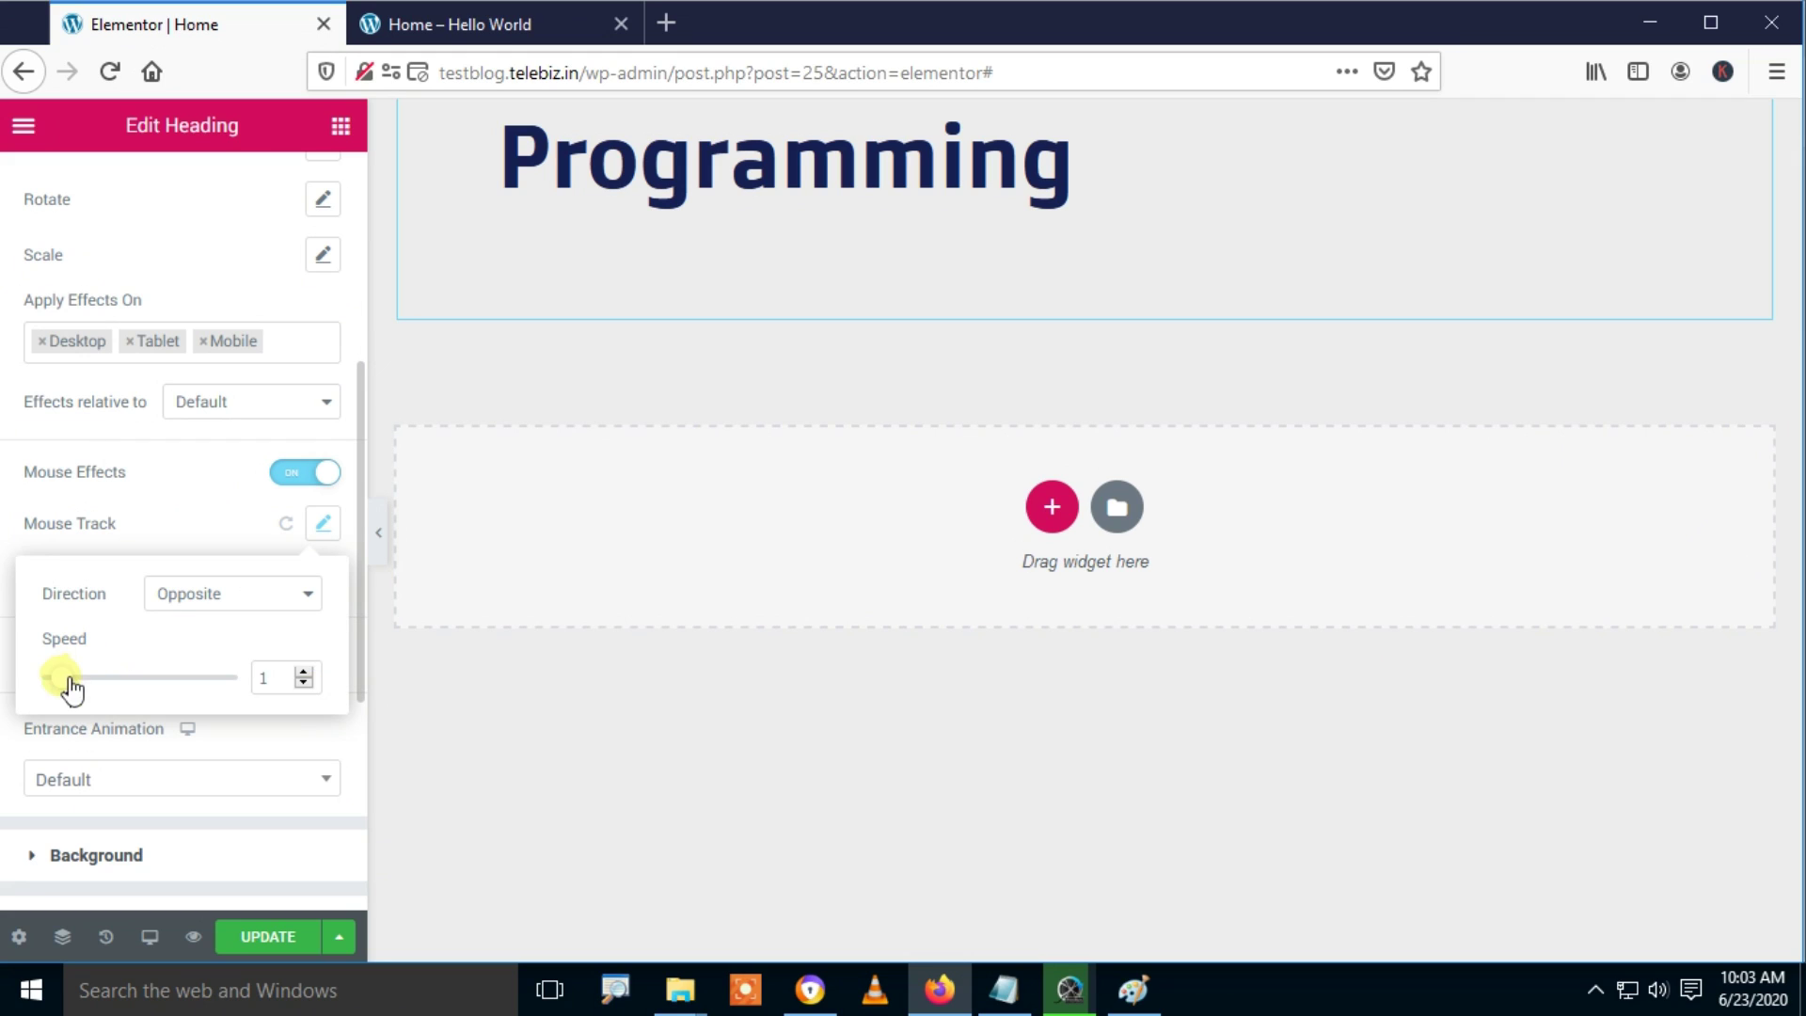
pyautogui.moveTo(75, 694); pyautogui.dragTo(109, 688)
pyautogui.click(218, 599)
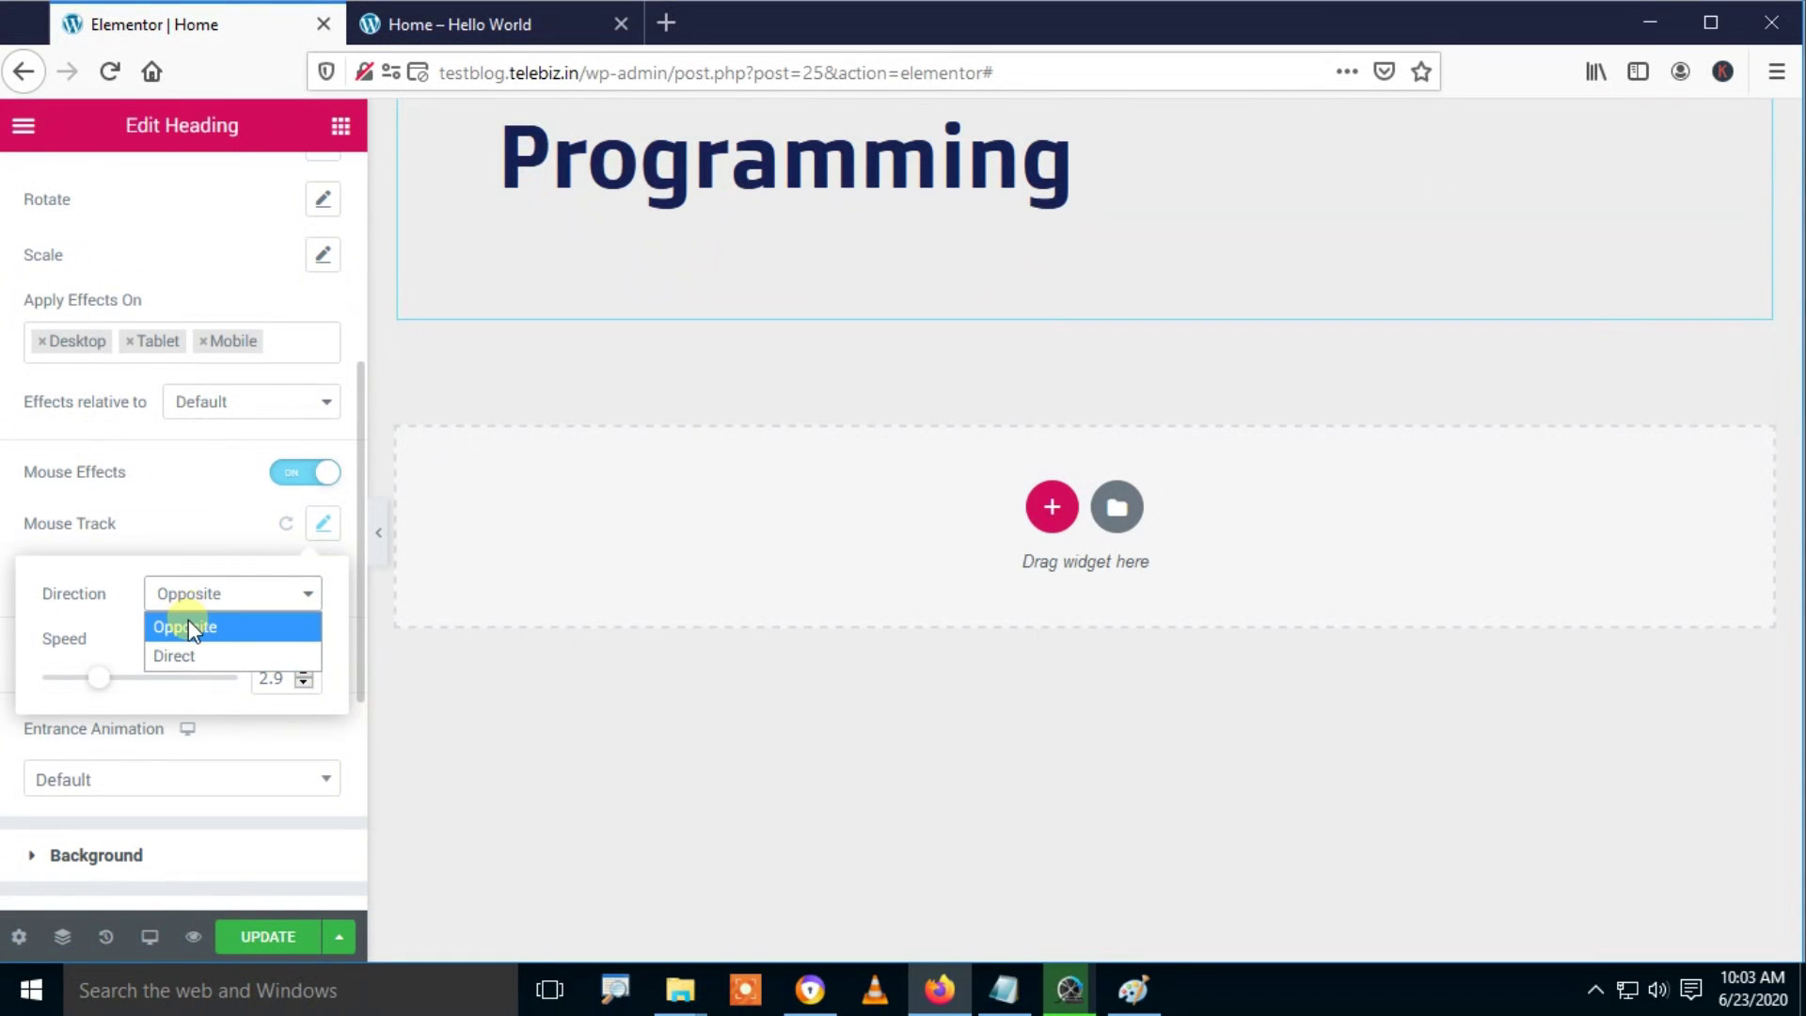
pyautogui.click(188, 623)
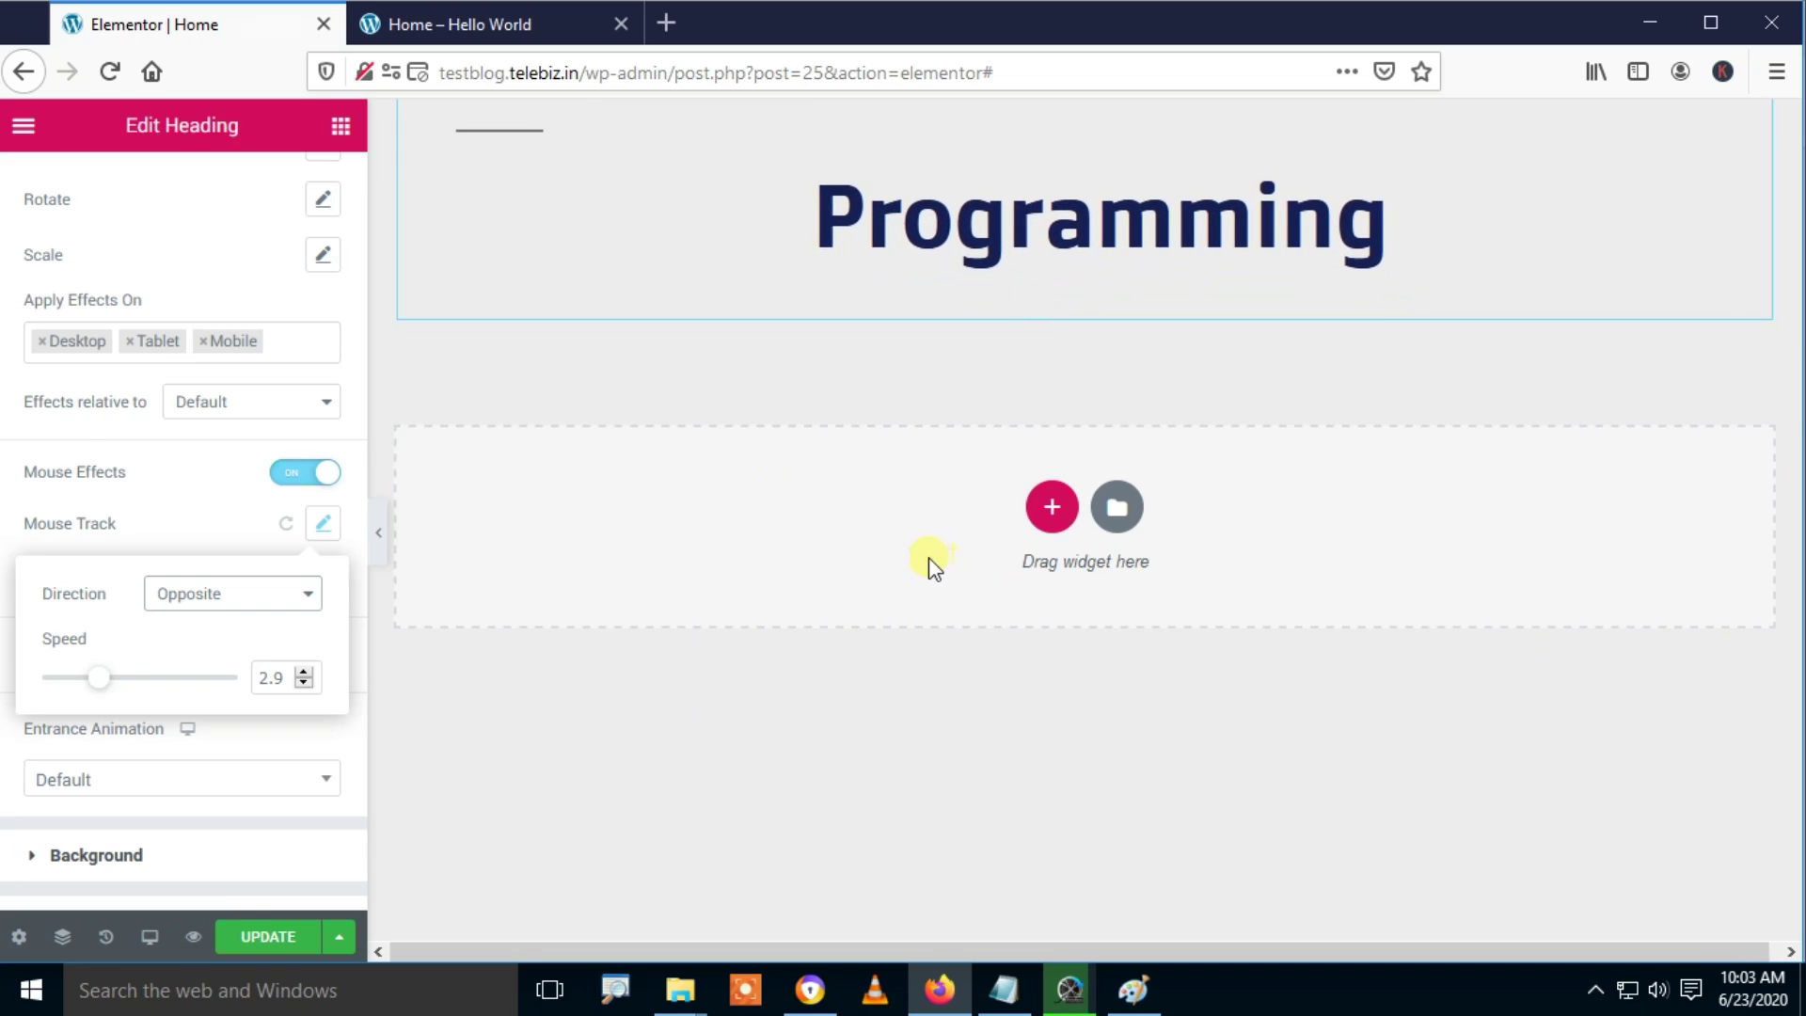
# Step: Try the Direct direction for the heading's Mouse Track effect and reset Mouse Track to its default
pyautogui.click(230, 593)
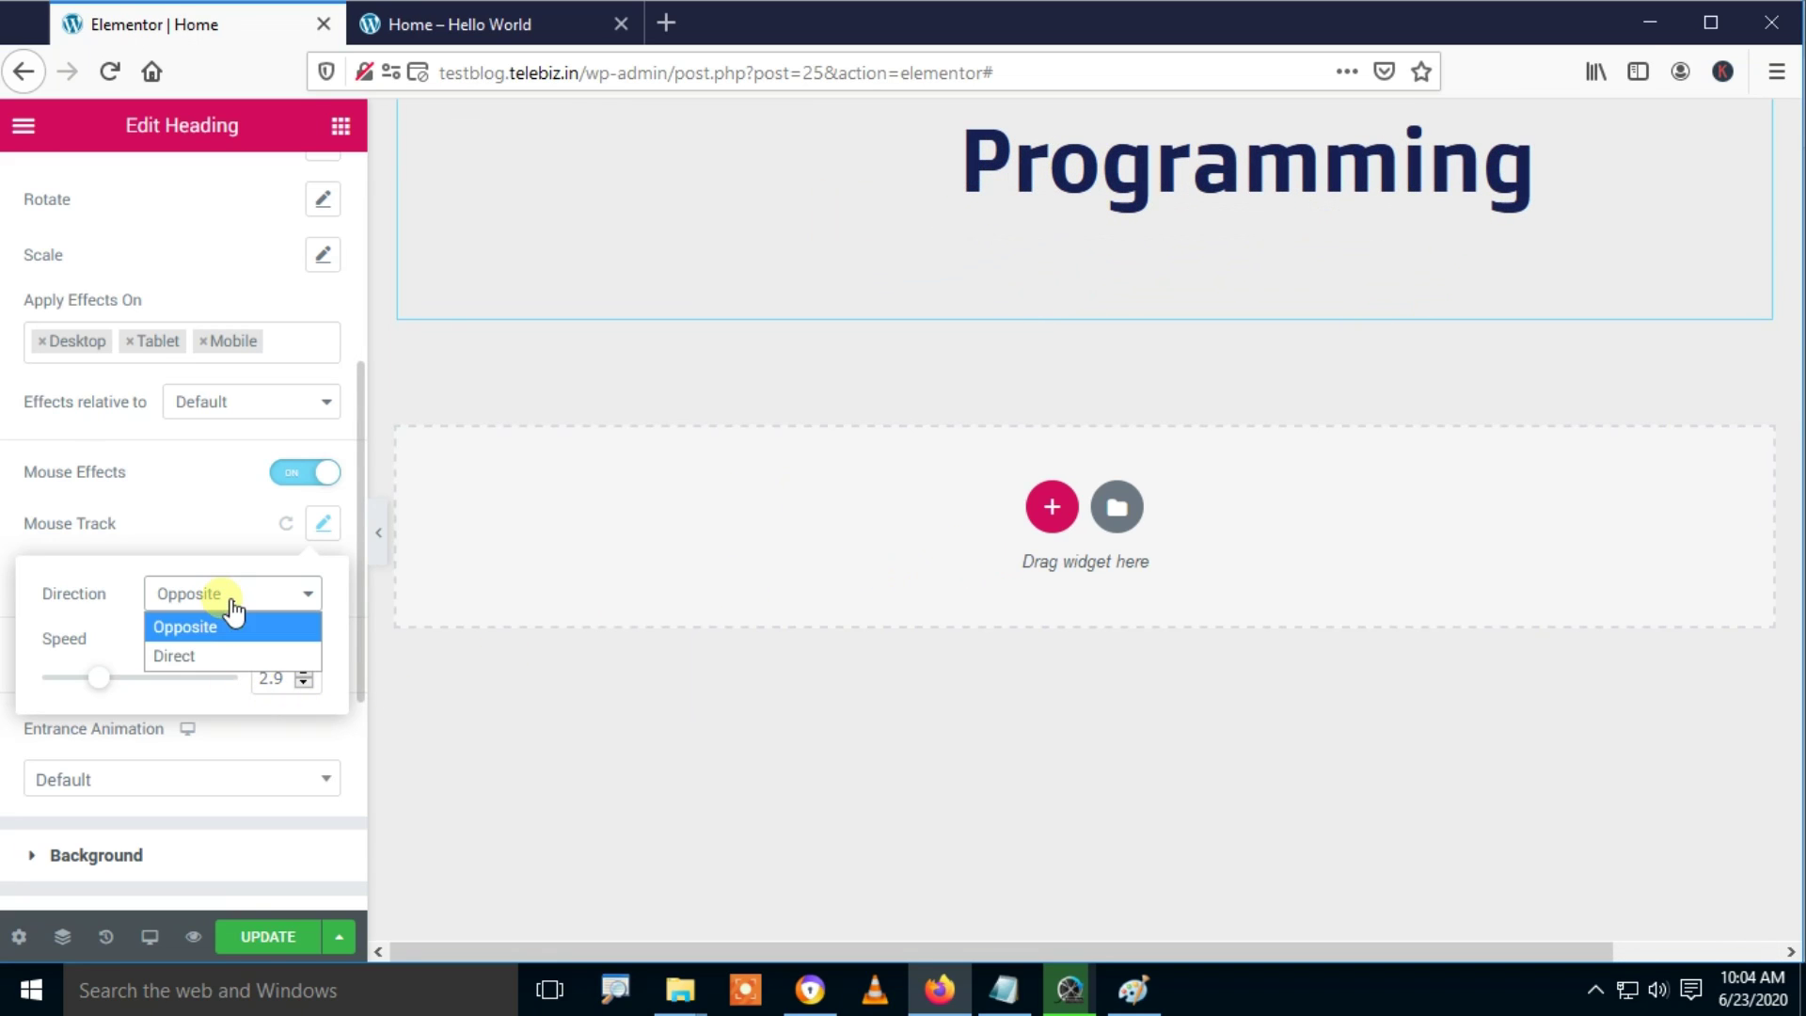
pyautogui.click(201, 657)
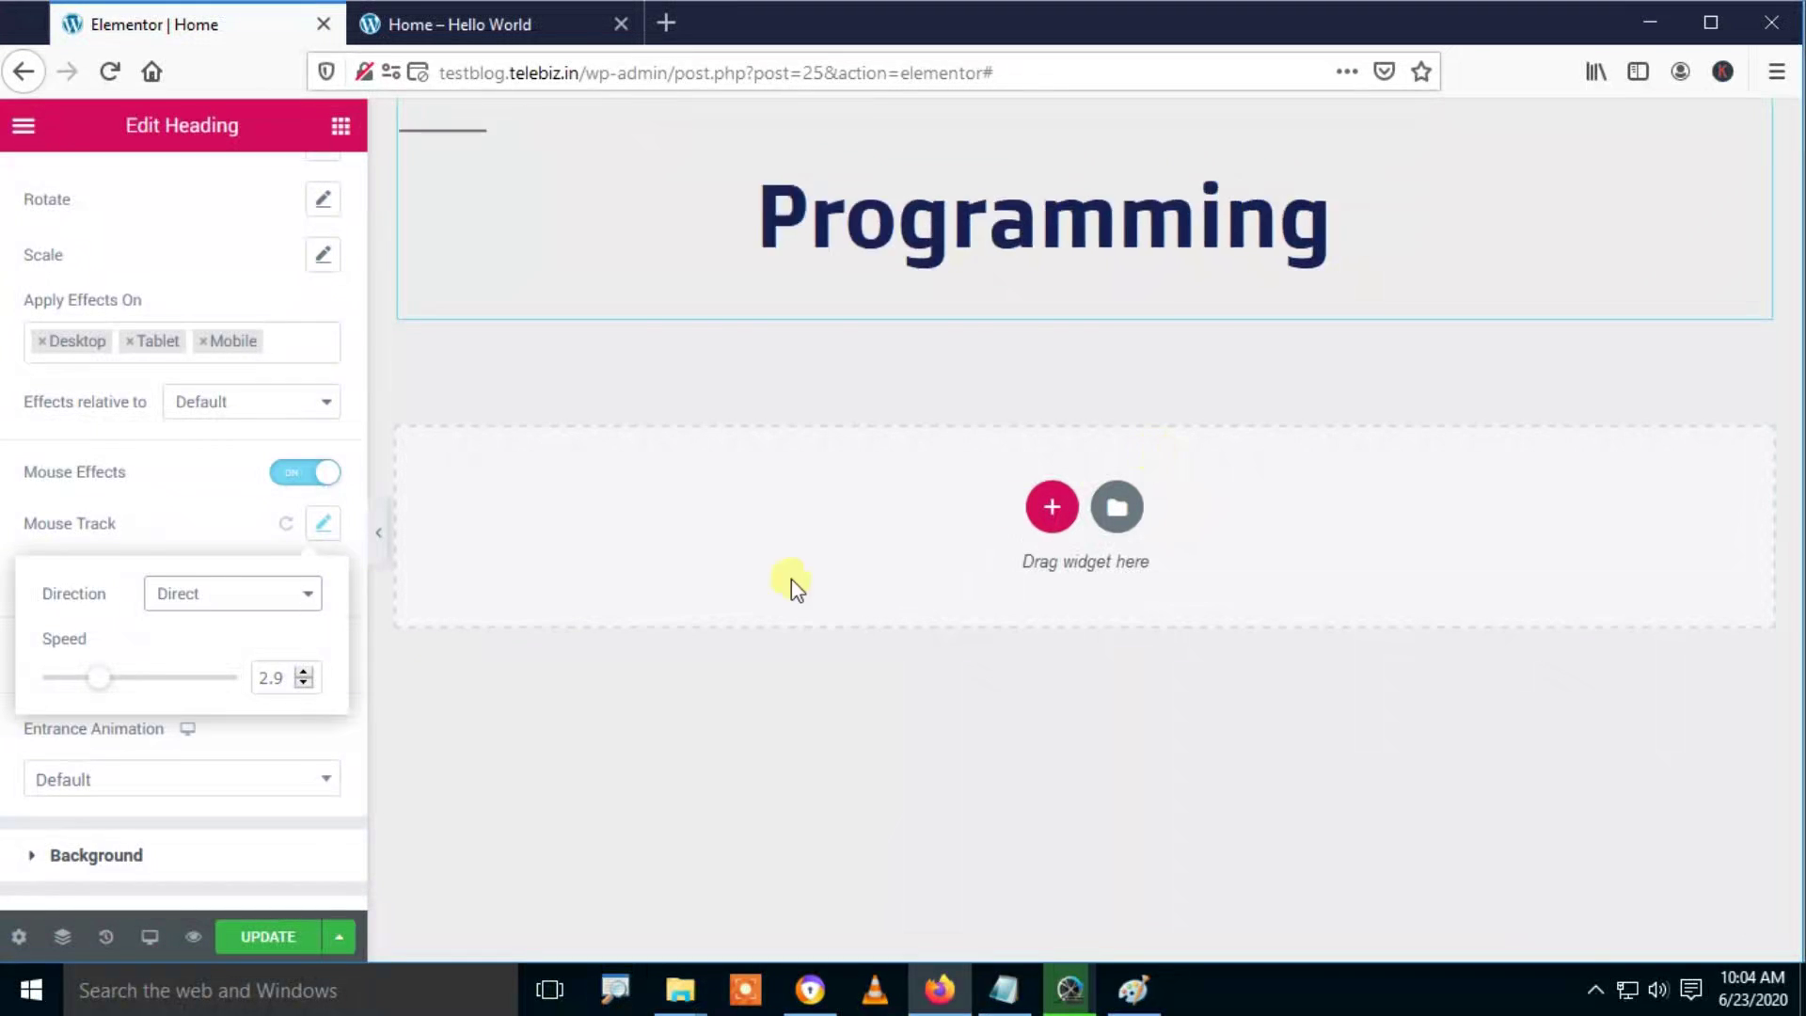
pyautogui.click(286, 528)
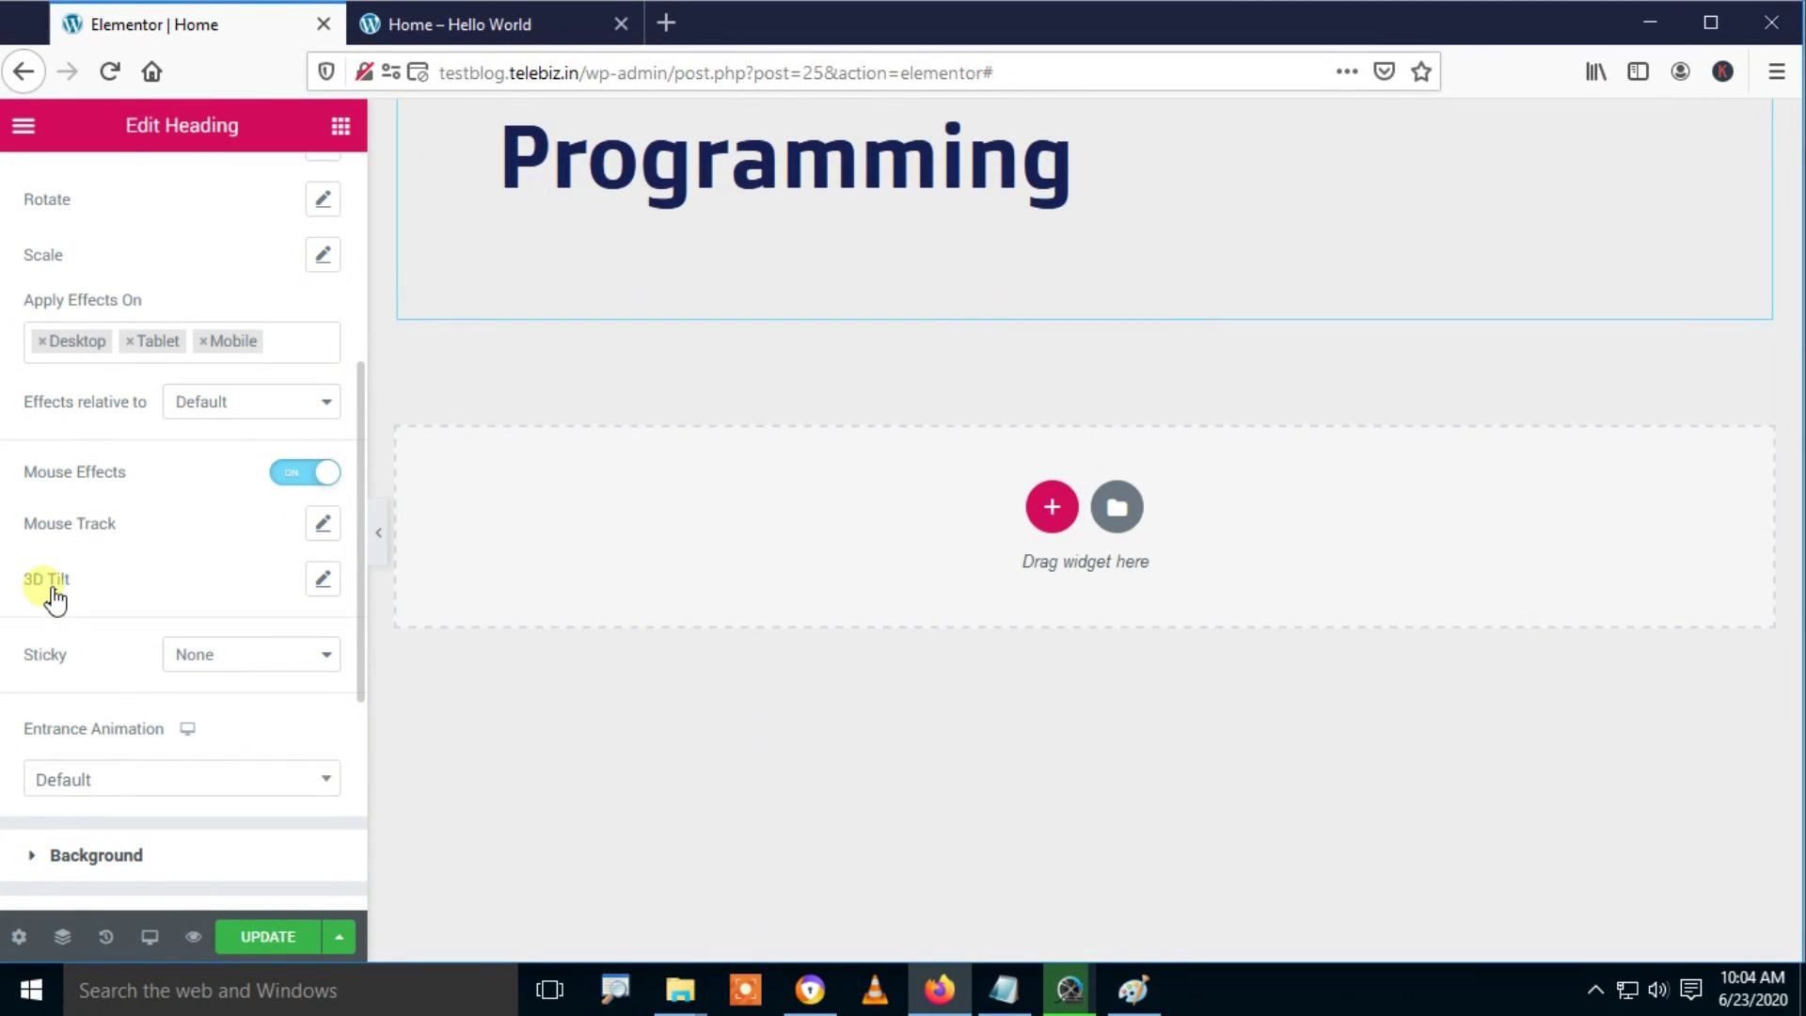
# Step: Turn on the heading's 3D Tilt effect in the Direct direction, raise its speed above 4, and update the page
pyautogui.click(322, 581)
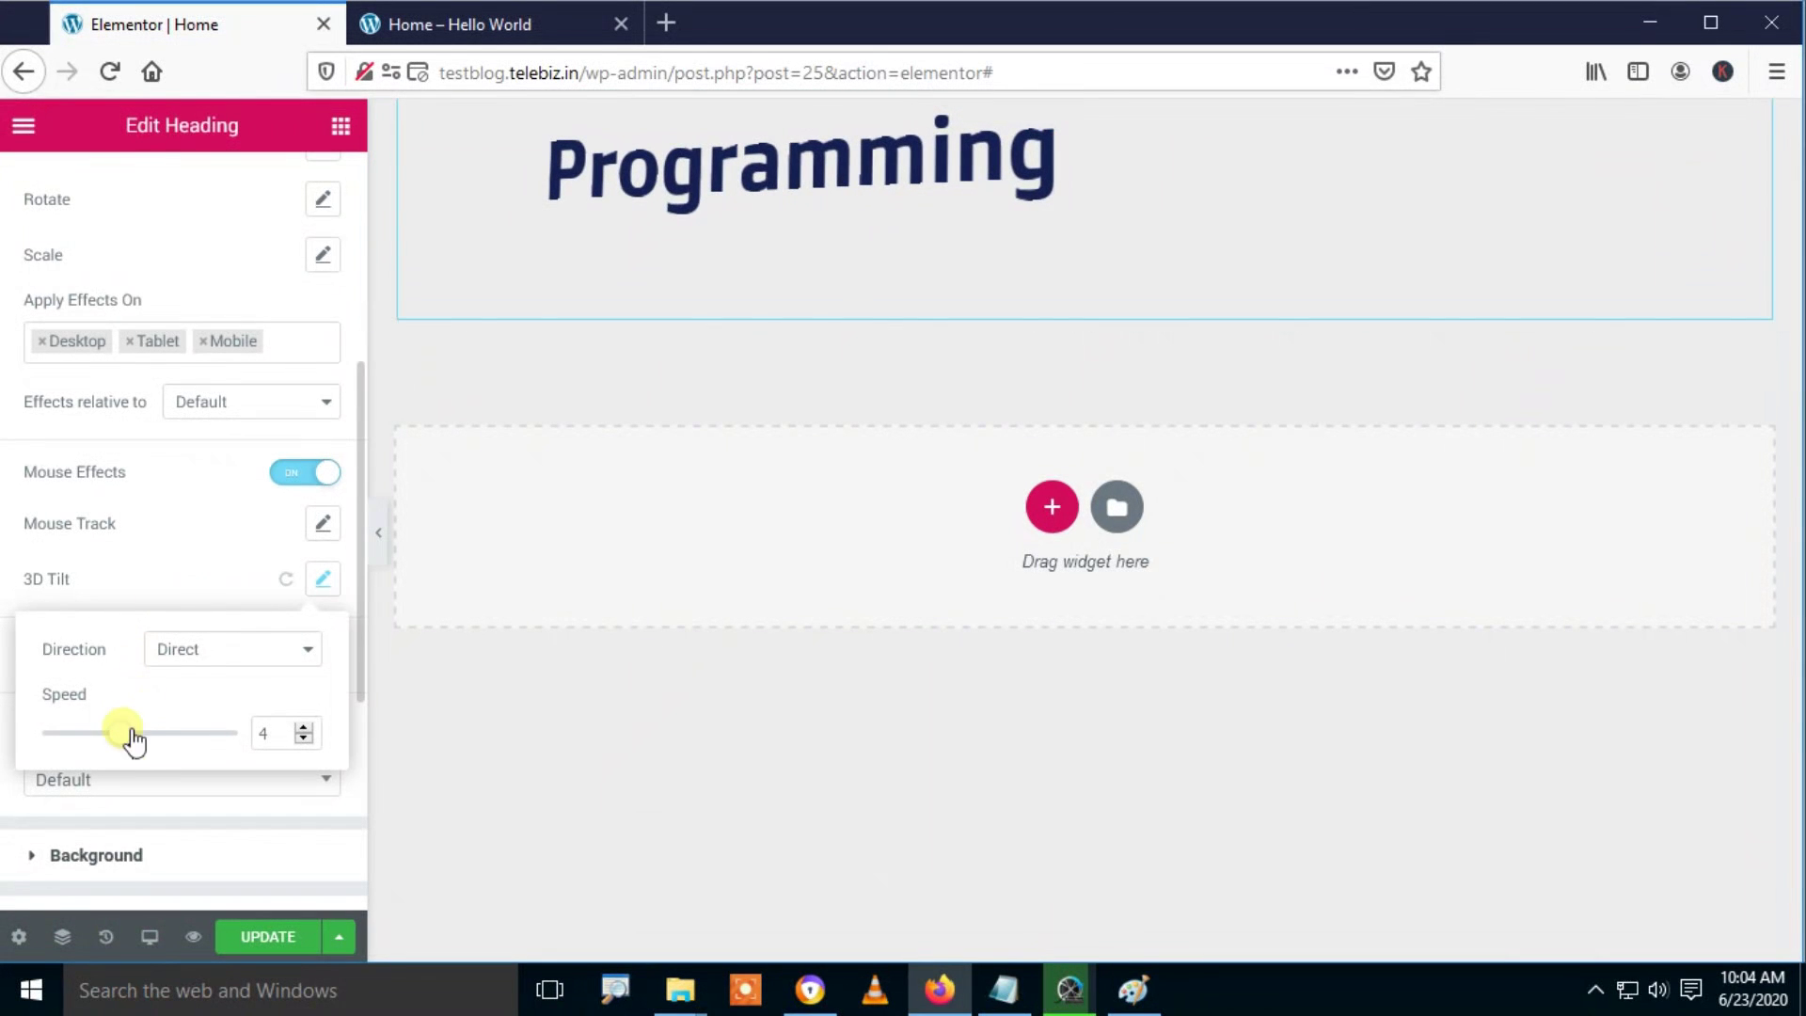
pyautogui.moveTo(132, 738)
pyautogui.mouseDown()
pyautogui.moveTo(173, 754)
pyautogui.moveTo(156, 746)
pyautogui.mouseUp()
pyautogui.click(270, 938)
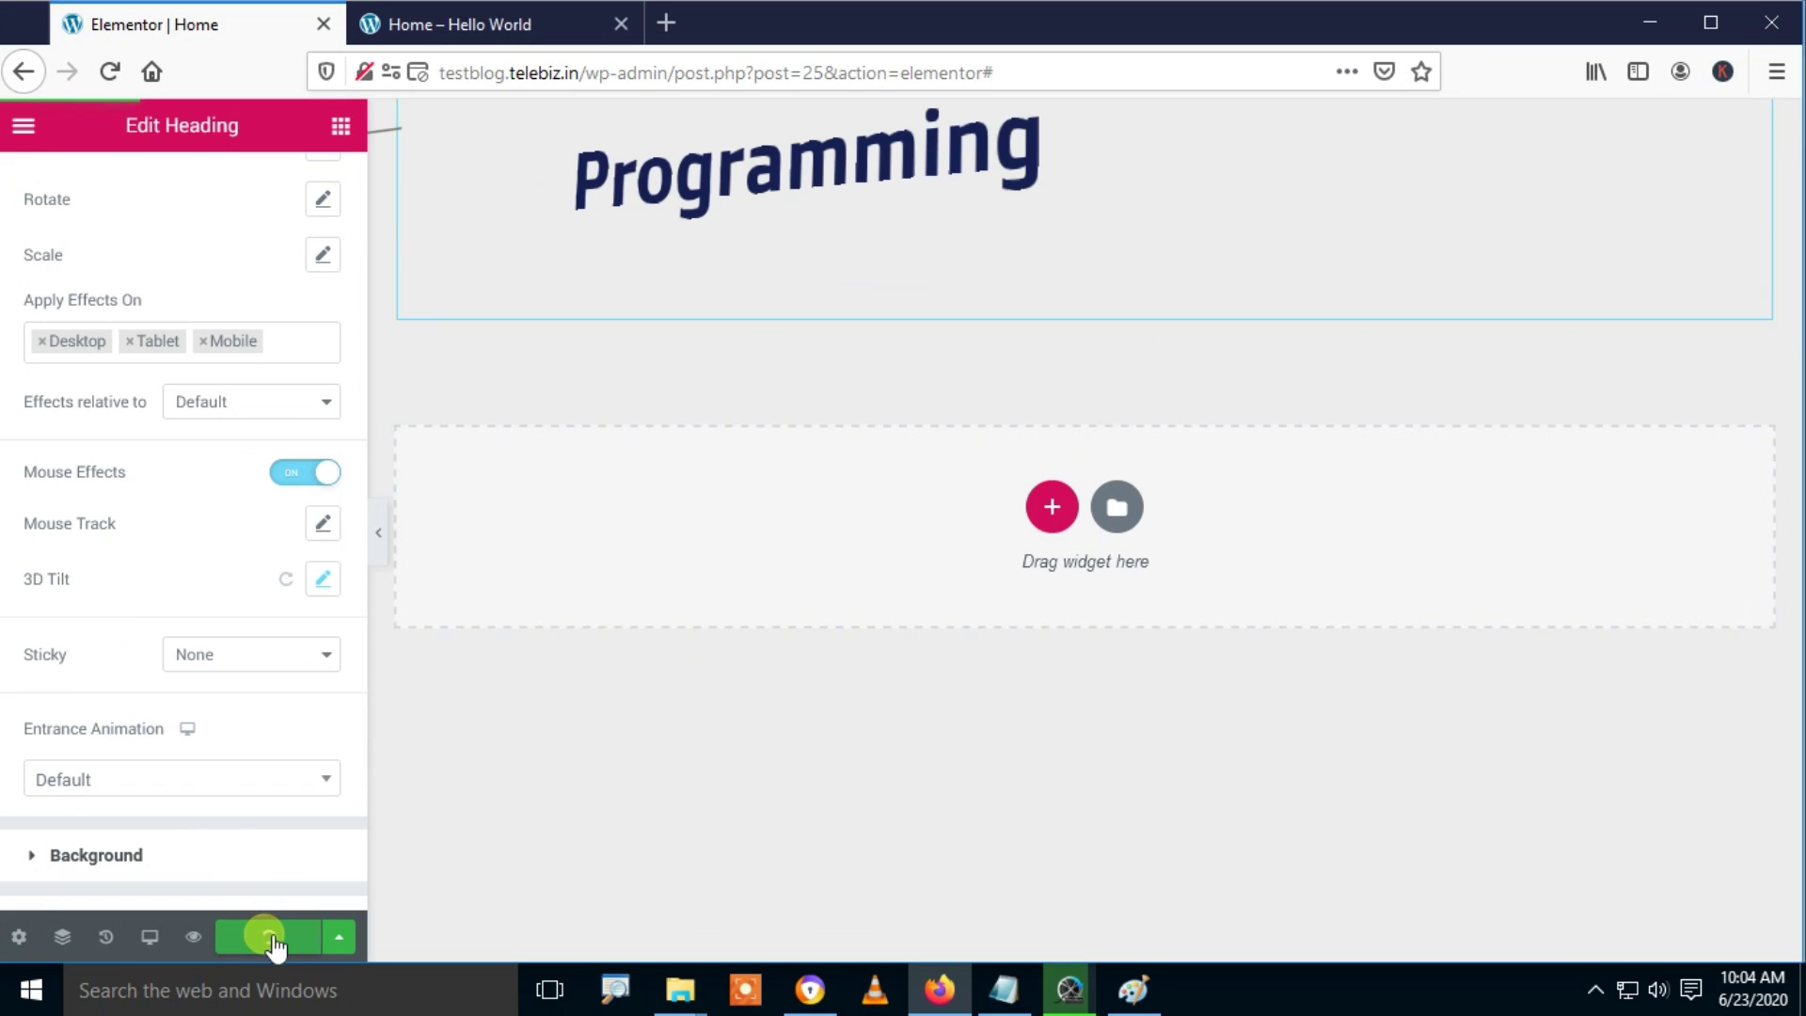
# Step: Reload the Home preview to check the heading's 3D tilt response and return to the Elementor editor
pyautogui.click(446, 24)
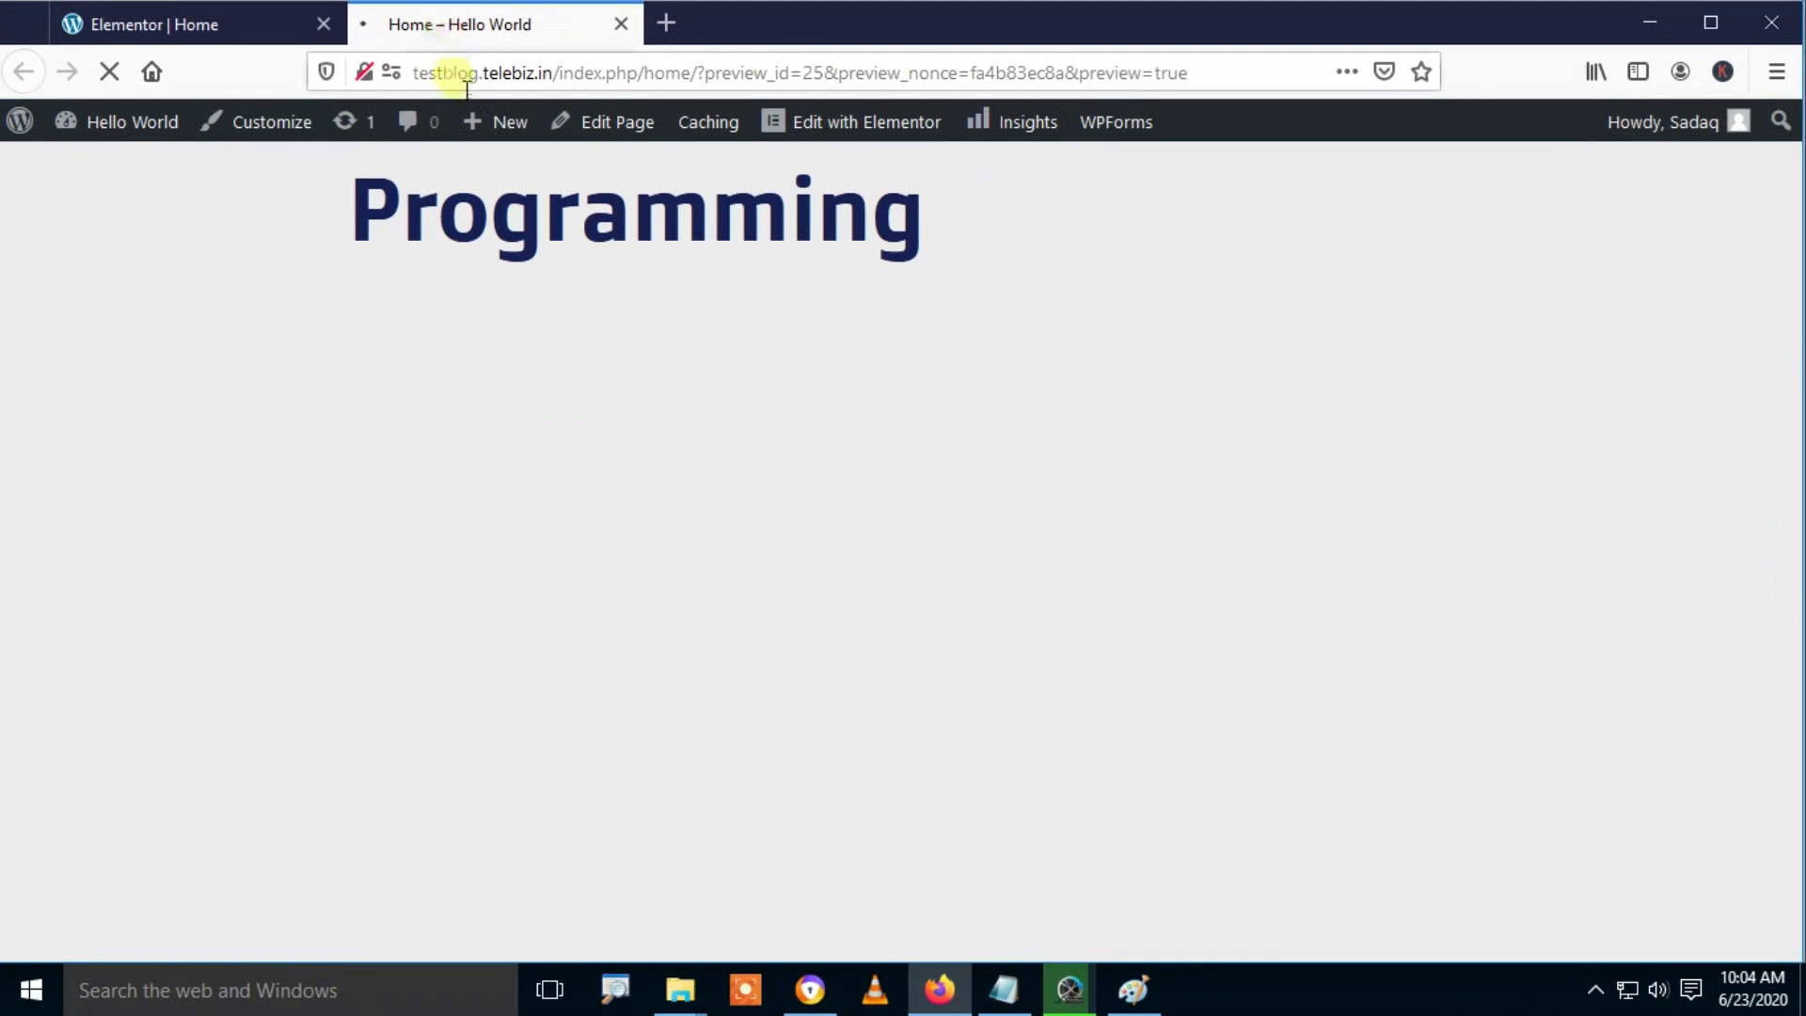
pyautogui.press('F5')
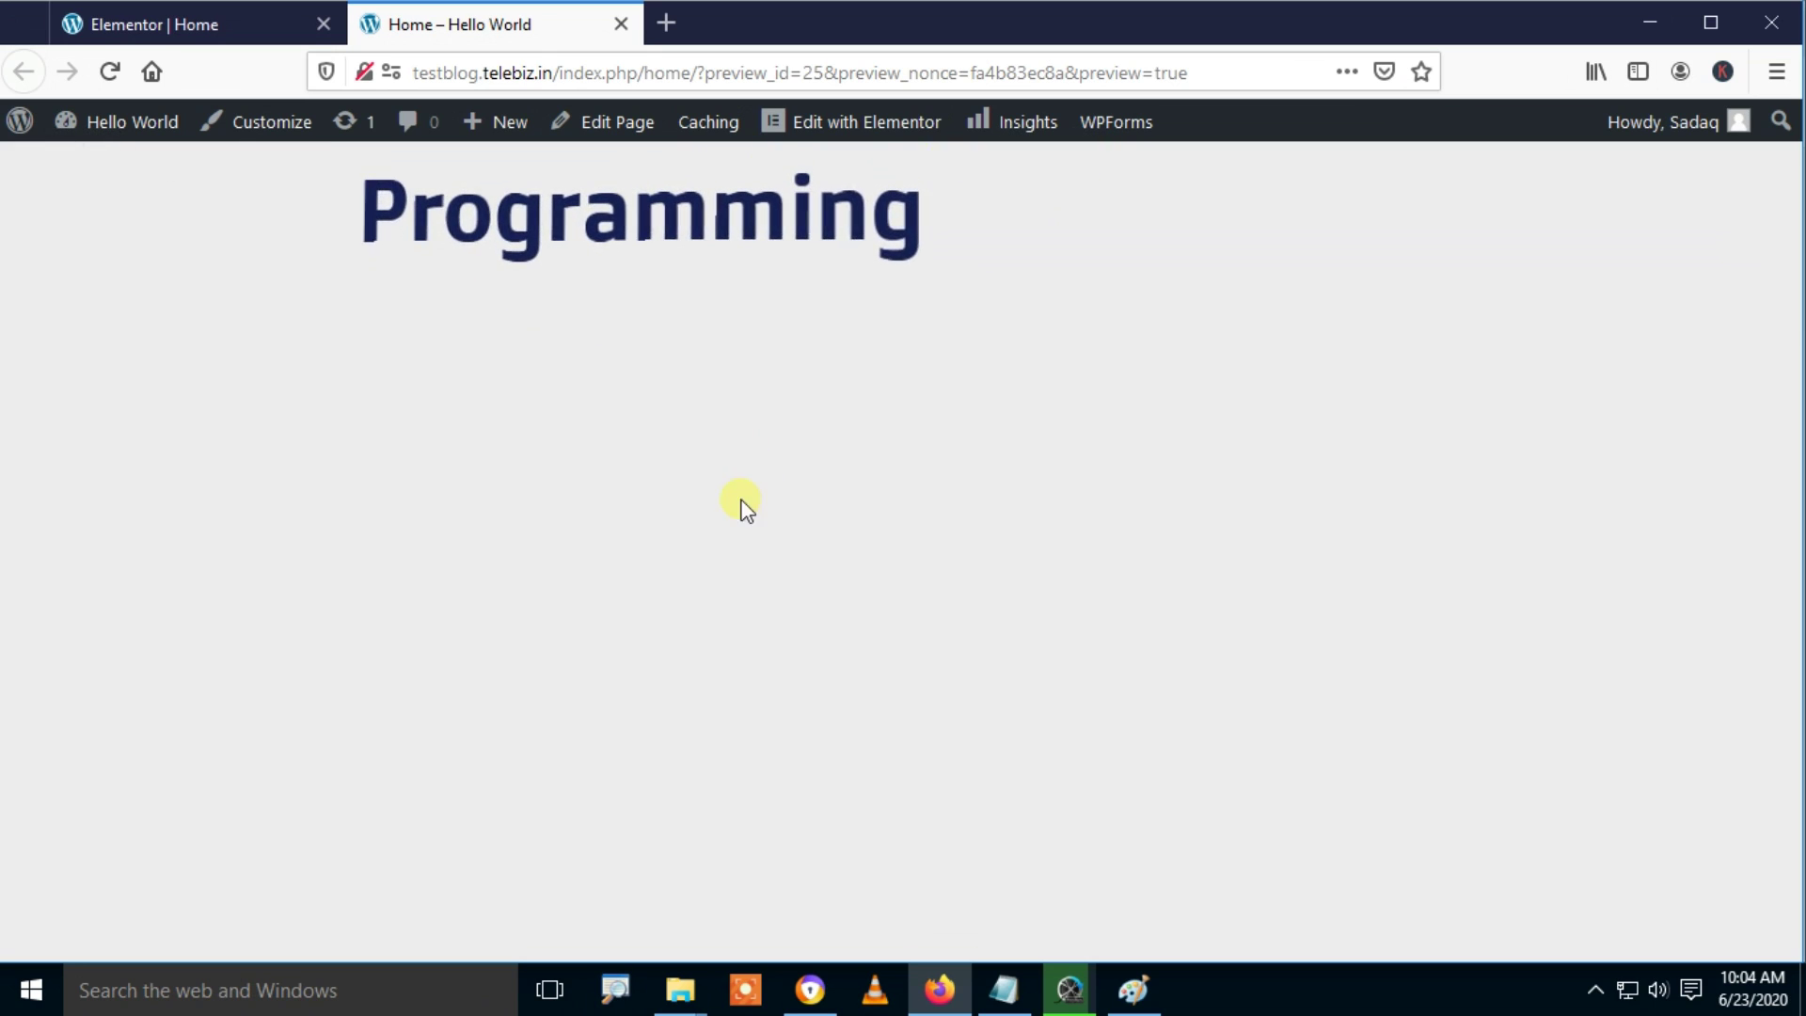
pyautogui.click(149, 22)
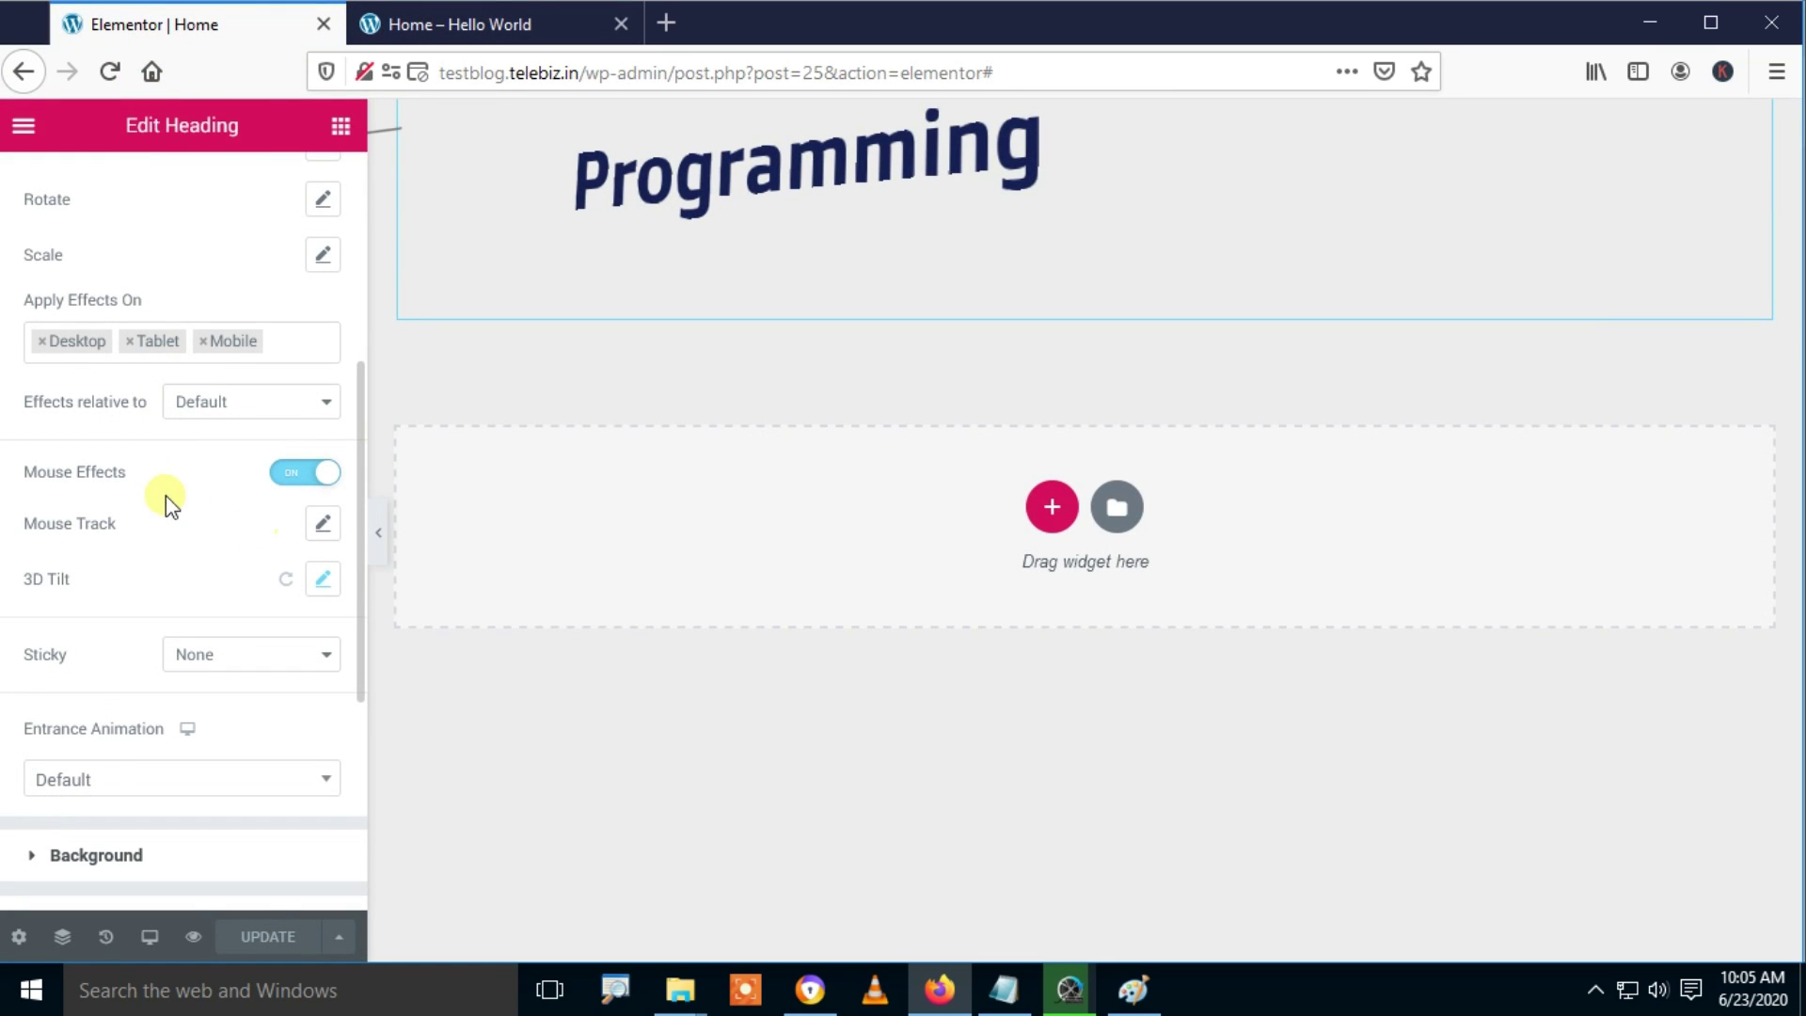
# Step: Reset the heading's 3D Tilt effect to its default and turn off mouse effects
pyautogui.click(286, 581)
pyautogui.click(325, 473)
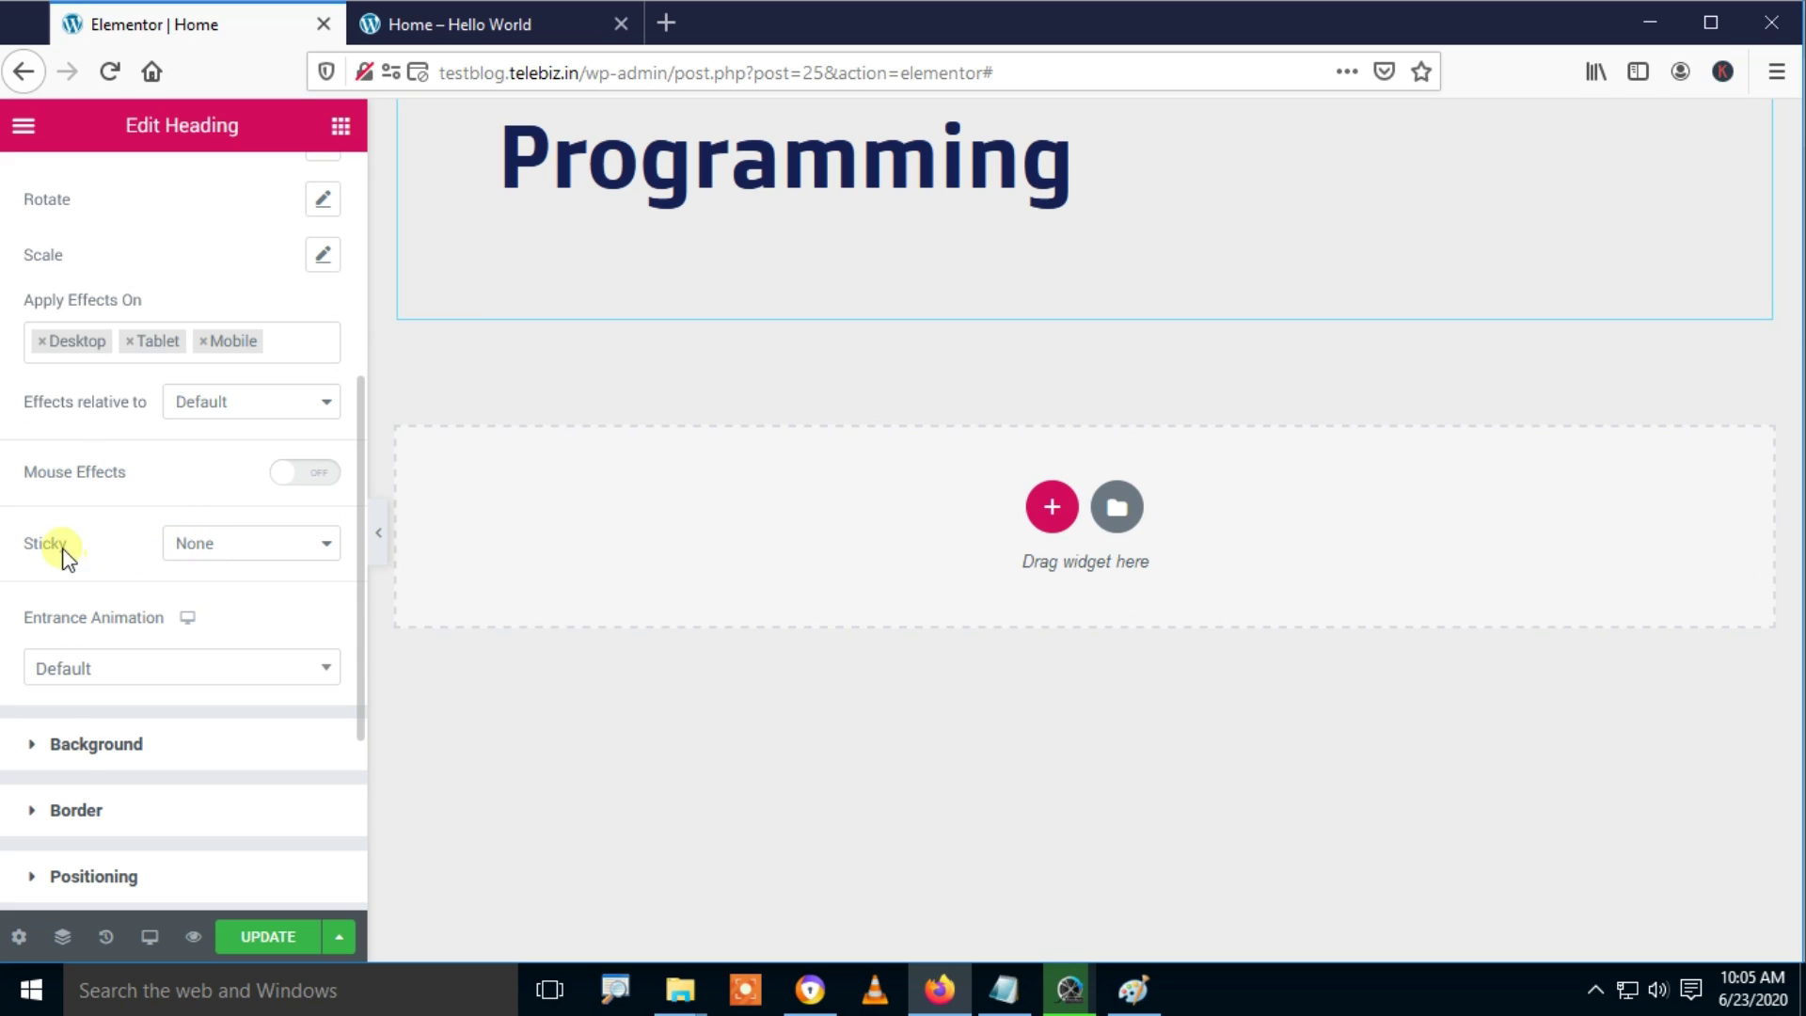
# Step: Set the heading's Sticky option to Top
pyautogui.click(210, 554)
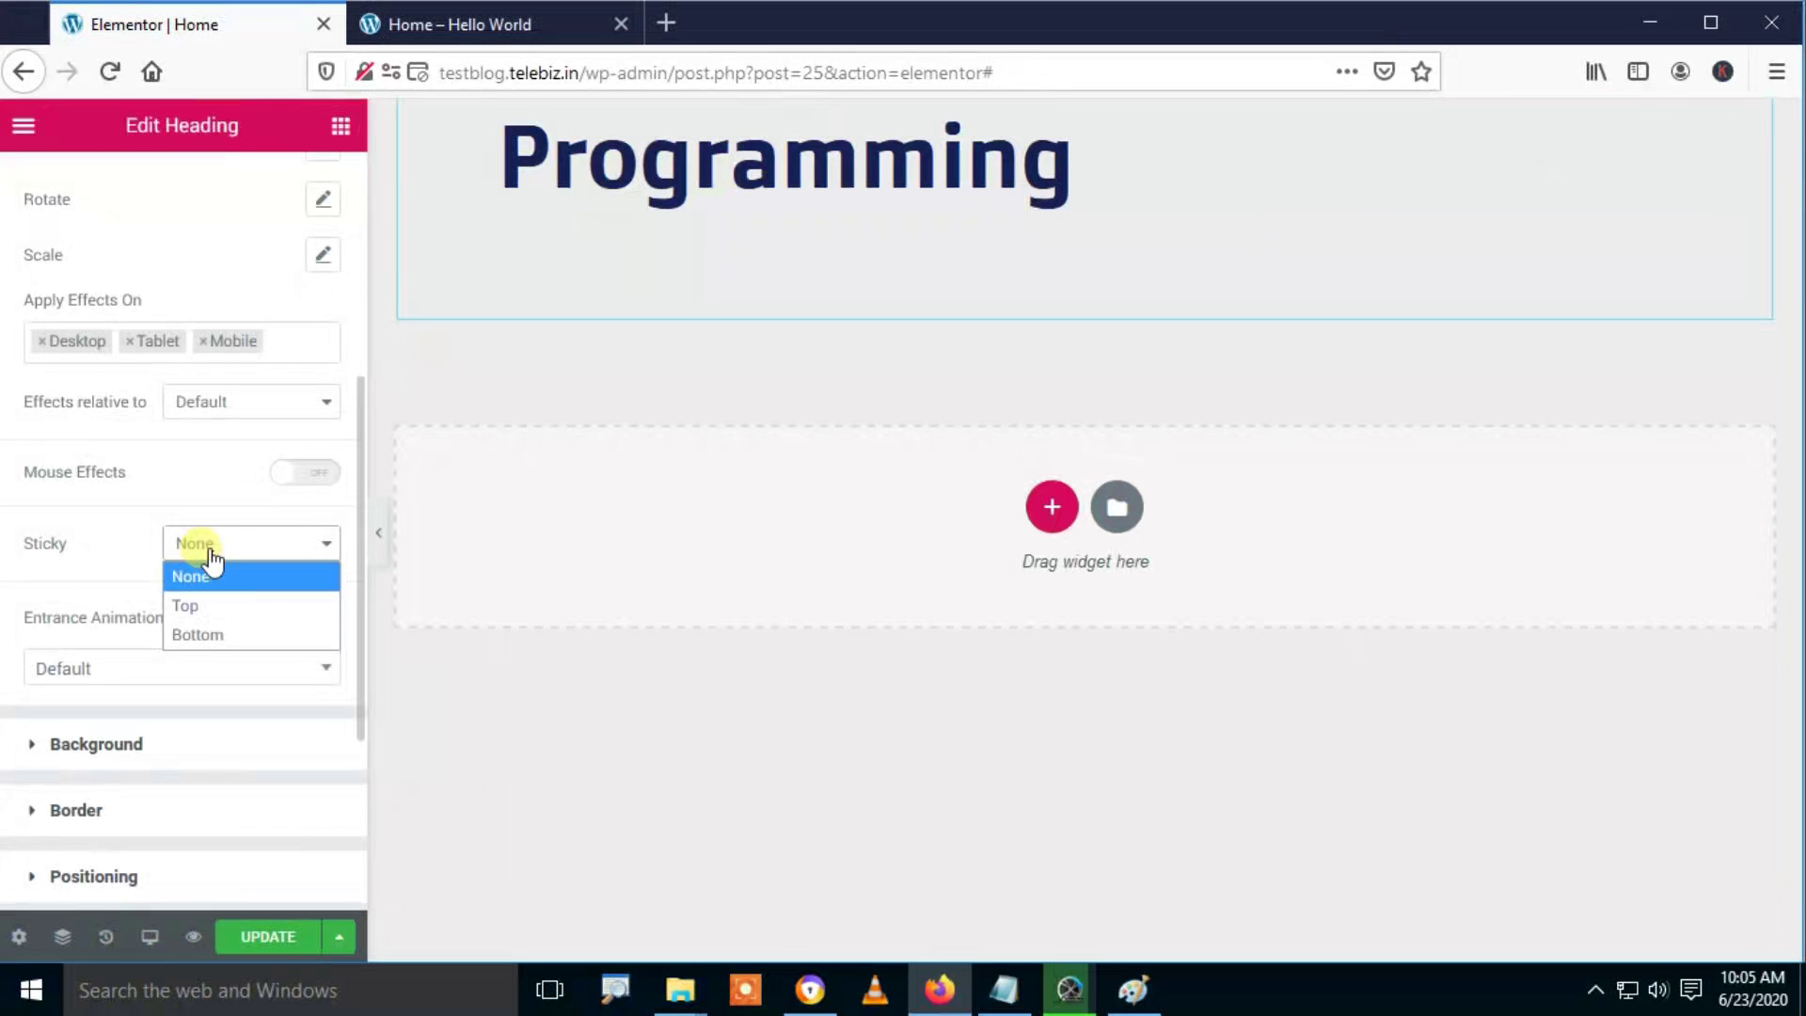
pyautogui.click(209, 613)
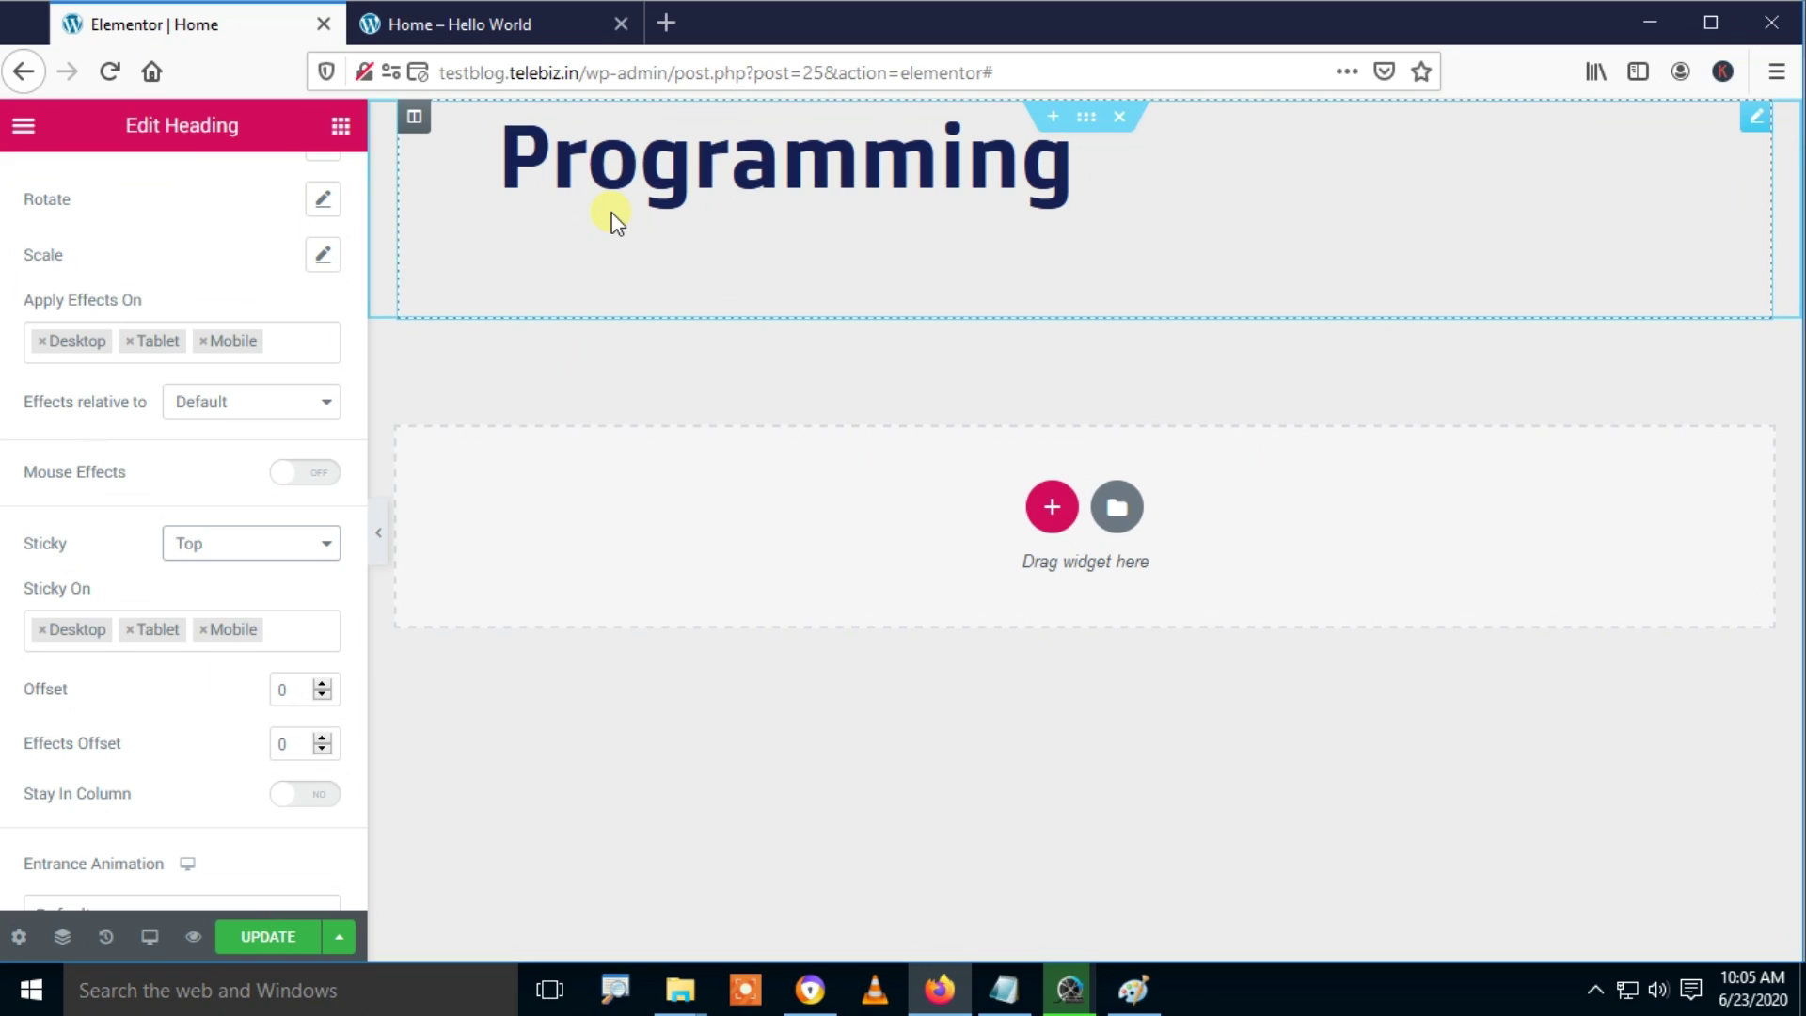
# Step: Set the heading's Sticky option to Bottom, reload the Home preview to check it, and return to the Elementor editor
pyautogui.click(272, 563)
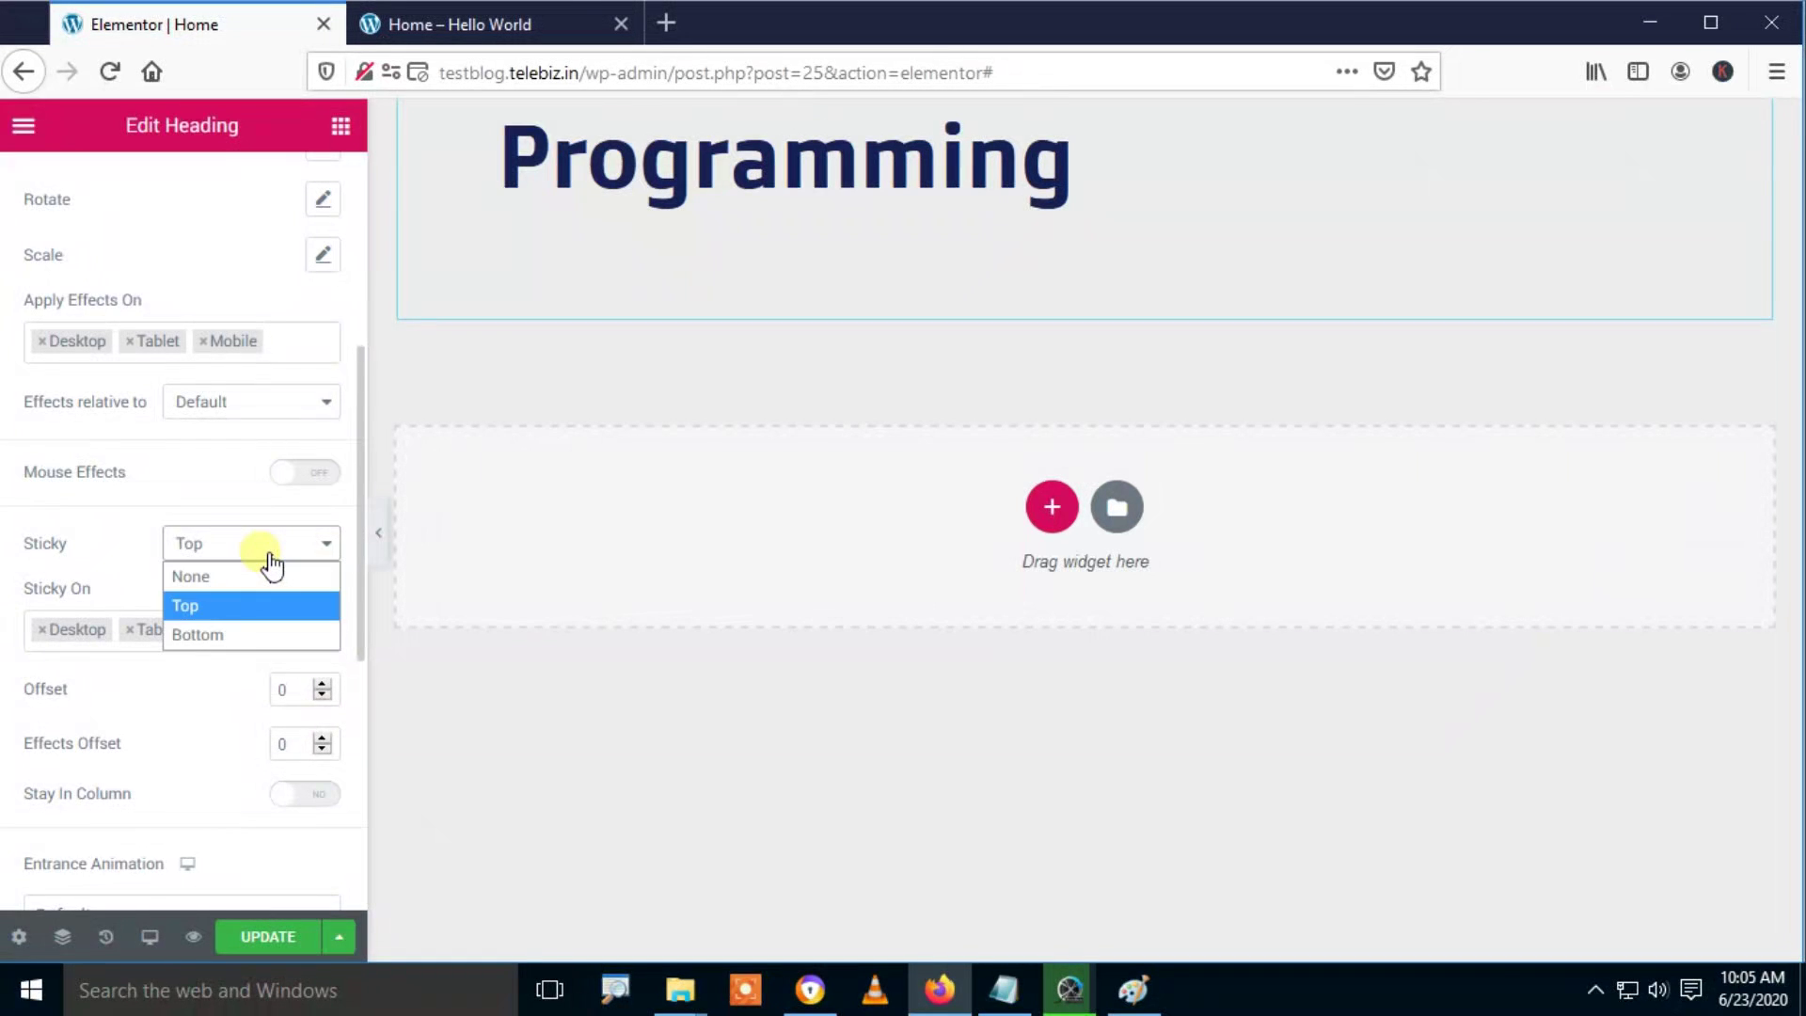
pyautogui.click(199, 639)
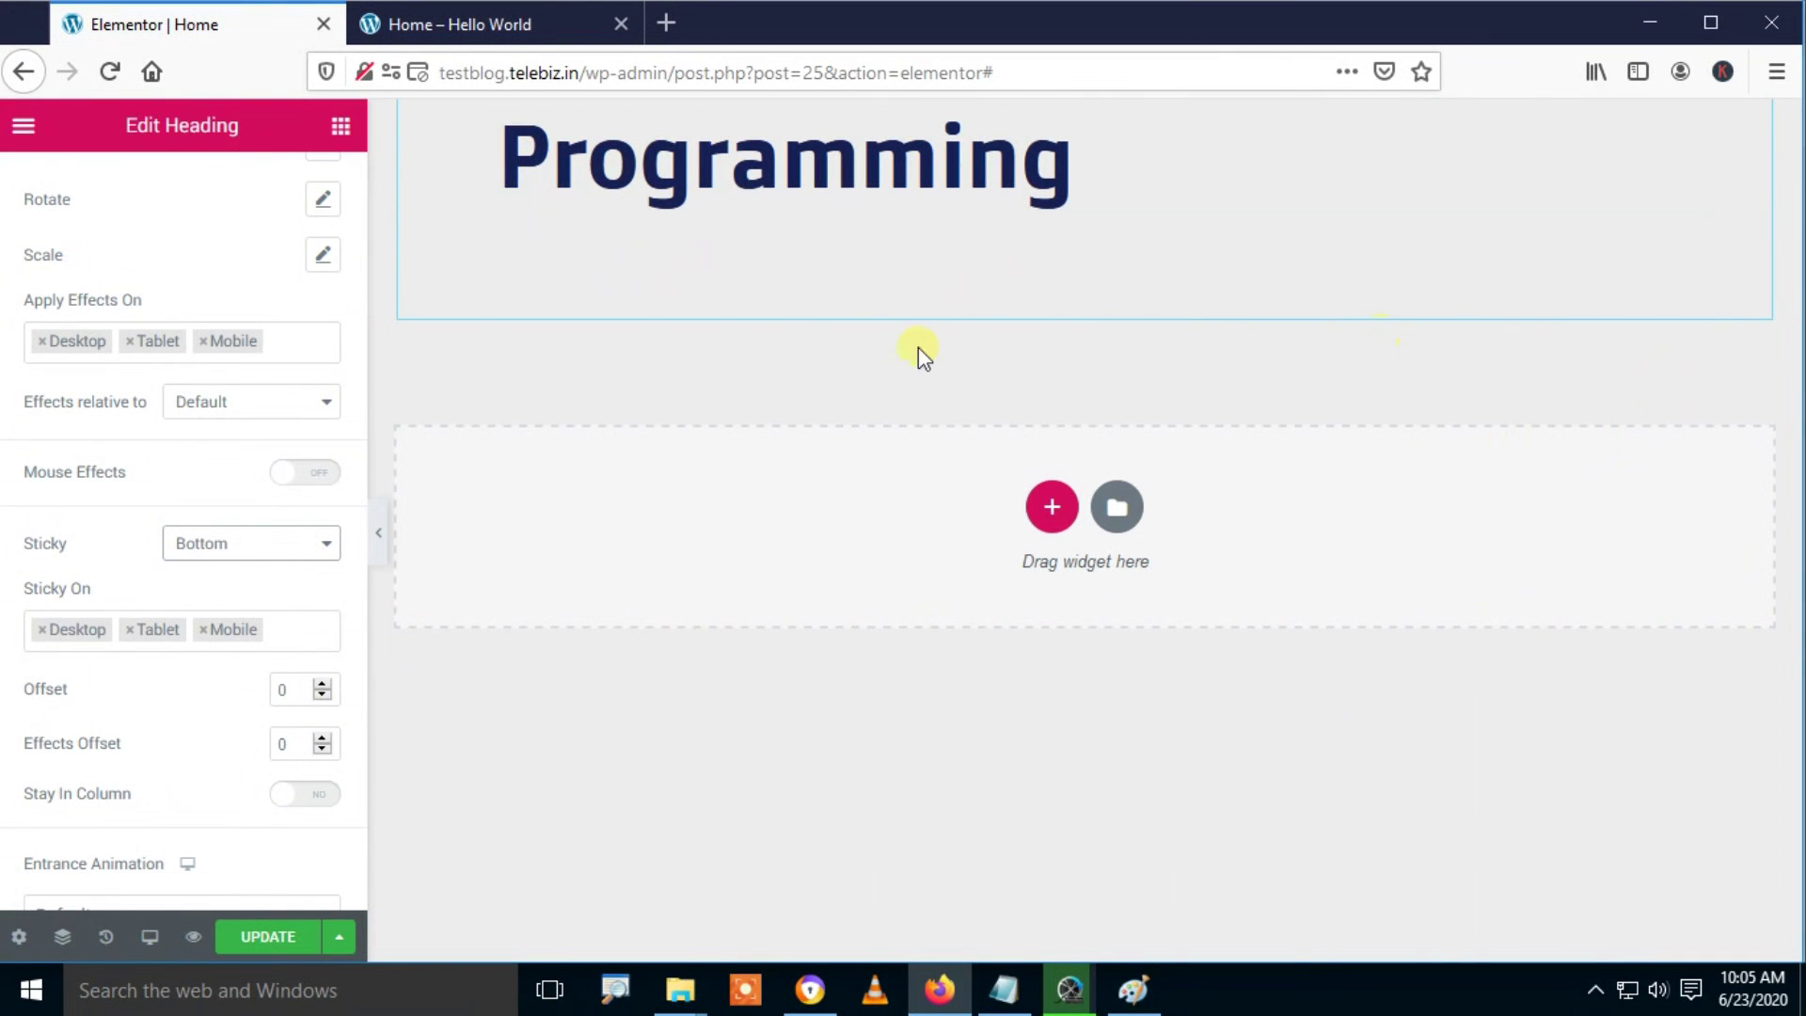
pyautogui.click(468, 25)
pyautogui.click(113, 71)
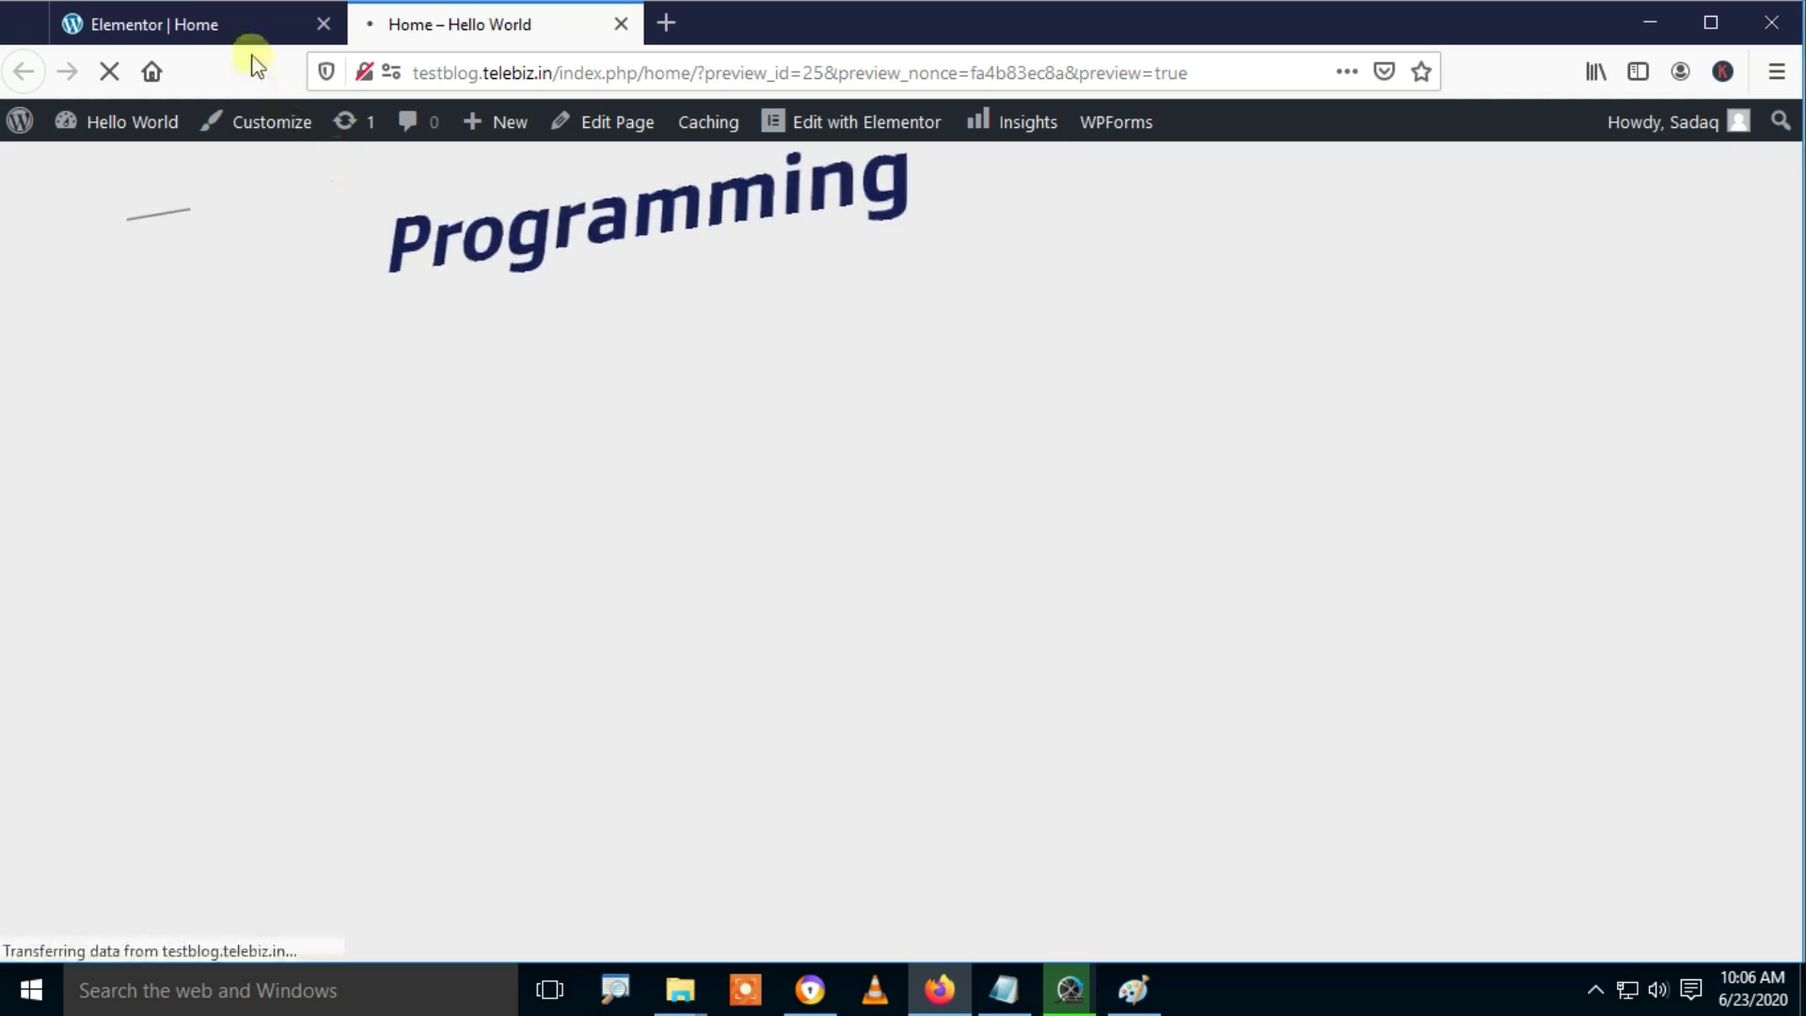
pyautogui.click(243, 25)
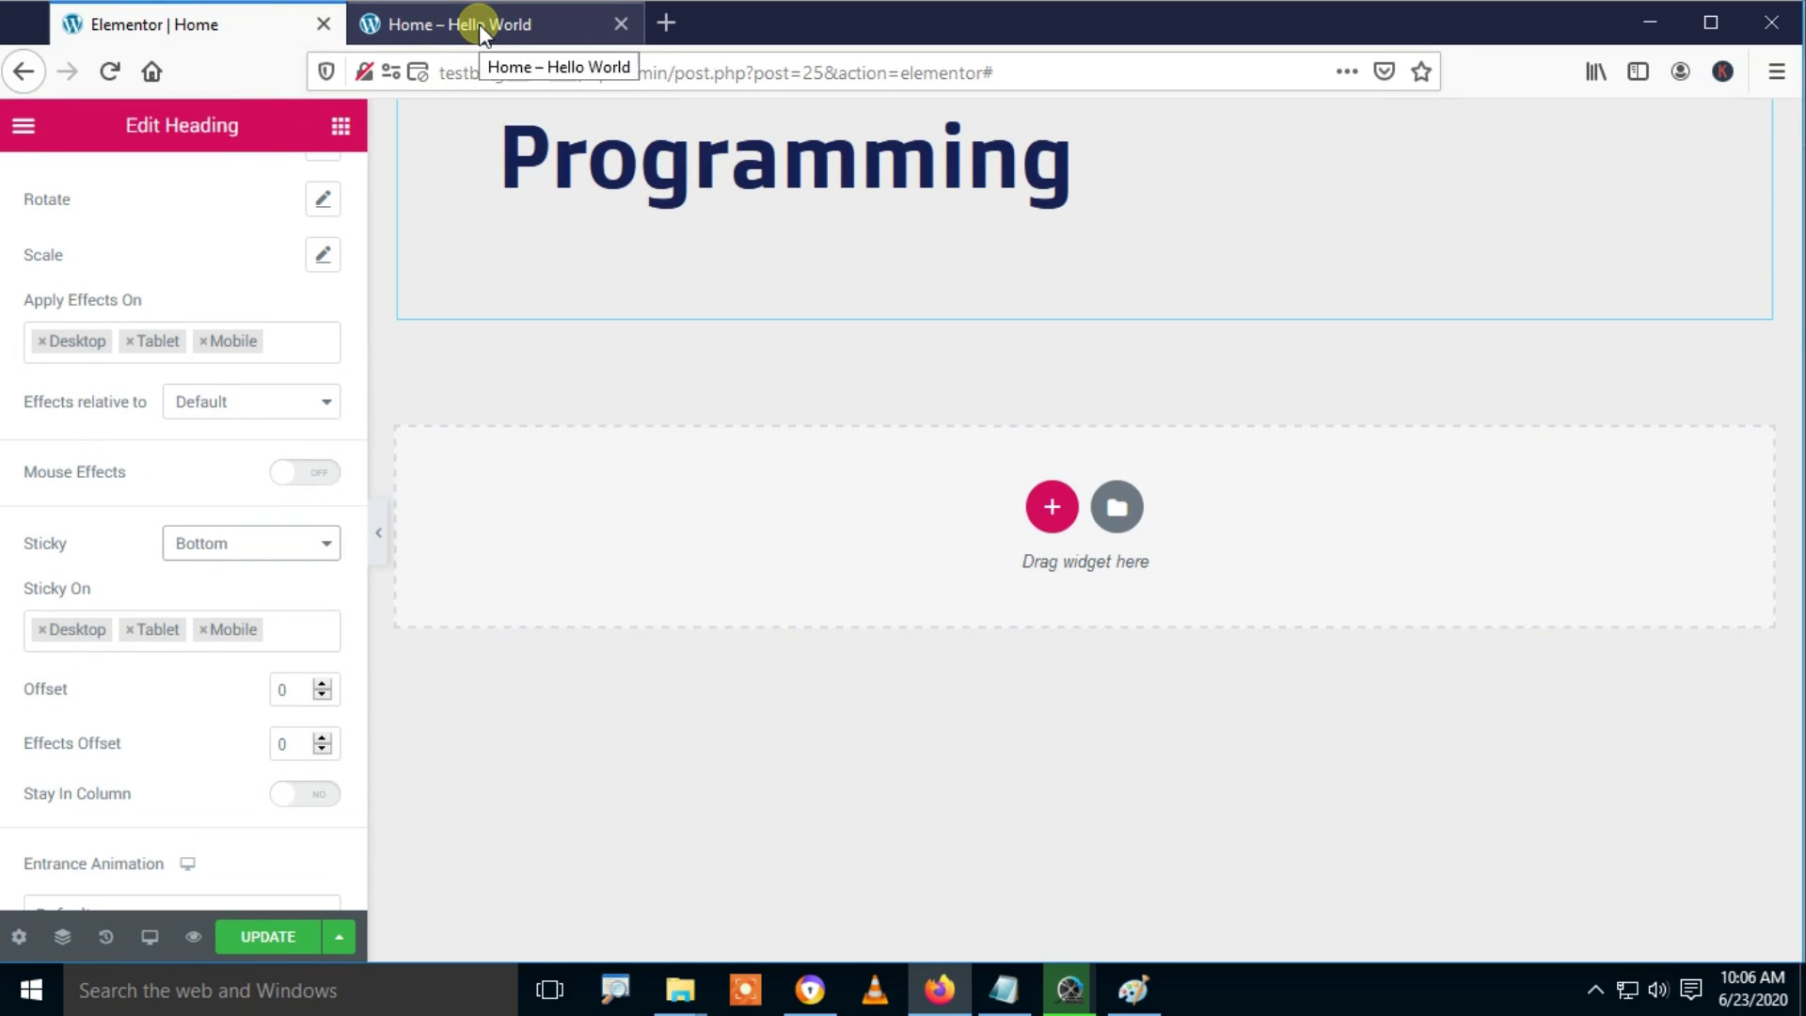
# Step: Set the heading's Sticky option to None
pyautogui.click(303, 557)
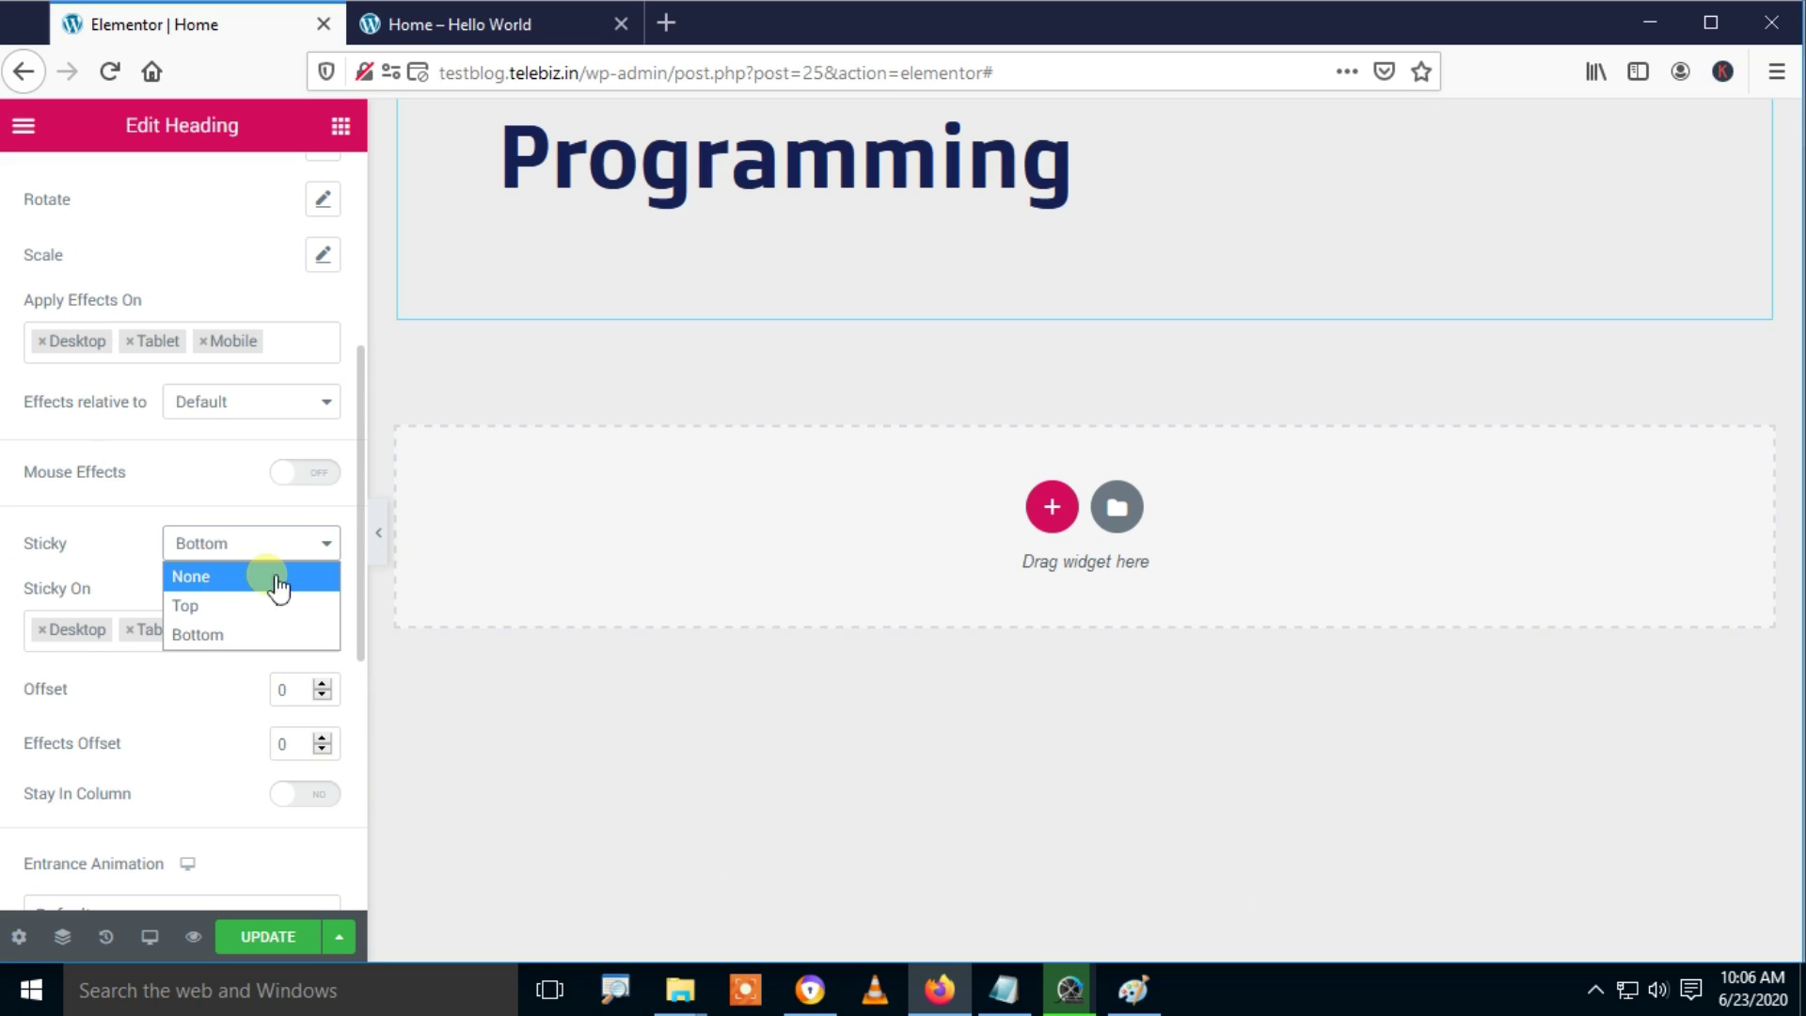
pyautogui.click(267, 576)
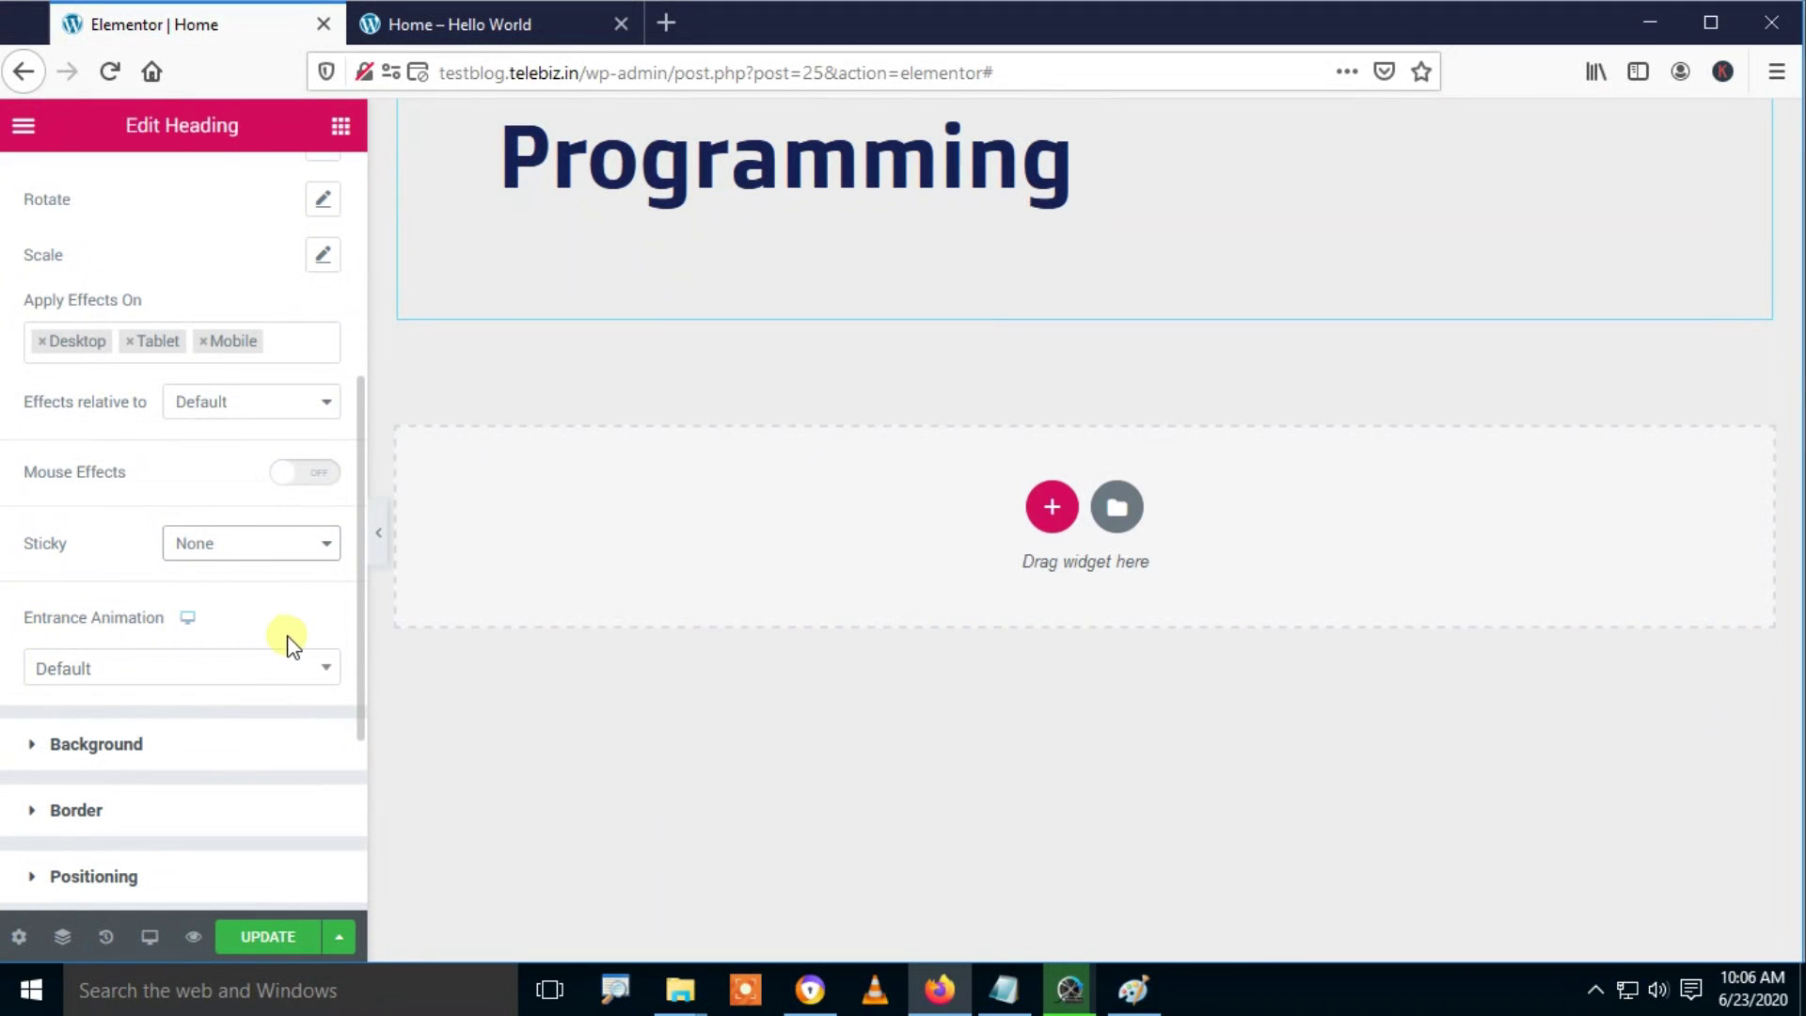
# Step: Try the Fade In, Fade In Down and Fade In Left entrance animations on the heading
pyautogui.click(333, 684)
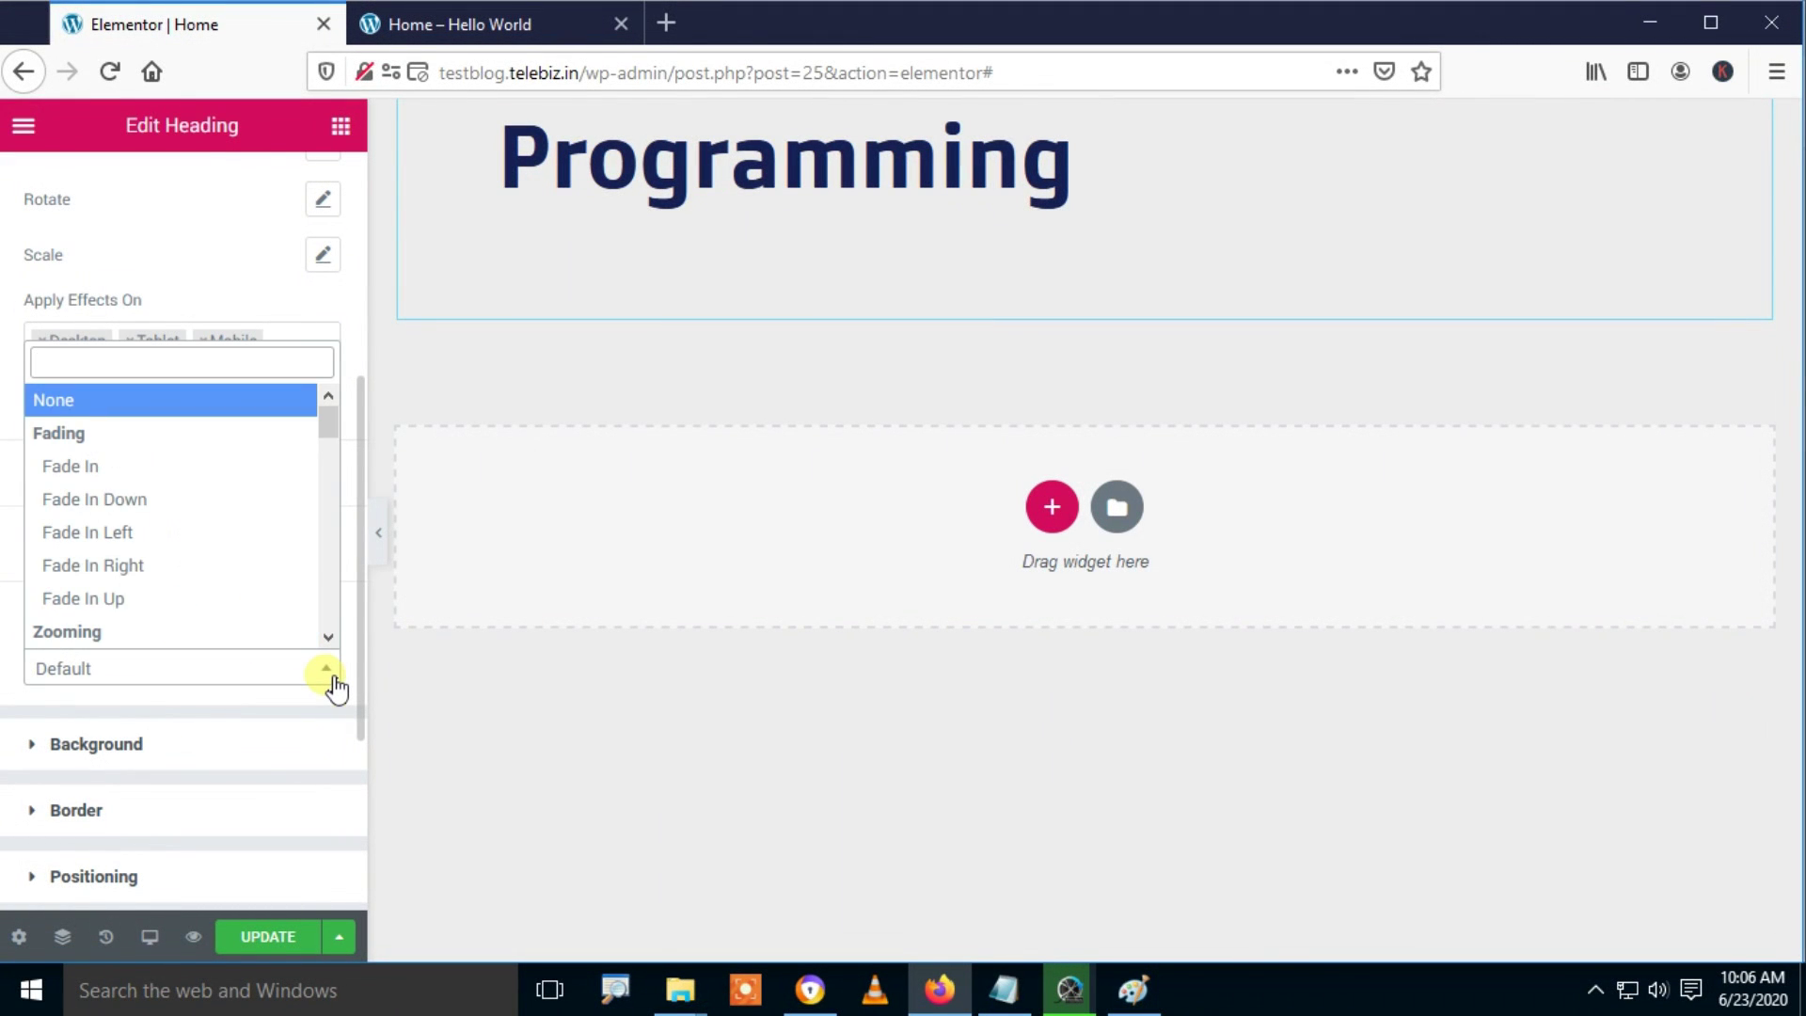
pyautogui.click(149, 468)
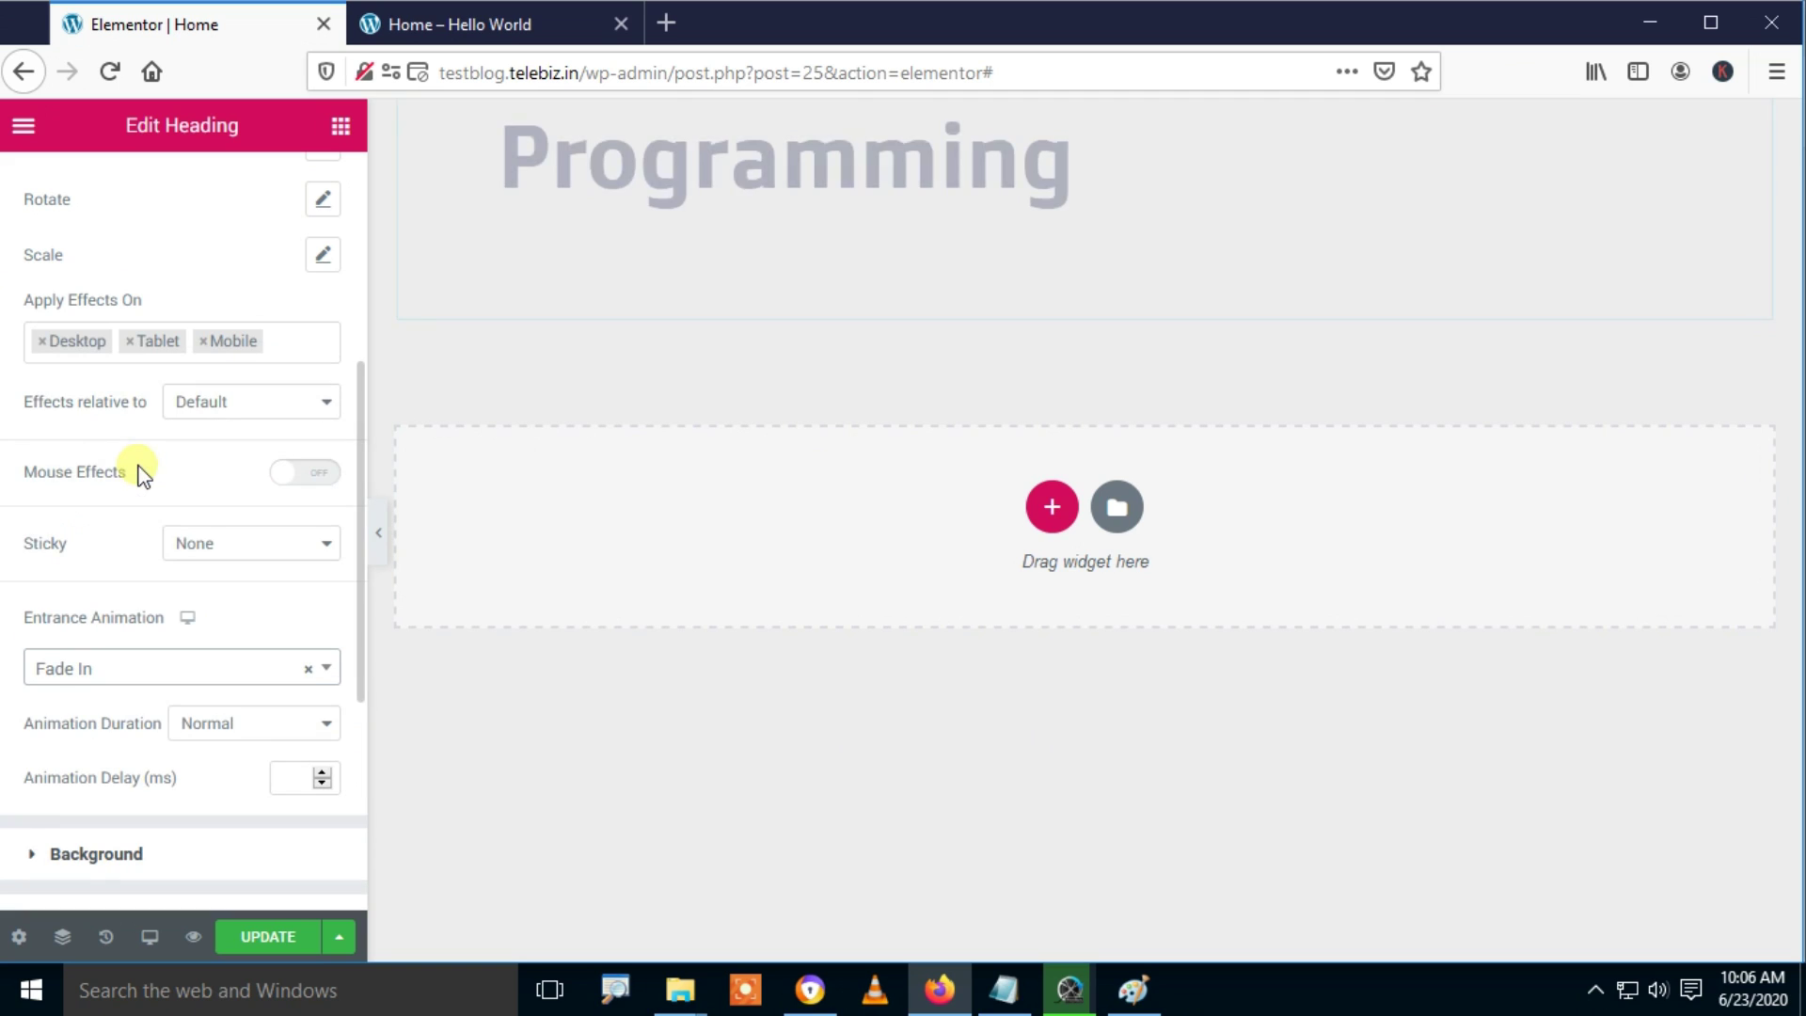
pyautogui.click(315, 675)
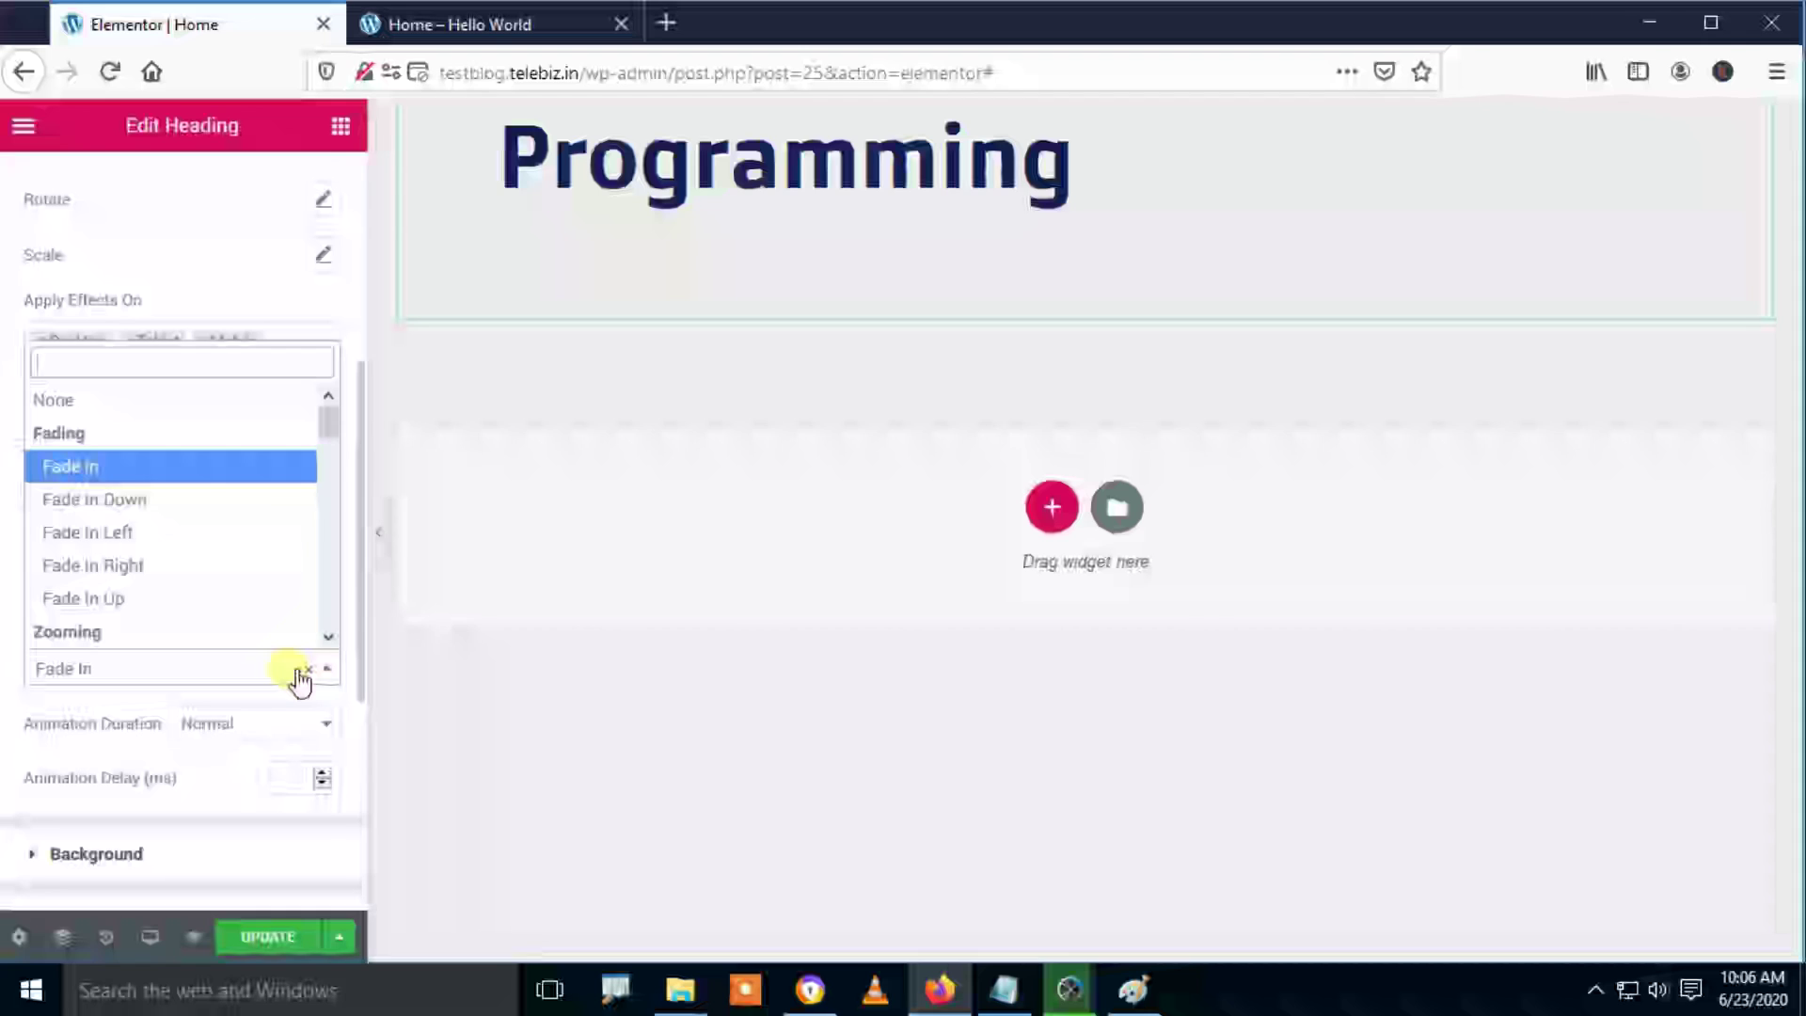
pyautogui.click(139, 507)
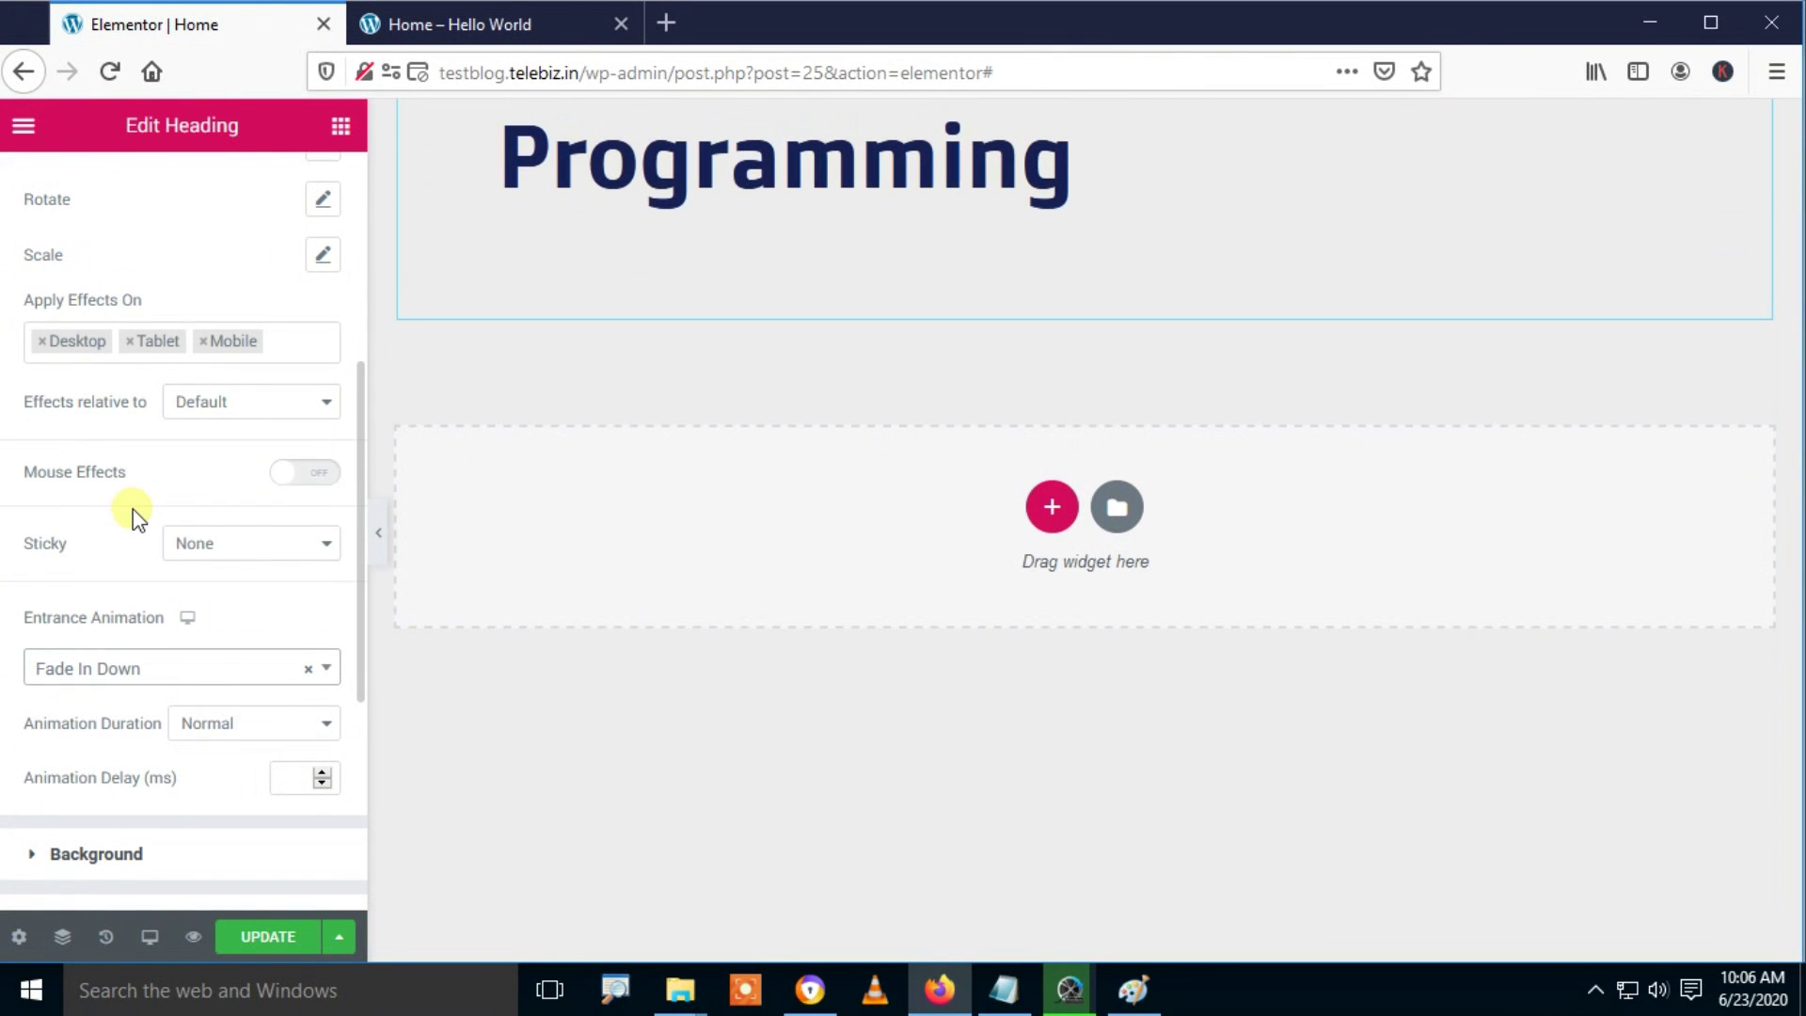
pyautogui.click(209, 674)
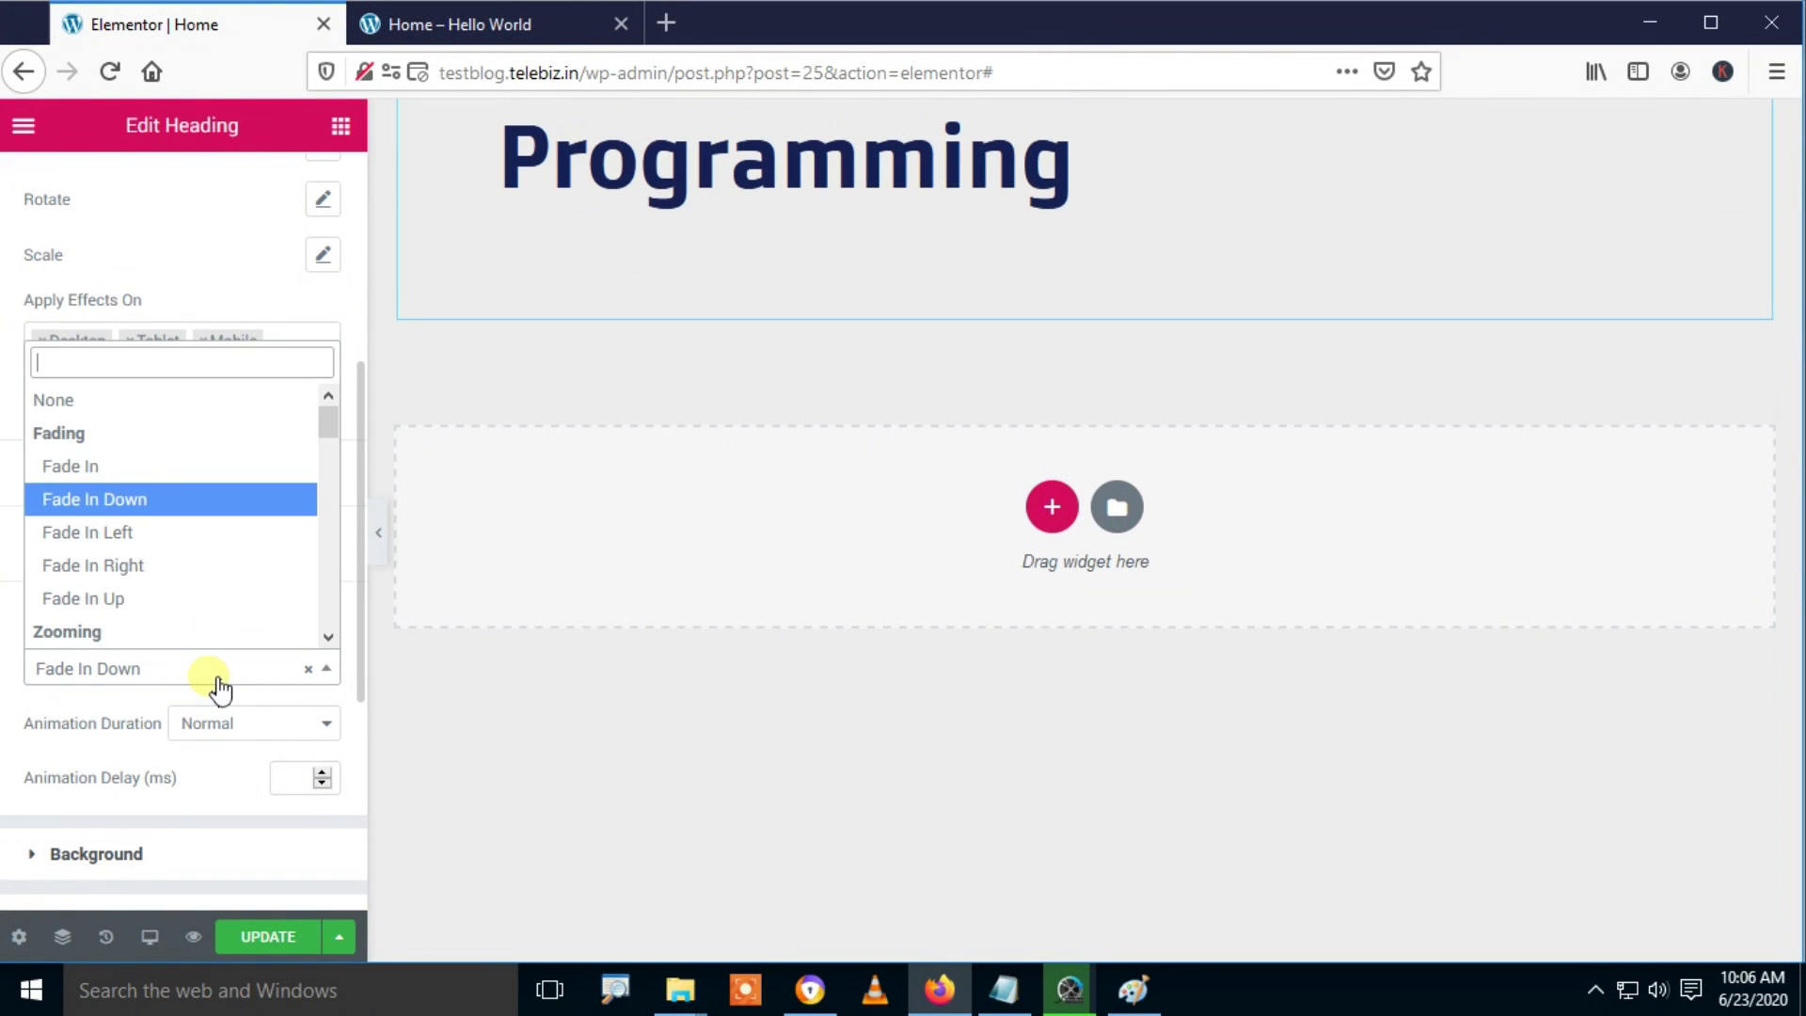
pyautogui.click(110, 540)
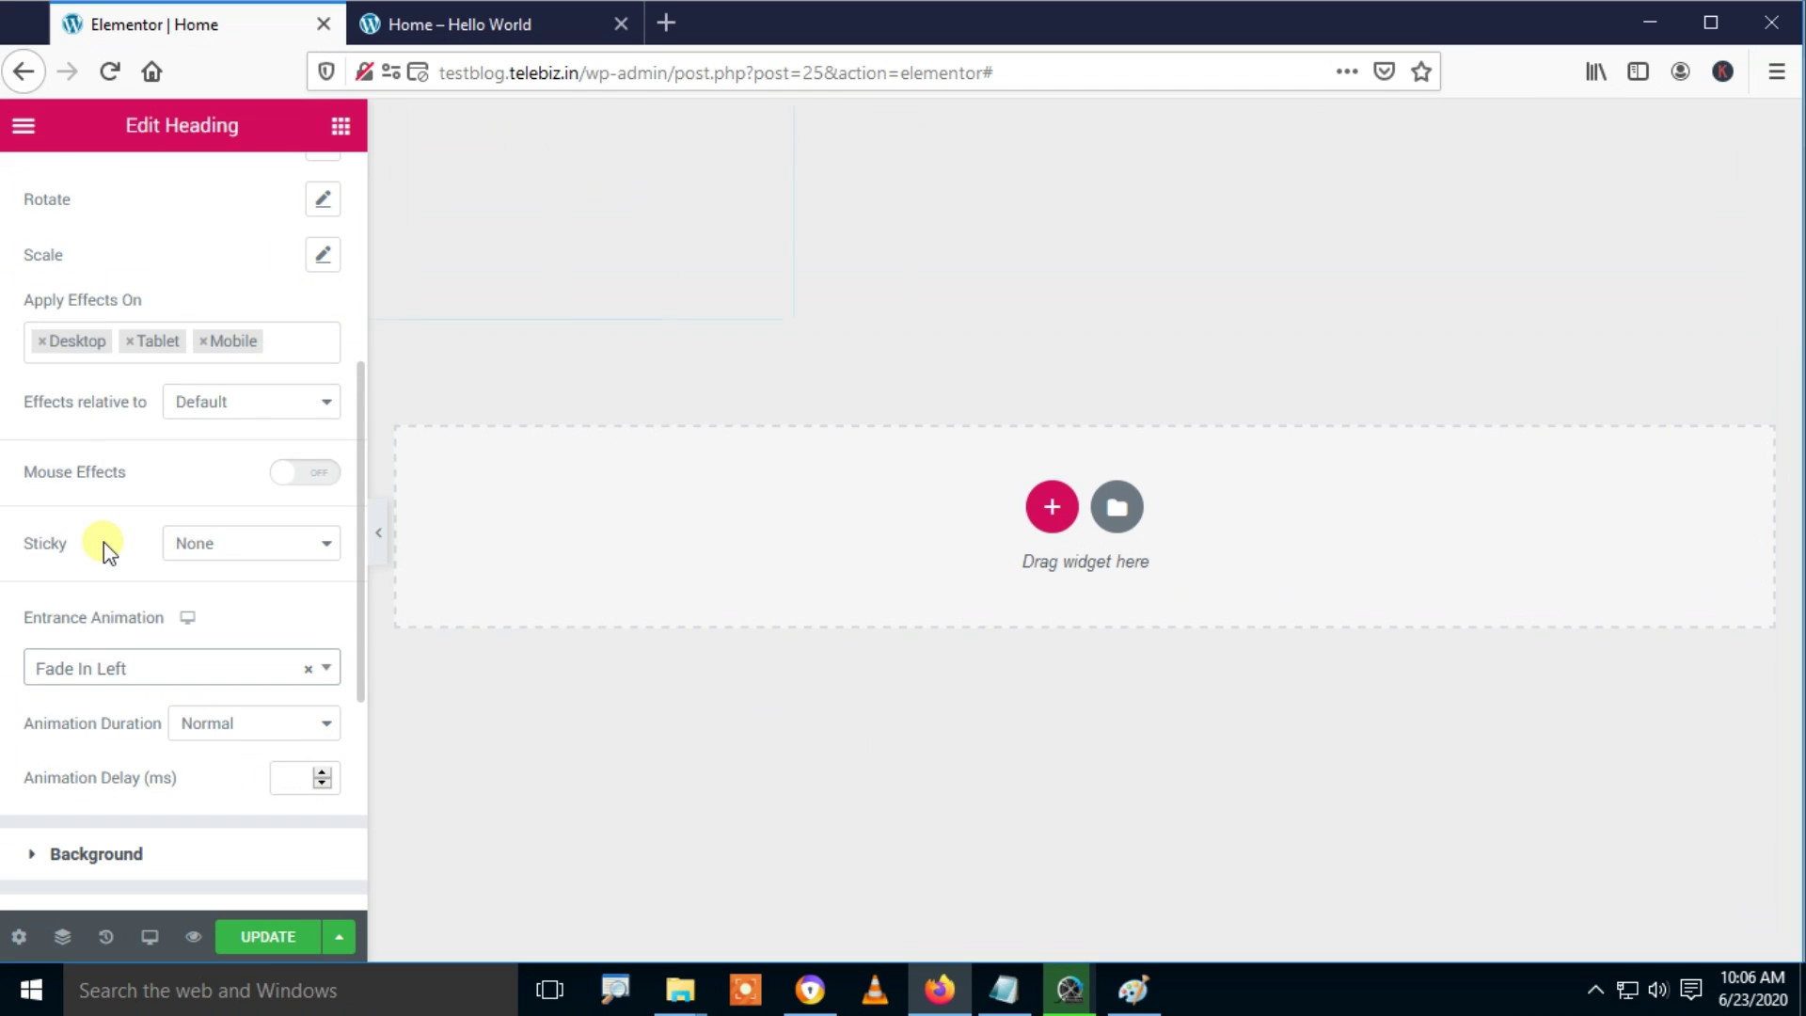
# Step: Give the heading a Fade In Right entrance animation with Fast duration and 0 ms delay, and update the page
pyautogui.click(165, 671)
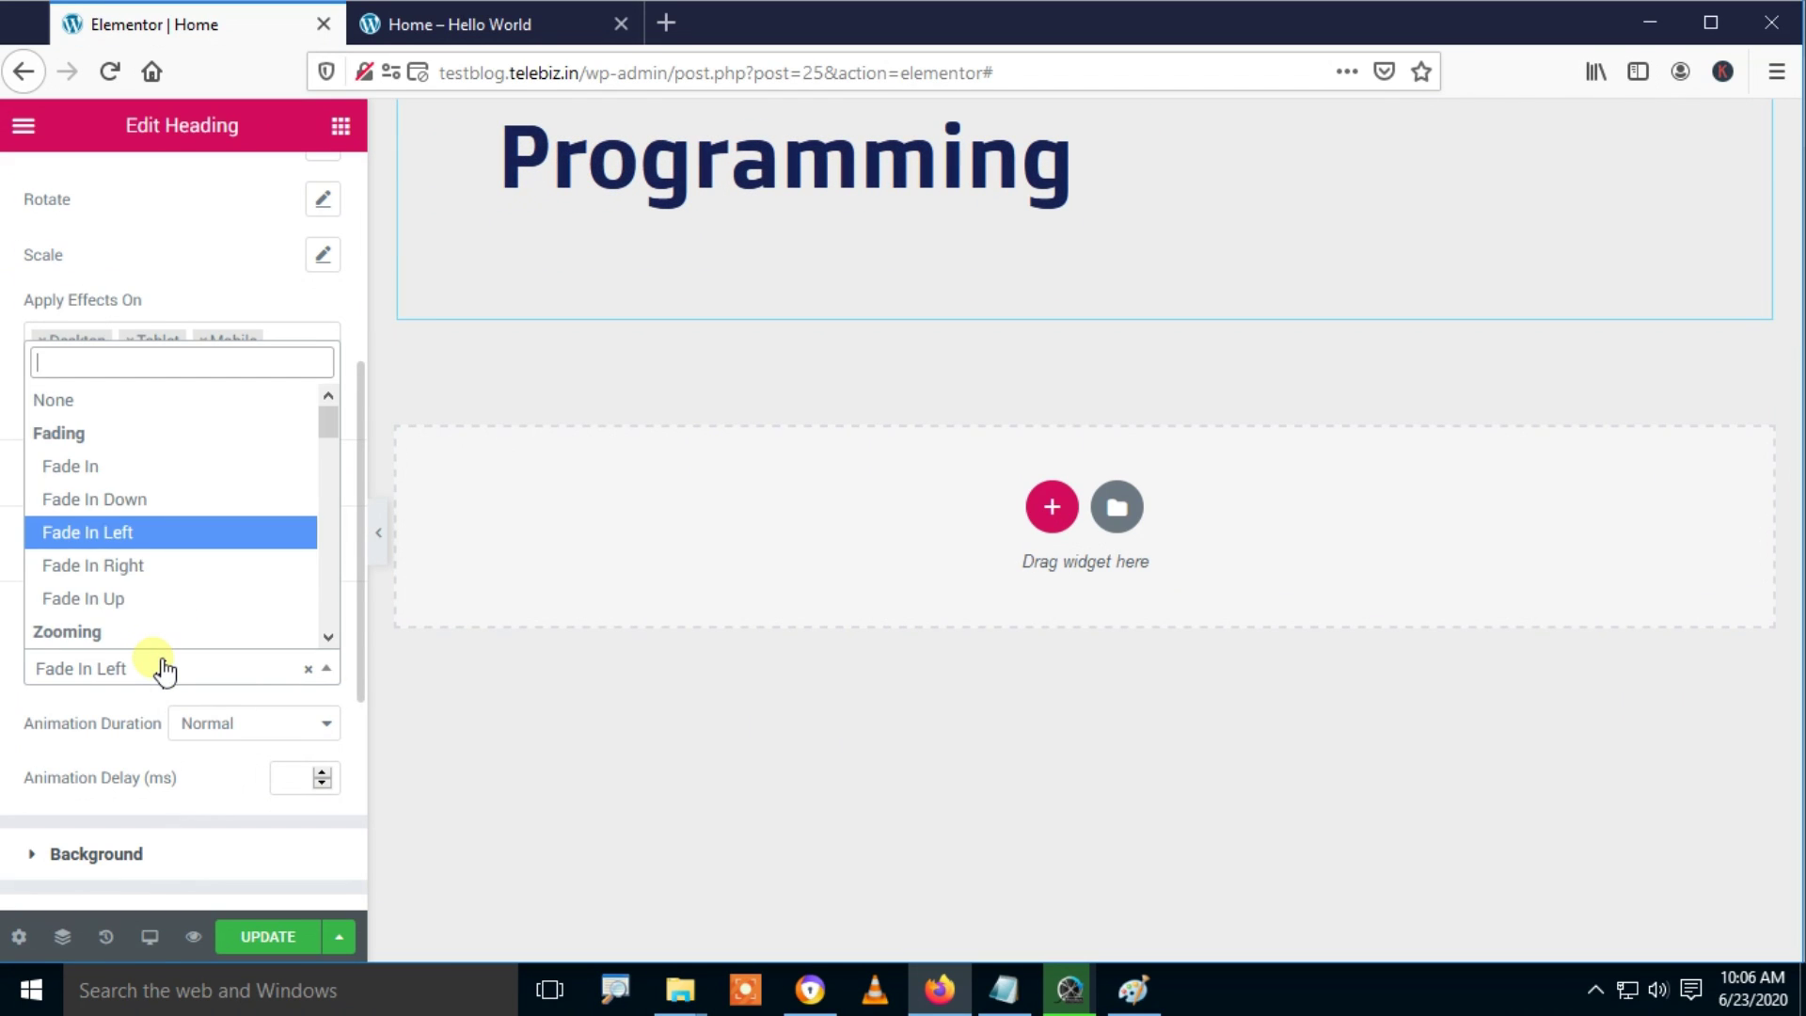
pyautogui.click(167, 581)
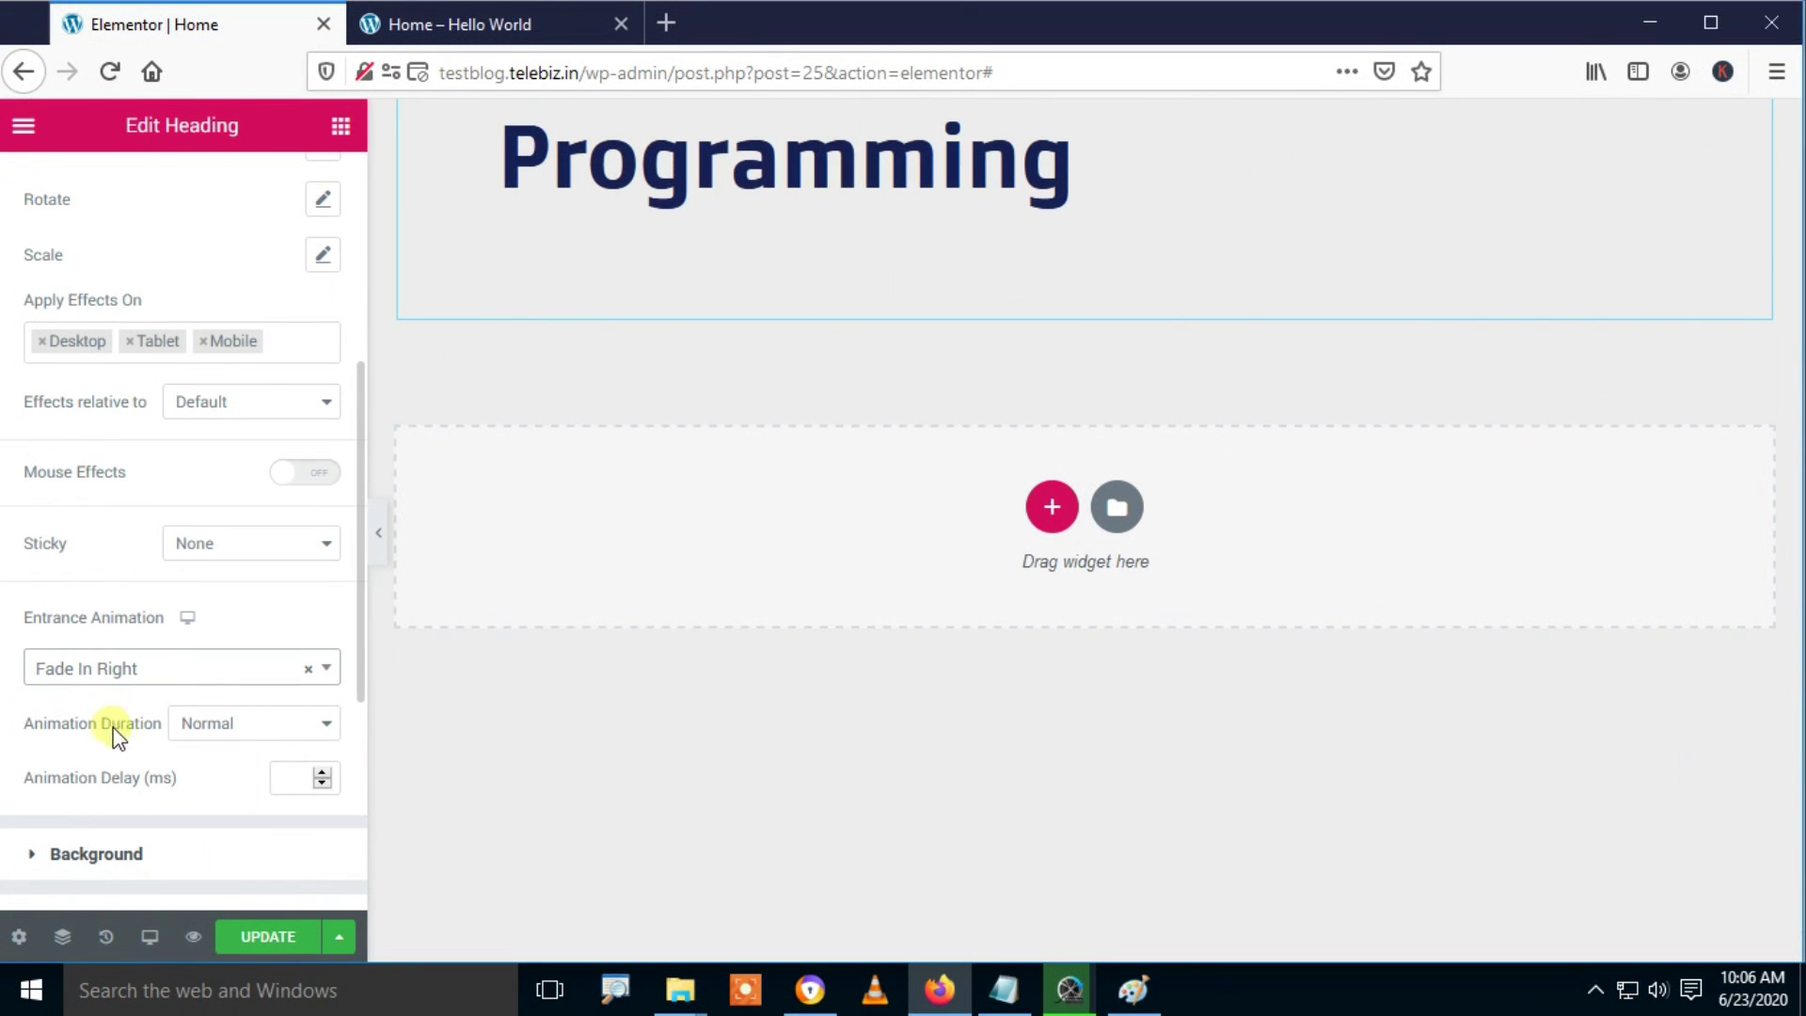
pyautogui.click(240, 731)
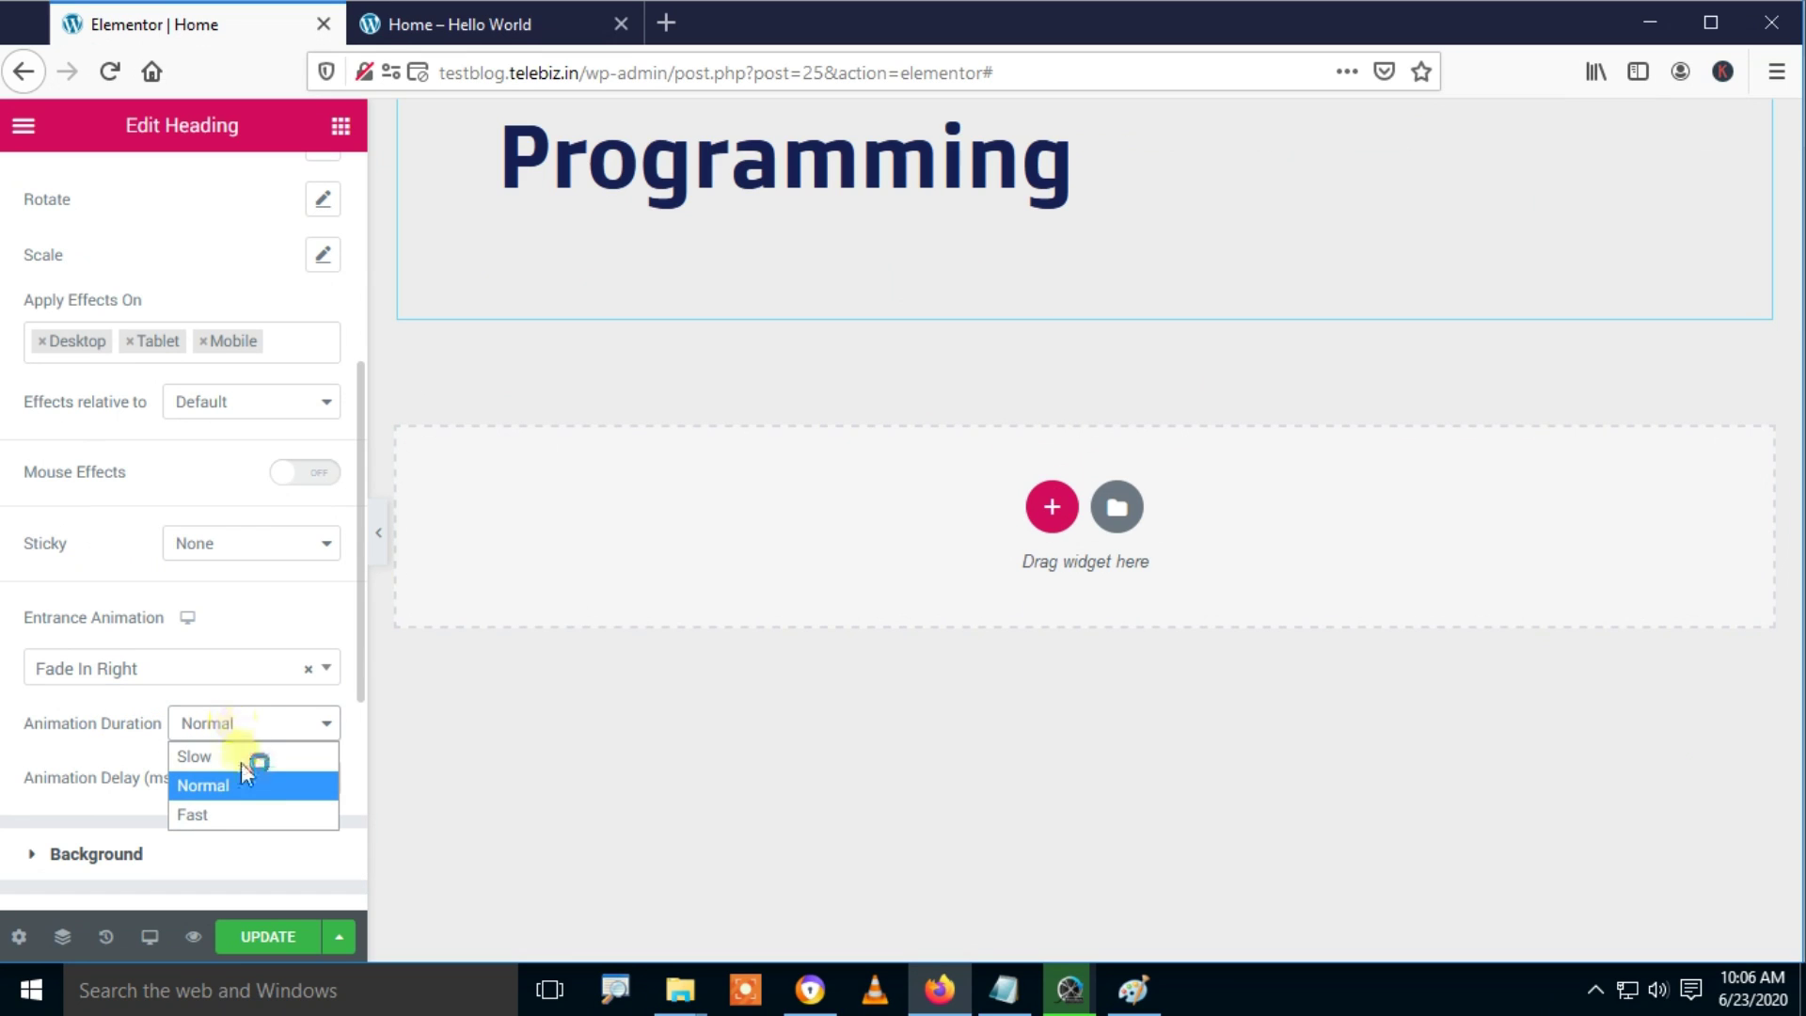
pyautogui.click(205, 816)
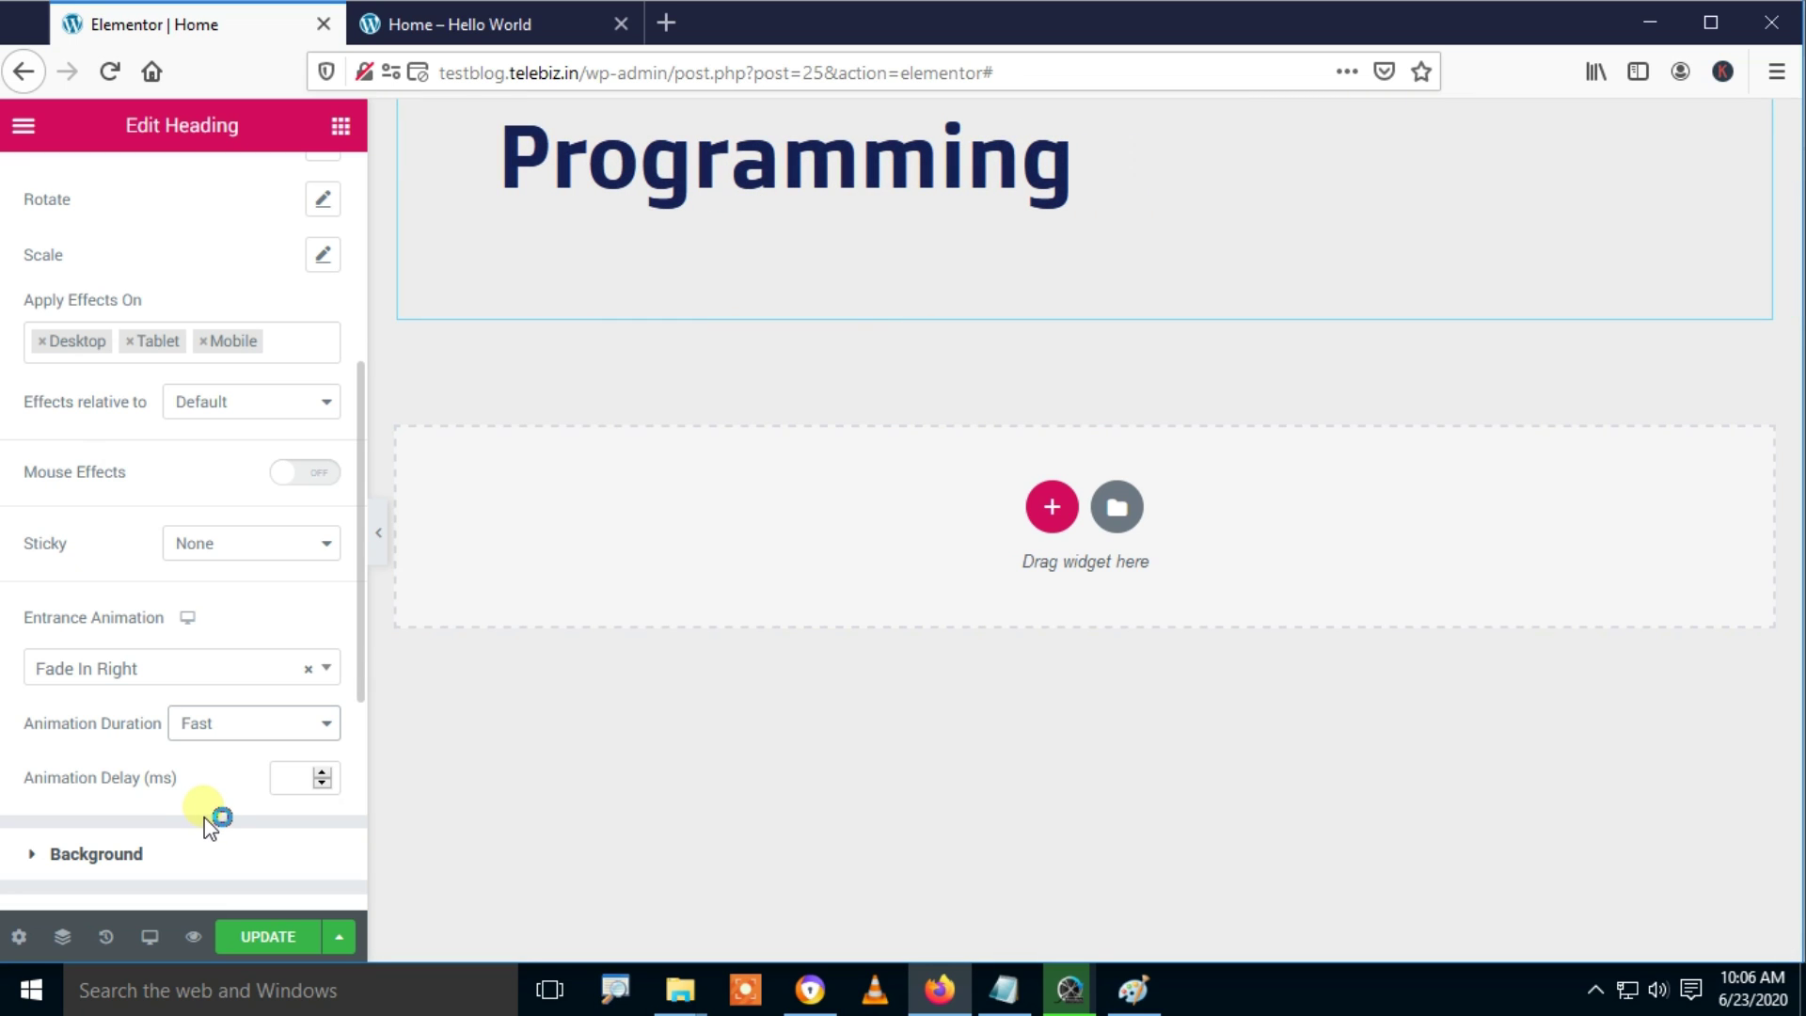
pyautogui.click(321, 773)
pyautogui.click(323, 783)
pyautogui.click(324, 784)
pyautogui.click(279, 937)
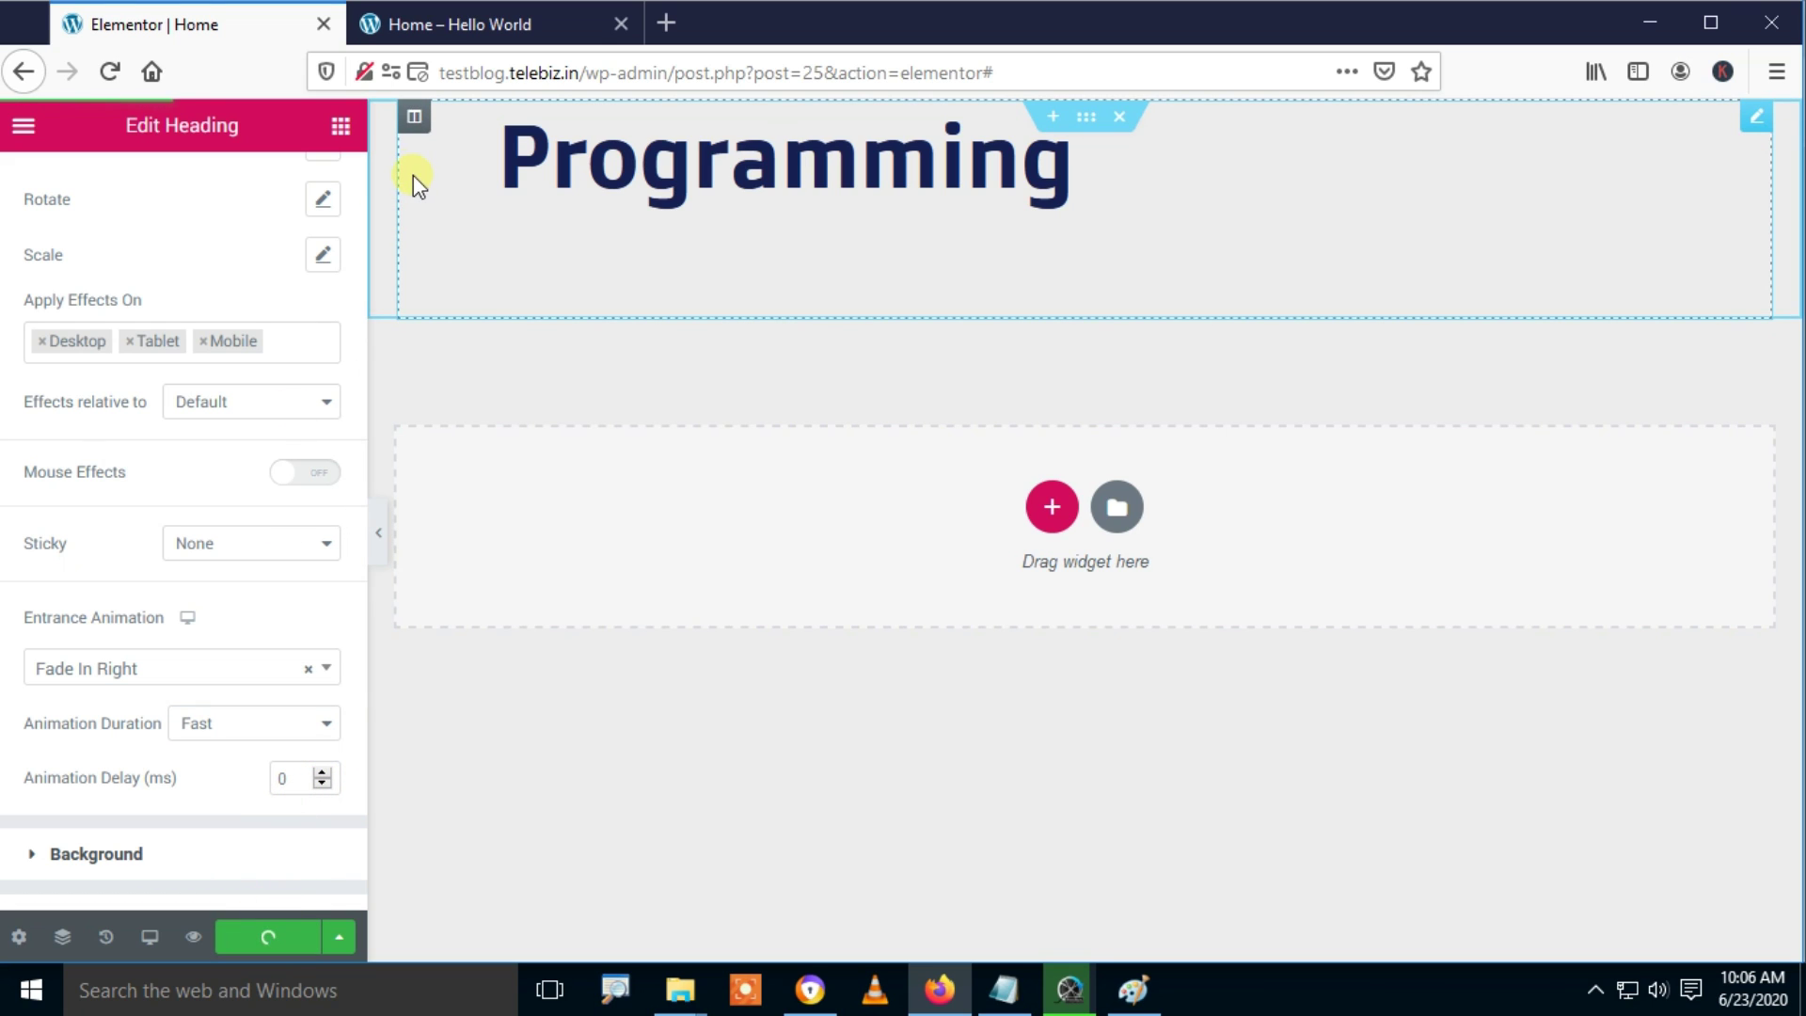
# Step: Reload the Home preview to check the heading's entrance animation and return to the Elementor editor
pyautogui.click(433, 24)
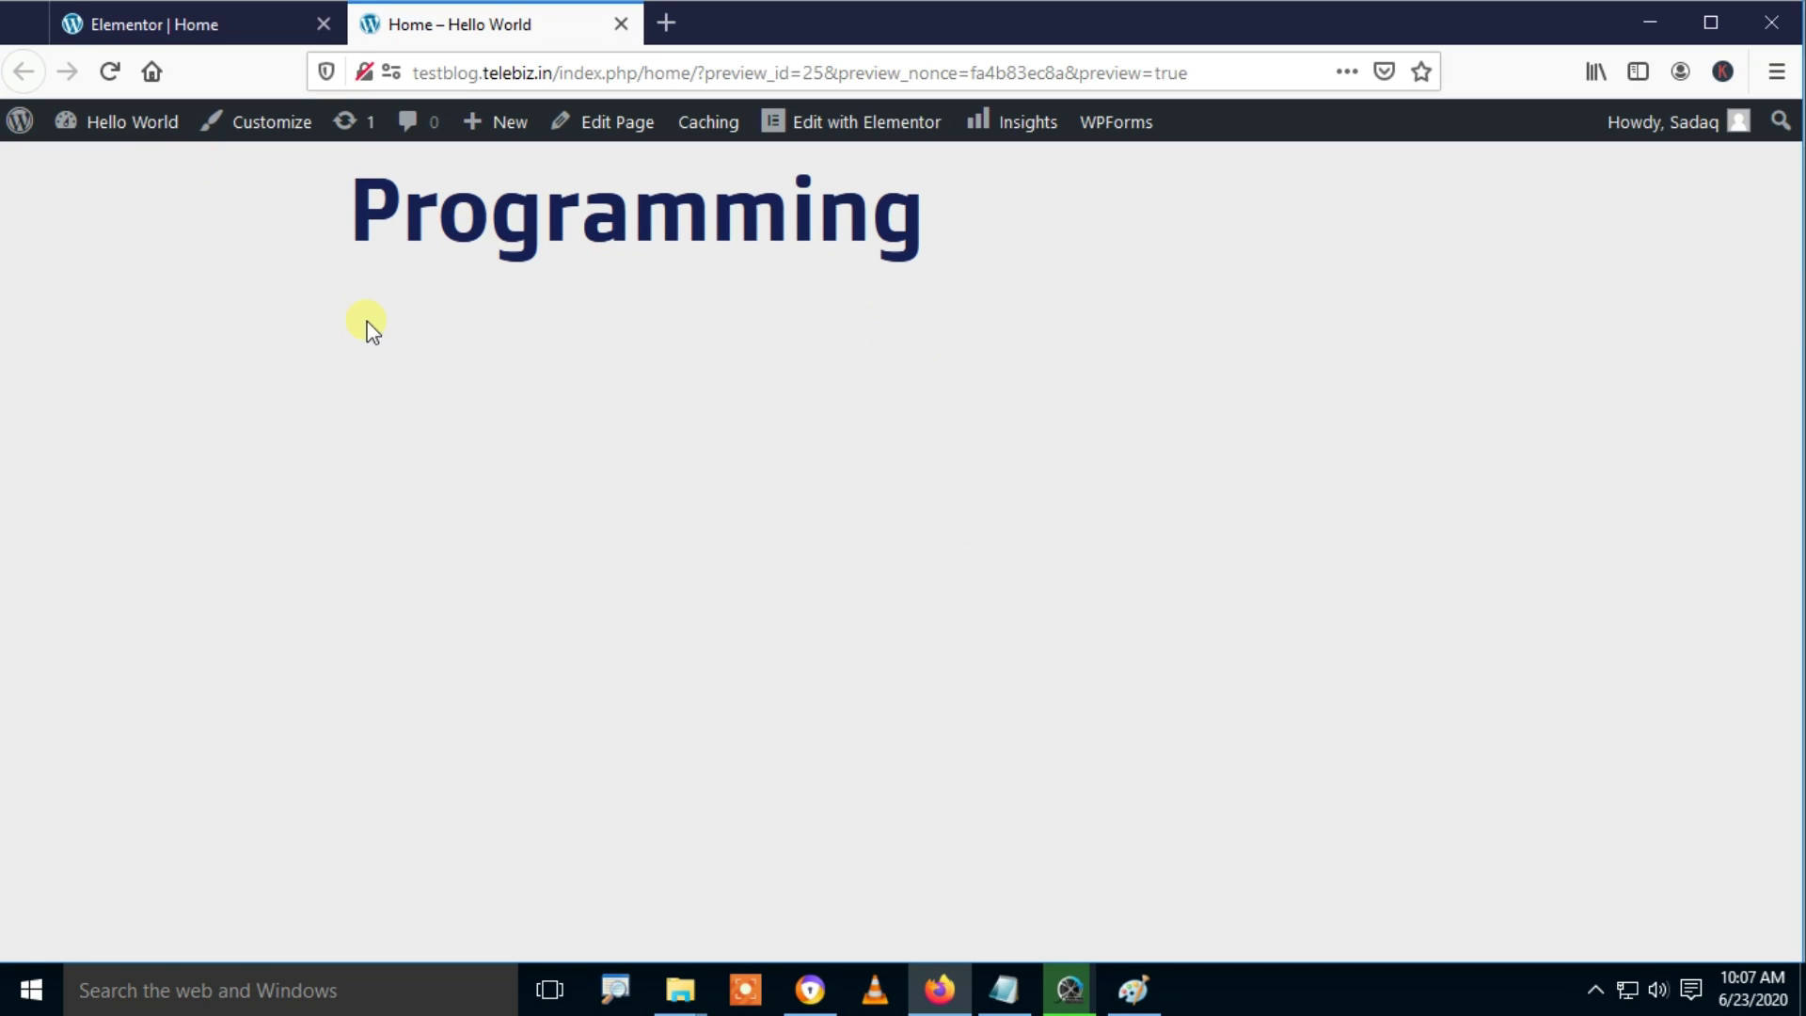
pyautogui.click(99, 80)
pyautogui.click(256, 19)
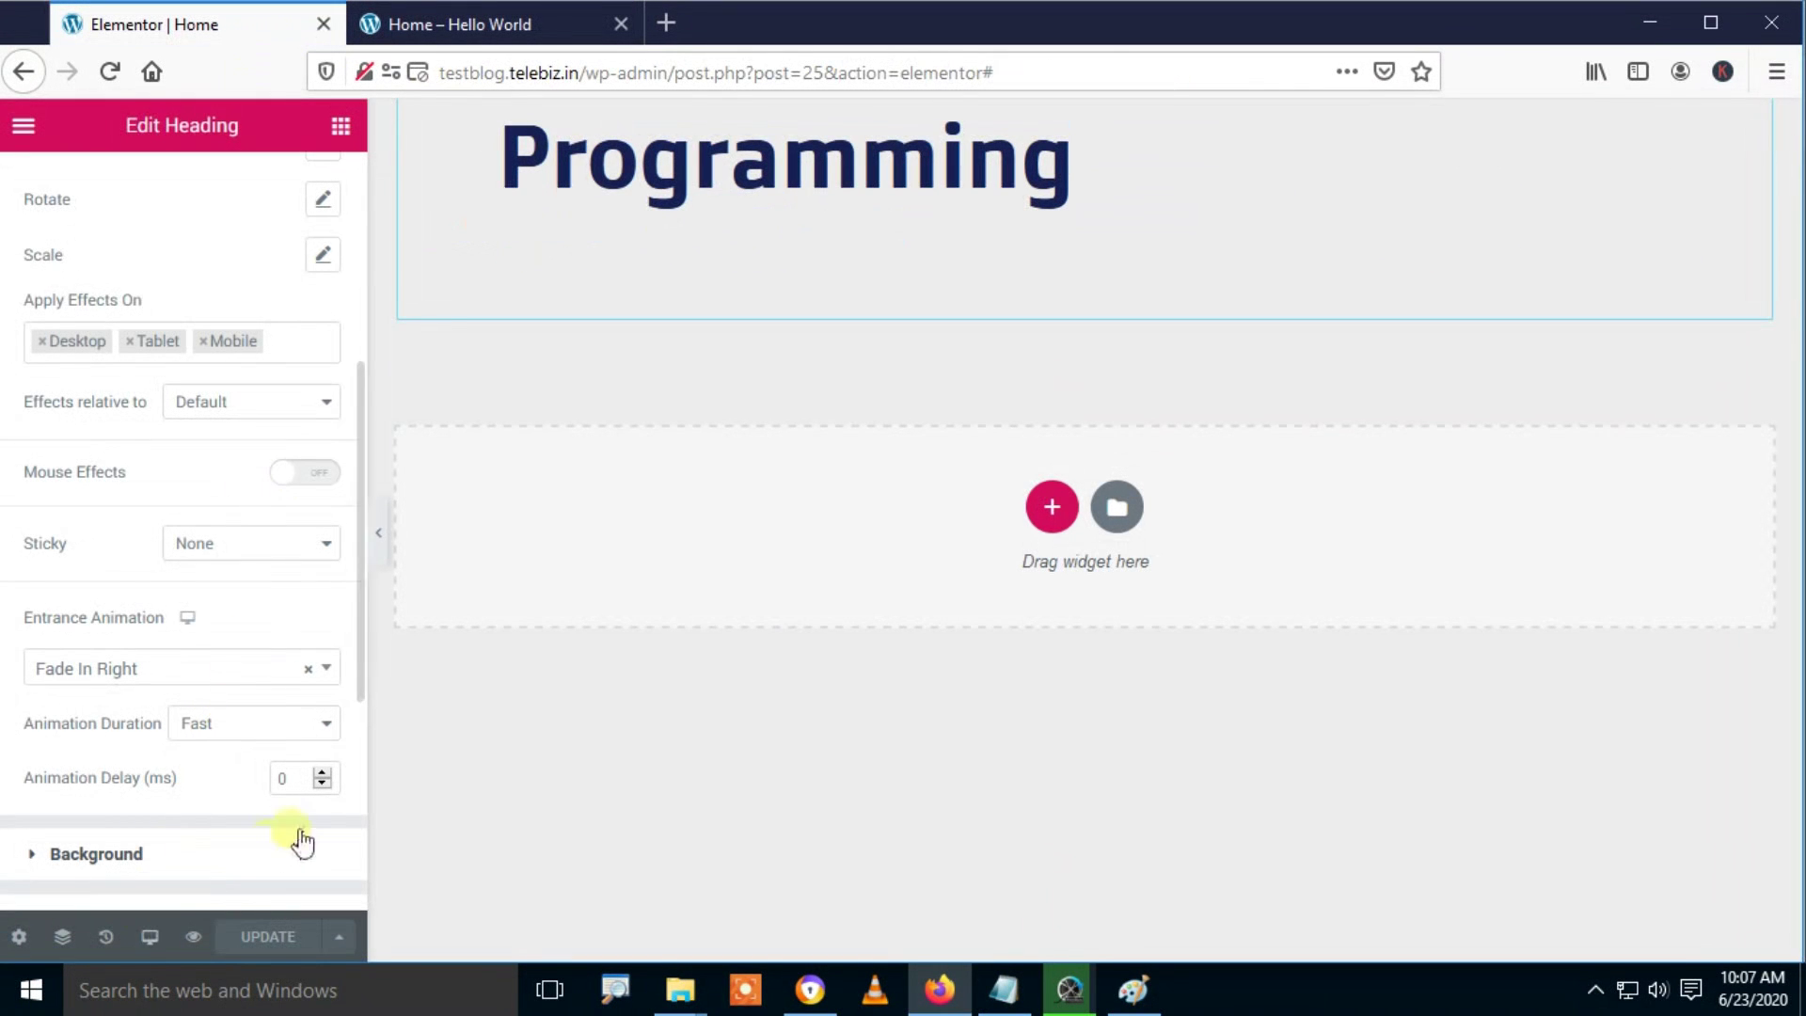
# Step: Give the heading a Classic background in black
pyautogui.moveTo(358, 484); pyautogui.dragTo(376, 693)
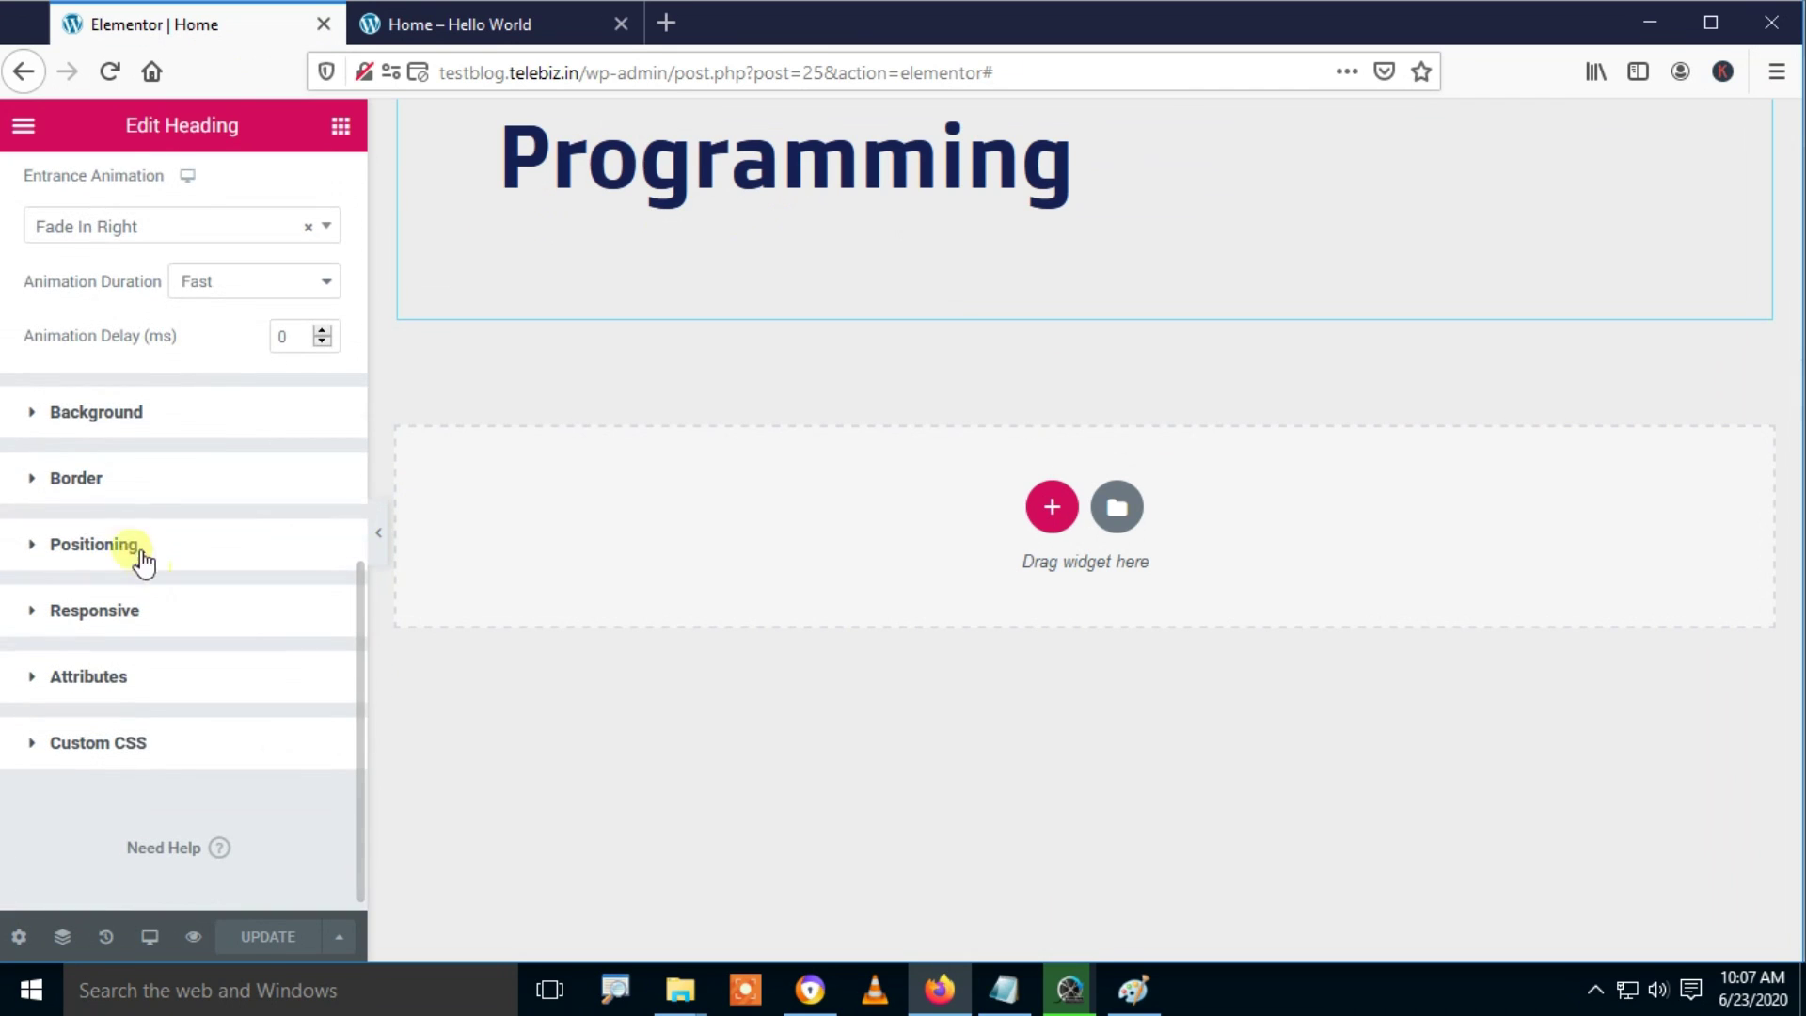
pyautogui.click(124, 428)
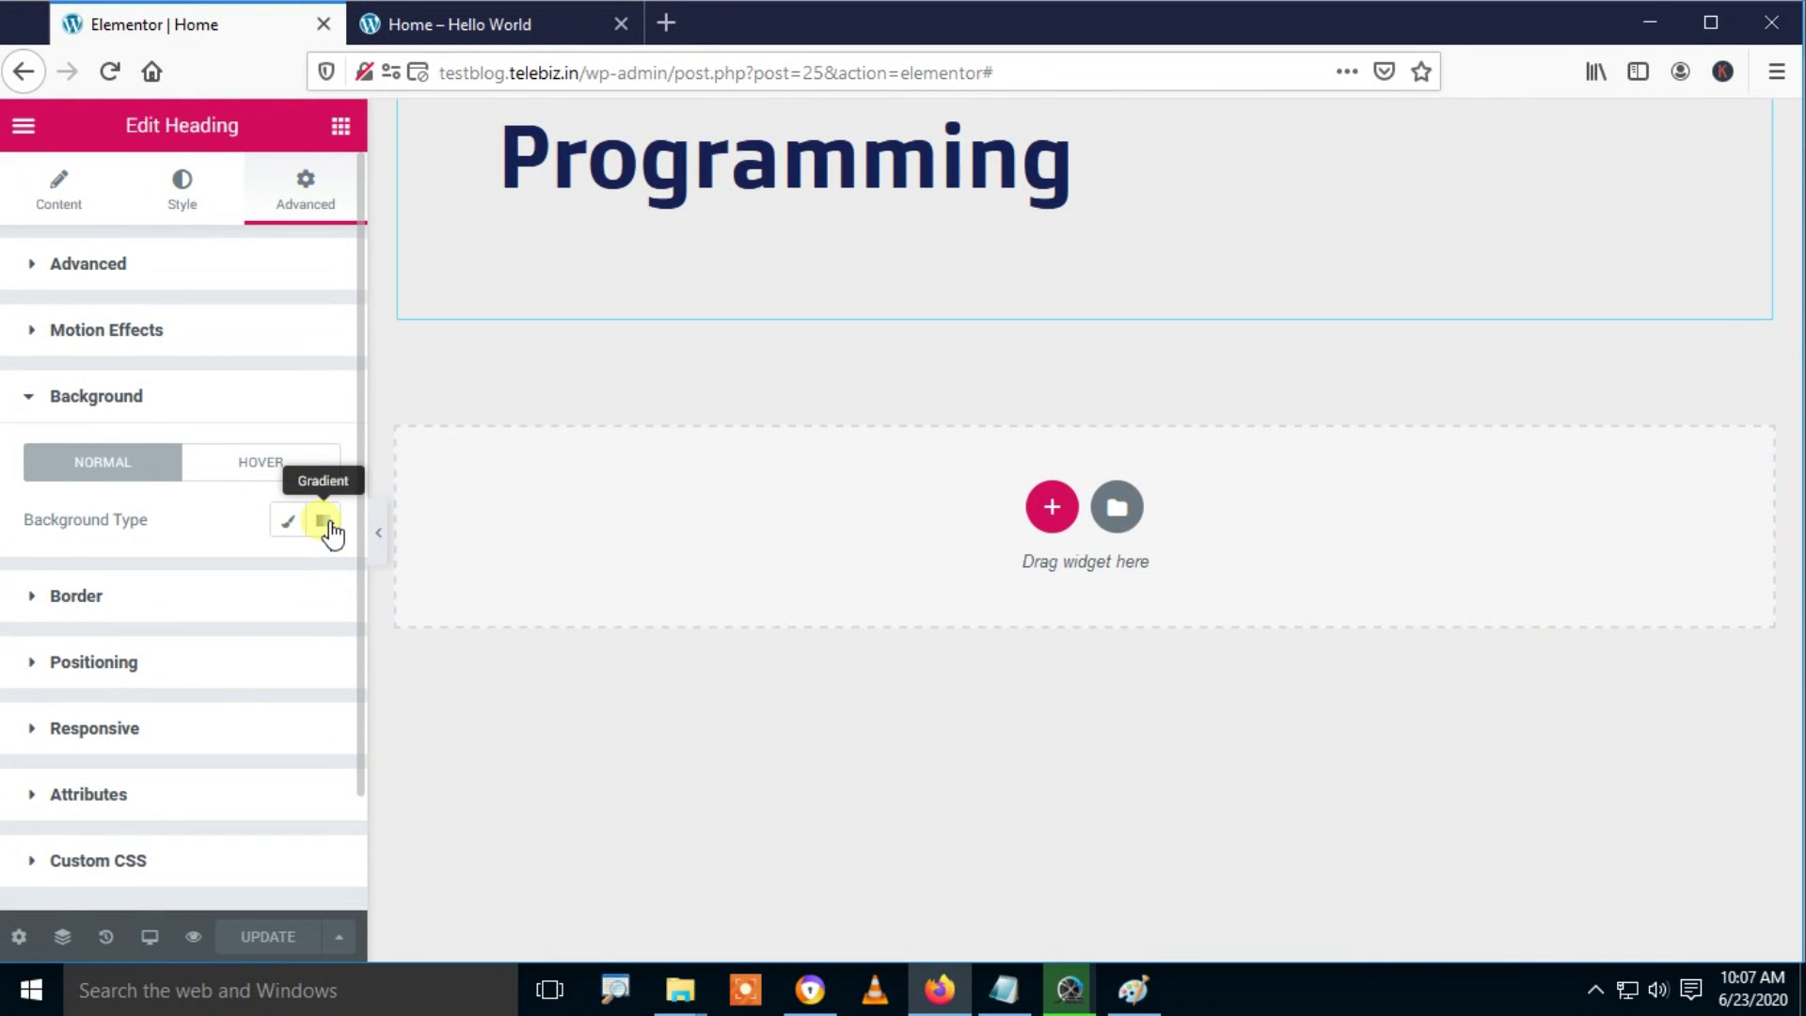
pyautogui.click(290, 525)
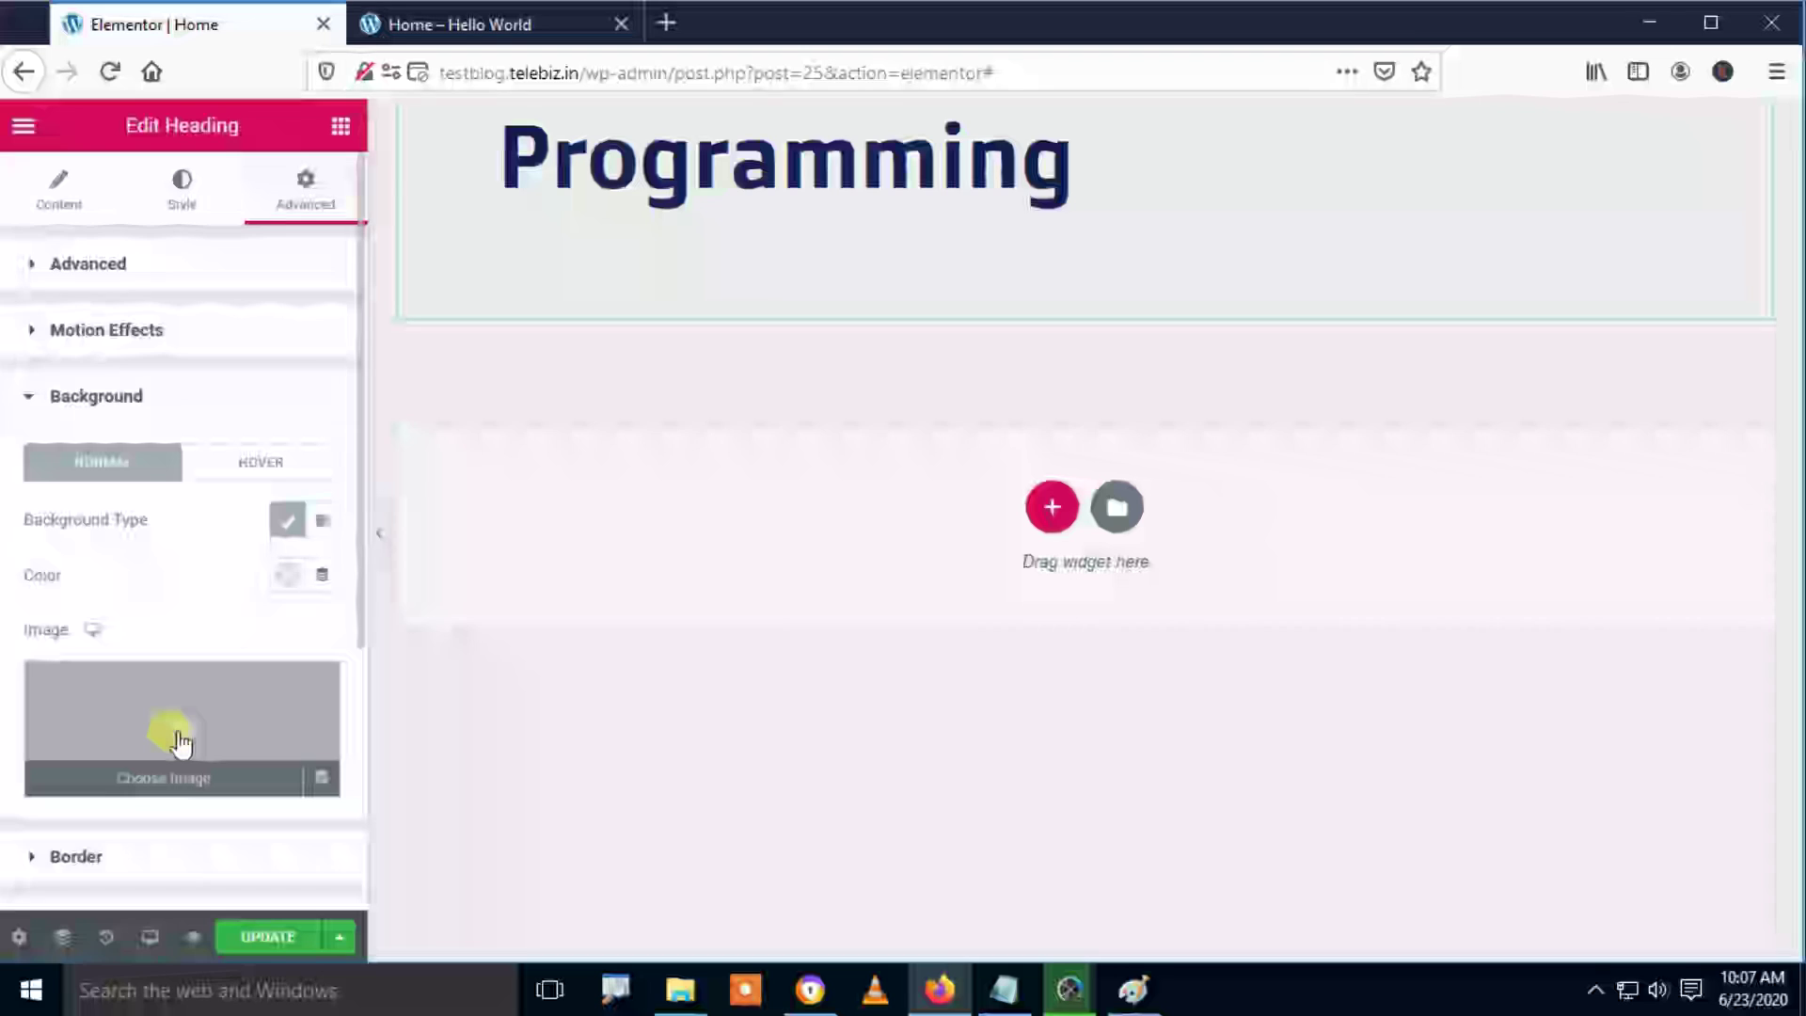
pyautogui.click(298, 583)
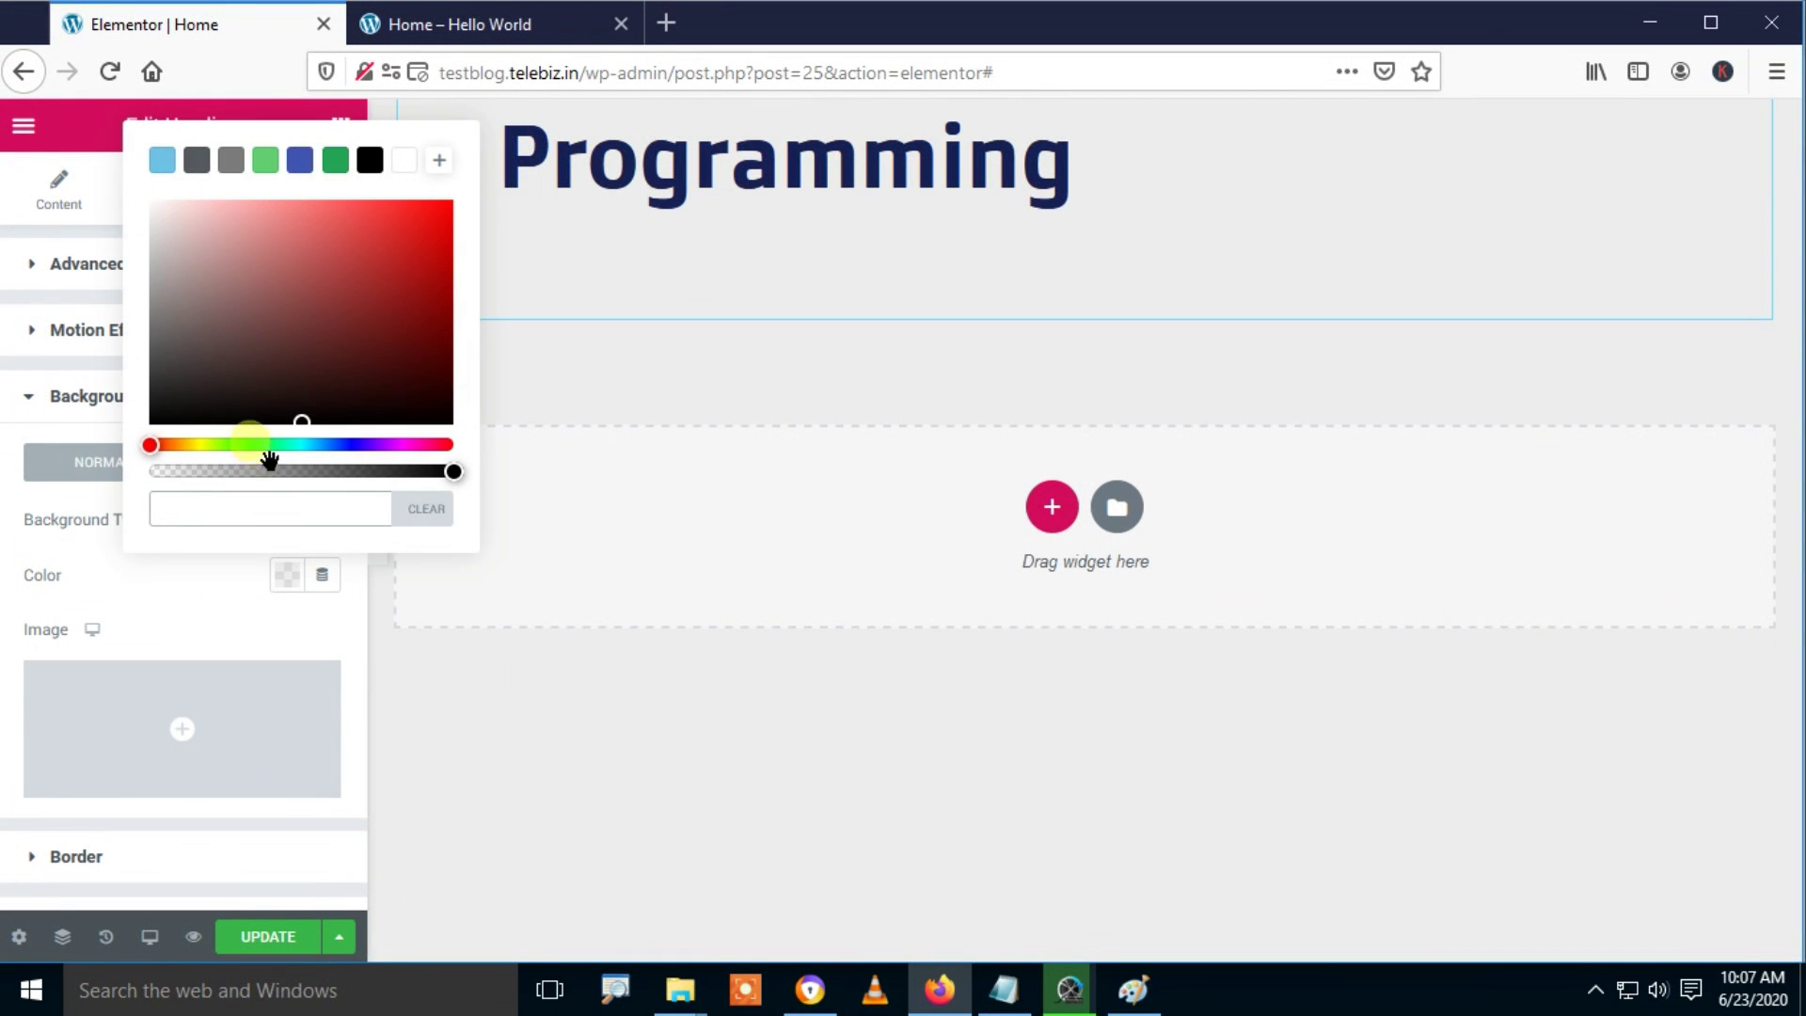
pyautogui.click(357, 336)
pyautogui.moveTo(414, 346); pyautogui.dragTo(326, 425)
pyautogui.click(329, 621)
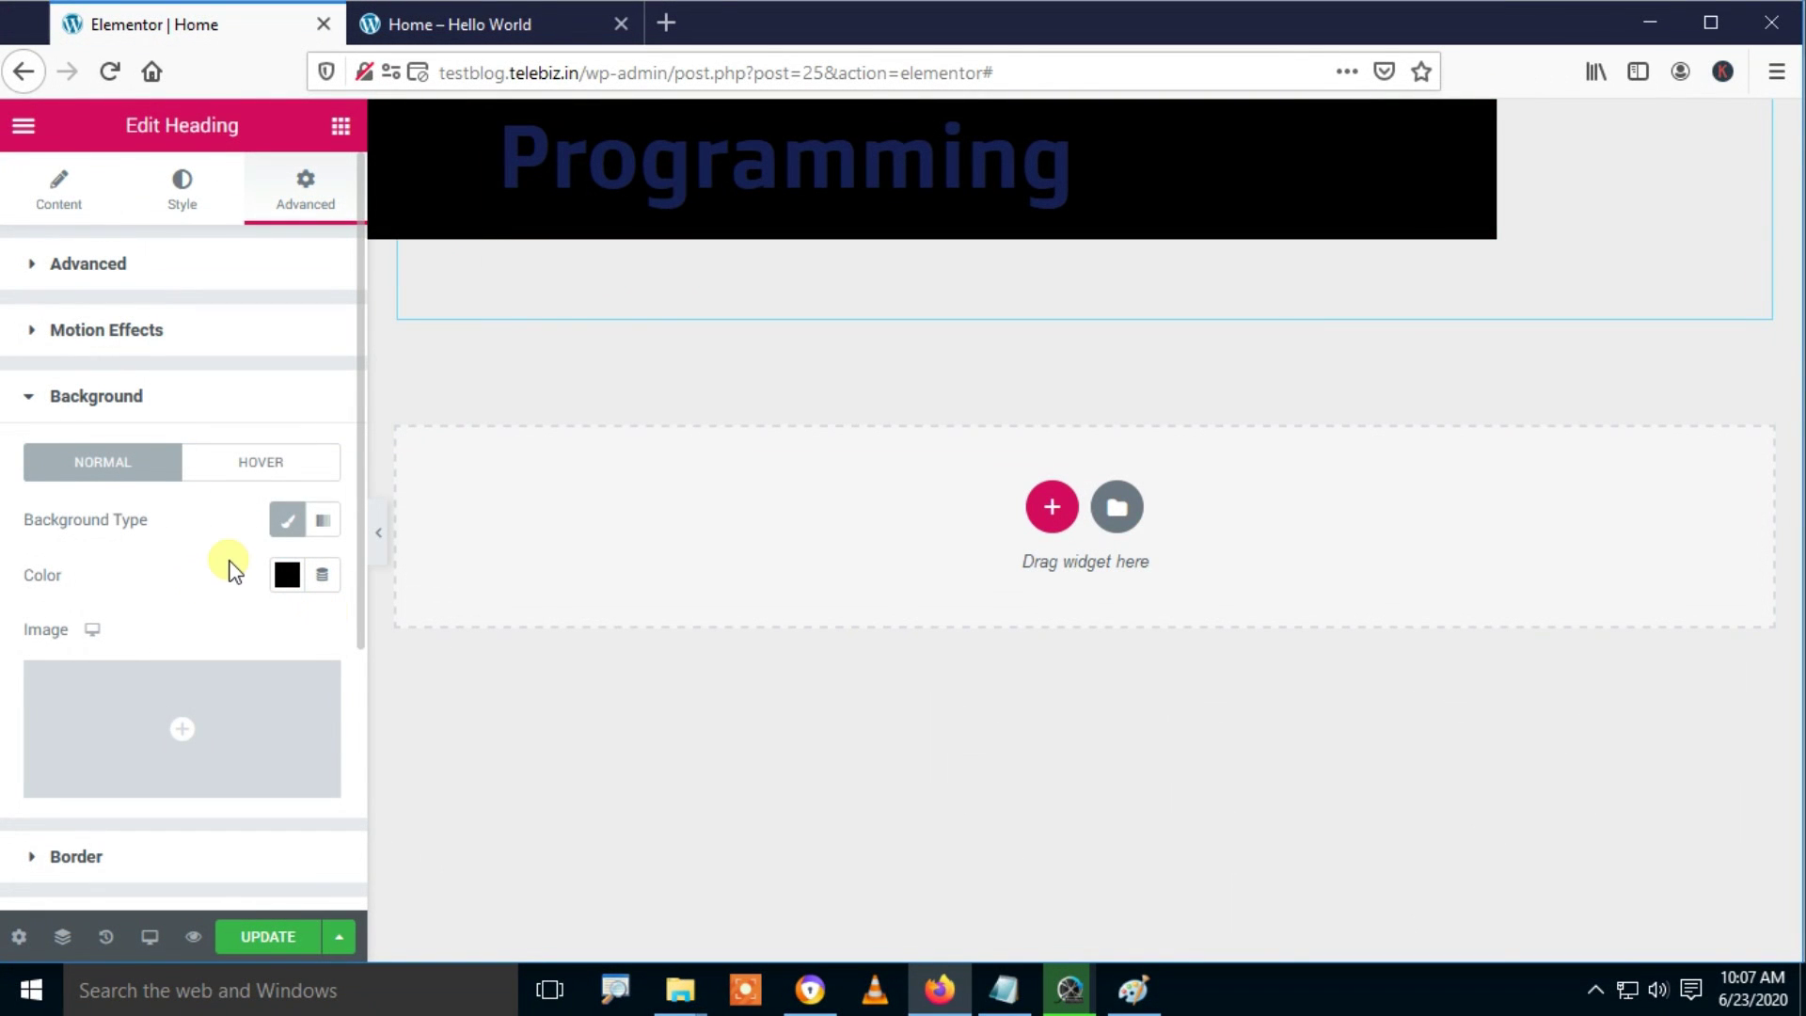
# Step: Reopen the heading's Background settings and toggle the Classic background off, on and off again
pyautogui.click(139, 402)
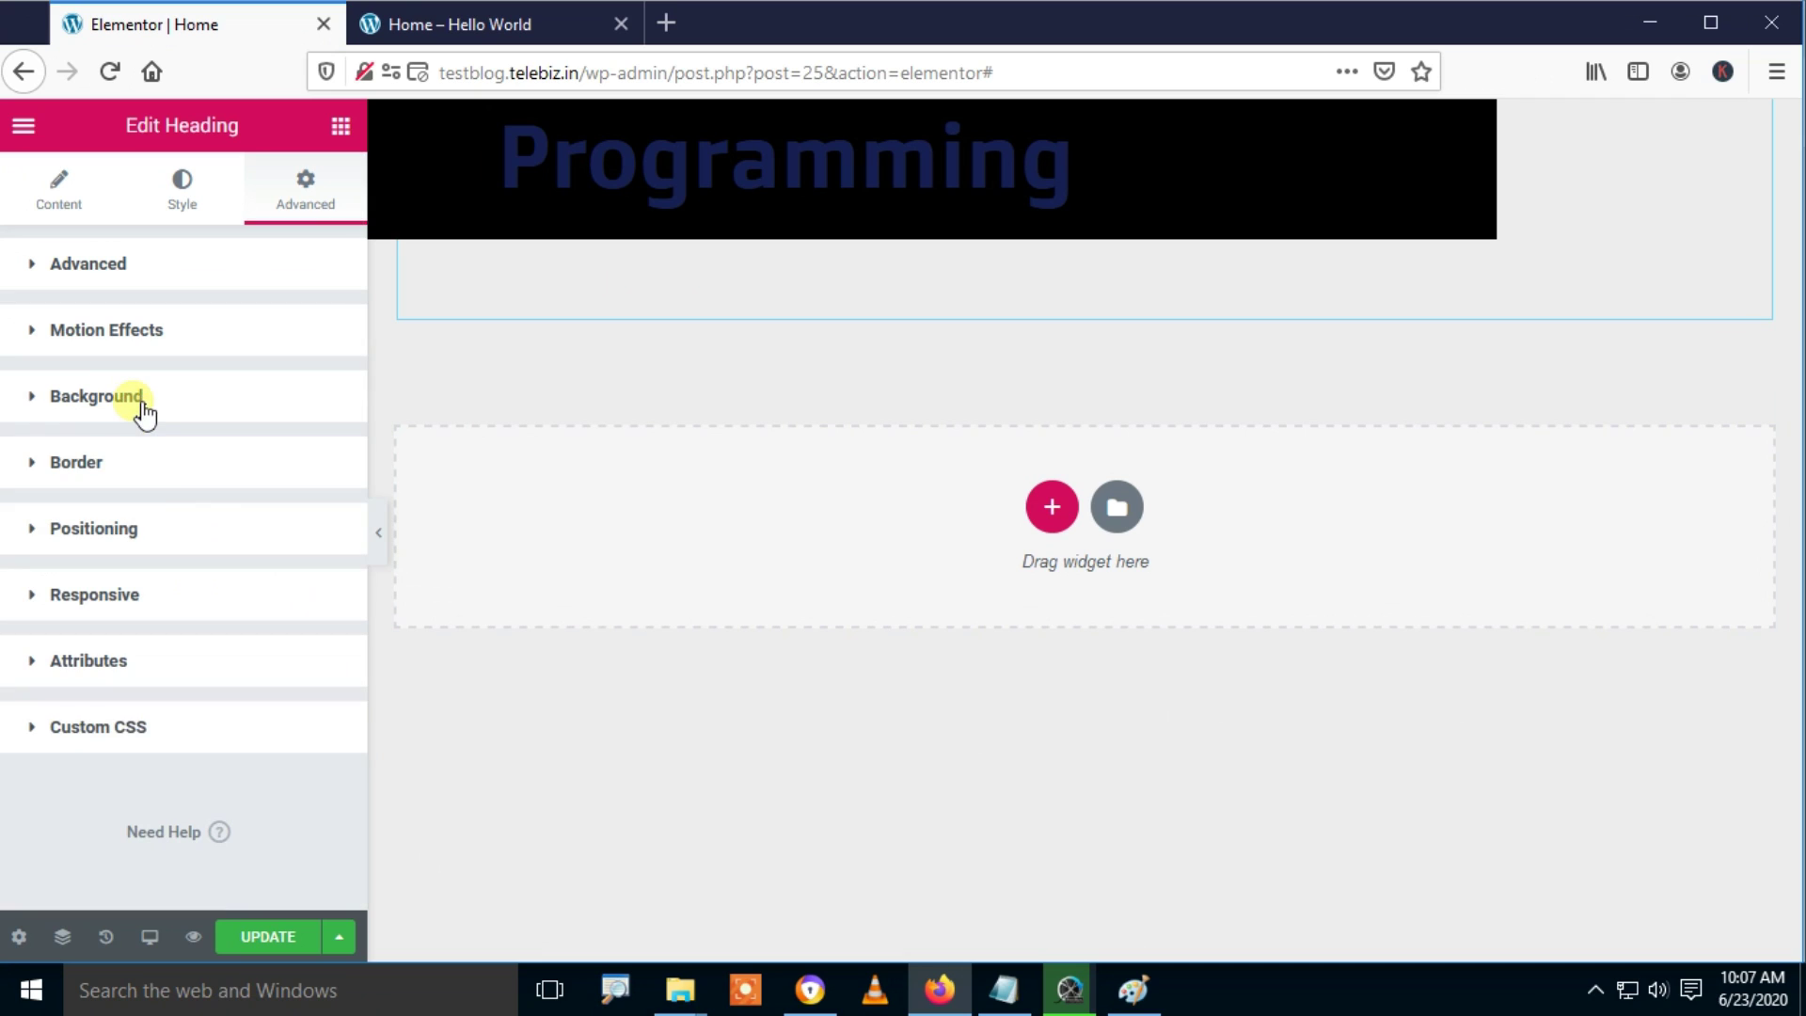
pyautogui.click(75, 396)
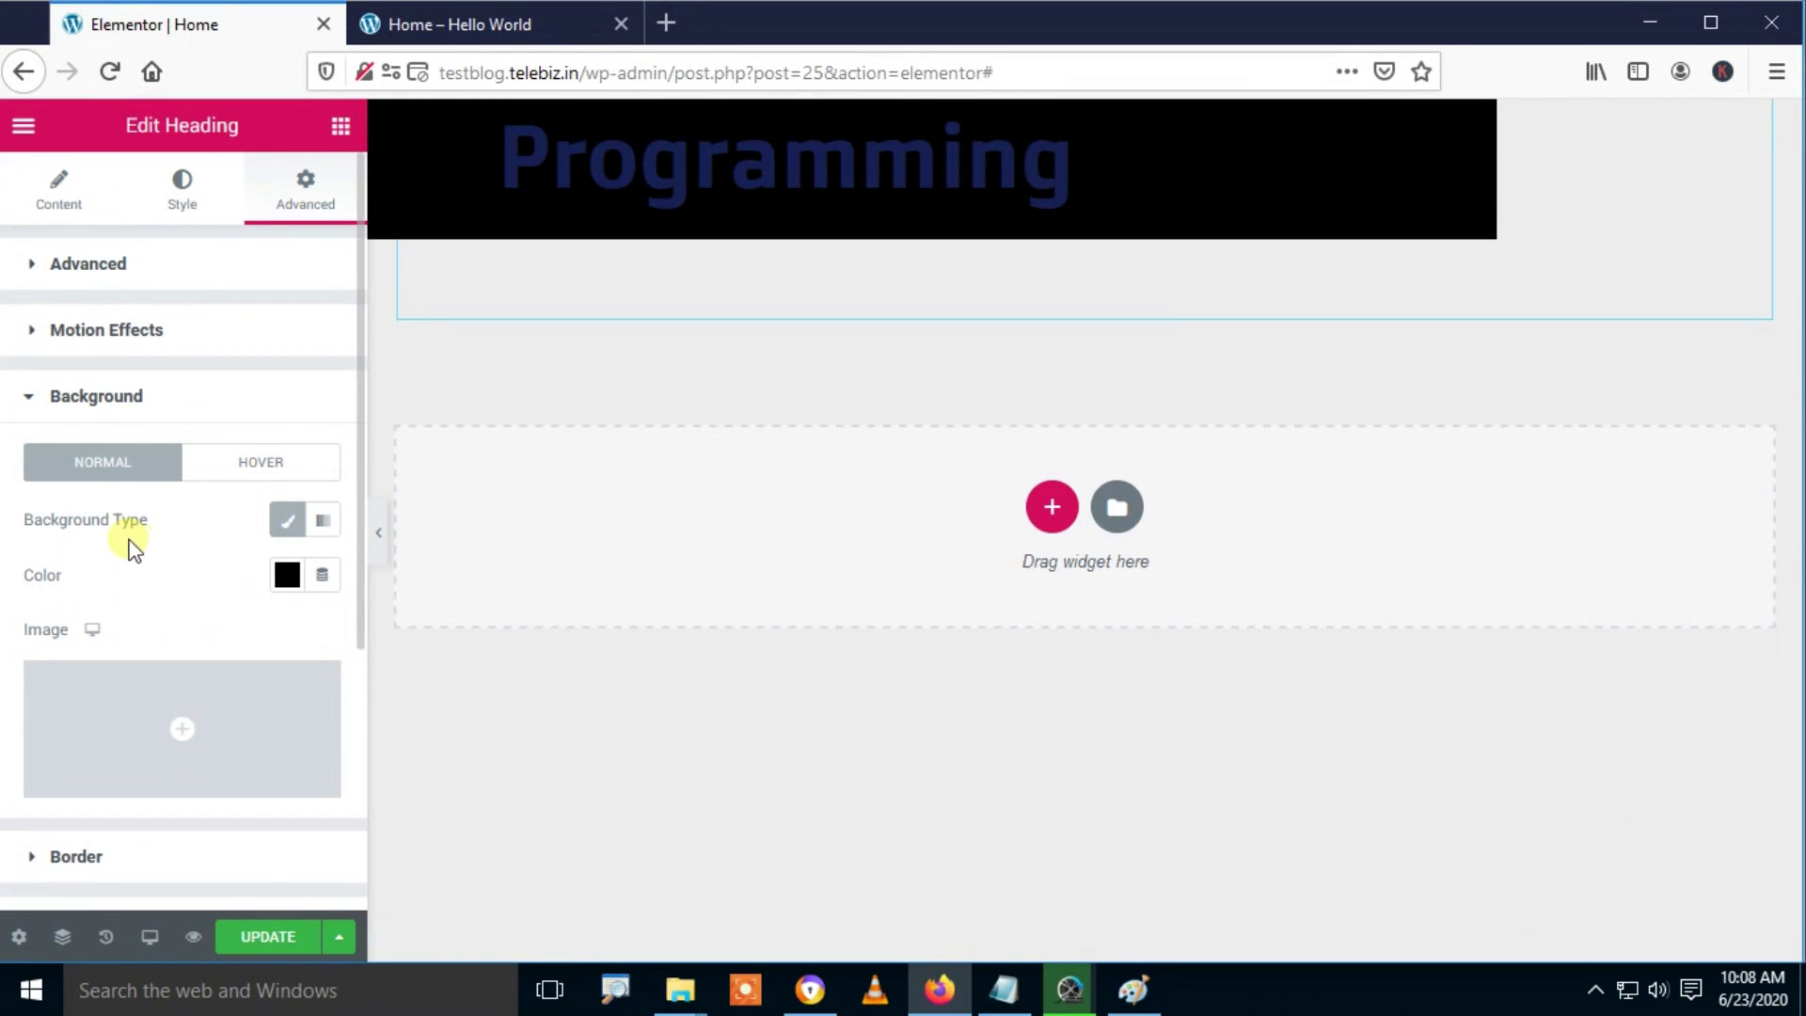
pyautogui.click(288, 523)
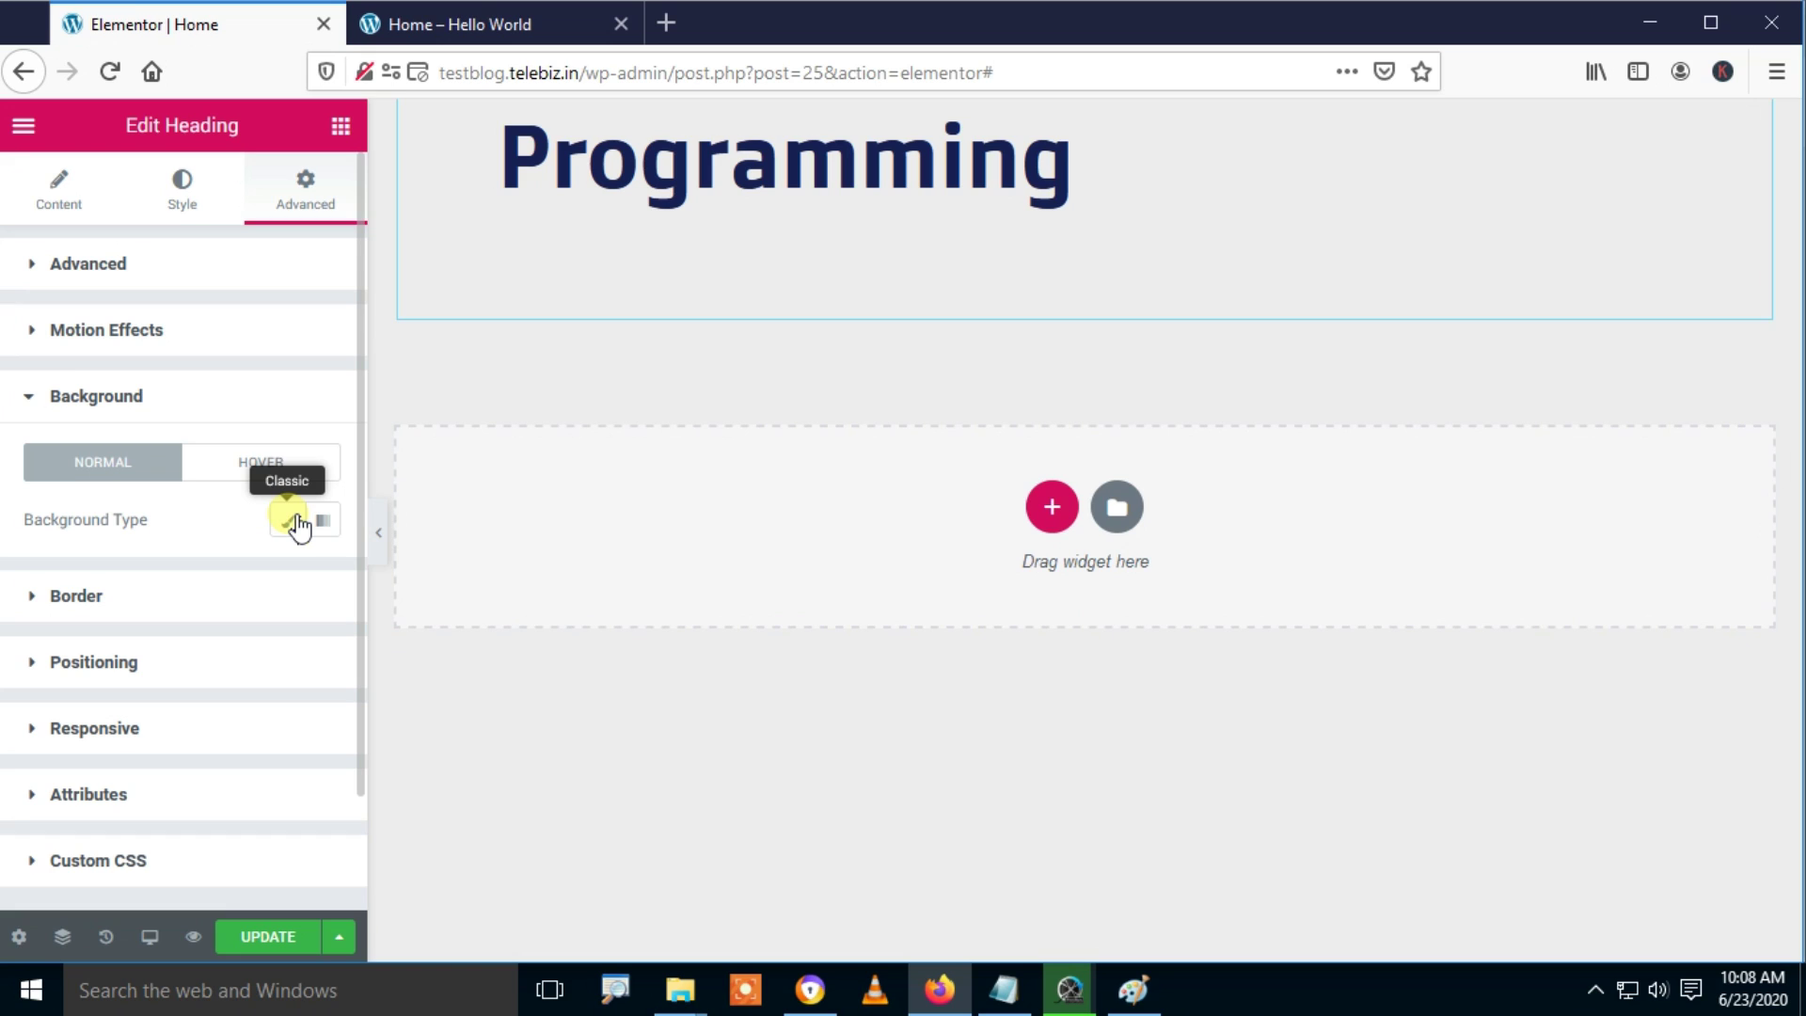
pyautogui.click(296, 520)
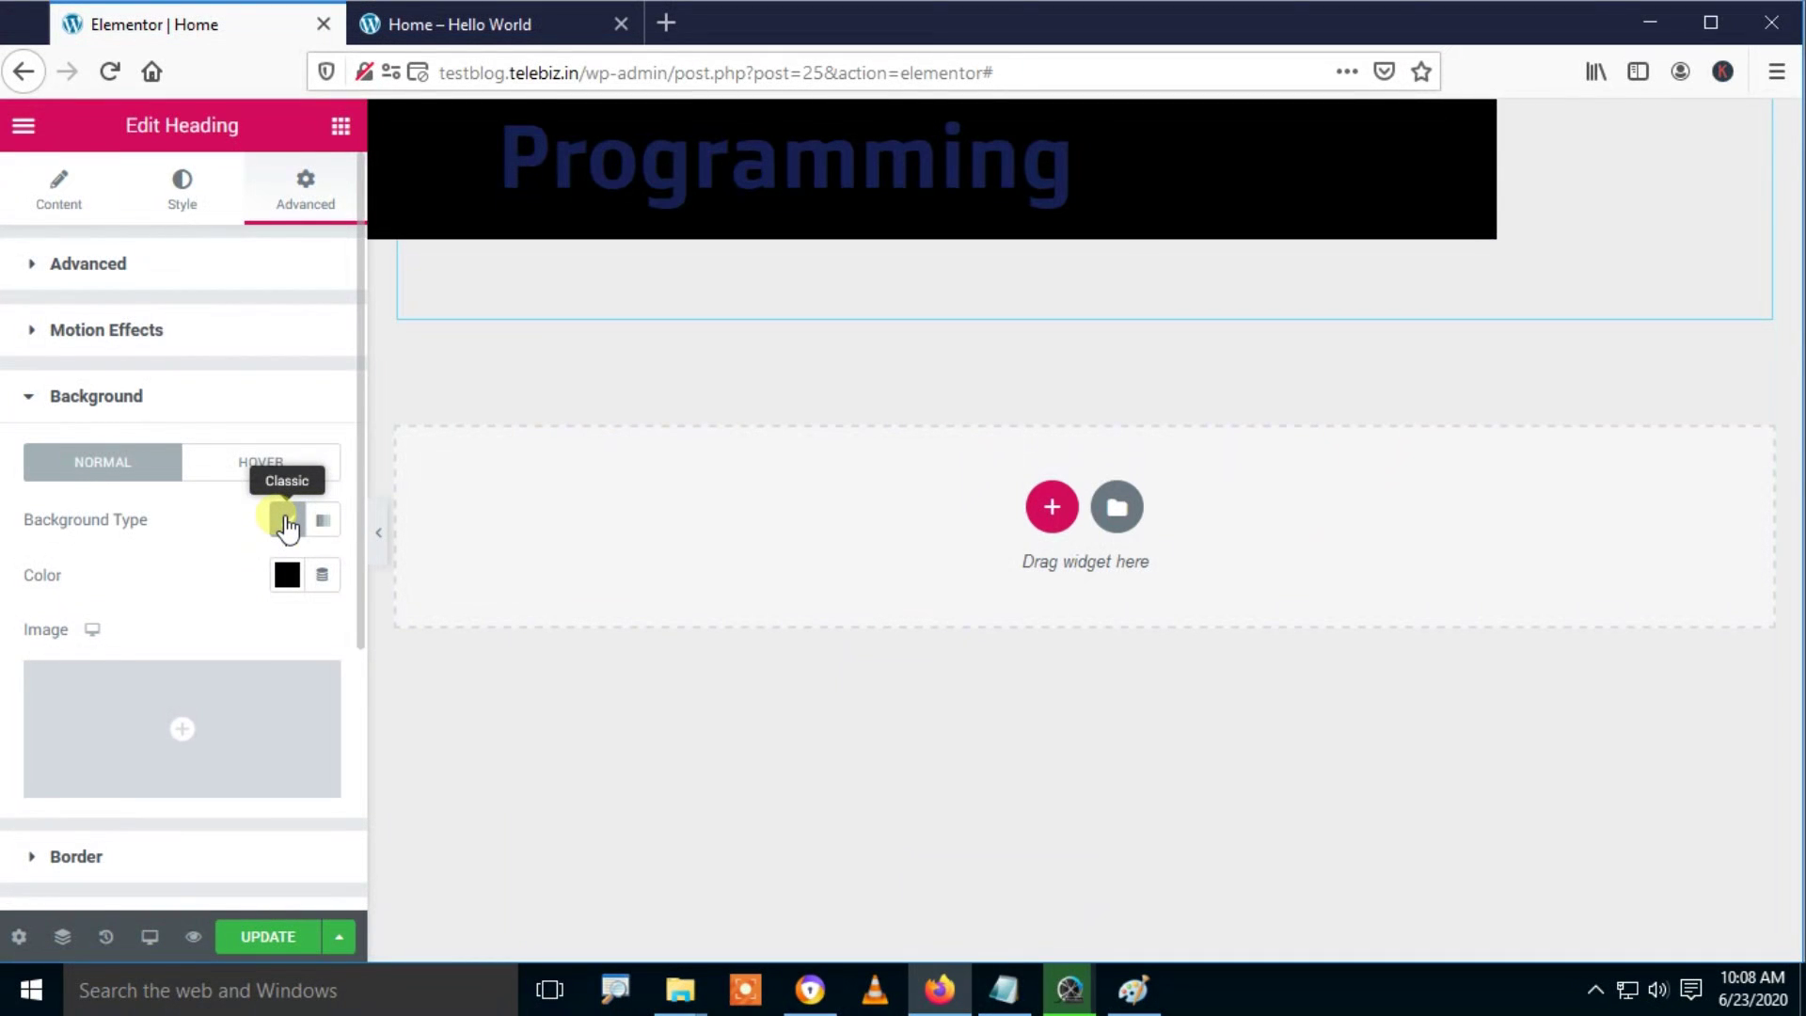
pyautogui.click(287, 520)
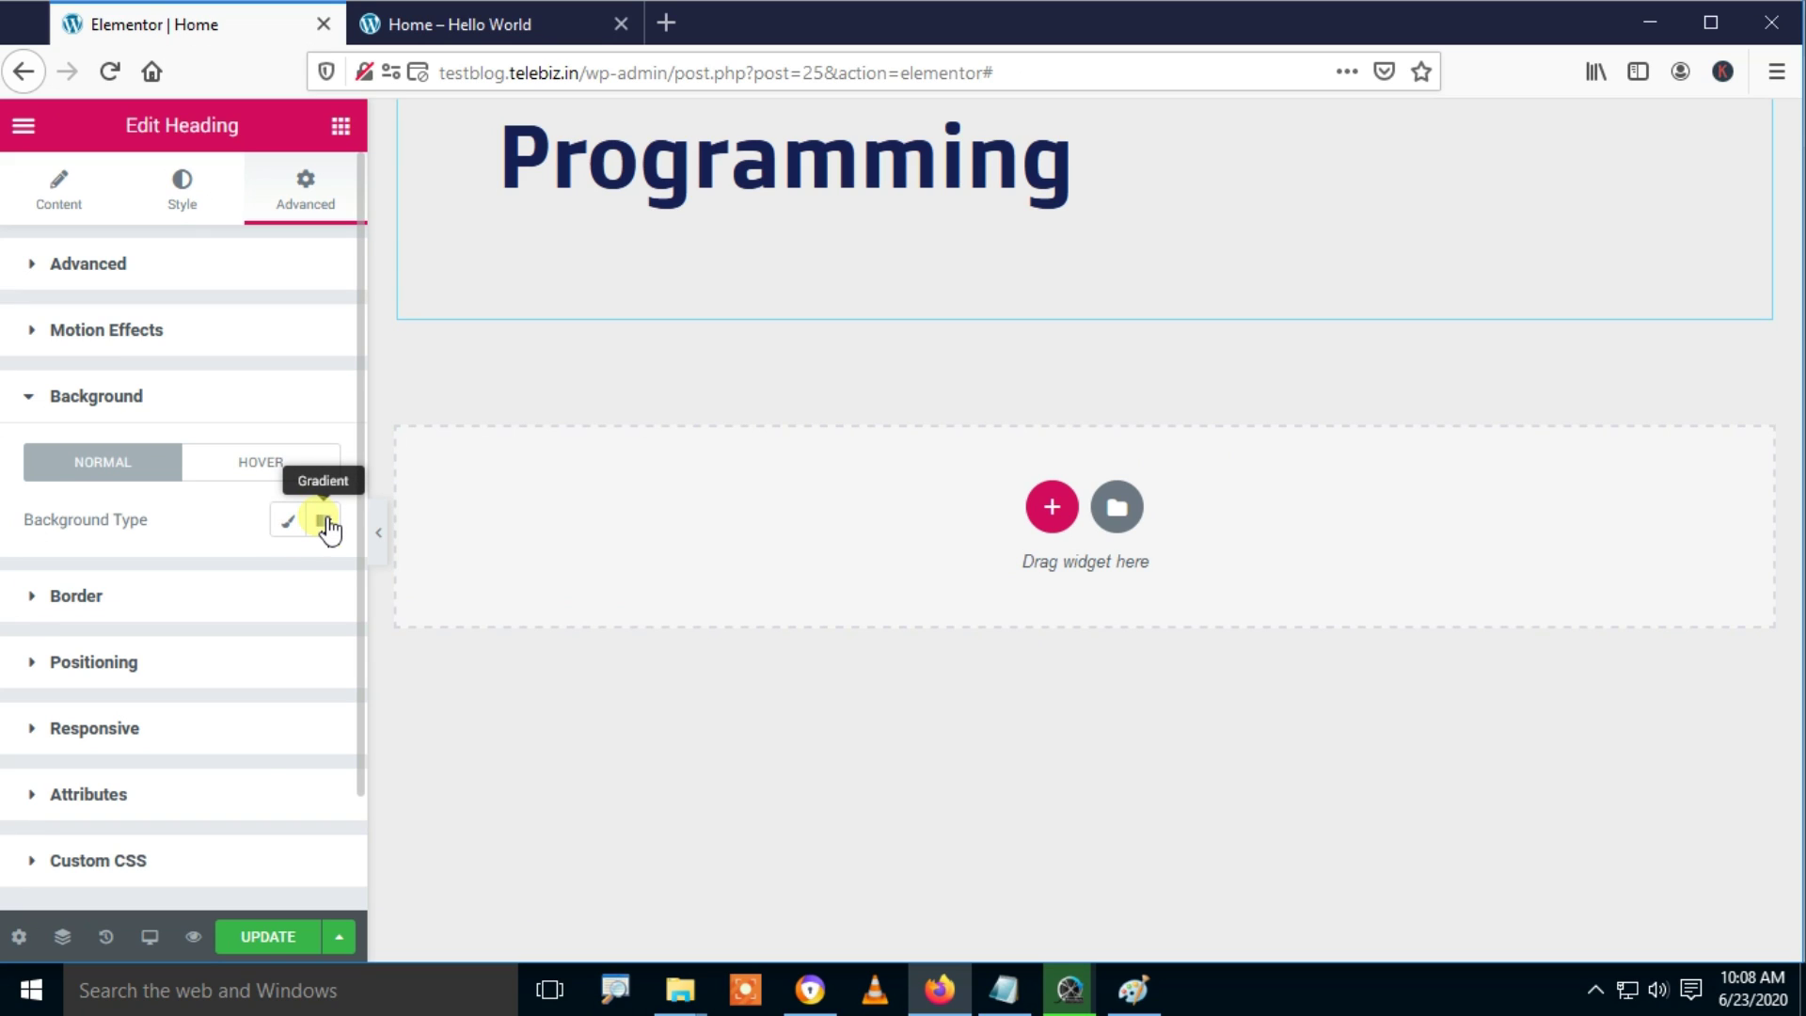
# Step: Give the heading a Gradient background and set its second color to a dark greyish brown
pyautogui.click(324, 523)
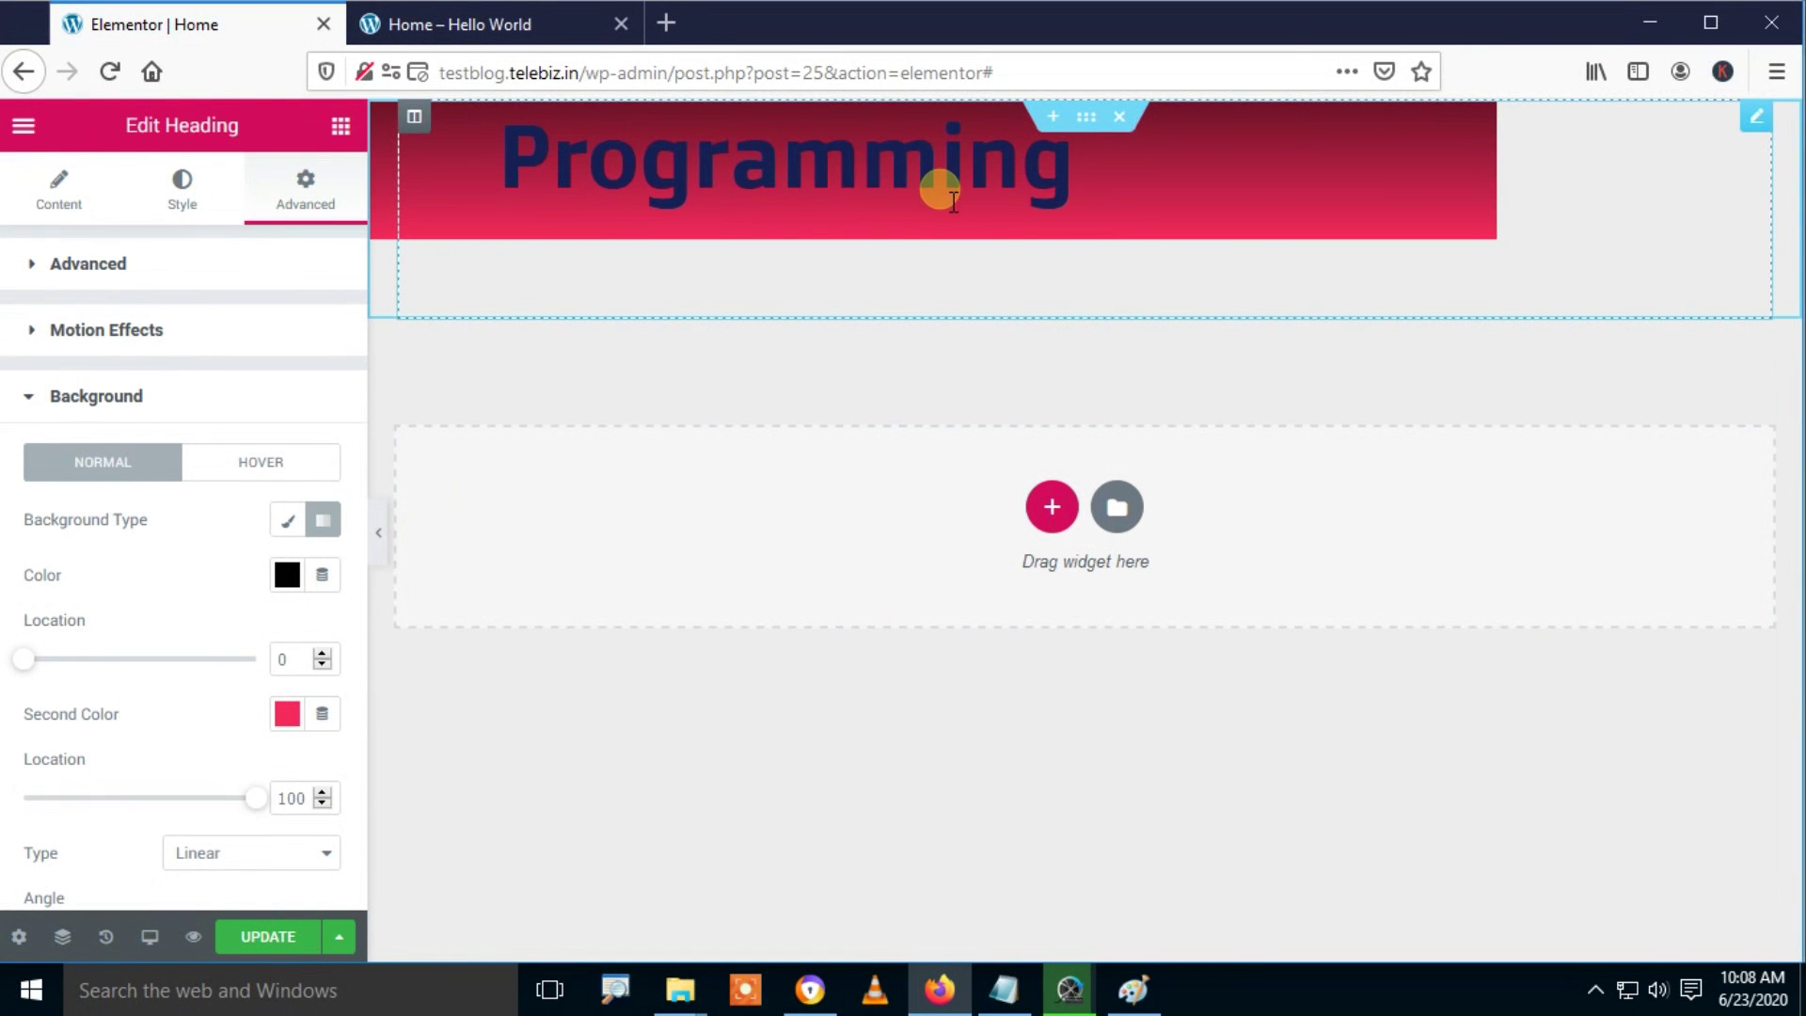
pyautogui.click(287, 716)
pyautogui.moveTo(276, 489)
pyautogui.mouseDown()
pyautogui.moveTo(176, 365)
pyautogui.moveTo(203, 482)
pyautogui.mouseUp()
pyautogui.click(346, 758)
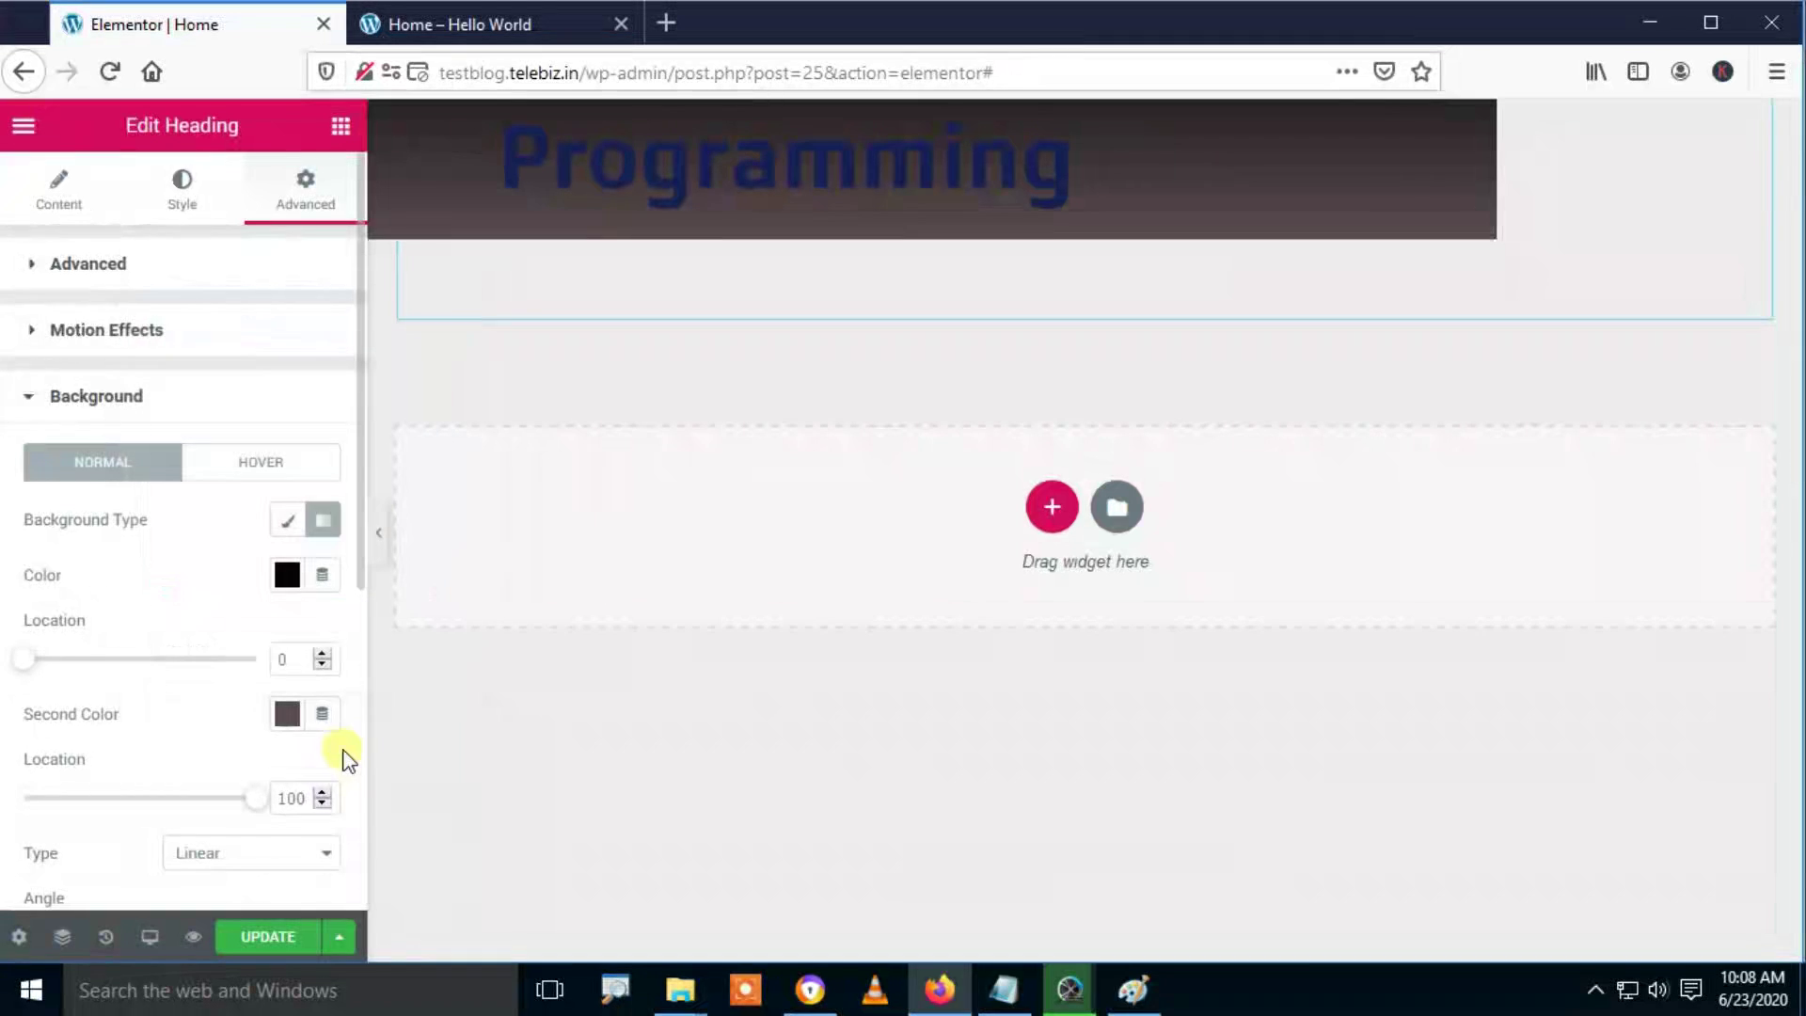
# Step: Set the gradient's first color to pale yellow #FCFFCA
pyautogui.click(287, 575)
pyautogui.click(153, 201)
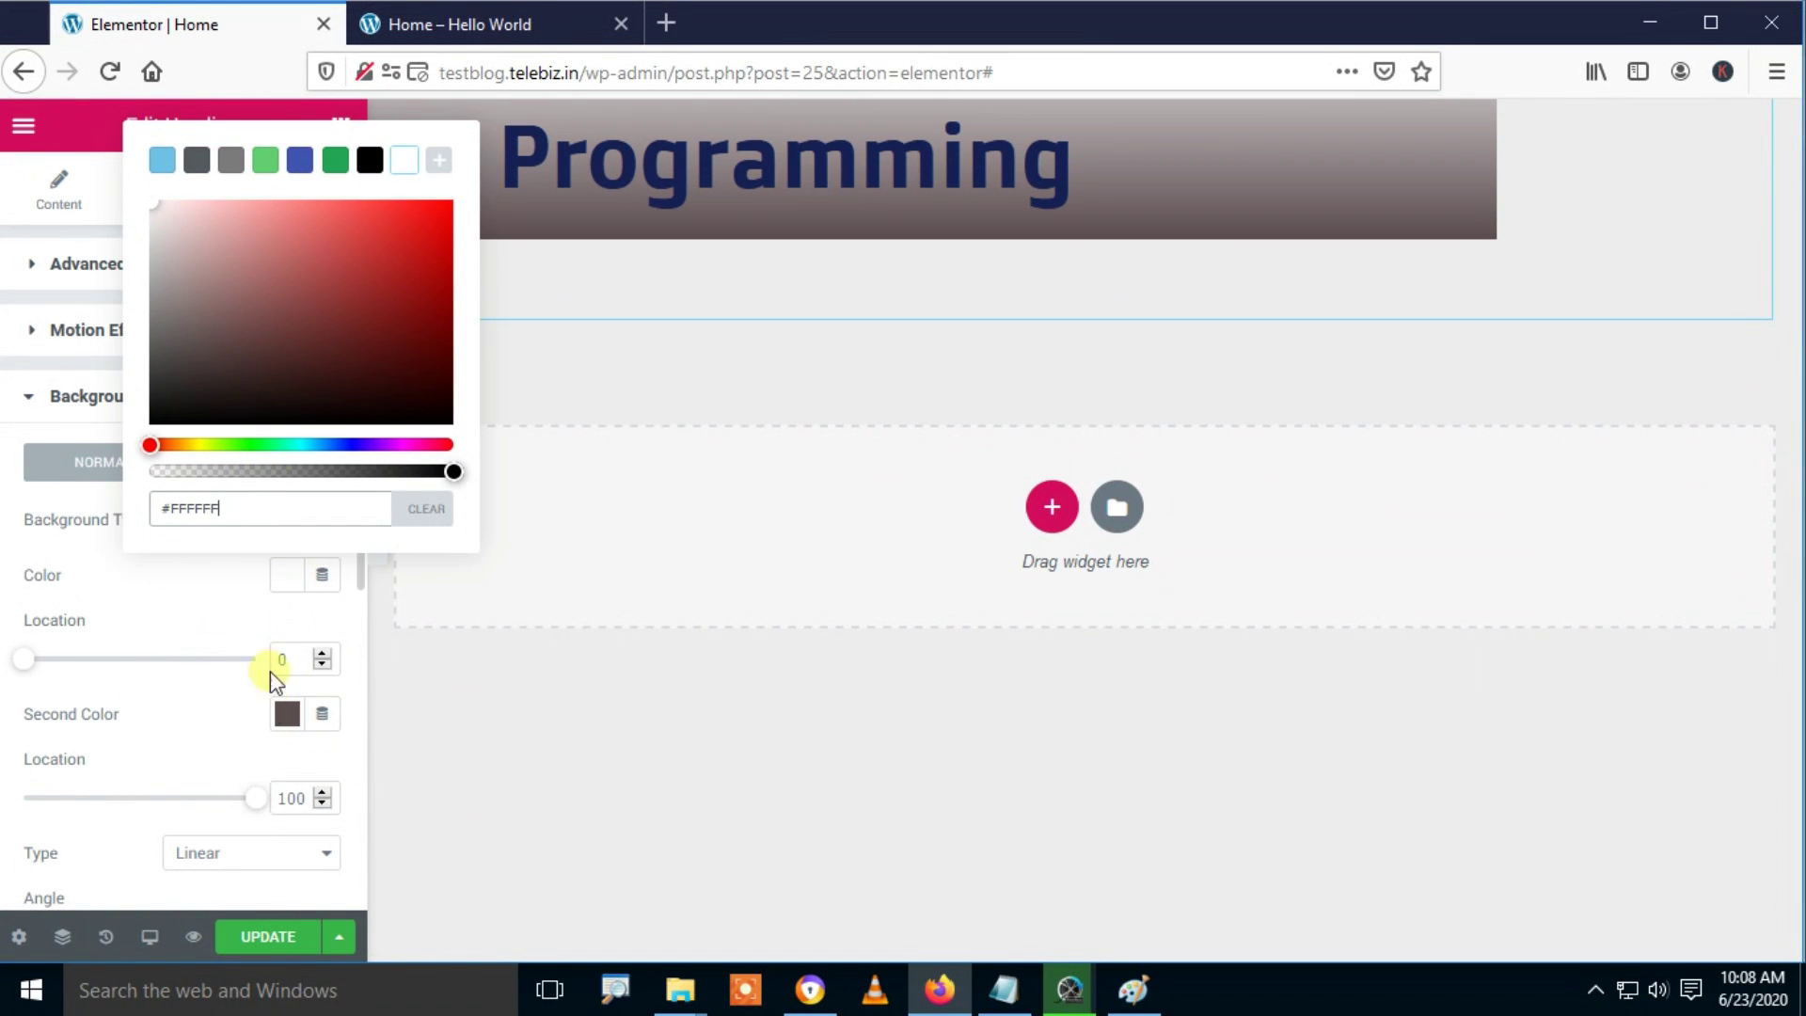
pyautogui.click(202, 445)
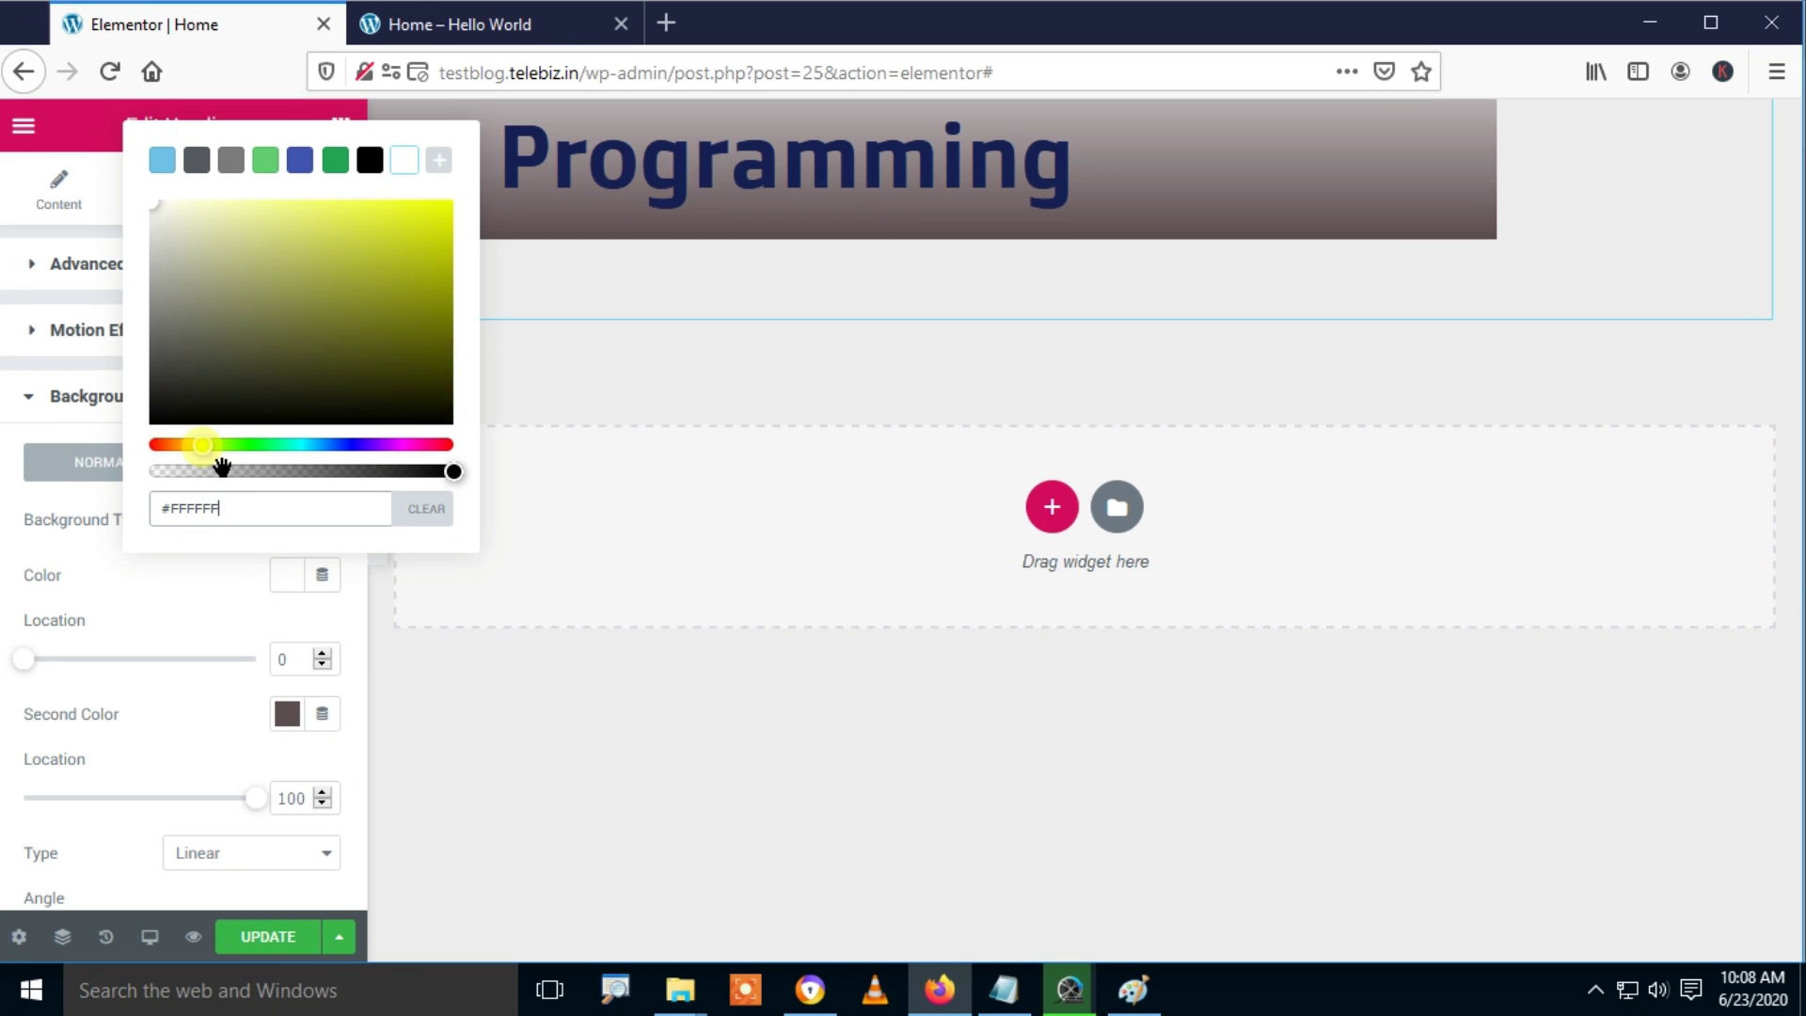
pyautogui.click(214, 202)
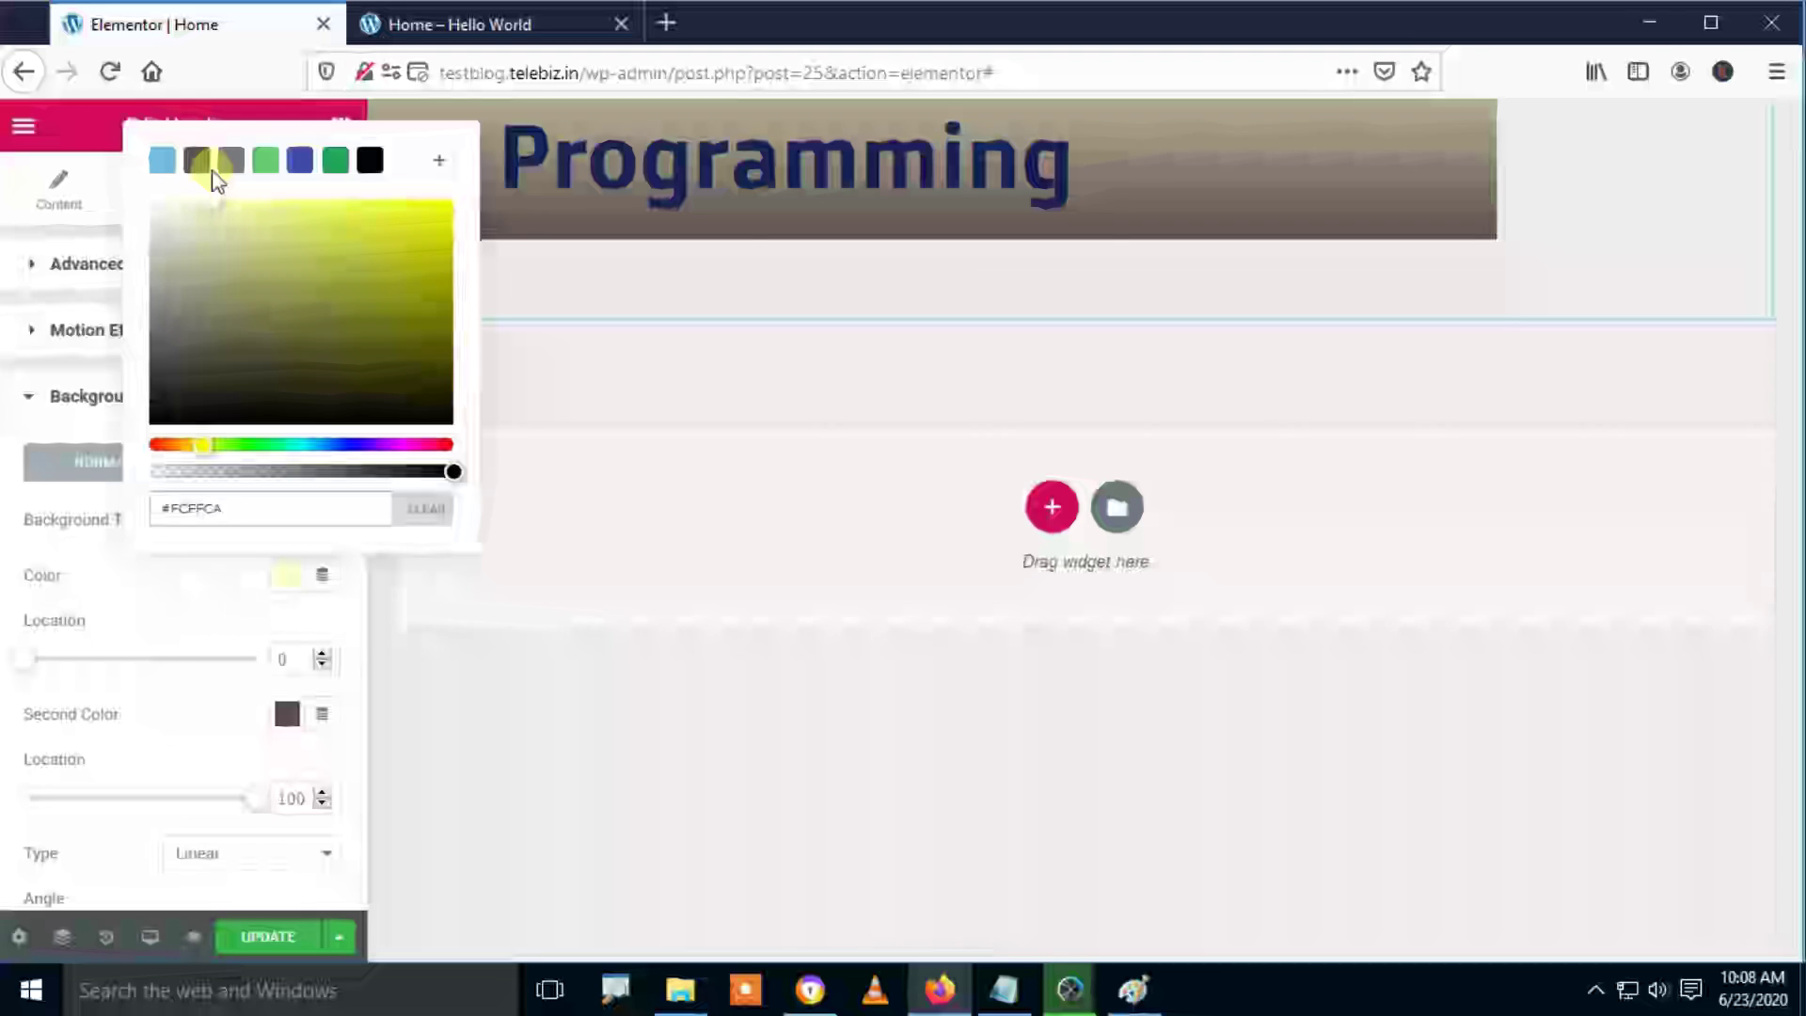
# Step: Set the gradient's second color to light green #BFFFC4
pyautogui.click(288, 714)
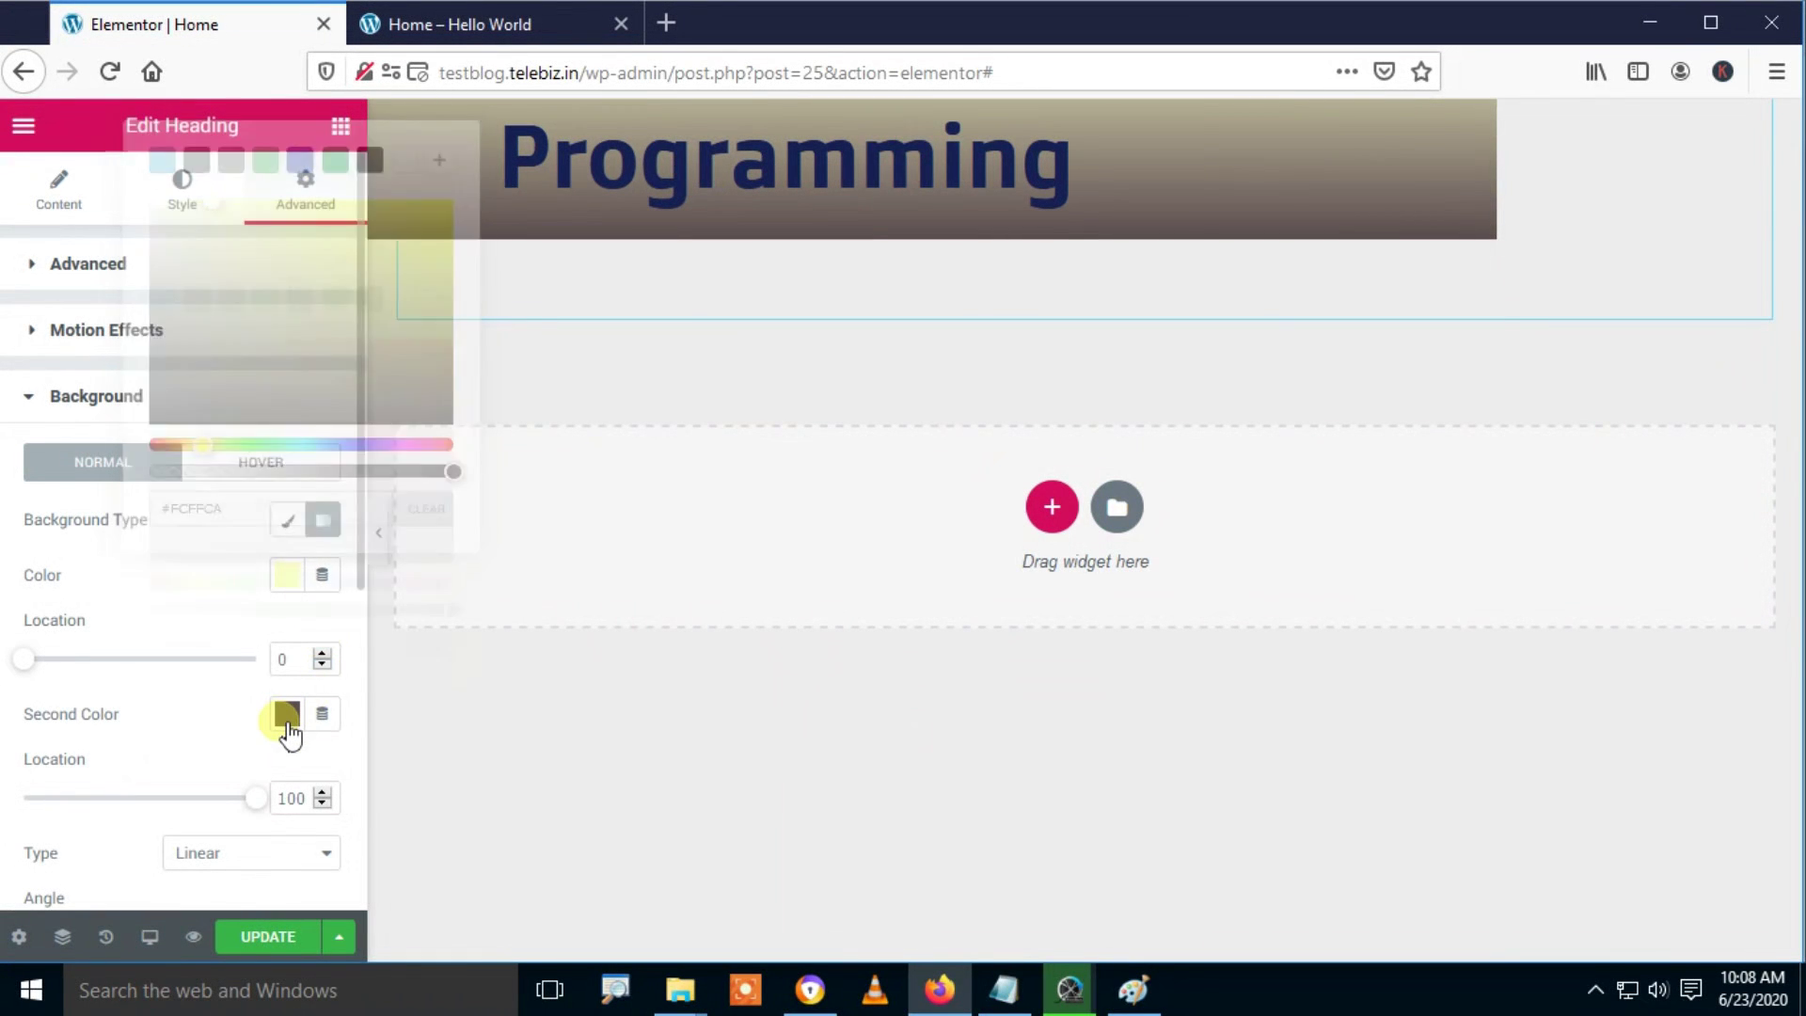
pyautogui.moveTo(279, 591)
pyautogui.mouseDown()
pyautogui.moveTo(320, 591)
pyautogui.moveTo(254, 591)
pyautogui.mouseUp()
pyautogui.moveTo(241, 524); pyautogui.dragTo(225, 341)
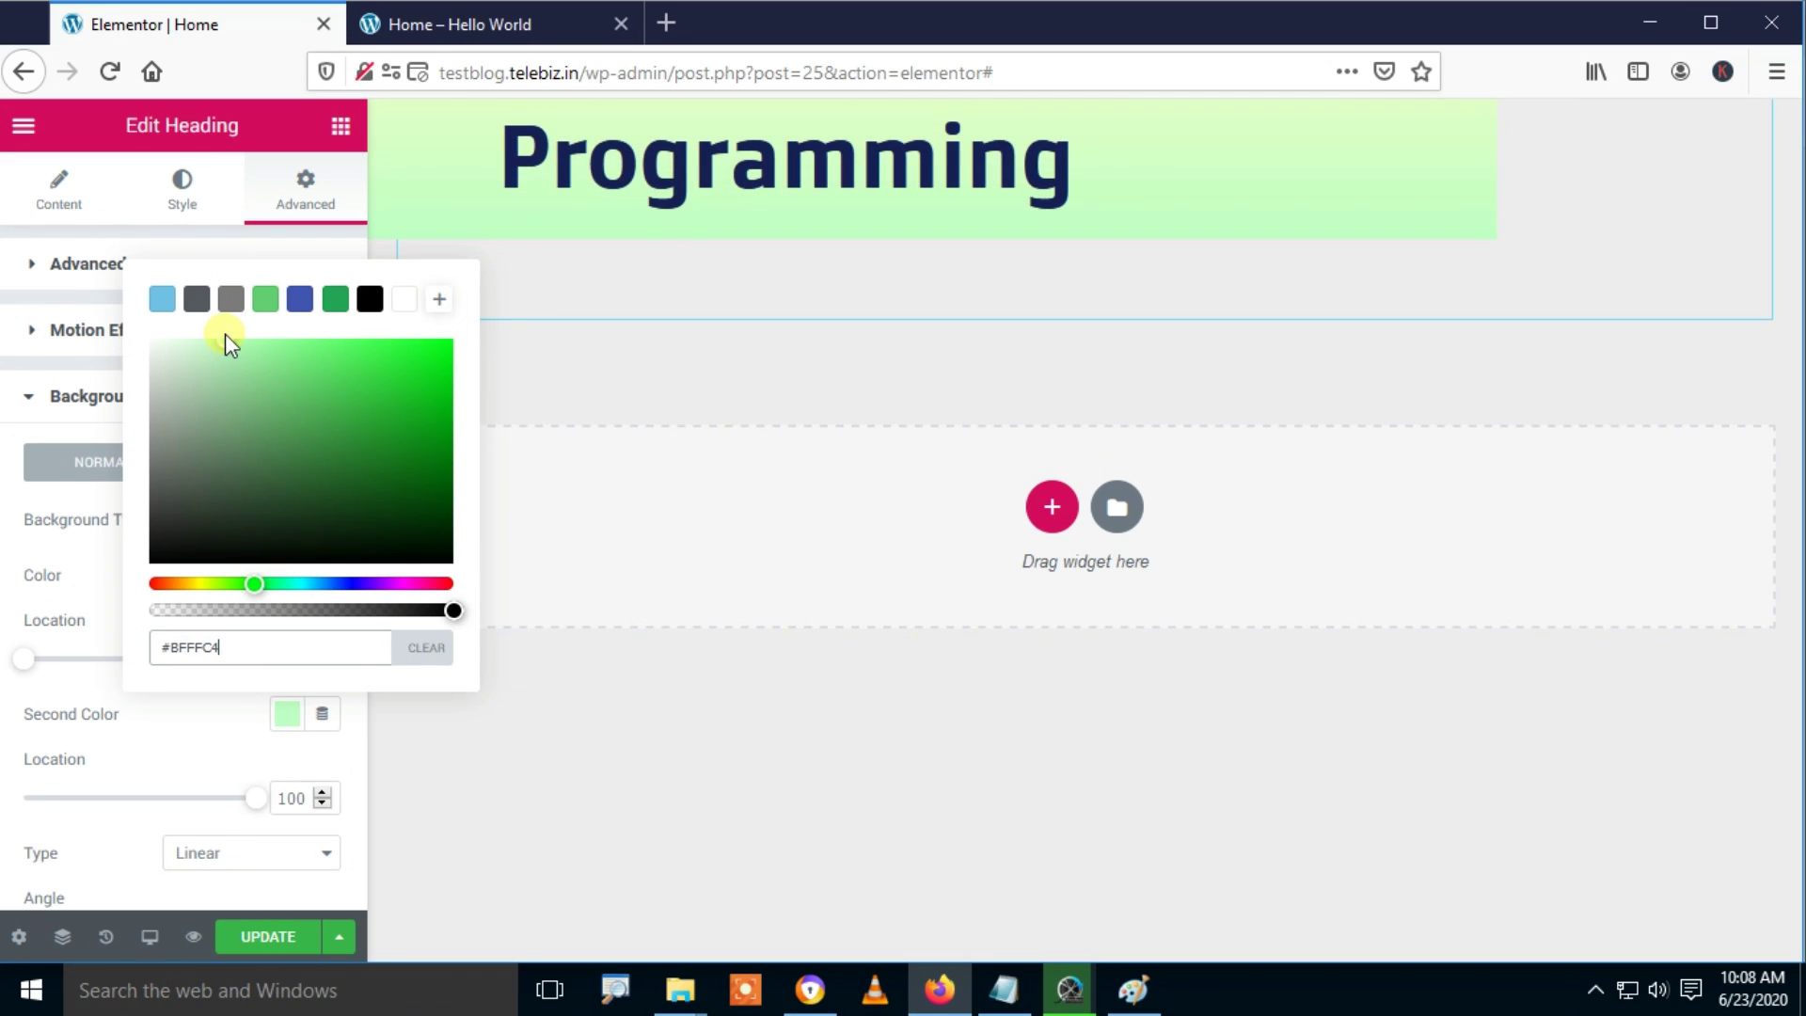
# Step: Update the page, check the heading's gradient background in the page preview and return to the Elementor editor
pyautogui.scroll(-5, 354, 747)
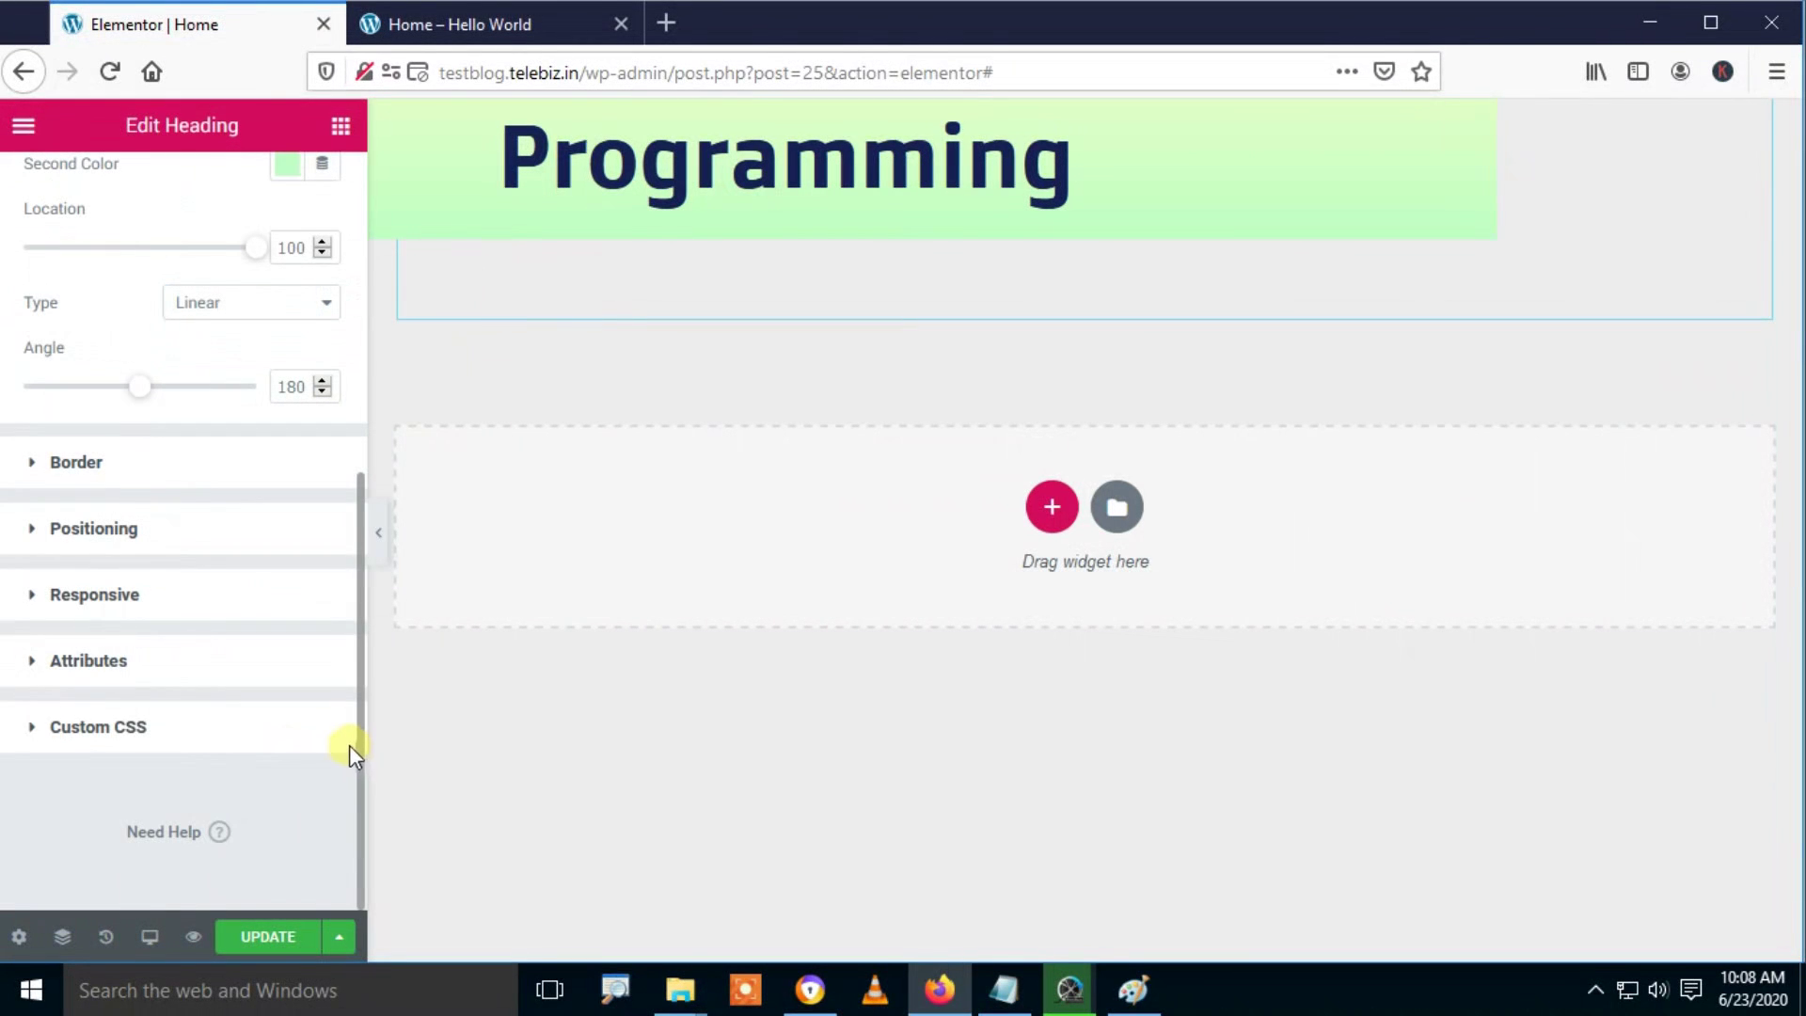
pyautogui.moveTo(358, 606); pyautogui.dragTo(358, 443)
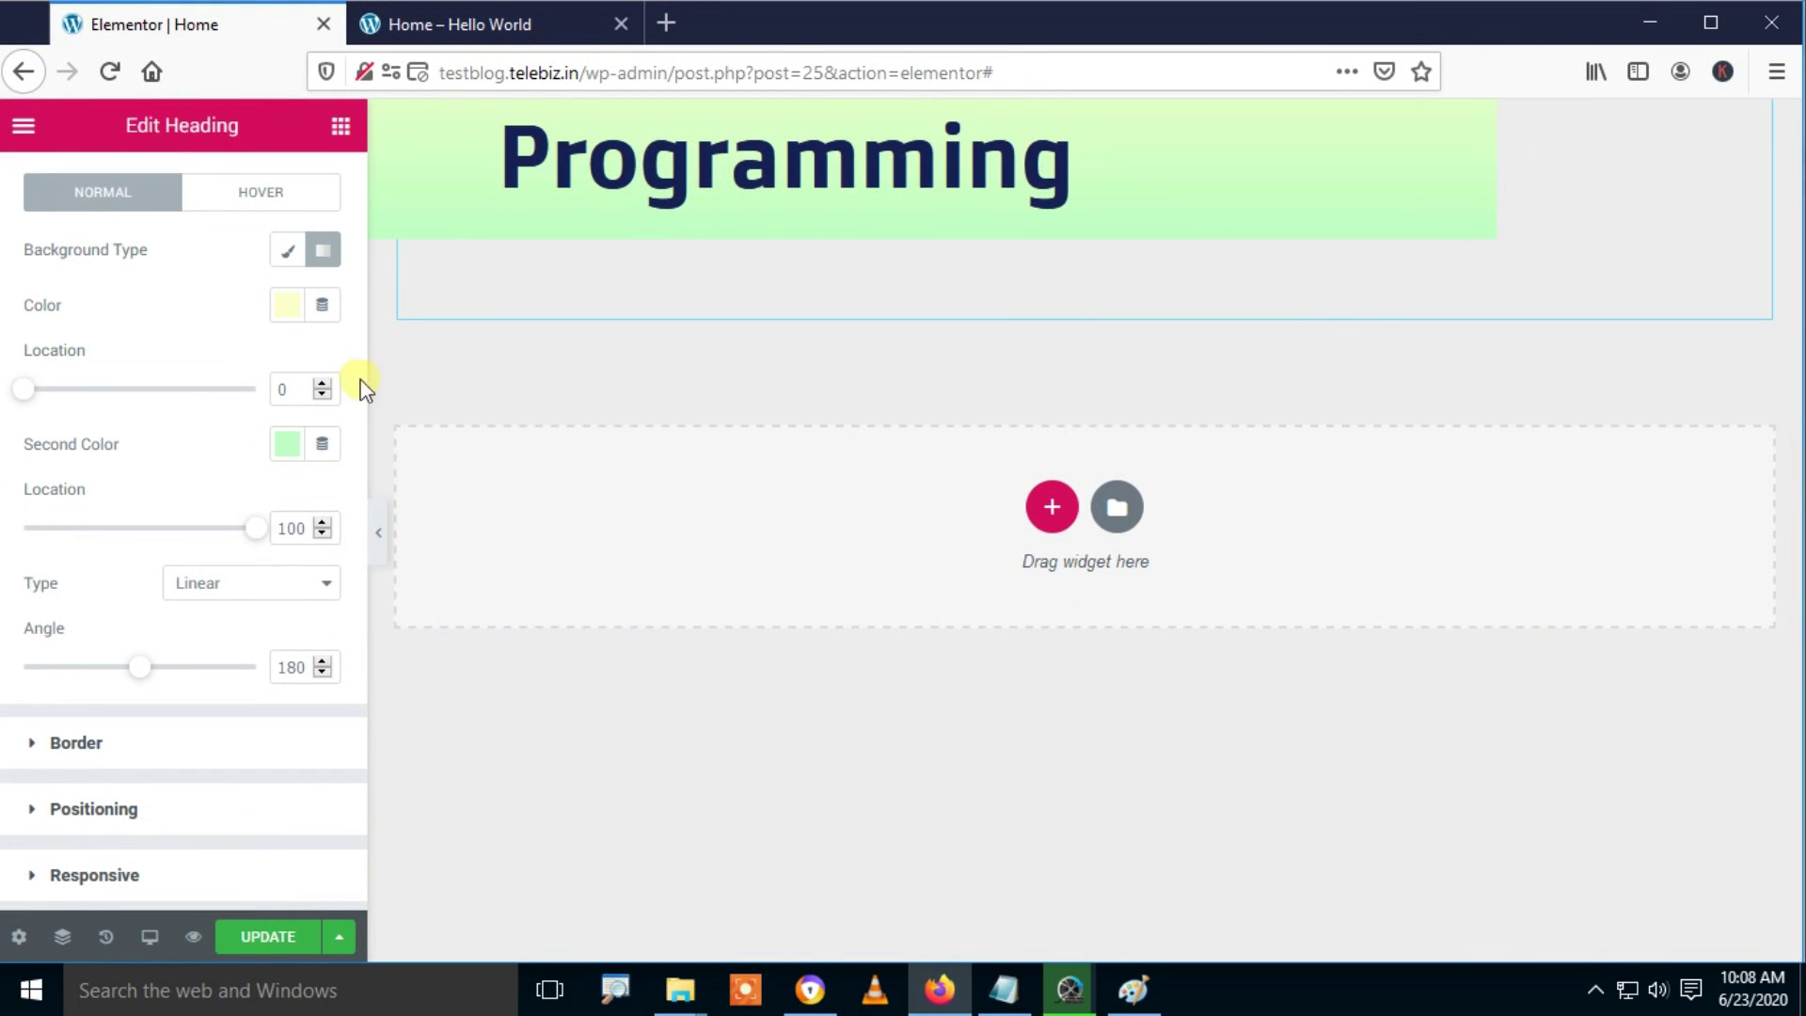
pyautogui.click(273, 937)
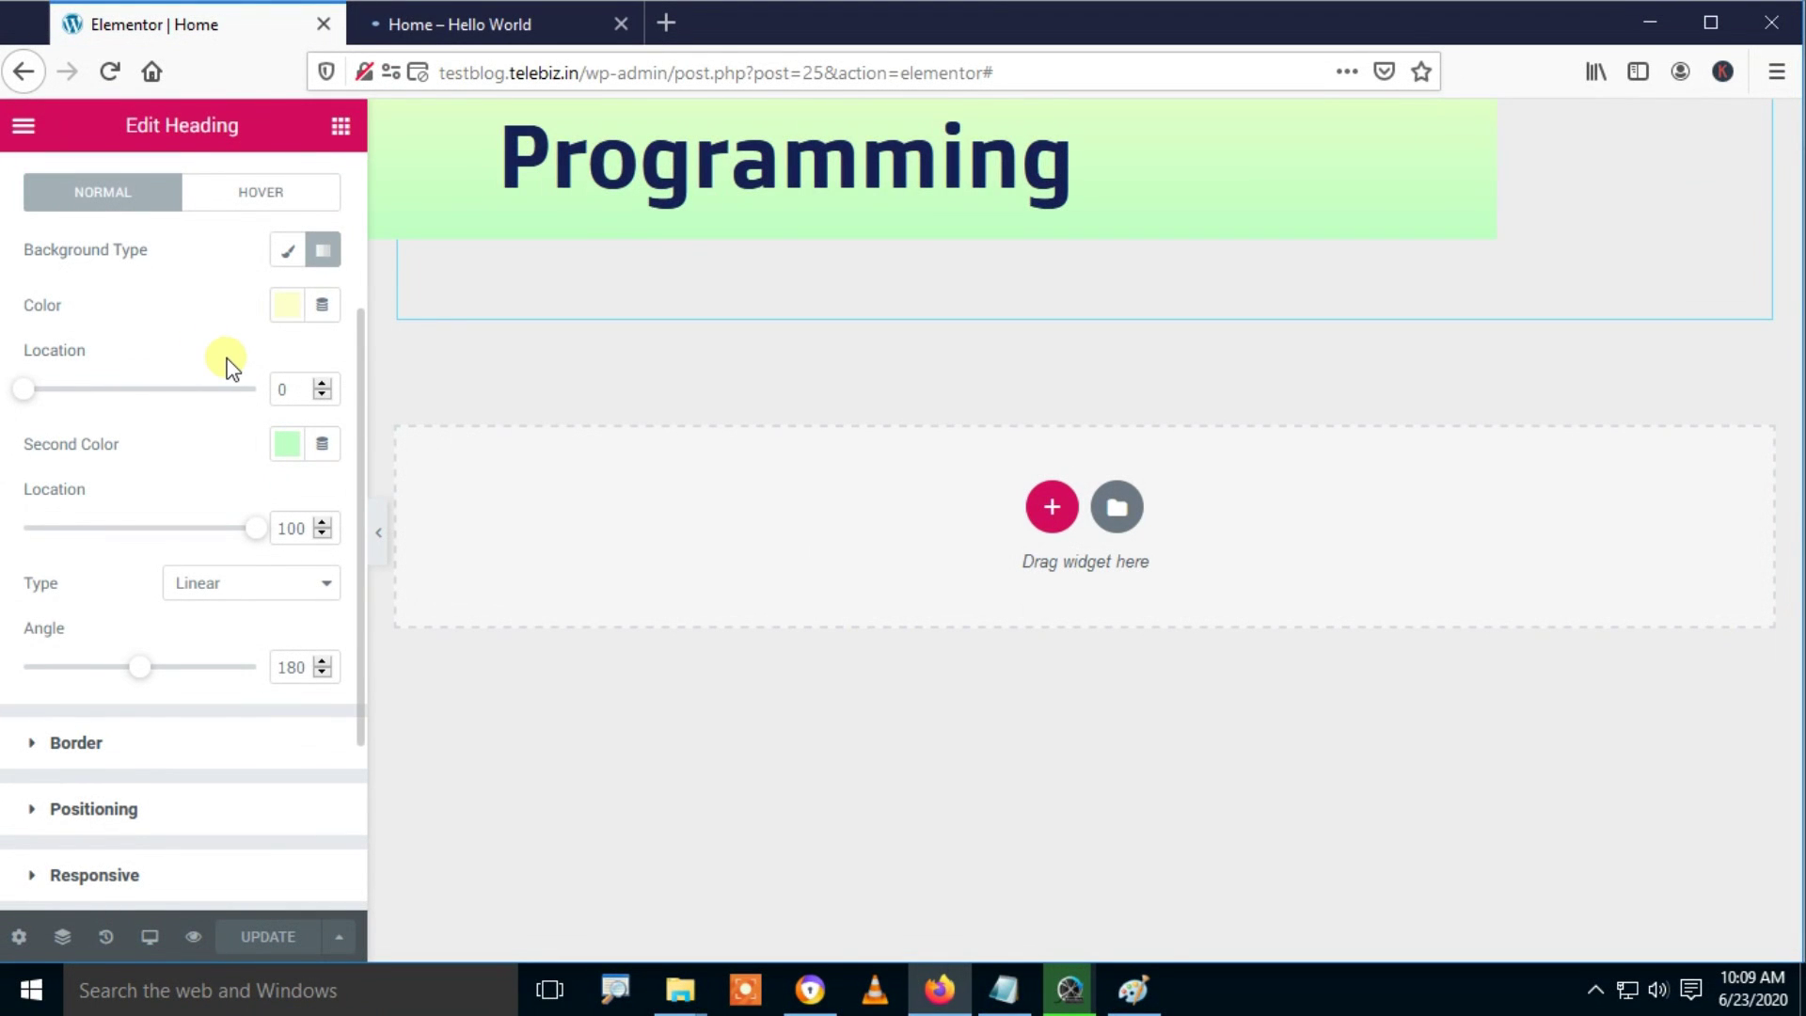
pyautogui.click(476, 26)
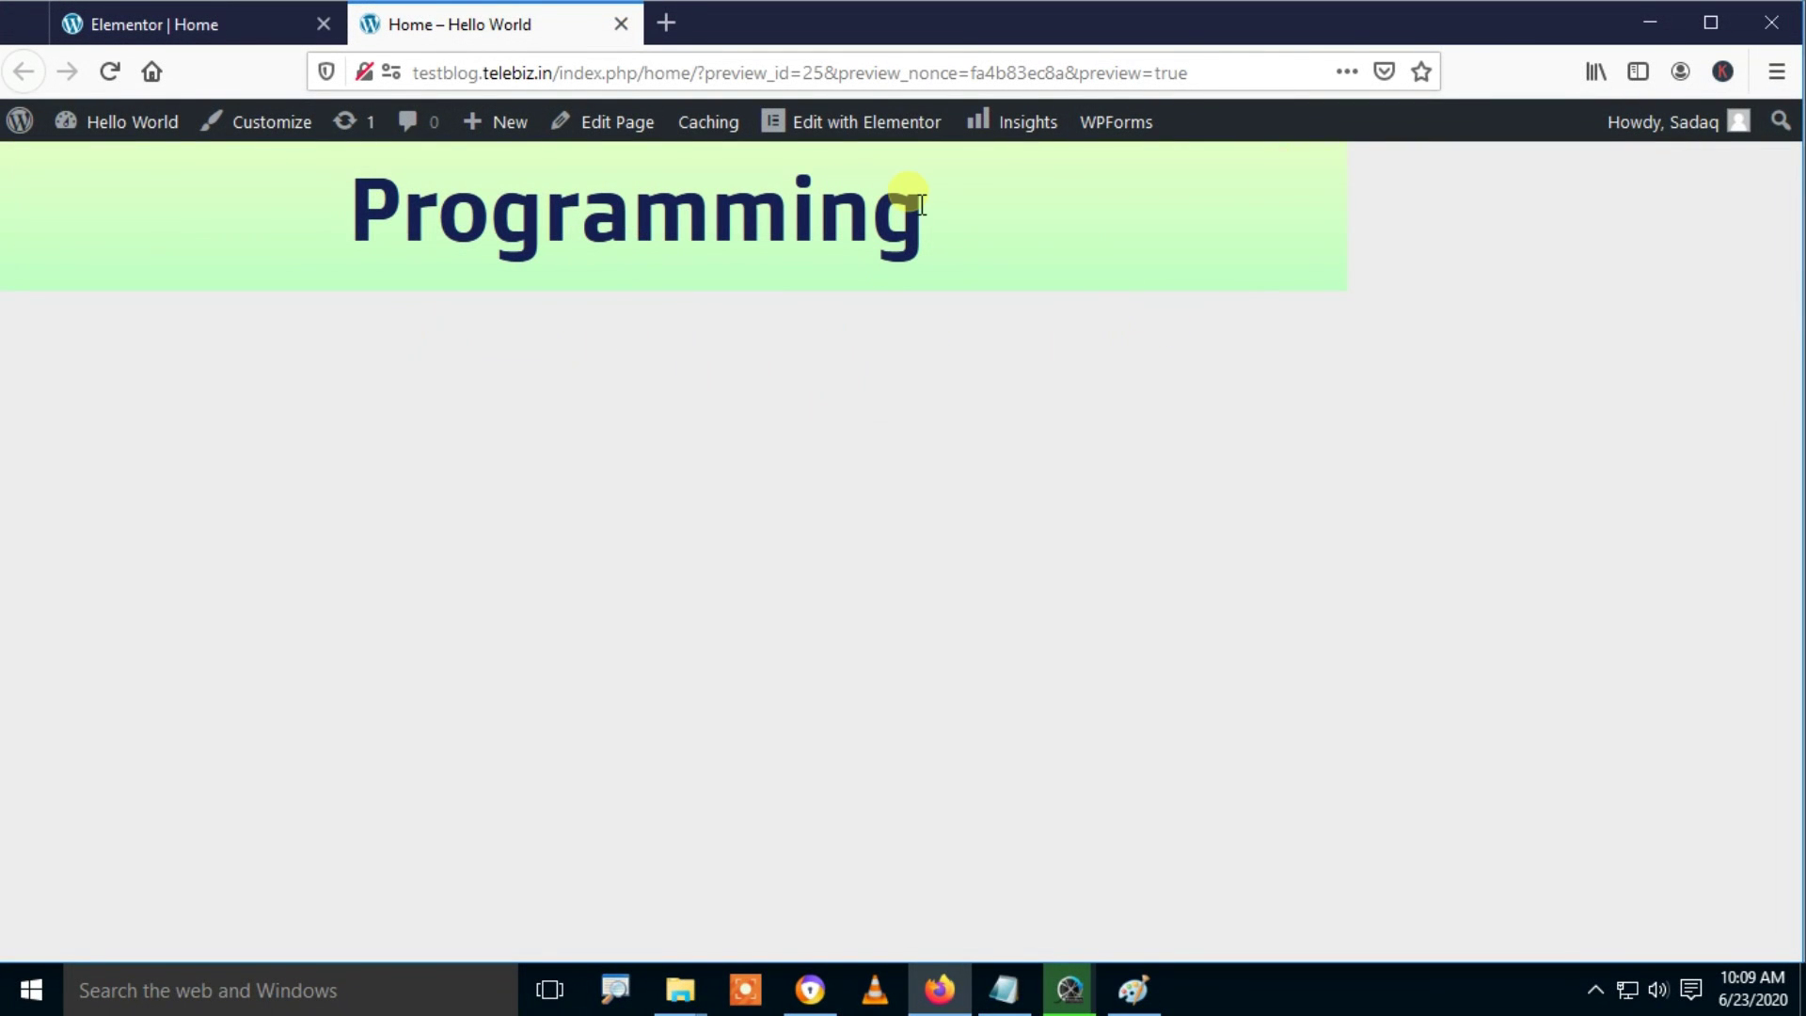
pyautogui.click(242, 24)
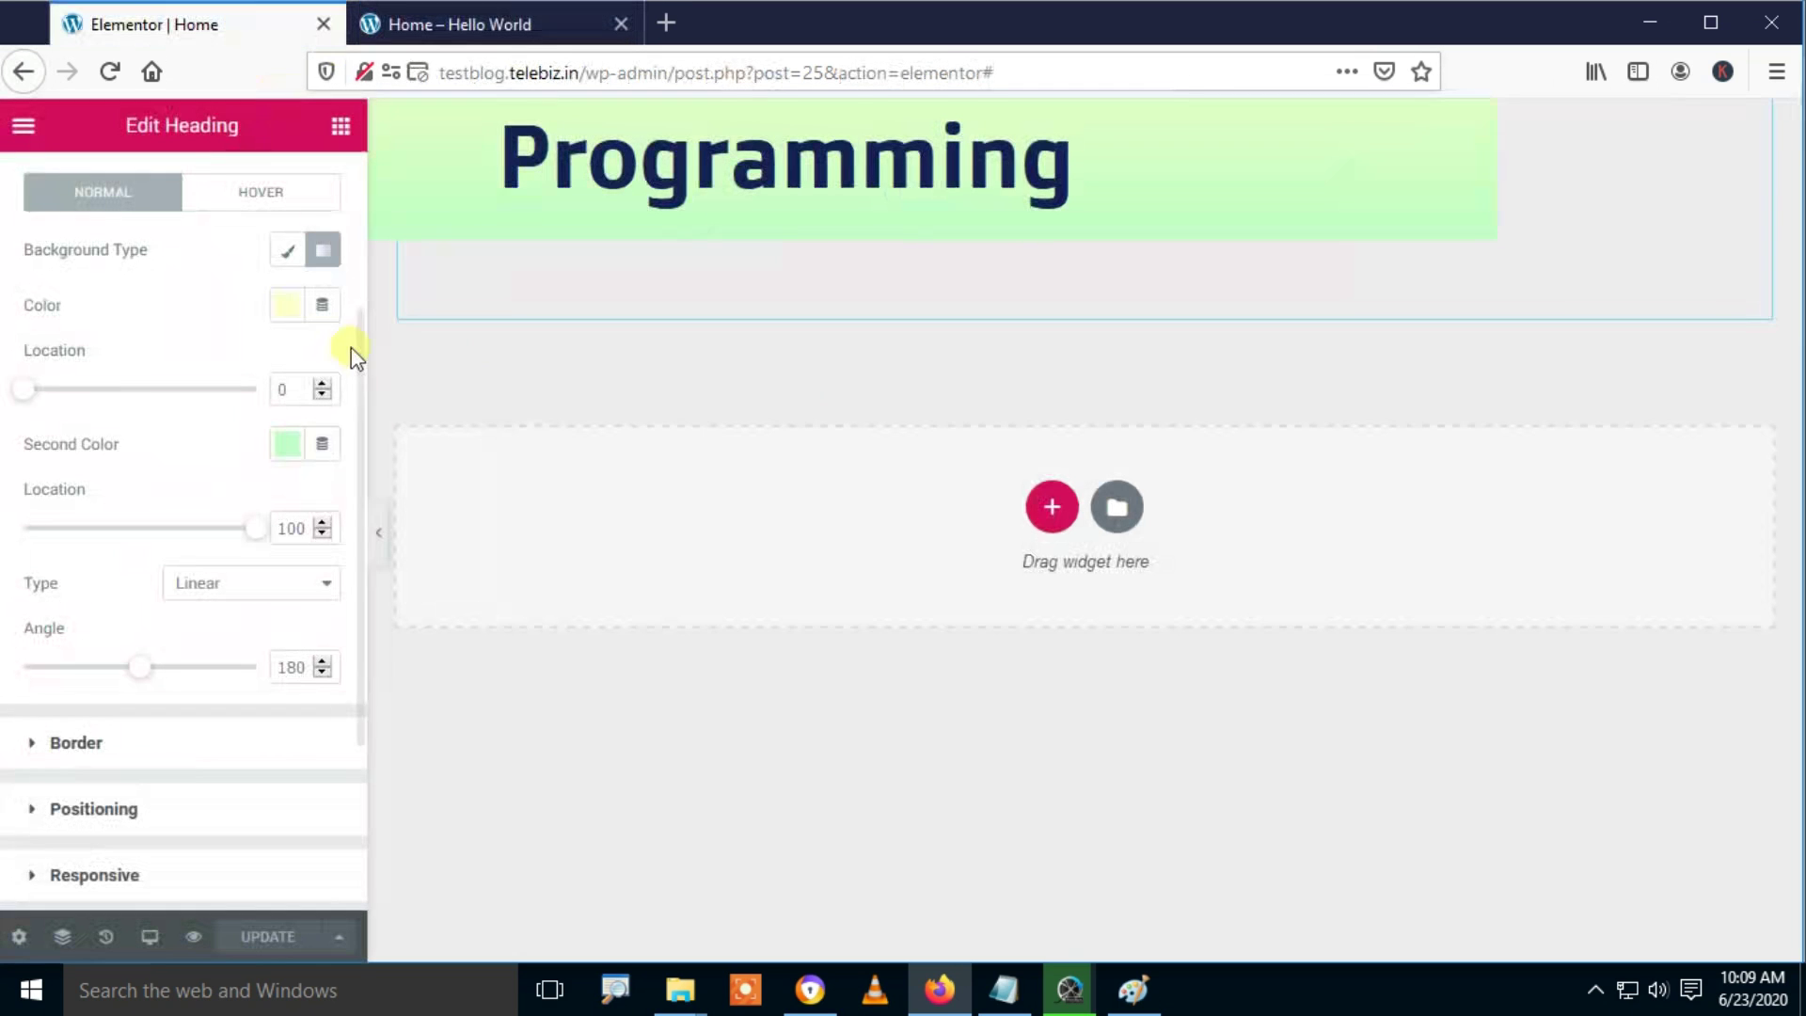
# Step: Remove the heading's normal Gradient background and give its hover state a Classic background in bright blue
pyautogui.click(330, 267)
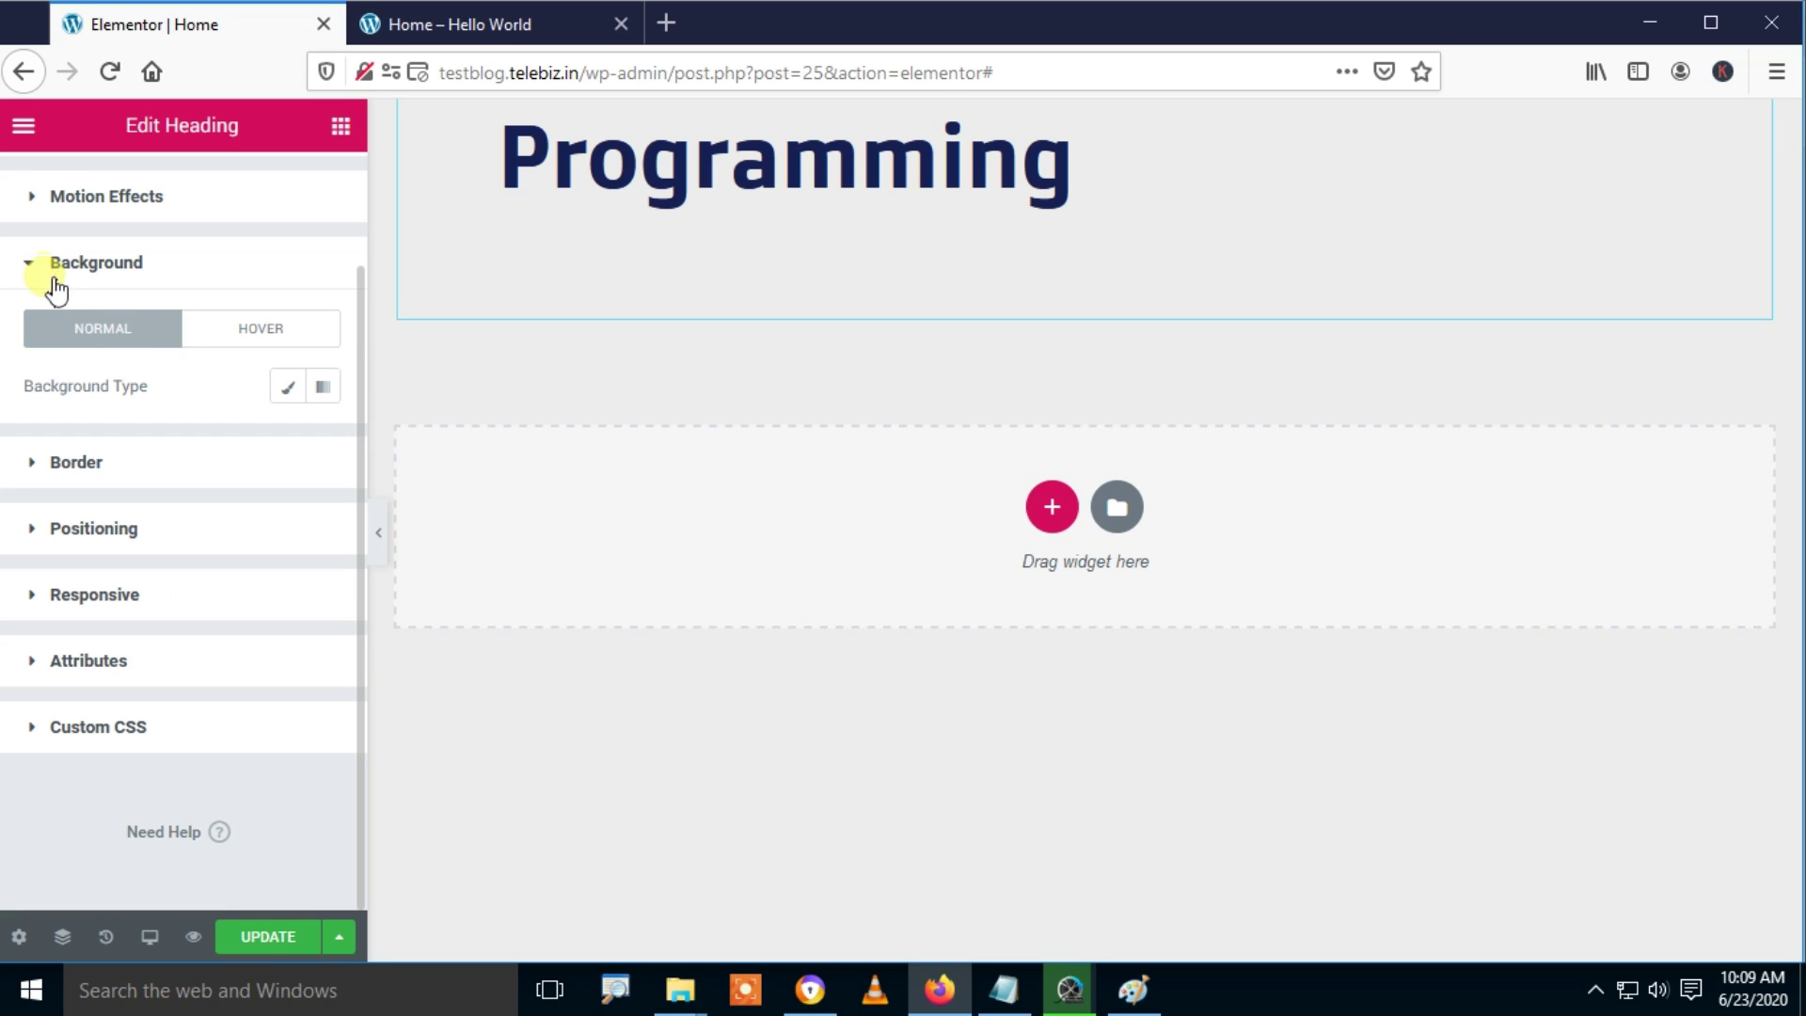
pyautogui.click(292, 343)
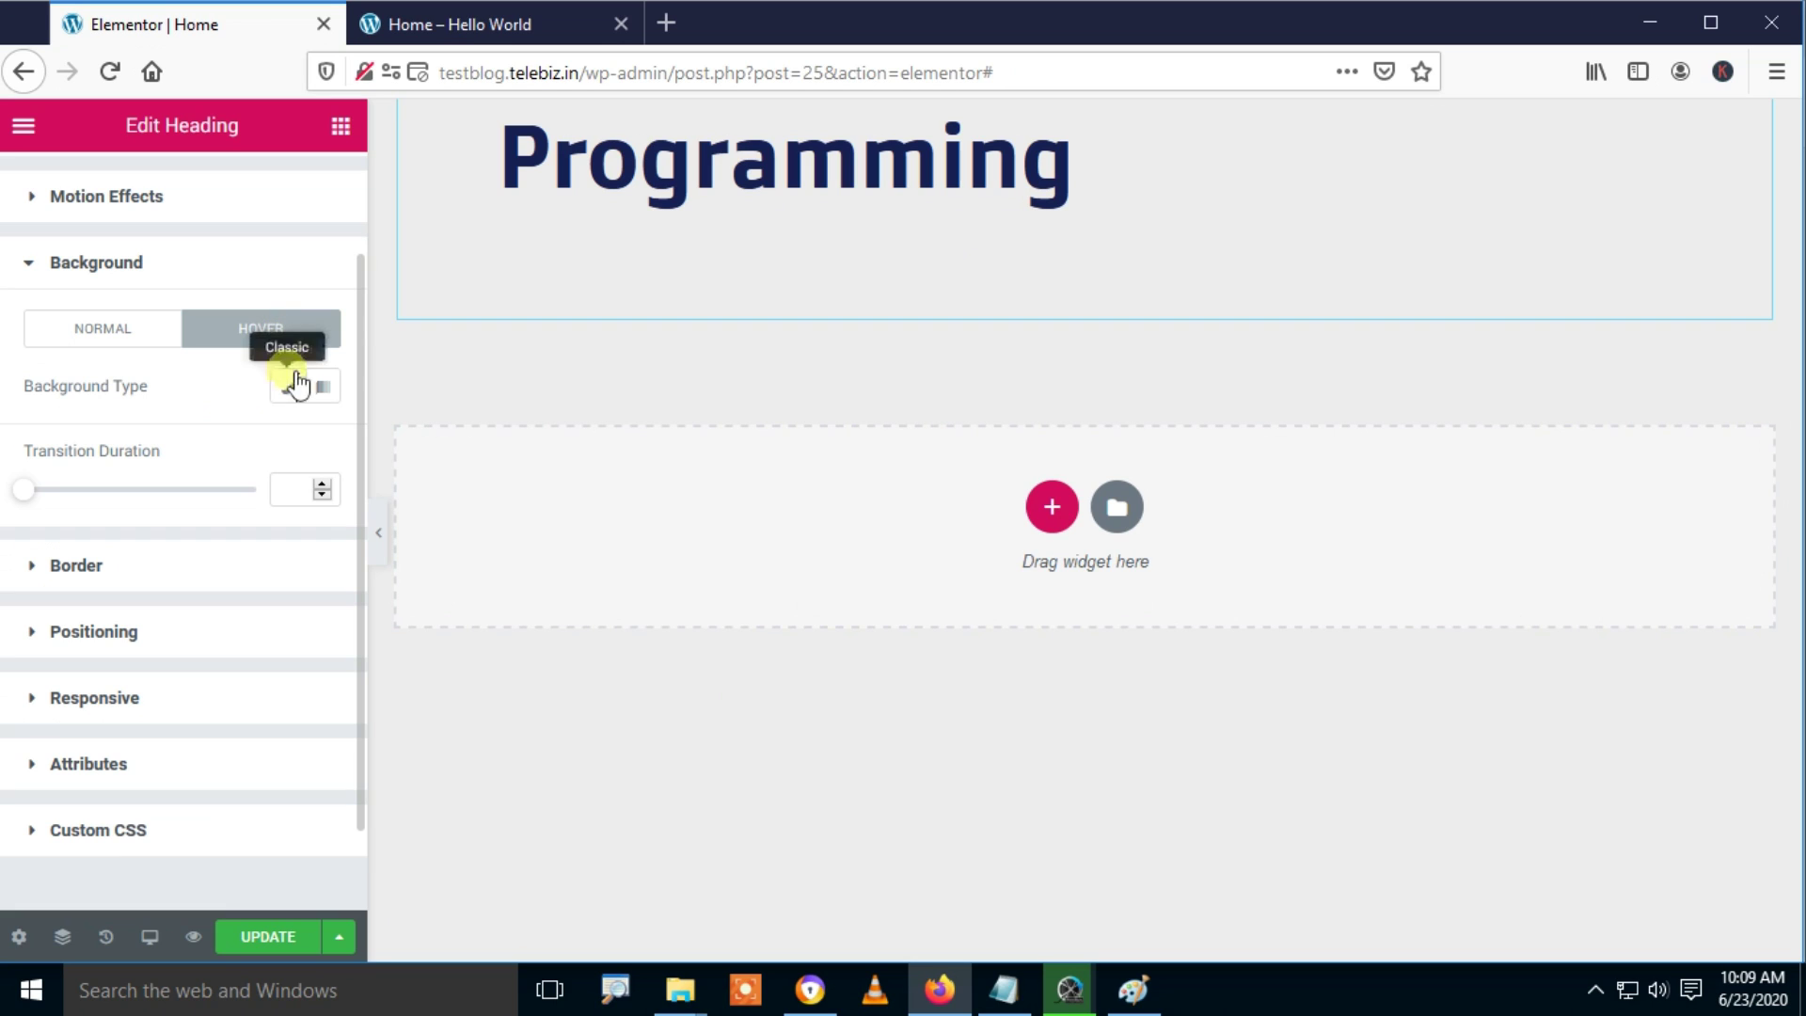
pyautogui.click(296, 387)
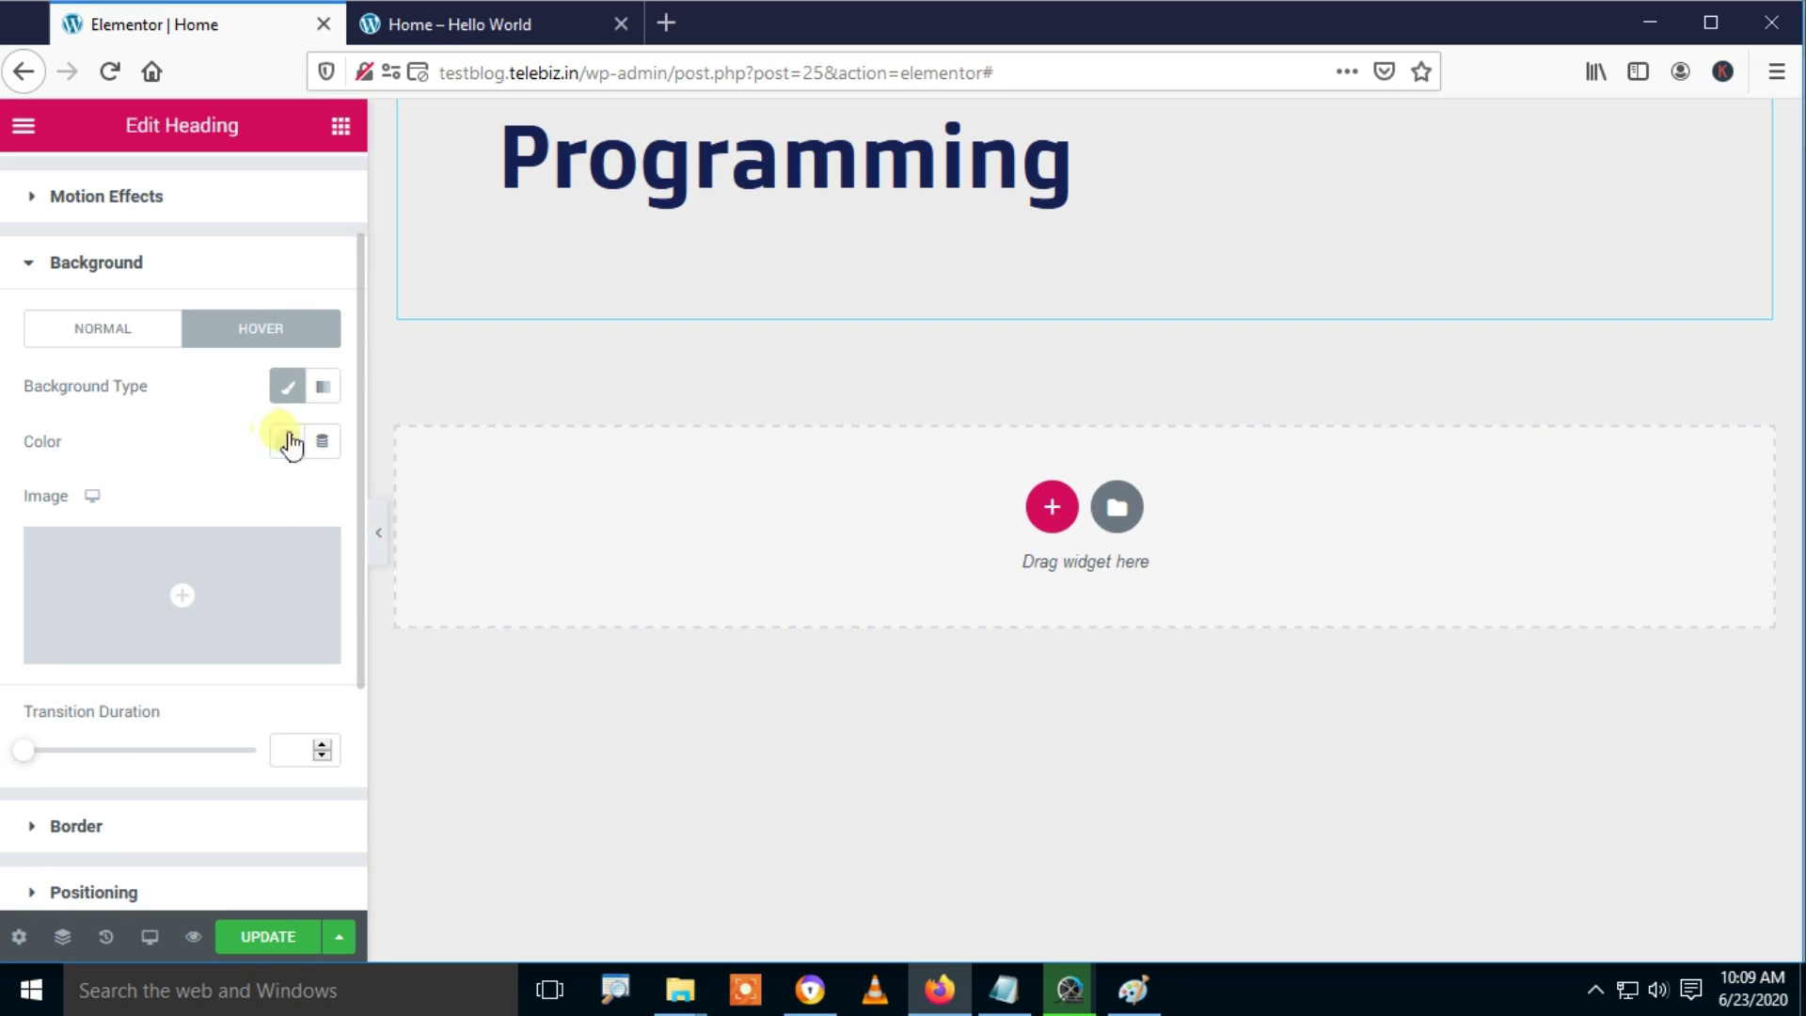
pyautogui.click(288, 444)
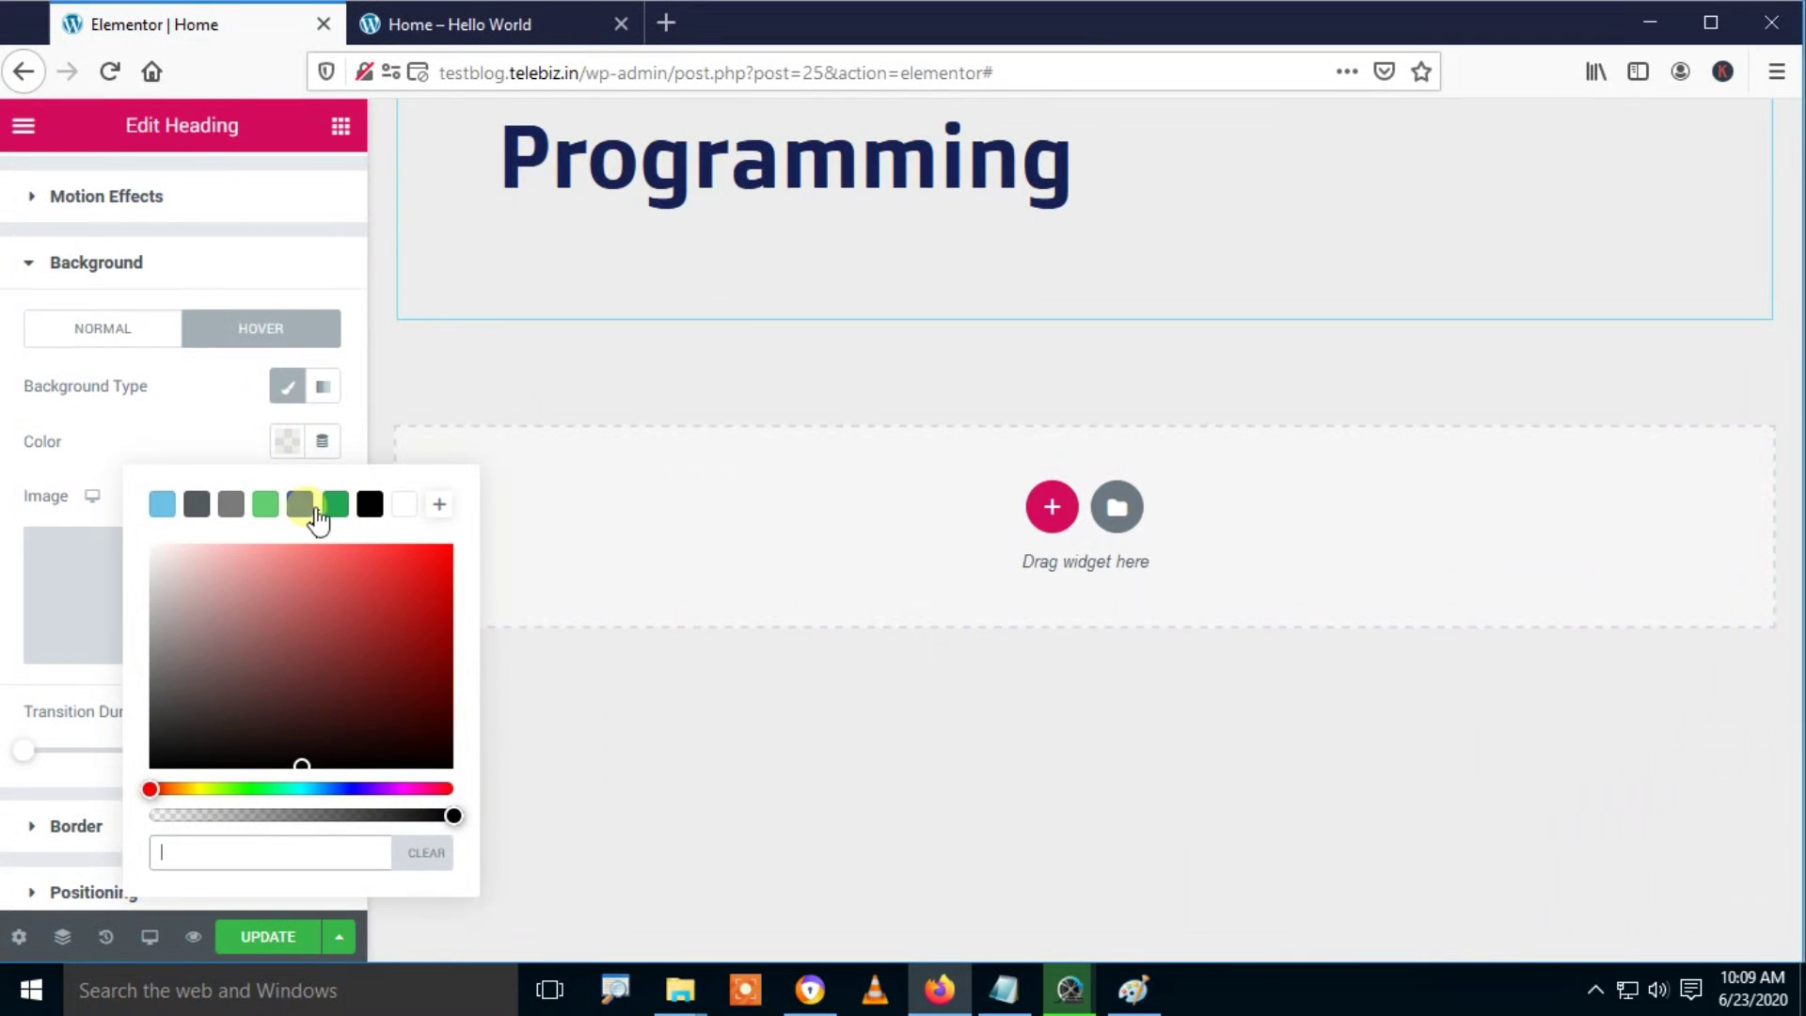
pyautogui.click(299, 504)
pyautogui.moveTo(347, 565); pyautogui.dragTo(468, 599)
pyautogui.click(349, 406)
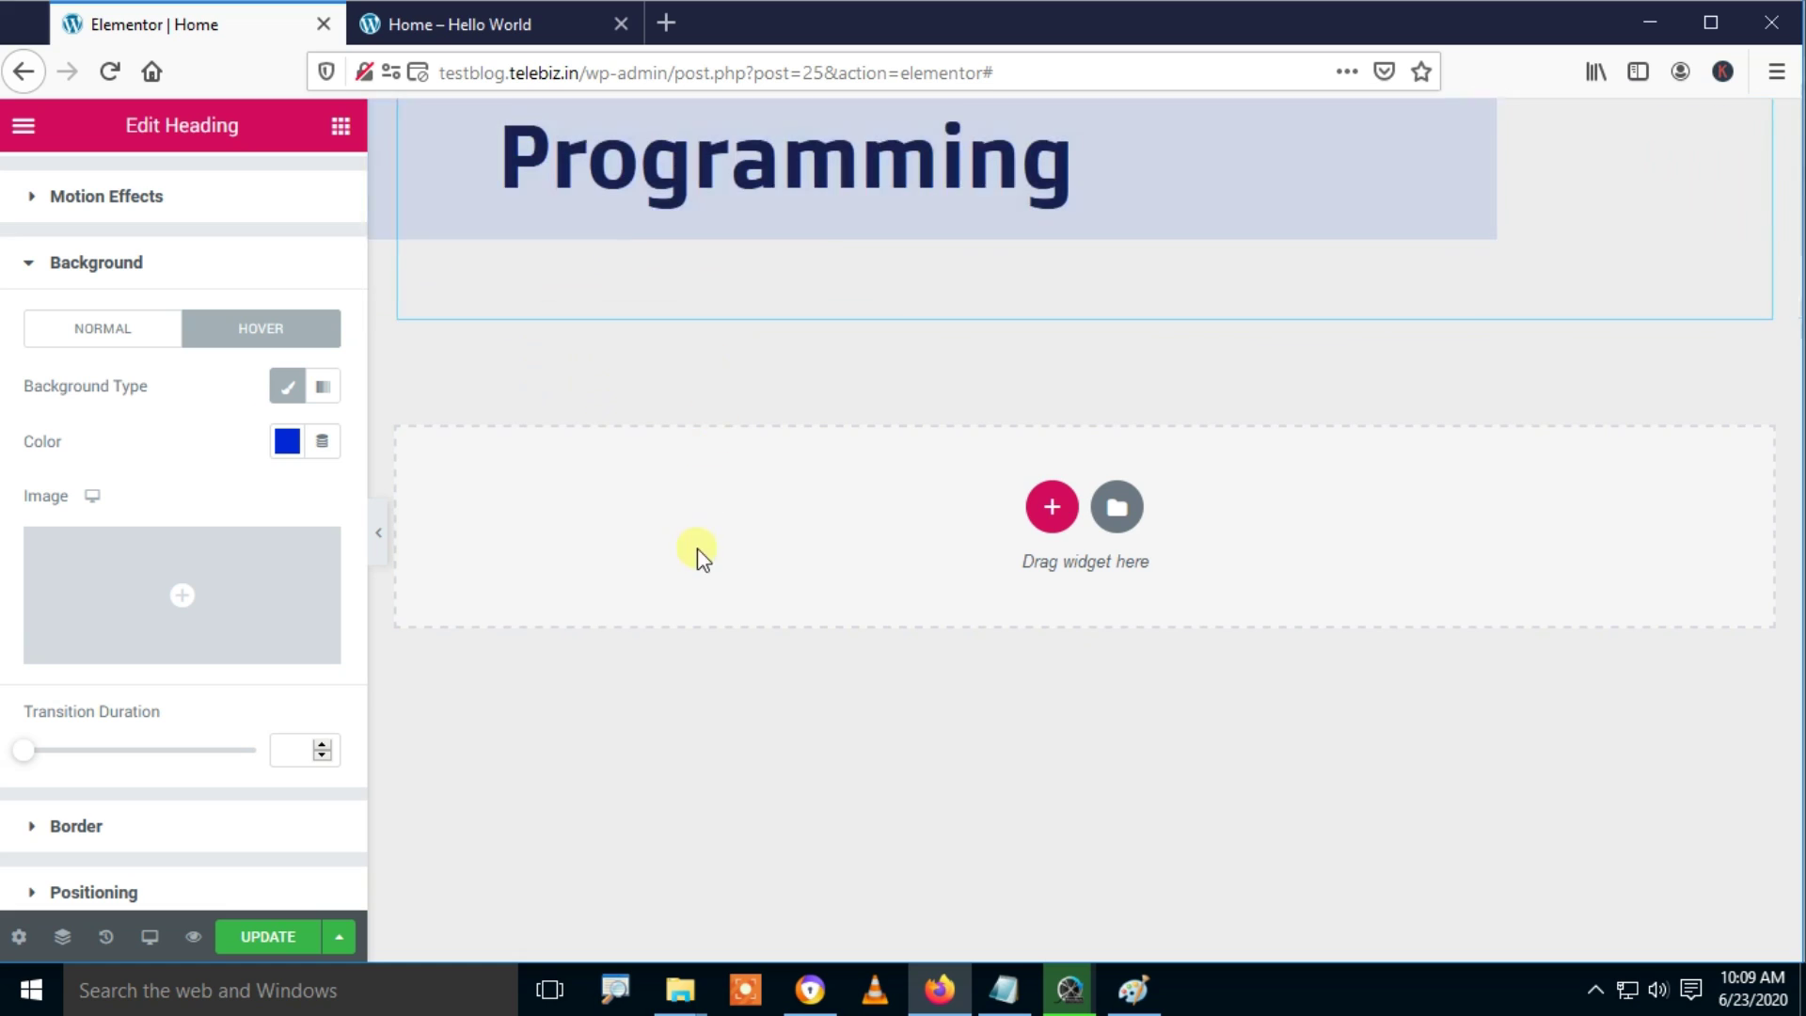
# Step: Switch the heading's hover background from Classic to Gradient and turn the Gradient off again
pyautogui.click(288, 386)
pyautogui.click(325, 387)
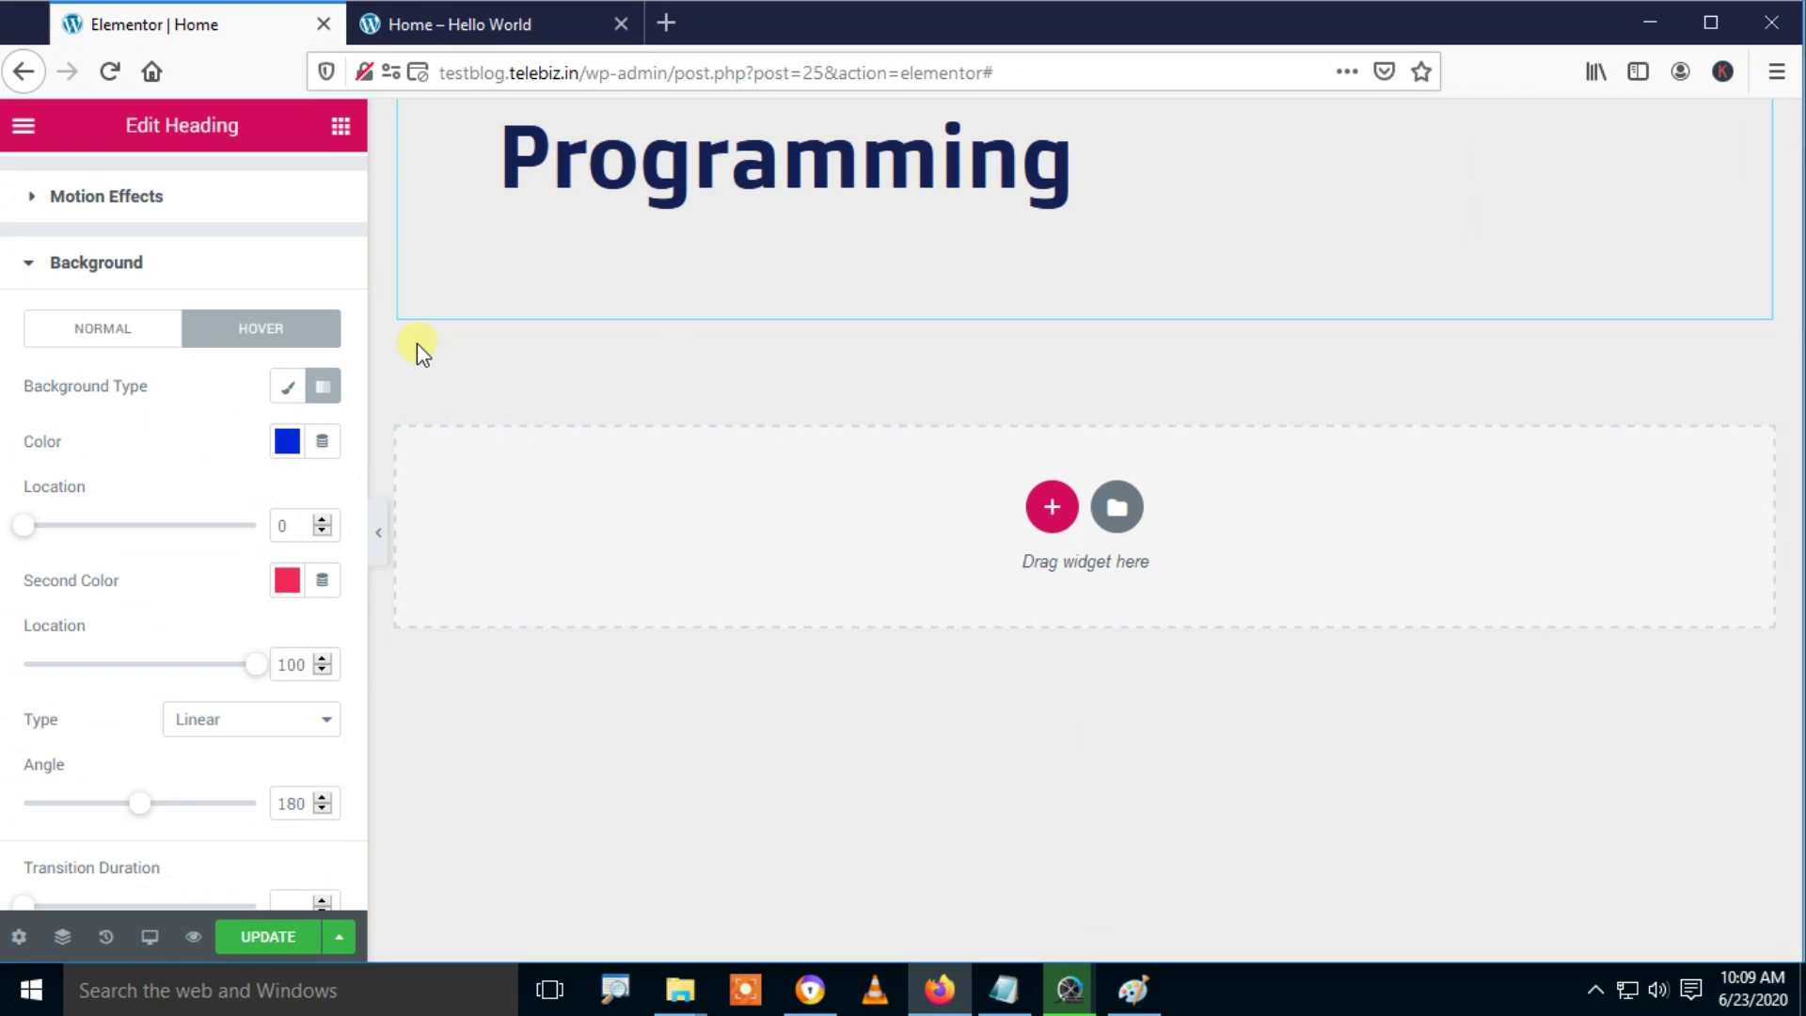
pyautogui.click(340, 392)
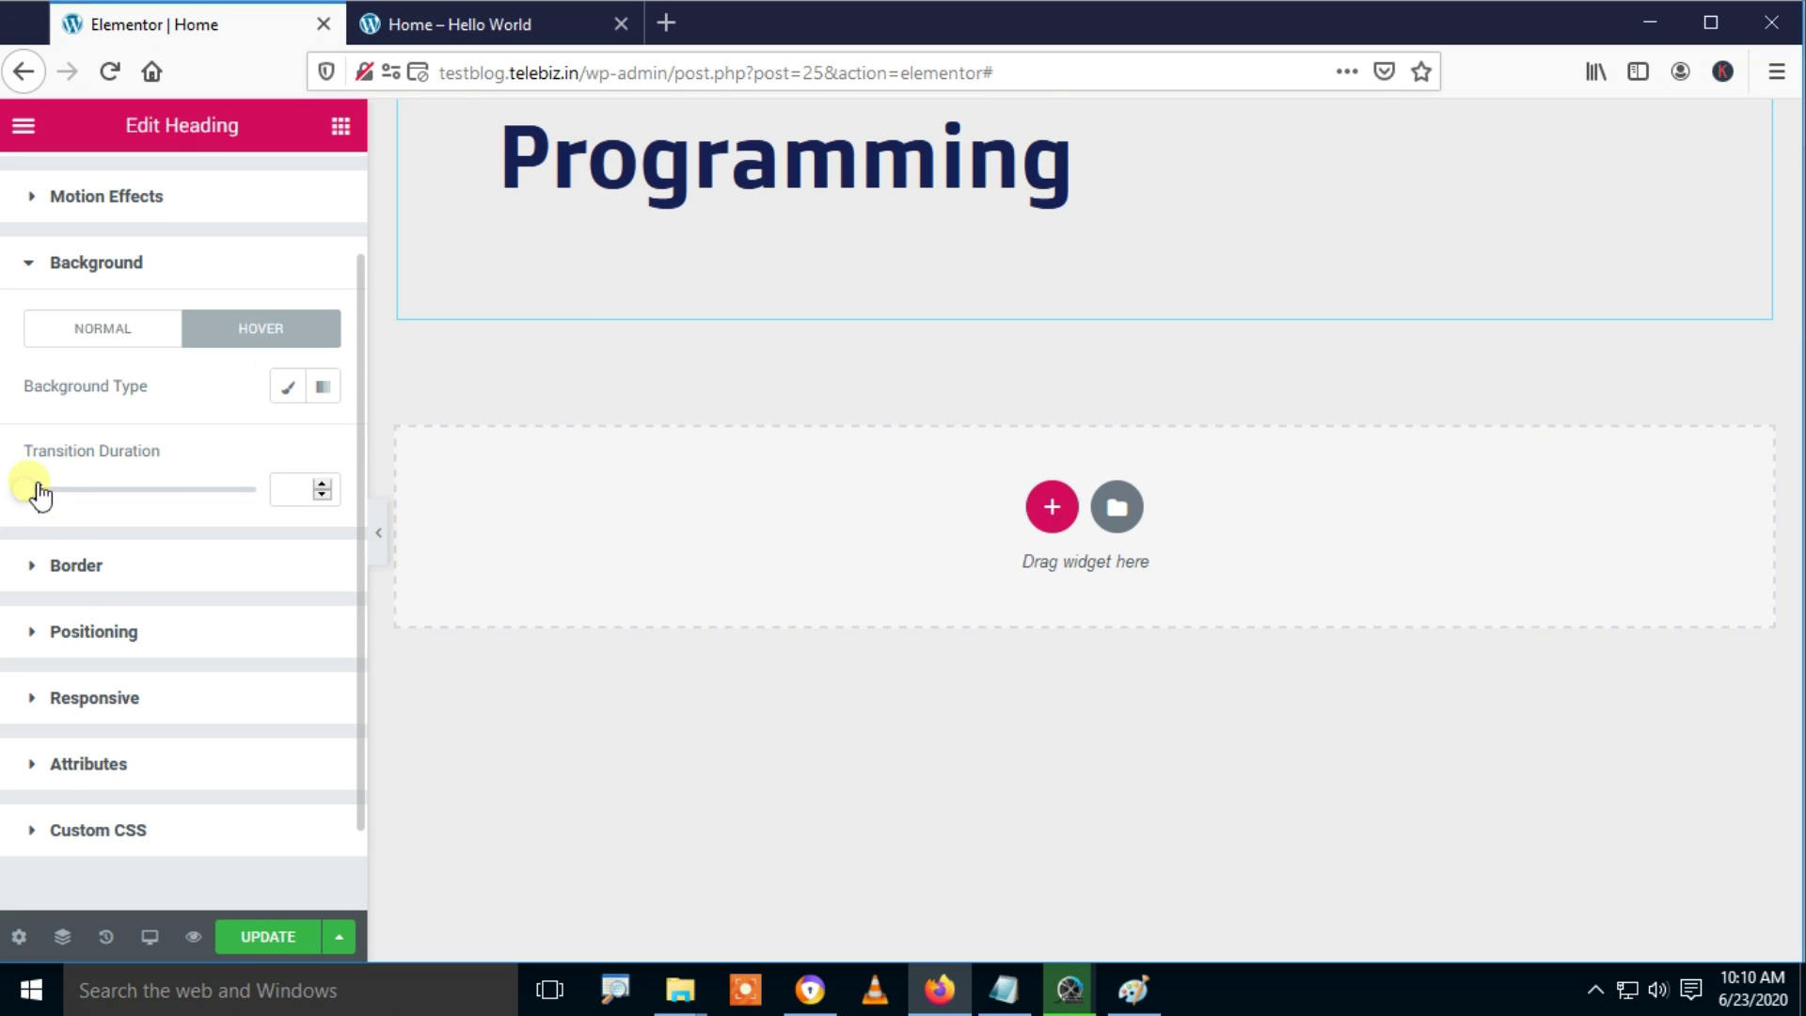
# Step: Set the hover background's transition duration to 1 and close the Background settings
pyautogui.moveTo(106, 508); pyautogui.dragTo(64, 508)
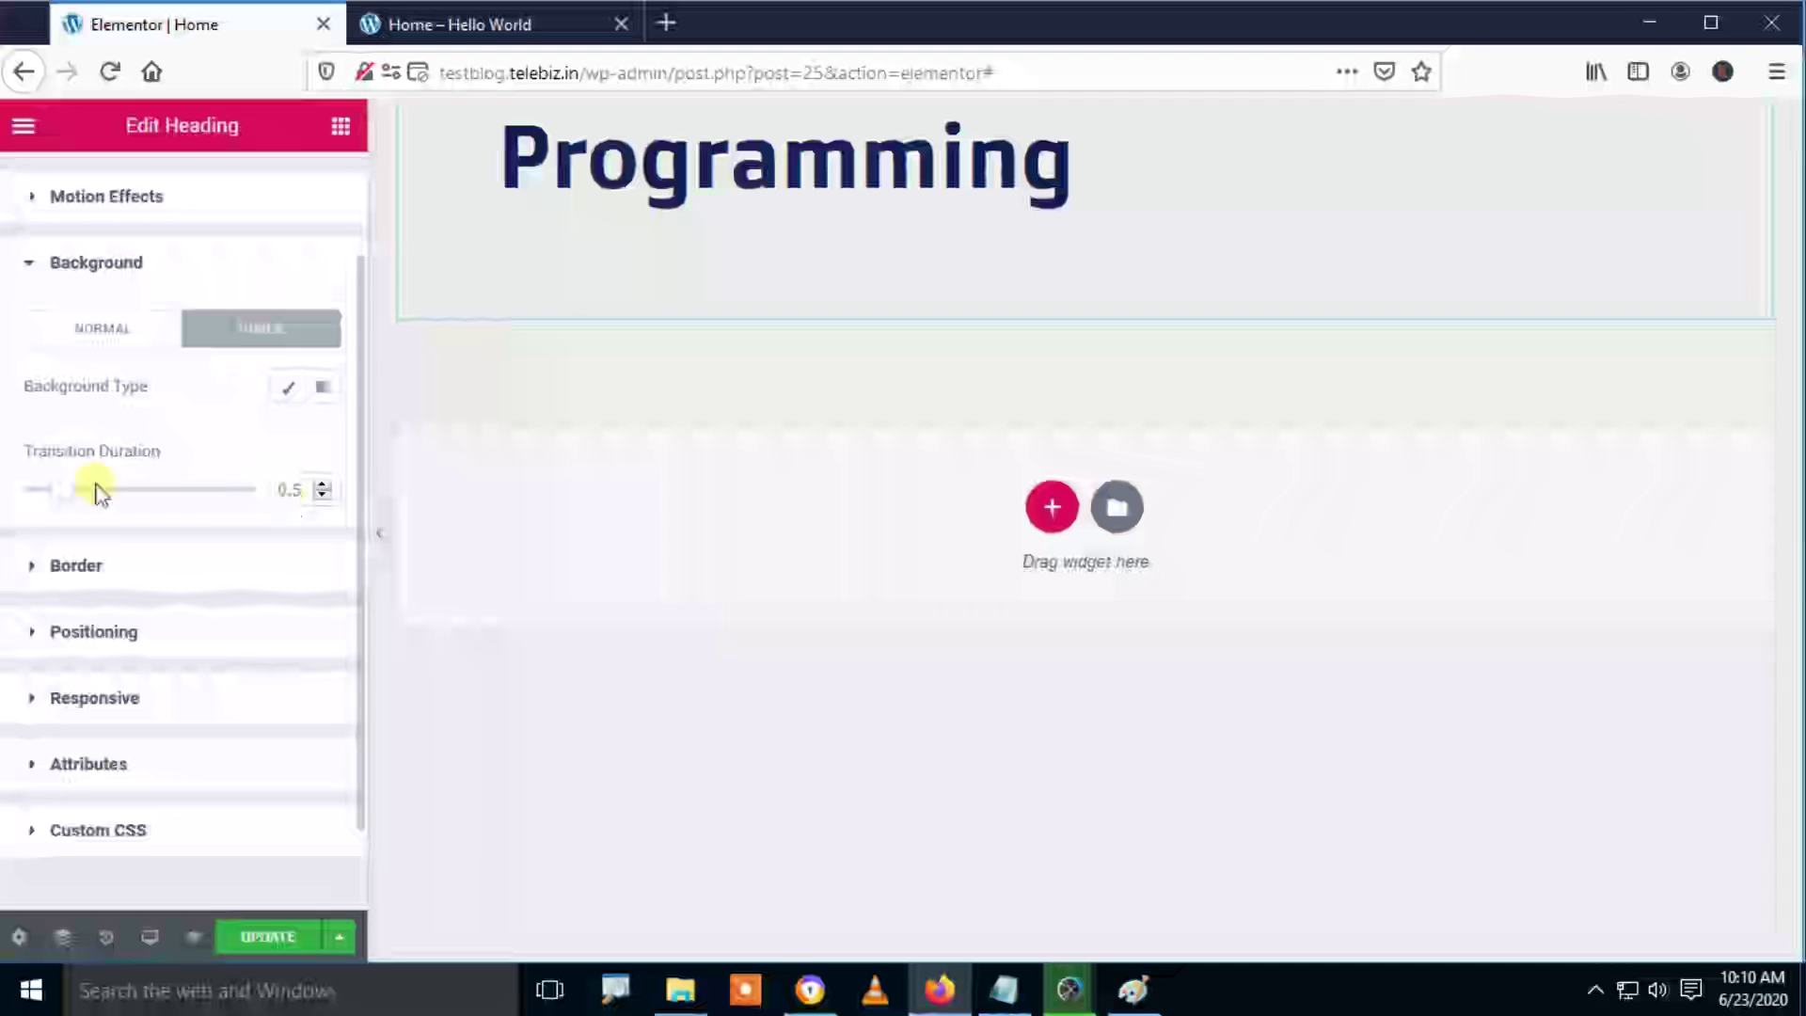
pyautogui.moveTo(77, 496); pyautogui.dragTo(123, 514)
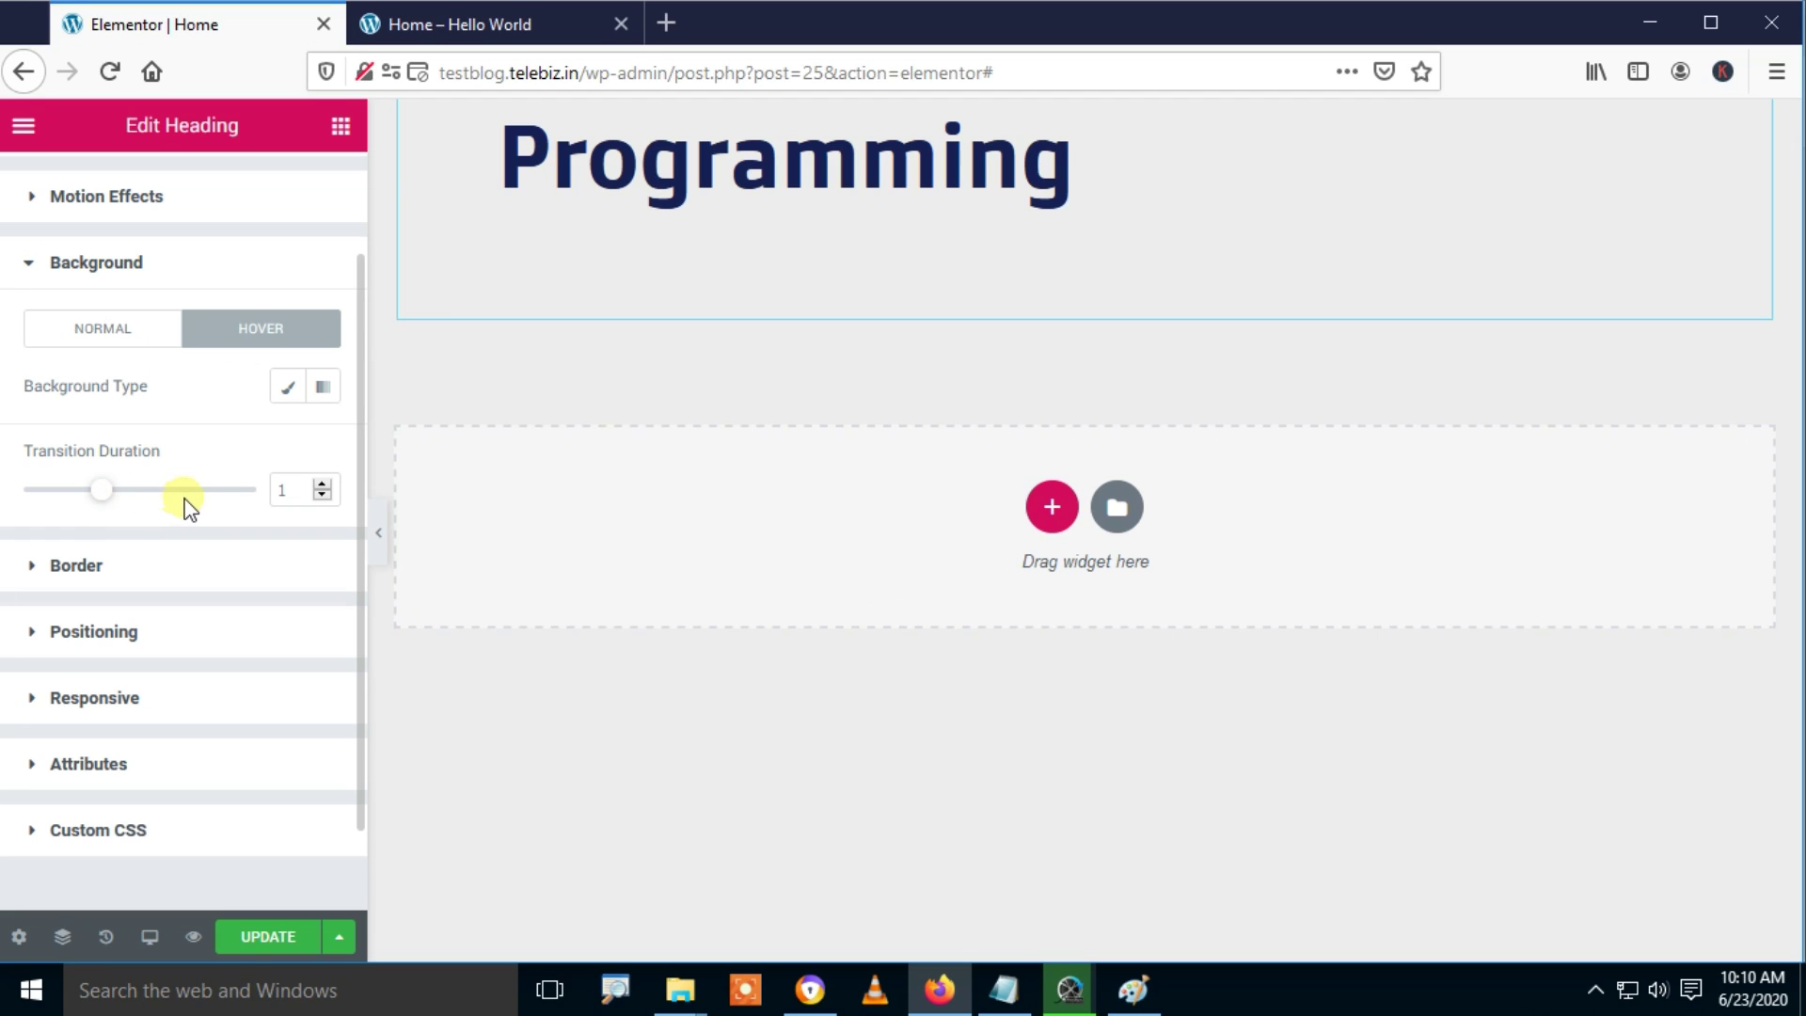
pyautogui.click(63, 268)
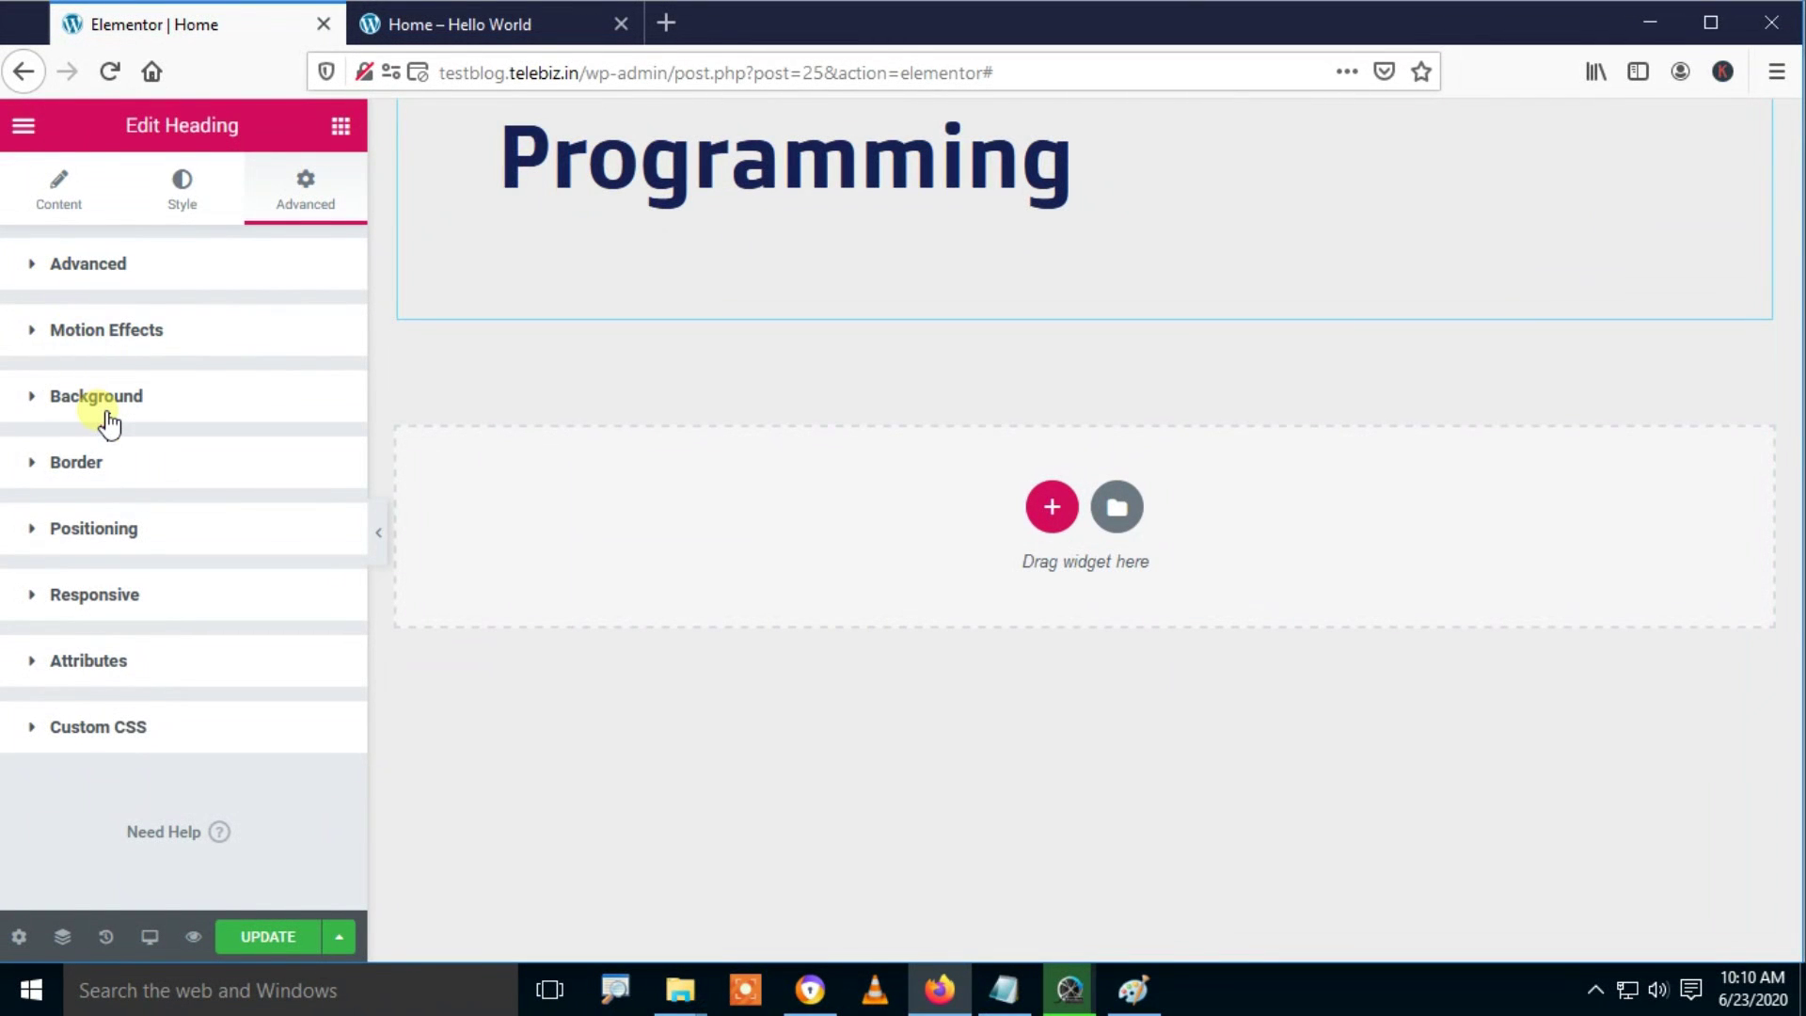
# Step: Give the heading's hover state a Gradient background with a transition duration of 0.5 and update the page
pyautogui.click(224, 412)
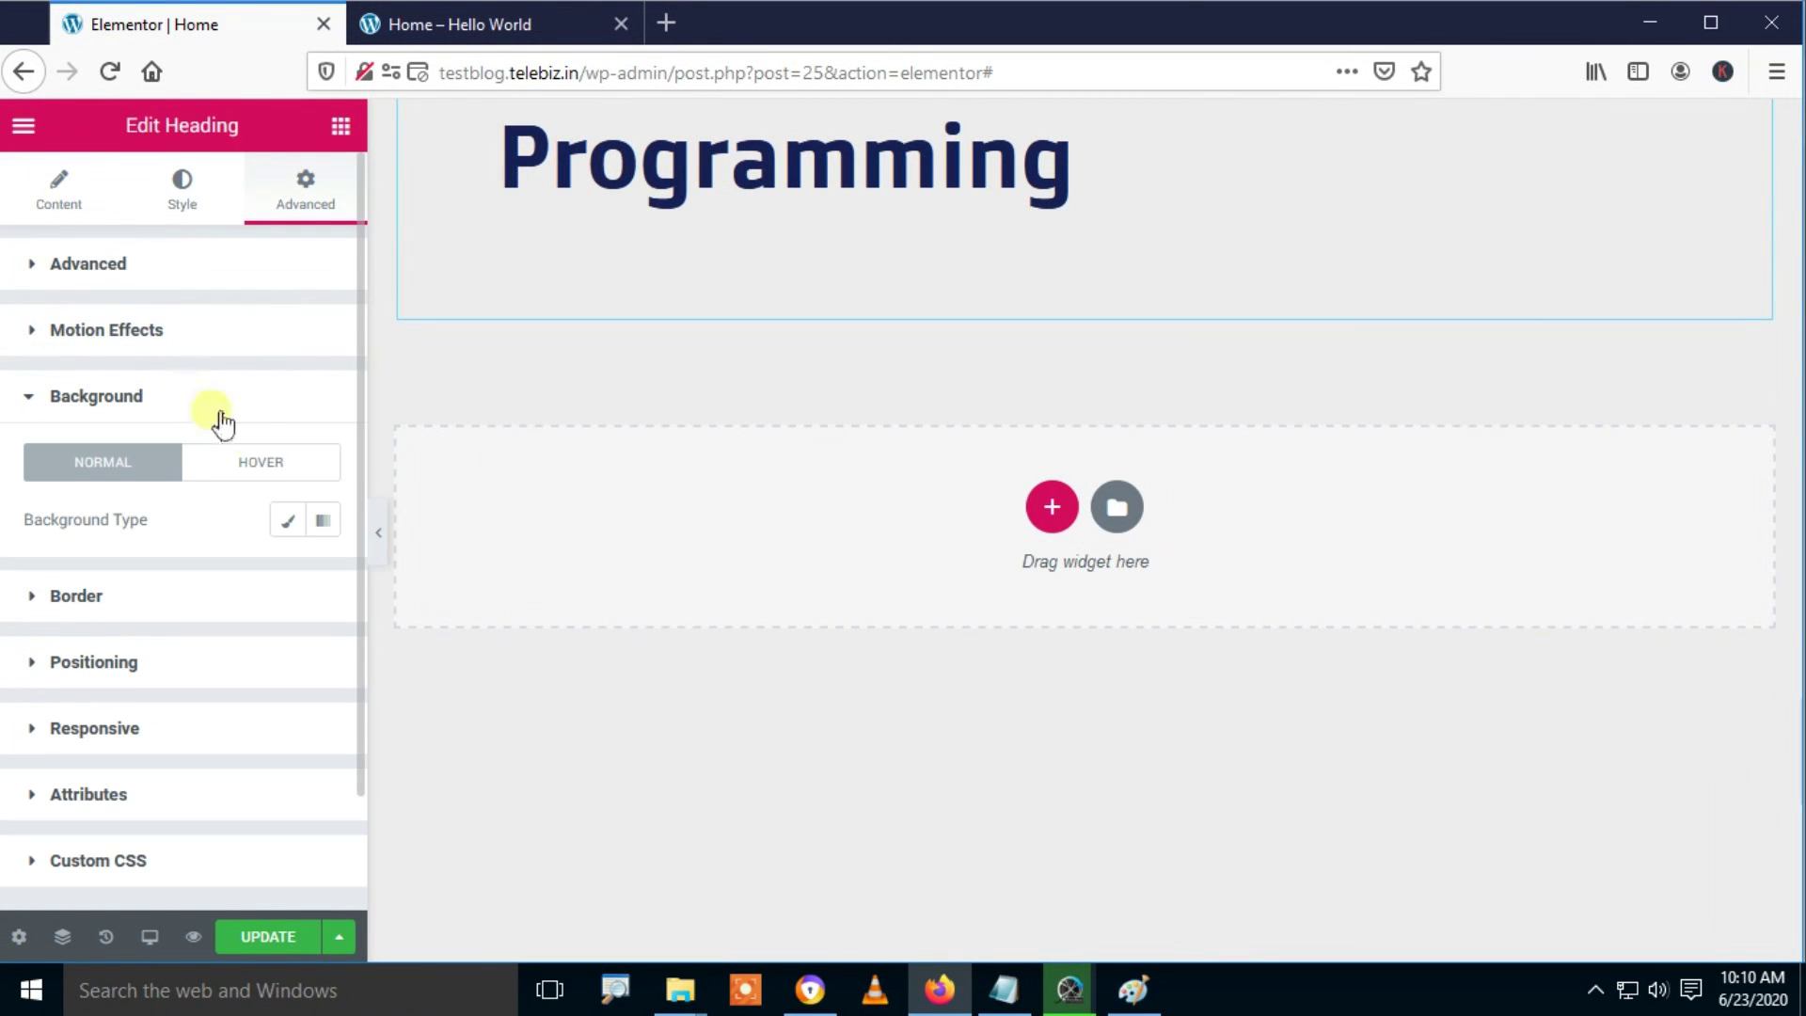
pyautogui.click(272, 464)
pyautogui.click(322, 525)
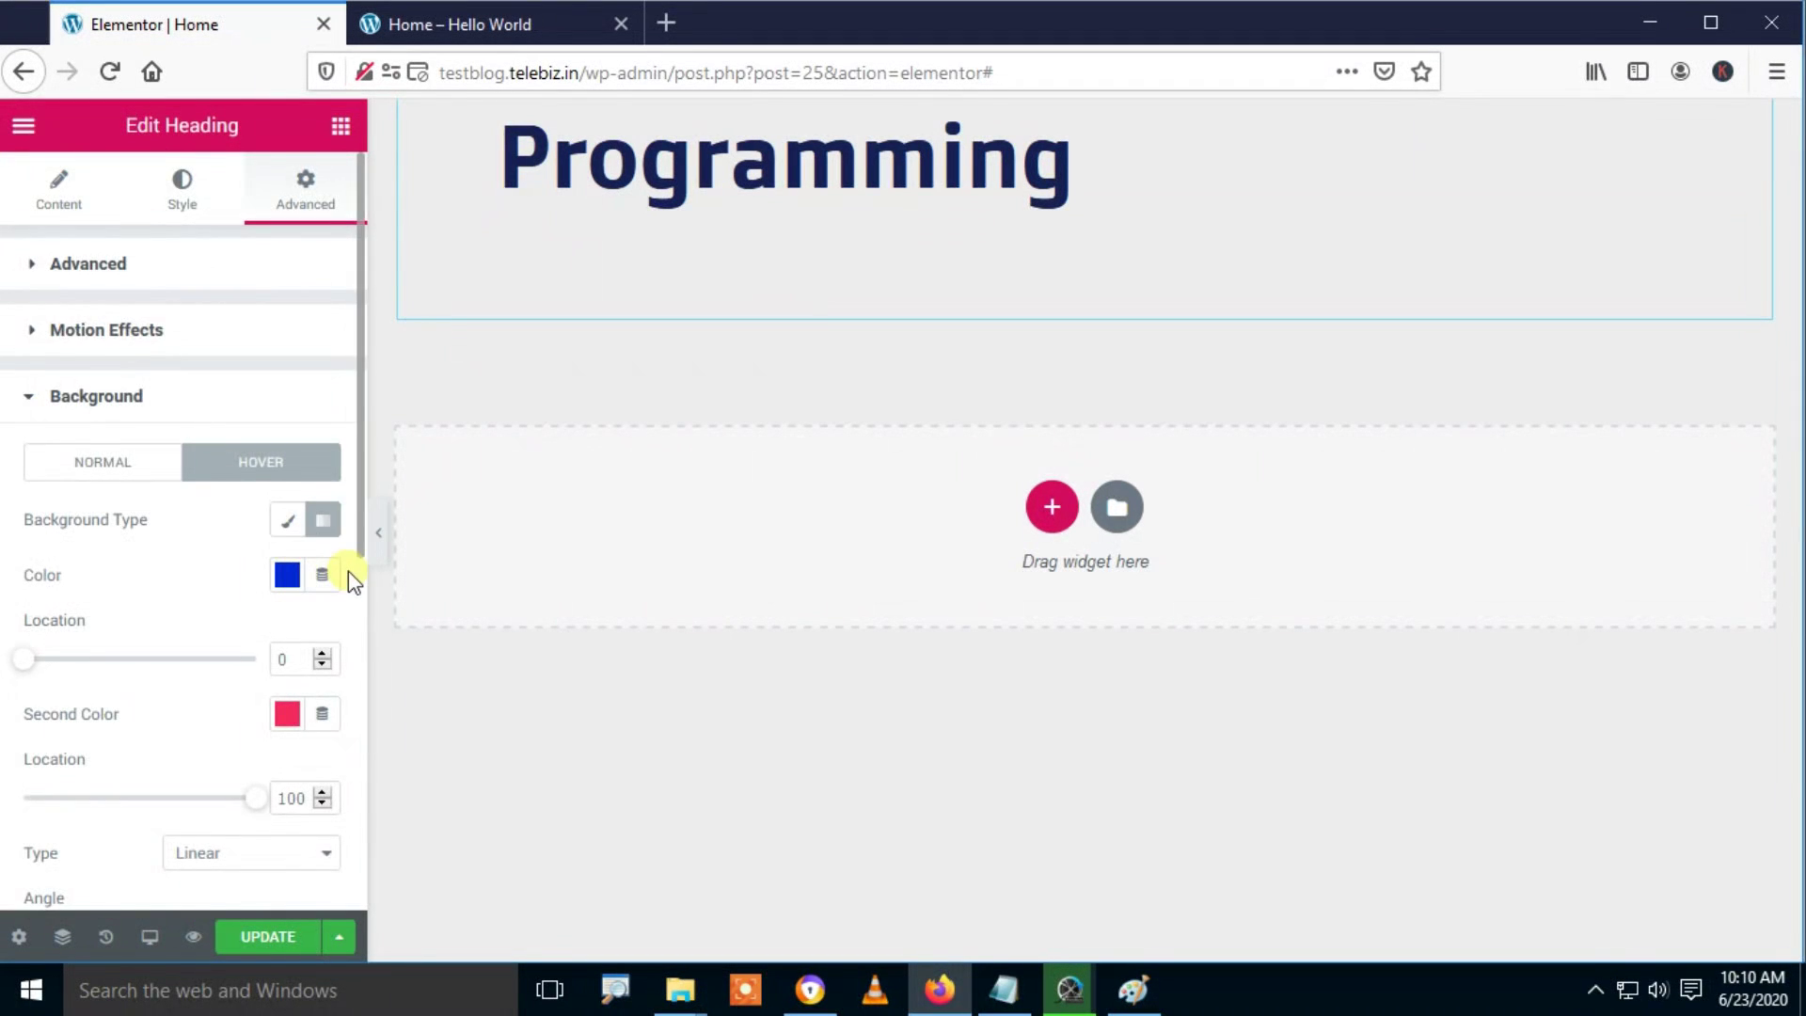
pyautogui.scroll(-5, 348, 571)
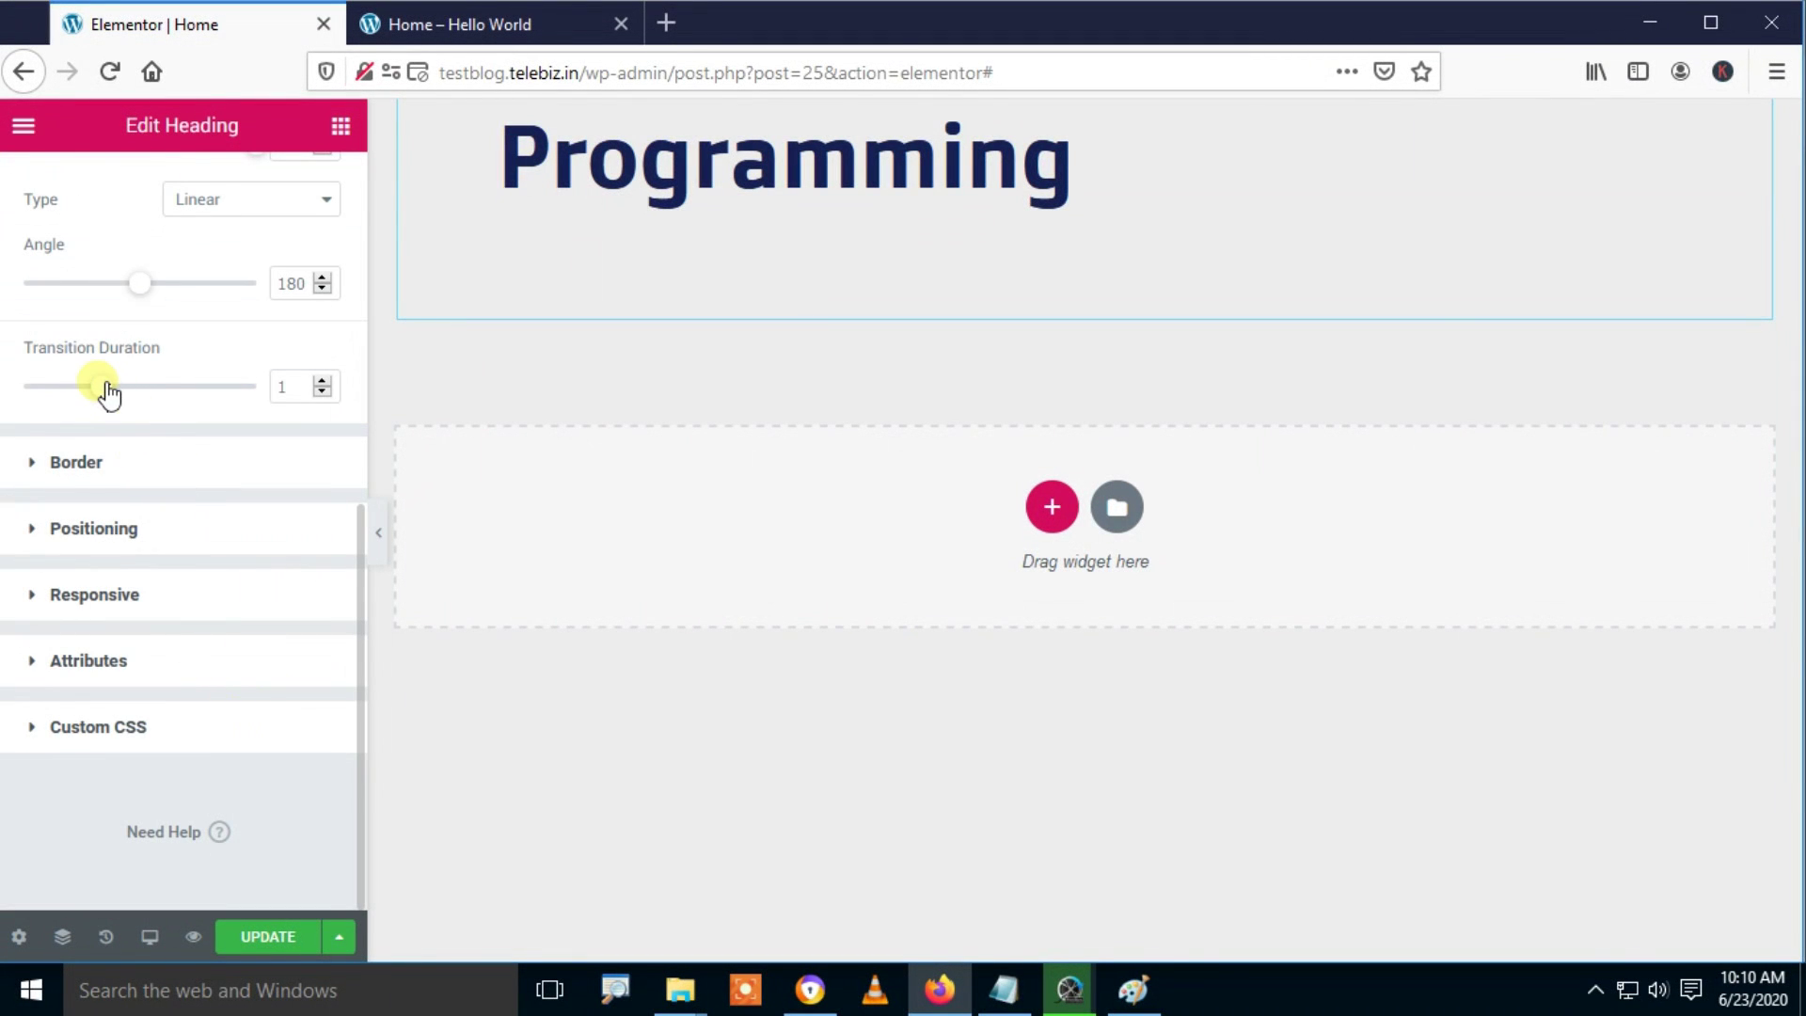
pyautogui.moveTo(106, 395); pyautogui.dragTo(87, 401)
pyautogui.click(301, 936)
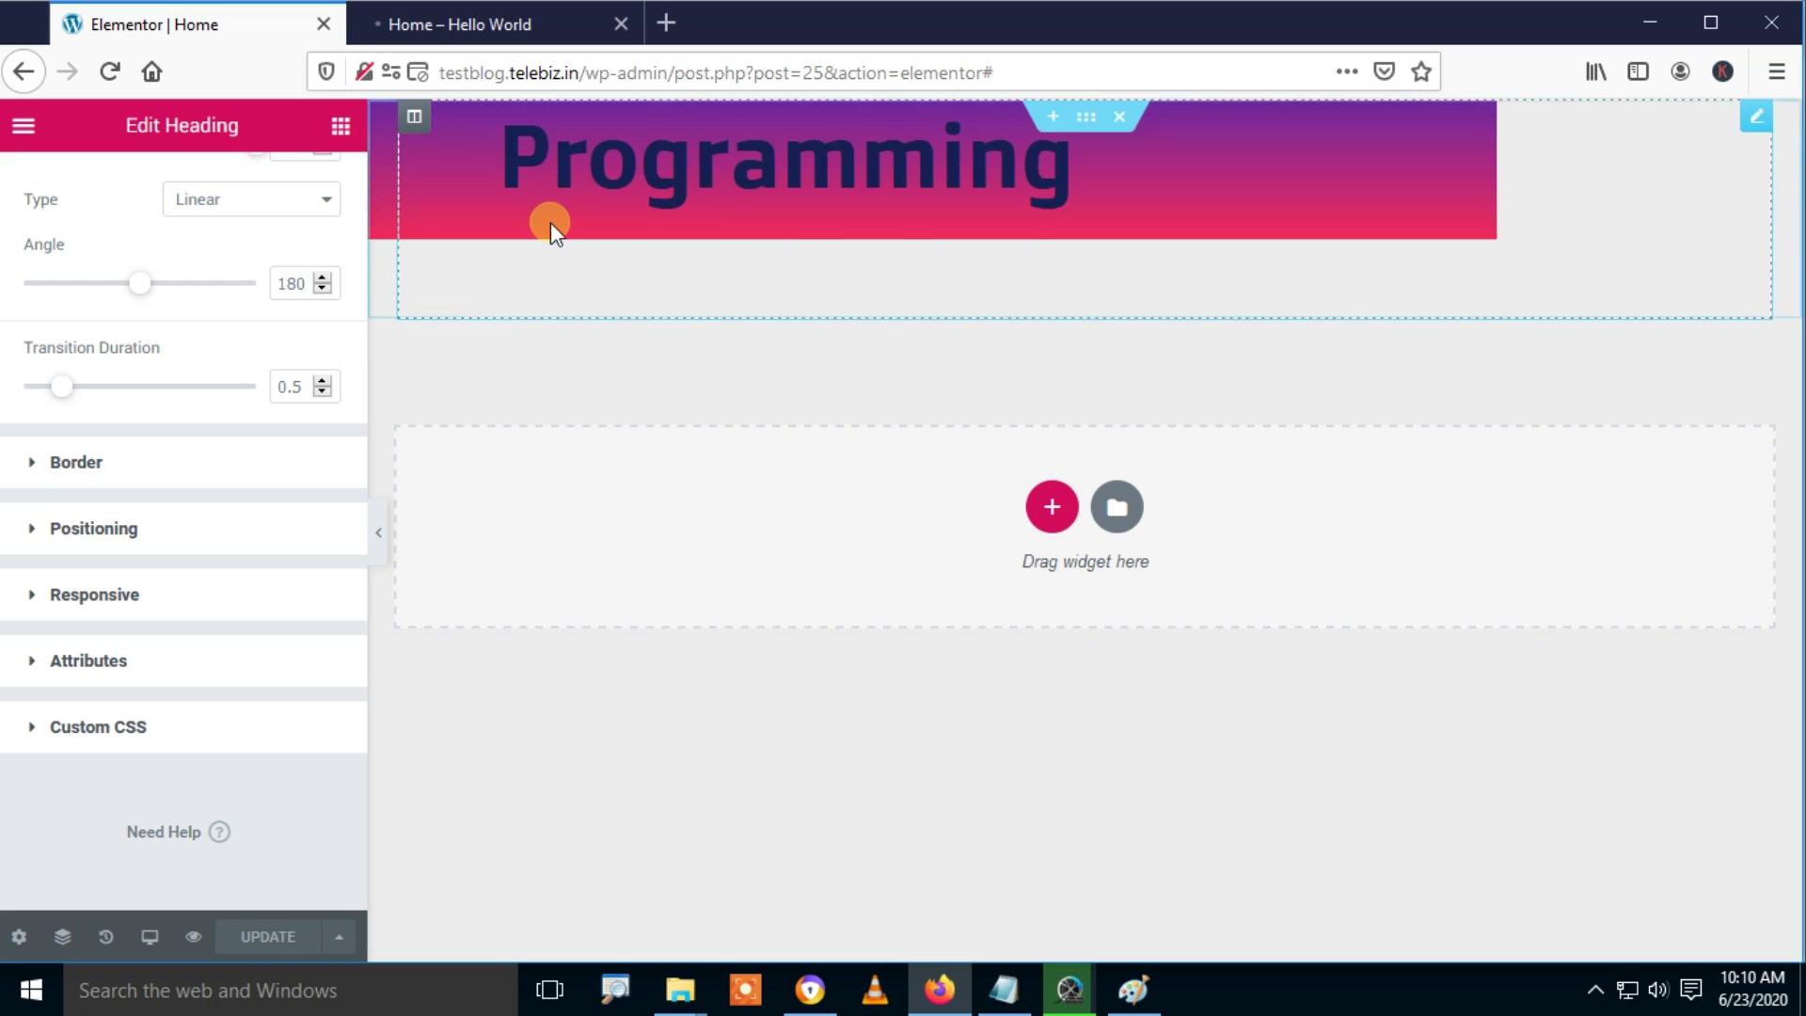
# Step: Set the hover transition duration to 1.6, update the page and check the hover effect in the page preview
pyautogui.click(322, 381)
pyautogui.click(322, 381)
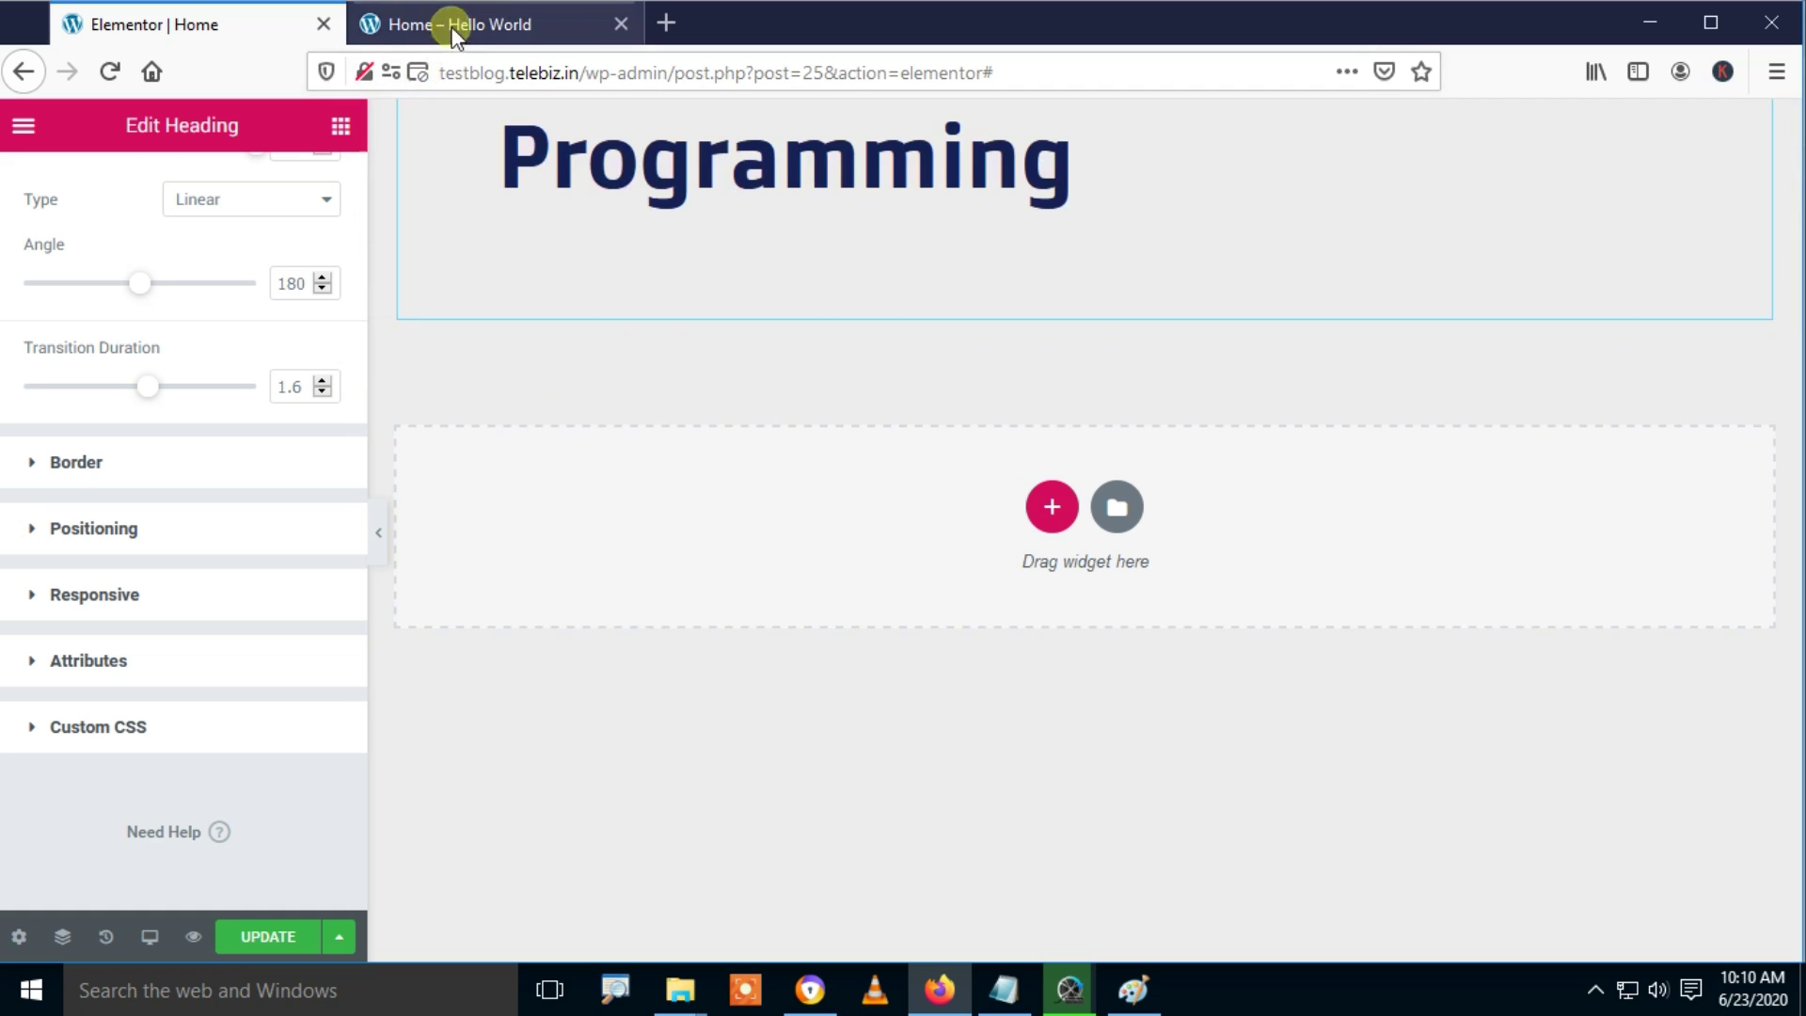
pyautogui.click(272, 937)
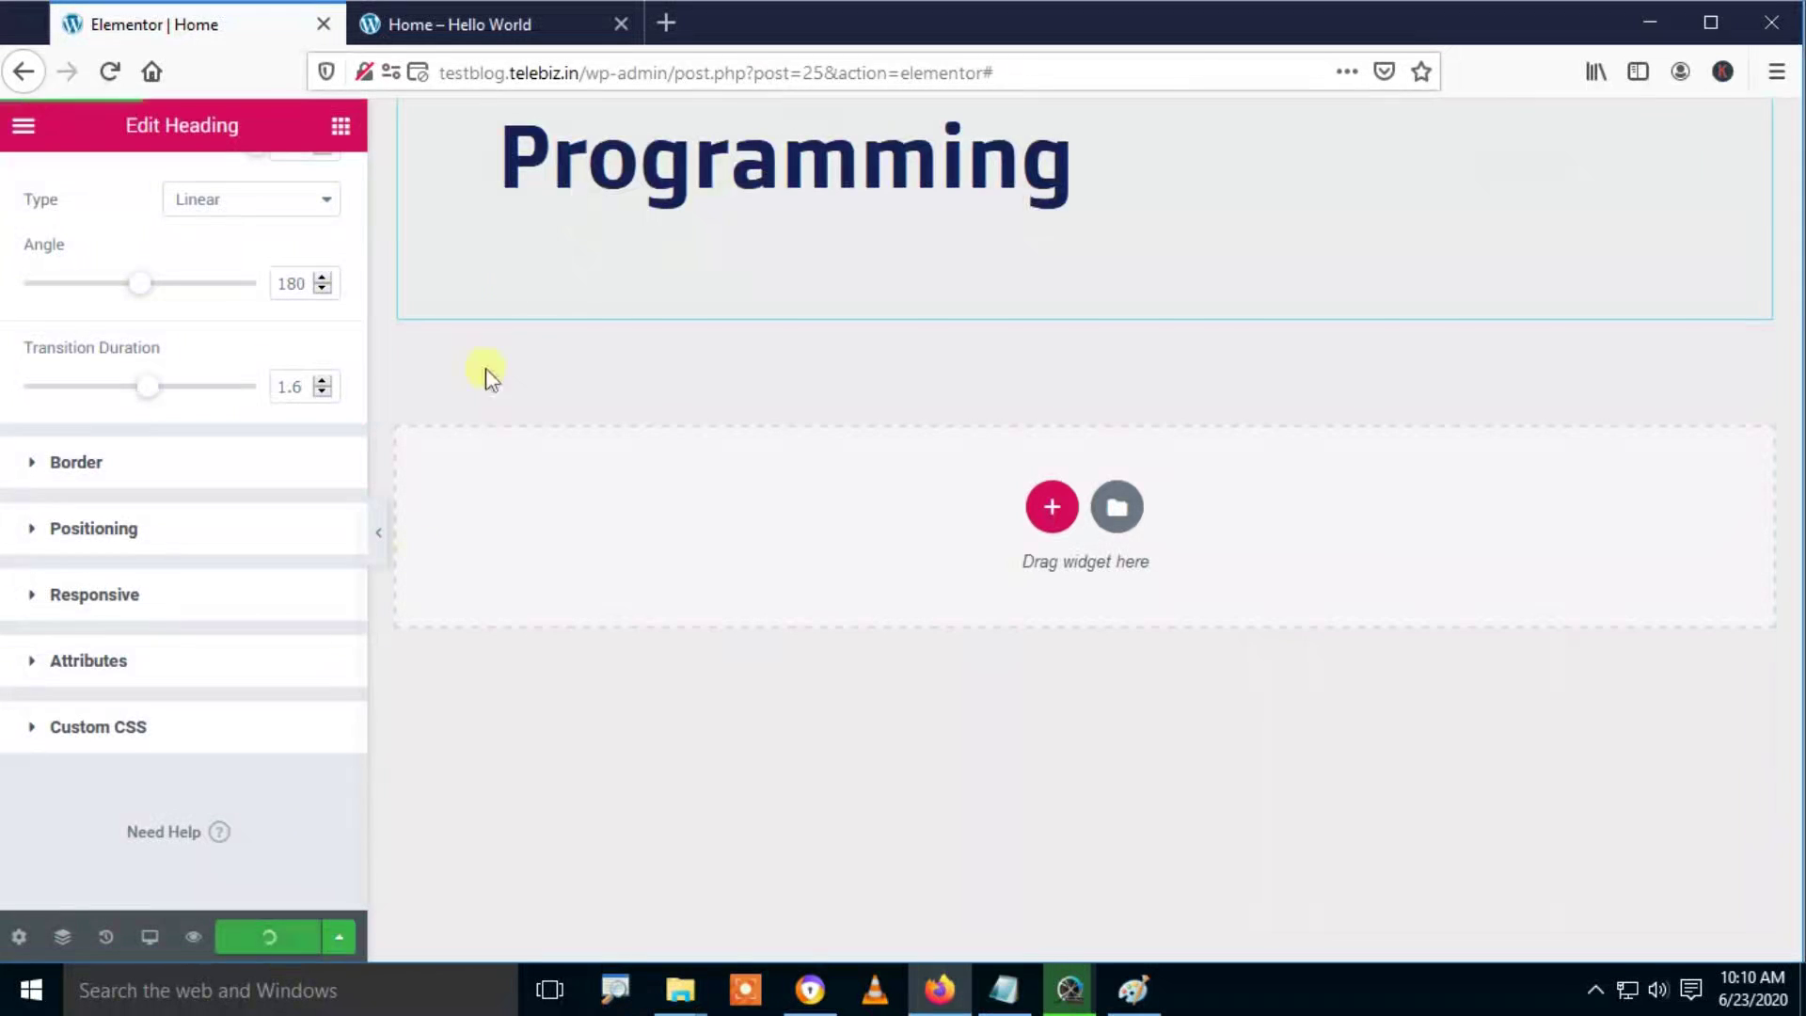
pyautogui.click(495, 26)
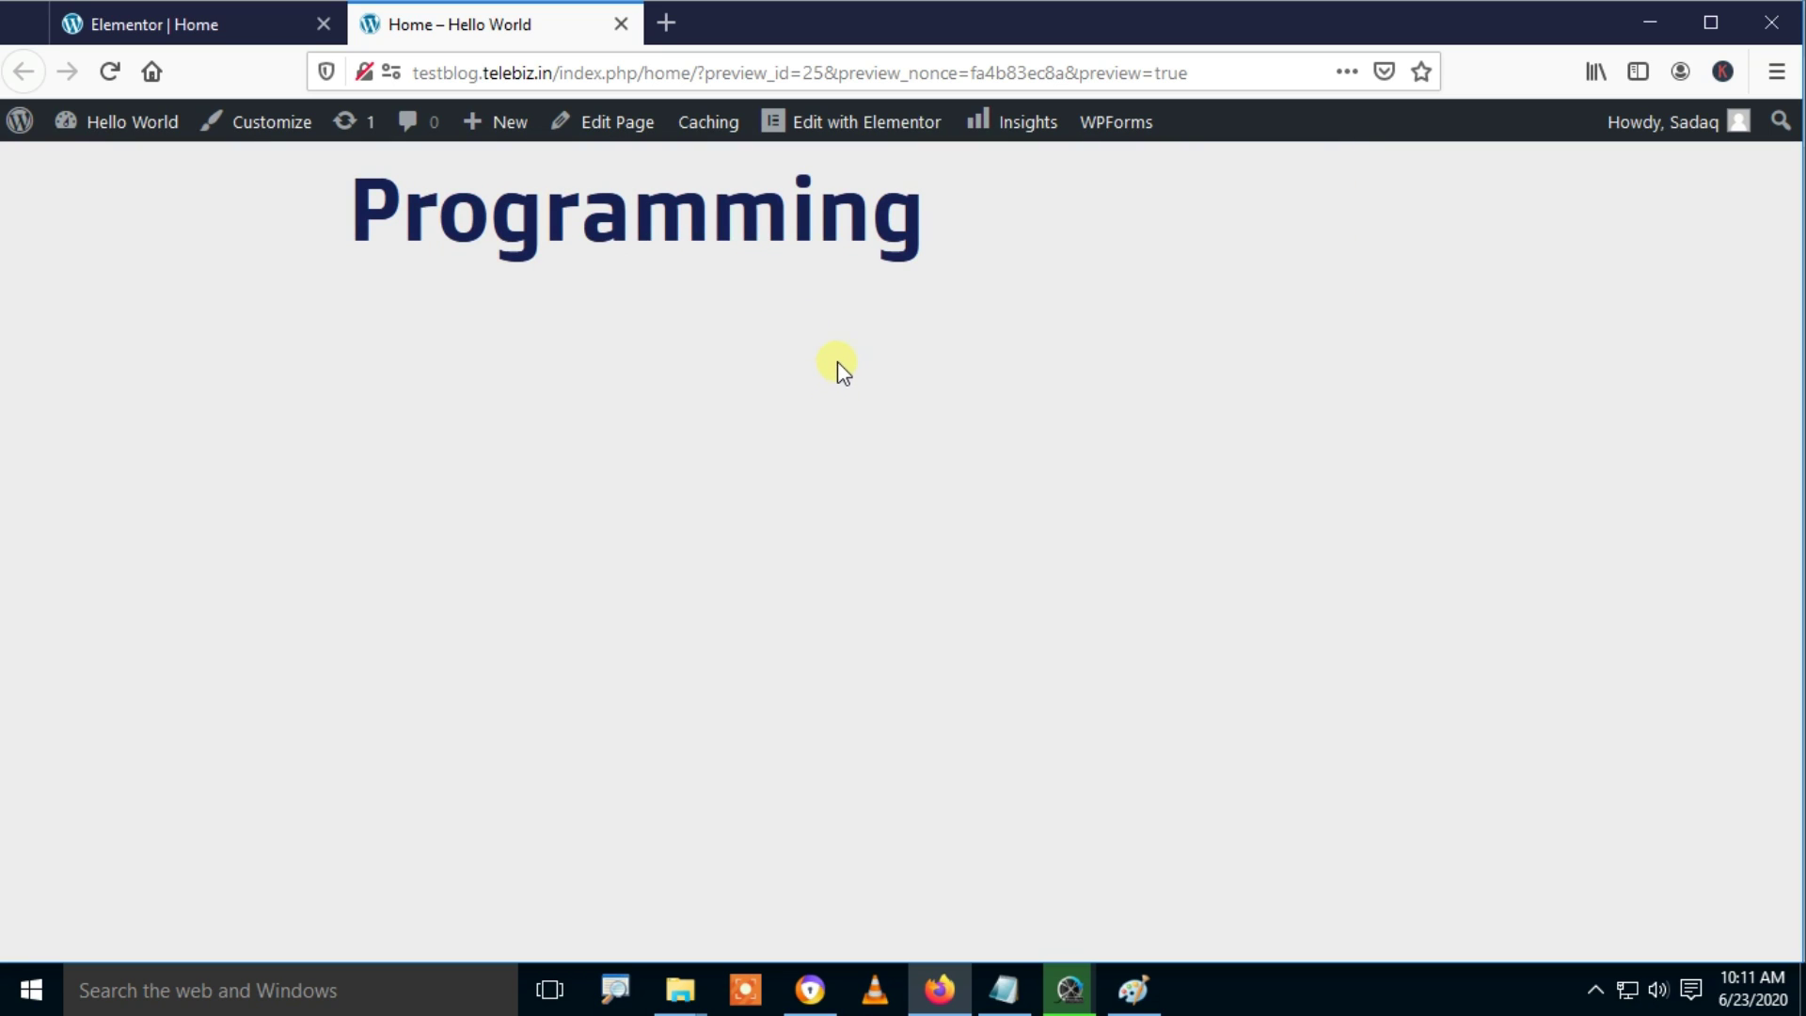
pyautogui.click(247, 26)
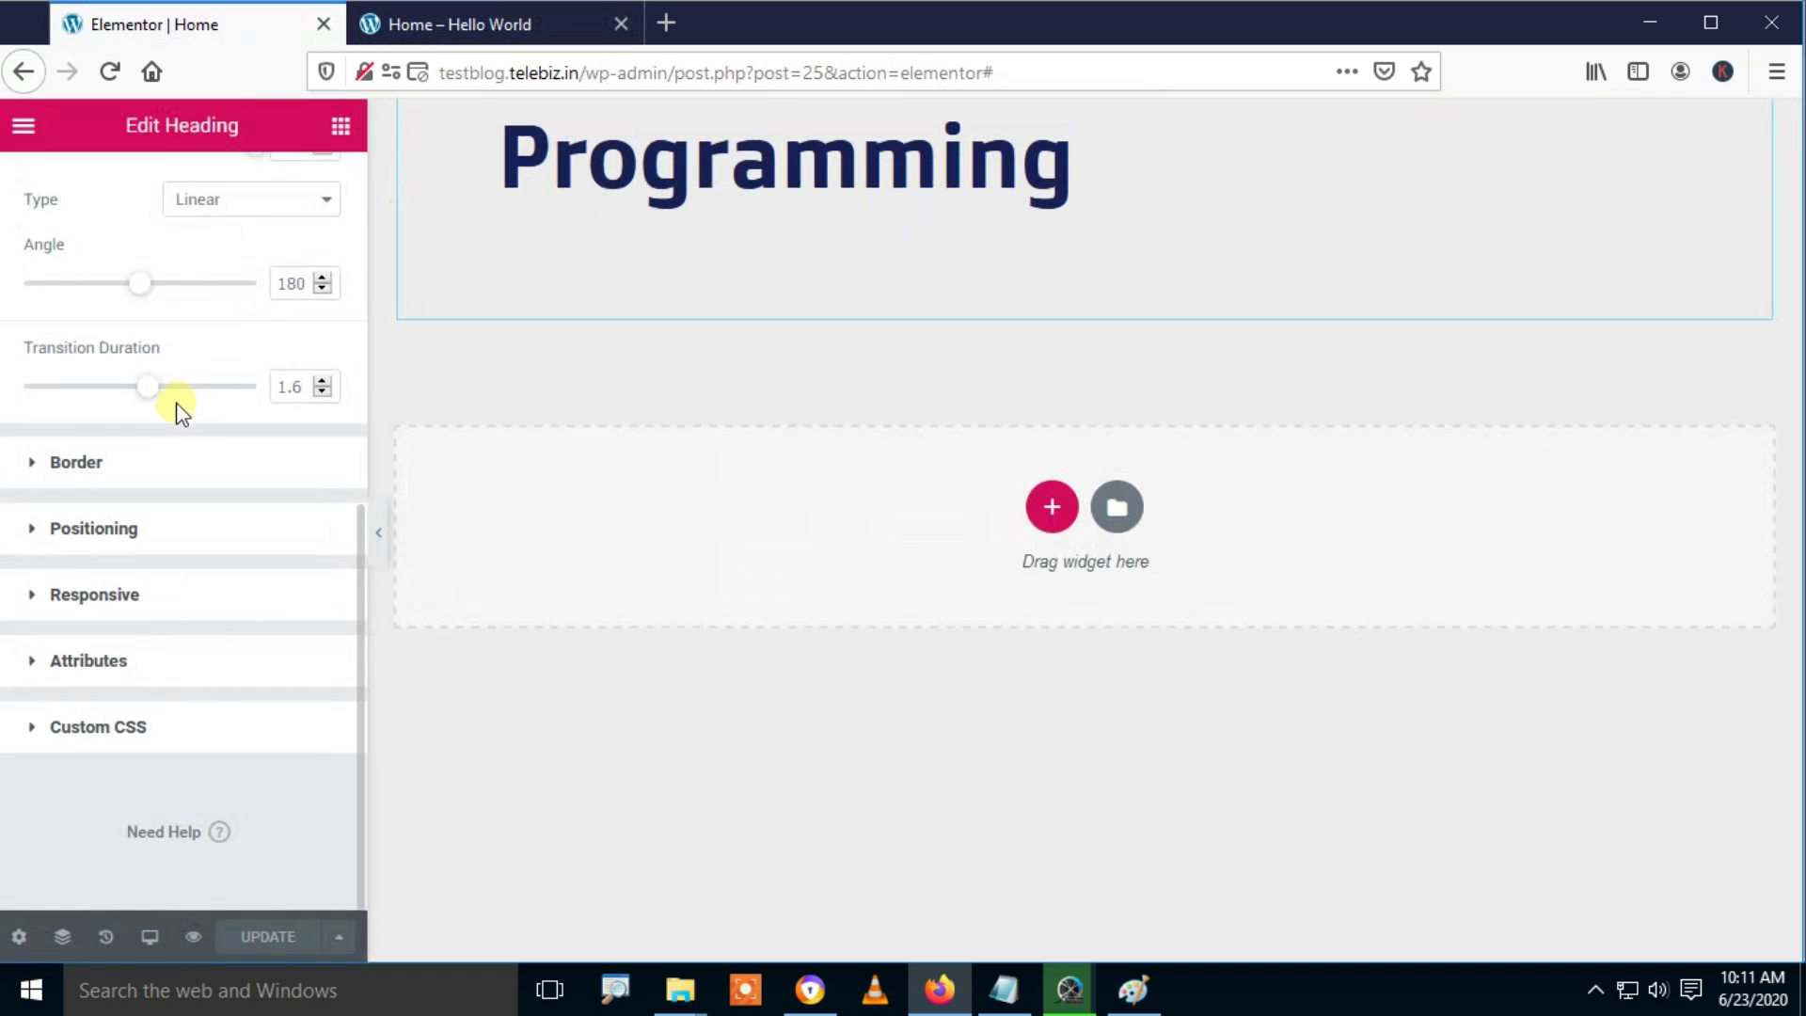
# Step: Set the hover transition duration to 0.7, remove the hover Gradient background and close the Background settings
pyautogui.moveTo(160, 388); pyautogui.dragTo(97, 396)
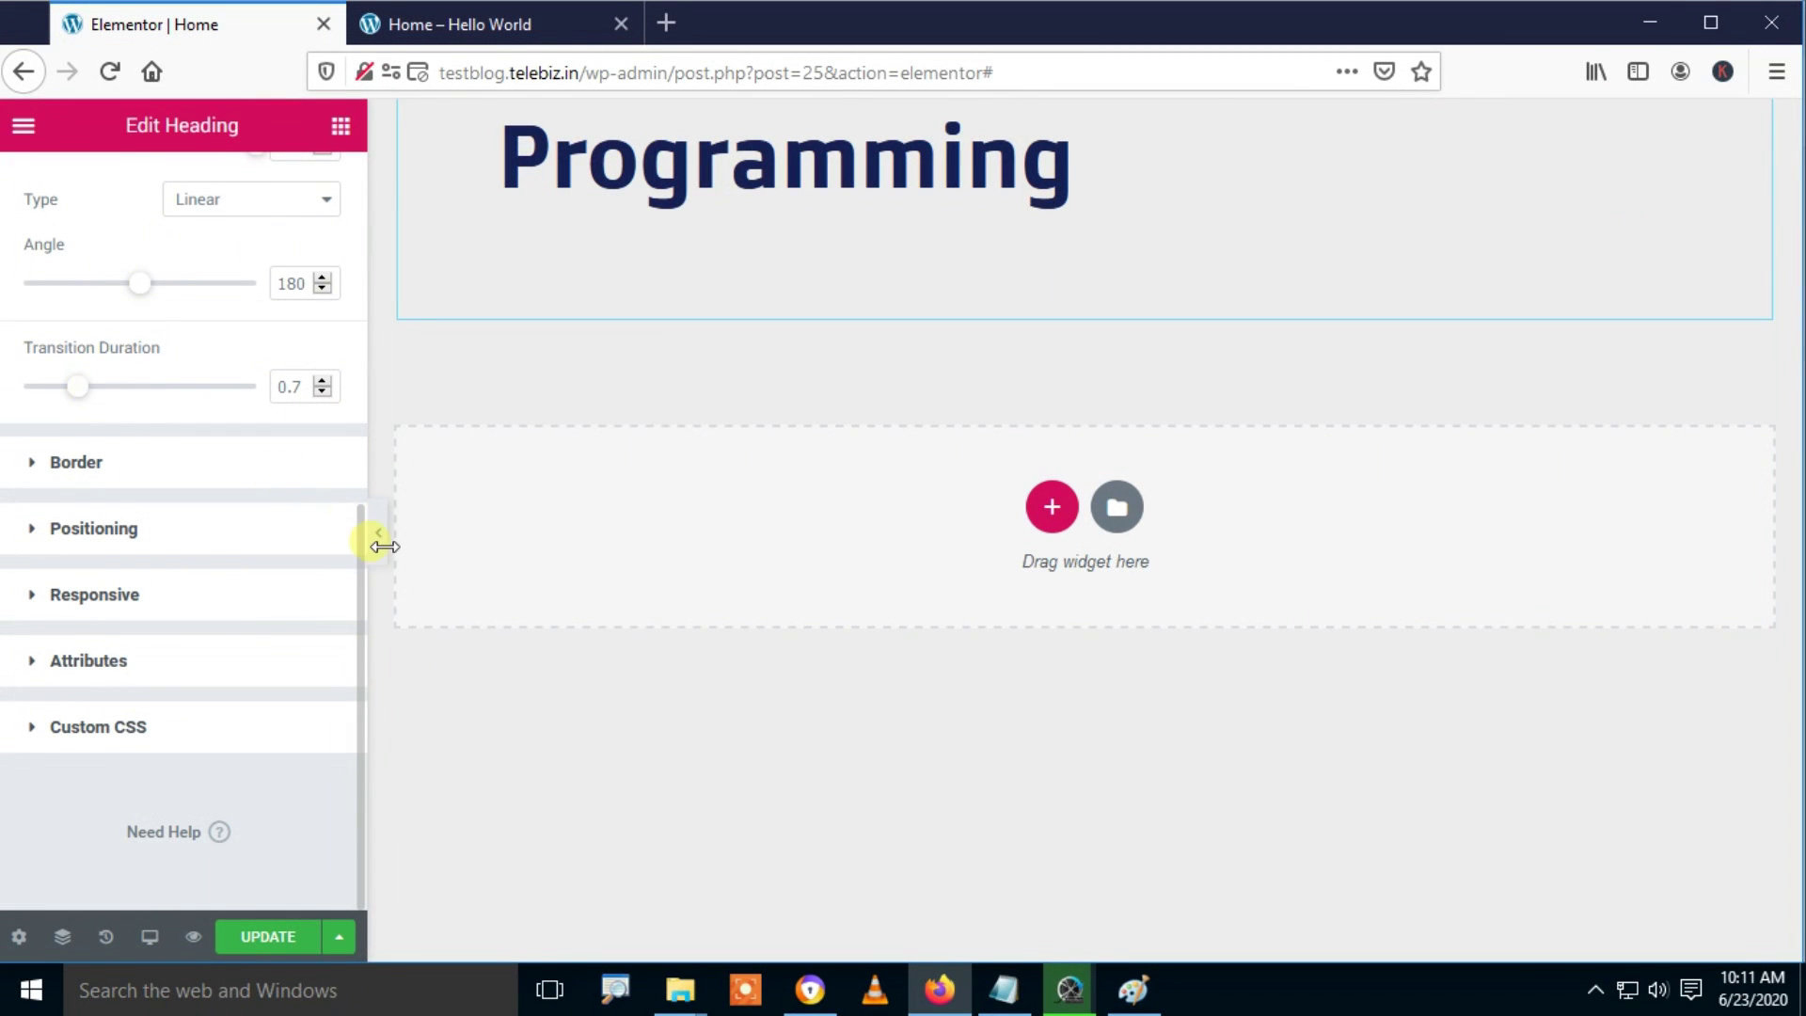
pyautogui.moveTo(354, 567); pyautogui.dragTo(384, 320)
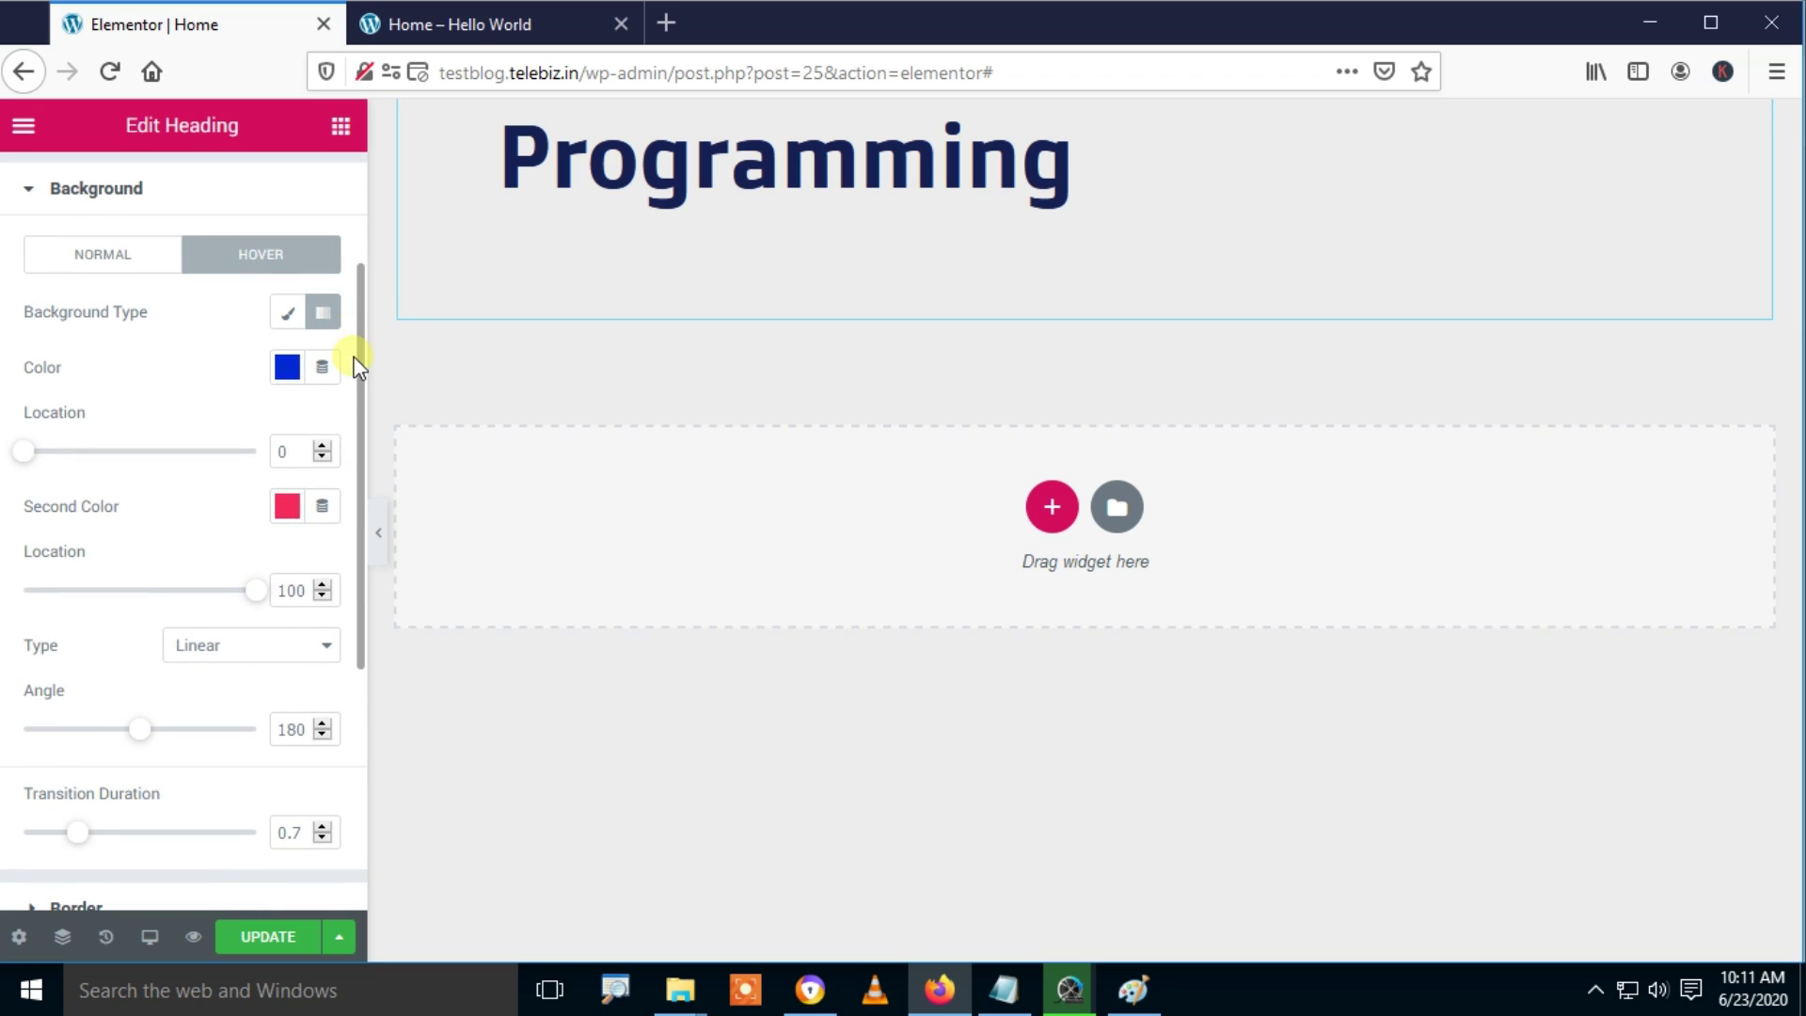
pyautogui.moveTo(359, 364); pyautogui.dragTo(367, 319)
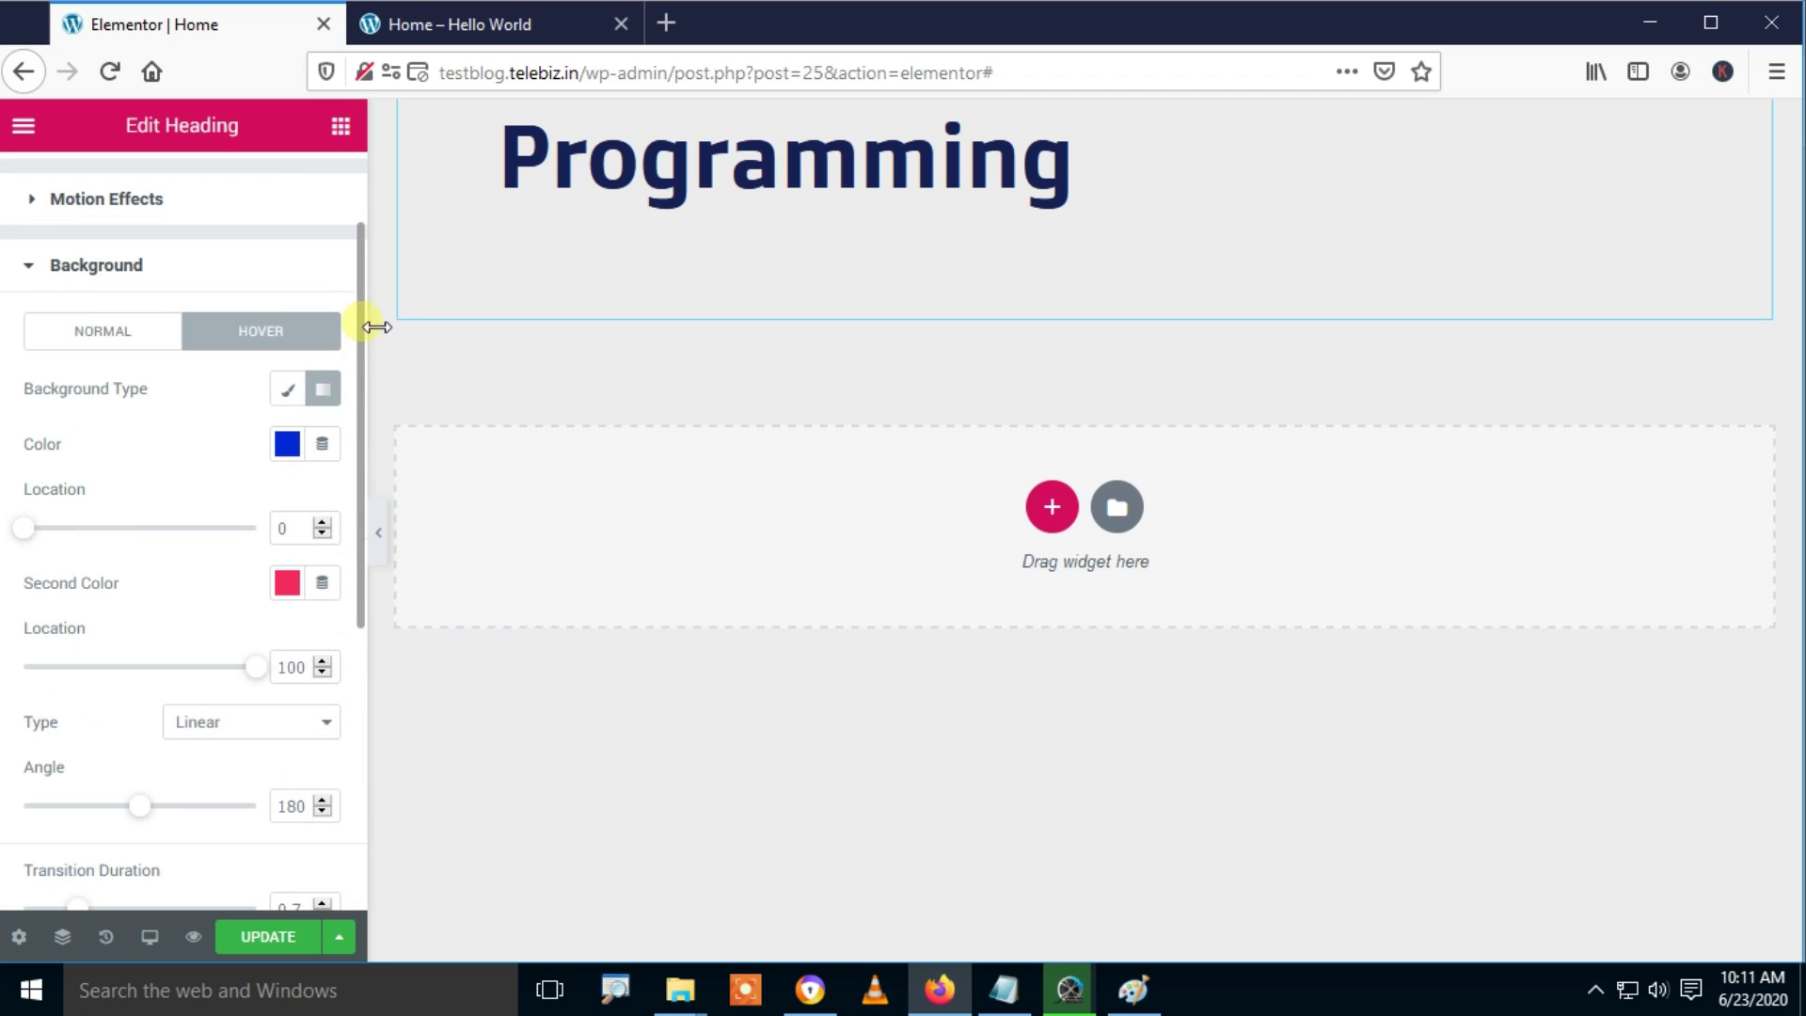
pyautogui.click(325, 391)
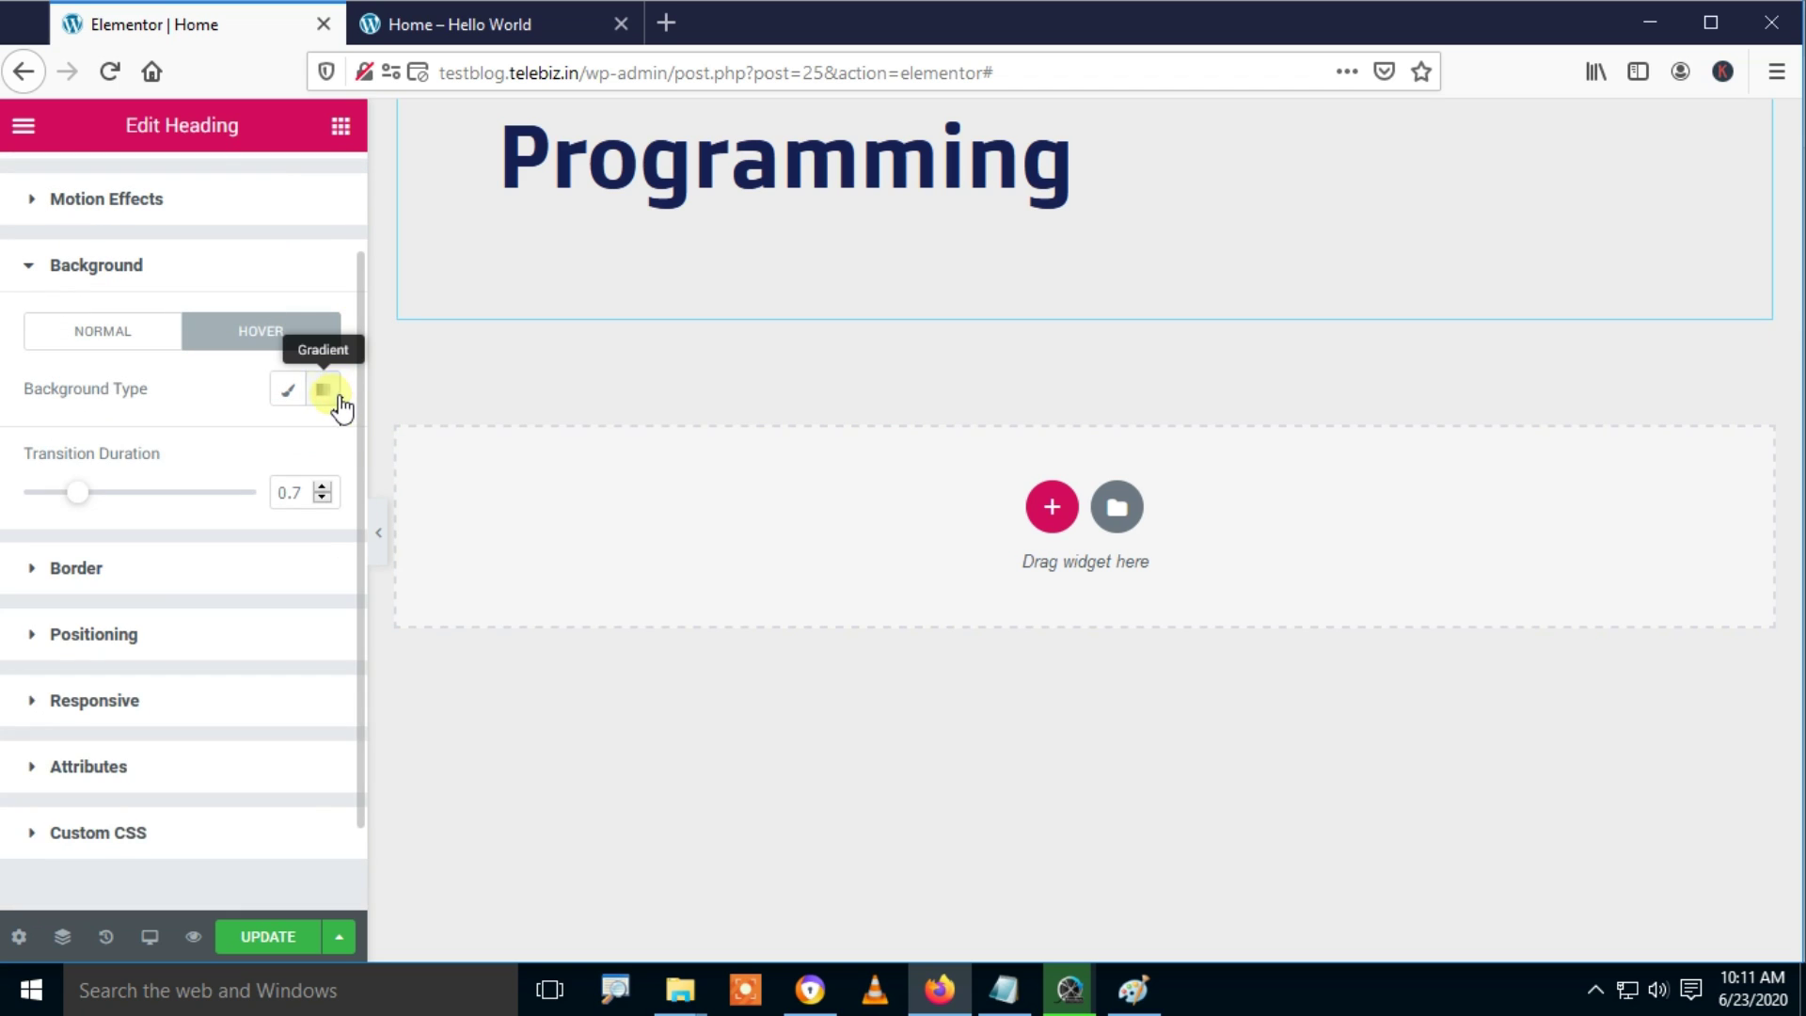
pyautogui.click(42, 270)
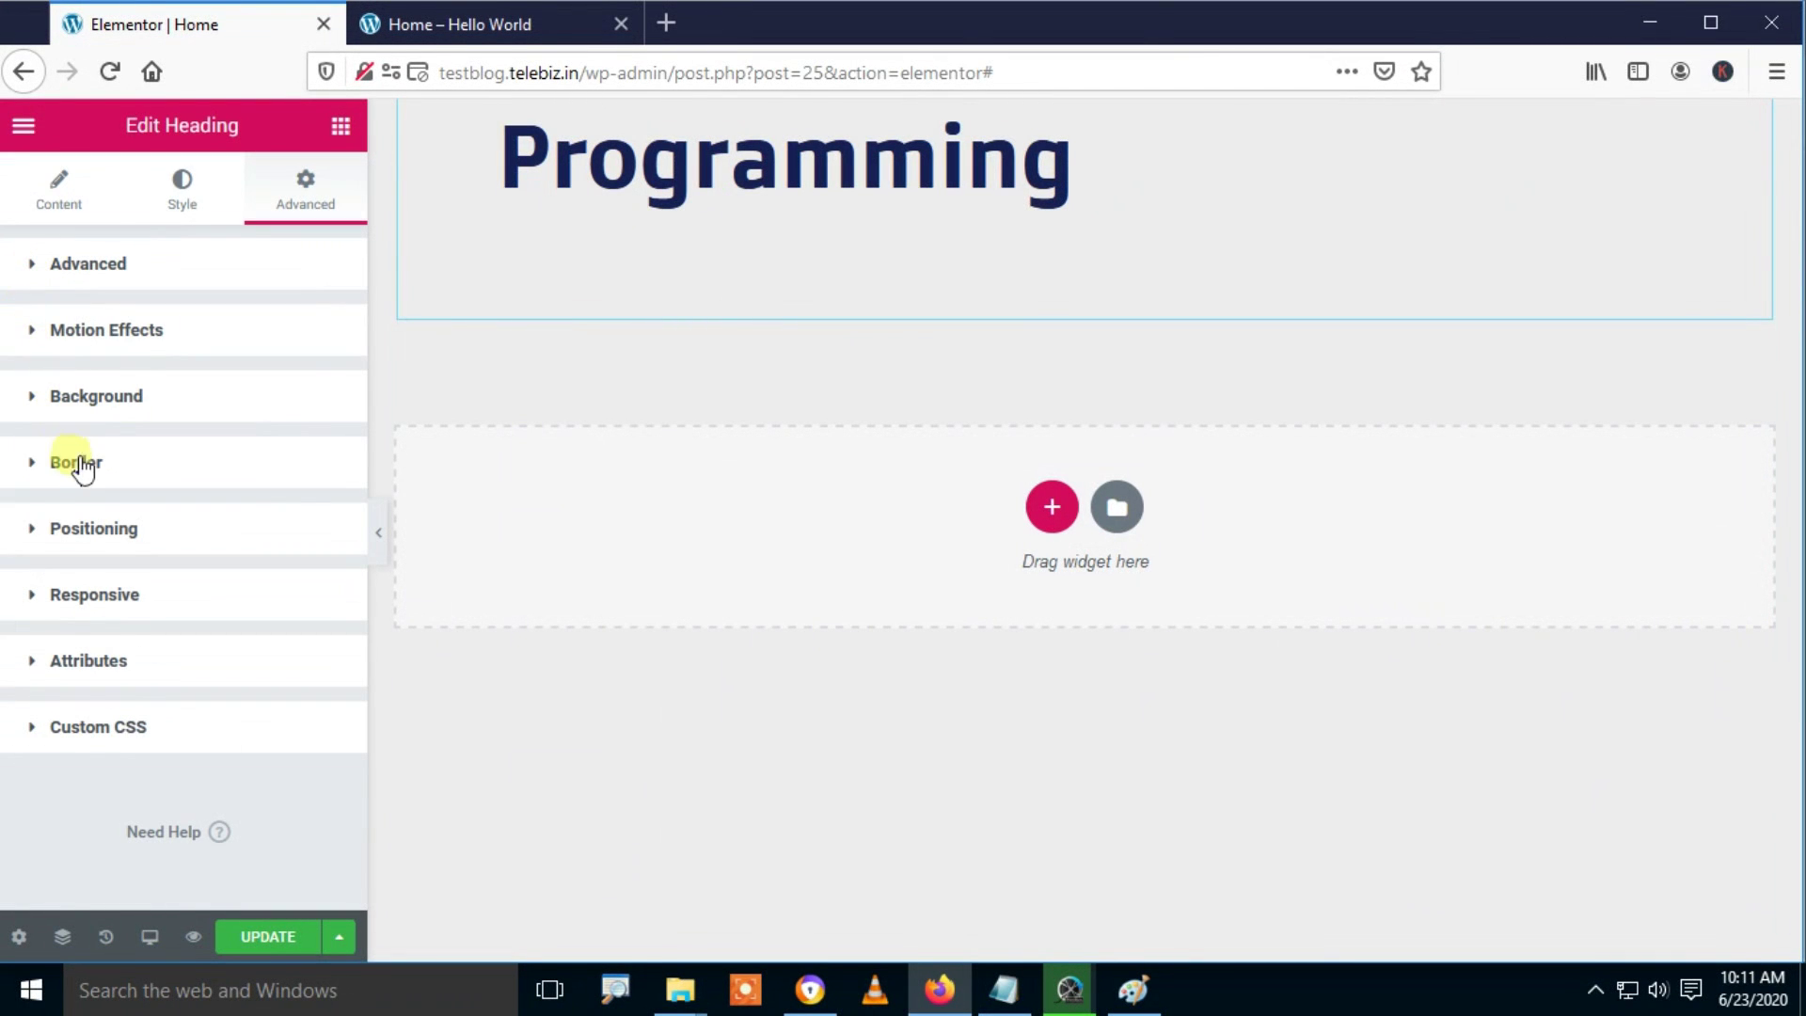
# Step: Give the heading a Solid border and view it at full page width before returning to the Border settings
pyautogui.click(122, 478)
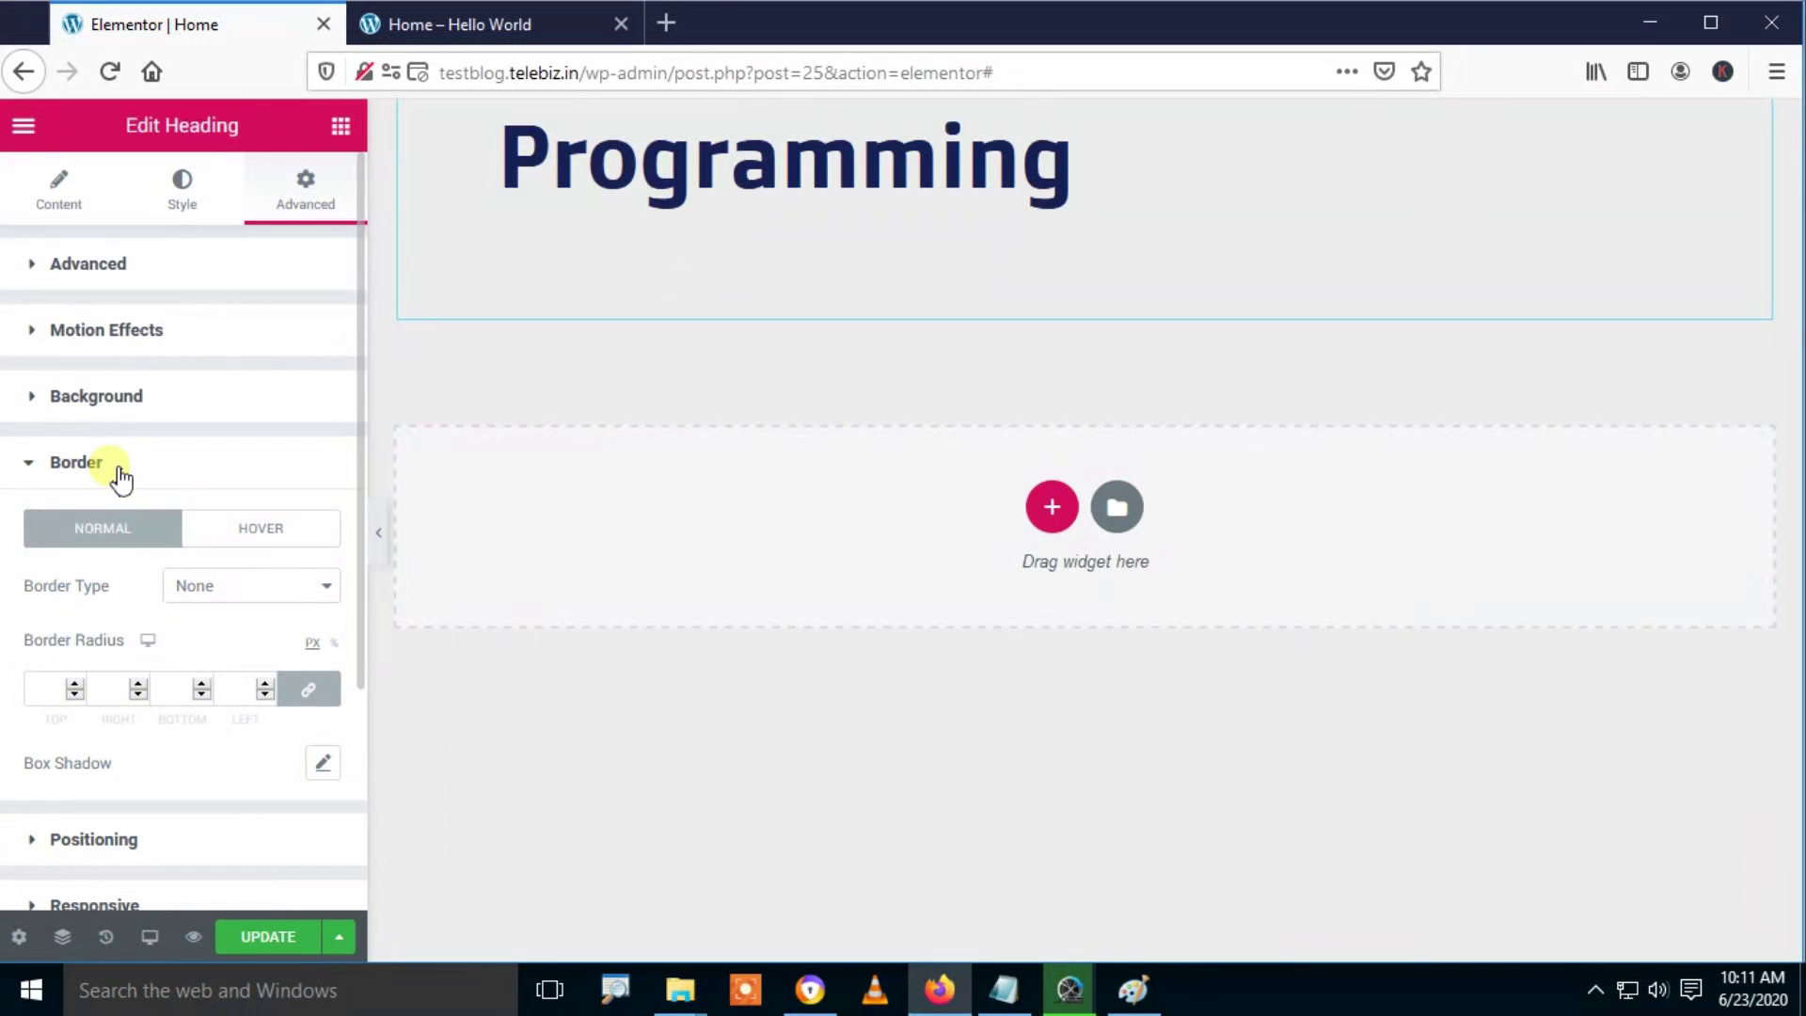
pyautogui.click(201, 593)
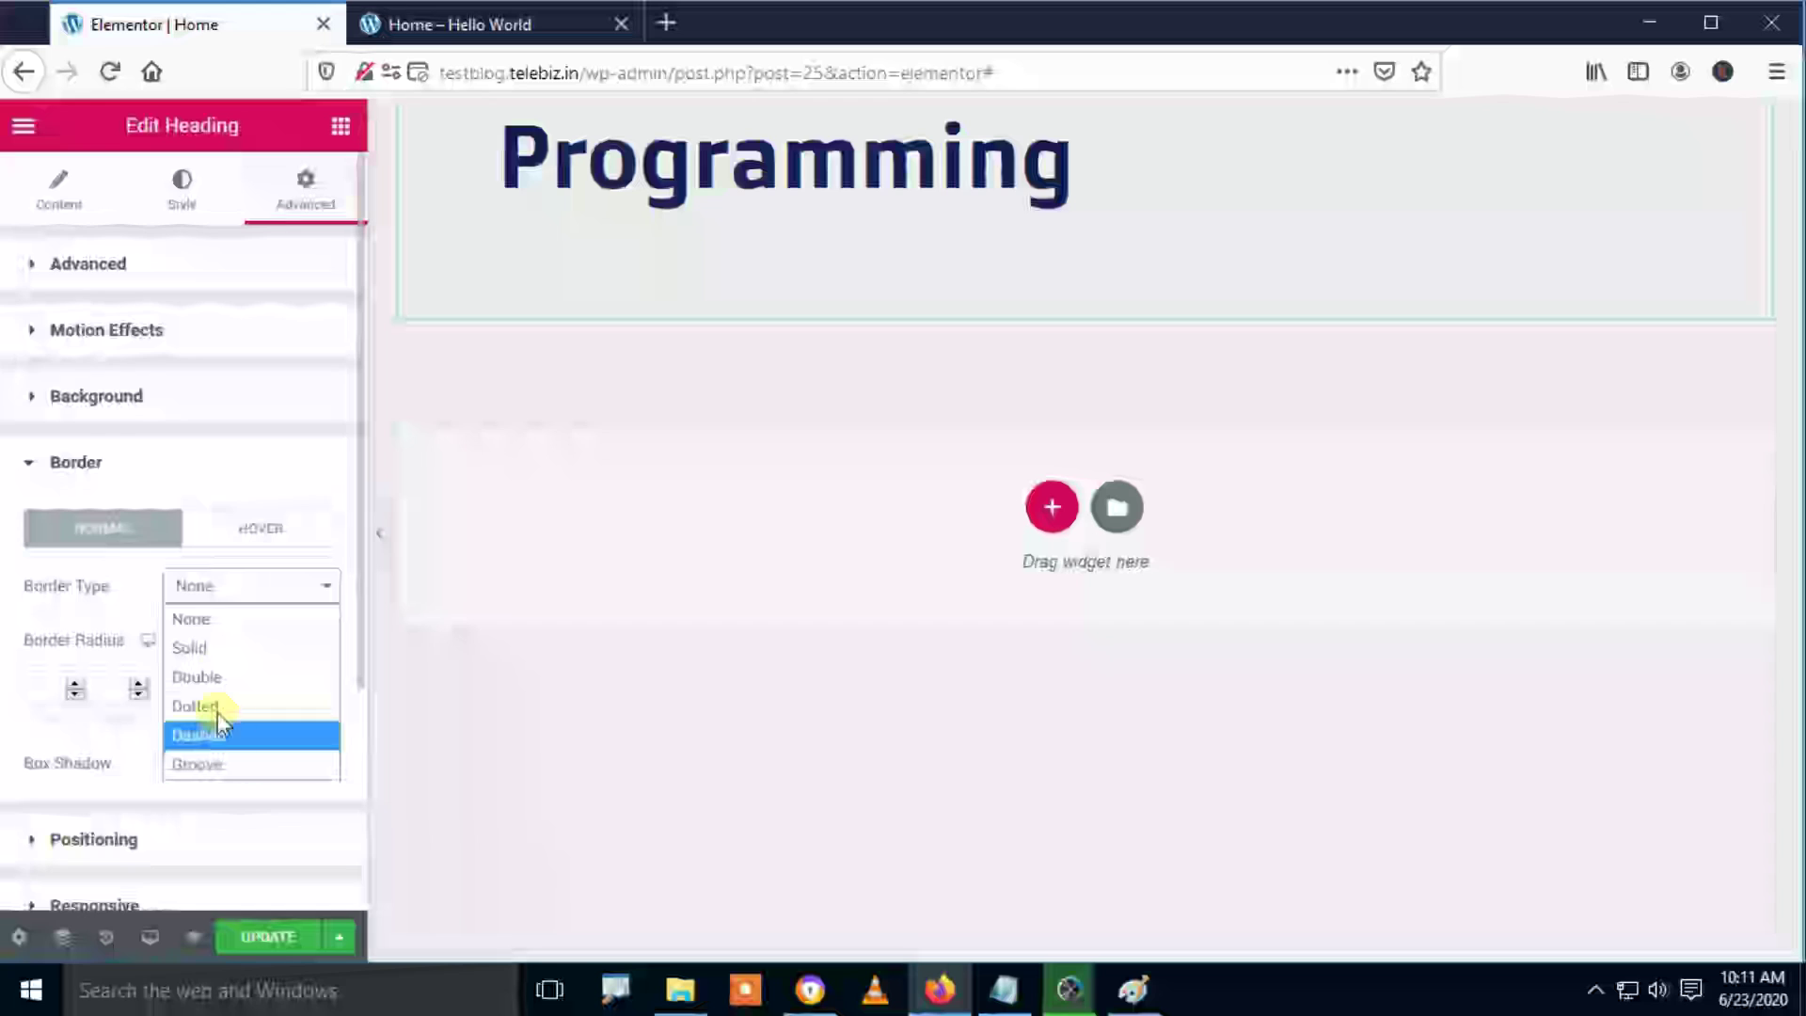
pyautogui.click(216, 647)
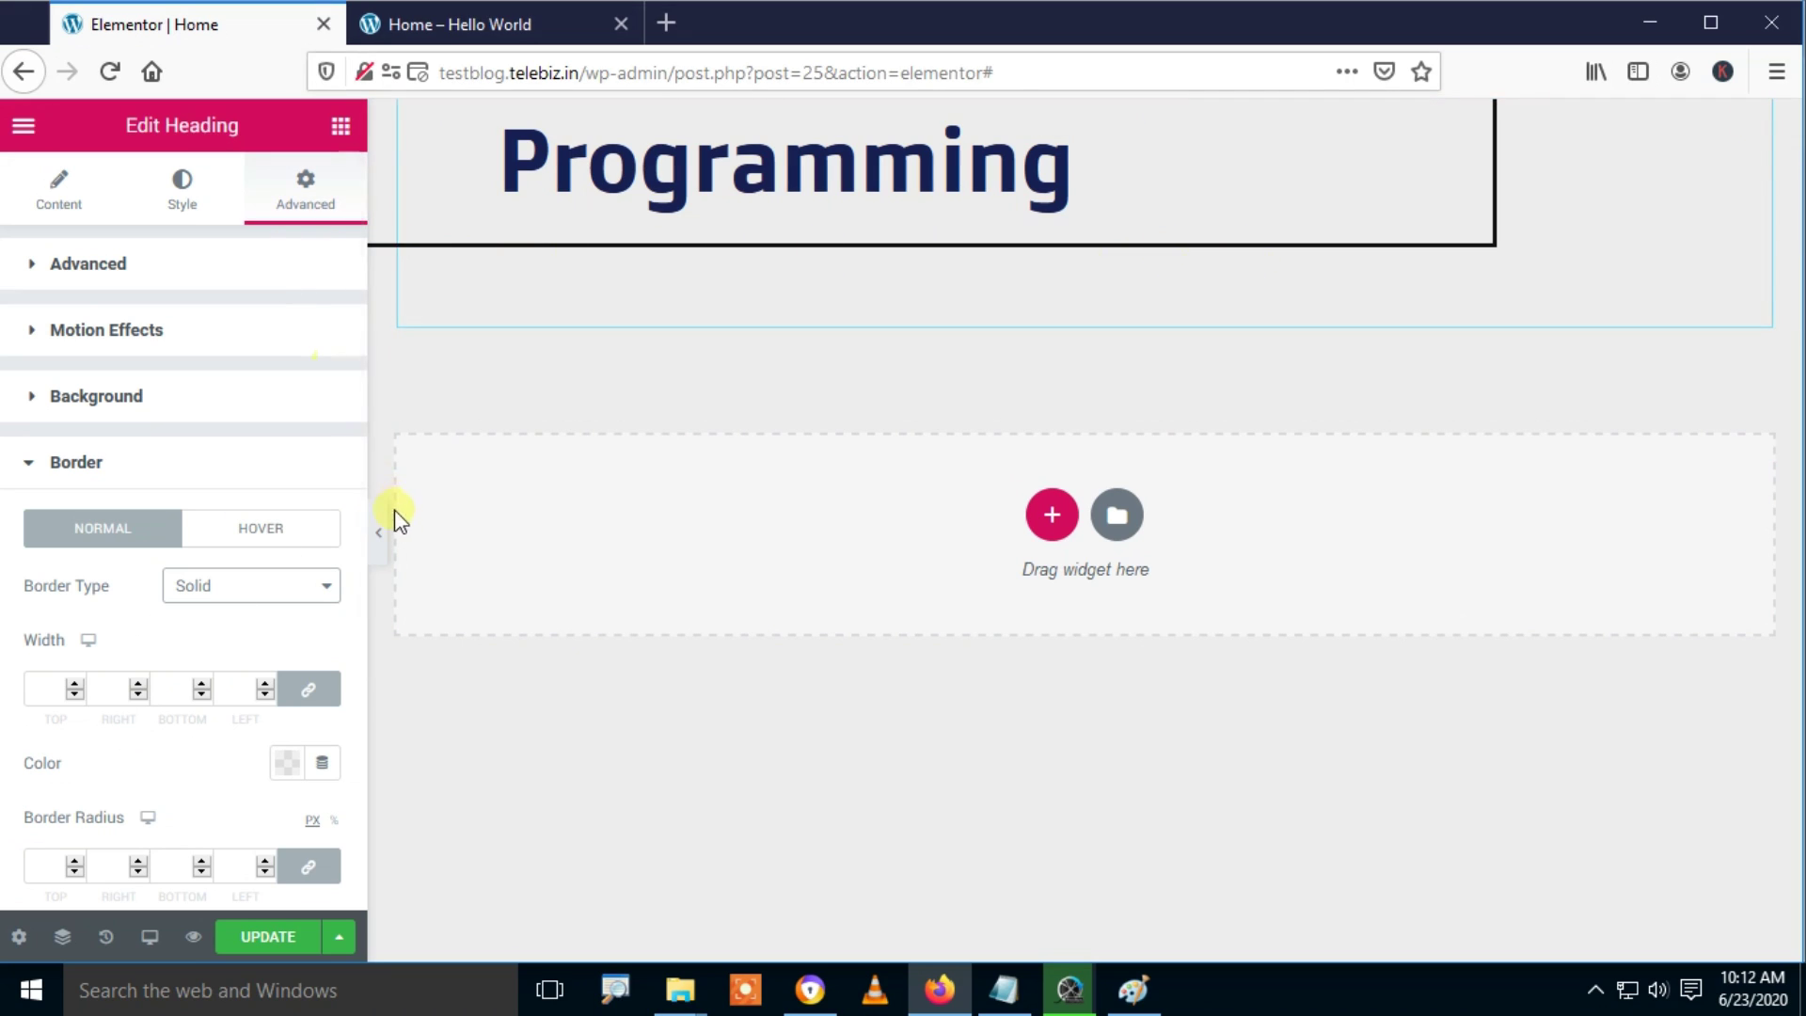
pyautogui.click(381, 533)
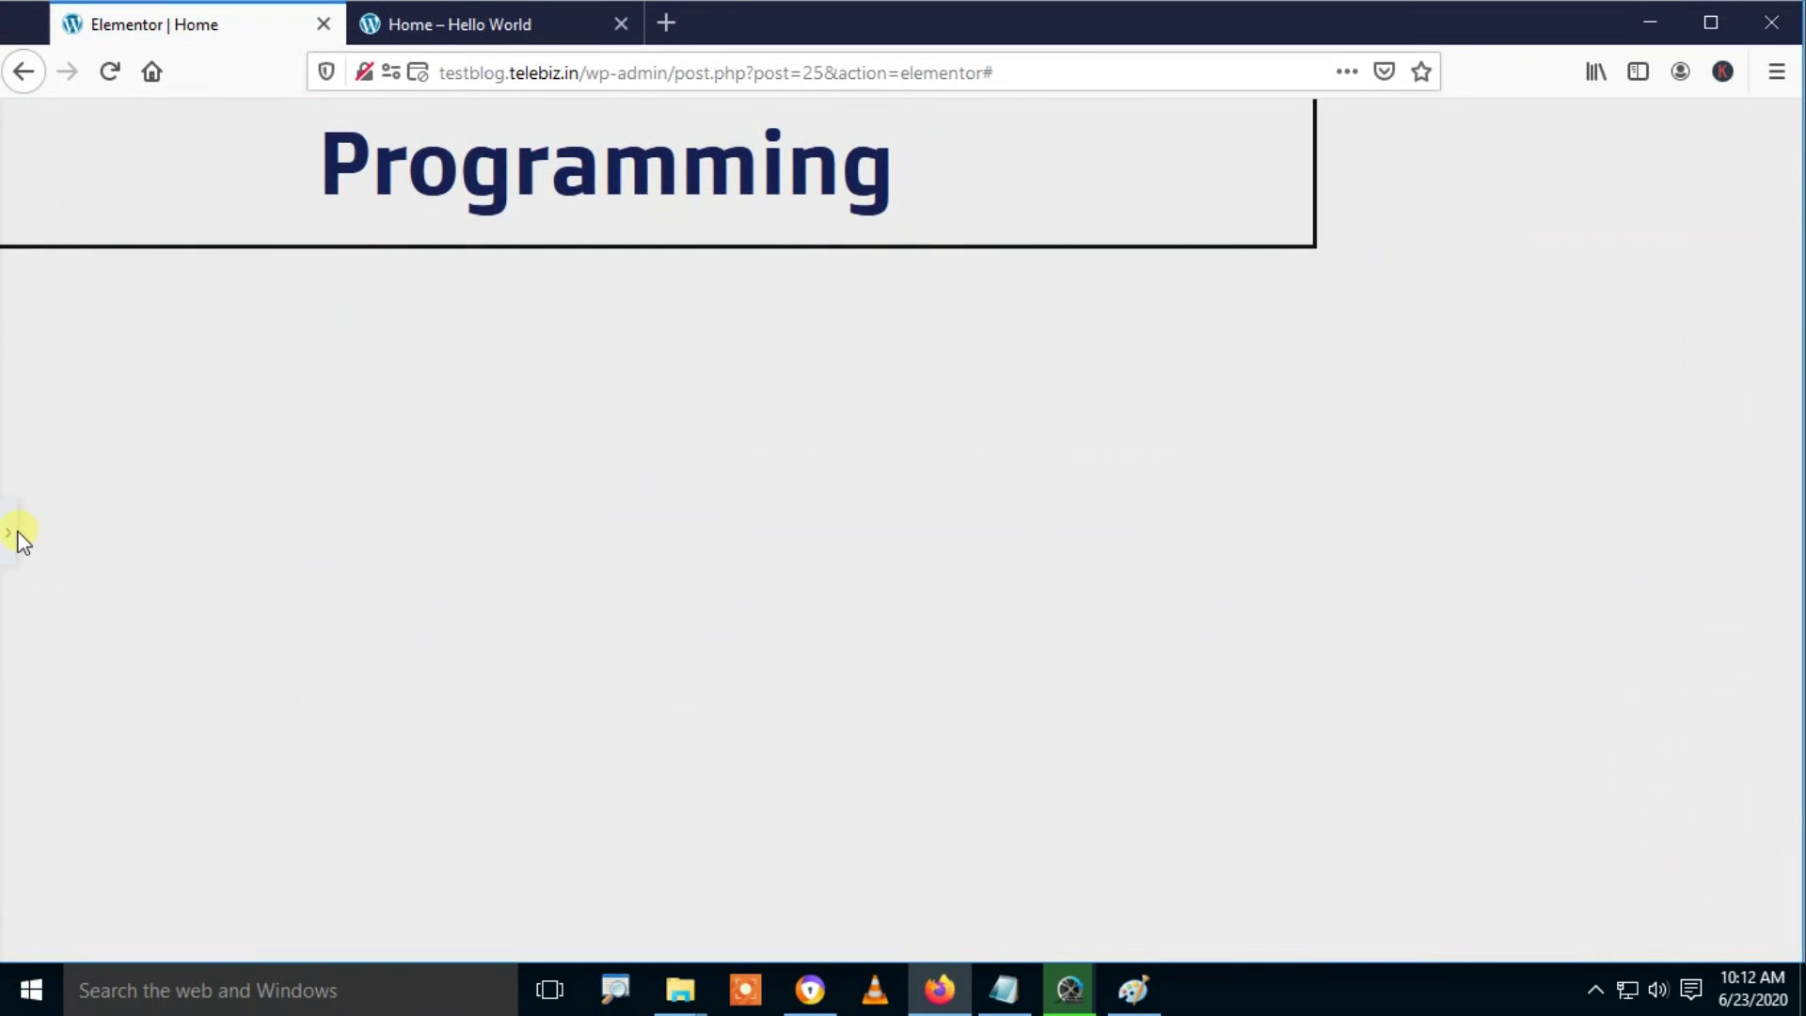
pyautogui.click(19, 532)
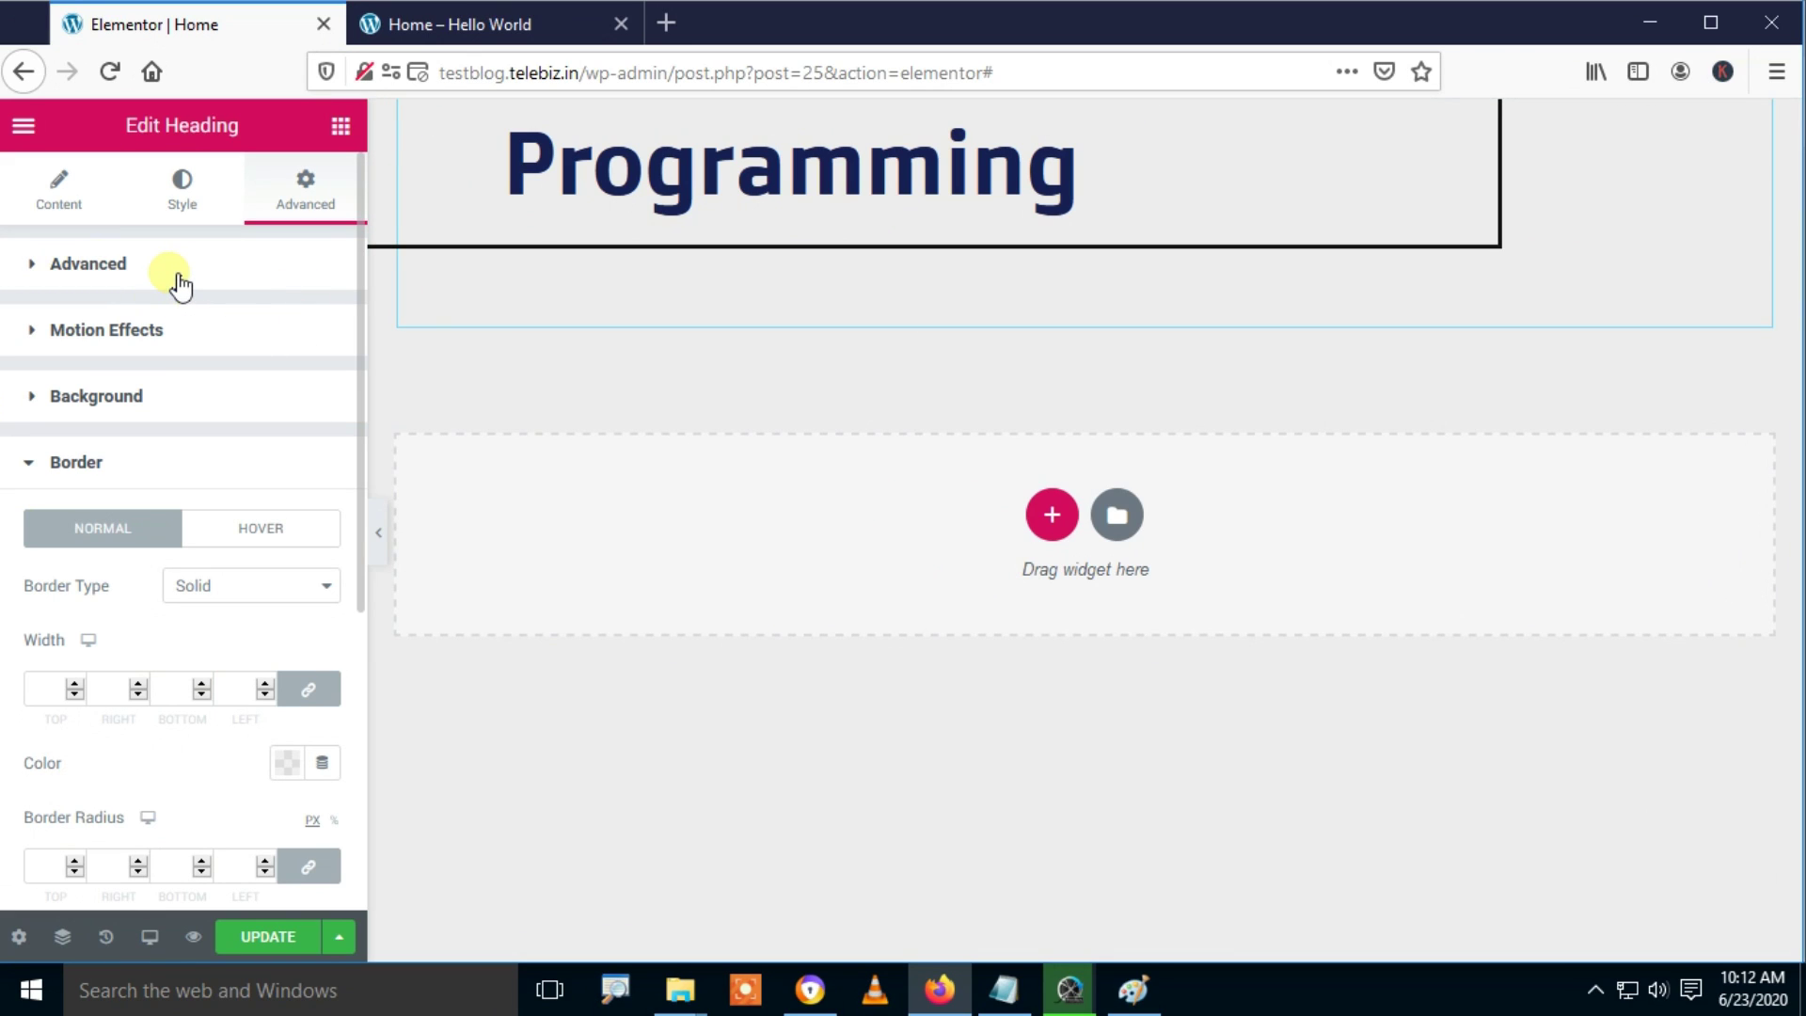
# Step: Raise the linked border width of the heading to 39 on all four sides
pyautogui.click(75, 685)
pyautogui.click(75, 685)
pyautogui.click(75, 685)
pyautogui.click(76, 685)
pyautogui.click(75, 685)
pyautogui.click(75, 685)
pyautogui.click(75, 684)
pyautogui.click(75, 685)
pyautogui.click(75, 685)
pyautogui.click(76, 685)
pyautogui.click(75, 684)
pyautogui.click(75, 685)
pyautogui.click(76, 685)
pyautogui.click(75, 685)
pyautogui.click(76, 685)
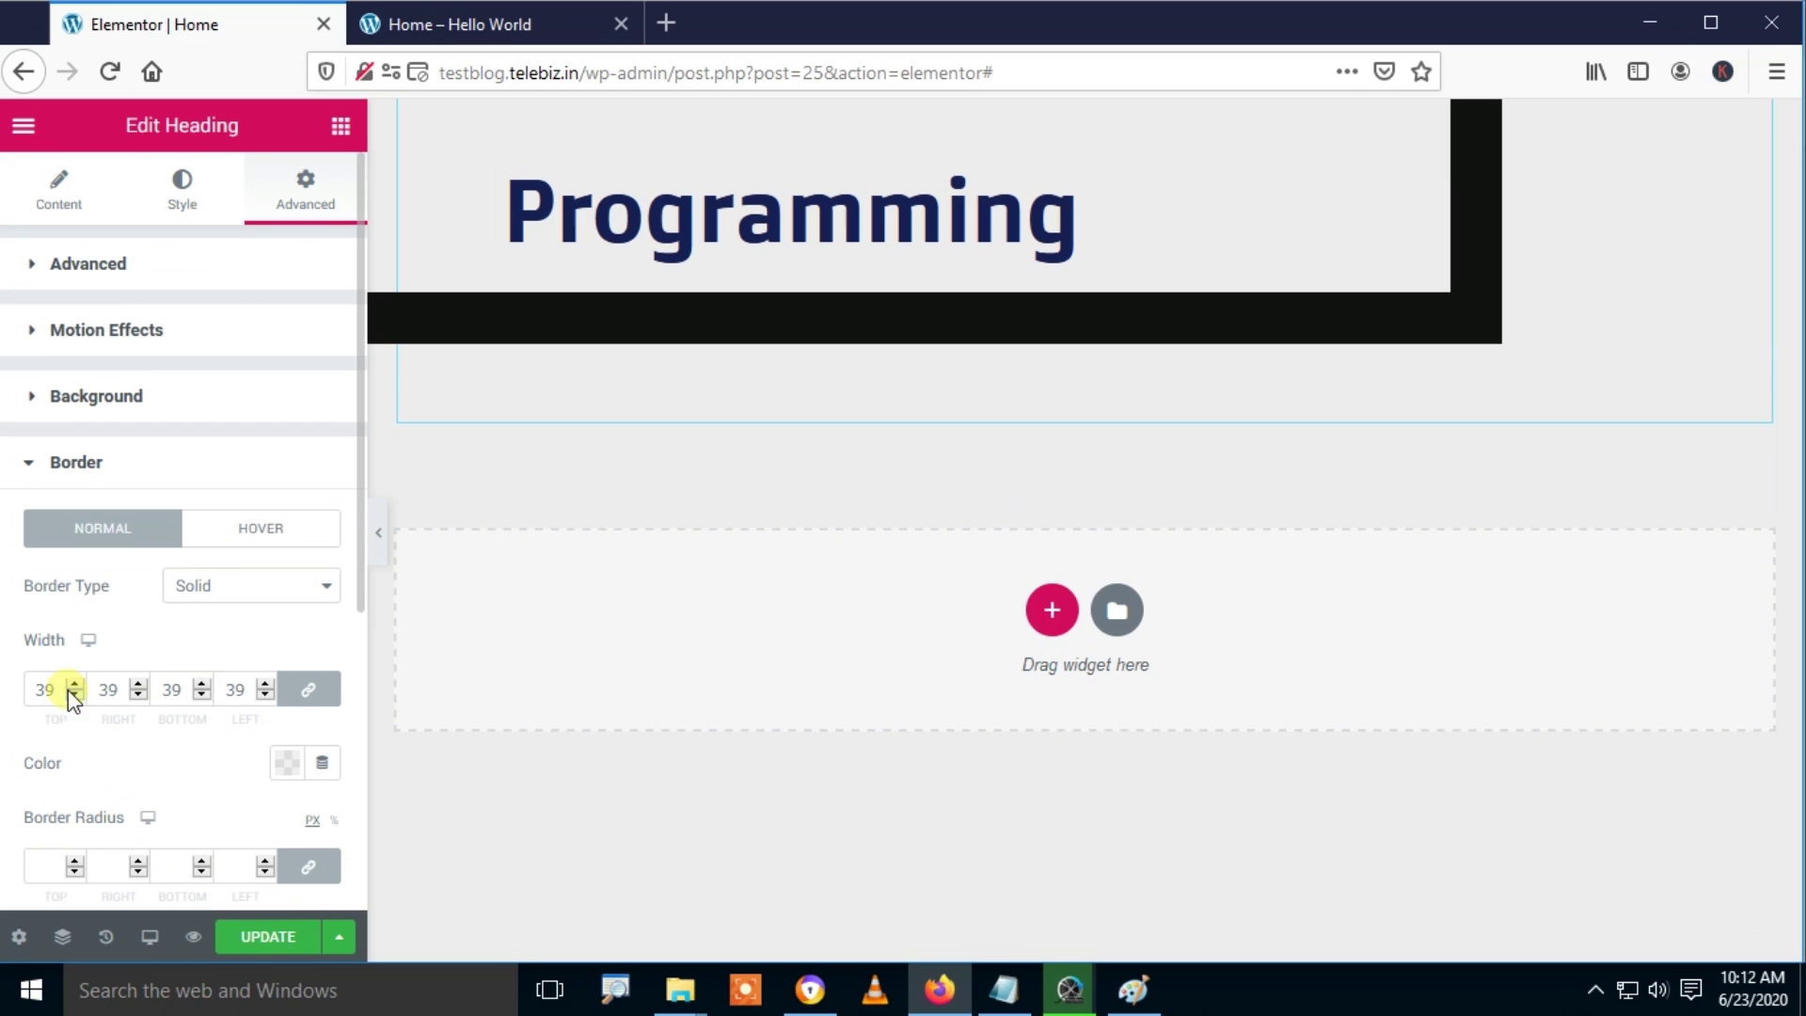
# Step: Bring the heading's border width down to 1 on all four sides and unlink the side values
pyautogui.click(75, 685)
pyautogui.click(75, 685)
pyautogui.click(75, 684)
pyautogui.click(75, 685)
pyautogui.click(75, 696)
pyautogui.click(75, 696)
pyautogui.click(75, 696)
pyautogui.click(75, 696)
pyautogui.click(75, 696)
pyautogui.click(75, 696)
pyautogui.click(76, 696)
pyautogui.click(75, 696)
pyautogui.click(75, 697)
pyautogui.click(76, 696)
pyautogui.click(76, 697)
pyautogui.click(76, 685)
pyautogui.click(75, 685)
pyautogui.click(75, 685)
pyautogui.click(75, 685)
pyautogui.click(75, 685)
pyautogui.click(76, 696)
pyautogui.click(75, 696)
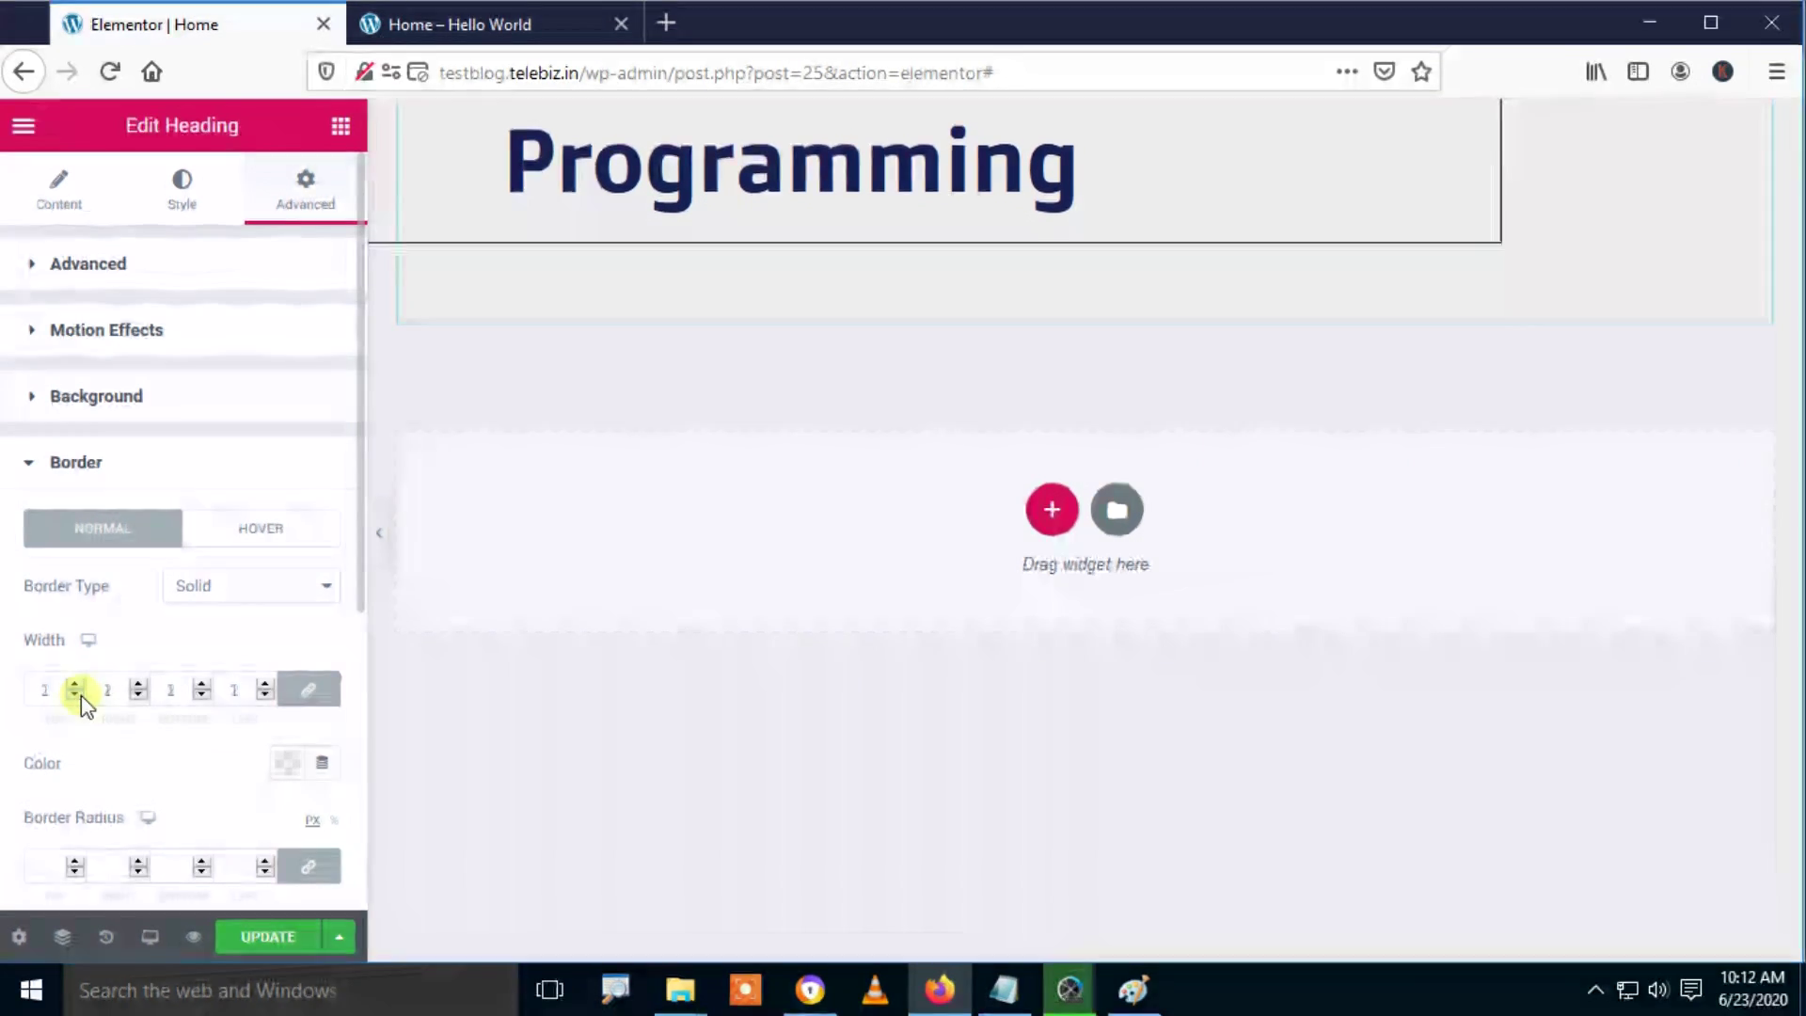
pyautogui.click(310, 696)
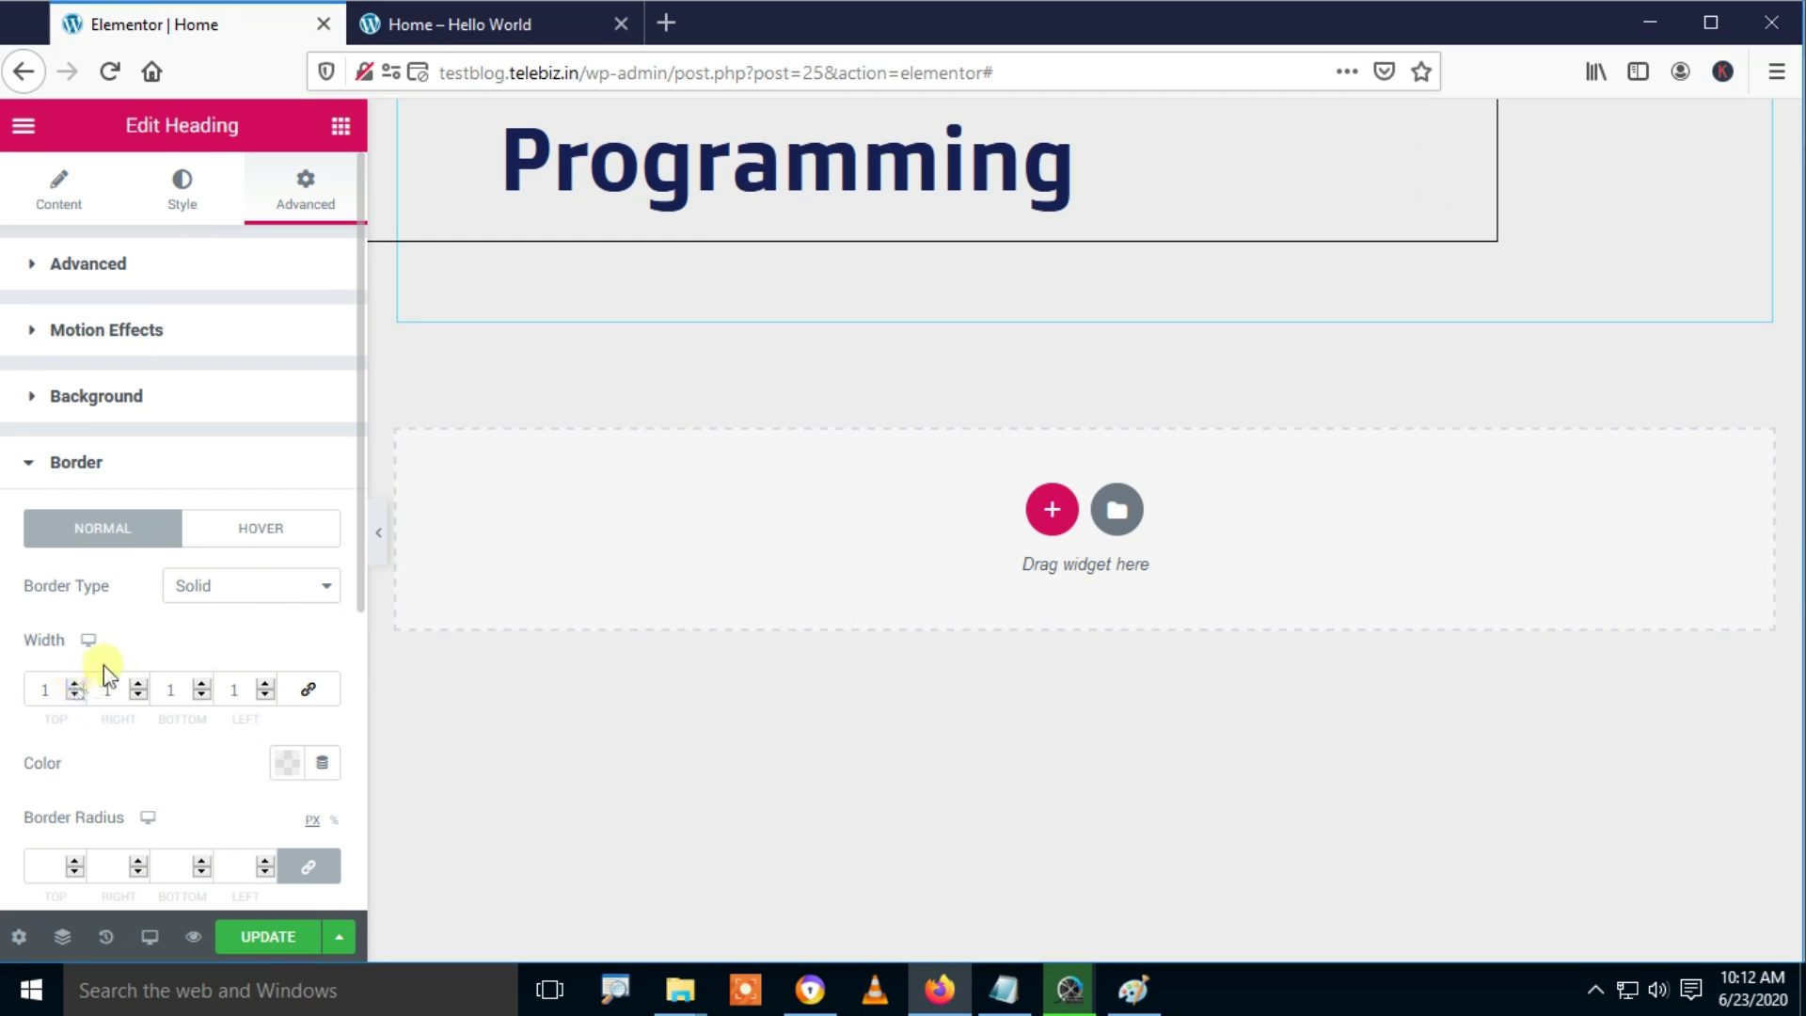
# Step: Change the heading's border type to Double and set only its top width to 7
pyautogui.click(257, 593)
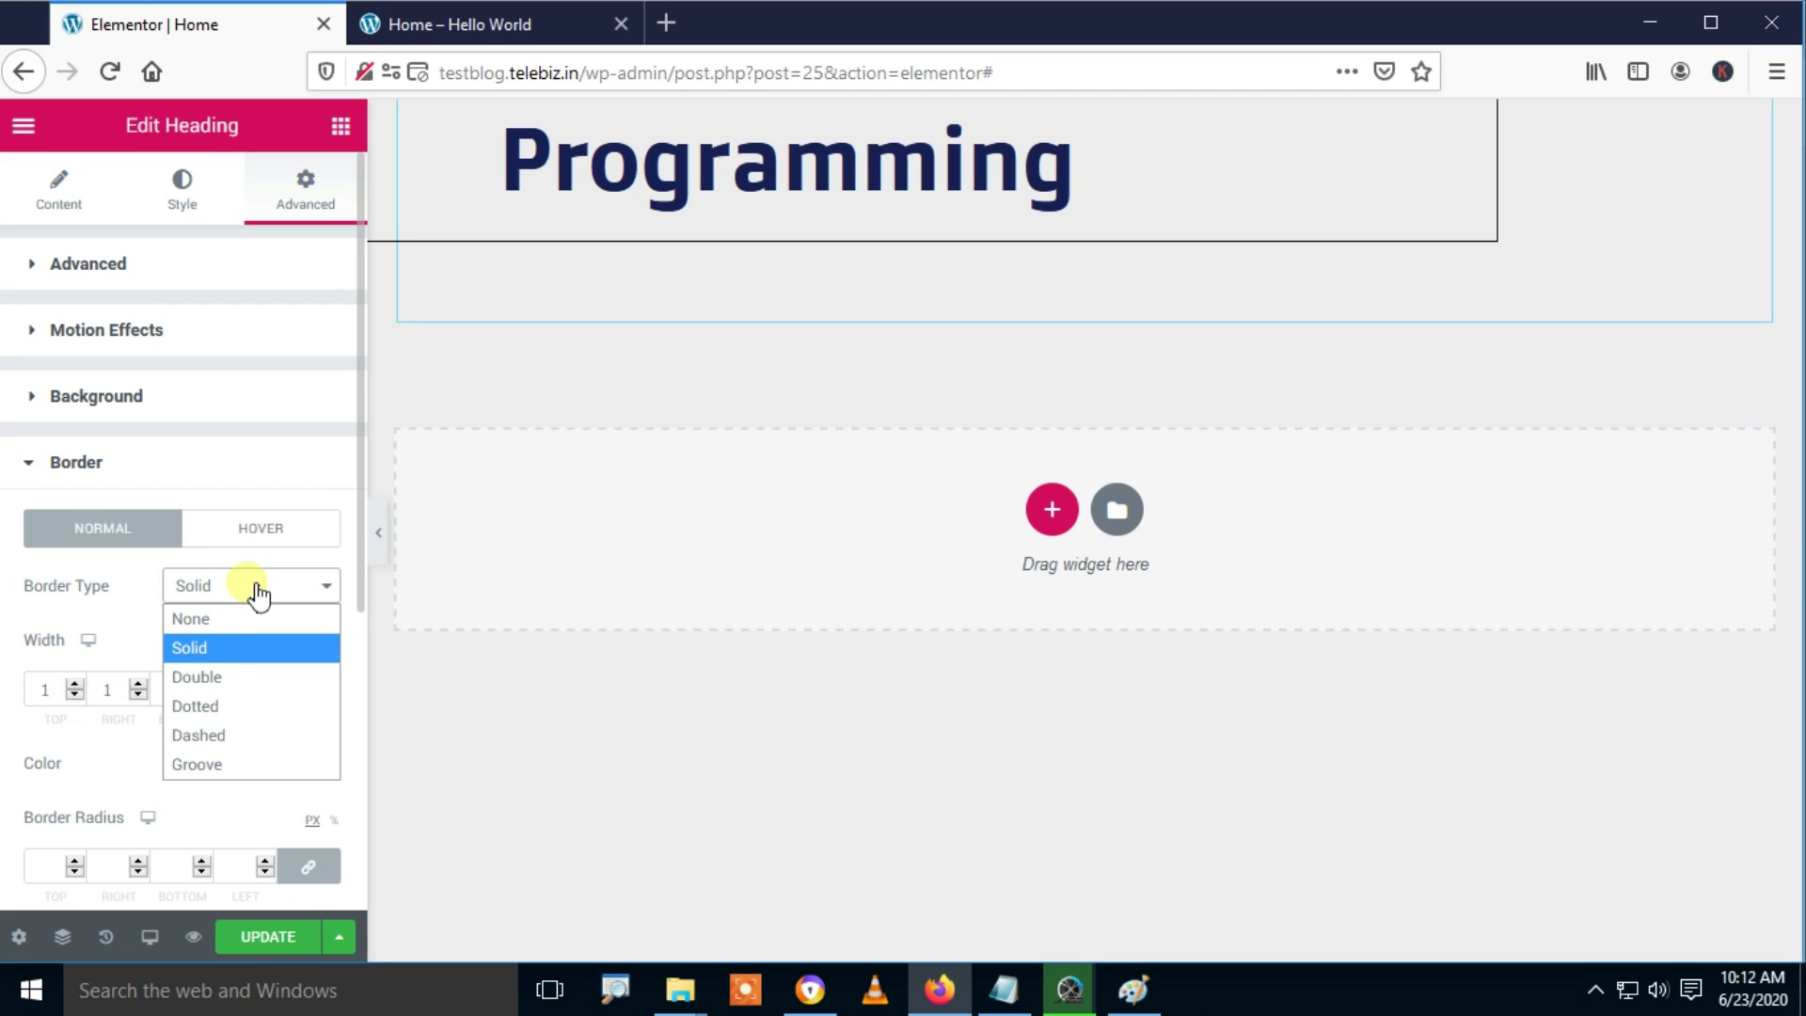
pyautogui.click(222, 677)
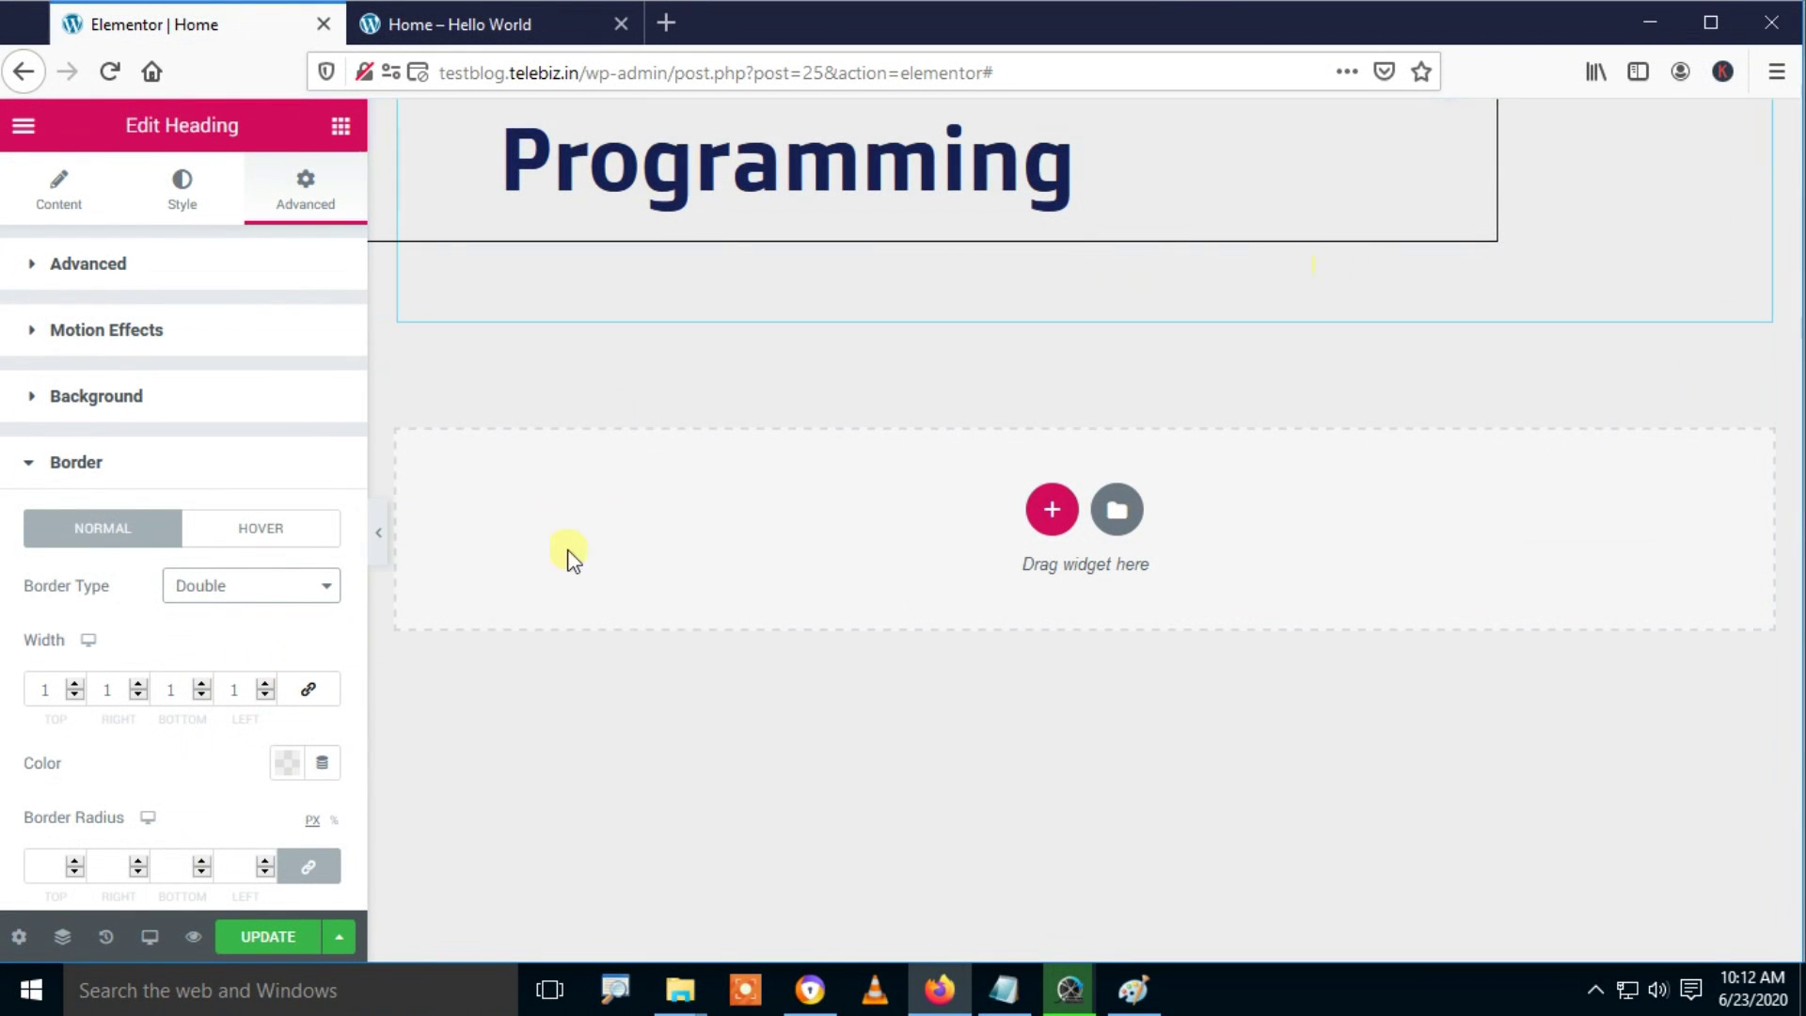
pyautogui.click(74, 684)
pyautogui.click(75, 684)
pyautogui.click(75, 684)
pyautogui.click(74, 684)
pyautogui.click(74, 684)
pyautogui.click(74, 684)
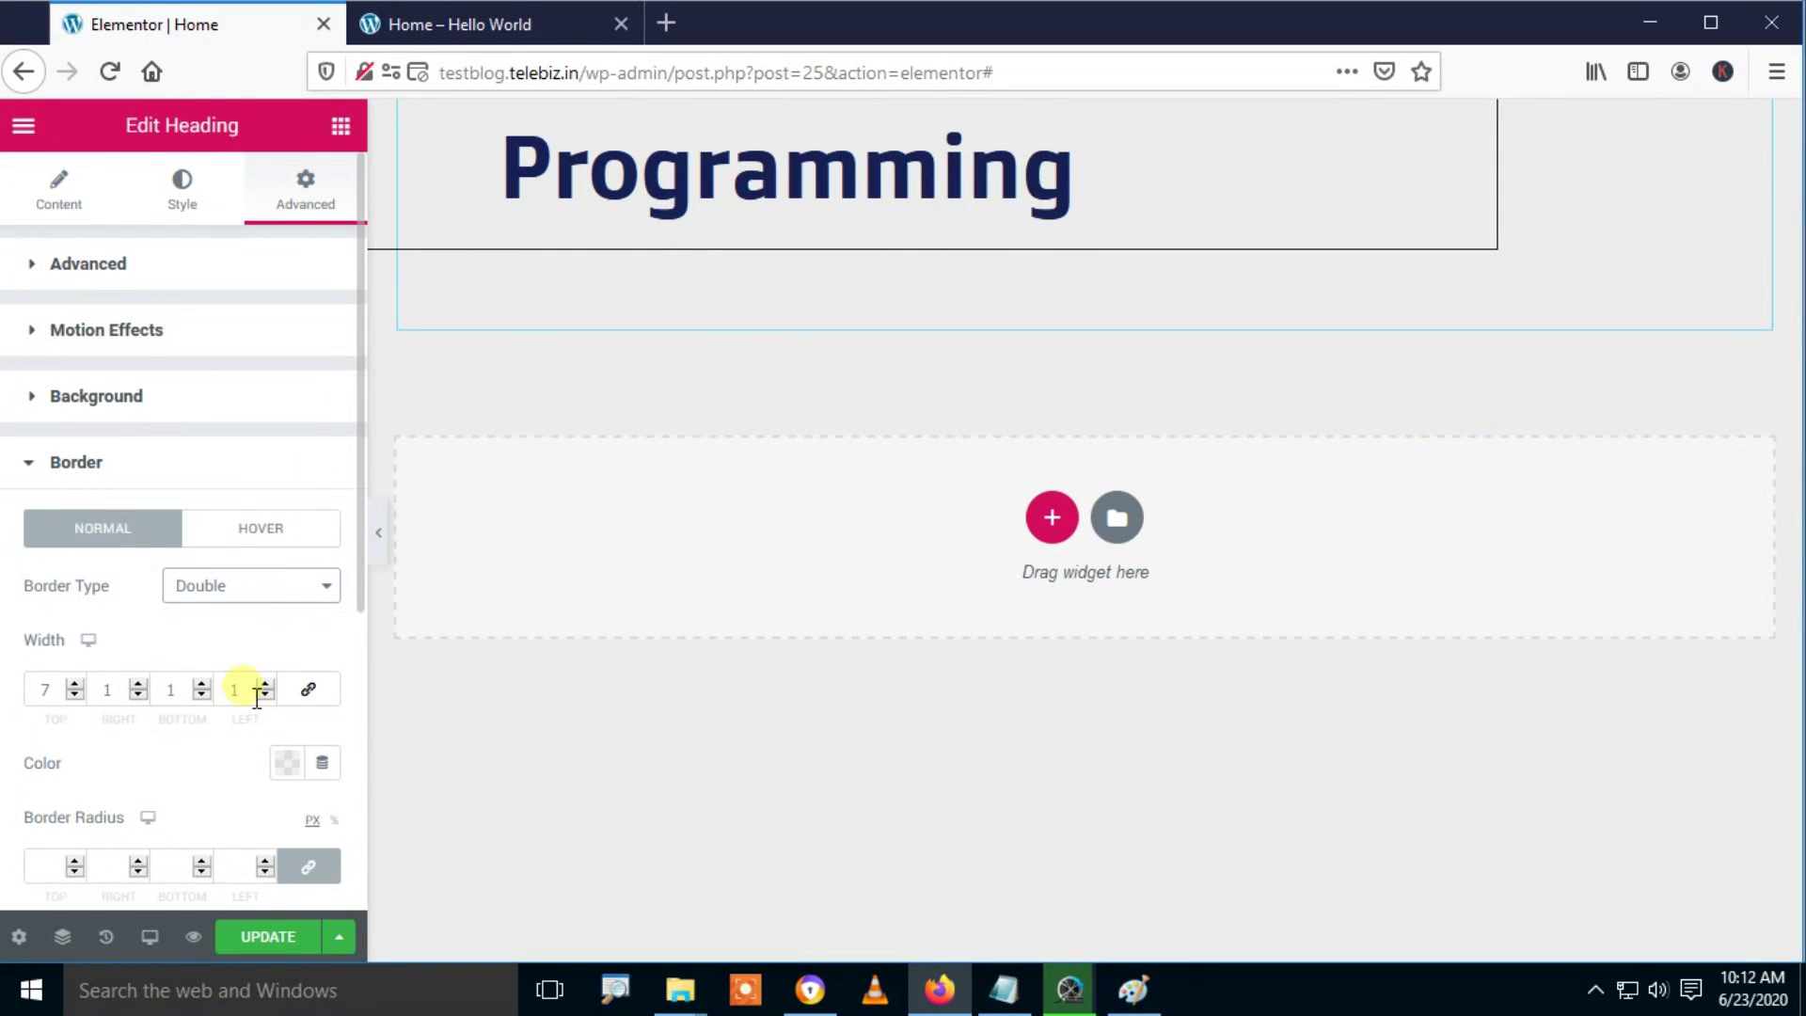
# Step: Colour the heading's border red (#FF0505), add that red to the saved colour swatches and close the colour picker
pyautogui.click(290, 764)
pyautogui.moveTo(351, 499); pyautogui.dragTo(524, 406)
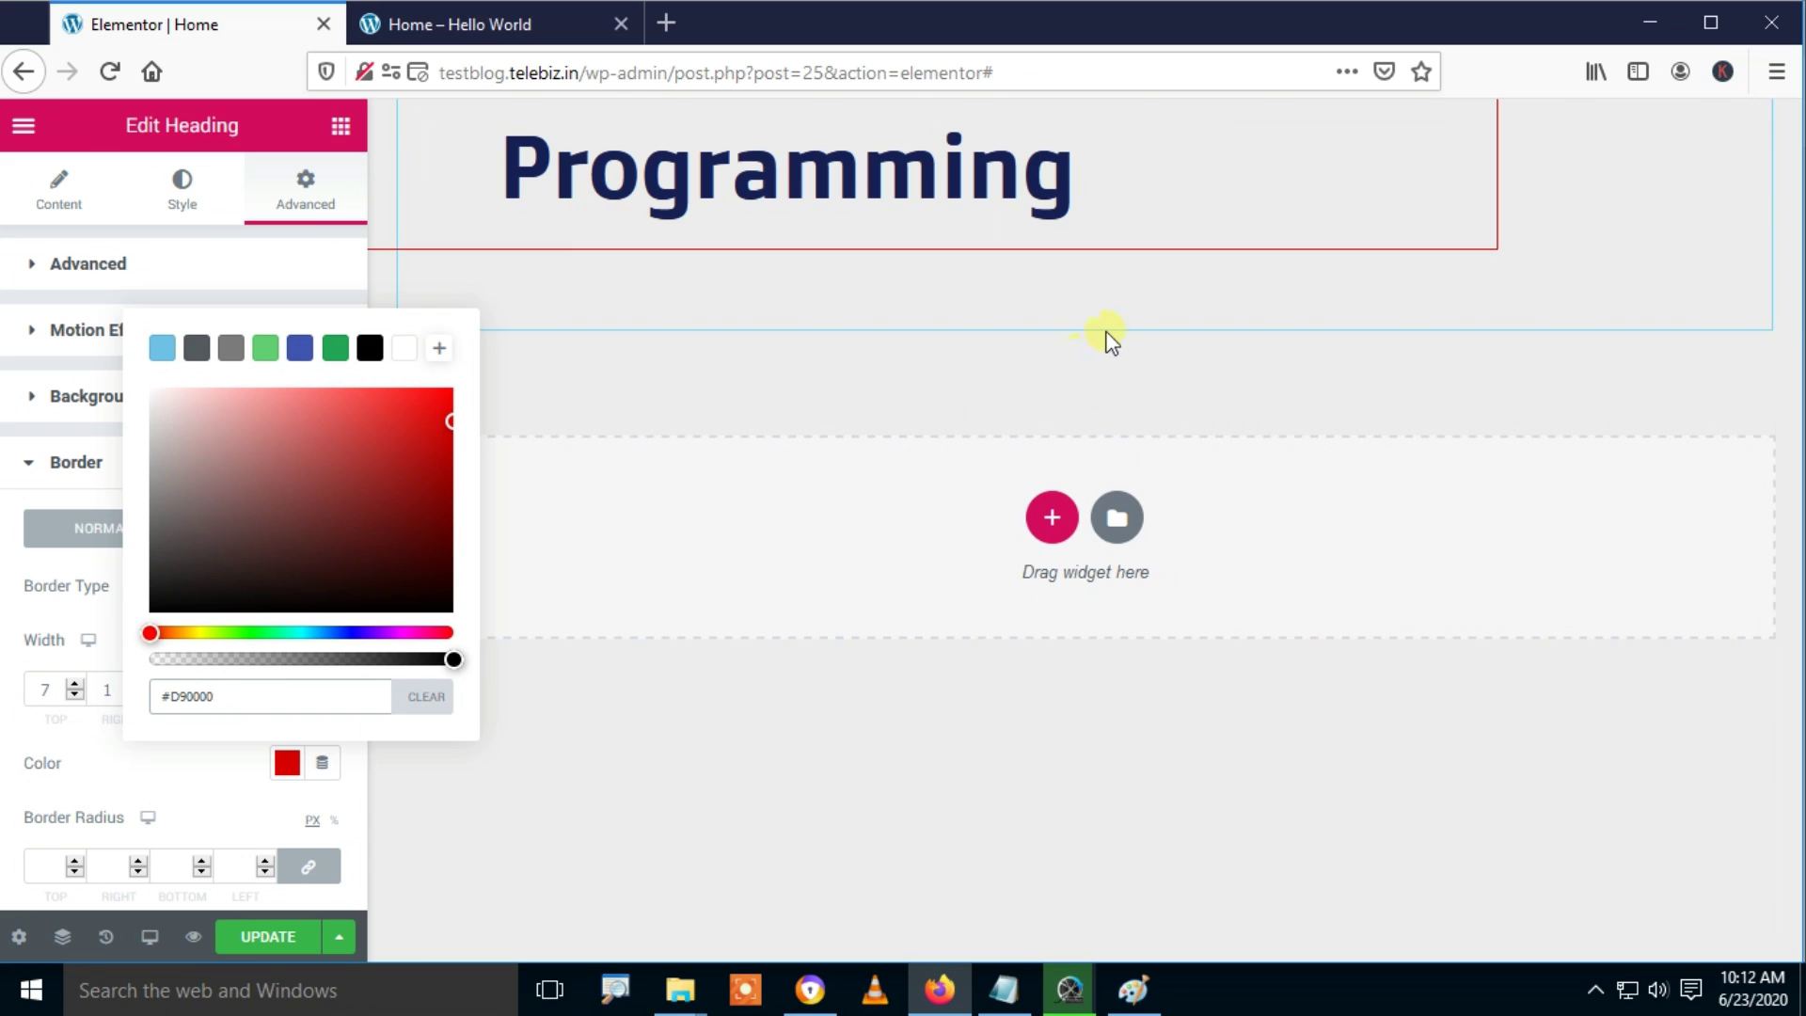
pyautogui.moveTo(440, 452); pyautogui.dragTo(446, 371)
pyautogui.click(439, 350)
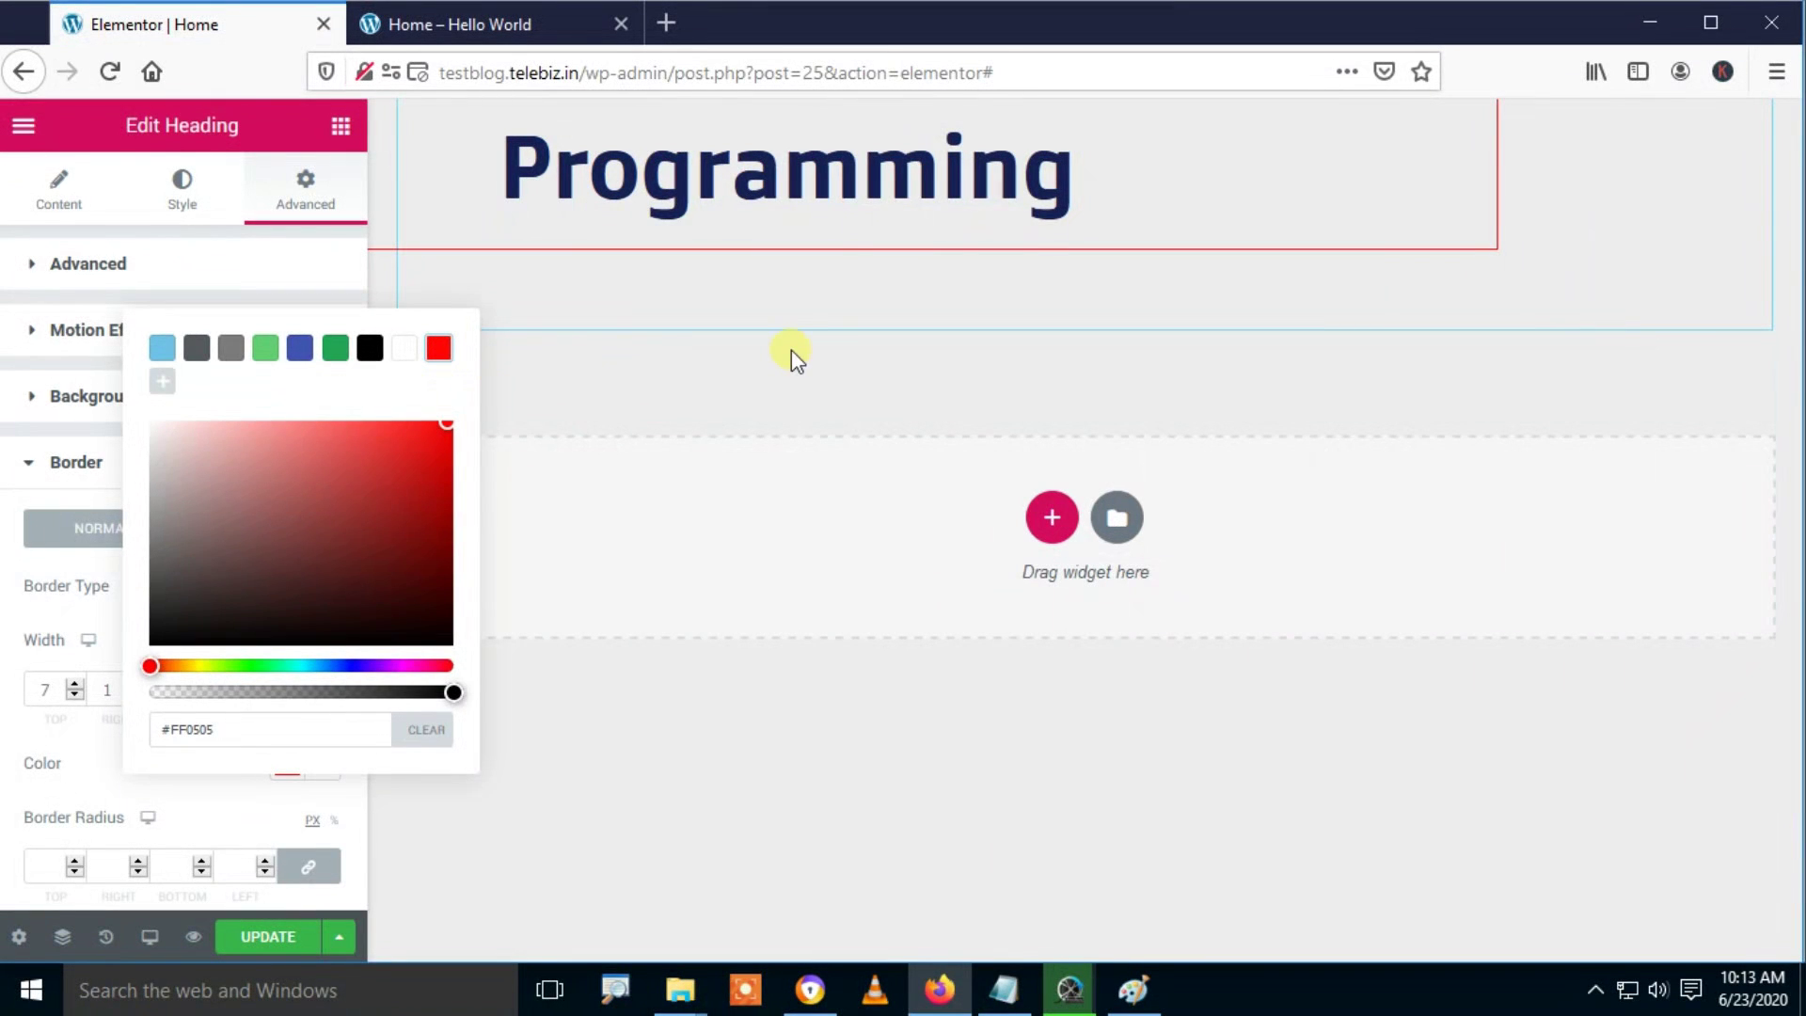
pyautogui.click(451, 799)
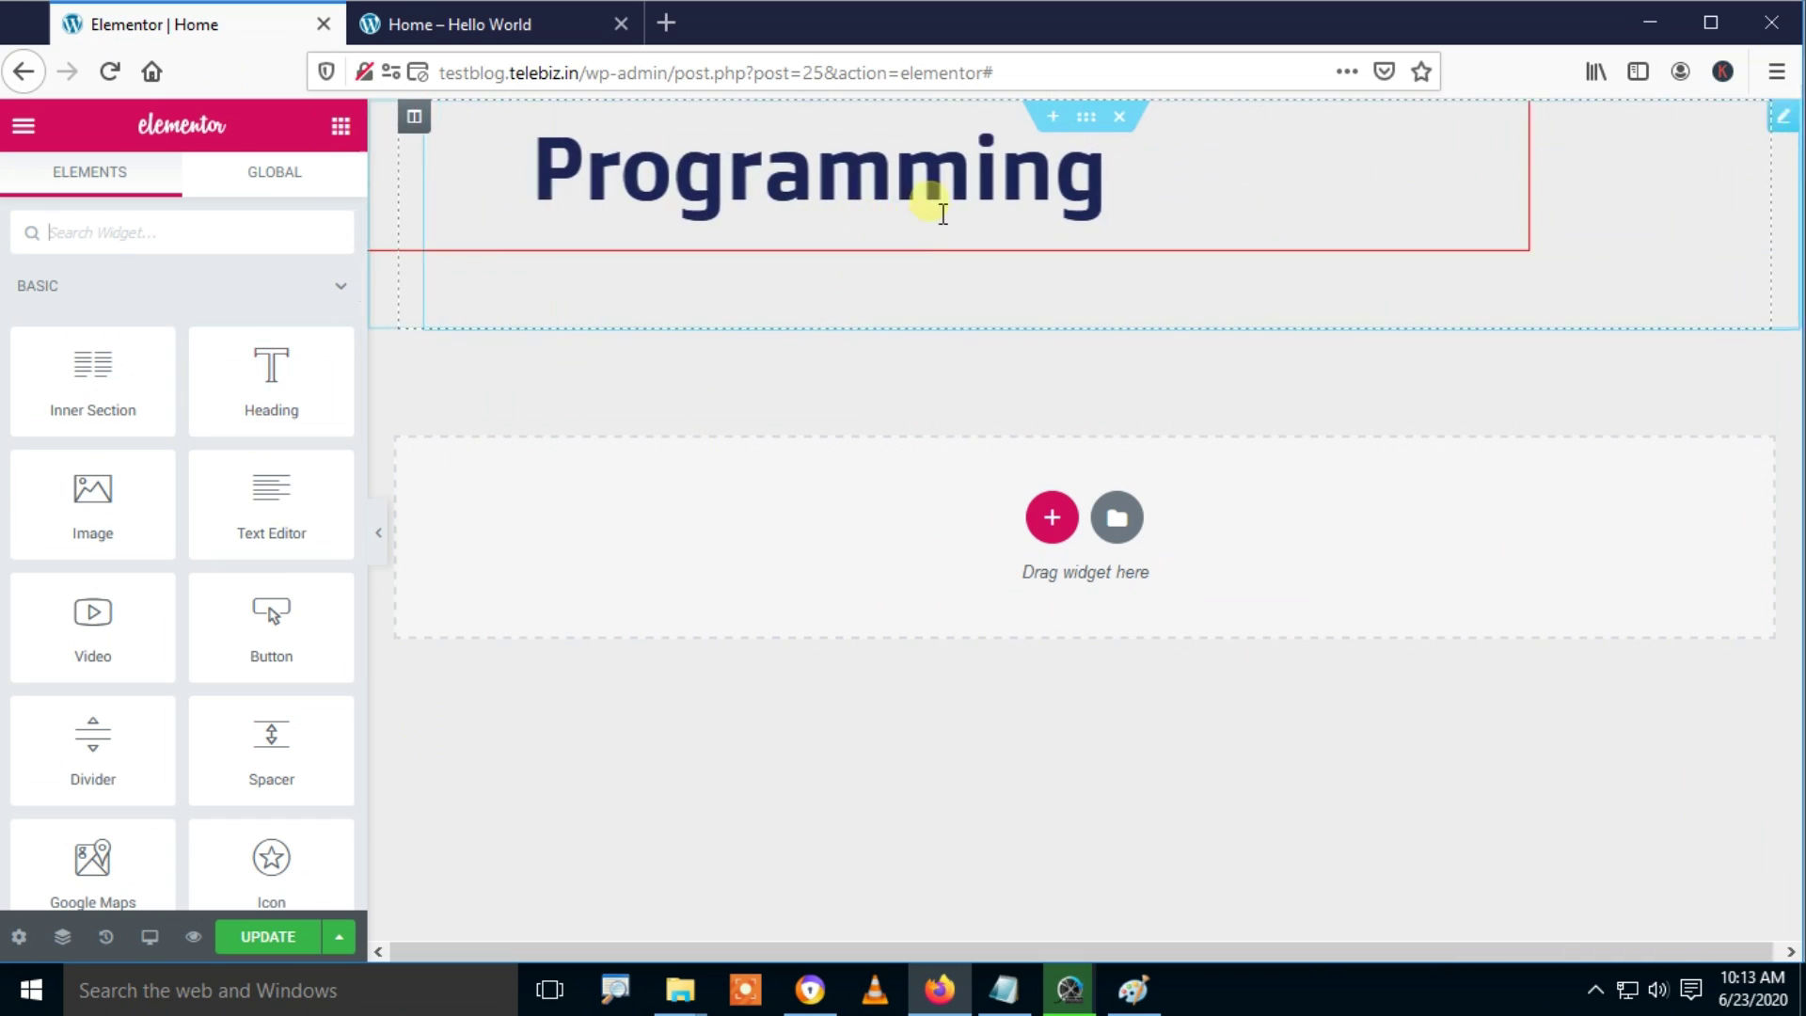
# Step: Reselect the heading, update the page and check the red Double border in the refreshed preview before returning to the editor
pyautogui.click(921, 254)
pyautogui.click(287, 936)
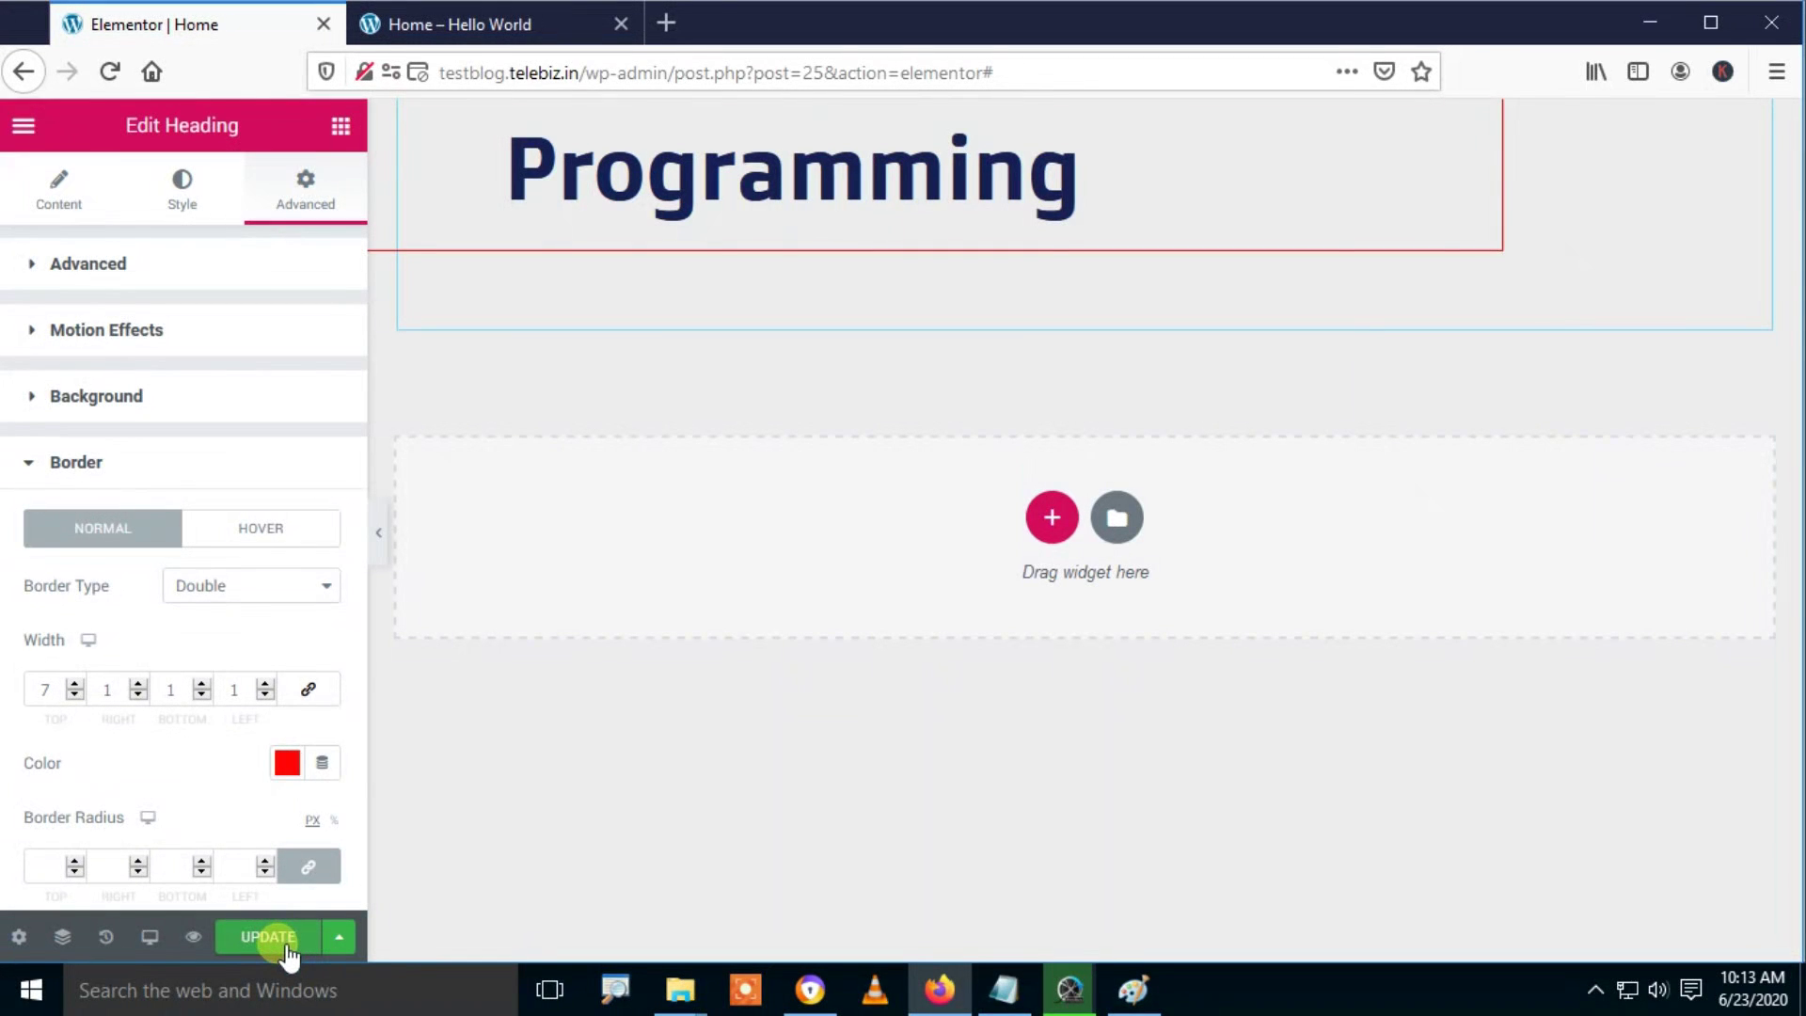
pyautogui.click(481, 27)
pyautogui.press('F5')
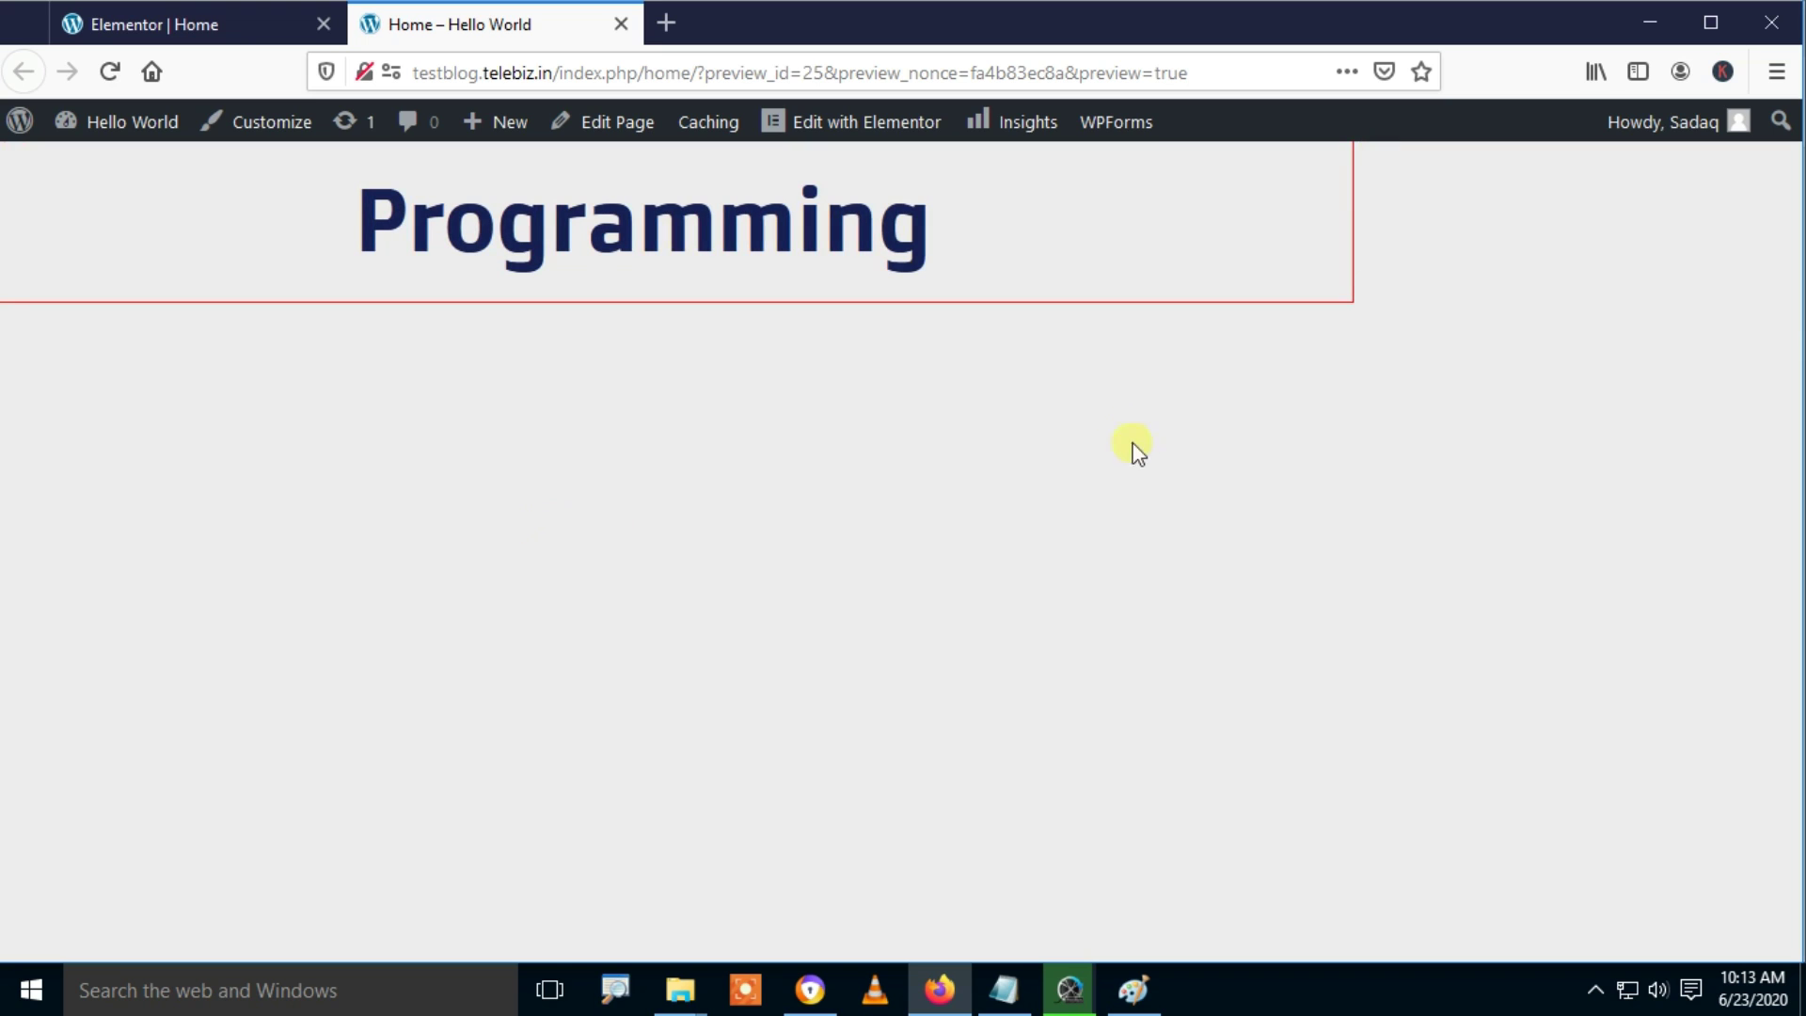
pyautogui.click(230, 21)
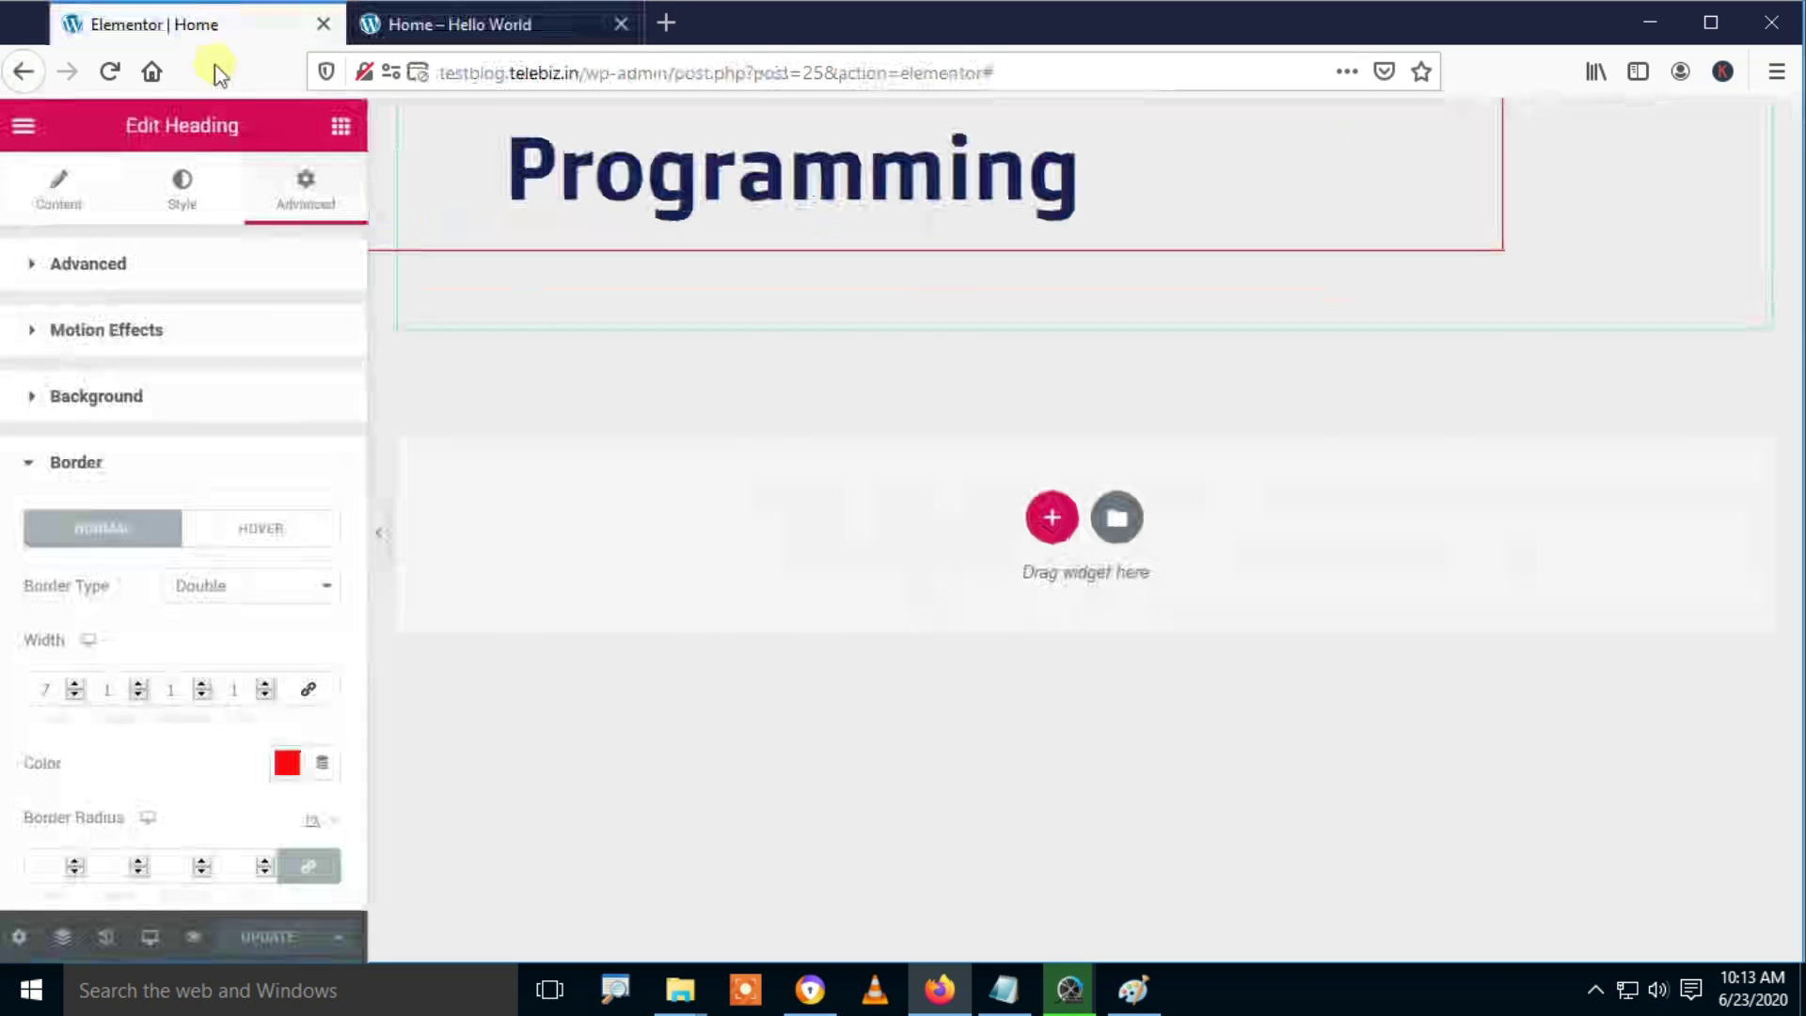
# Step: Try the Dotted, Dashed and Groove border types on the heading, finishing with None
pyautogui.click(285, 598)
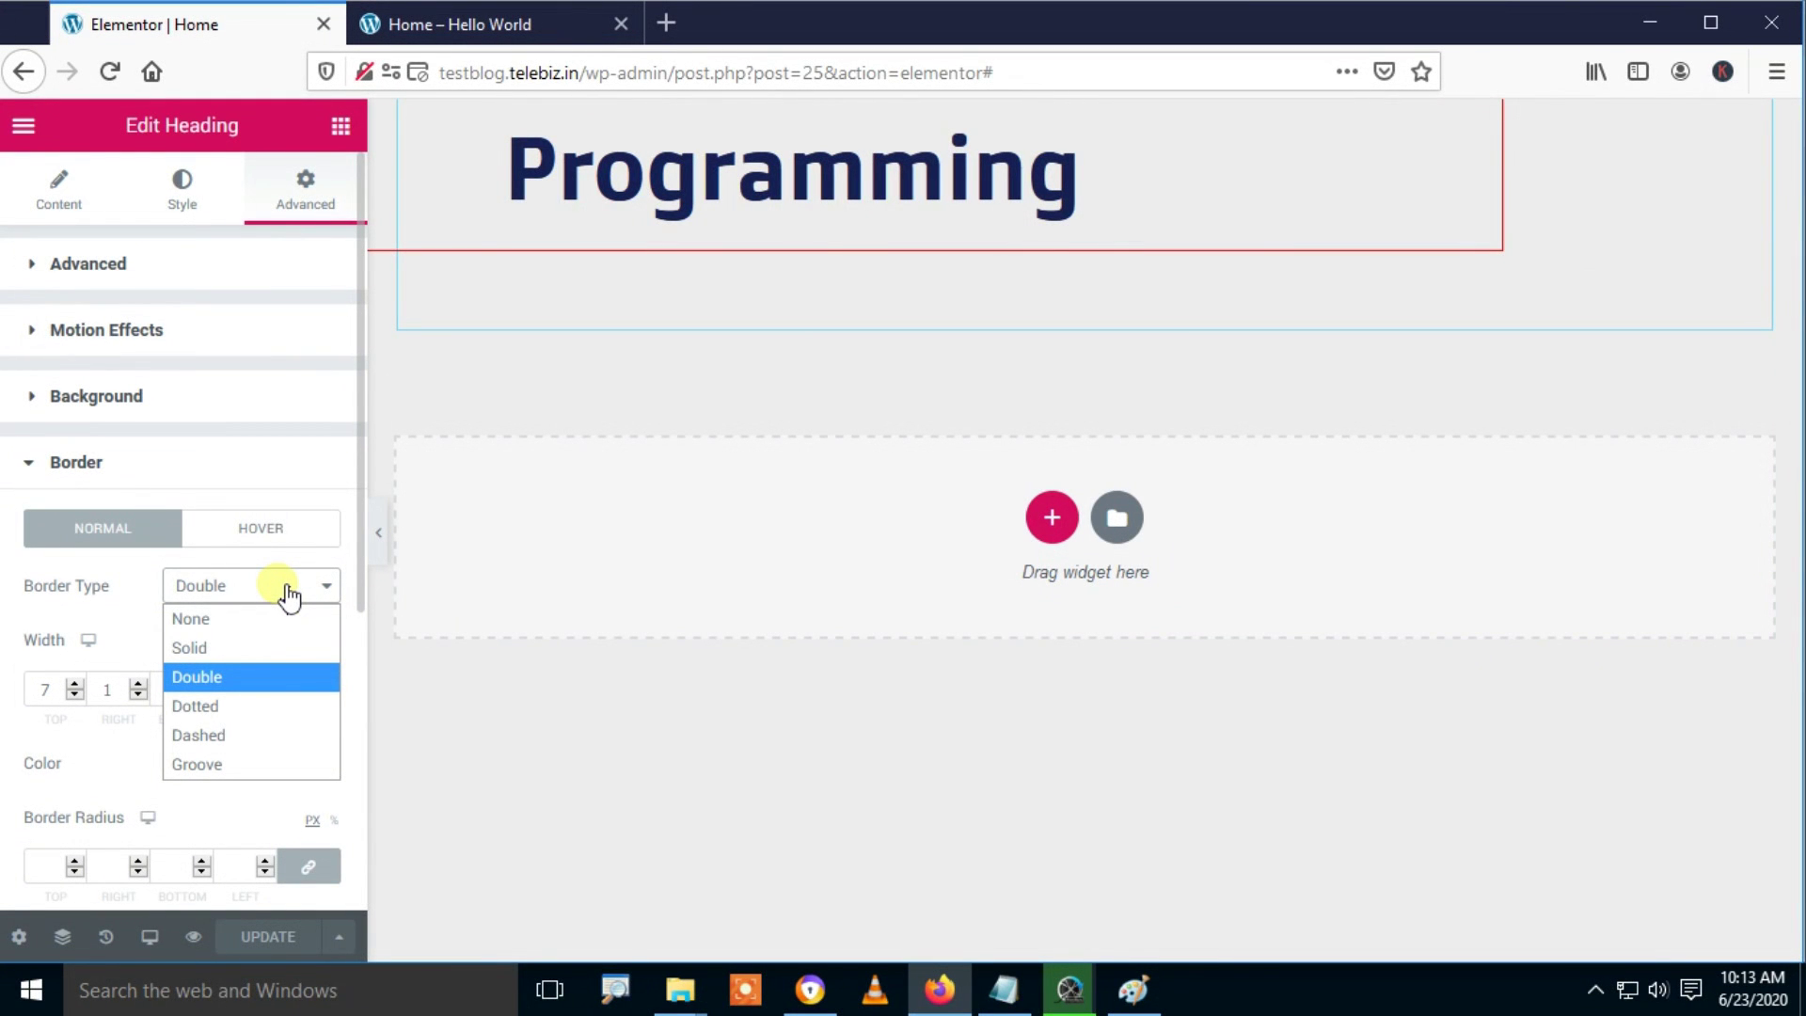
pyautogui.click(275, 707)
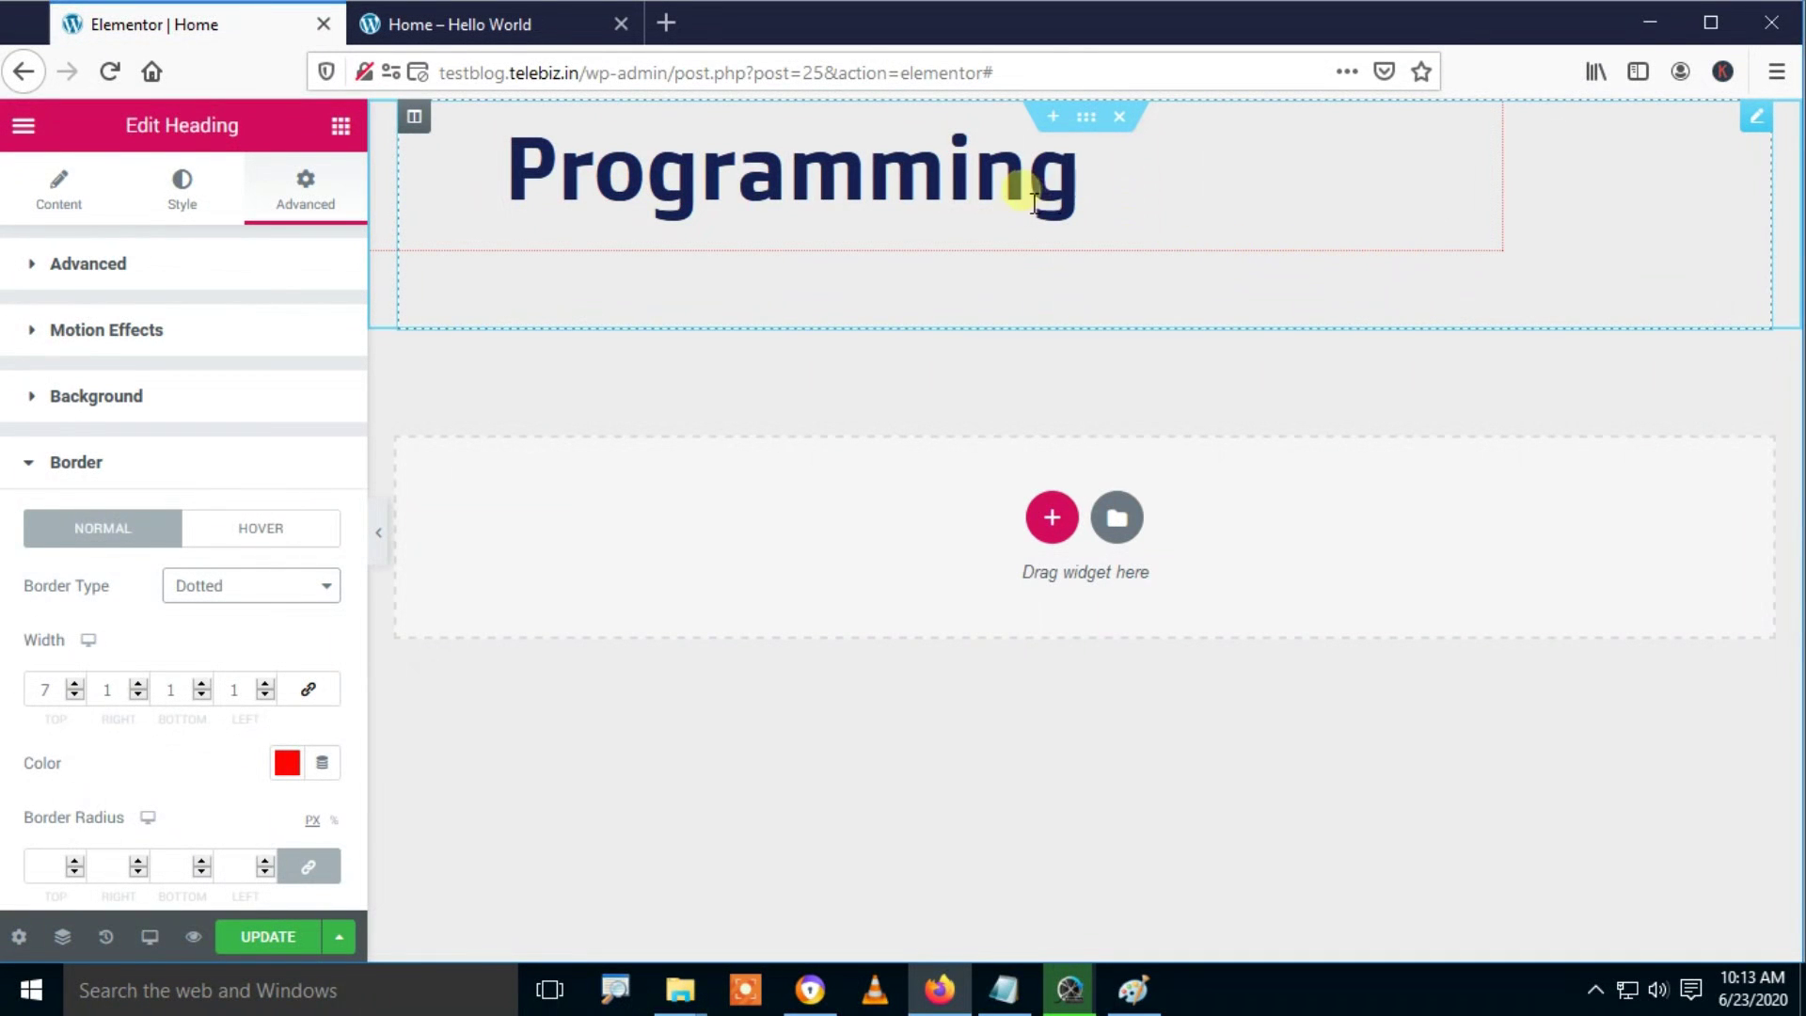
pyautogui.click(248, 593)
pyautogui.click(206, 739)
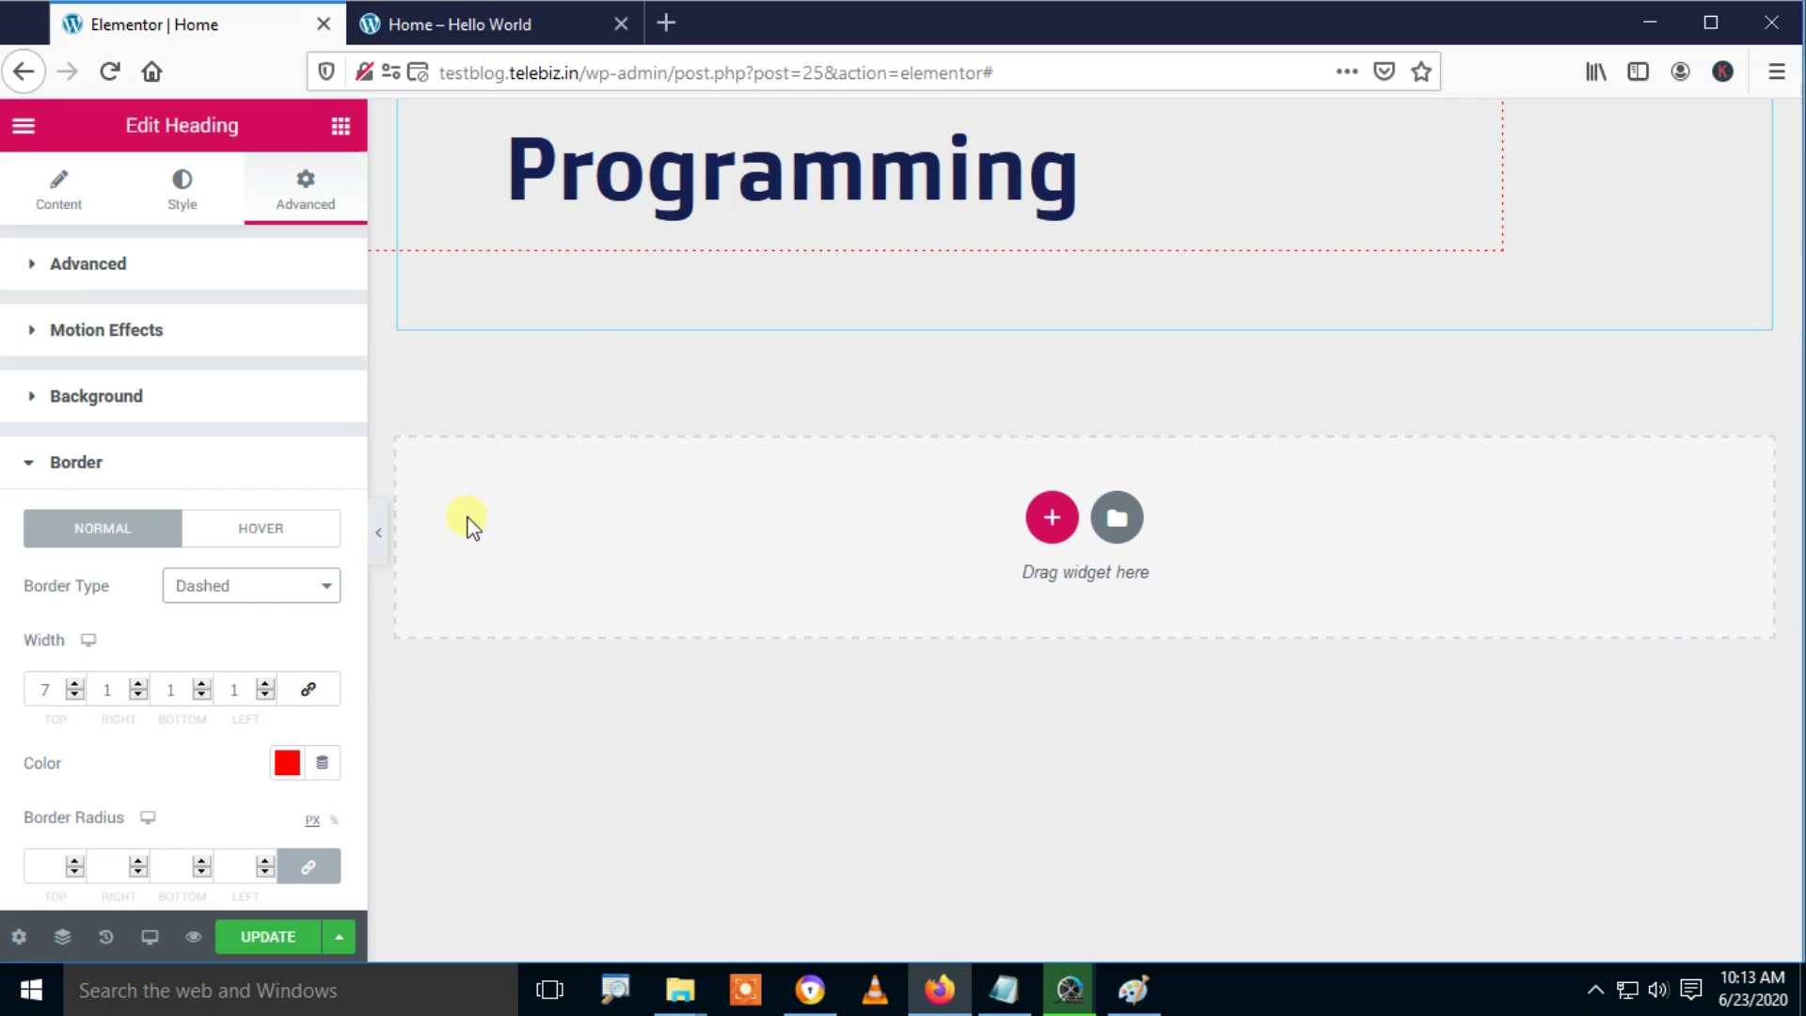
pyautogui.click(227, 589)
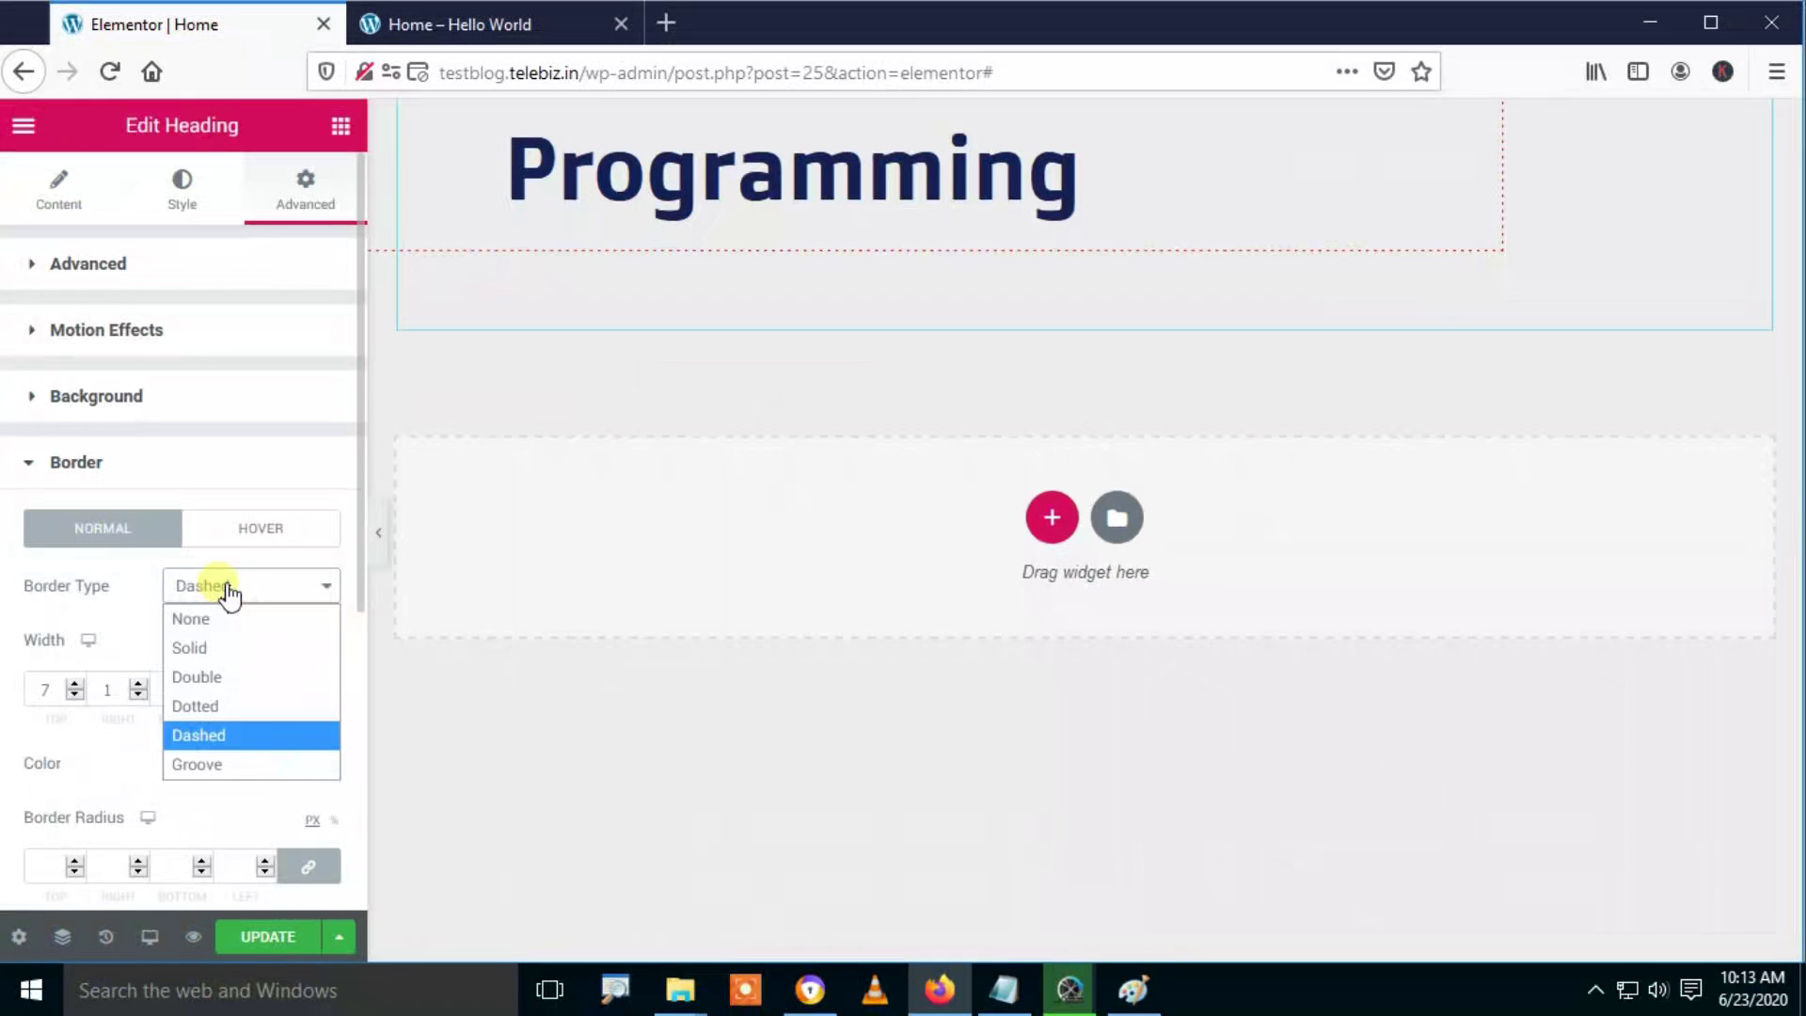
pyautogui.click(193, 762)
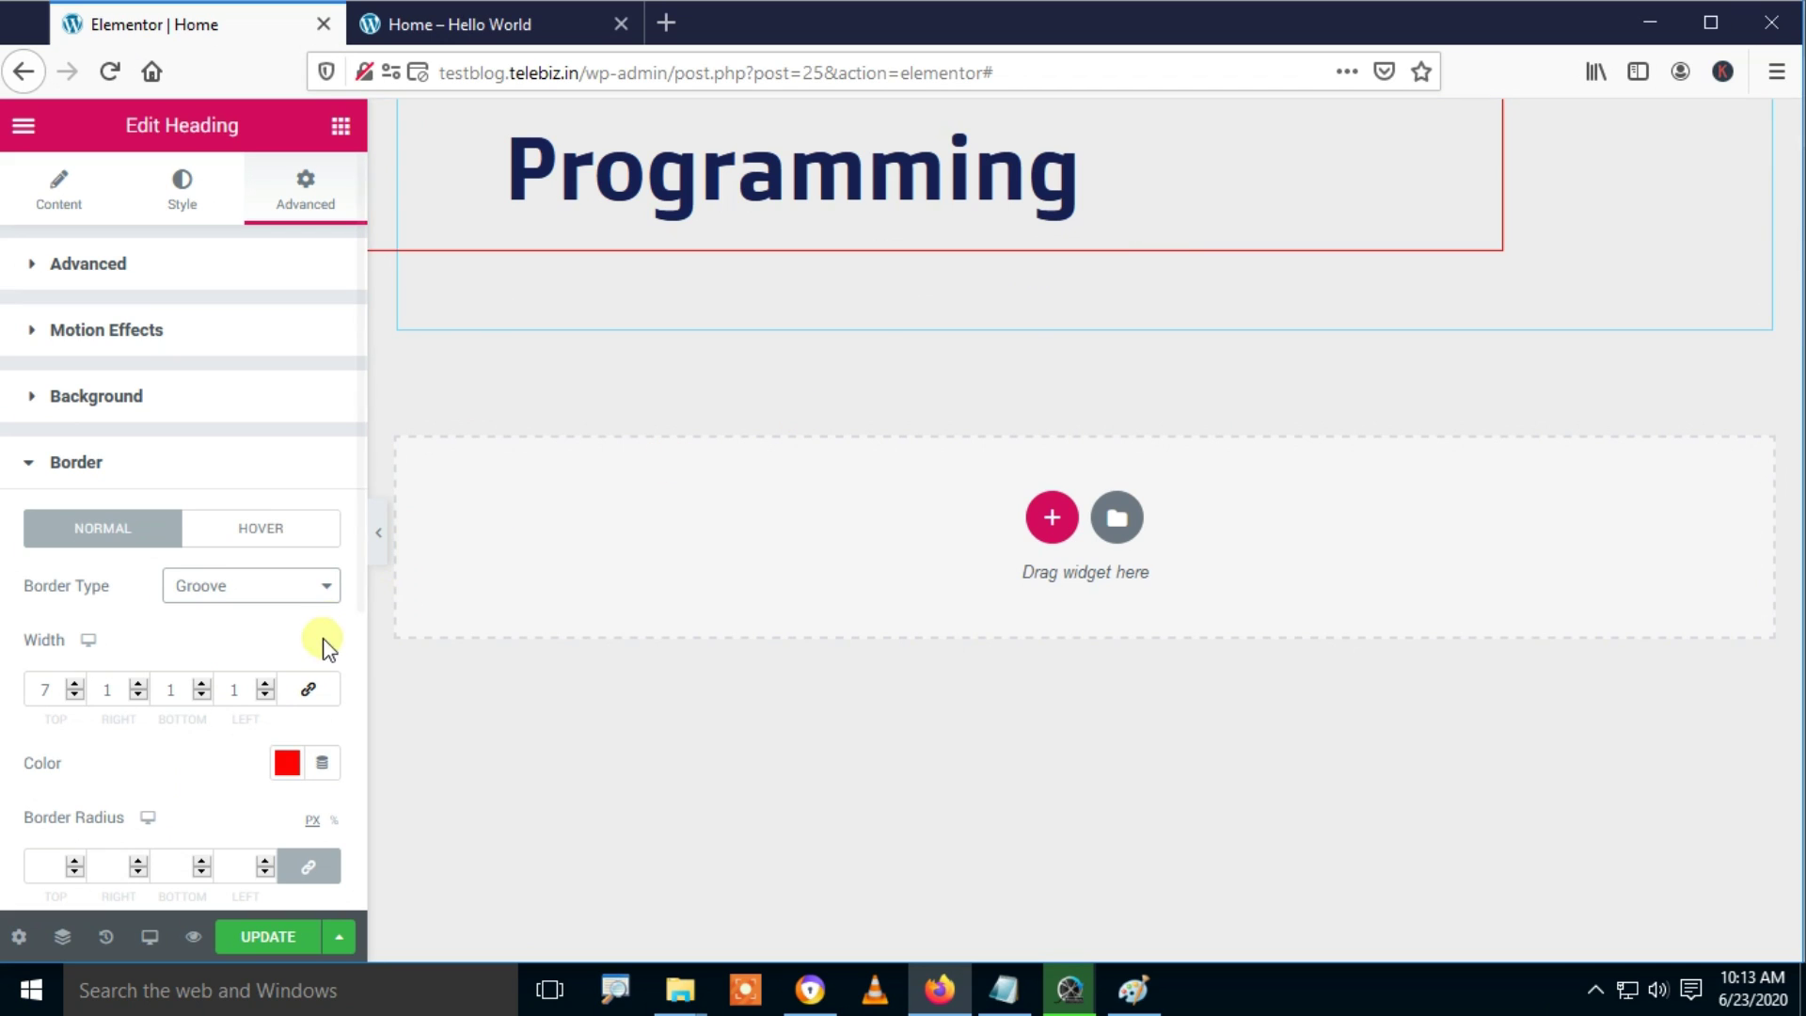
pyautogui.click(207, 590)
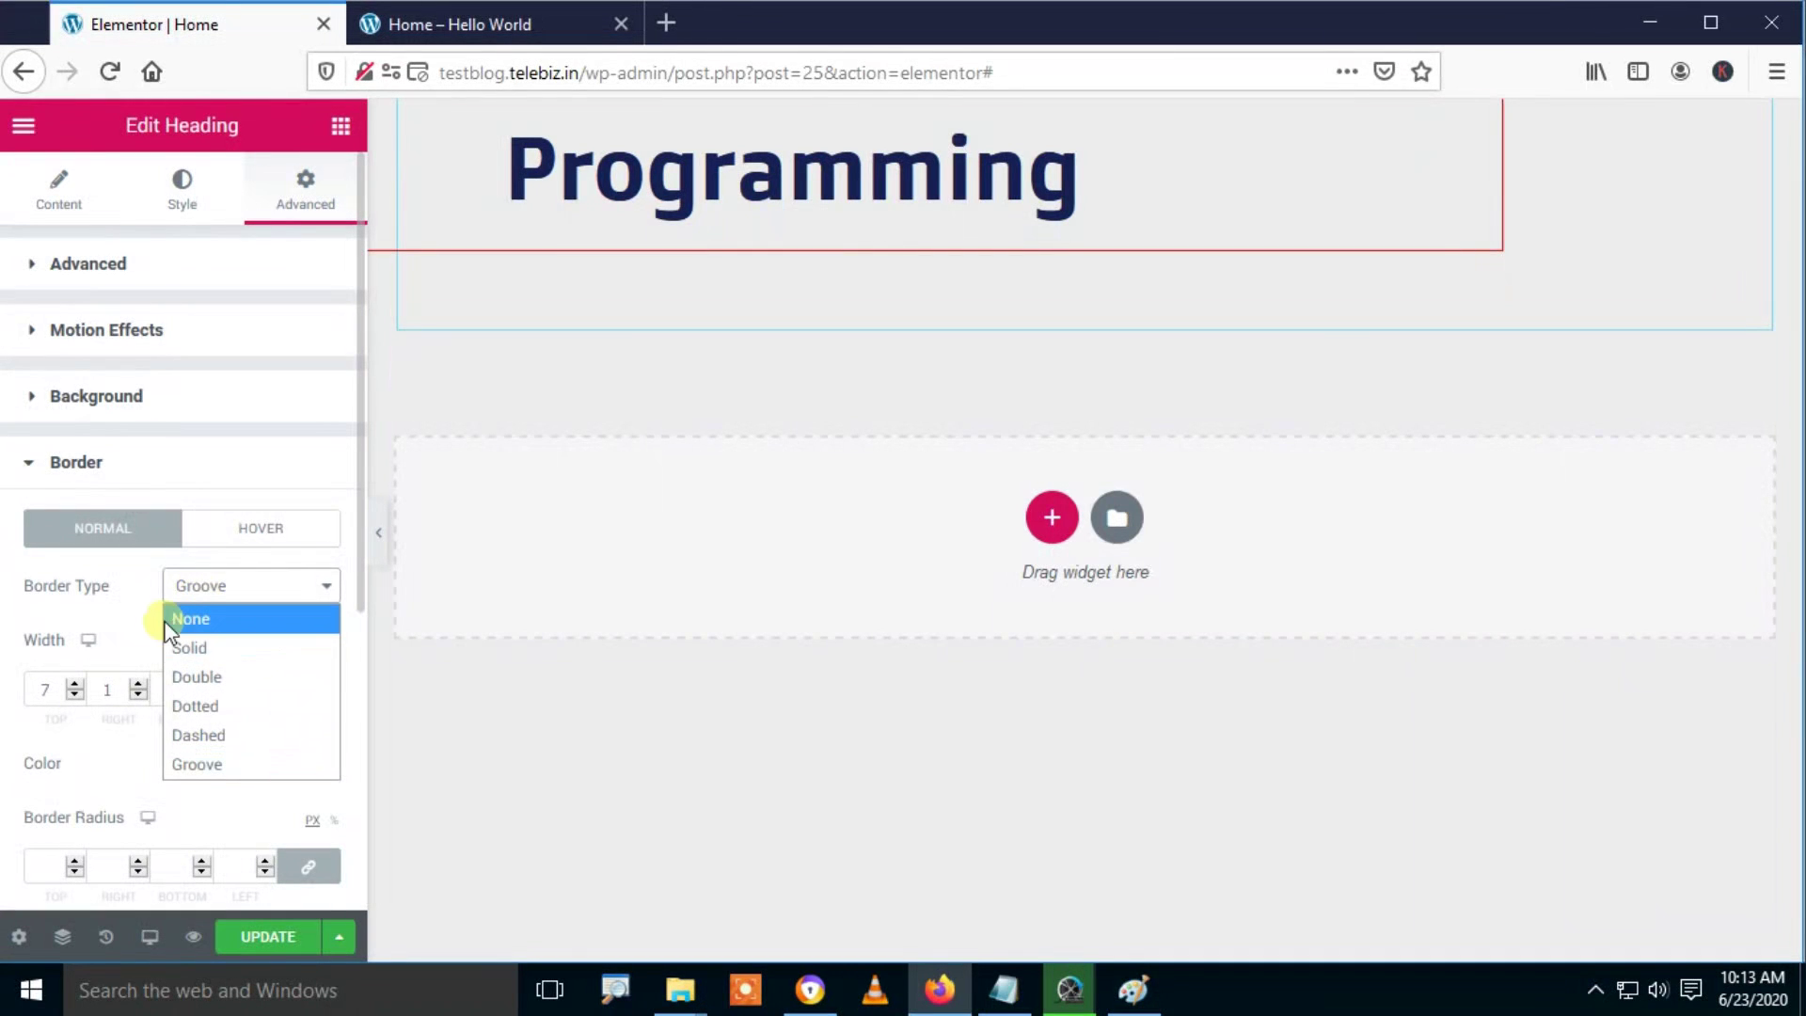
pyautogui.click(193, 619)
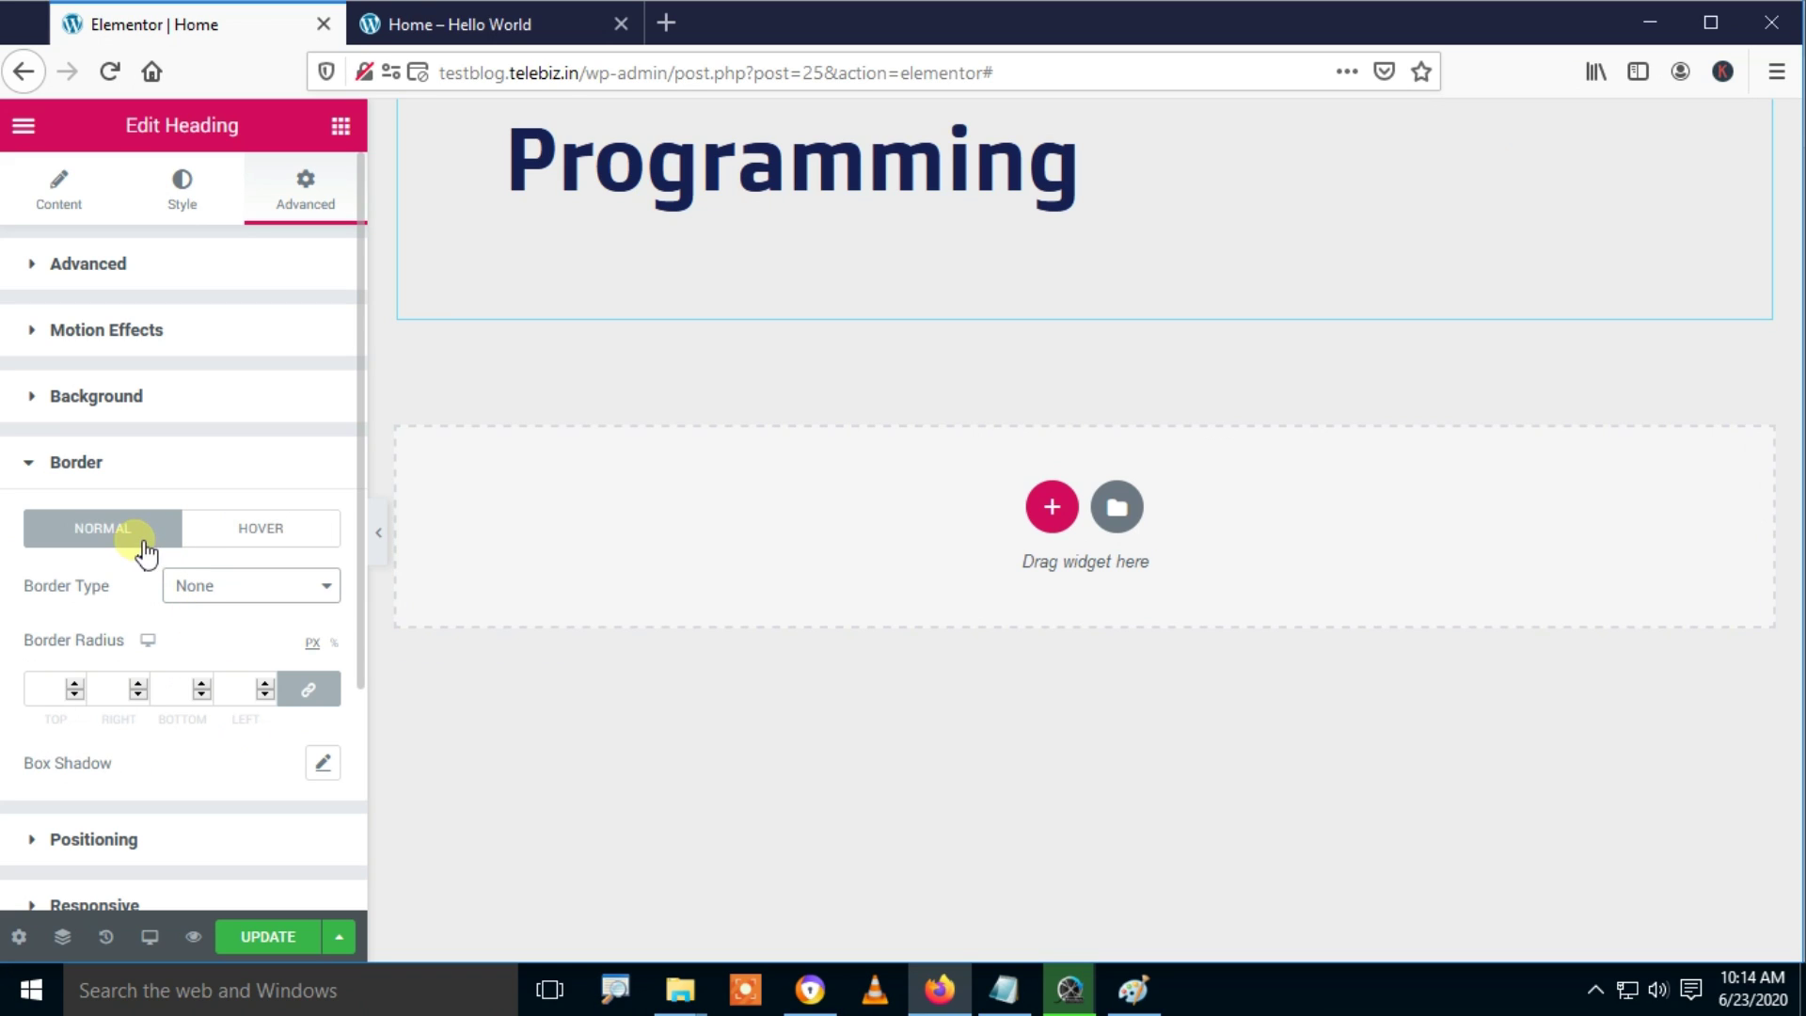
# Step: Try a Solid border on the heading's hover state and set the hover border type back to None
pyautogui.click(274, 545)
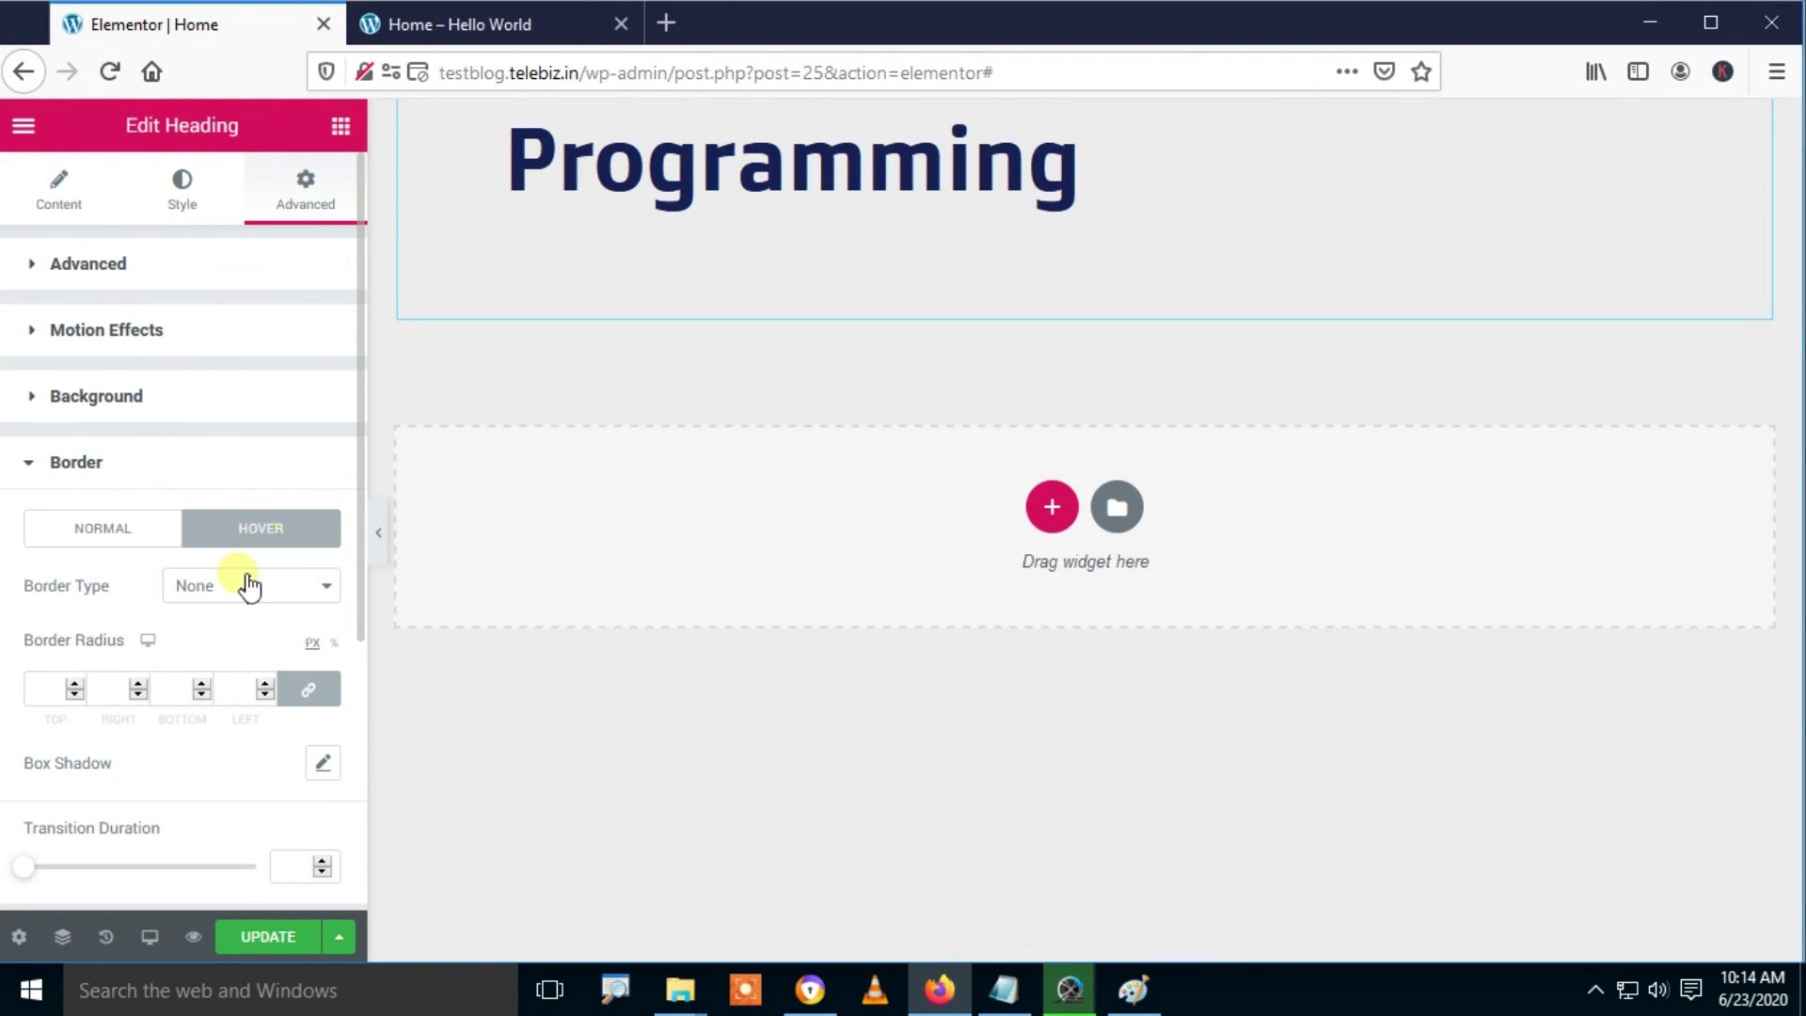
pyautogui.click(248, 585)
pyautogui.click(217, 646)
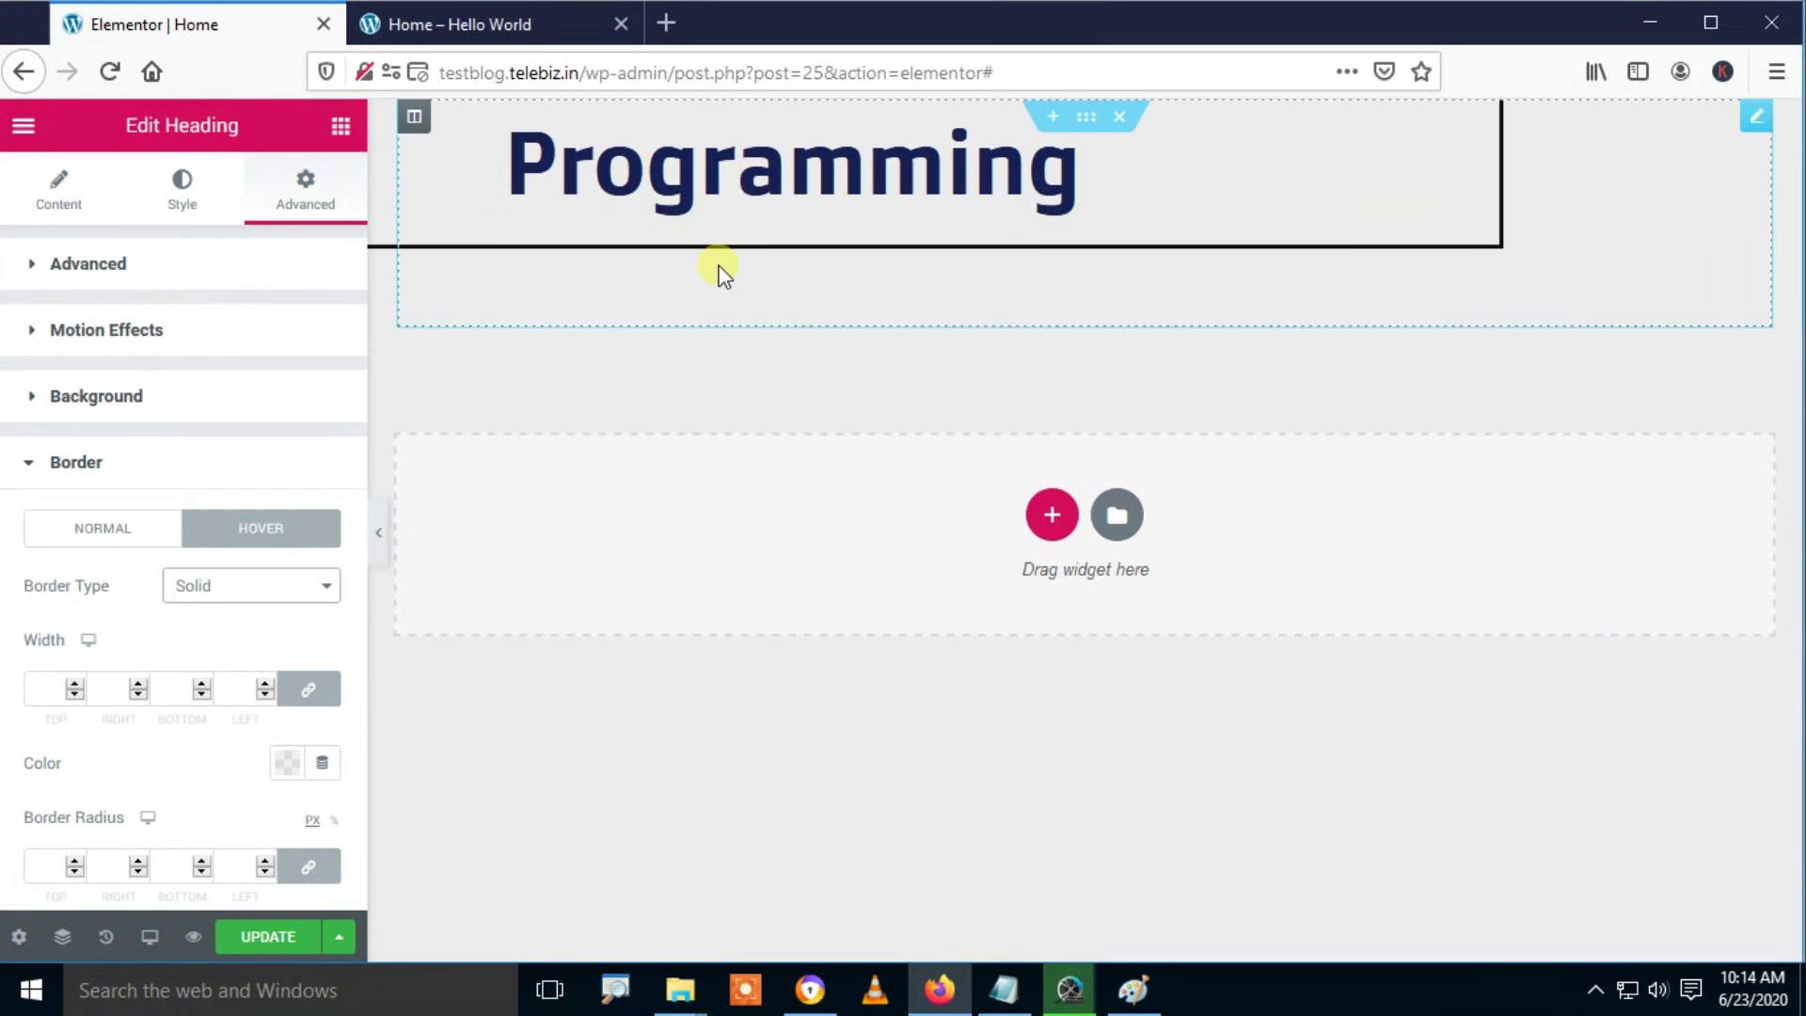
pyautogui.click(331, 589)
pyautogui.click(234, 620)
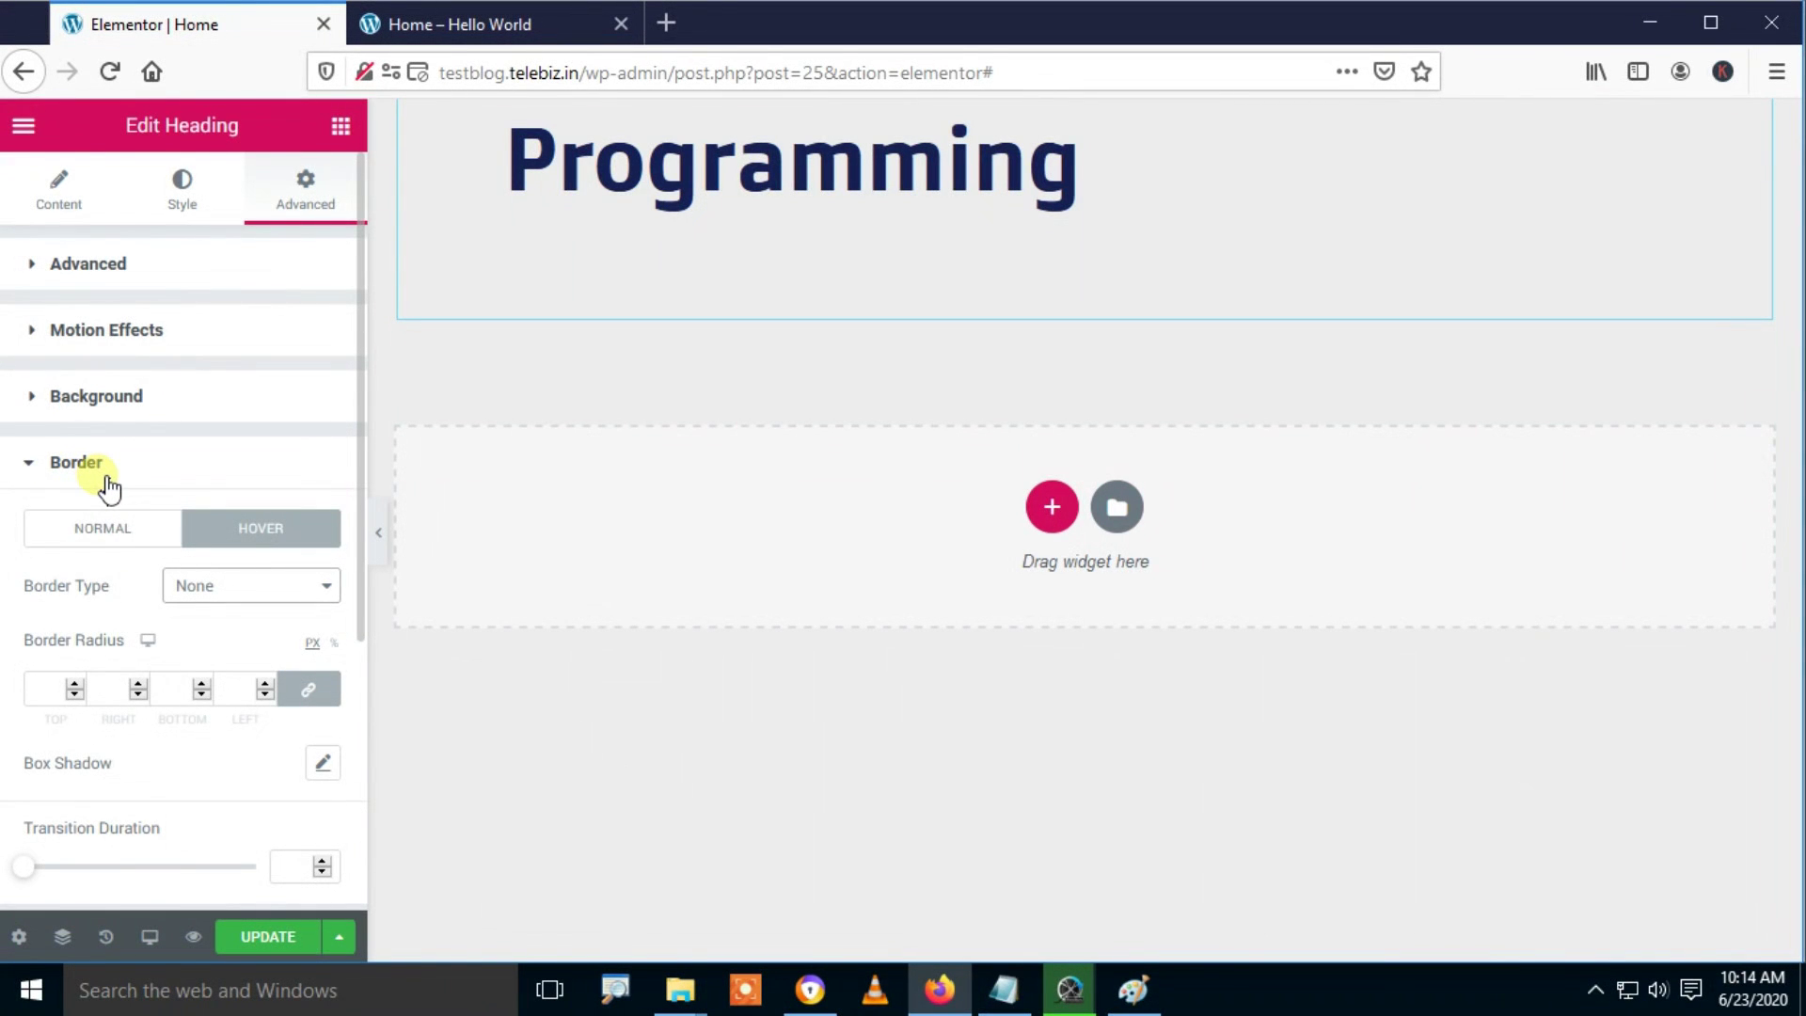
# Step: Turn on the box shadow for the heading's hover state, increase its Horizontal offset and close the shadow settings
pyautogui.click(329, 769)
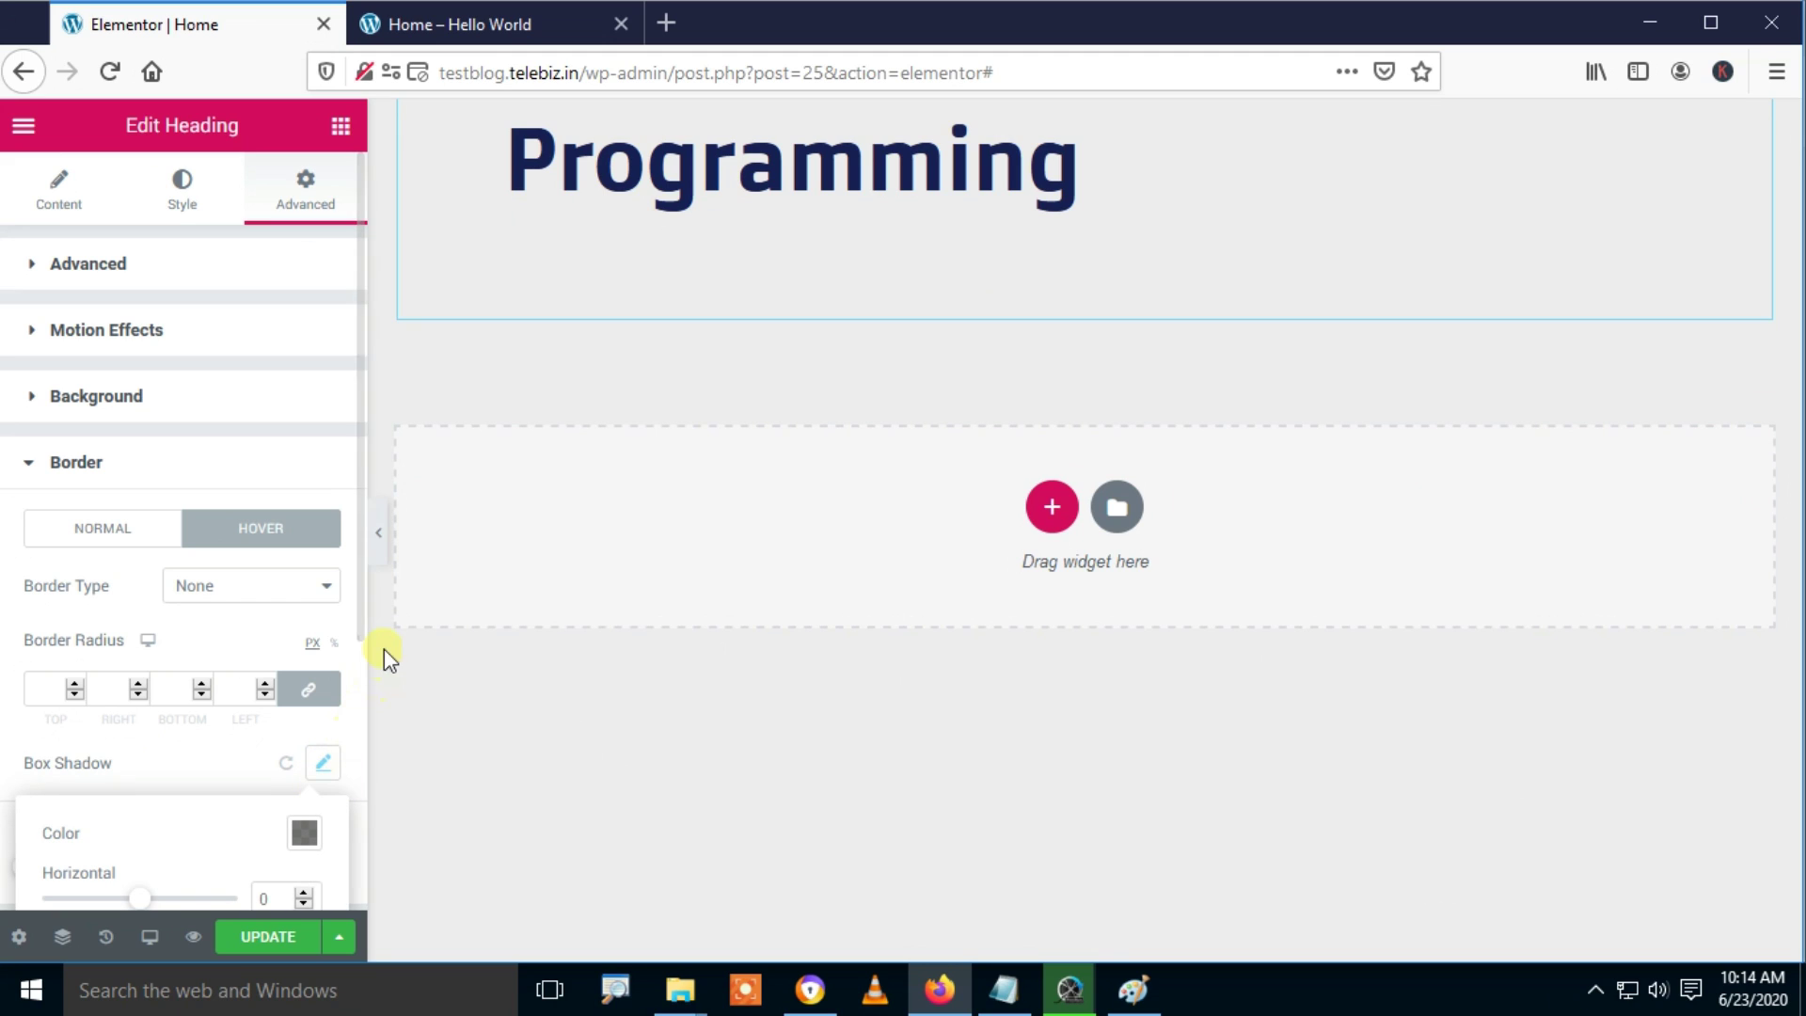
pyautogui.moveTo(357, 602); pyautogui.dragTo(357, 728)
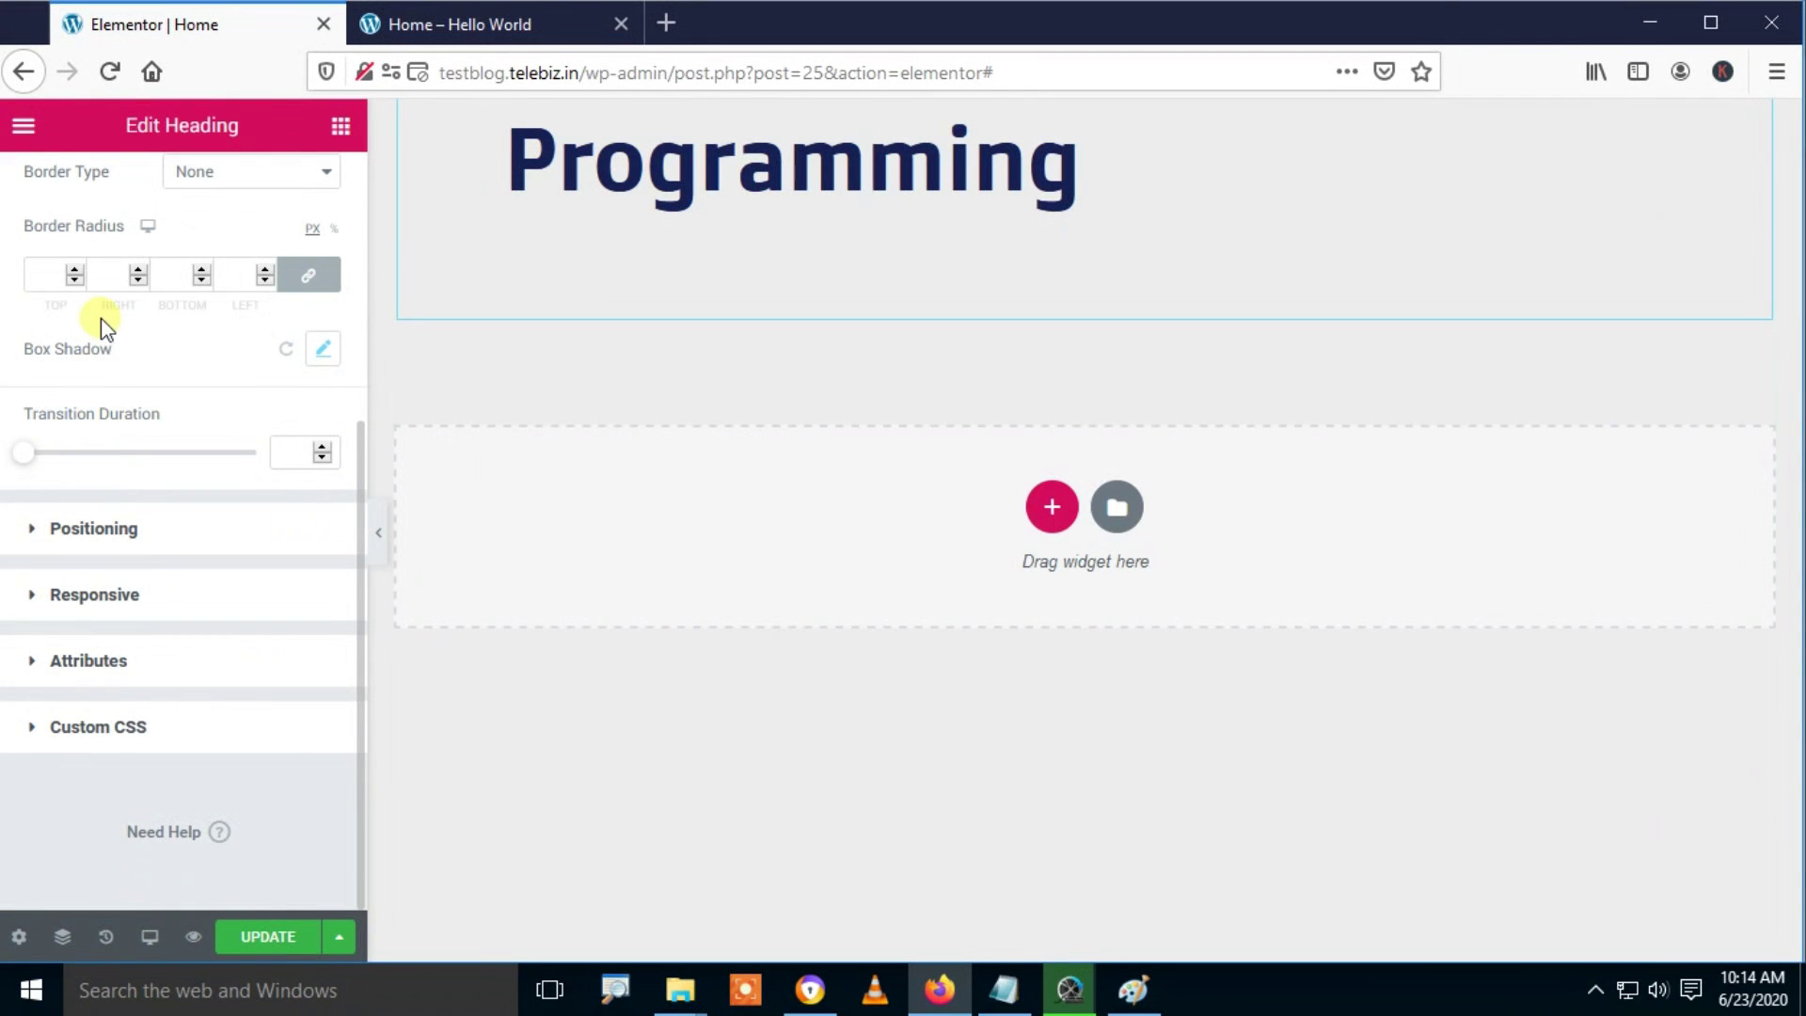
pyautogui.click(324, 352)
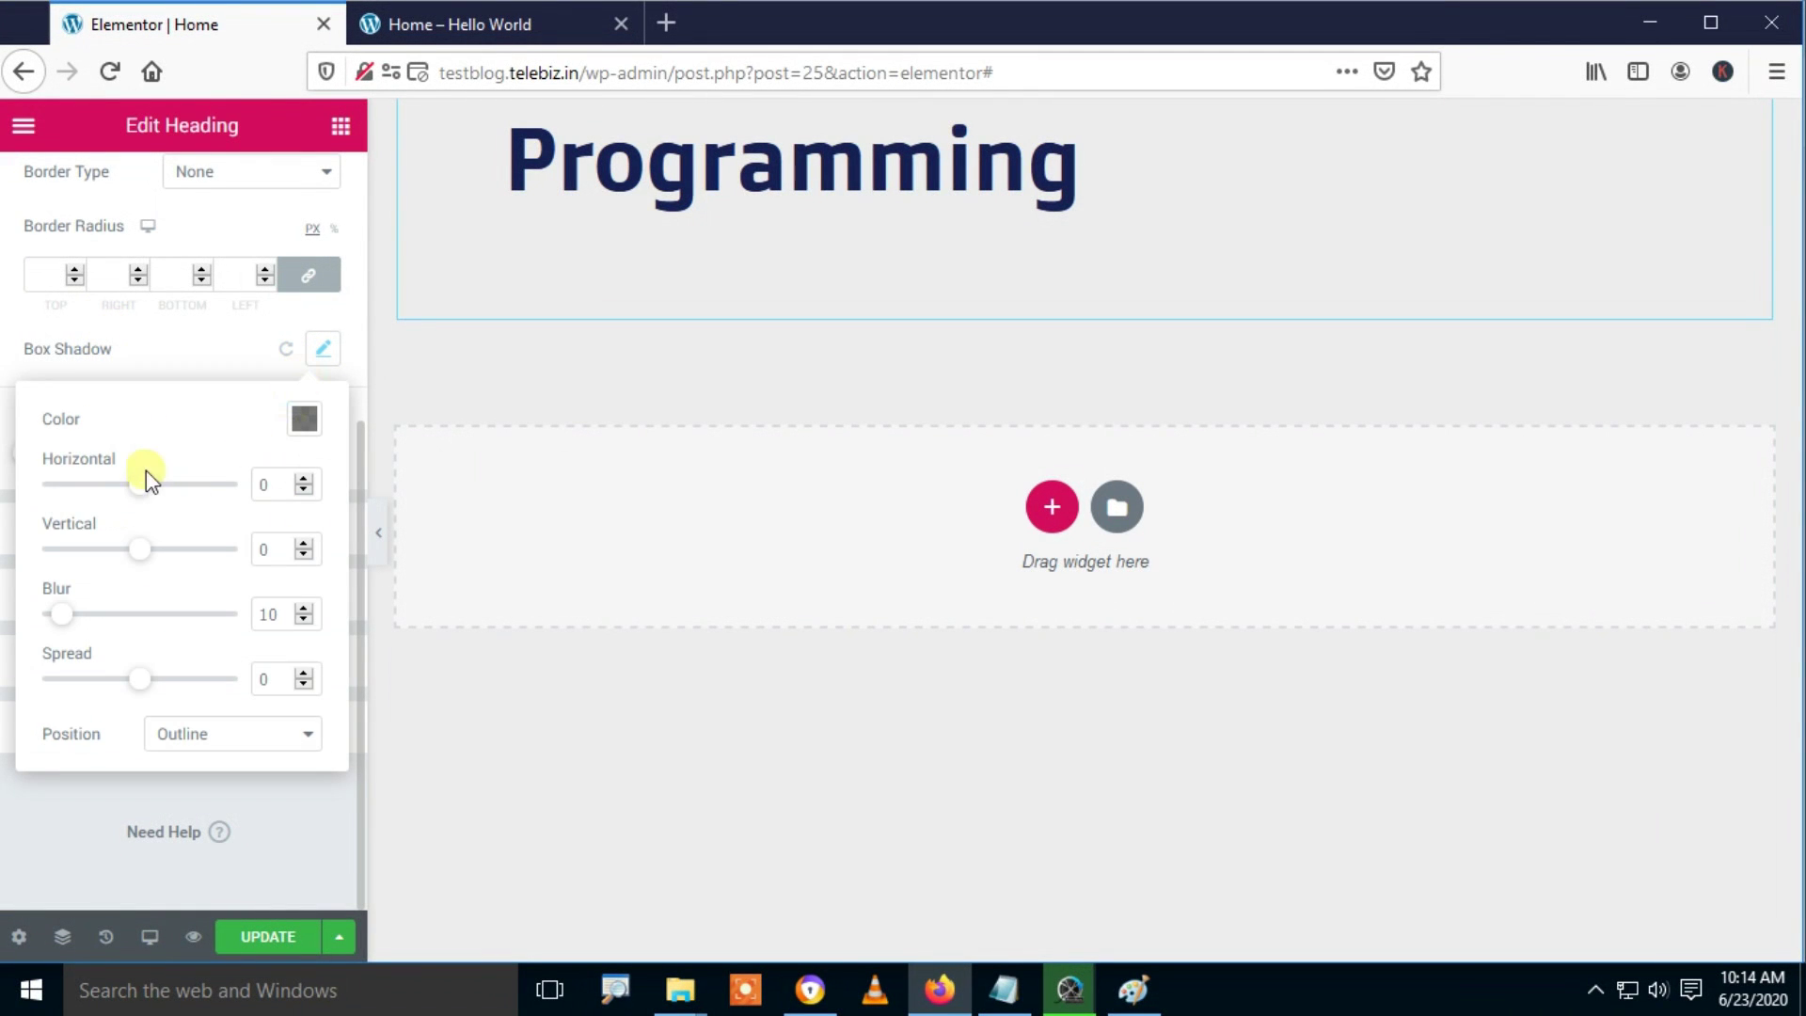
pyautogui.moveTo(148, 486); pyautogui.dragTo(193, 508)
pyautogui.click(234, 358)
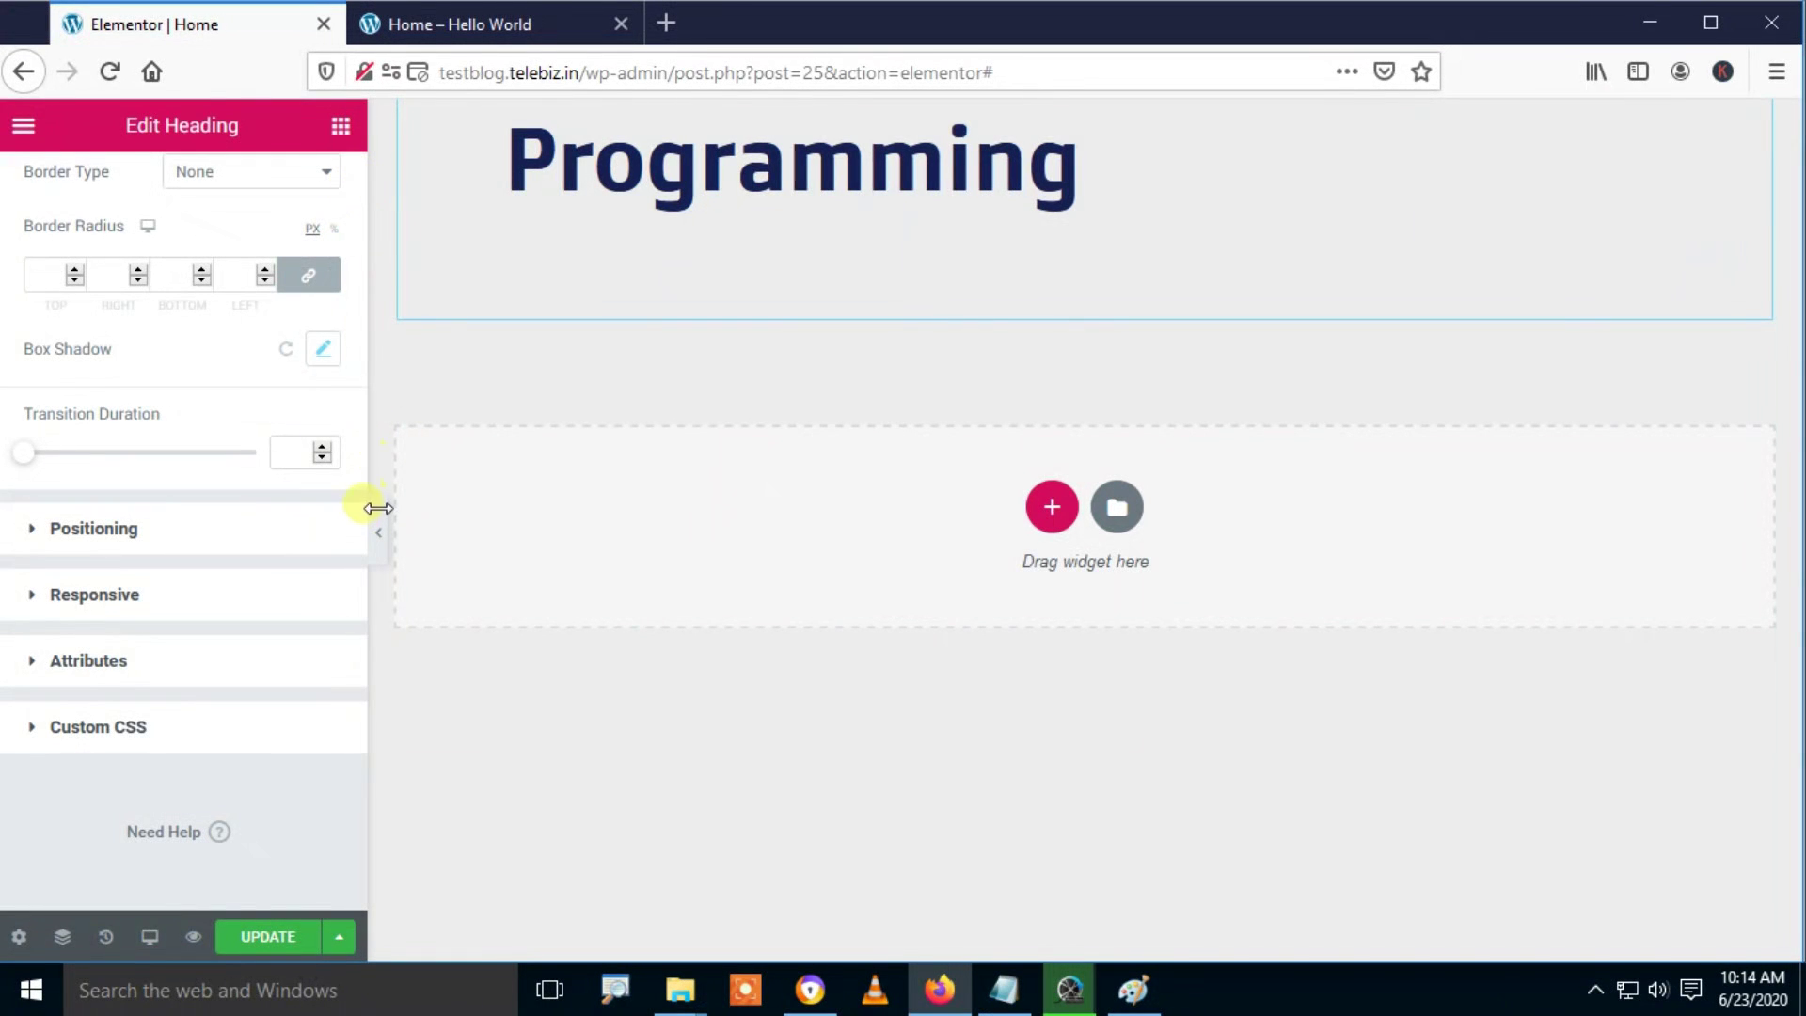
# Step: Give the heading's normal state a Solid border and raise its top width to 18
pyautogui.scroll(2, 357, 460)
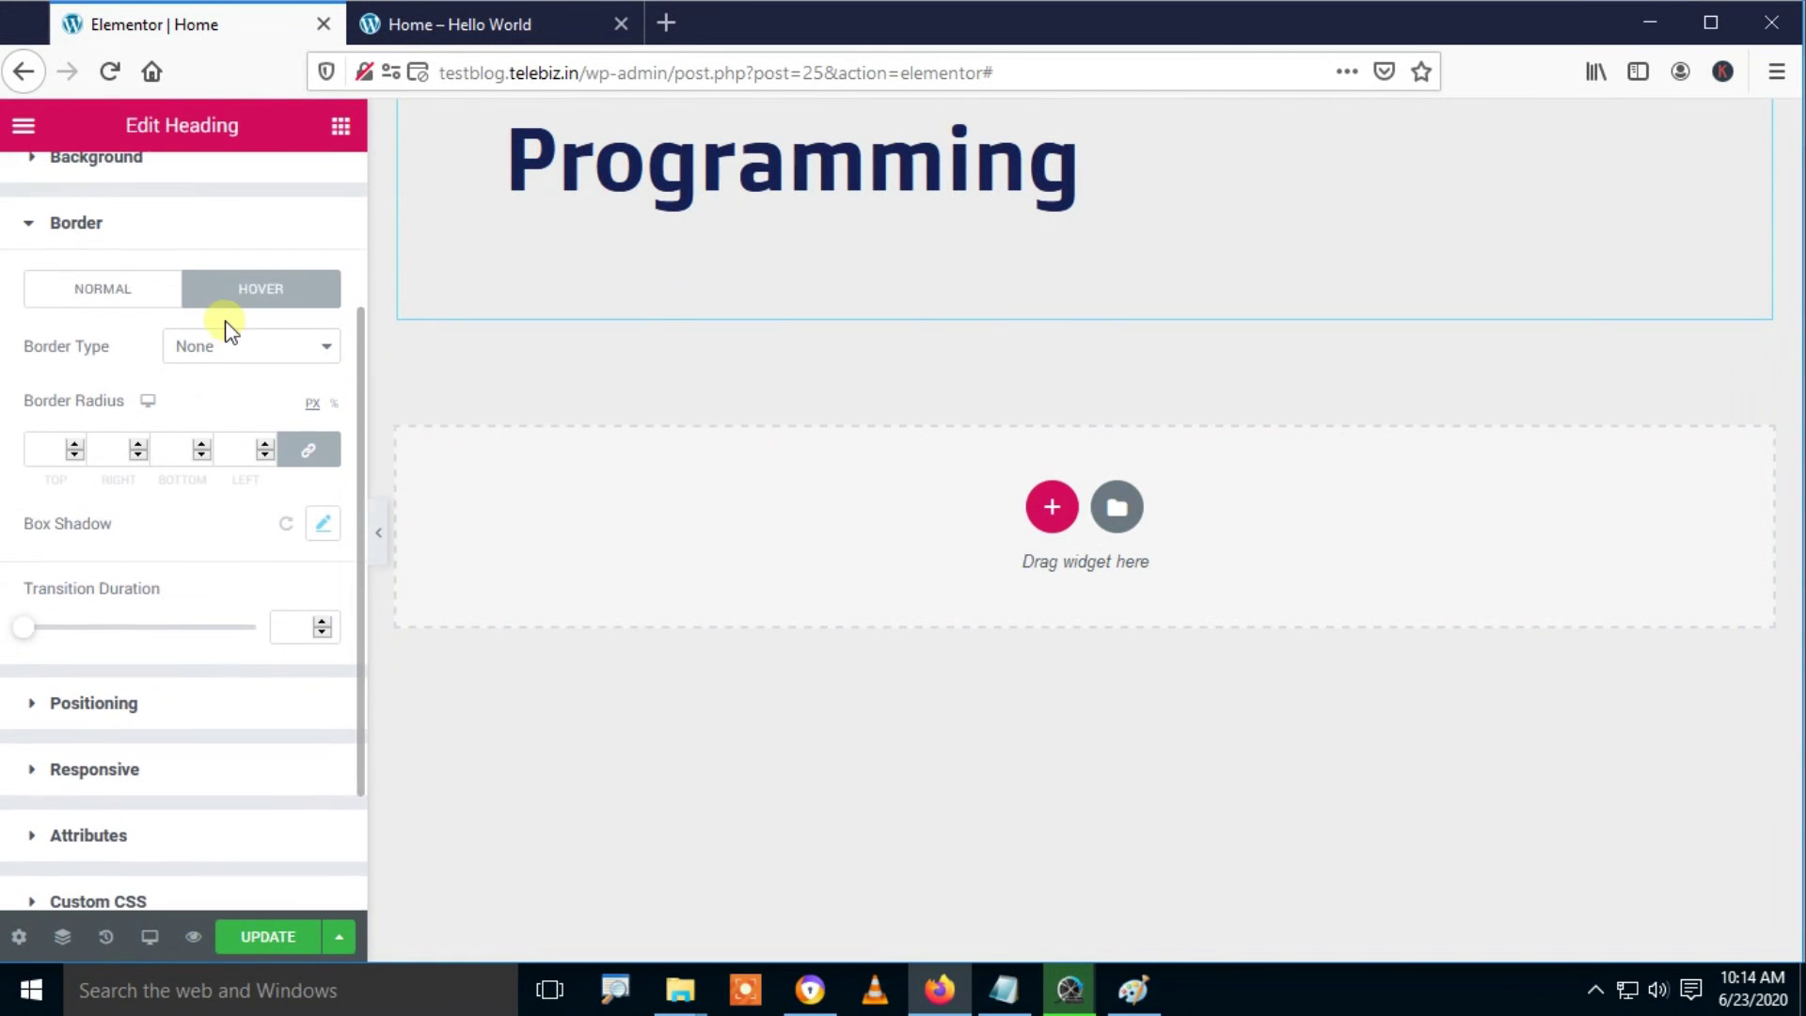
pyautogui.click(143, 303)
pyautogui.click(210, 348)
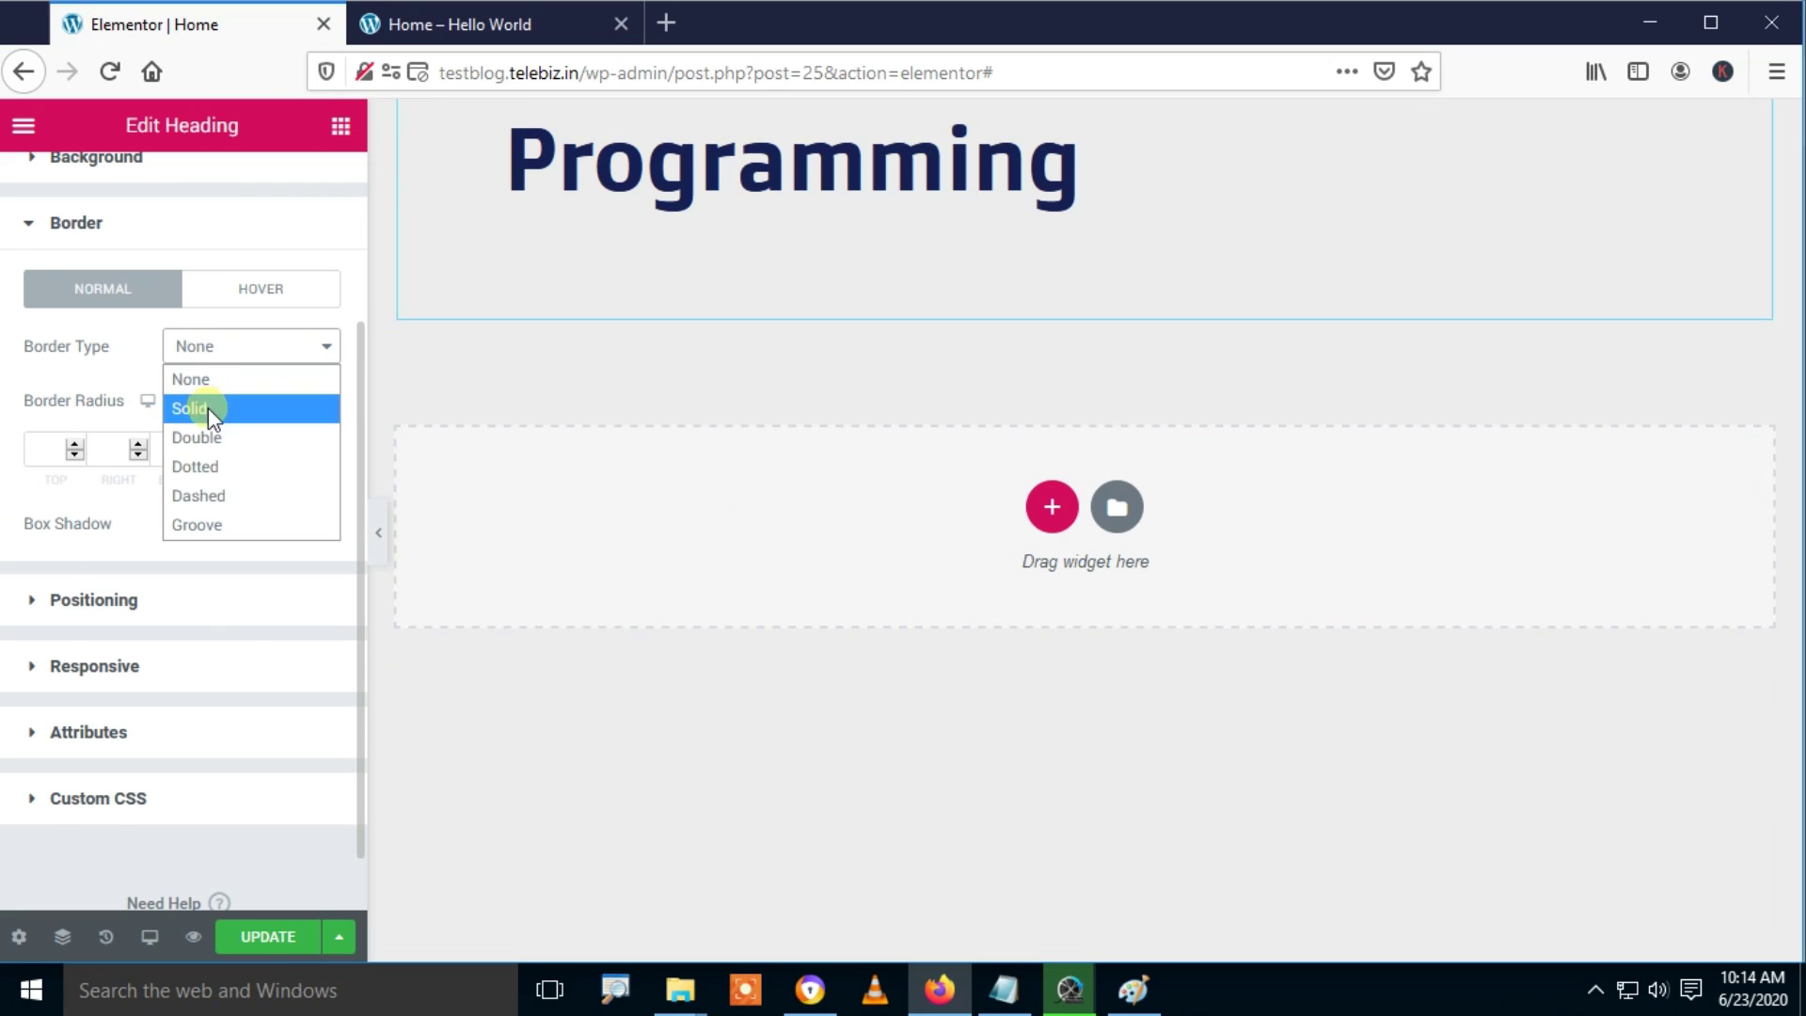
pyautogui.click(207, 408)
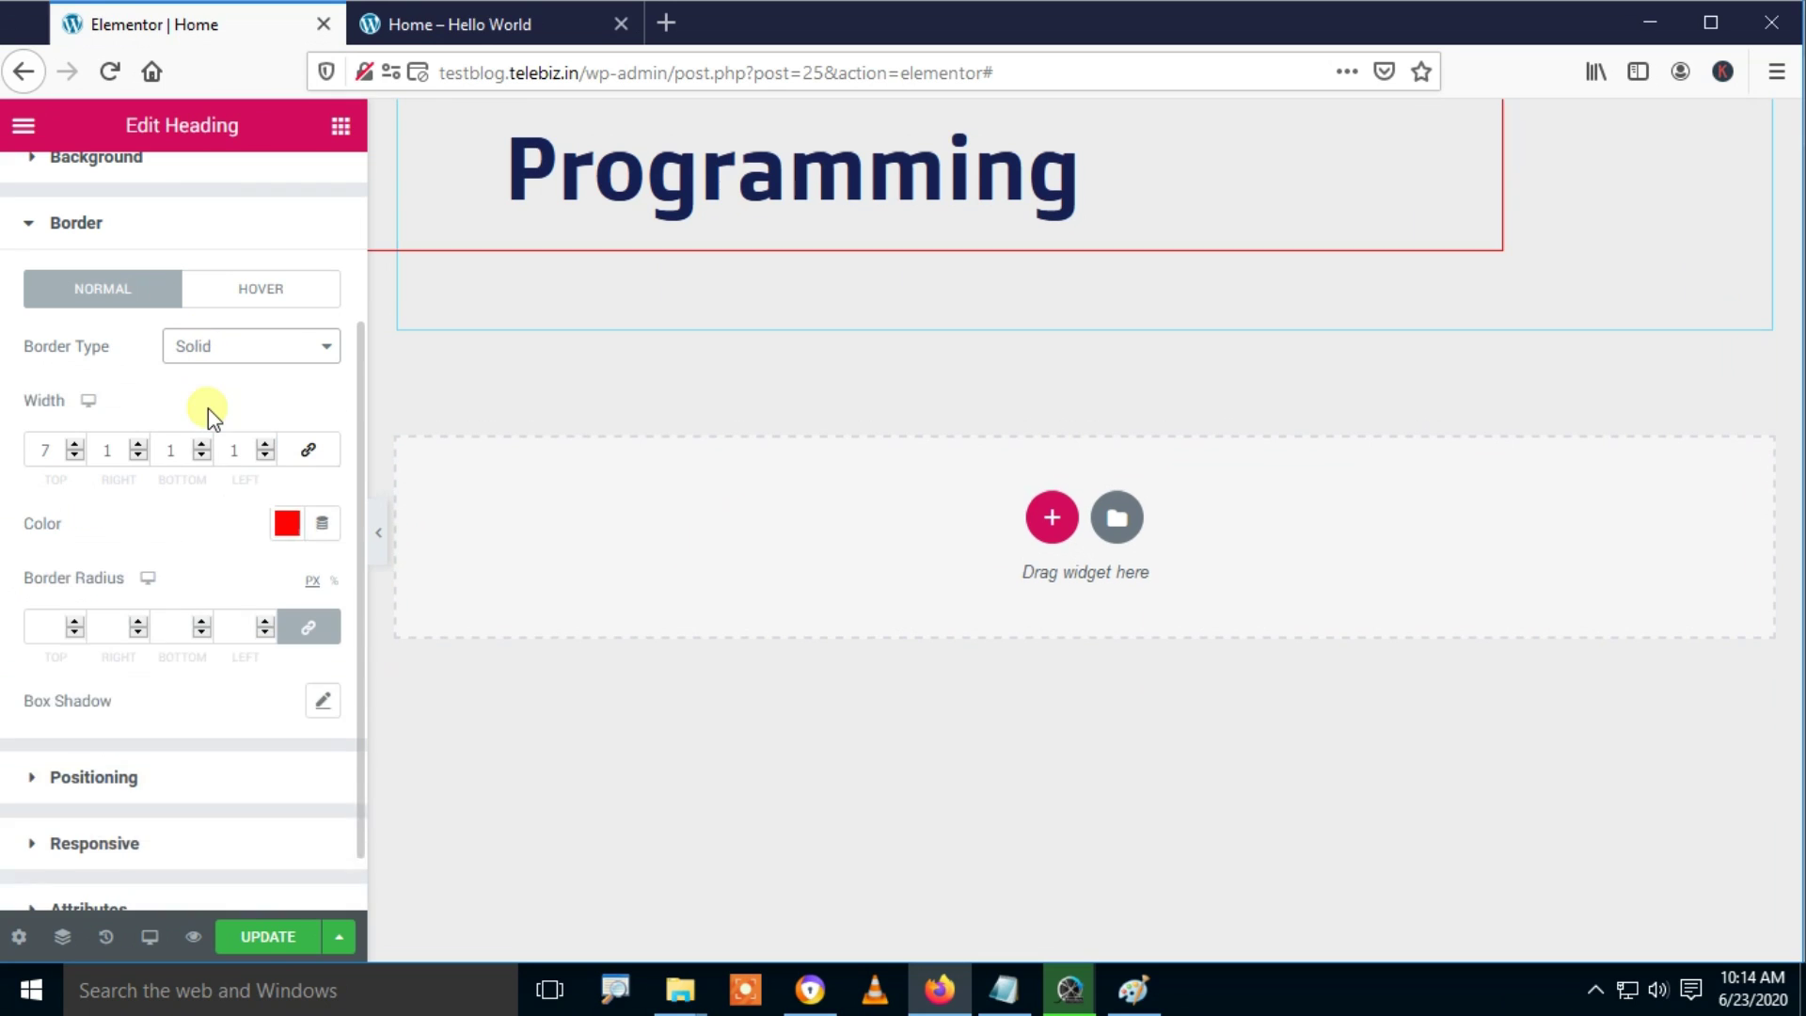
pyautogui.click(75, 444)
pyautogui.click(75, 444)
pyautogui.click(75, 444)
pyautogui.click(75, 444)
pyautogui.click(76, 444)
pyautogui.click(75, 444)
pyautogui.click(76, 444)
pyautogui.click(75, 444)
pyautogui.click(75, 444)
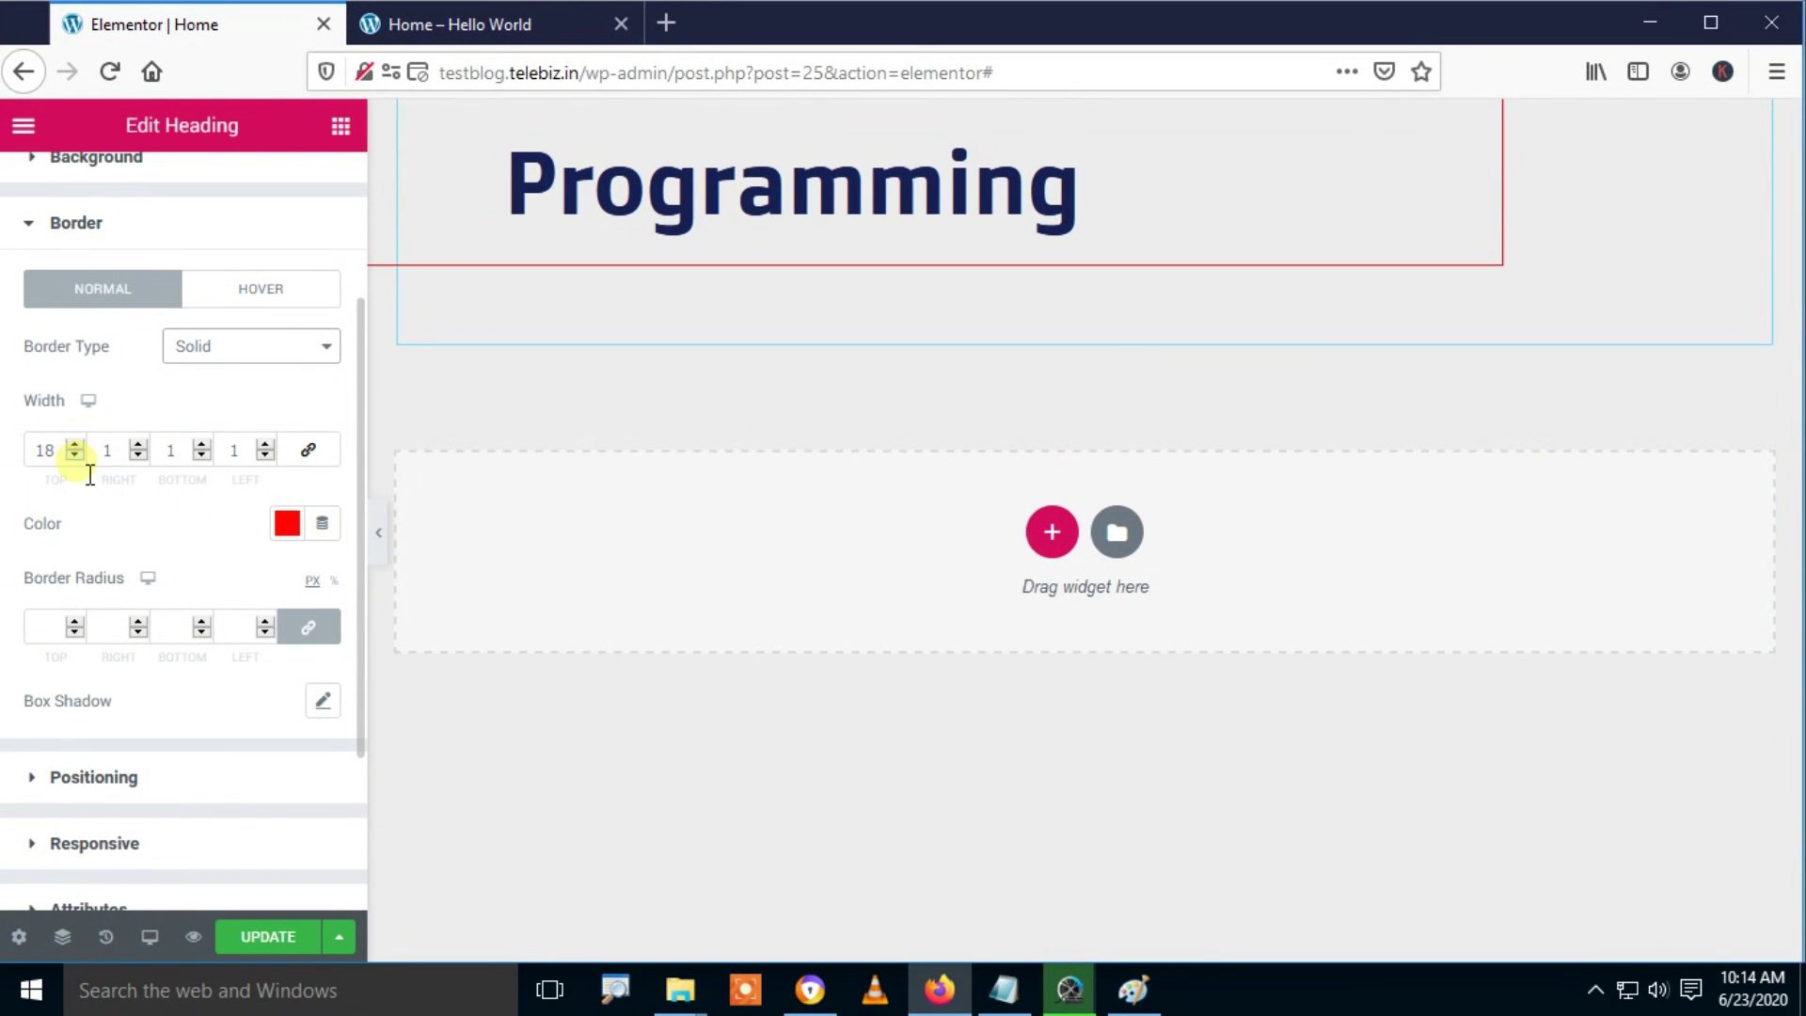
# Step: Lower the top border width, link the four sides and set the border width to 11 all round
pyautogui.click(76, 455)
pyautogui.click(76, 455)
pyautogui.click(75, 456)
pyautogui.click(75, 455)
pyautogui.click(75, 455)
pyautogui.click(75, 455)
pyautogui.click(75, 455)
pyautogui.click(309, 450)
pyautogui.click(75, 445)
pyautogui.click(75, 445)
pyautogui.click(75, 445)
pyautogui.click(75, 445)
pyautogui.click(75, 445)
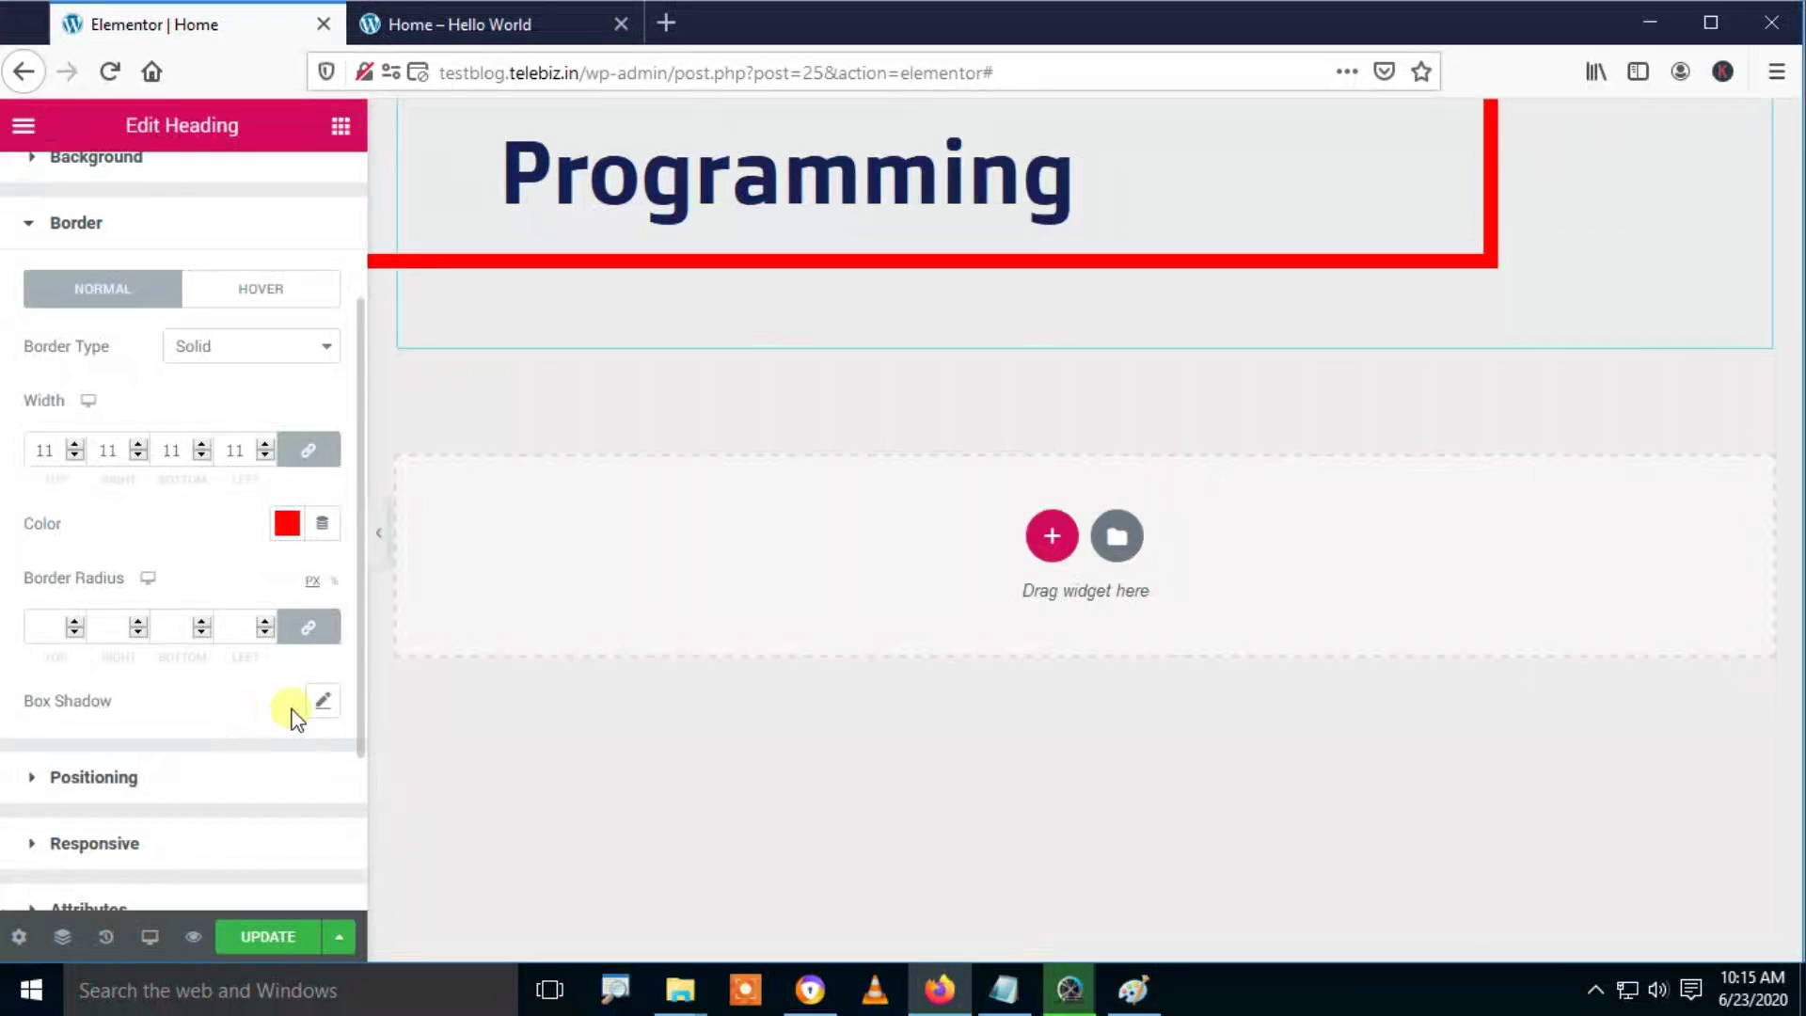
# Step: Add a box shadow to the heading's normal state with a Horizontal offset of 26
pyautogui.click(324, 702)
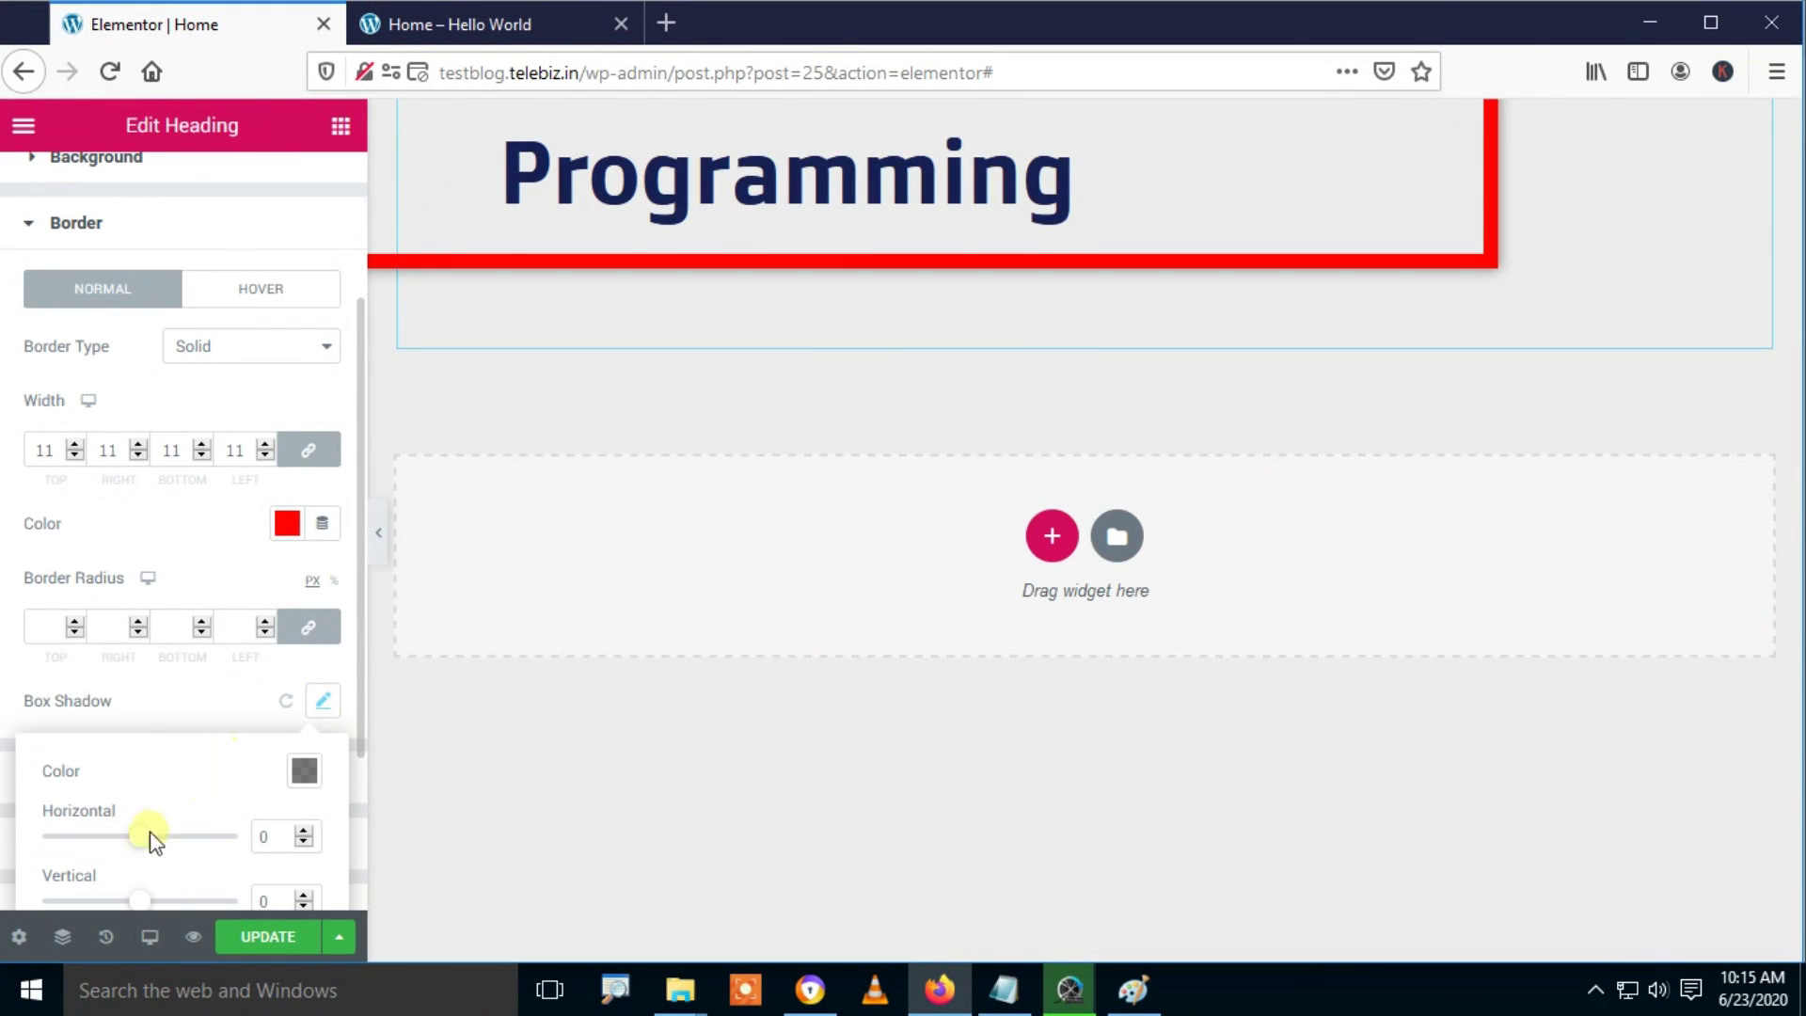
pyautogui.moveTo(143, 839); pyautogui.dragTo(226, 858)
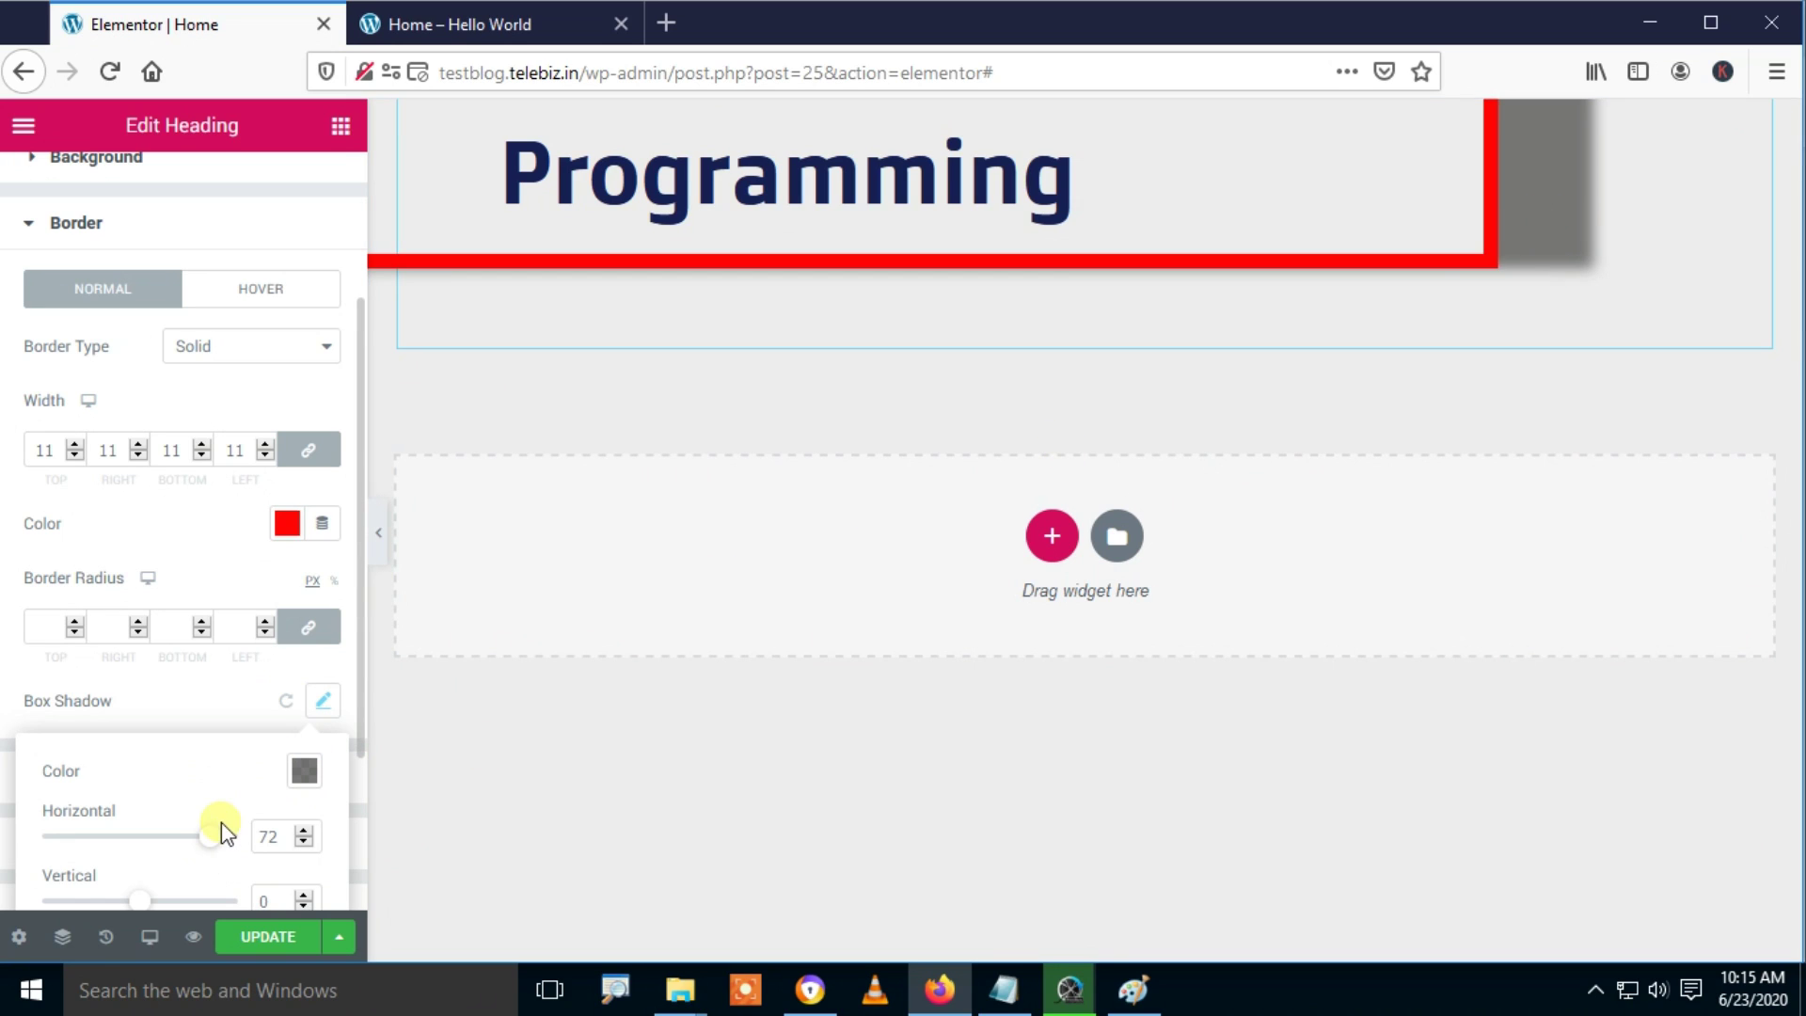
pyautogui.moveTo(225, 841); pyautogui.dragTo(163, 868)
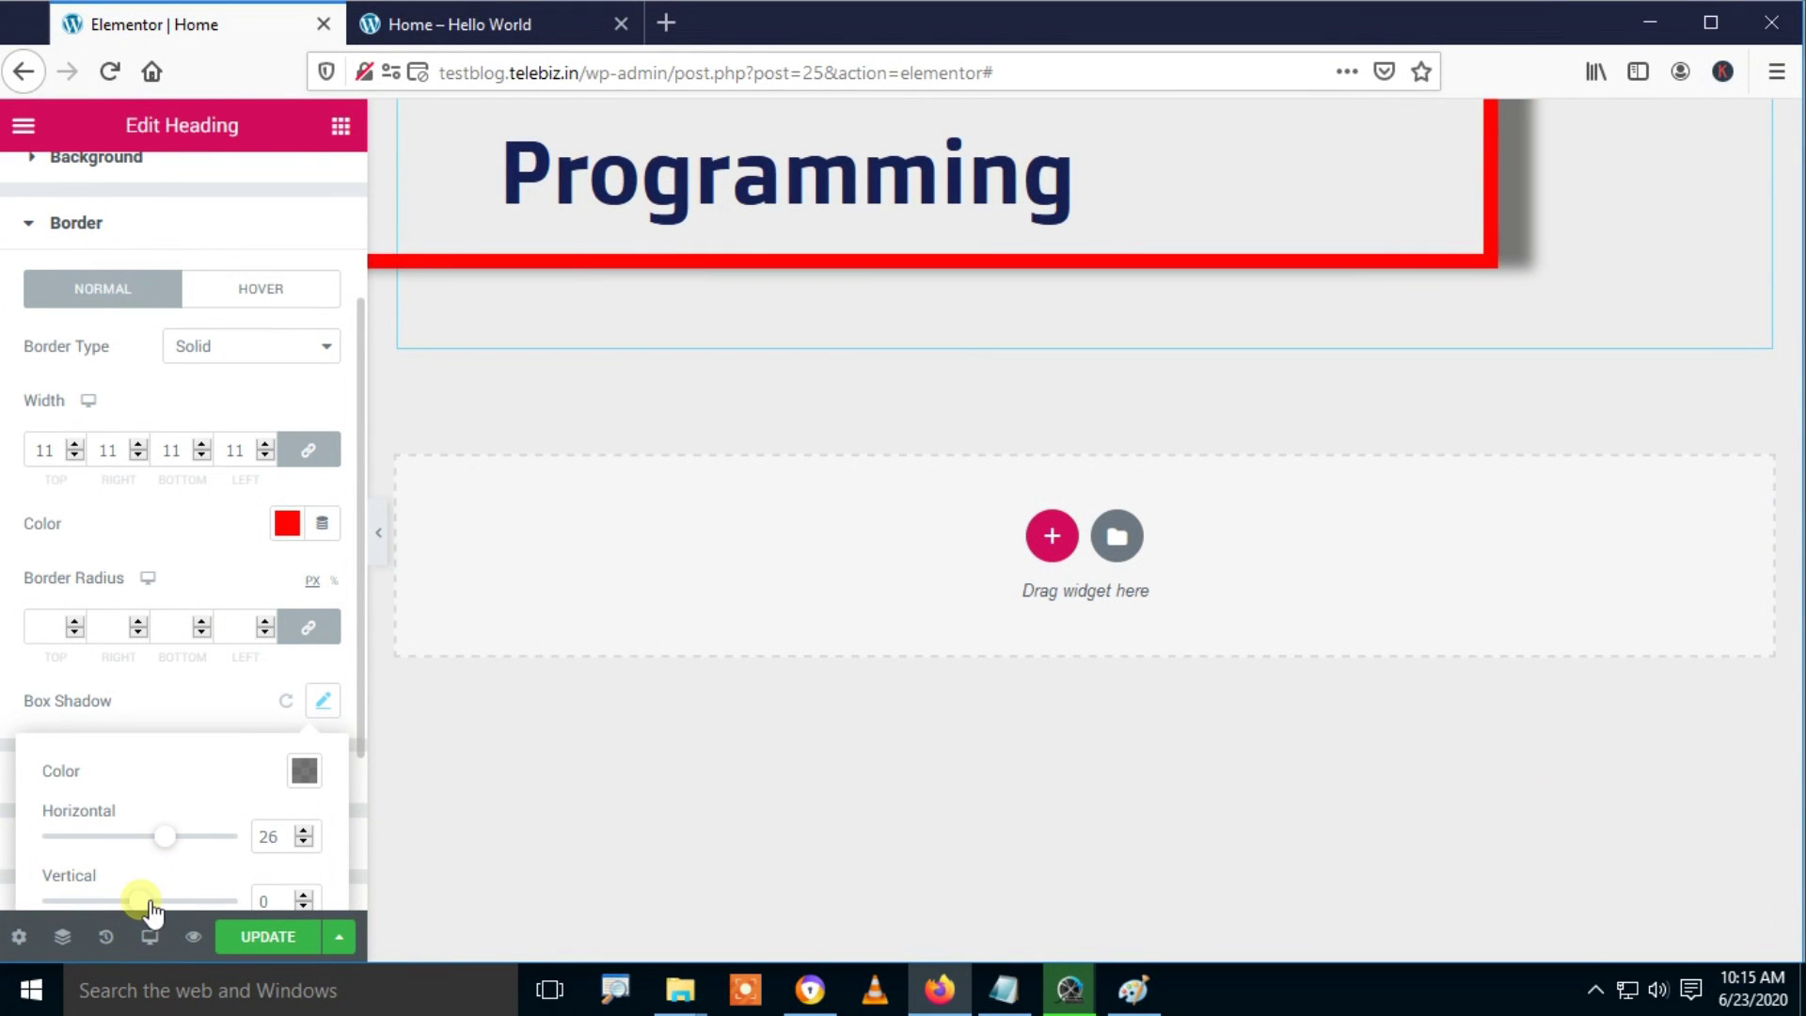
pyautogui.moveTo(357, 572); pyautogui.dragTo(348, 775)
pyautogui.click(349, 781)
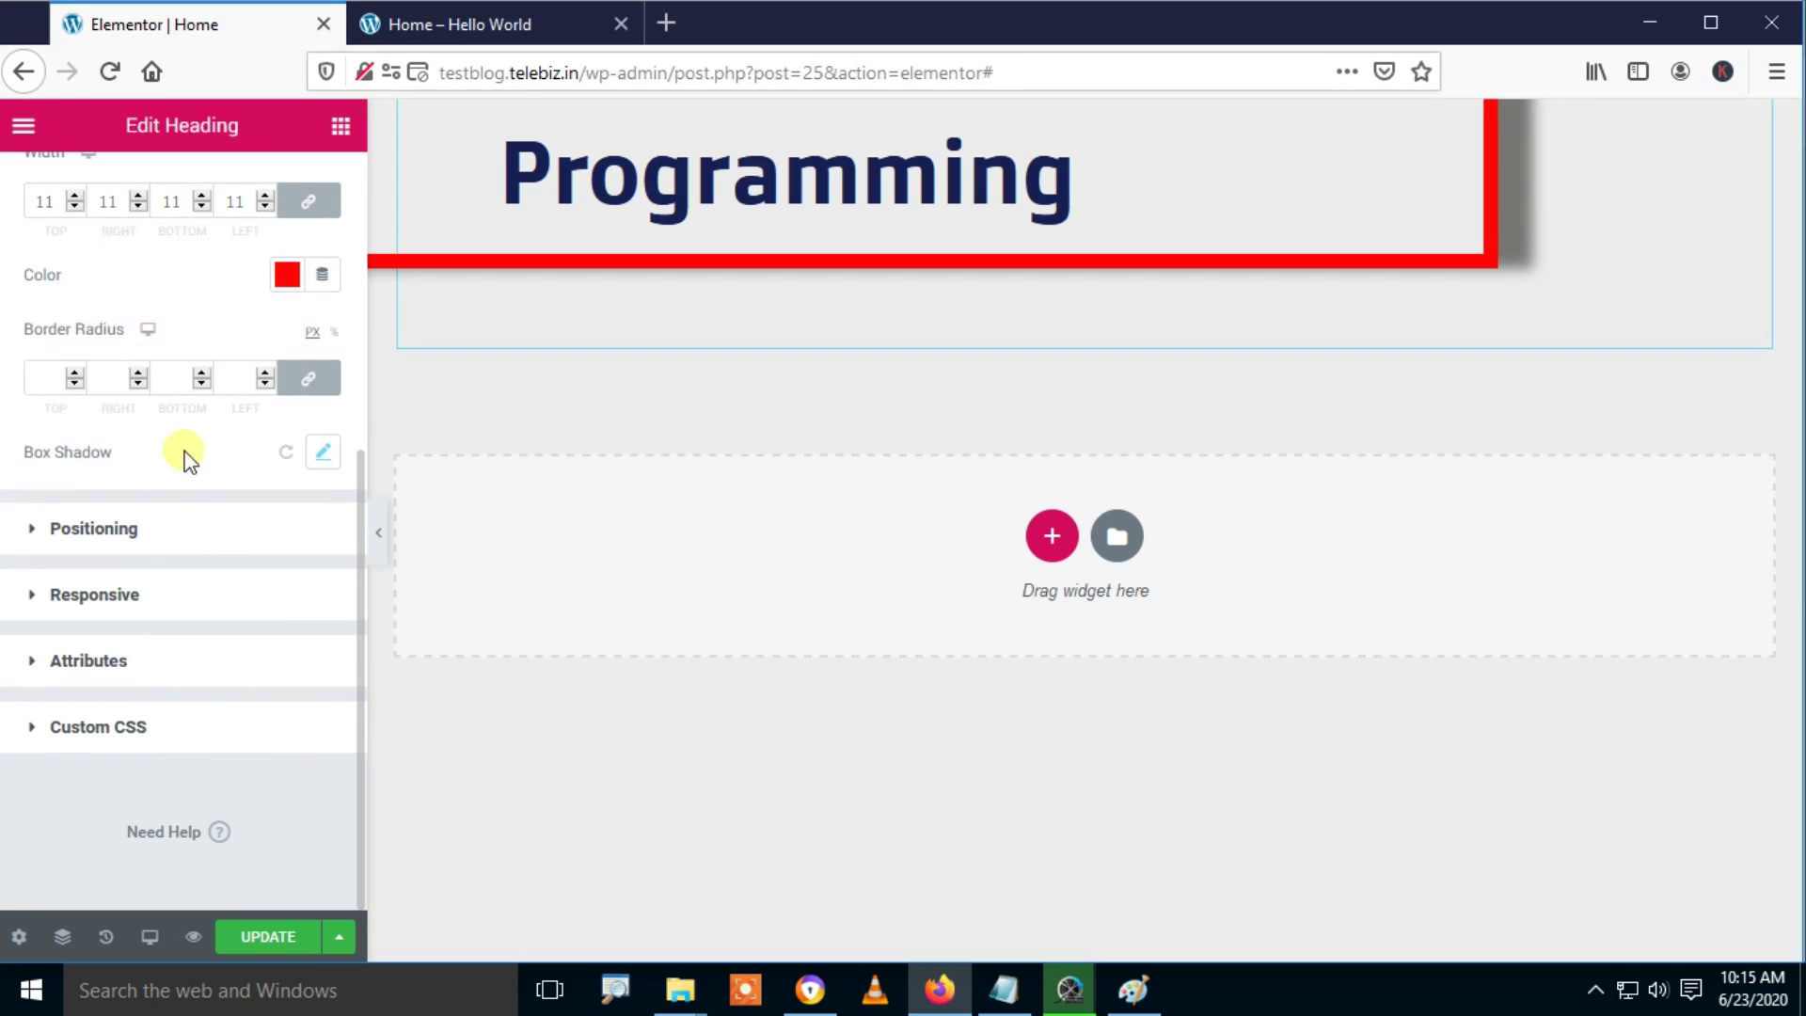
# Step: Set the normal-state box shadow of the heading to Vertical 47, Blur 100 and Spread -16
pyautogui.click(337, 455)
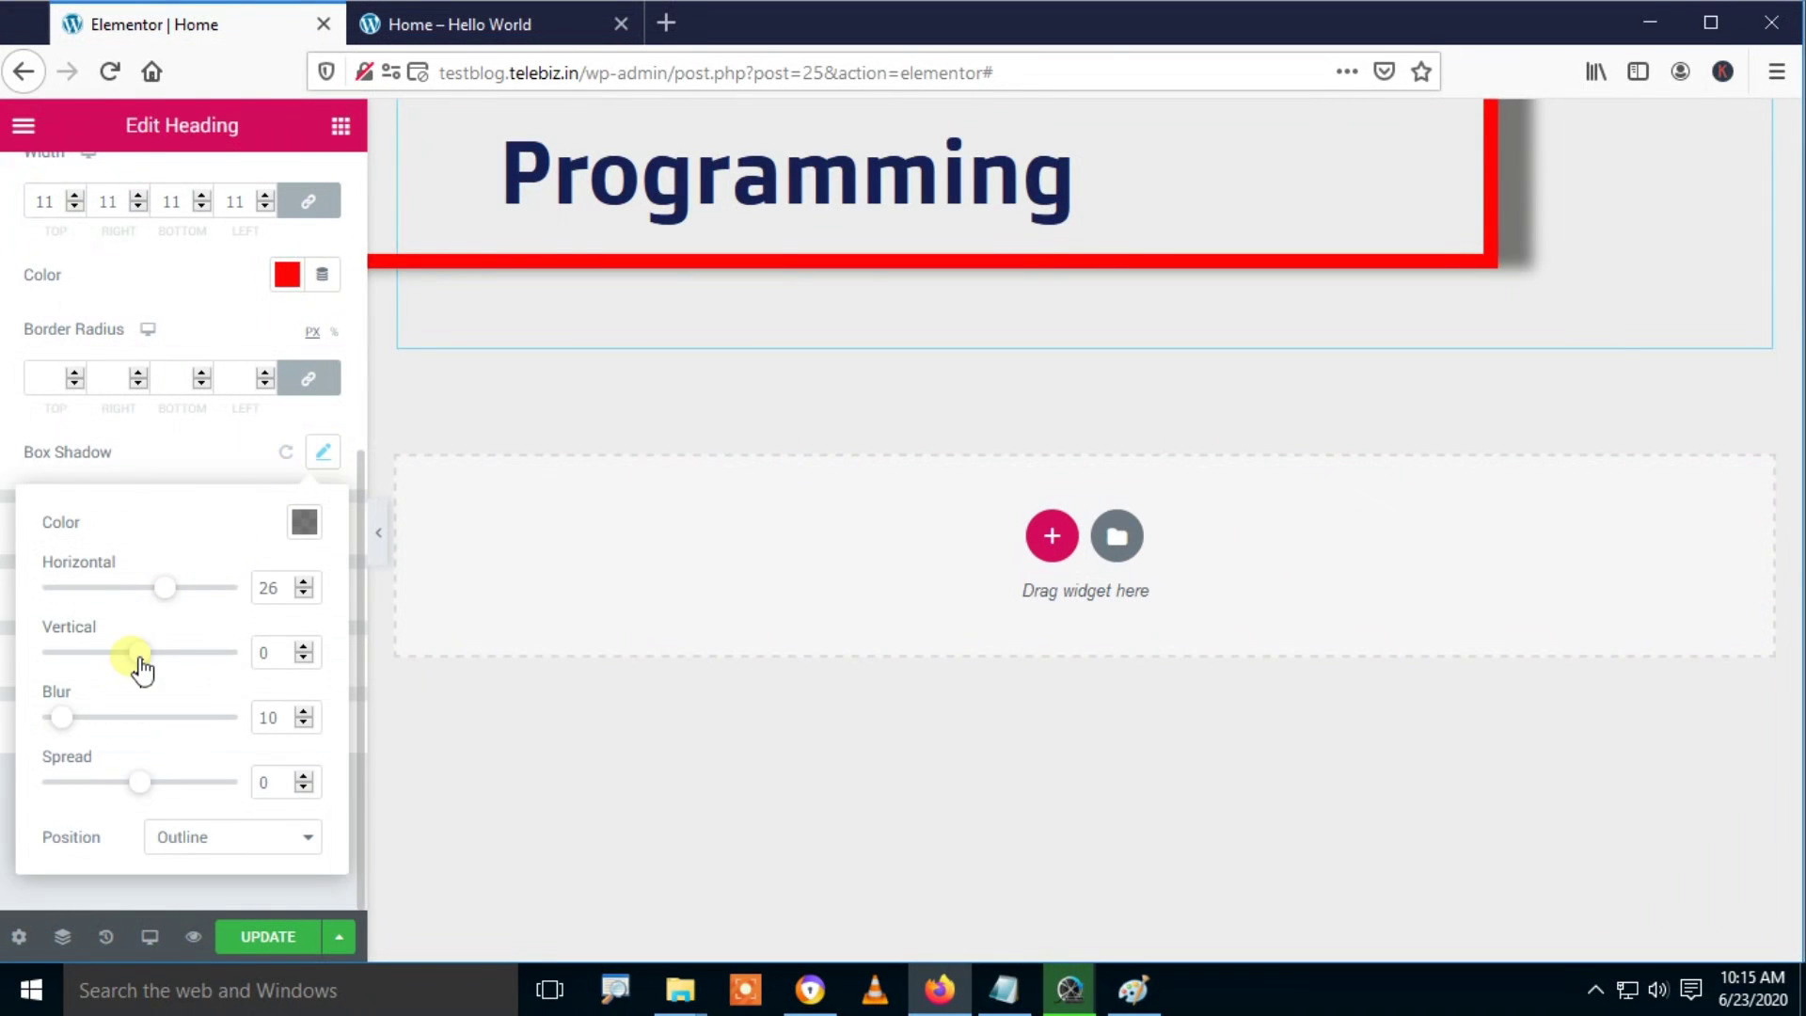
pyautogui.moveTo(161, 664); pyautogui.dragTo(204, 704)
pyautogui.moveTo(75, 724); pyautogui.dragTo(262, 739)
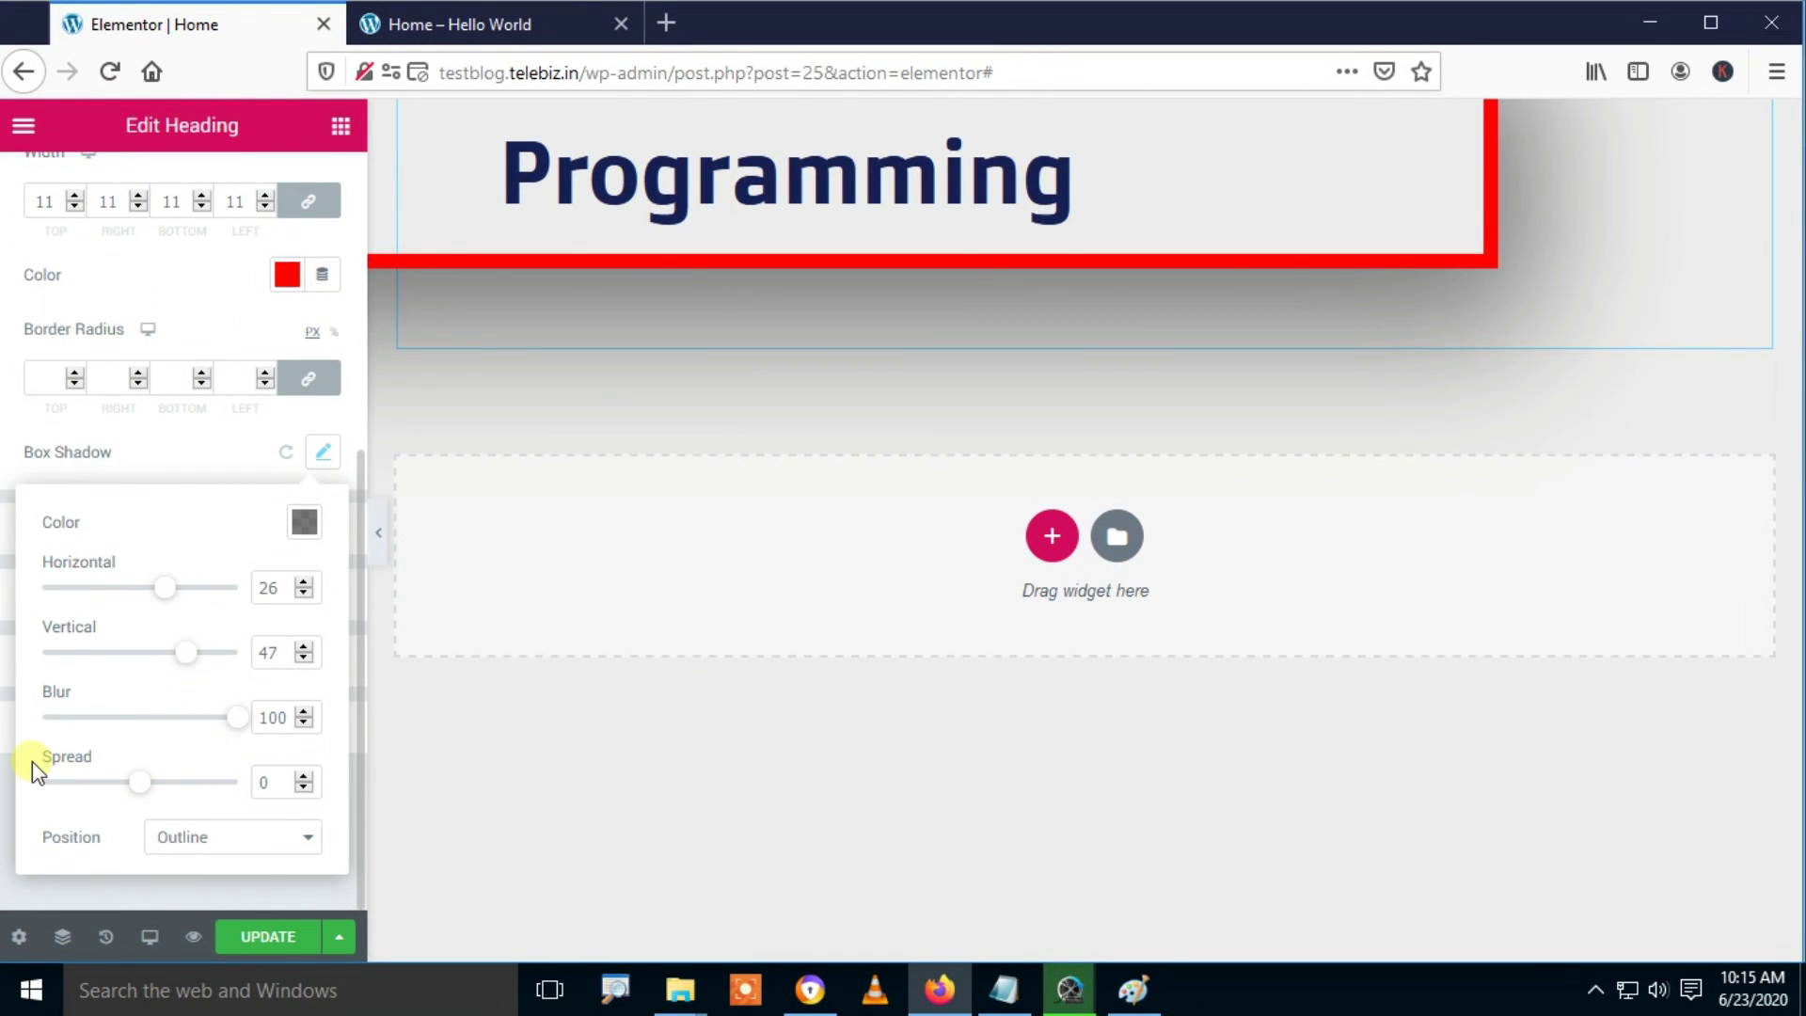
pyautogui.moveTo(148, 797)
pyautogui.mouseDown()
pyautogui.moveTo(294, 802)
pyautogui.moveTo(74, 805)
pyautogui.moveTo(210, 810)
pyautogui.moveTo(123, 820)
pyautogui.mouseUp()
# Step: Try the Inset position for the heading's box shadow, then return it to Outline
pyautogui.click(224, 840)
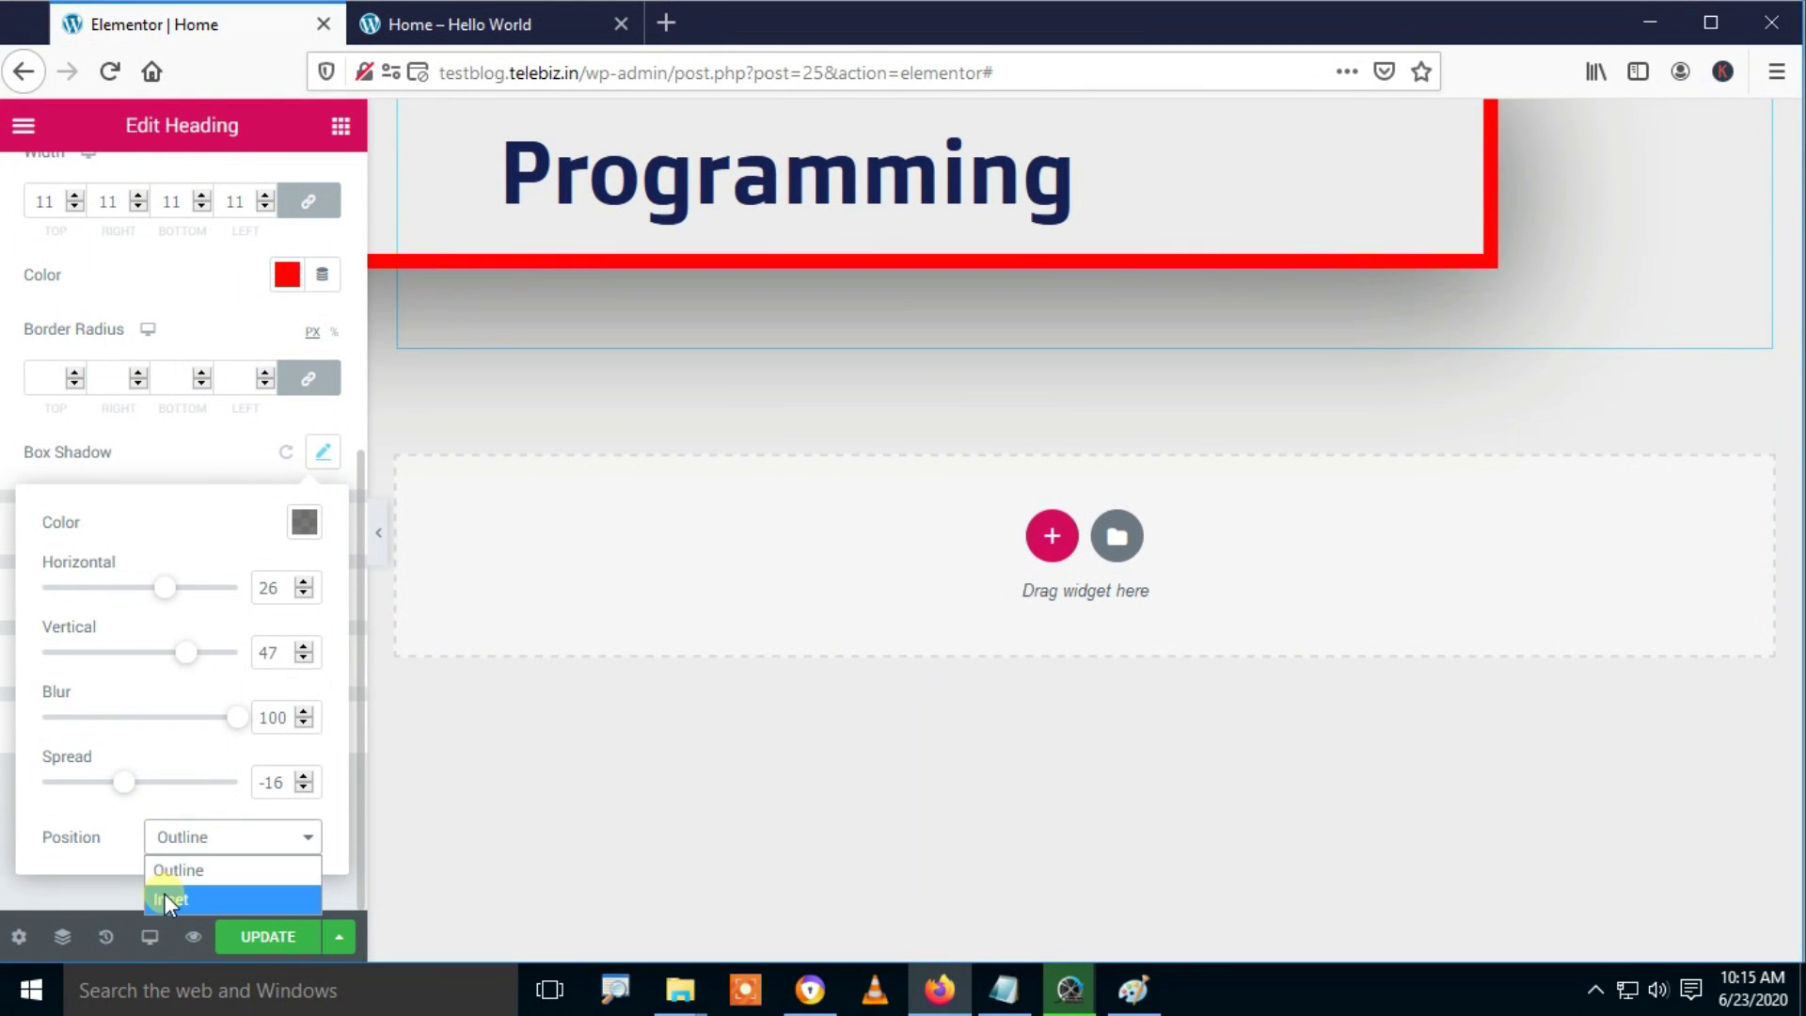
pyautogui.click(164, 896)
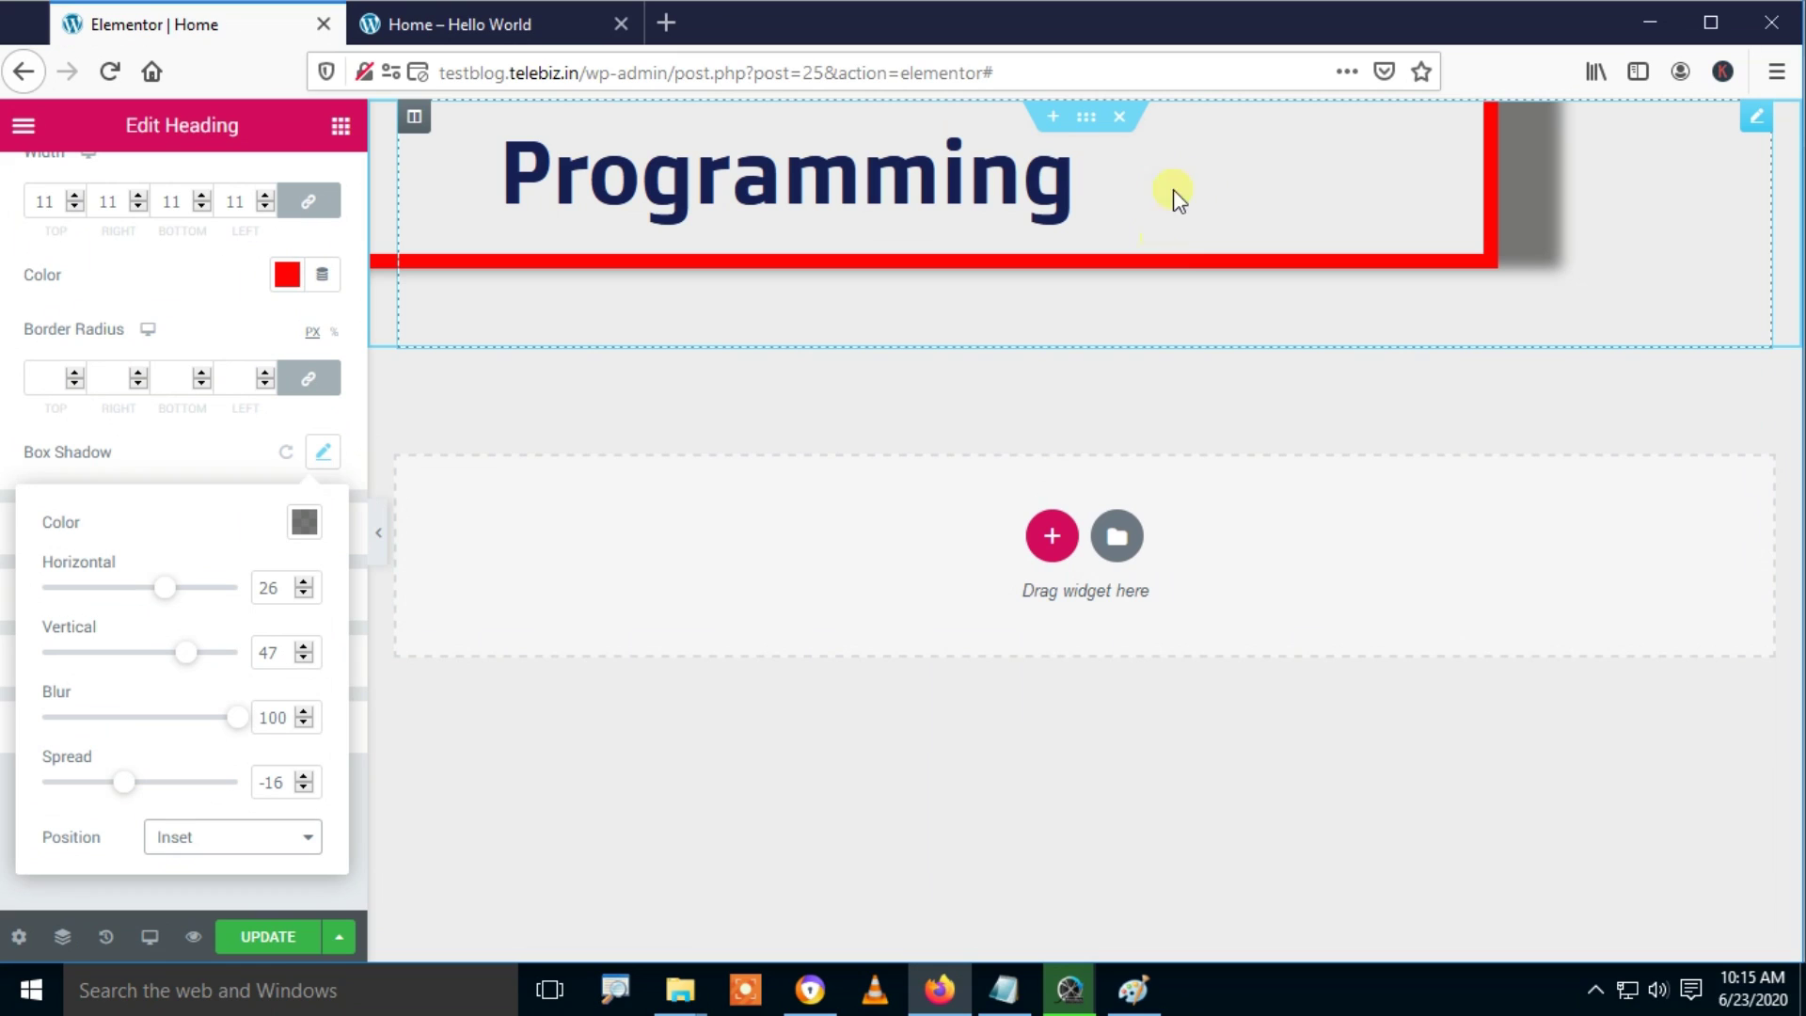
pyautogui.click(213, 845)
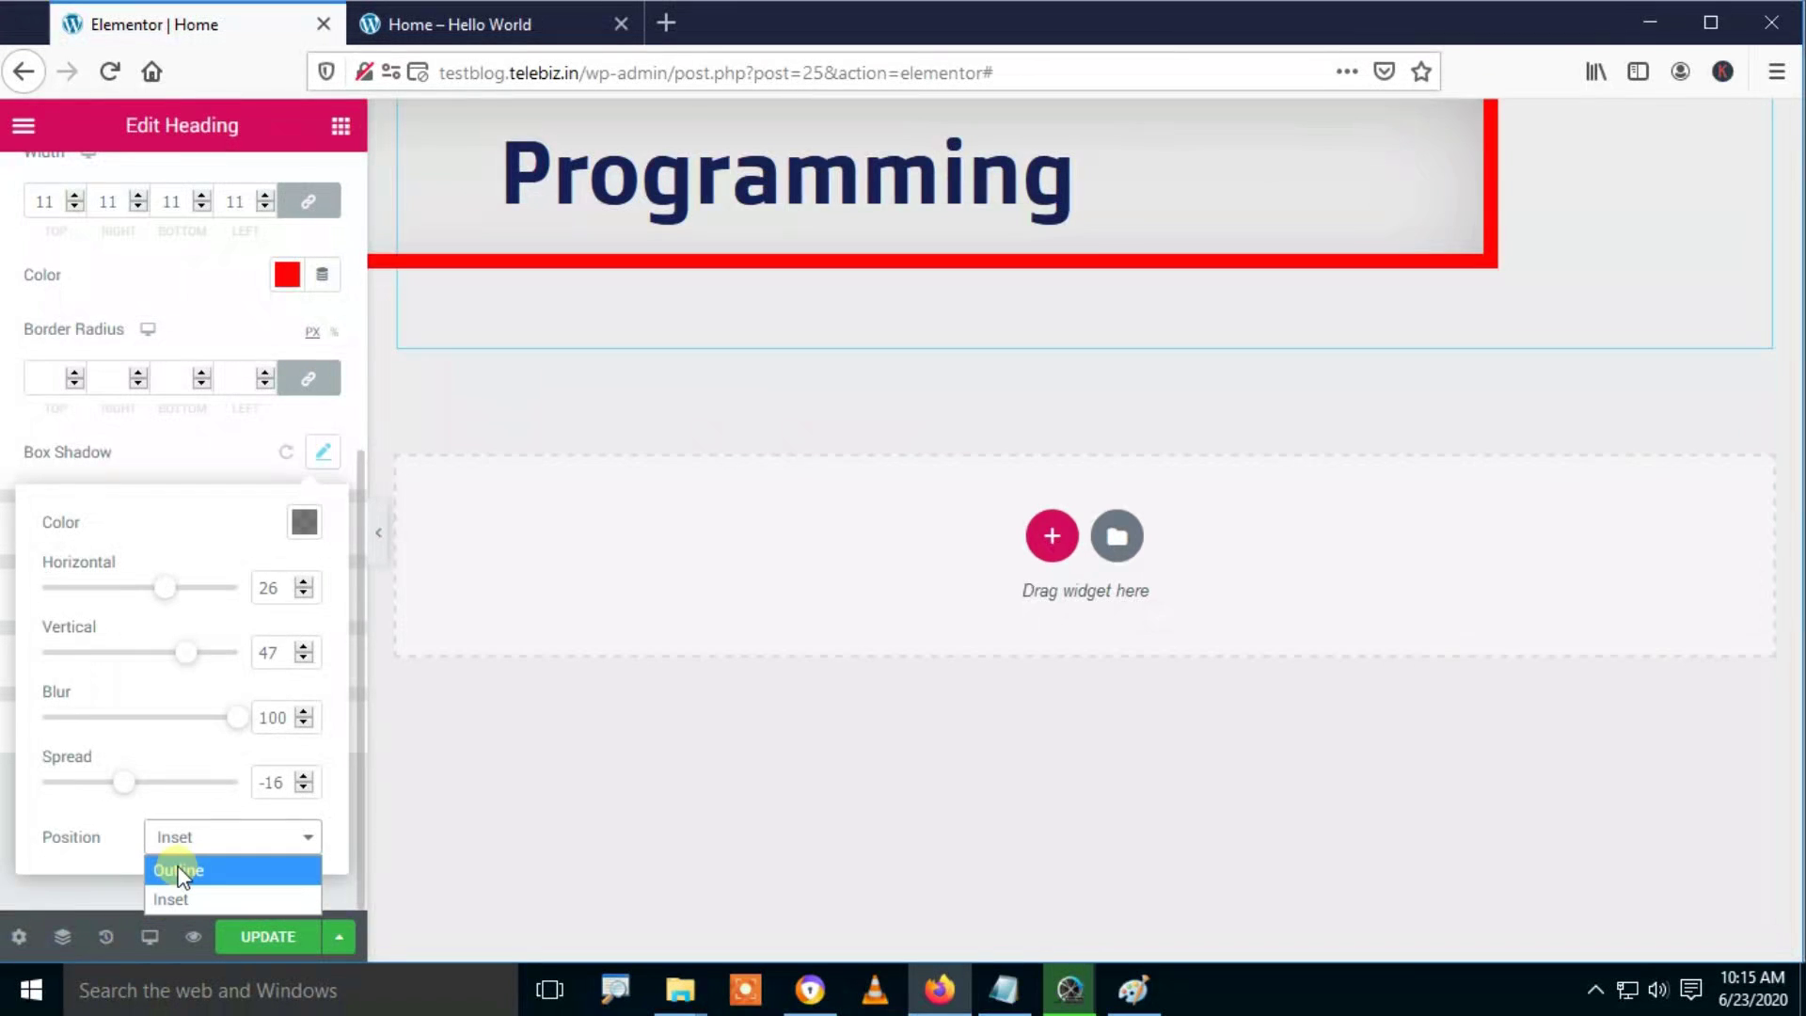
pyautogui.click(179, 867)
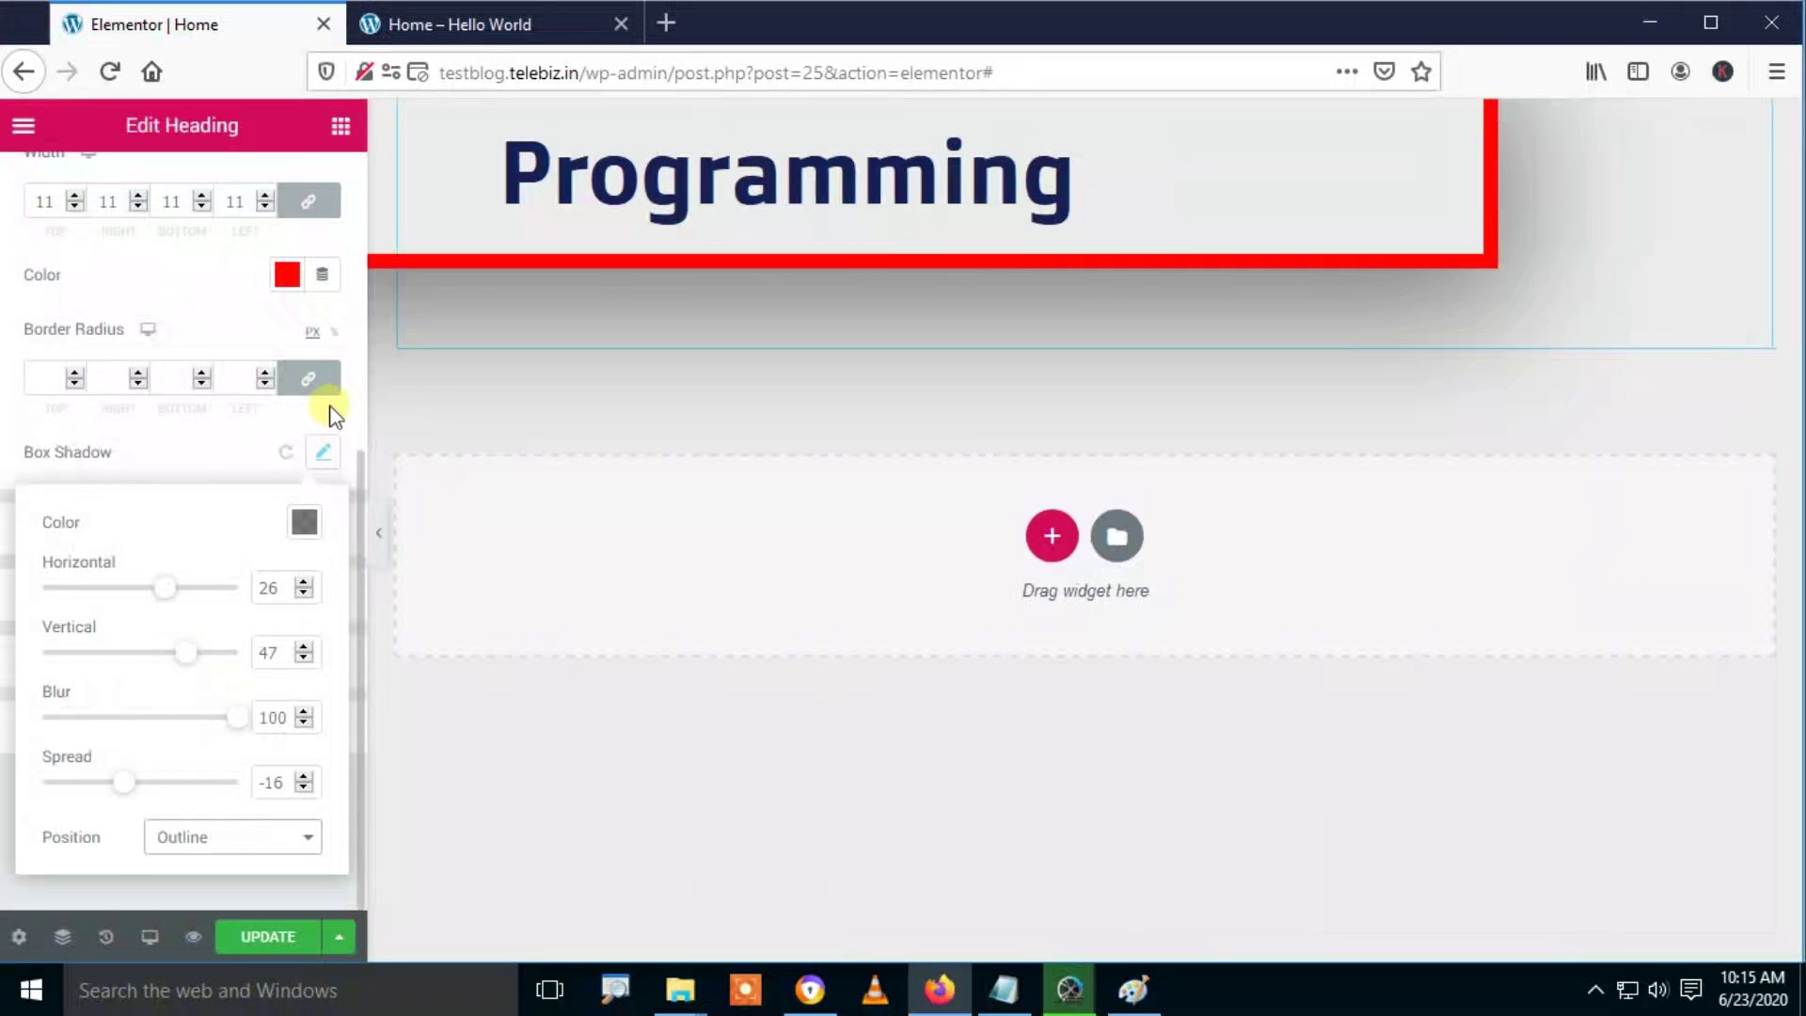
# Step: Reset the heading's normal-state box shadow, set its Border Type to None and collapse the Border settings
pyautogui.click(293, 452)
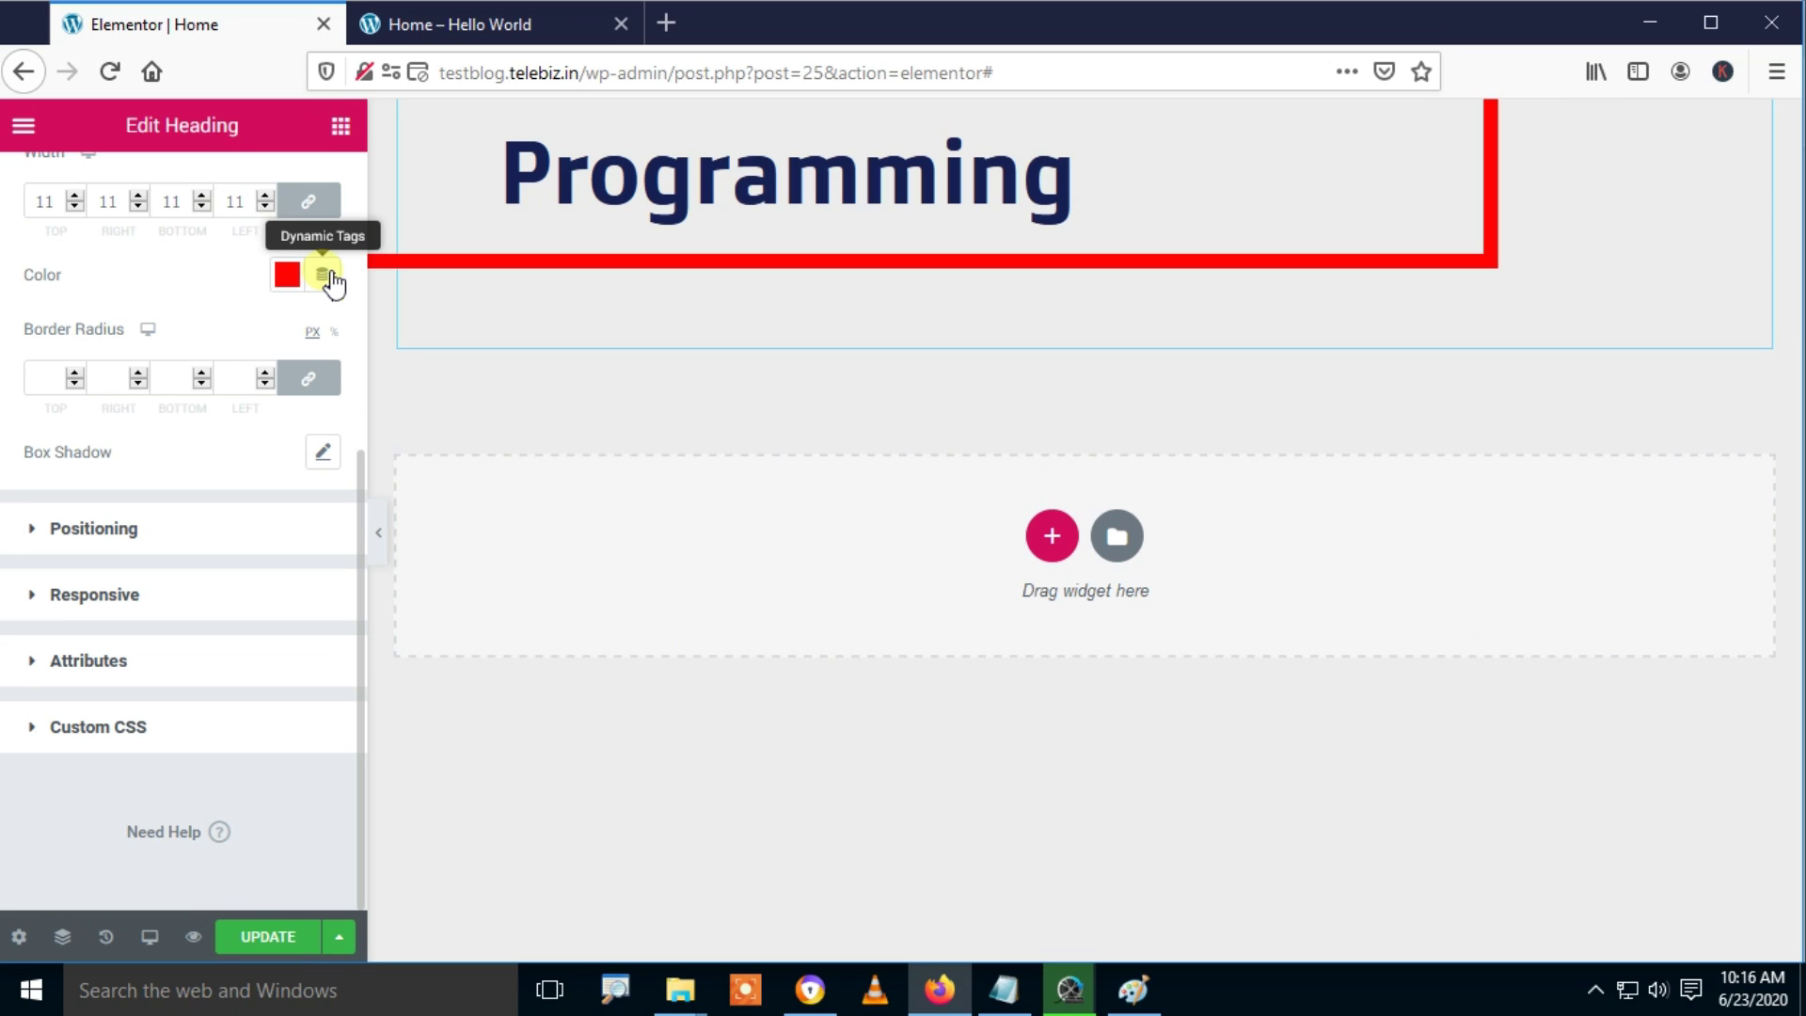
pyautogui.moveTo(358, 471); pyautogui.dragTo(279, 302)
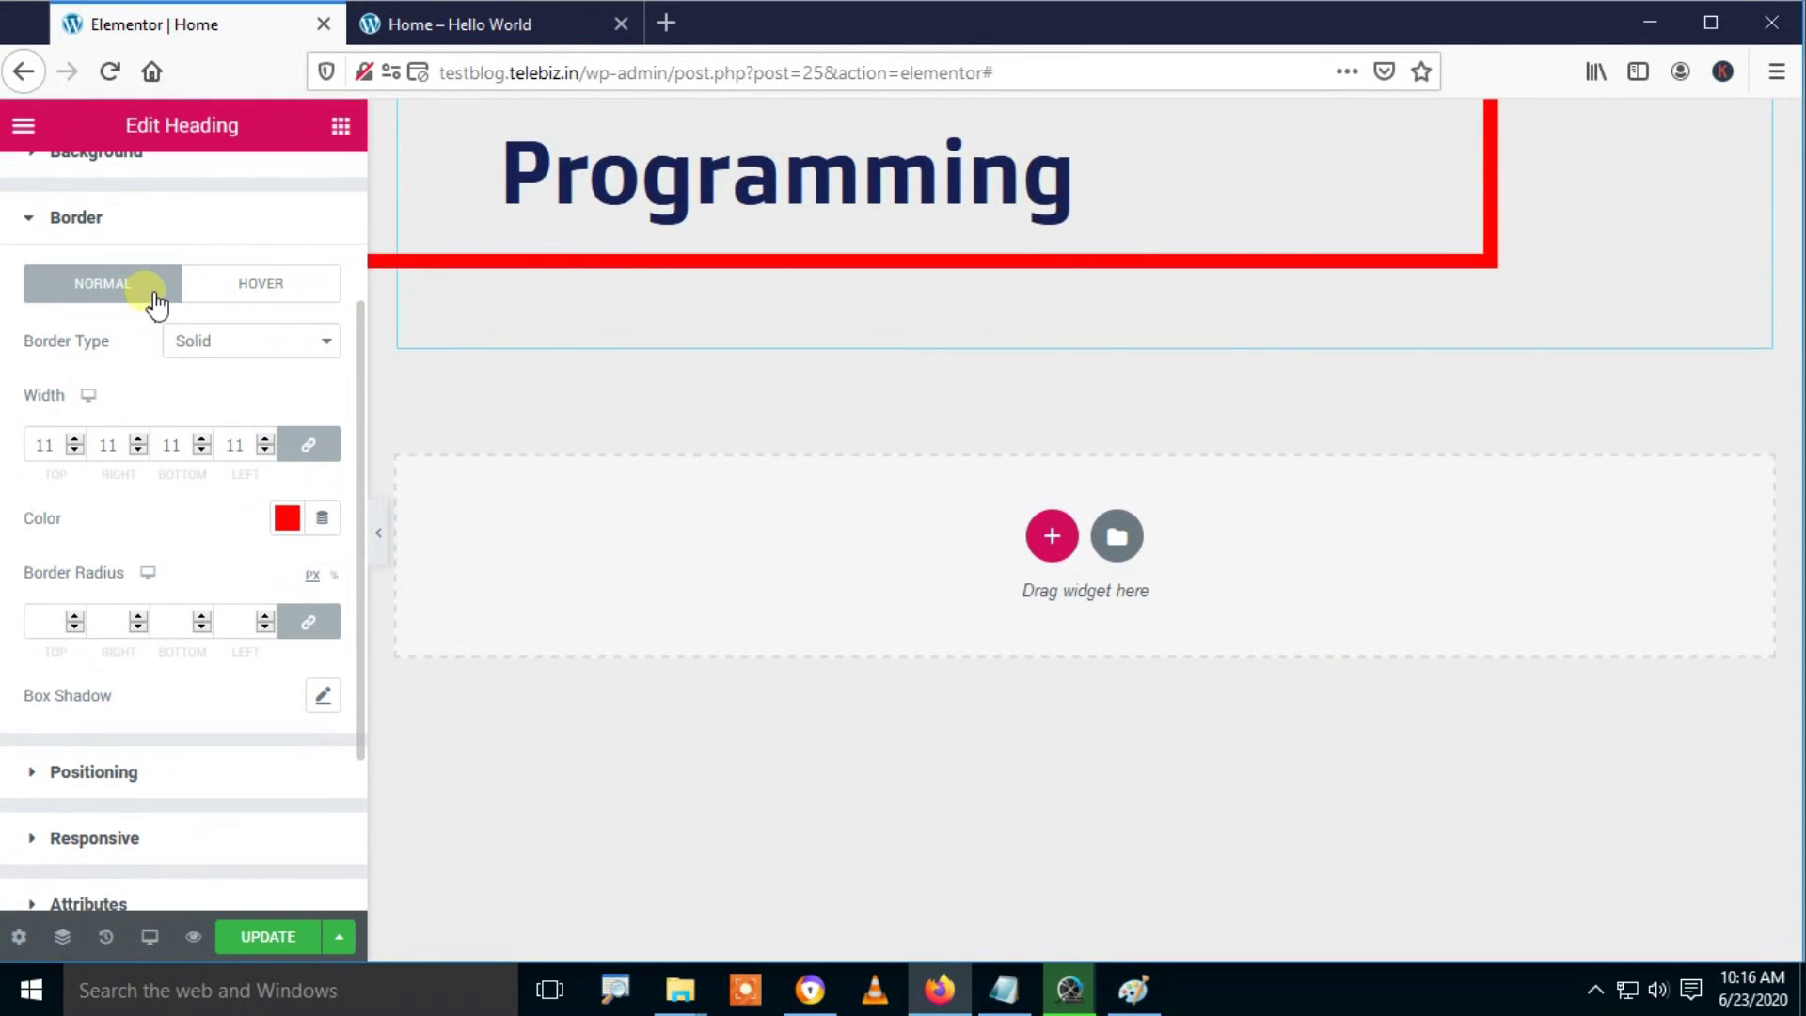
pyautogui.click(215, 350)
pyautogui.click(211, 372)
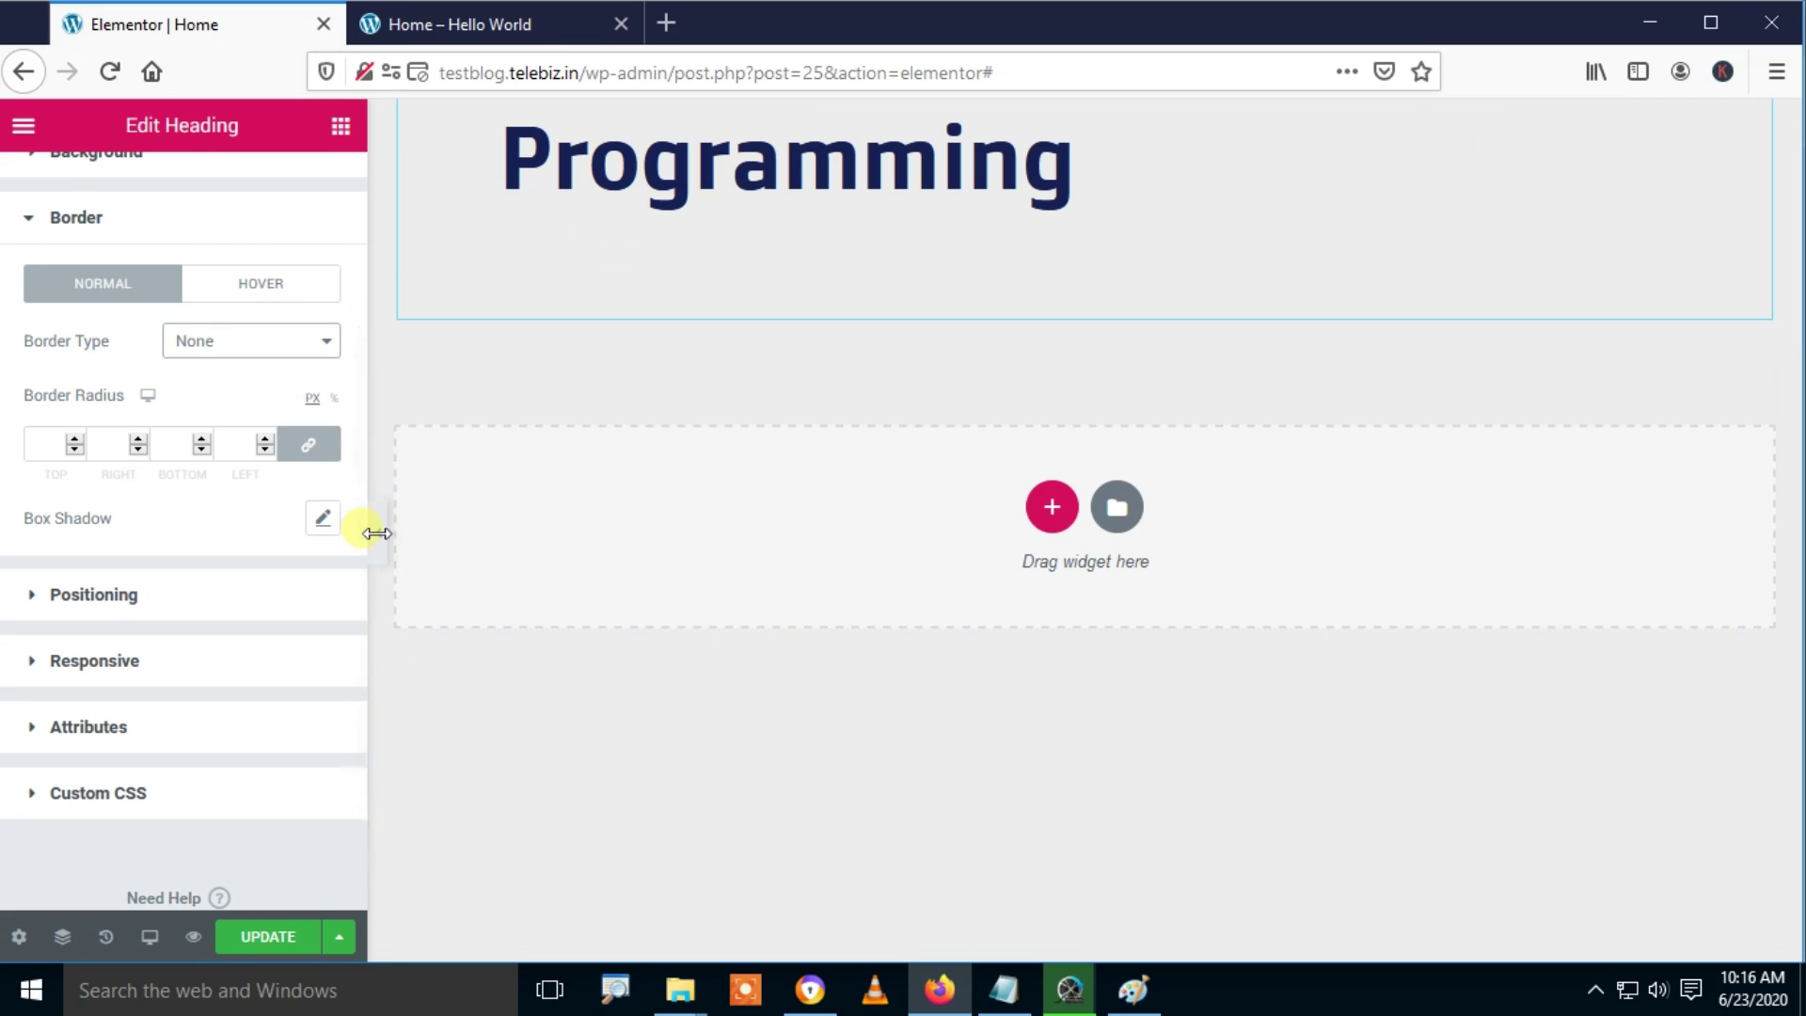
pyautogui.click(106, 221)
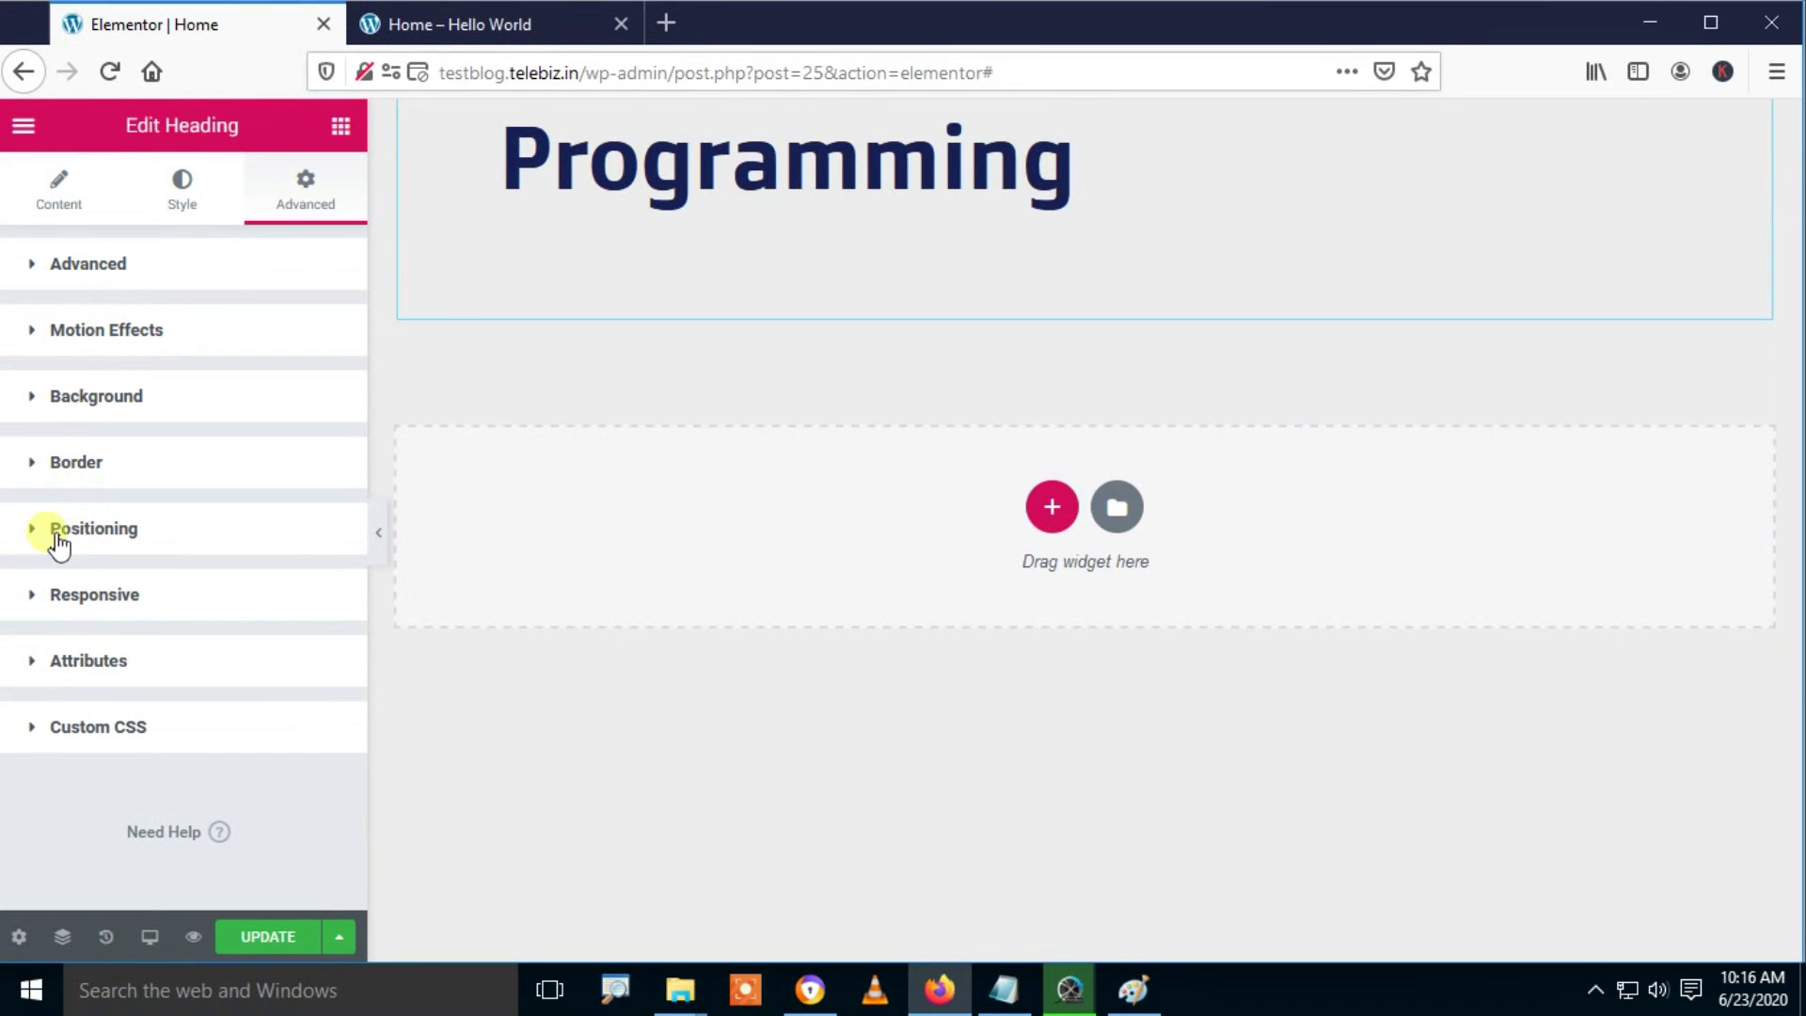
# Step: In the heading's Positioning settings, set the Width to Full Width (100%) and the Vertical Align to the middle option
pyautogui.click(137, 551)
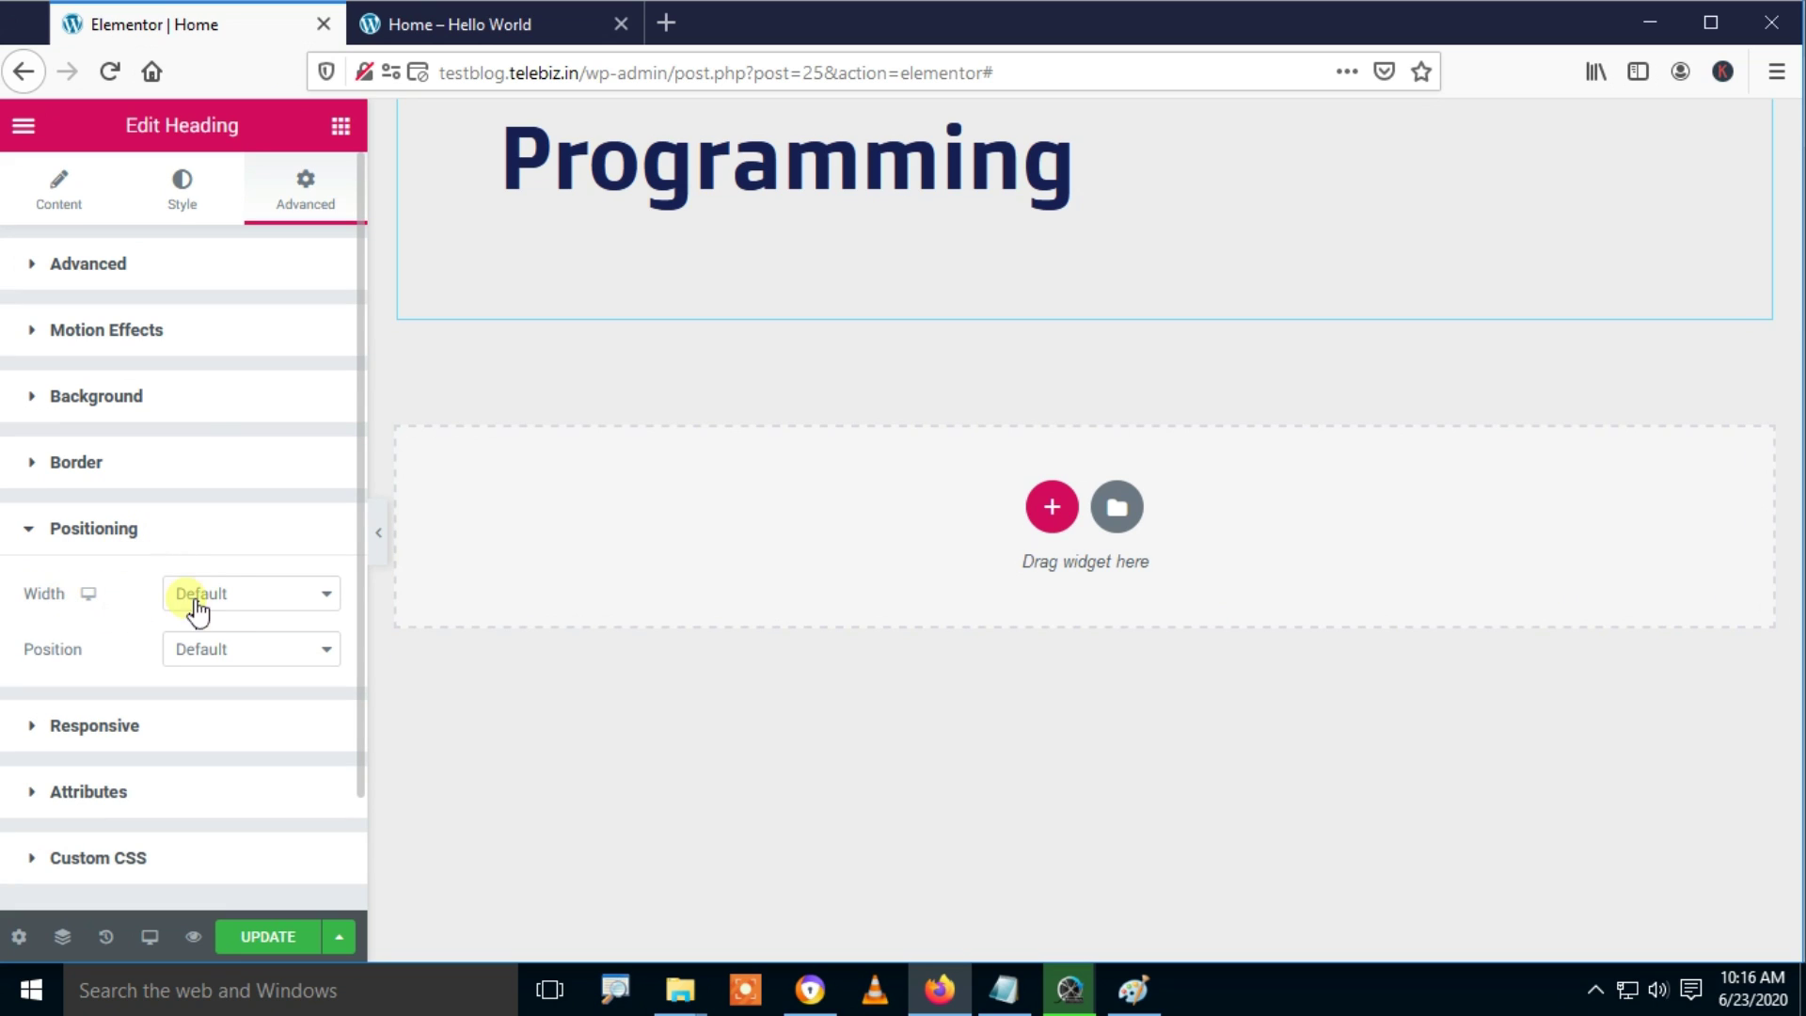
pyautogui.click(239, 602)
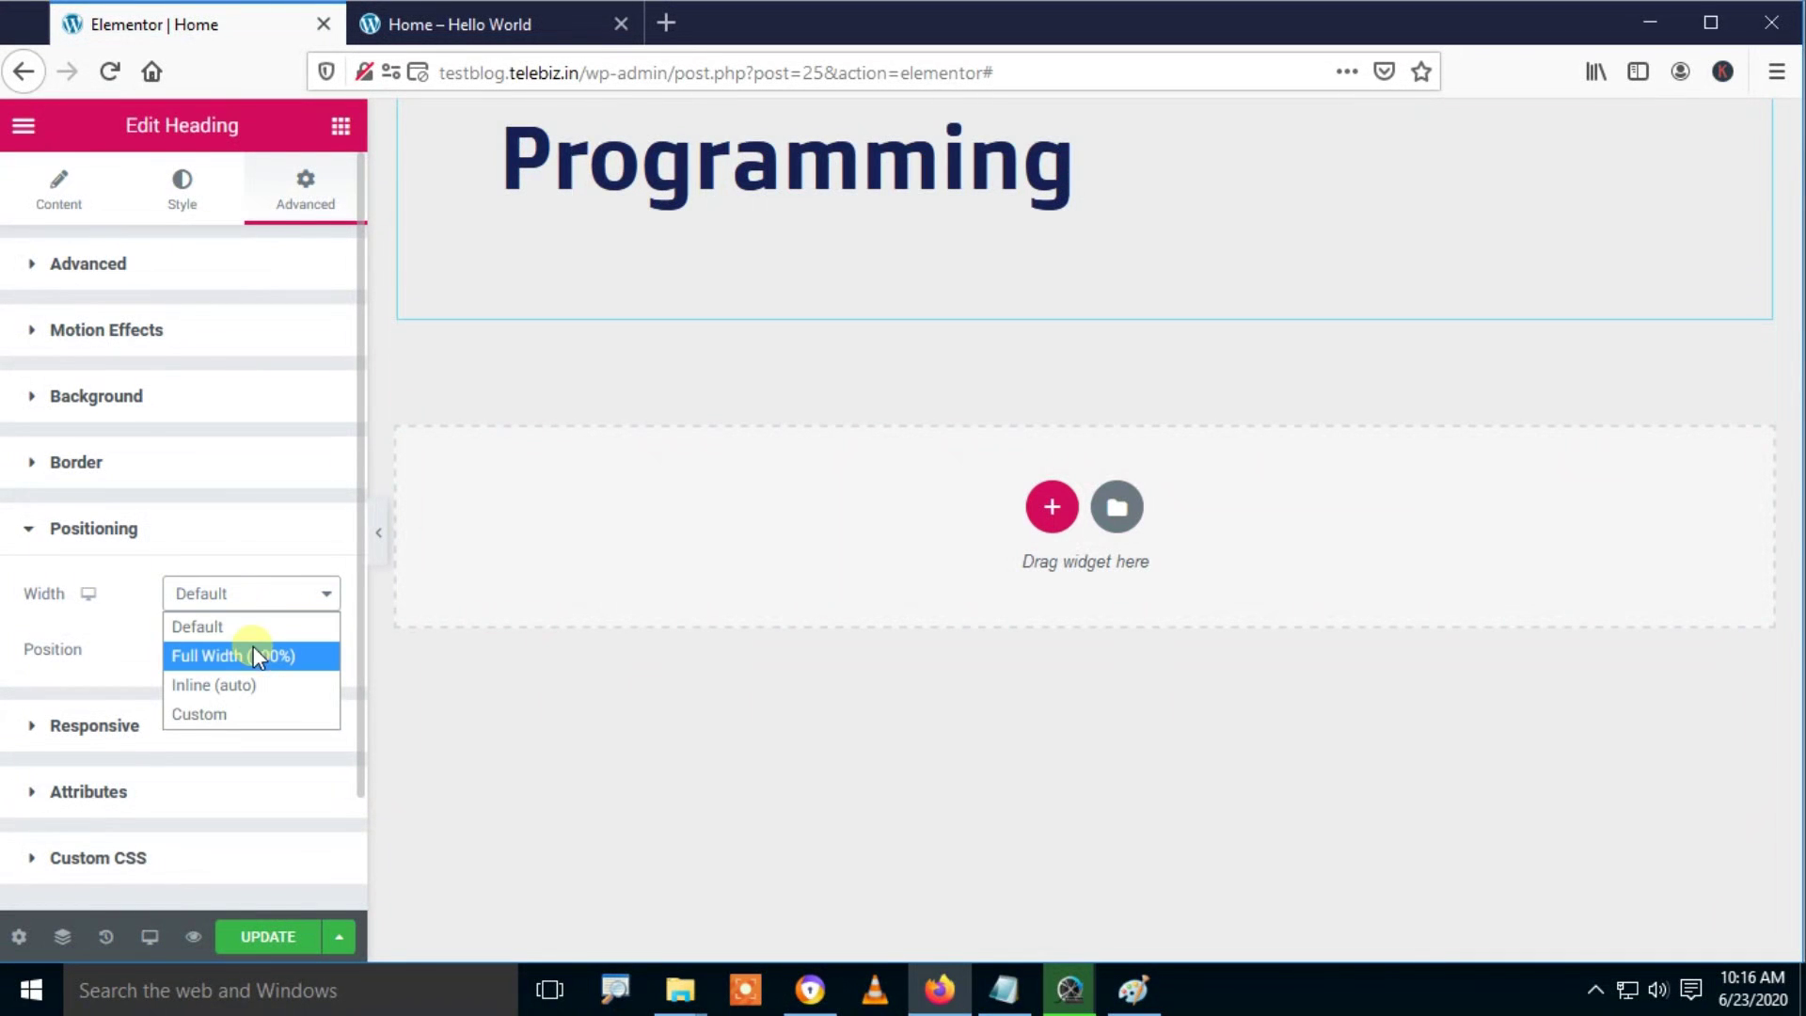
pyautogui.click(257, 661)
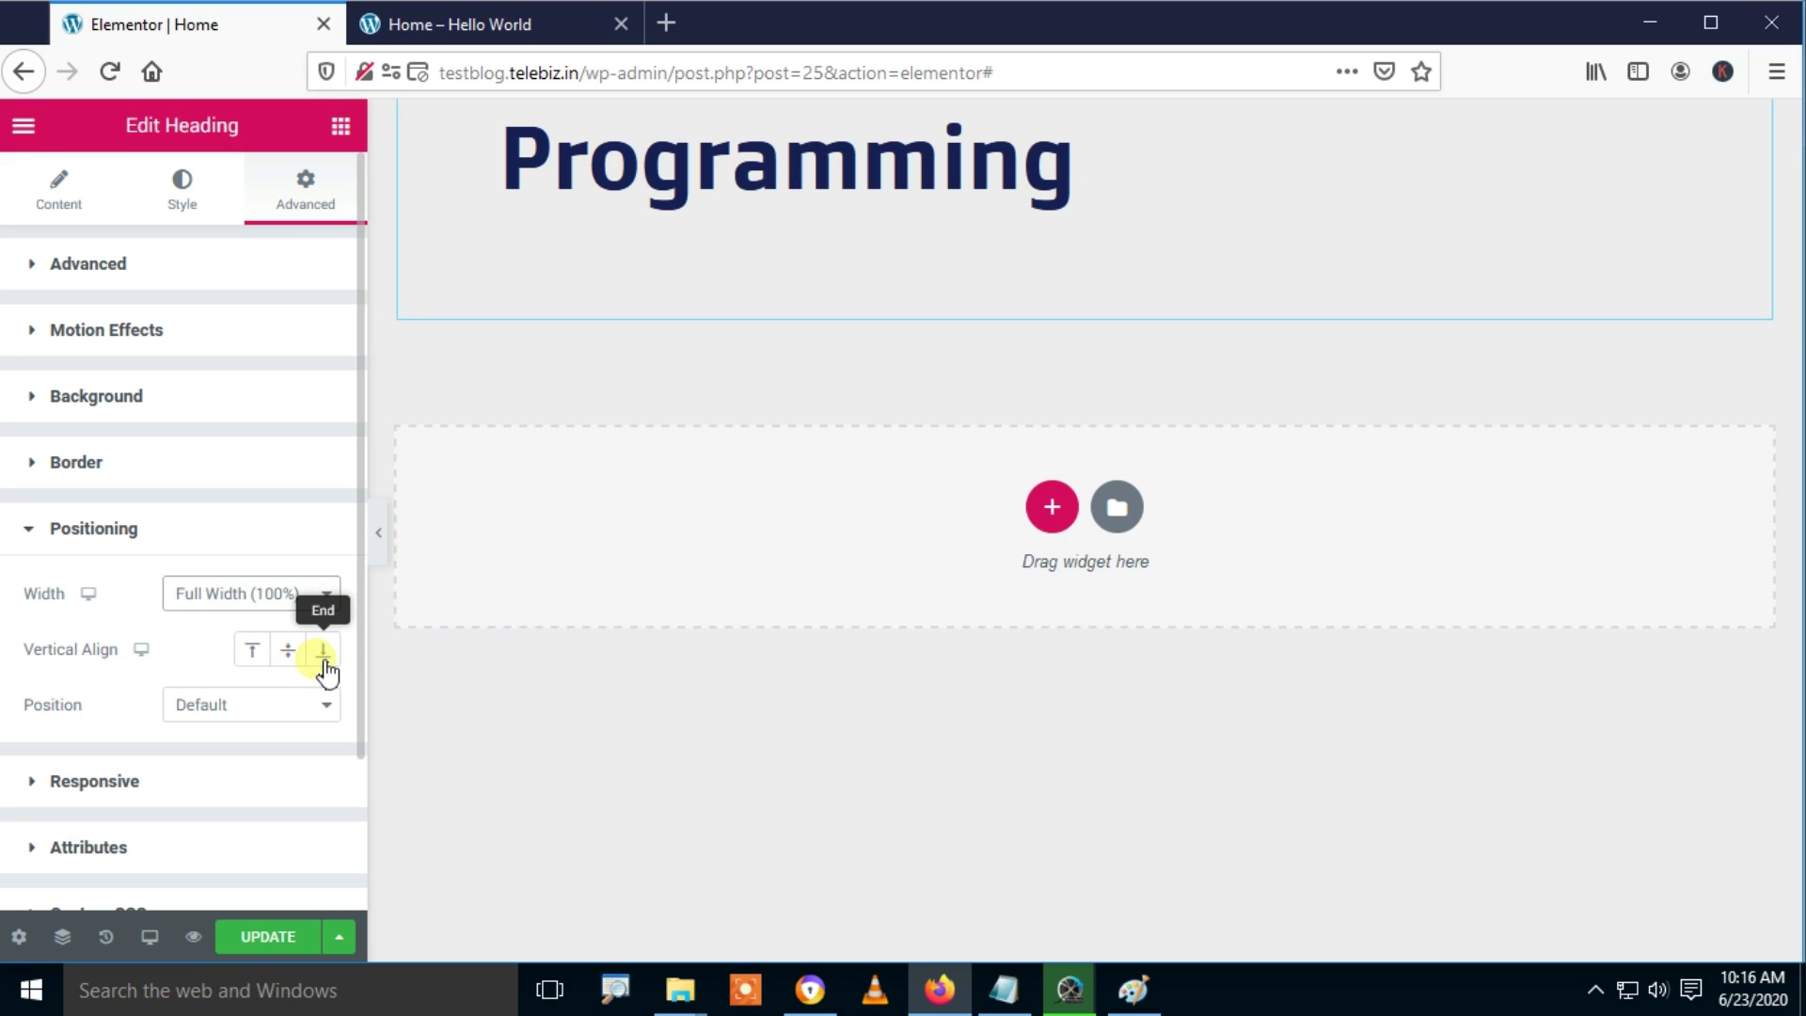
pyautogui.click(292, 652)
# Step: Set the heading's Position to Absolute with a vertical Offset of 11 px and collapse the Positioning settings
pyautogui.click(262, 718)
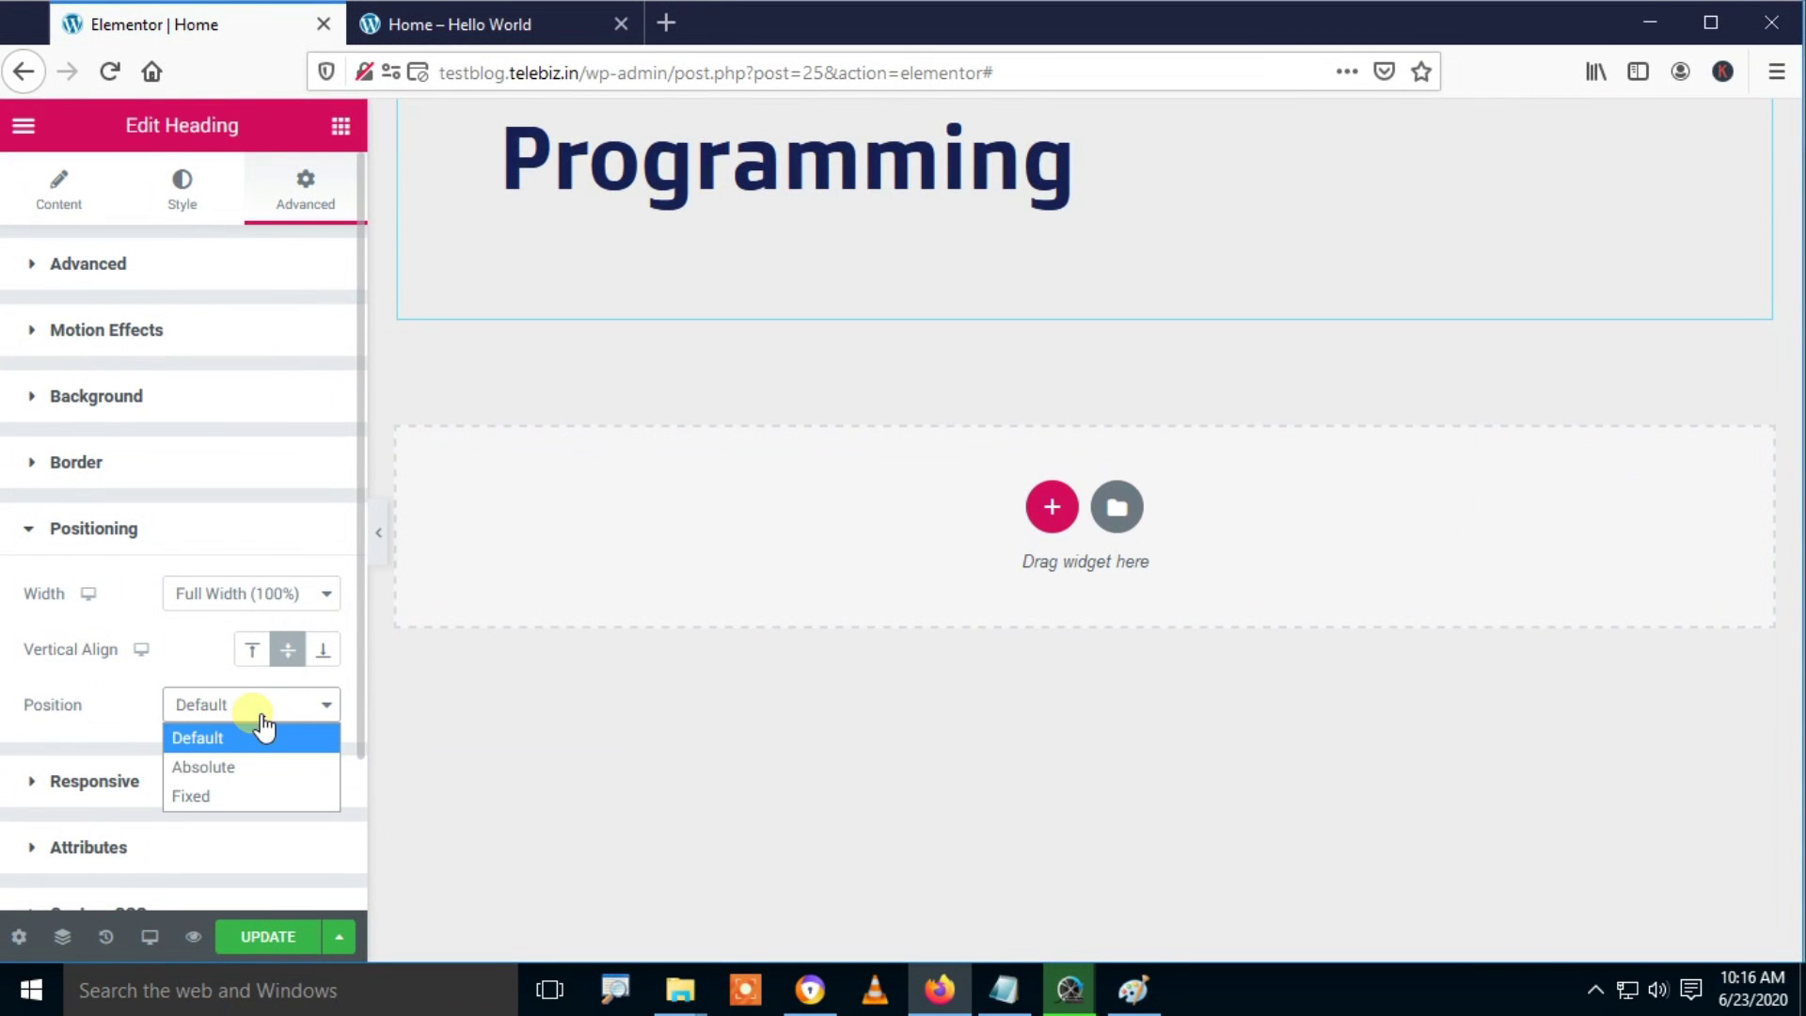
pyautogui.click(228, 768)
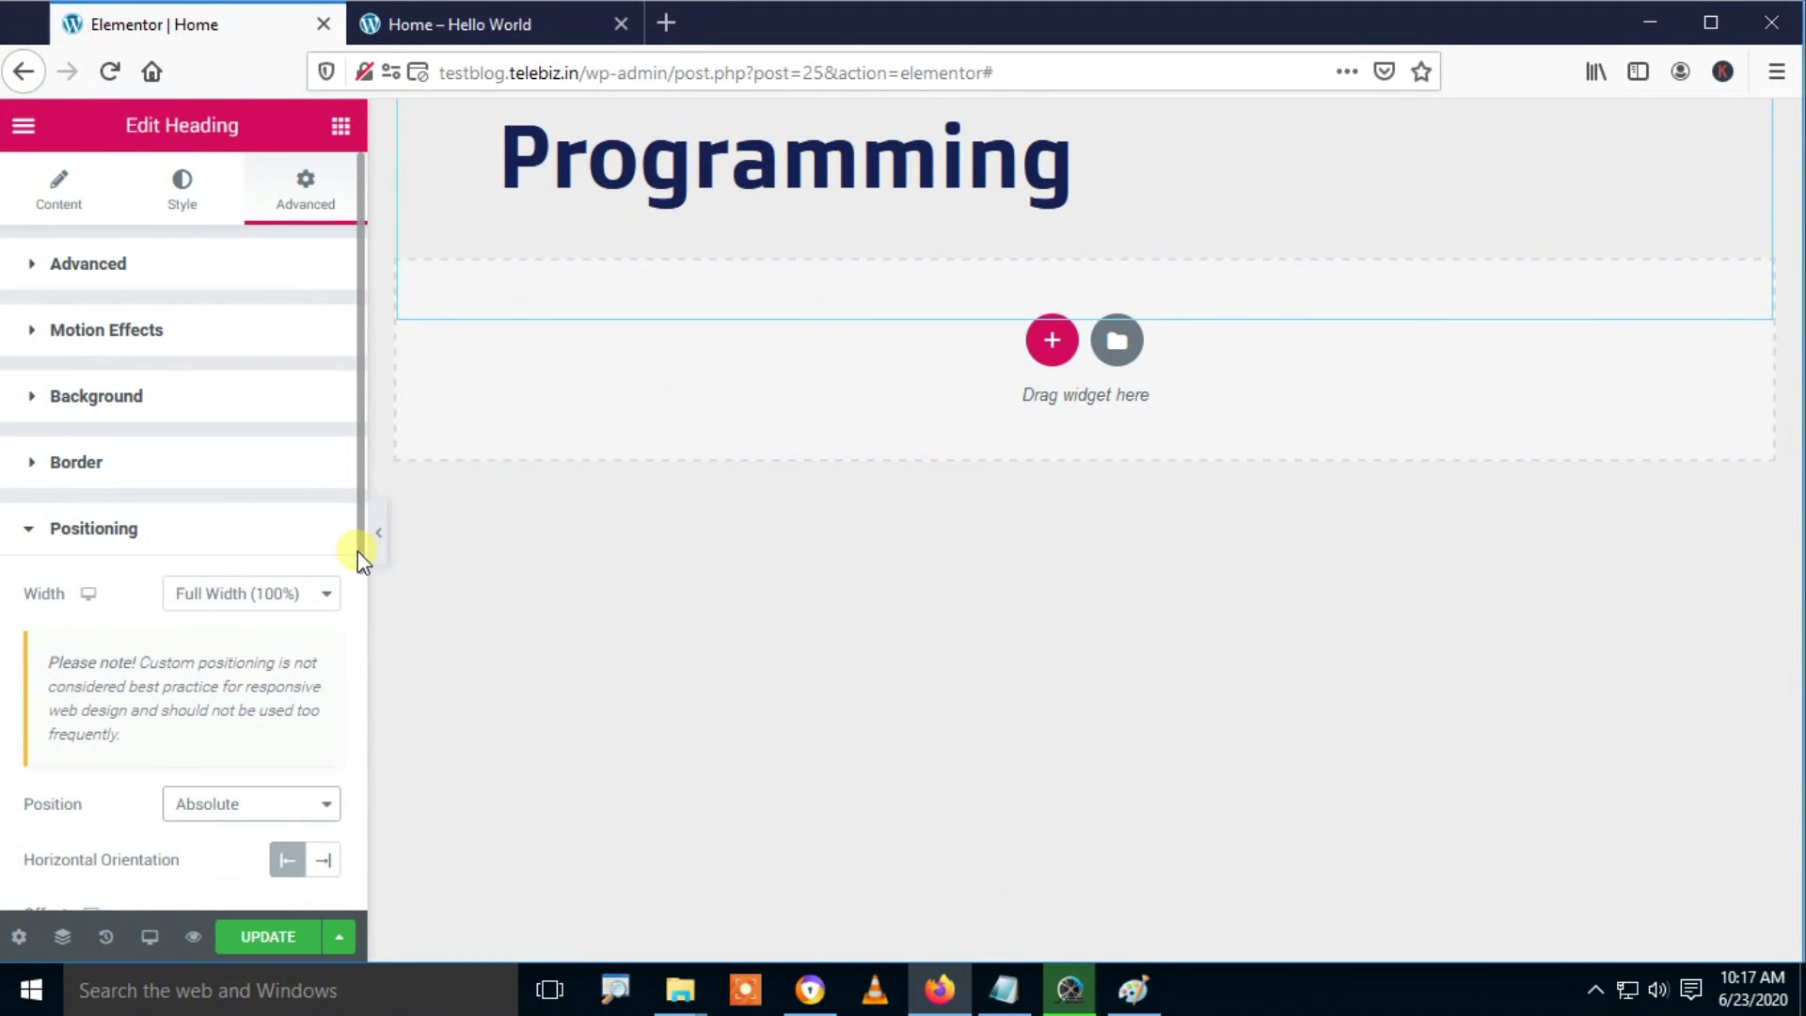
pyautogui.moveTo(357, 551); pyautogui.dragTo(354, 810)
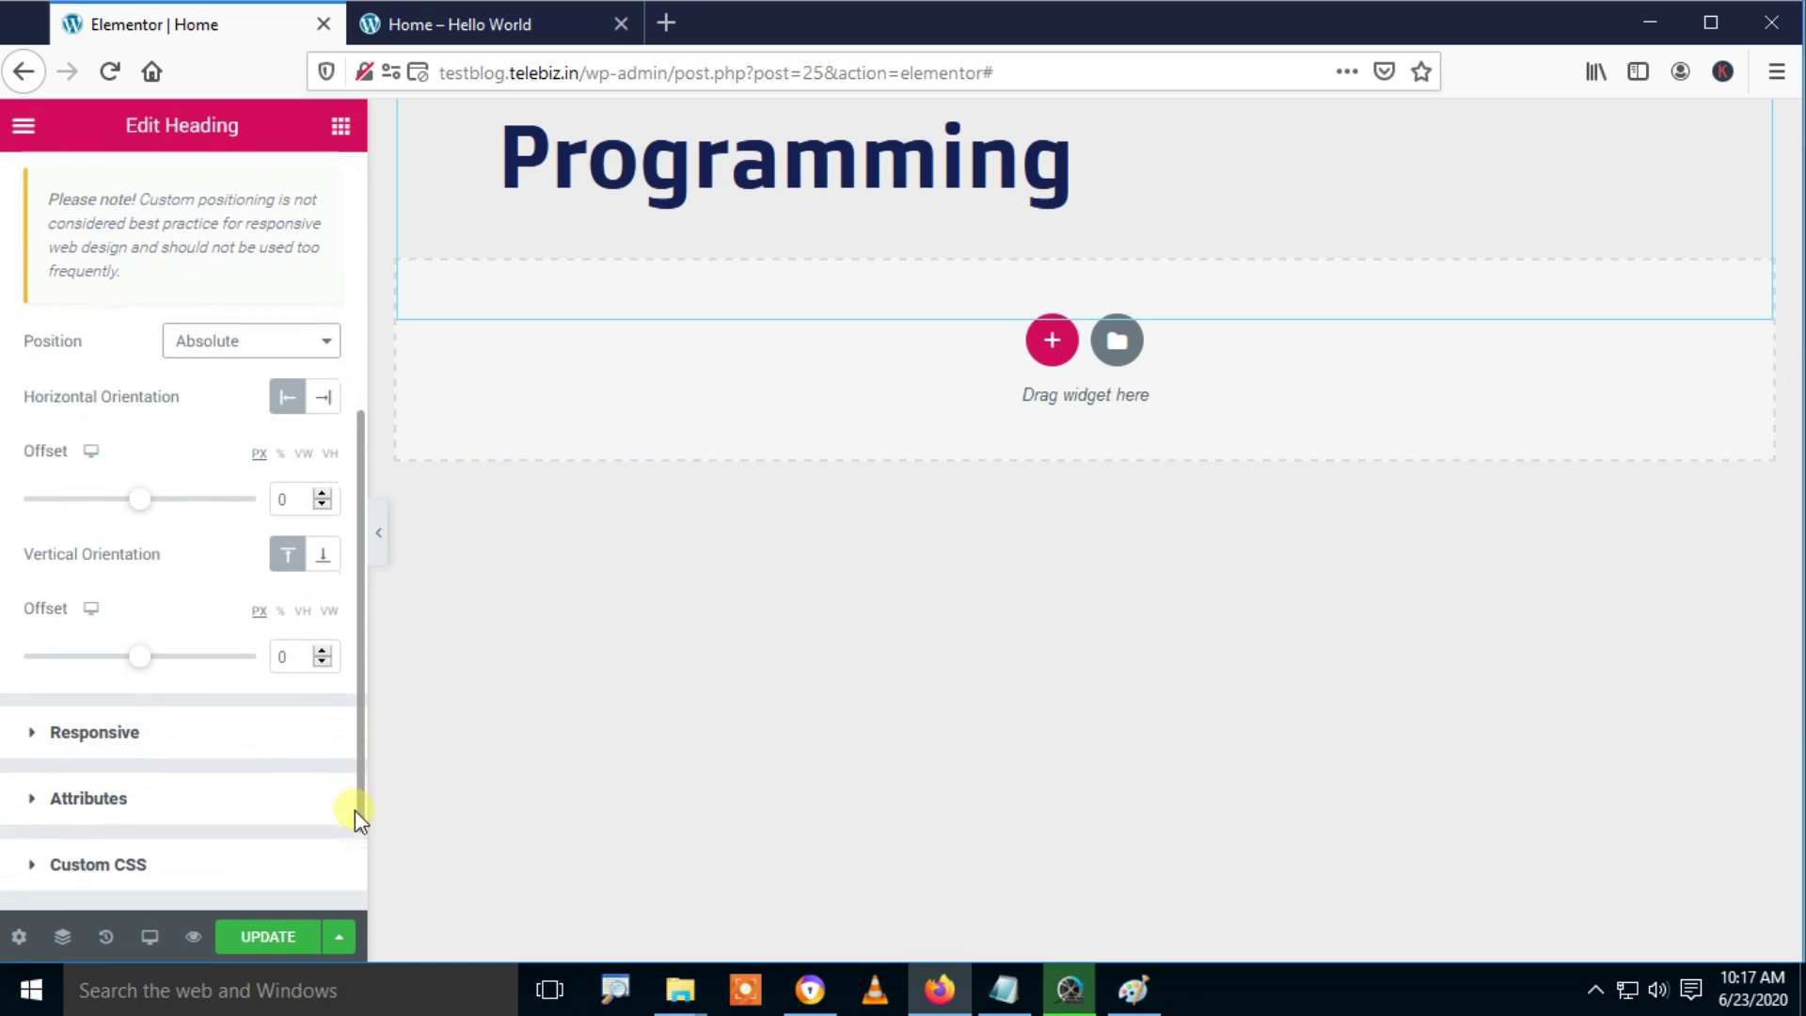
pyautogui.moveTo(145, 512)
pyautogui.mouseDown()
pyautogui.moveTo(194, 524)
pyautogui.moveTo(122, 528)
pyautogui.moveTo(137, 508)
pyautogui.moveTo(154, 536)
pyautogui.mouseUp()
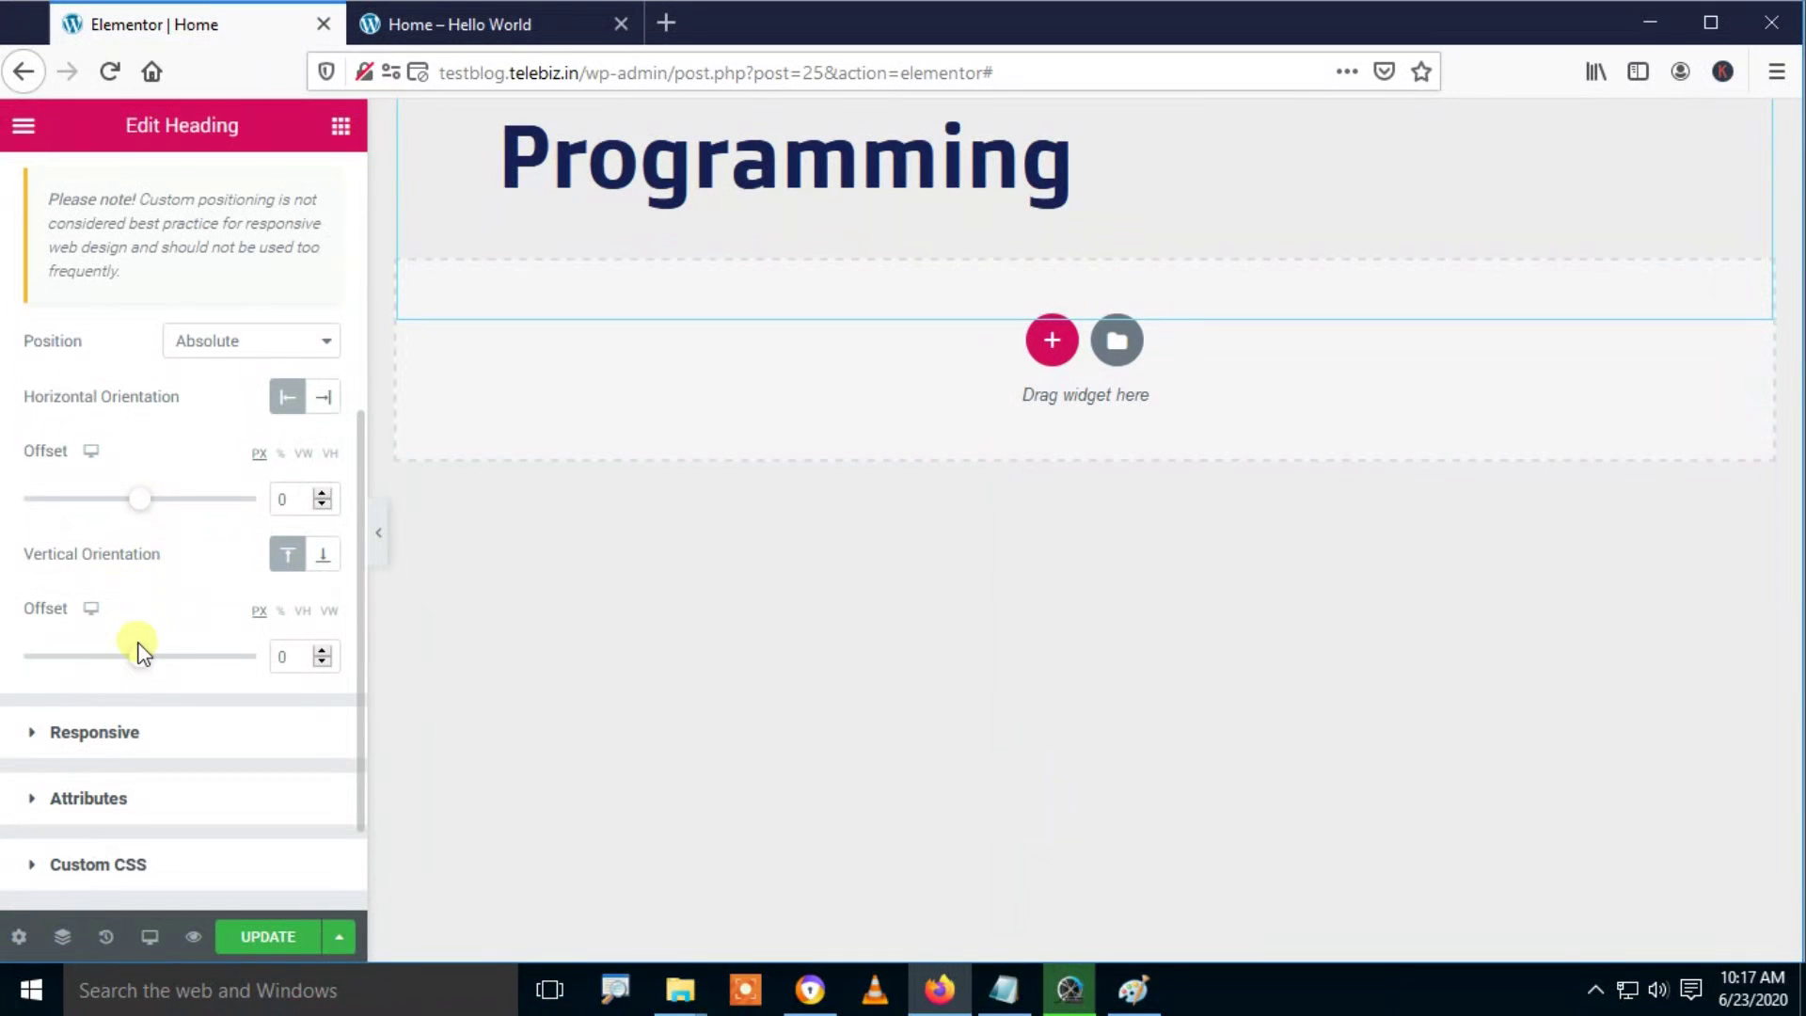
pyautogui.moveTo(150, 668)
pyautogui.mouseDown()
pyautogui.moveTo(173, 669)
pyautogui.moveTo(151, 672)
pyautogui.mouseUp()
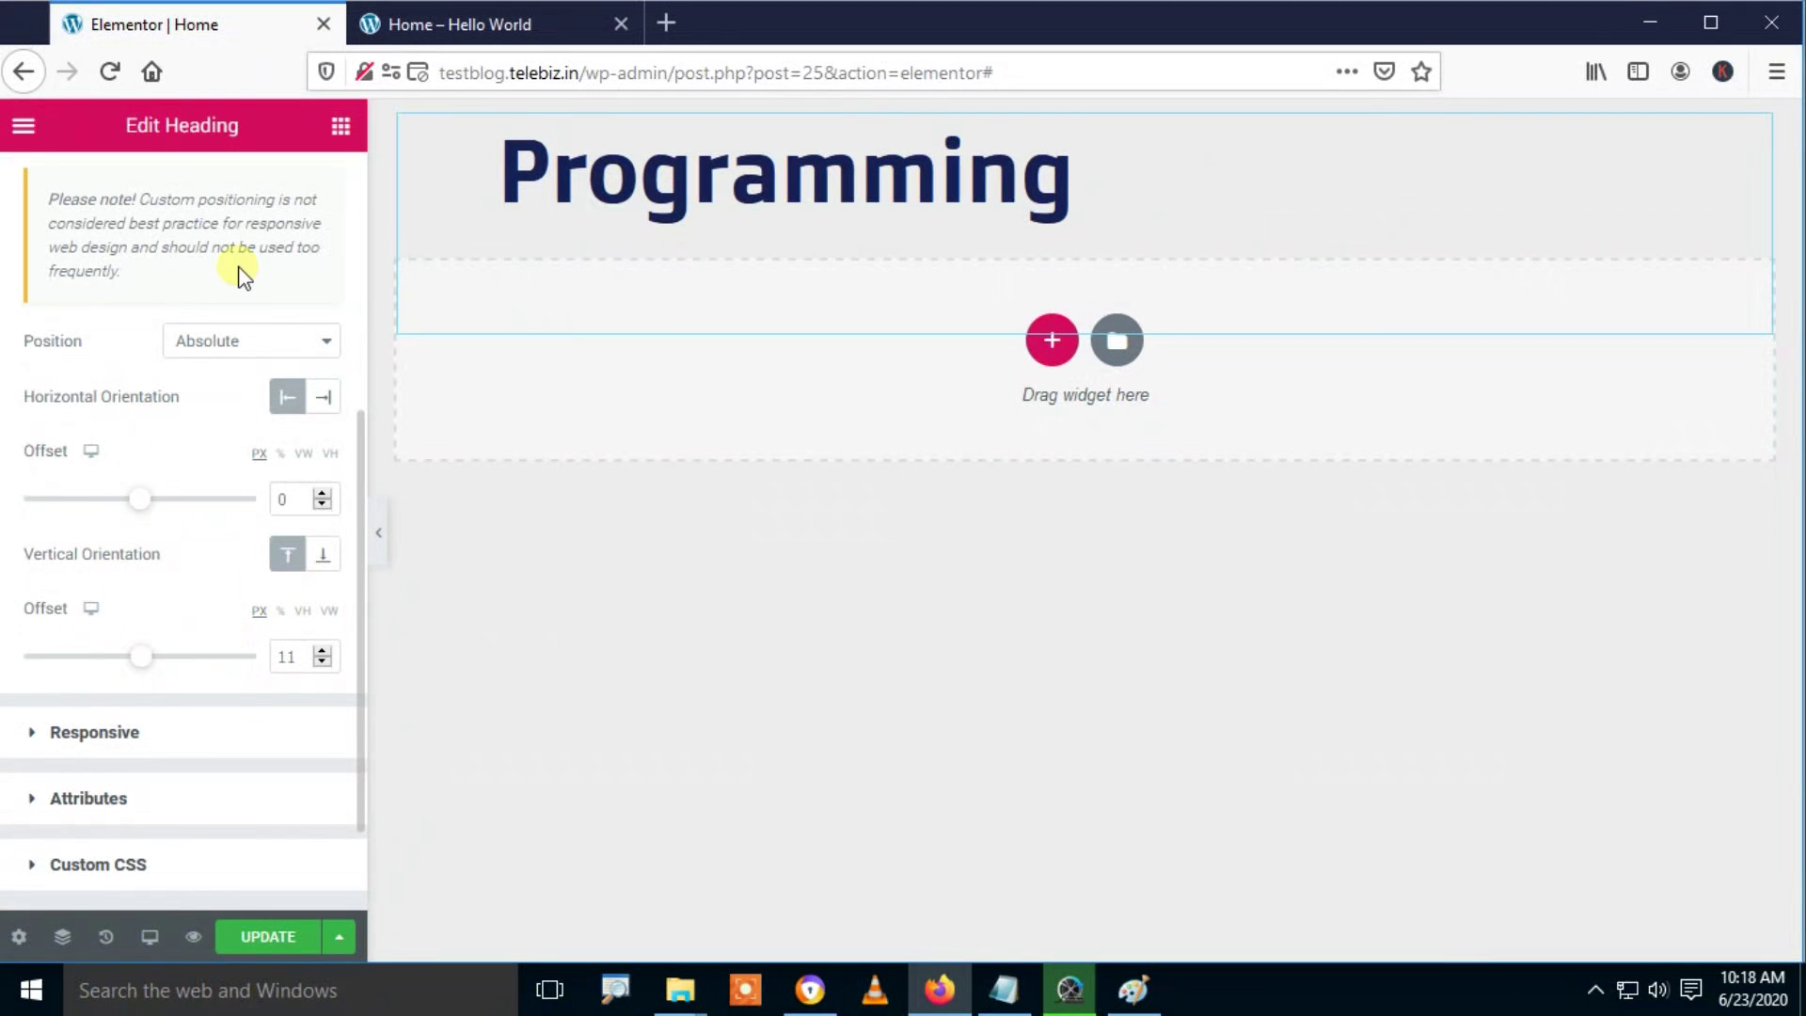
pyautogui.scroll(3, 357, 431)
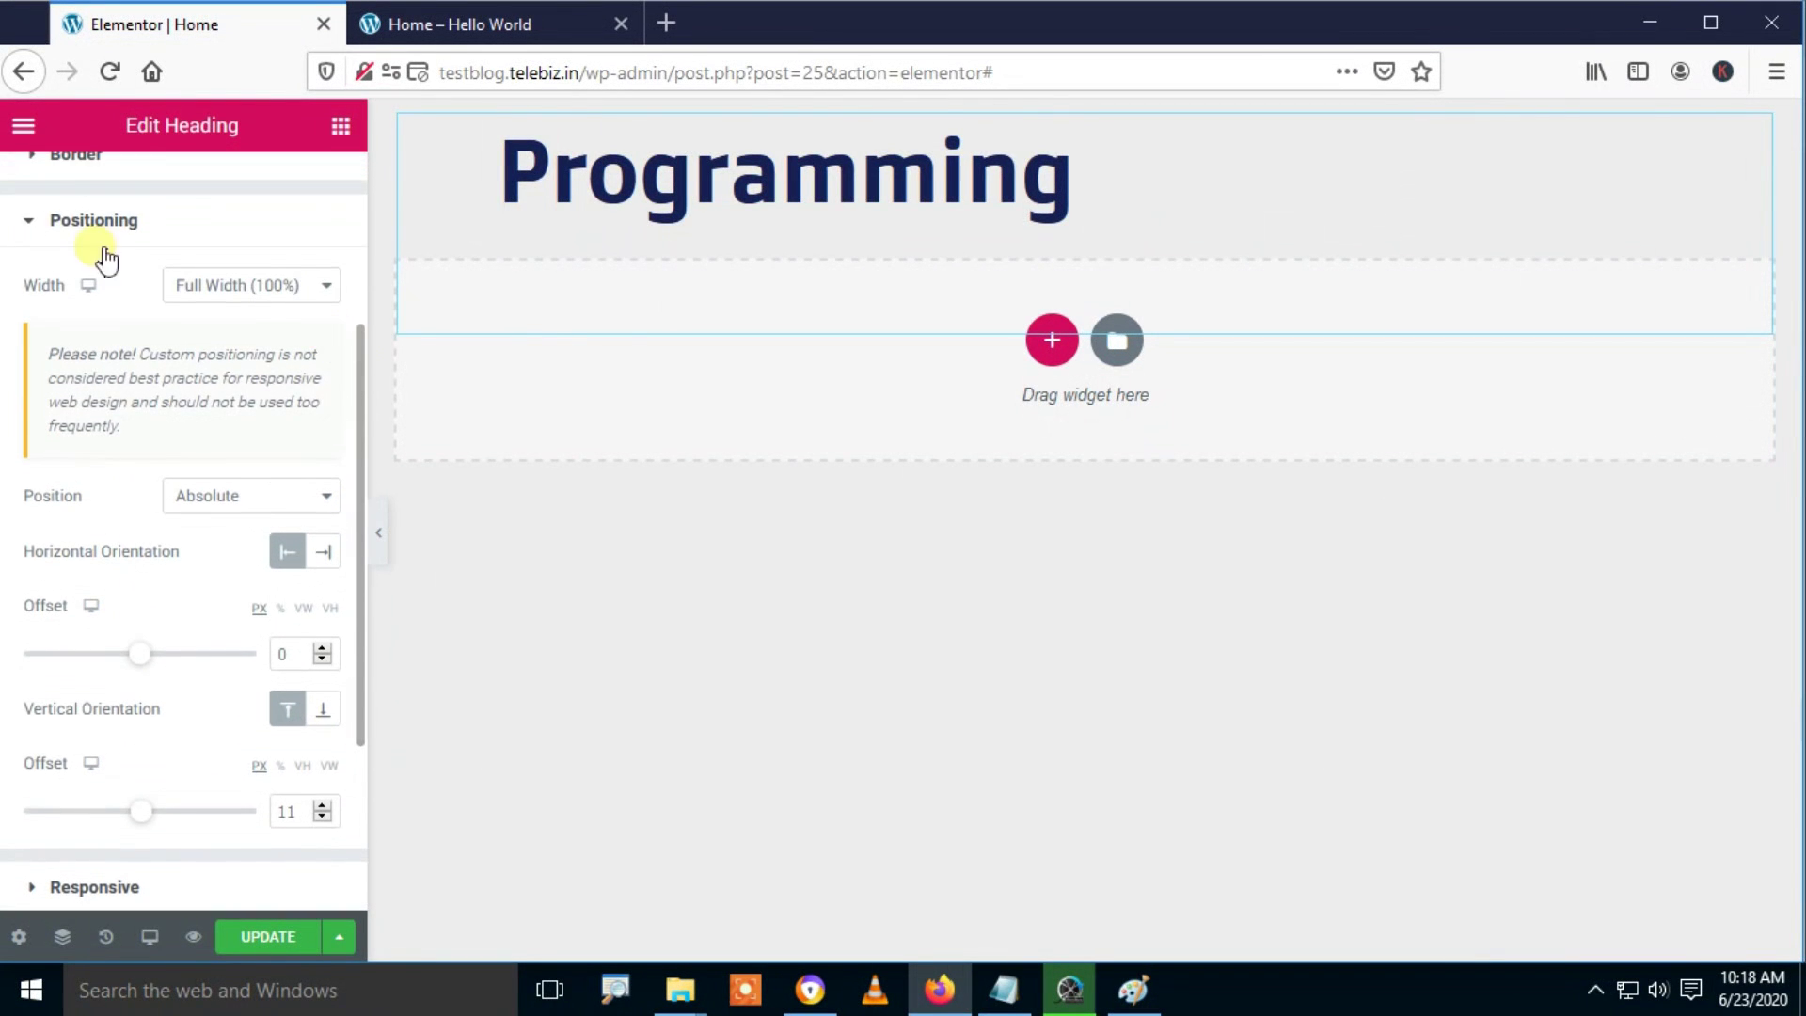
pyautogui.click(30, 222)
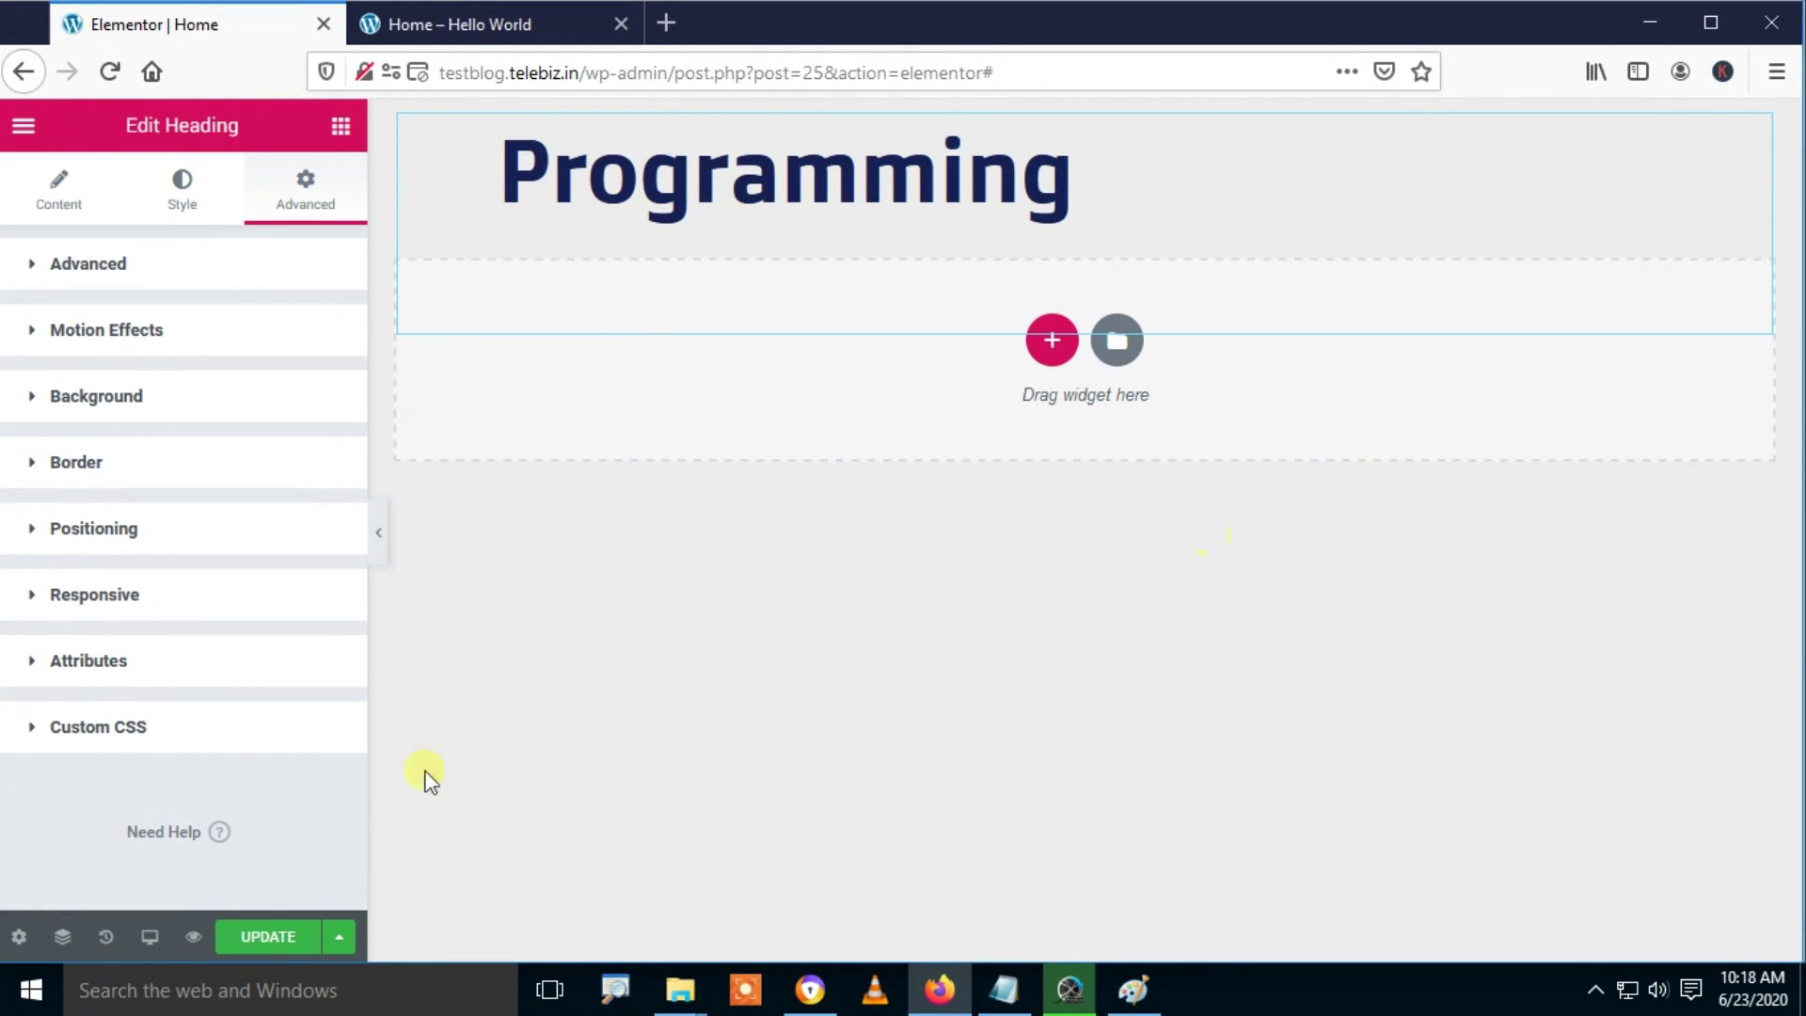
# Step: Examine the heading's Responsive visibility options, Custom Attributes field and Custom CSS editor, collapsing each section after viewing it
pyautogui.click(130, 602)
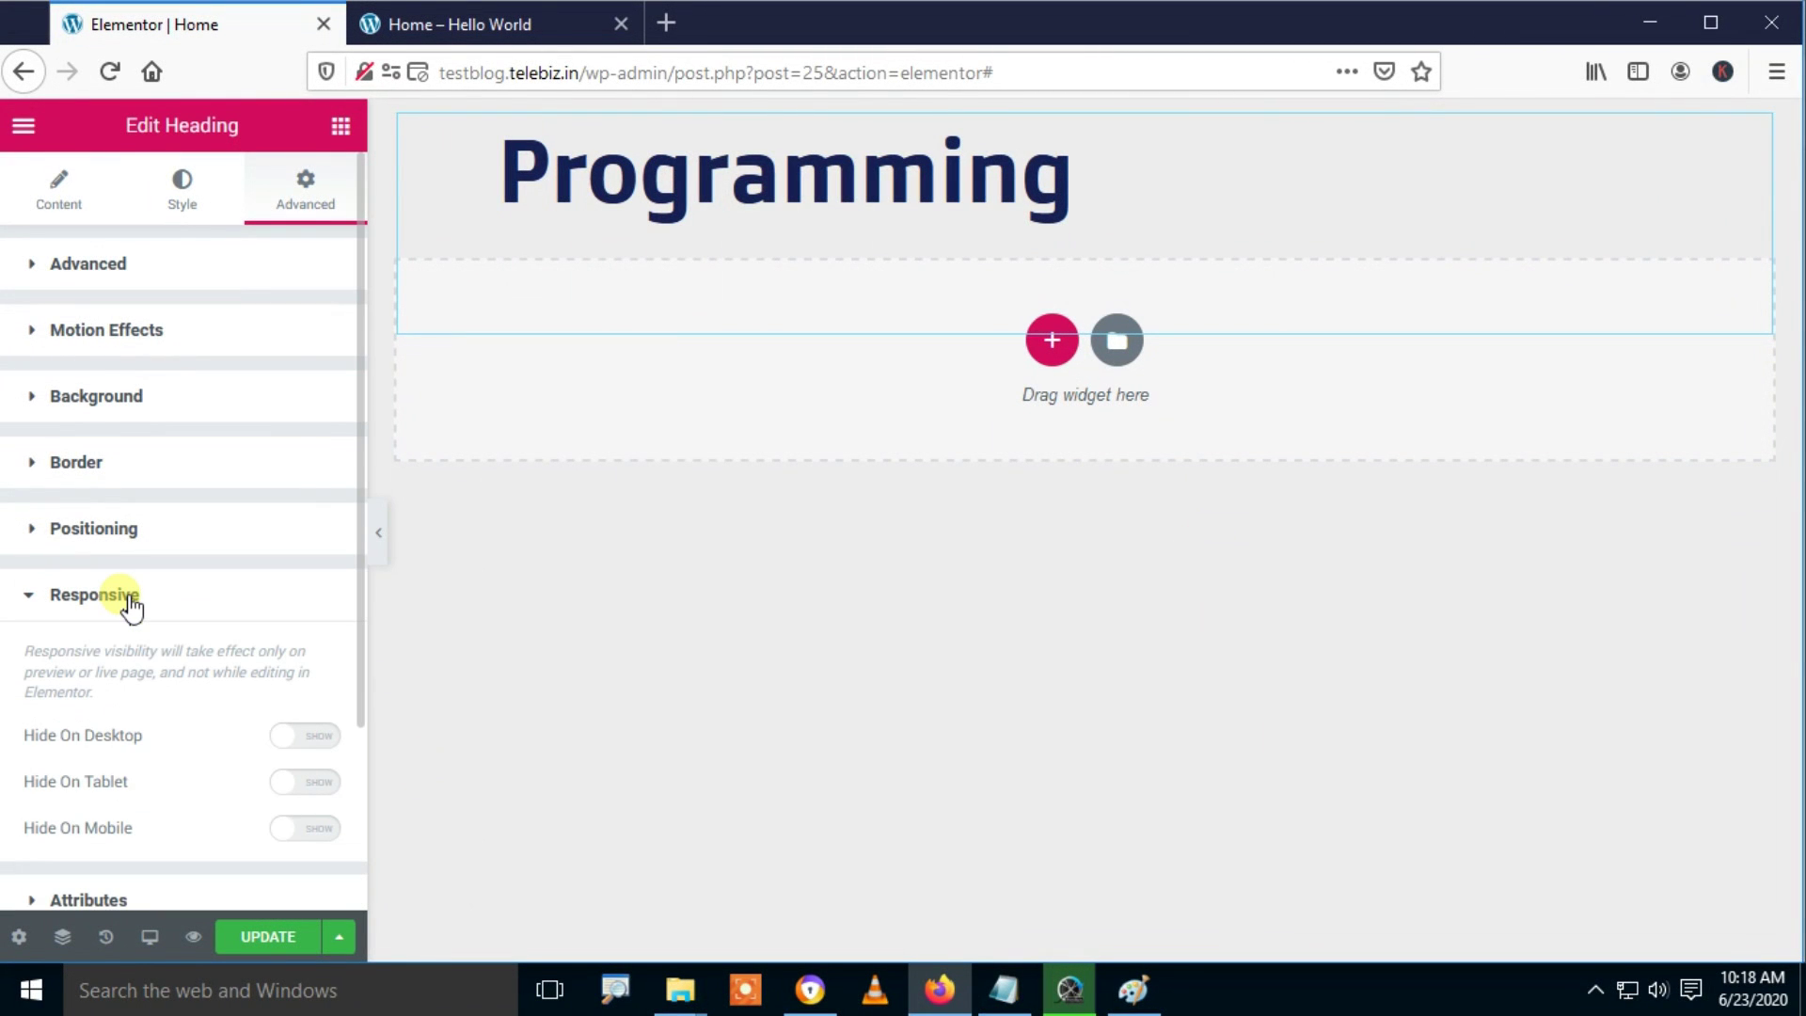
pyautogui.moveTo(357, 442); pyautogui.dragTo(359, 643)
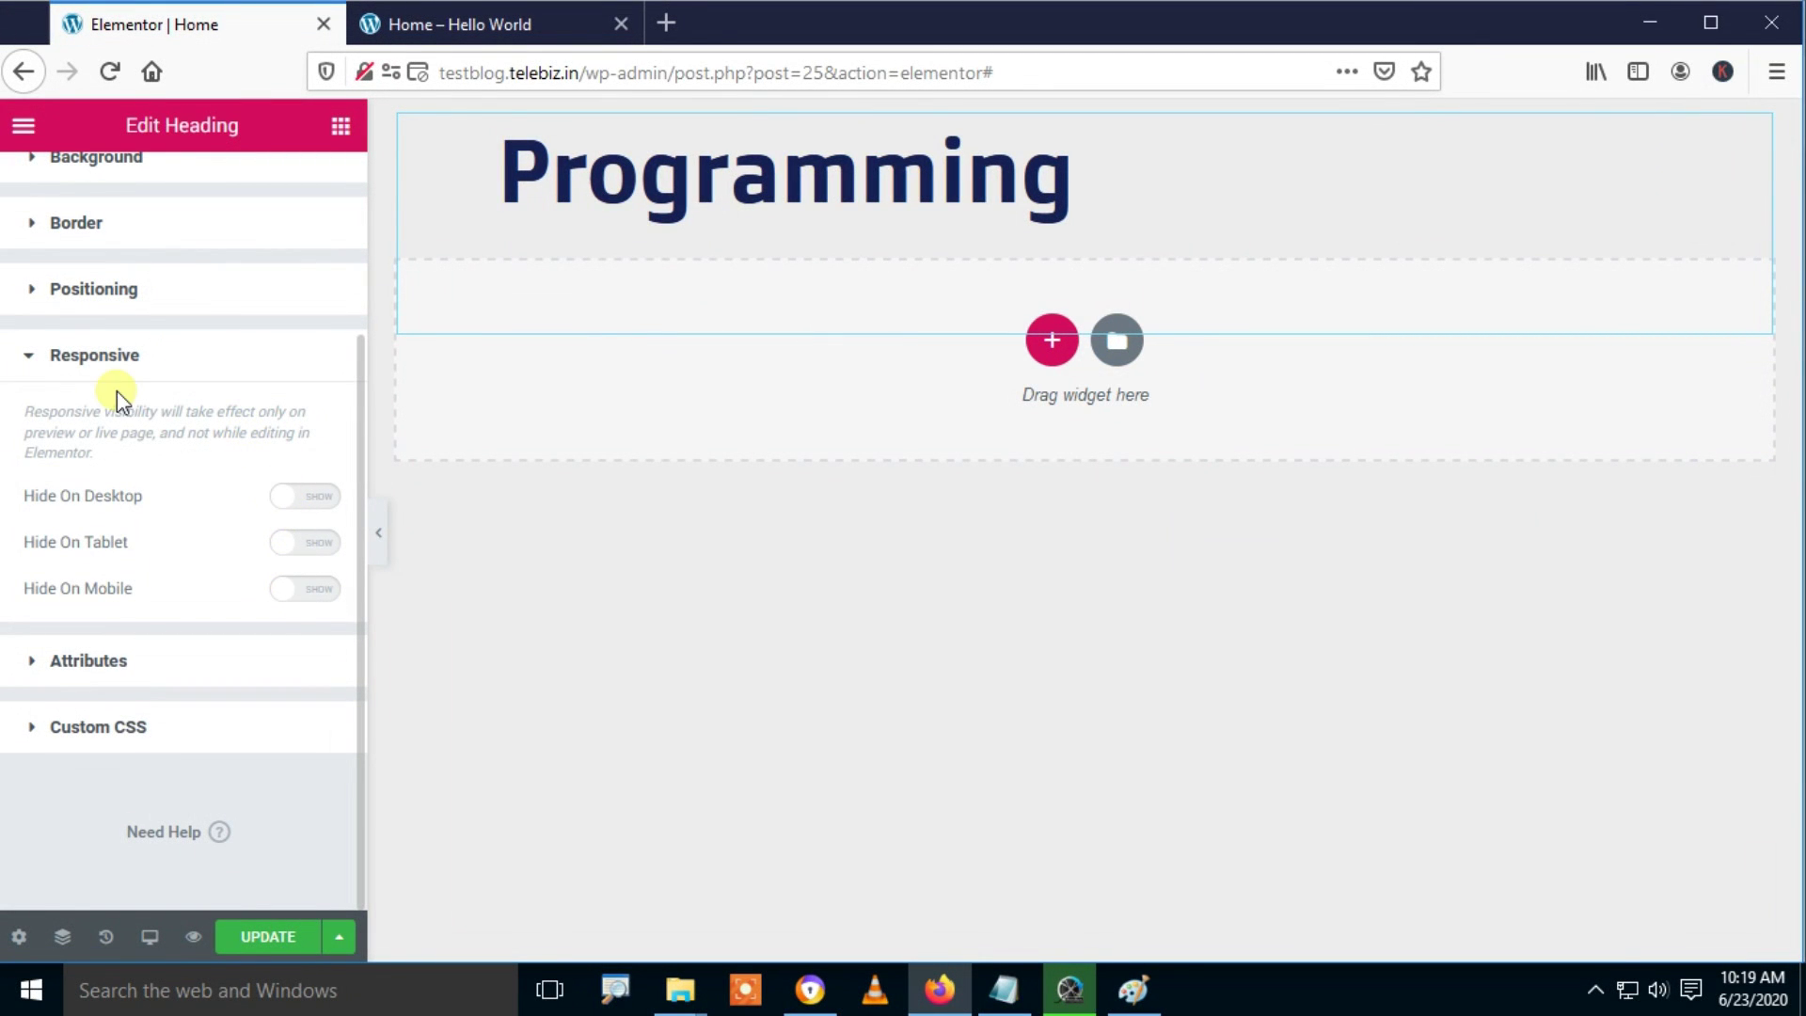
pyautogui.click(111, 363)
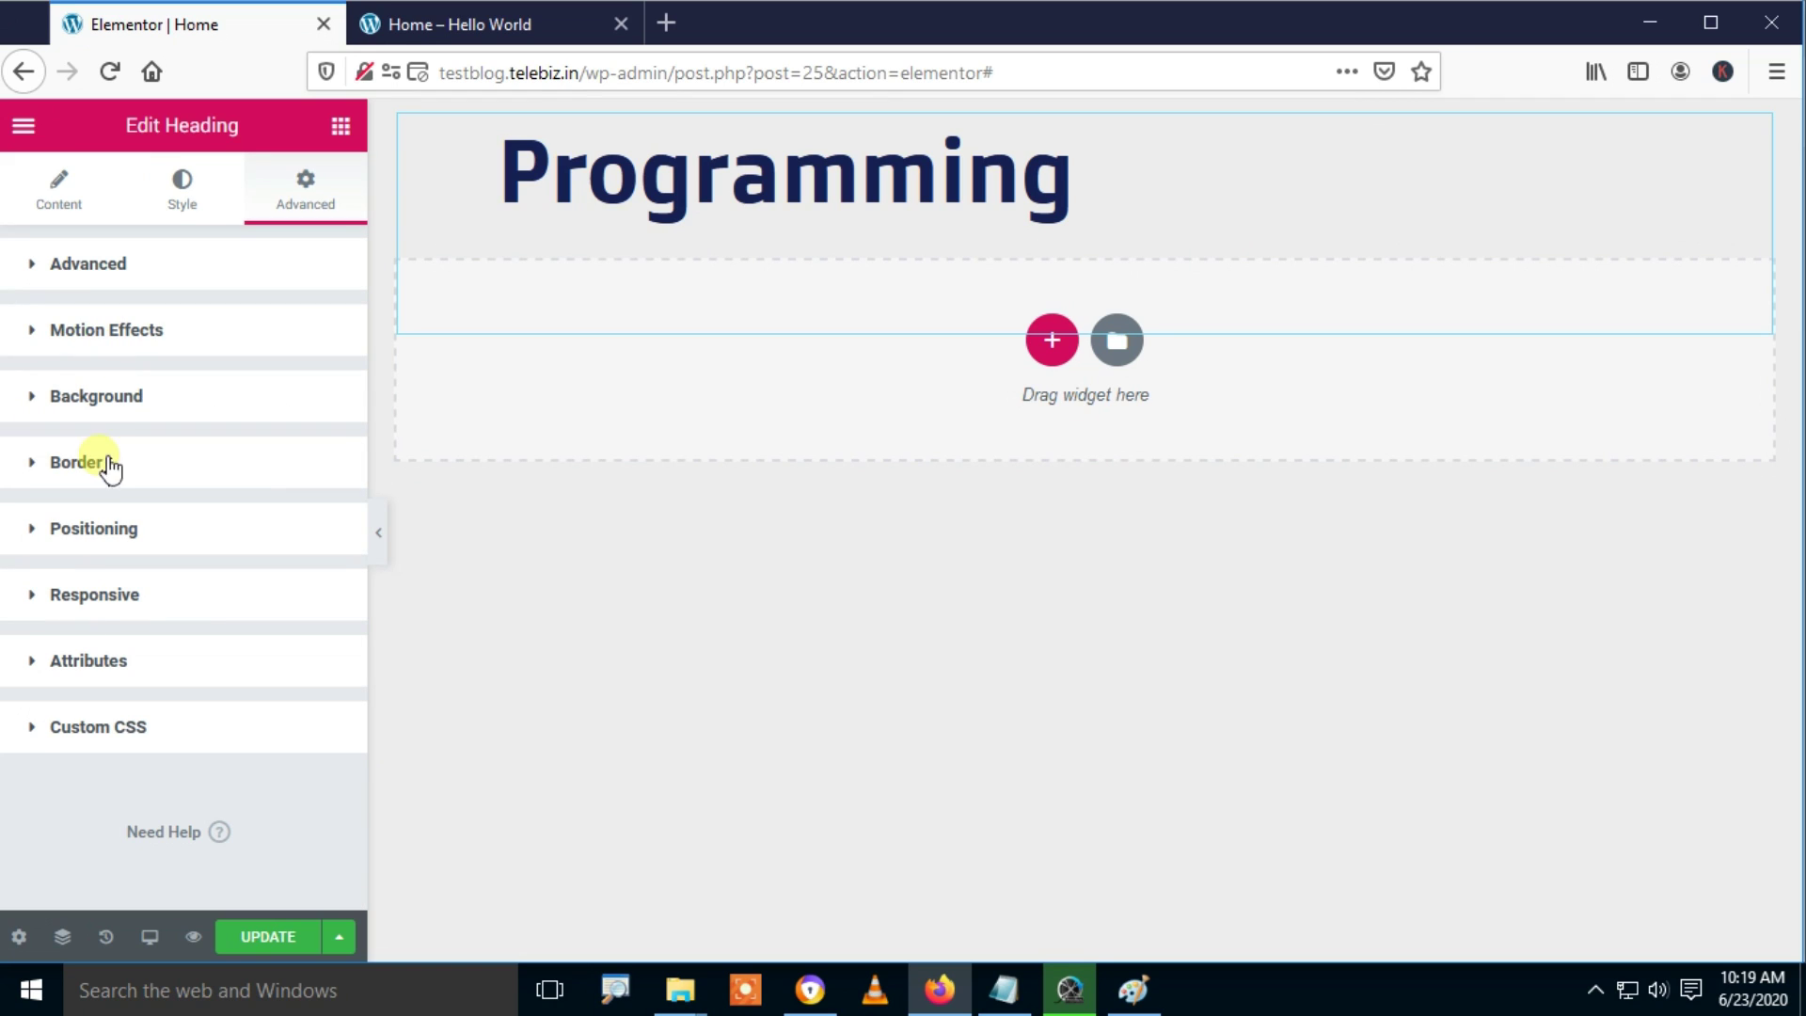
pyautogui.click(85, 658)
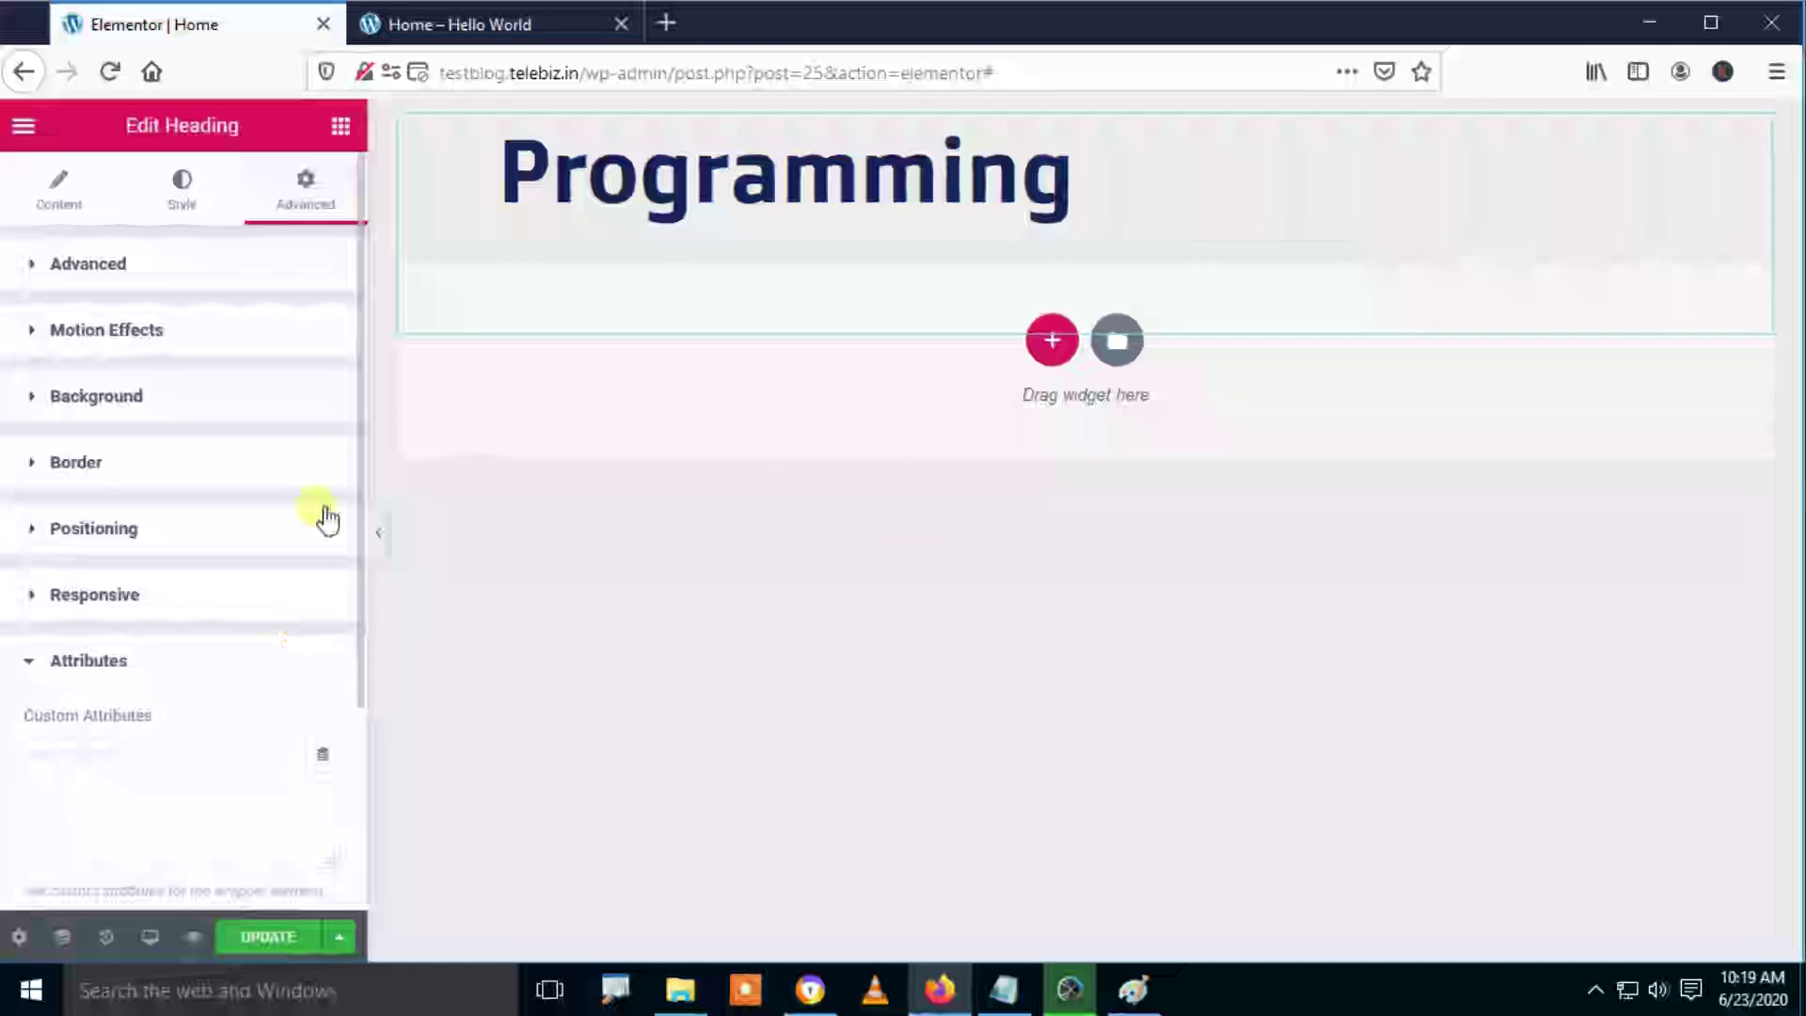
pyautogui.moveTo(355, 419); pyautogui.dragTo(362, 651)
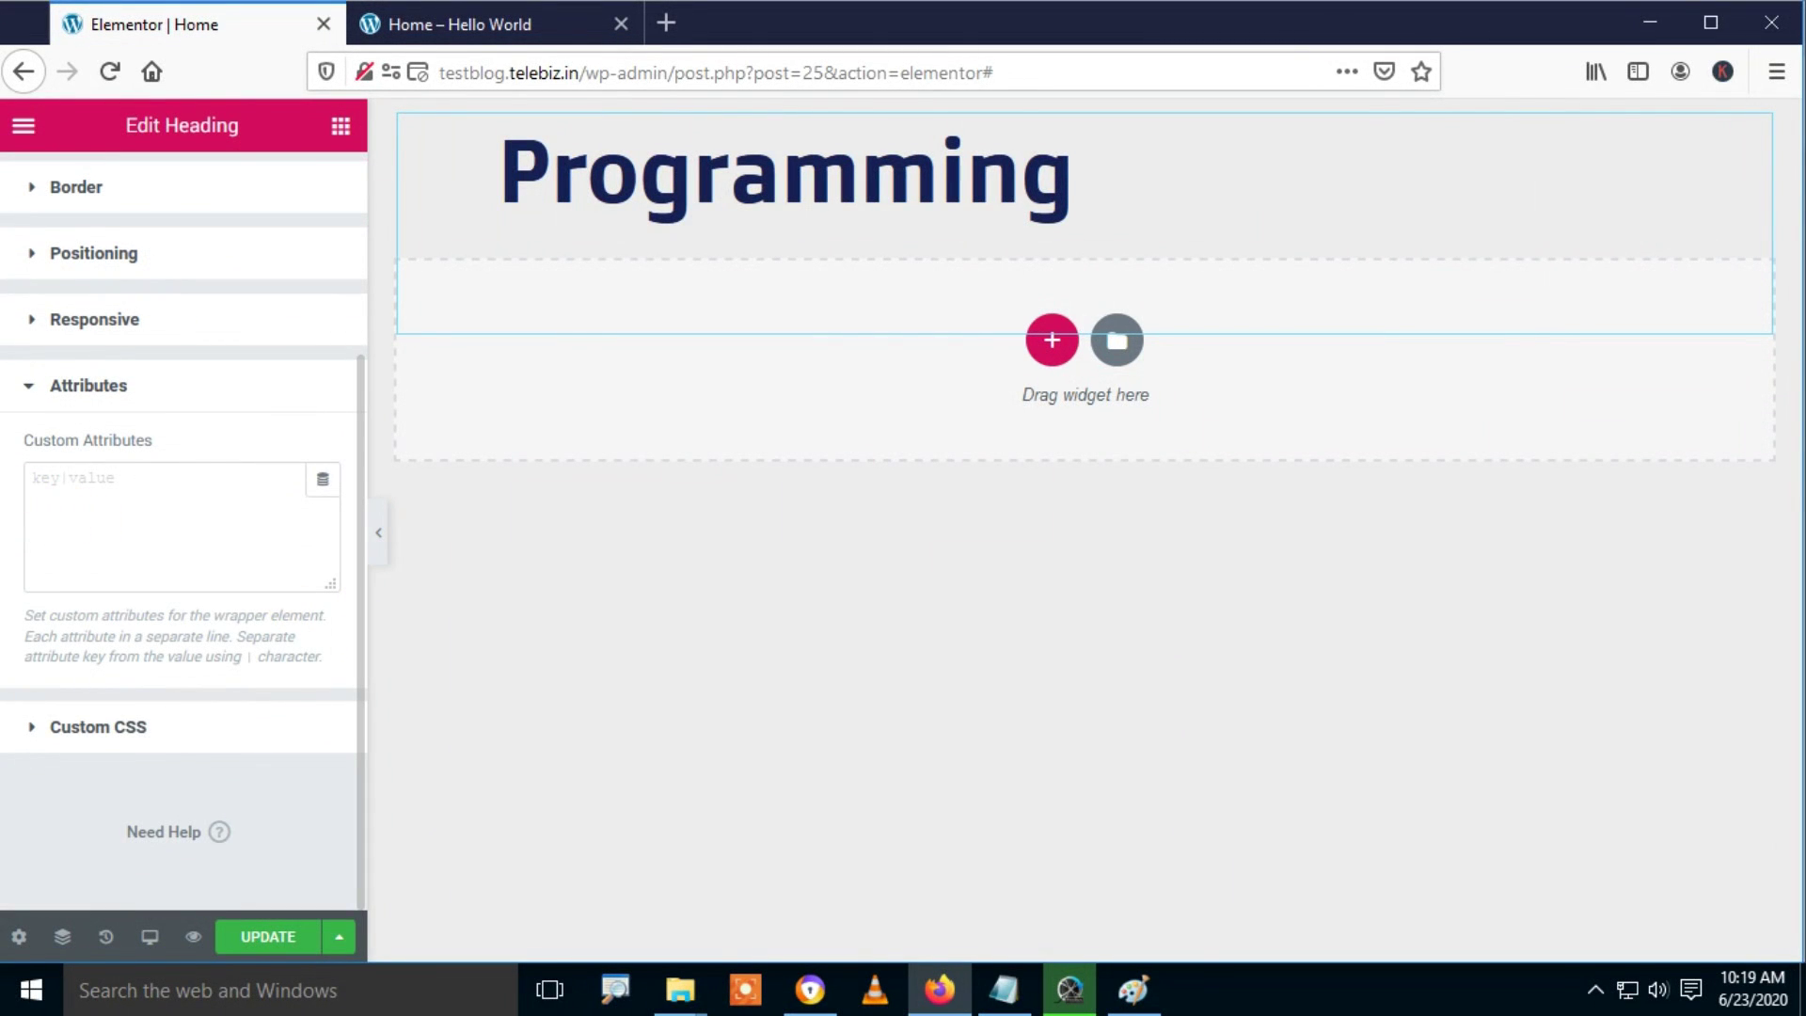
pyautogui.click(37, 385)
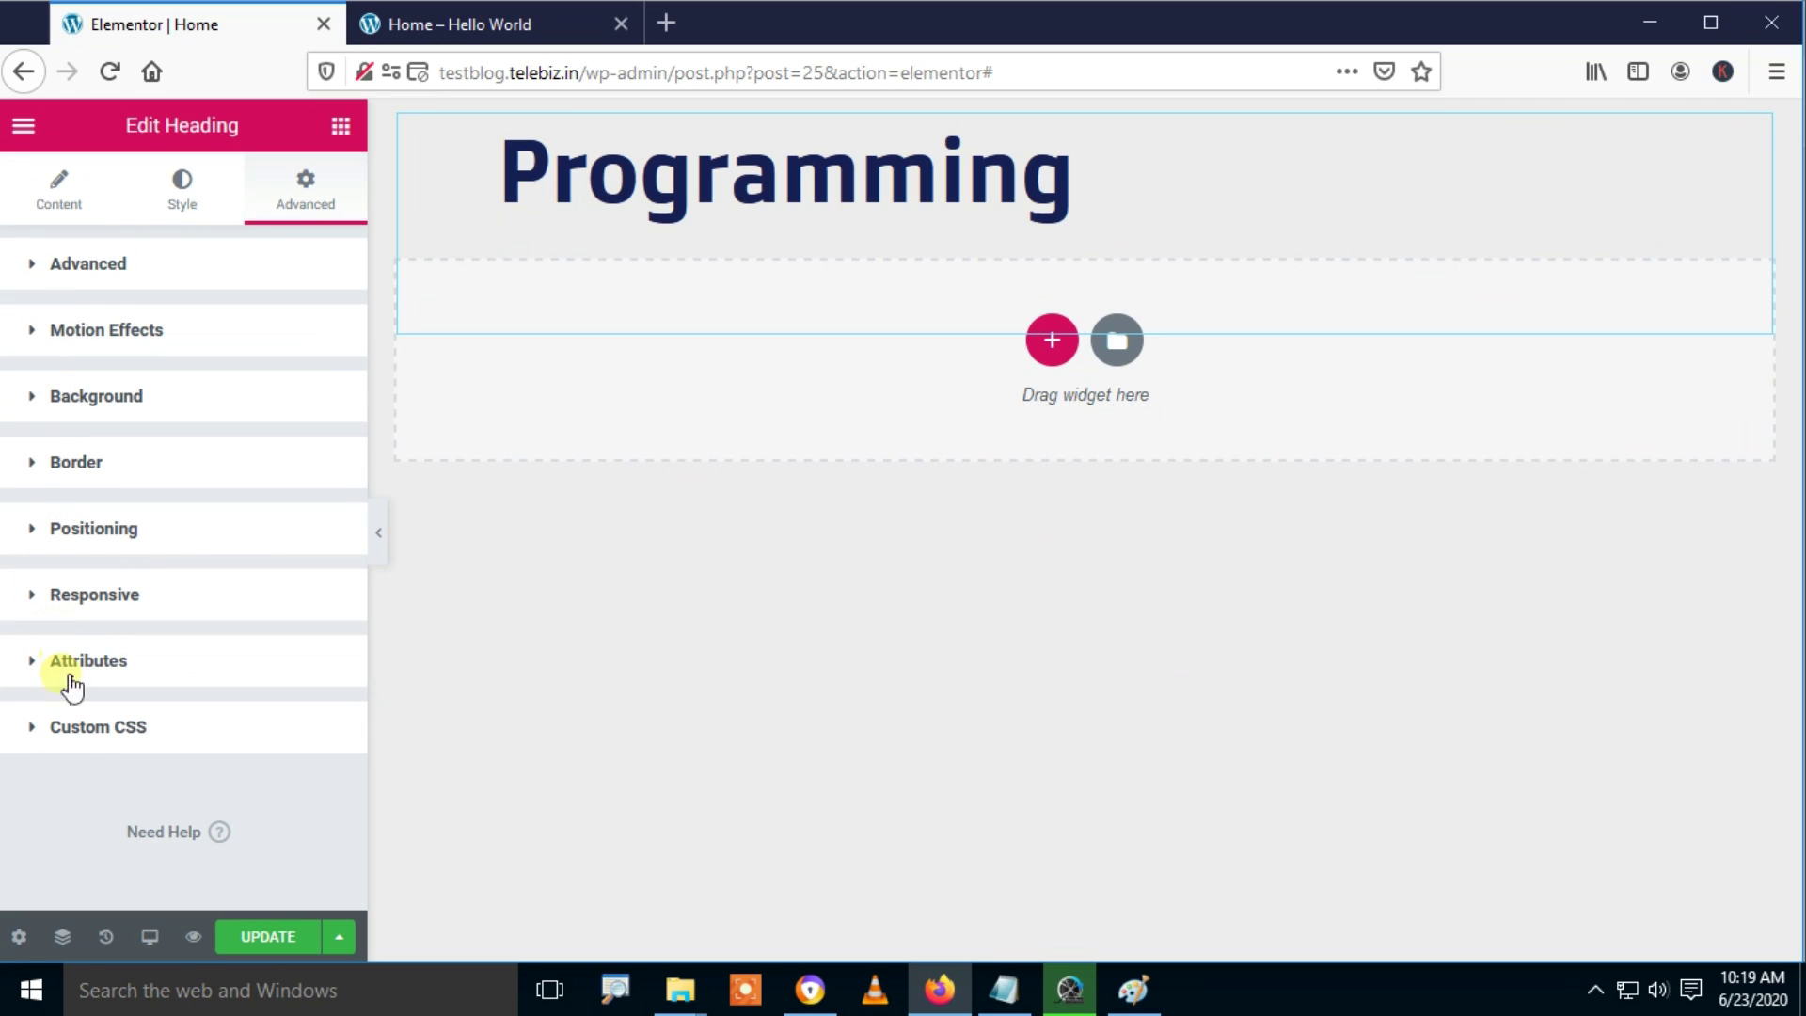
pyautogui.click(81, 730)
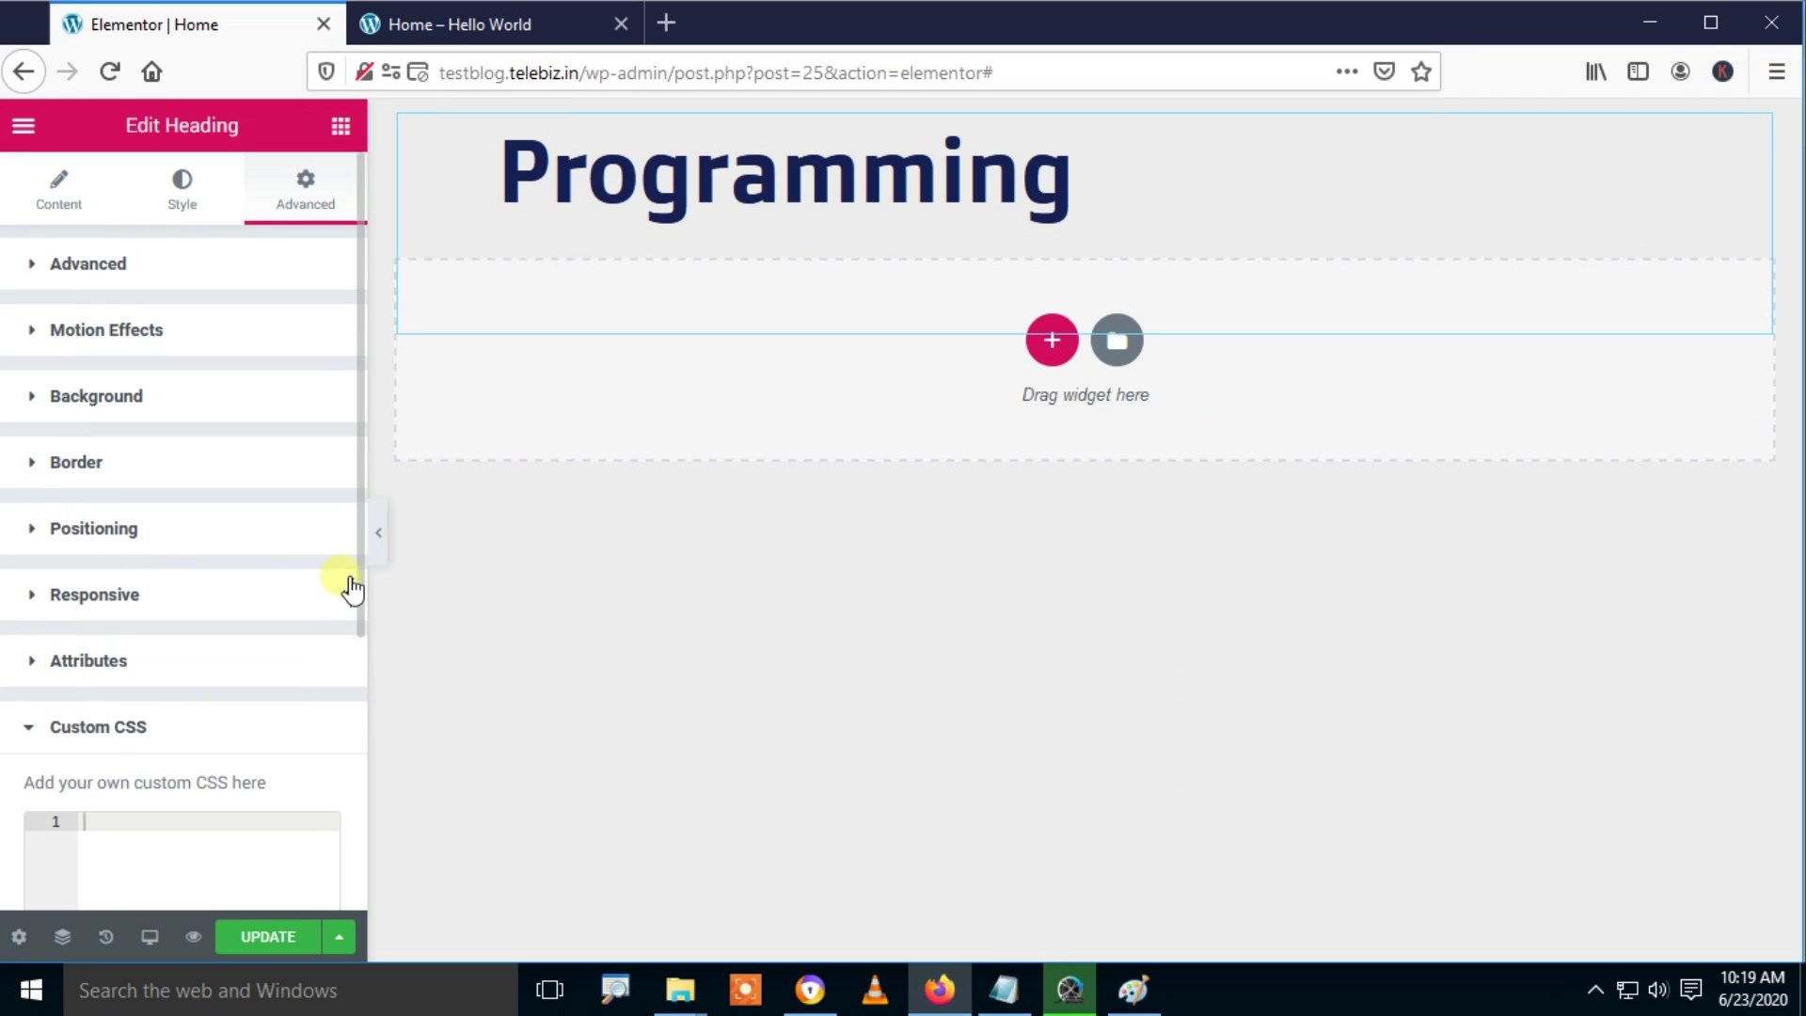
pyautogui.click(92, 737)
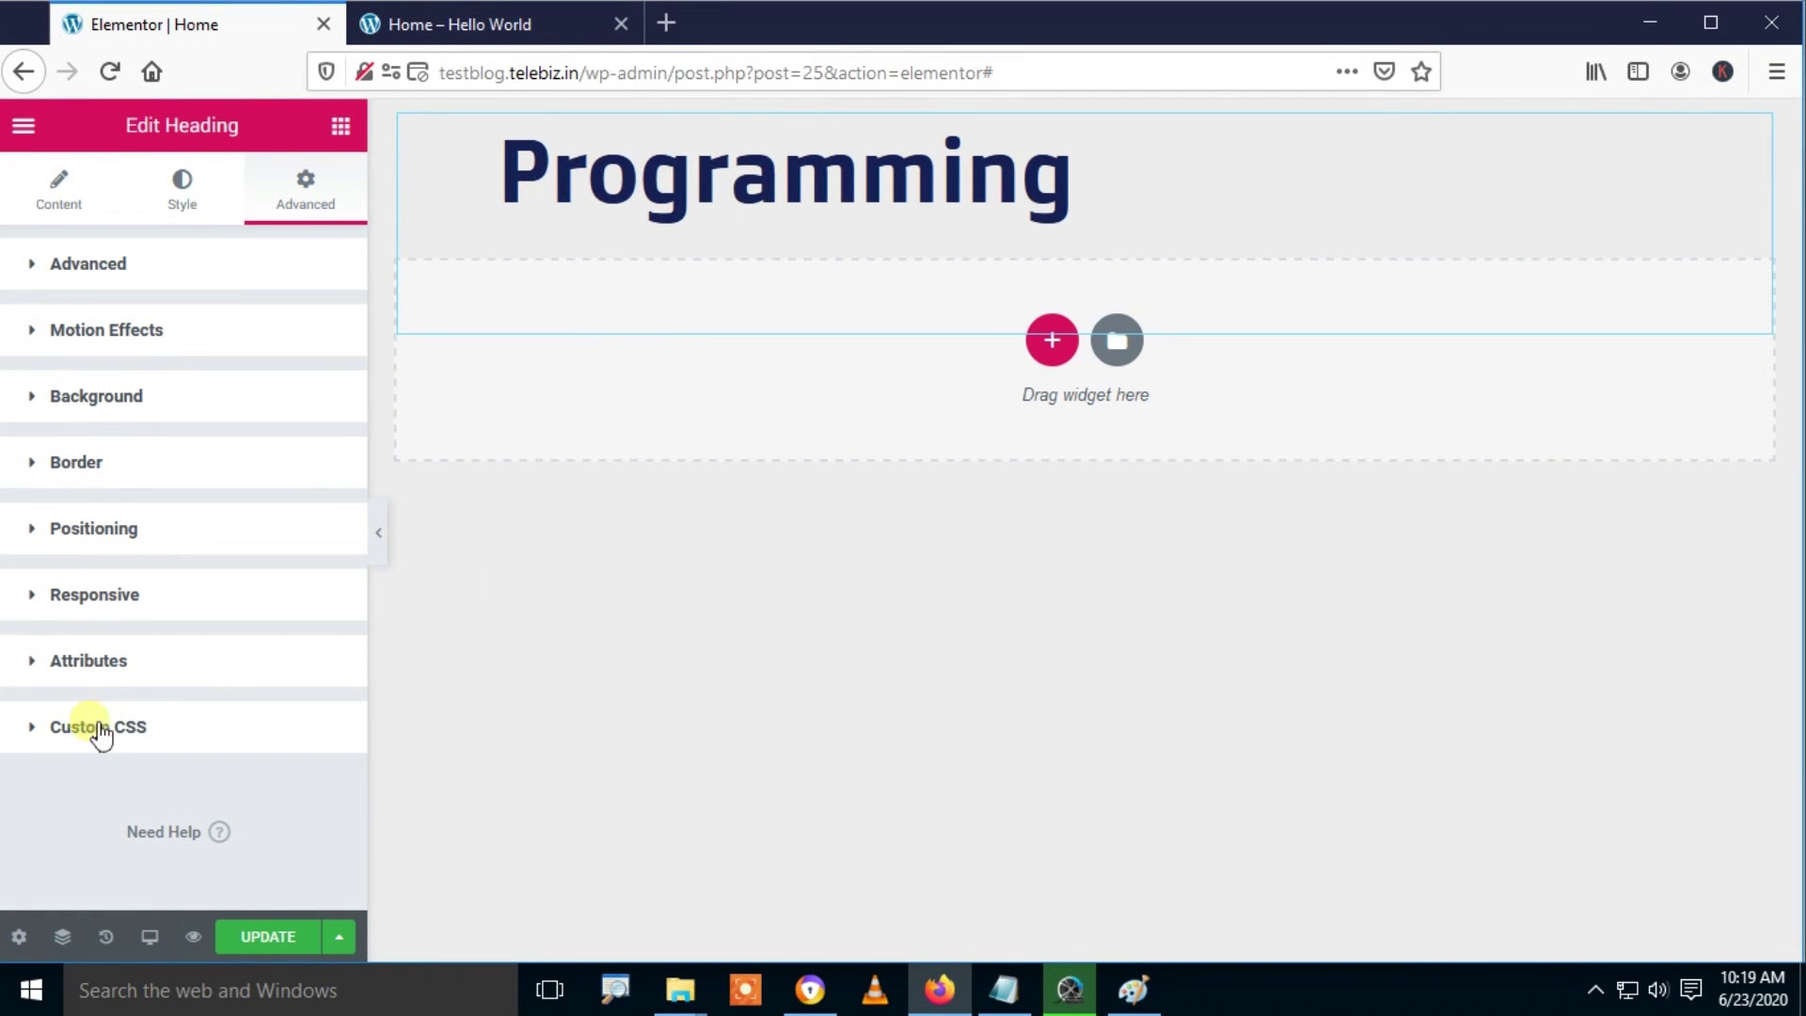
# Step: Update the page and reload the Home preview to check the heading's saved settings
pyautogui.click(264, 940)
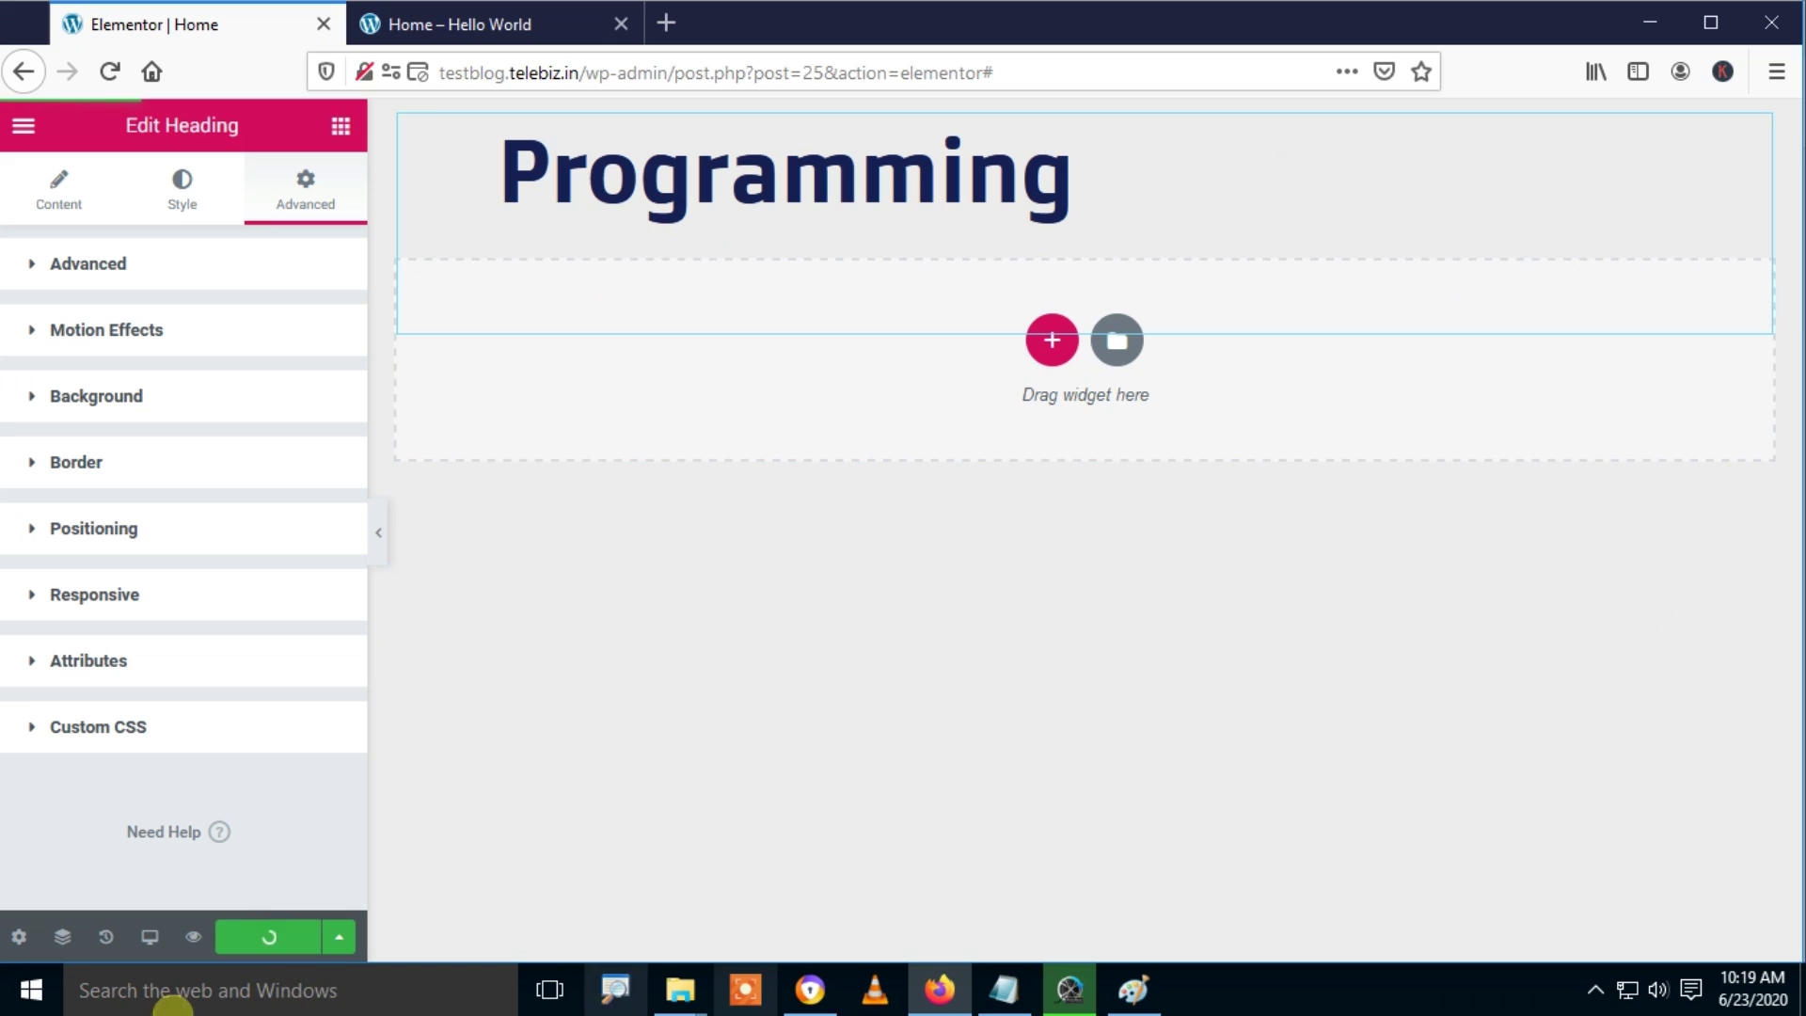
pyautogui.click(674, 246)
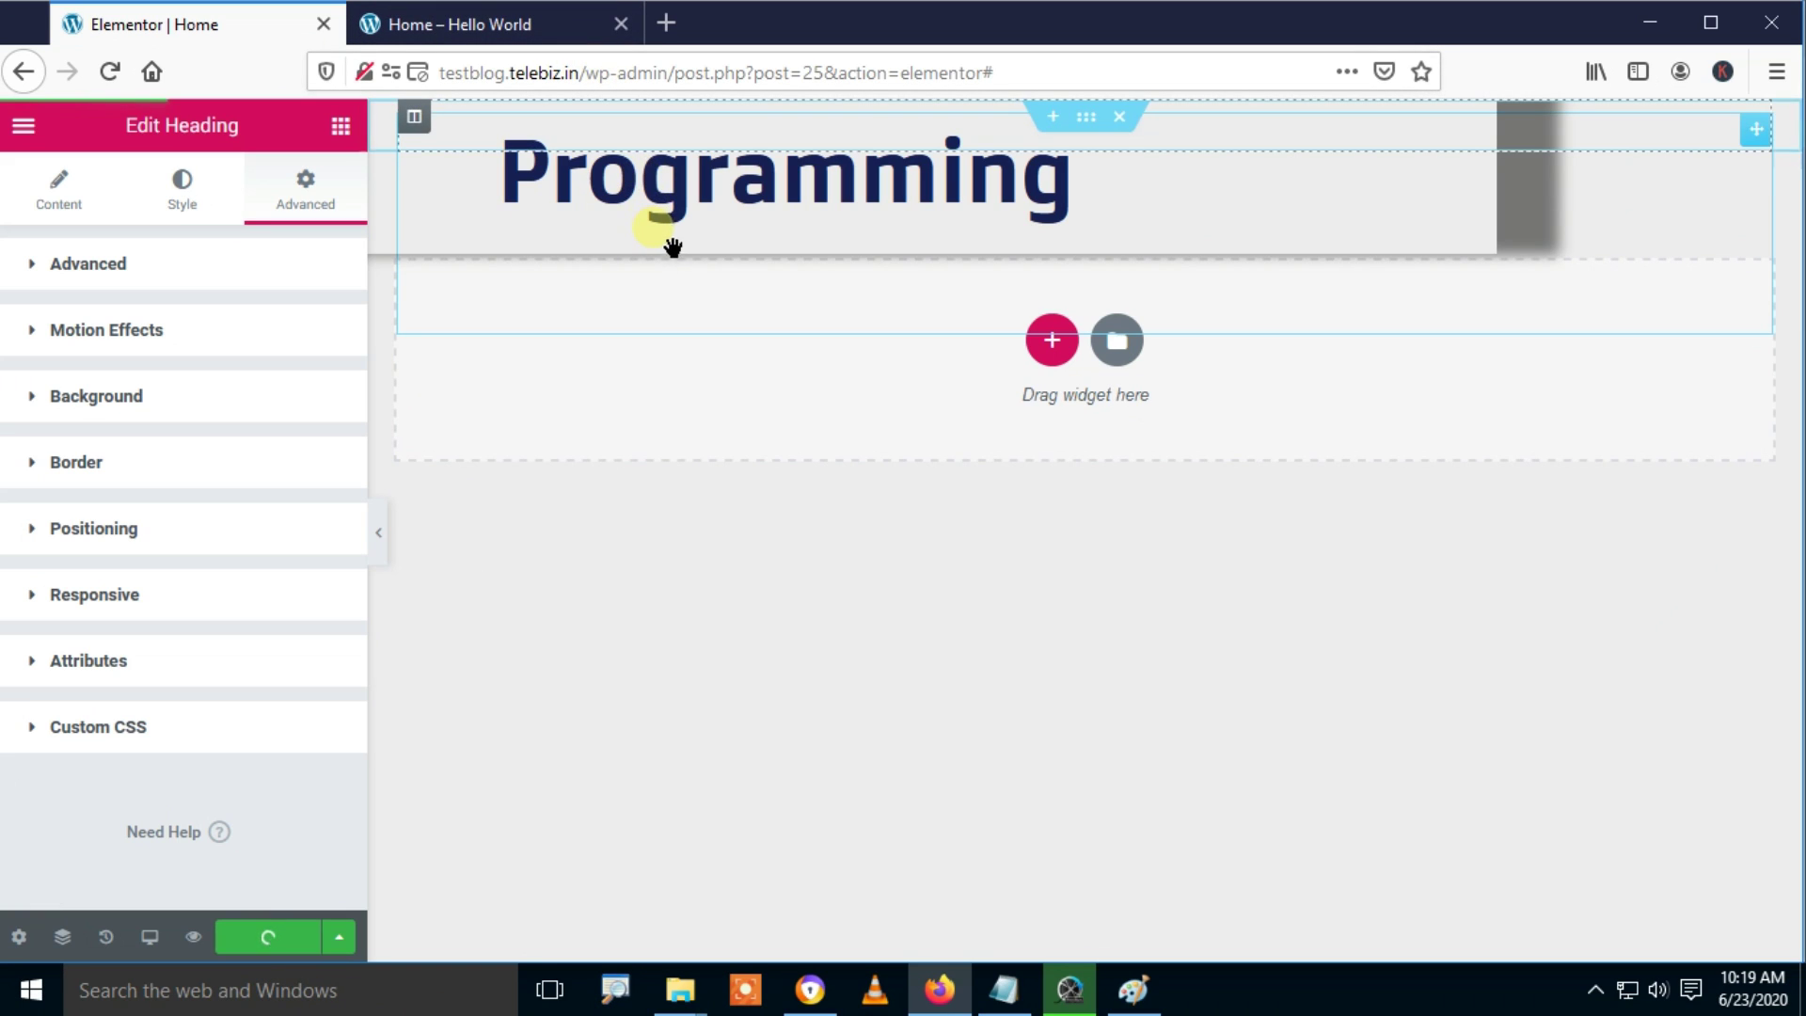
pyautogui.click(447, 27)
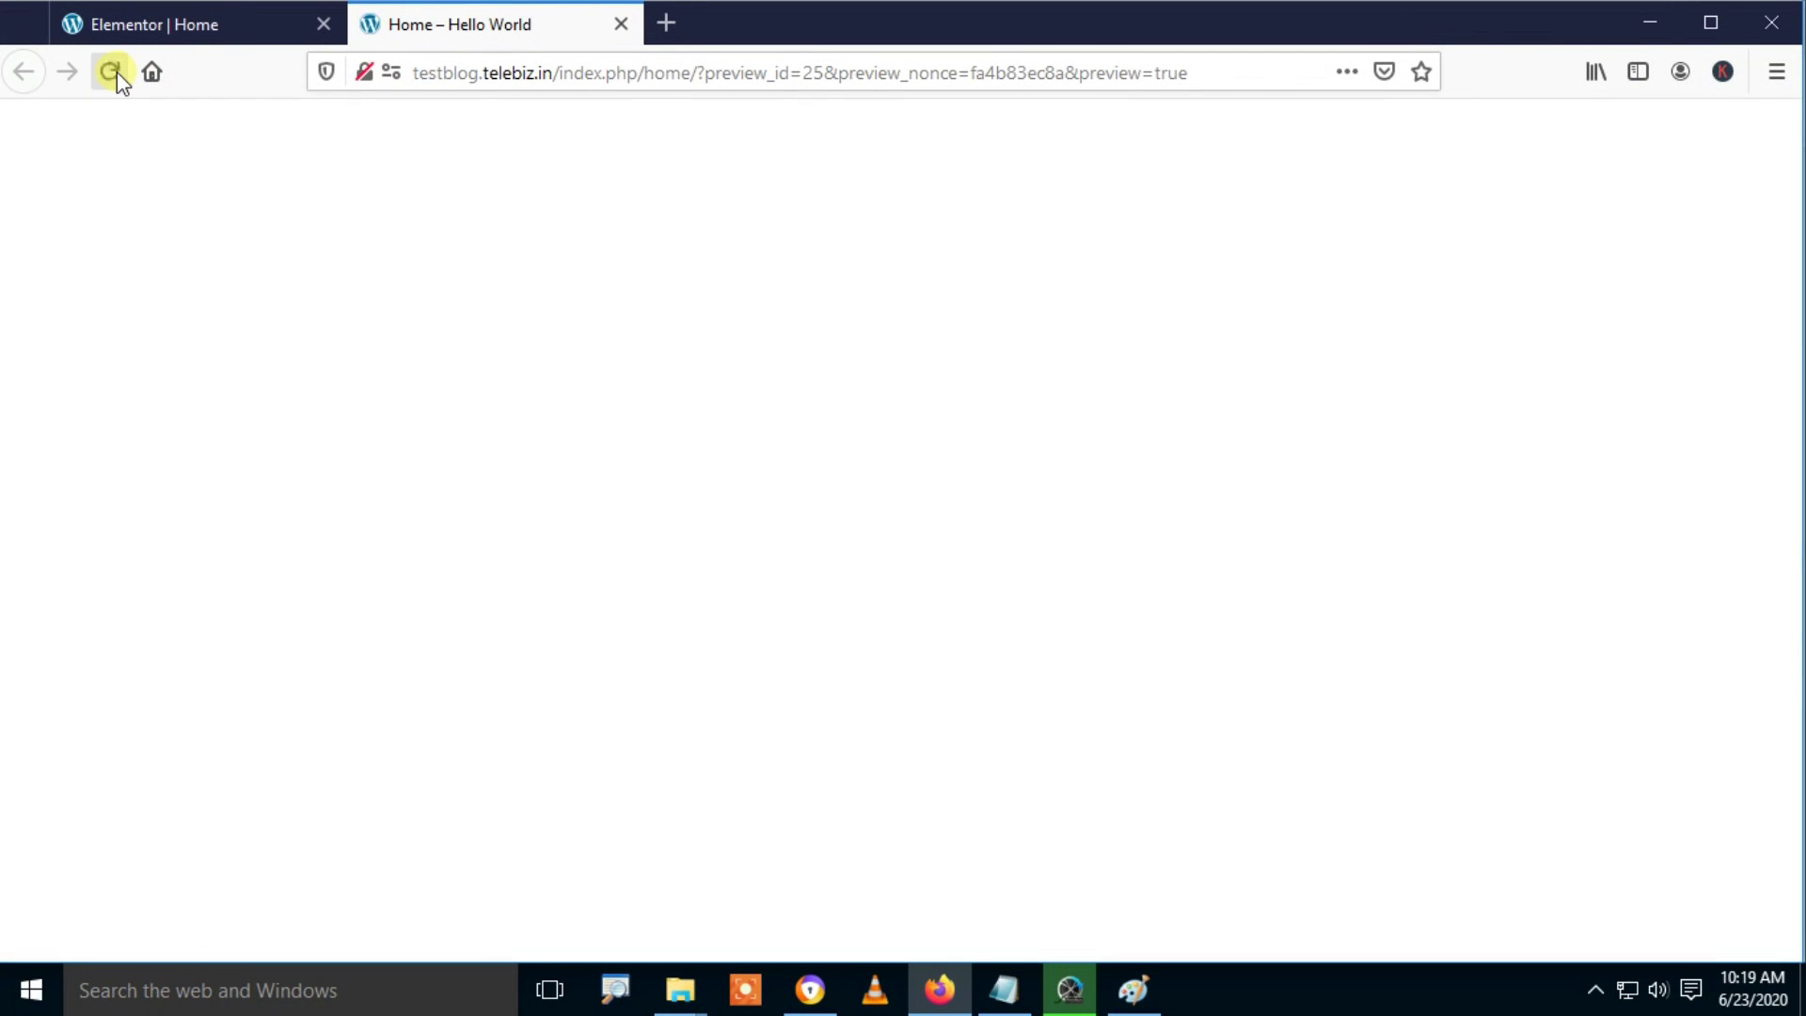
pyautogui.click(124, 76)
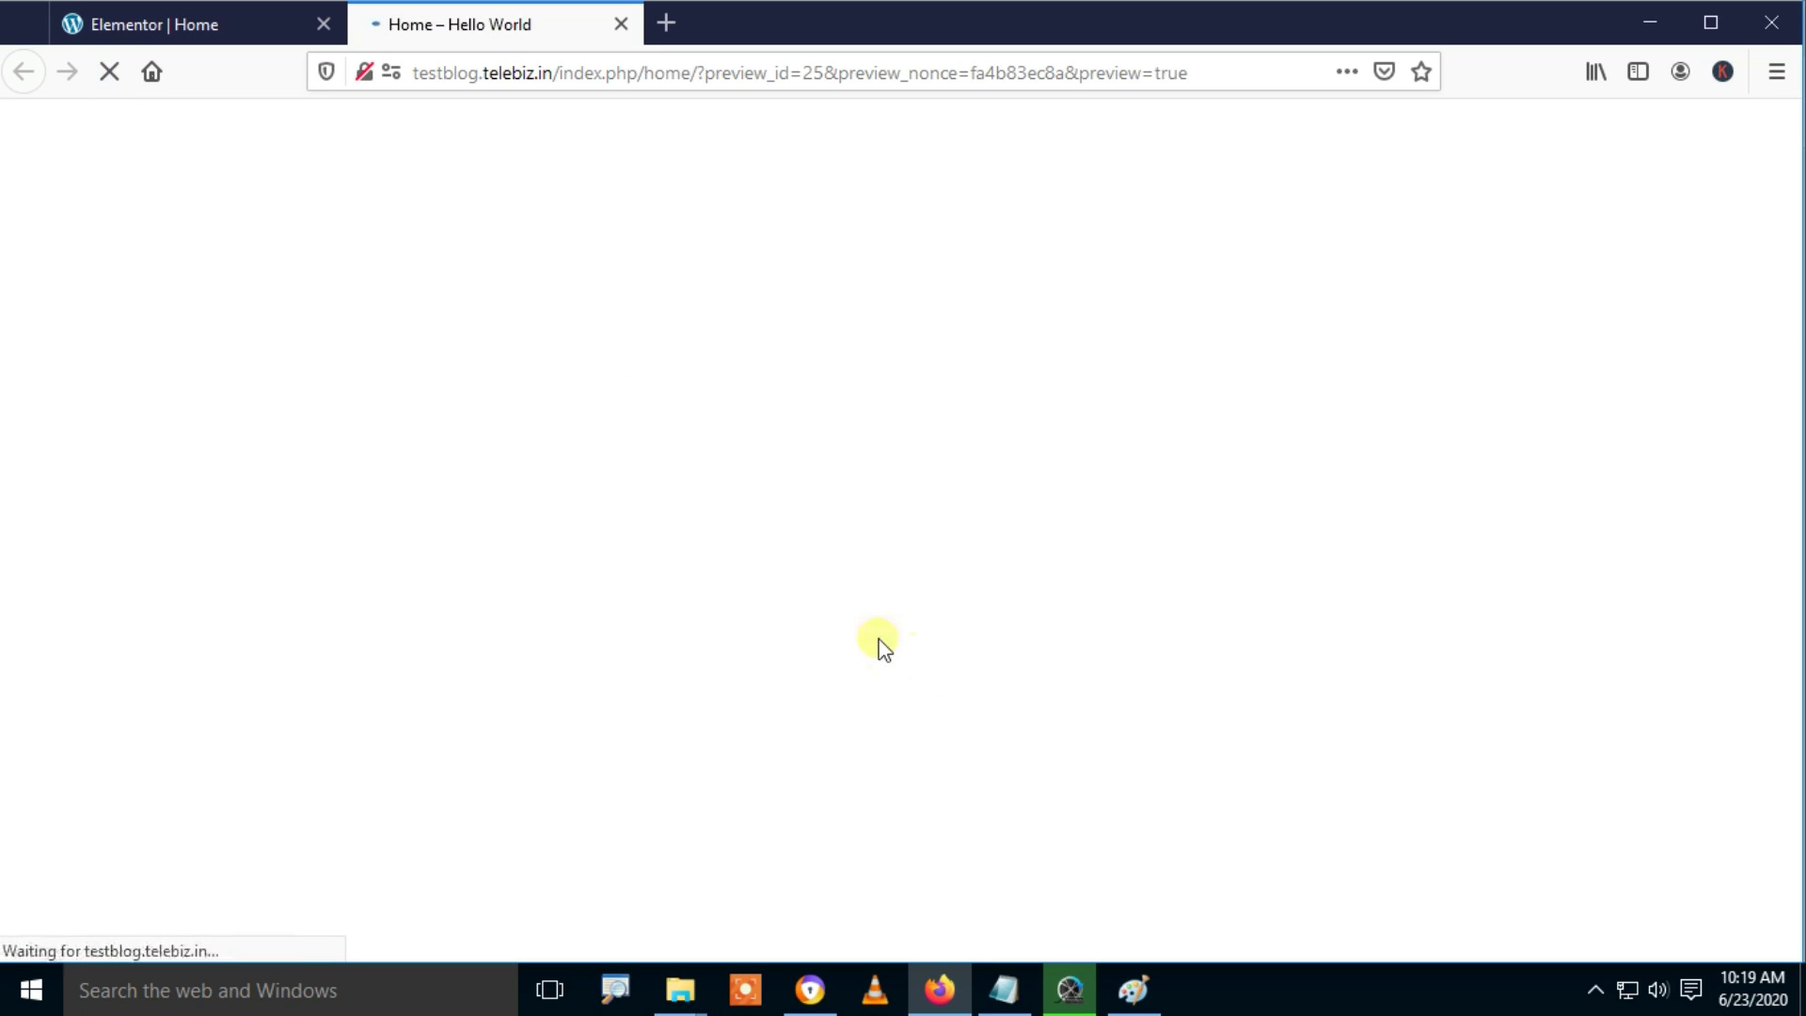
pyautogui.click(99, 32)
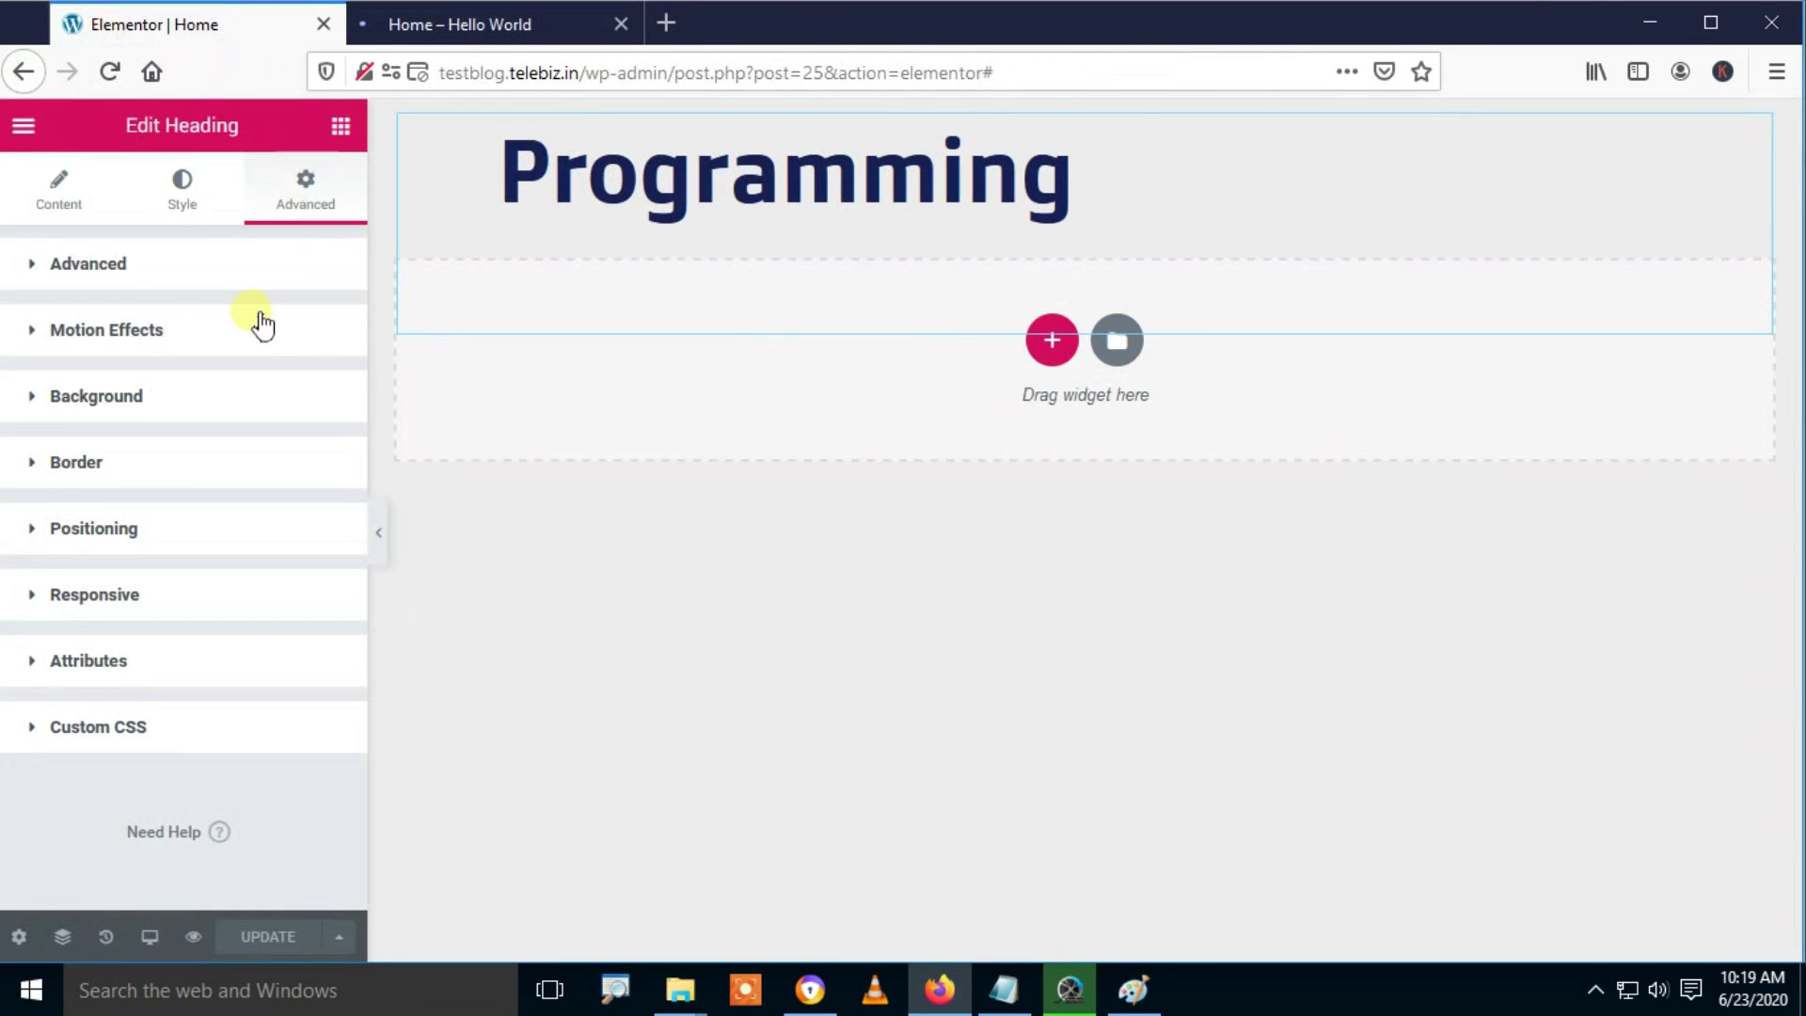
pyautogui.click(451, 29)
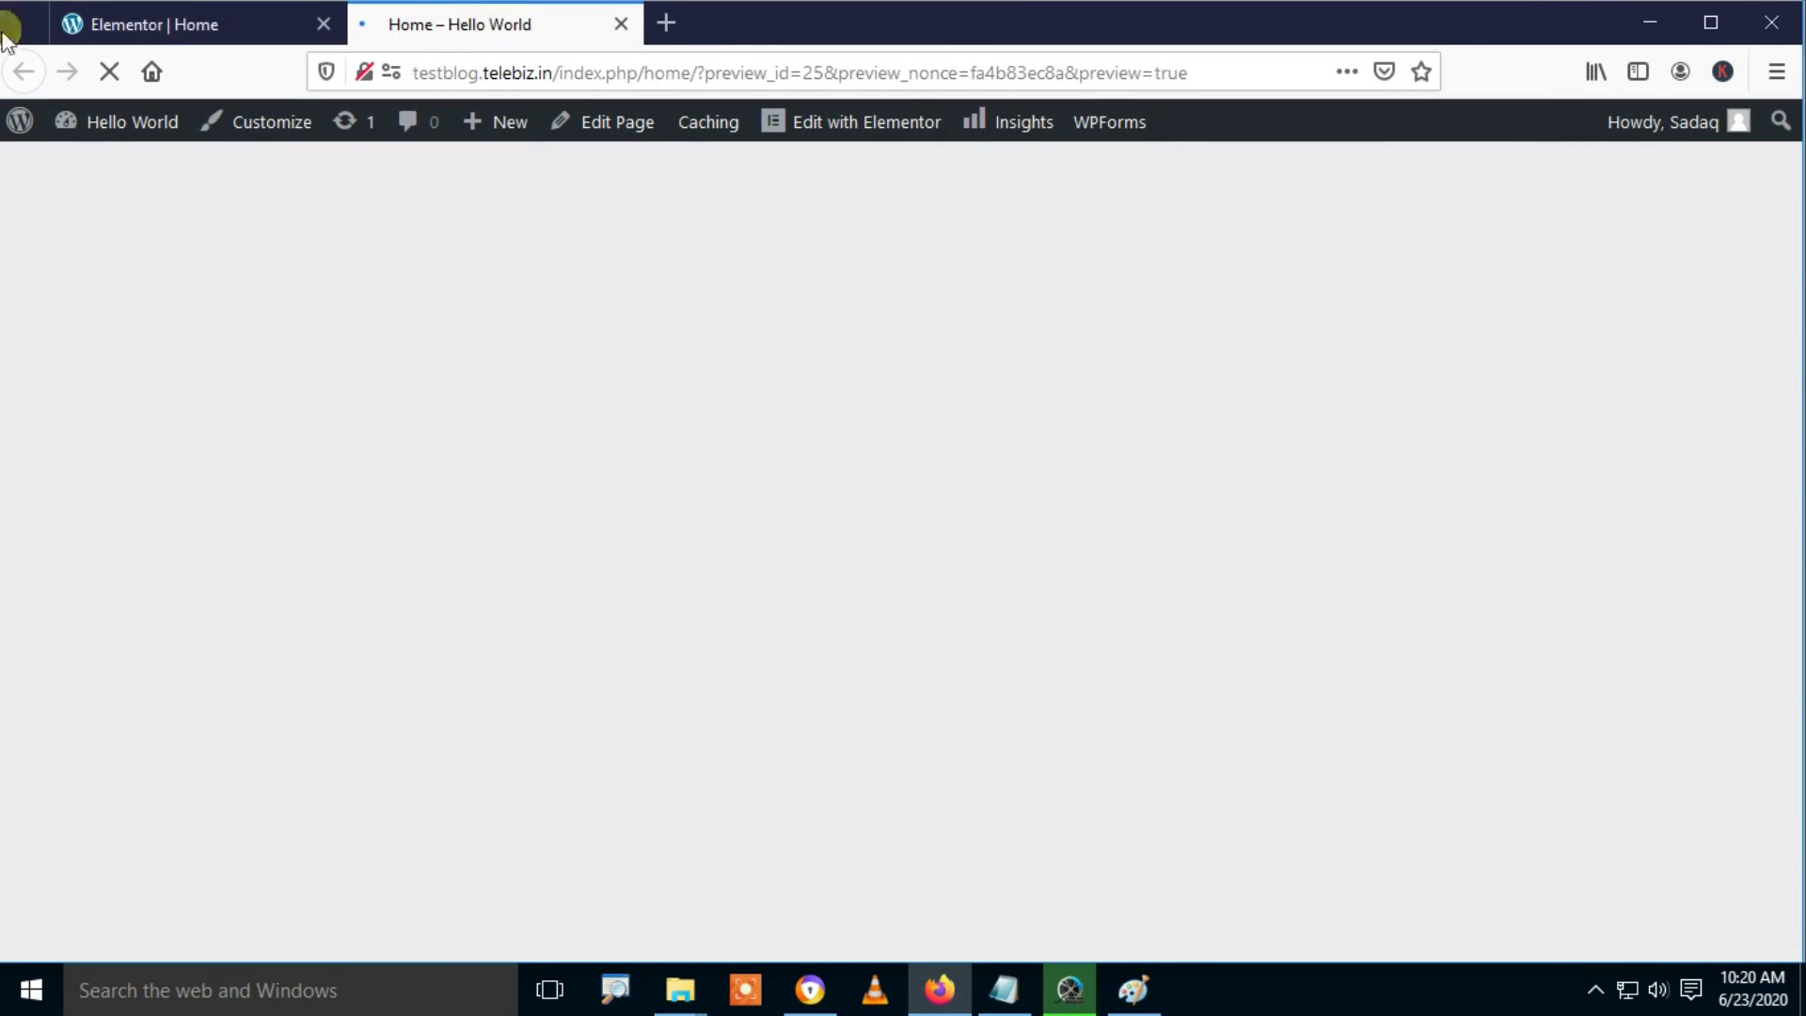